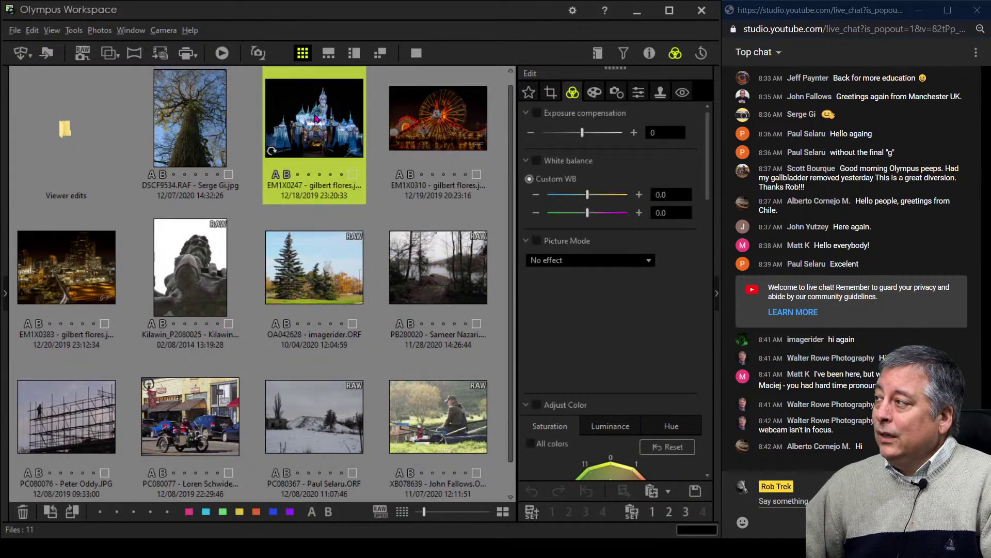
# - Open the night photo of the illuminated castle and view it full screen, then return to the editing workspace
pyautogui.doubleClick(317, 118)
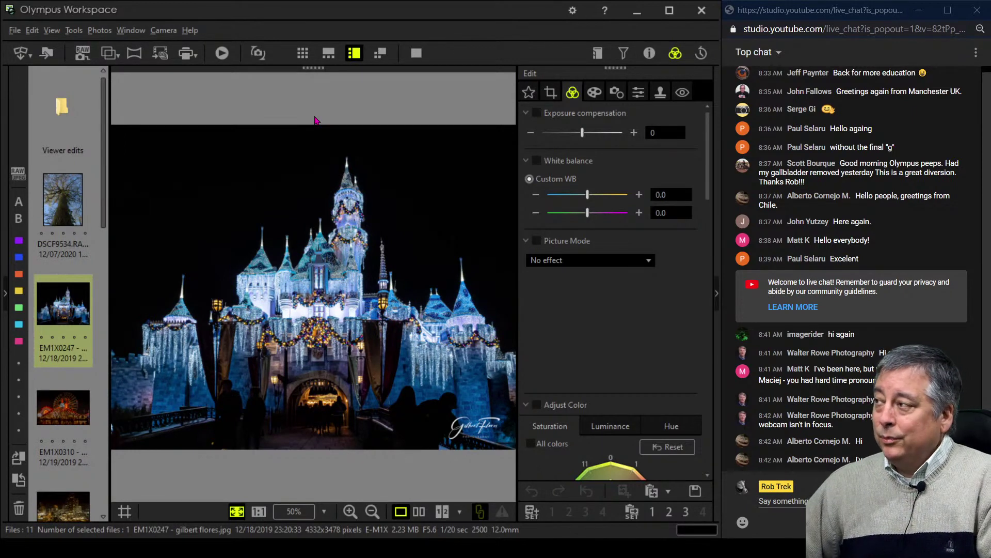
pyautogui.click(410, 60)
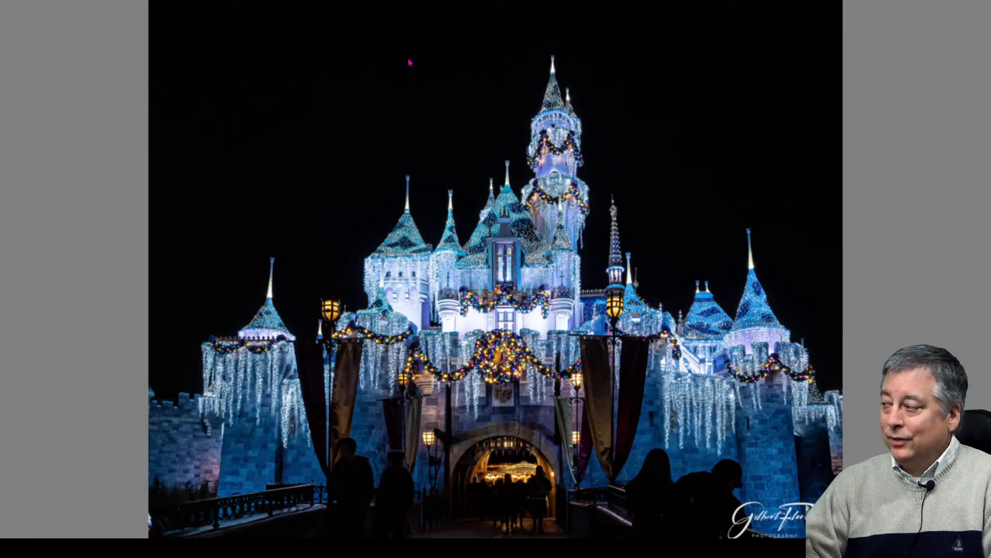
pyautogui.press('Escape')
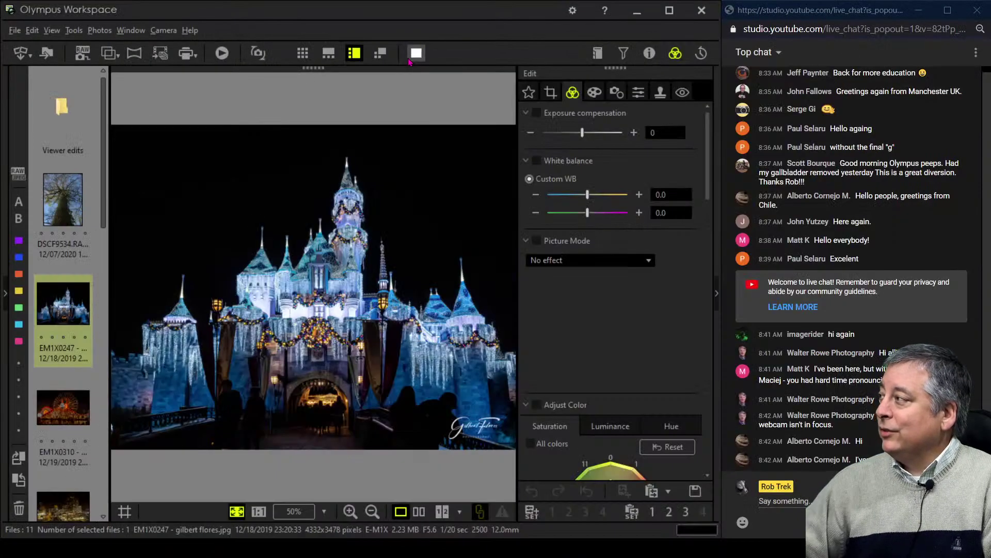
# - Show the castle photo's shooting properties and narrow the side panels to enlarge the image preview
pyautogui.click(650, 53)
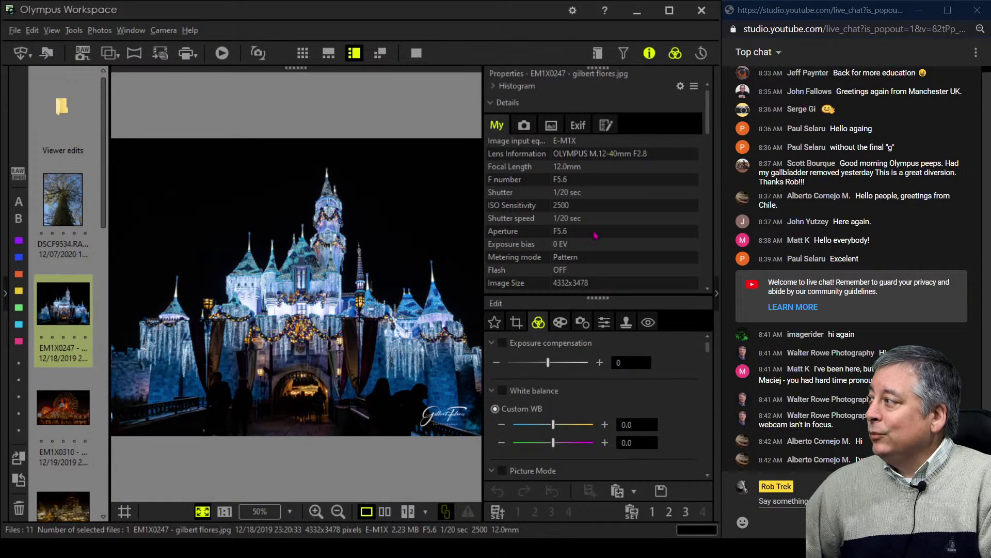
pyautogui.click(649, 53)
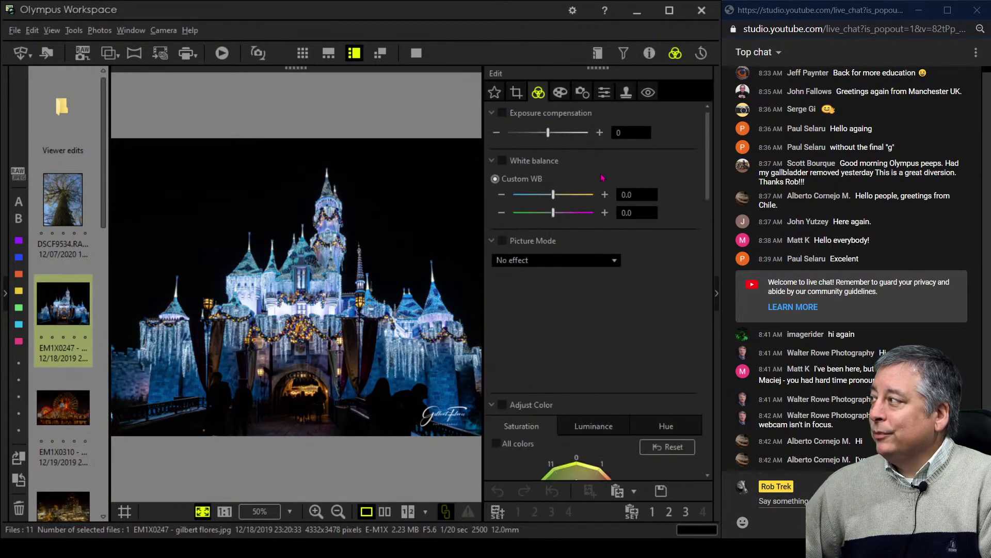
pyautogui.click(649, 52)
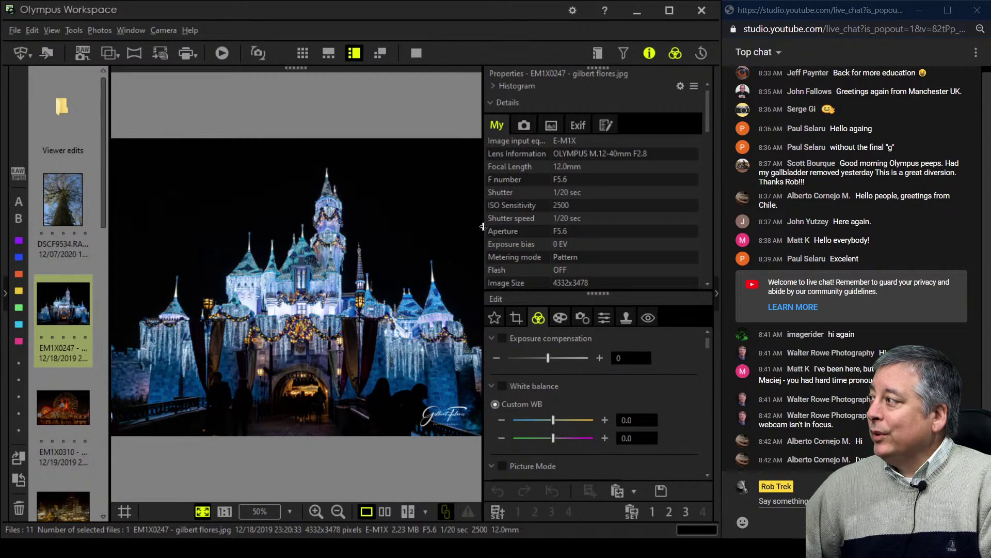
pyautogui.moveTo(484, 227); pyautogui.dragTo(519, 227)
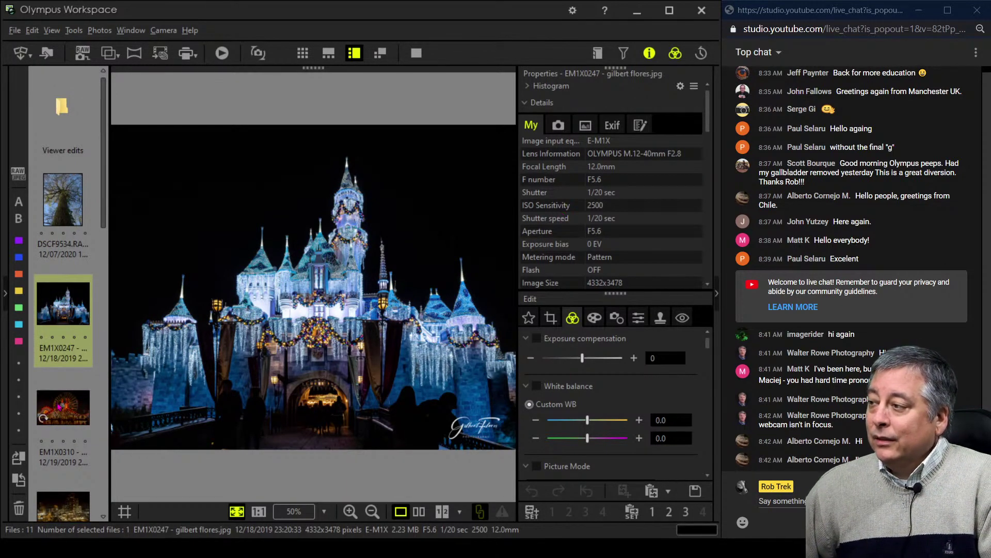
# - Open the Ferris wheel photo and inspect a gondola and the Mickey Mouse face at 1:1 before fitting it again
pyautogui.click(60, 406)
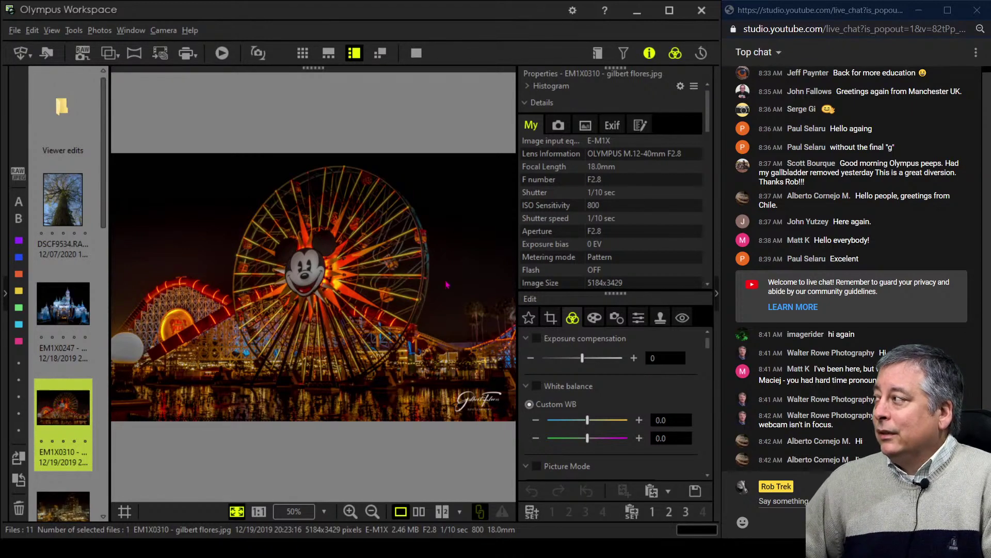
pyautogui.click(410, 255)
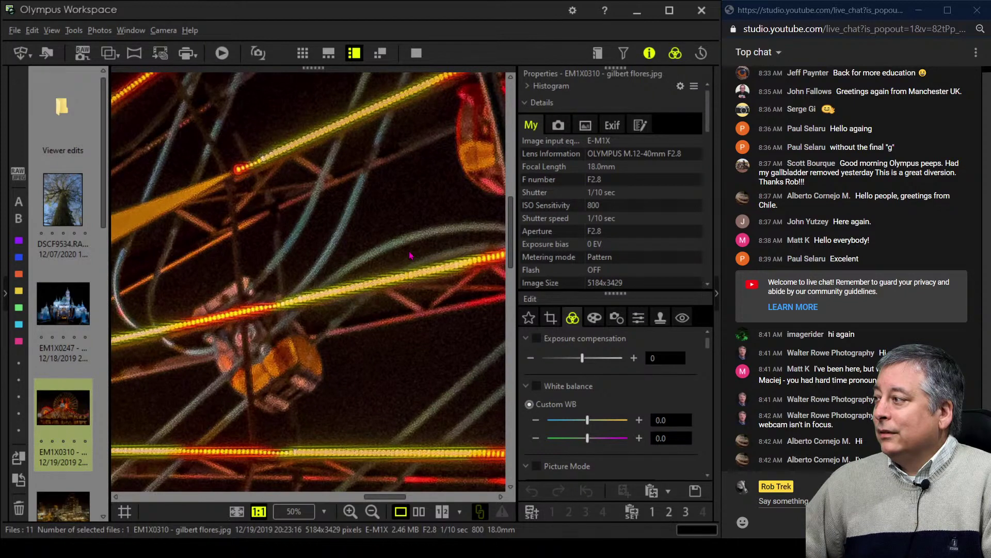
pyautogui.click(410, 255)
pyautogui.click(316, 259)
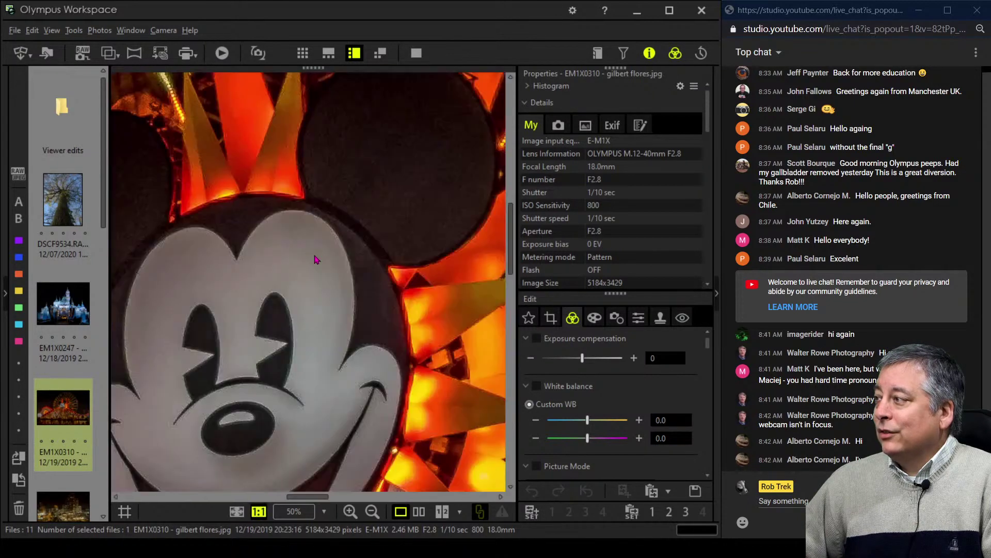
pyautogui.click(316, 259)
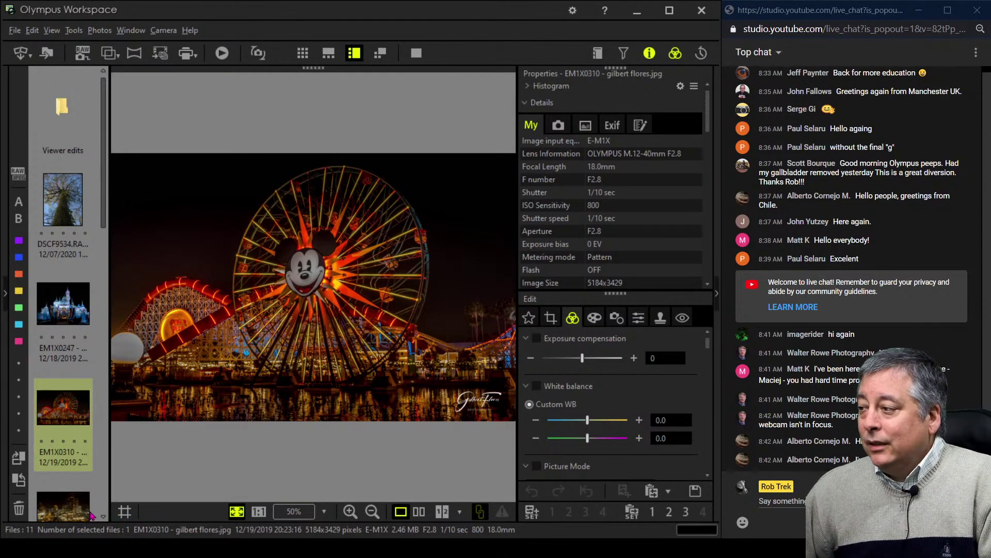
# - Open the night cityscape photo that follows the Ferris wheel and inspect its detail
pyautogui.press('Right')
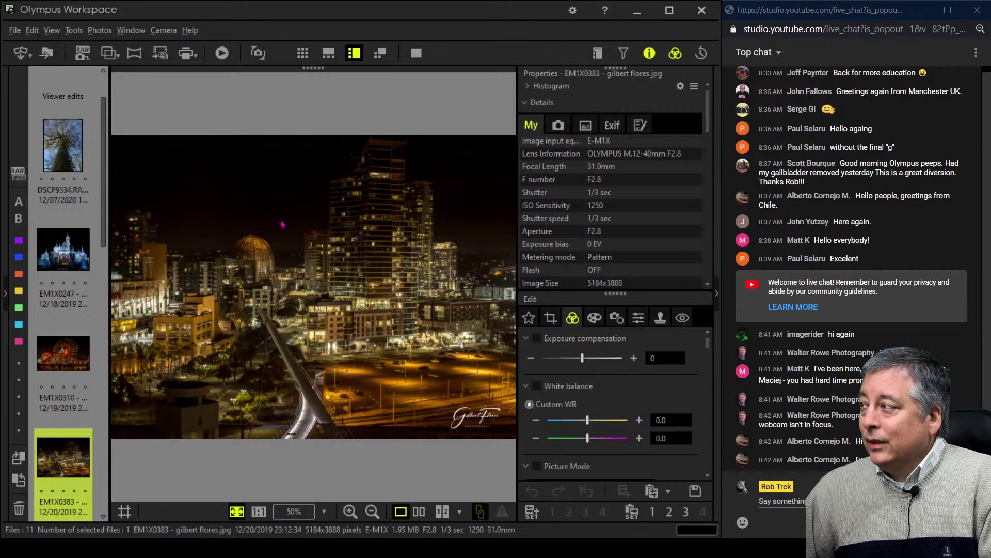
pyautogui.click(282, 224)
pyautogui.click(332, 358)
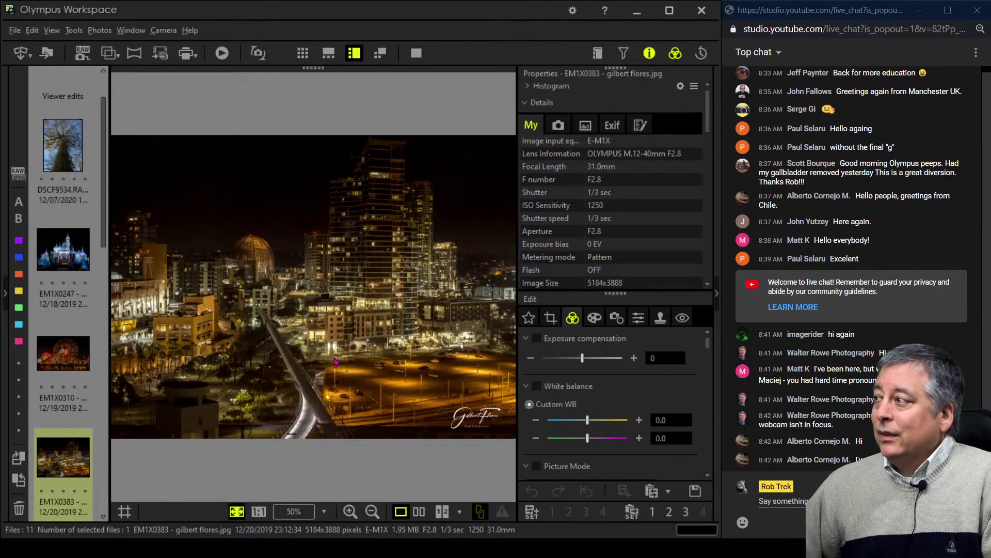
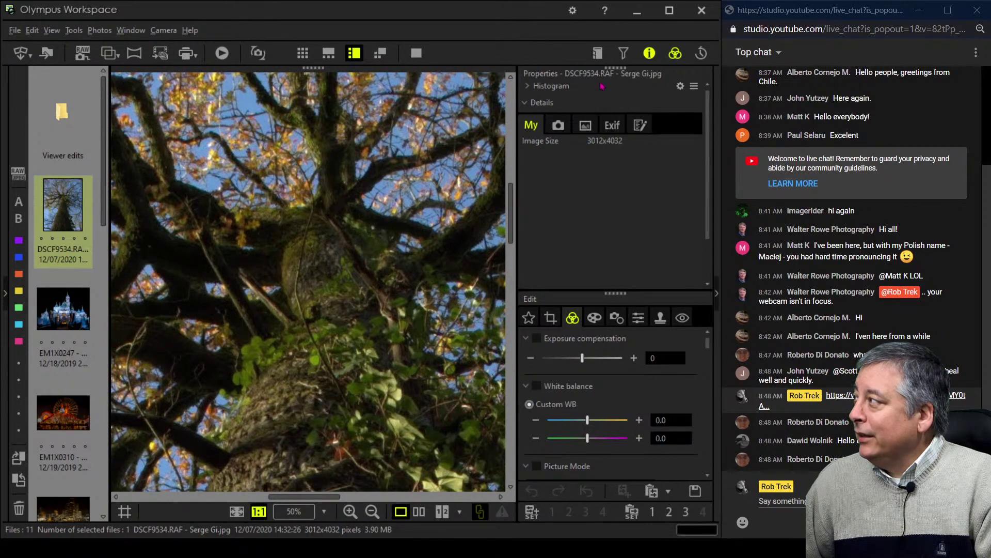
# - Hide the image properties, examine the tree photo's trunk at 1:1 and fit the whole picture in the preview
pyautogui.click(648, 54)
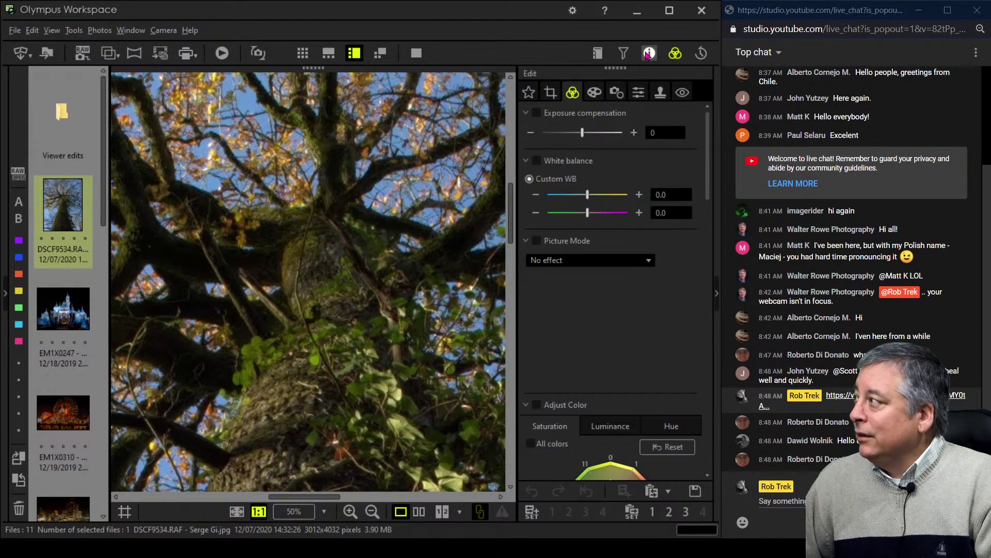
pyautogui.moveTo(299, 464); pyautogui.dragTo(361, 165)
pyautogui.moveTo(326, 379); pyautogui.dragTo(347, 312)
pyautogui.doubleClick(345, 315)
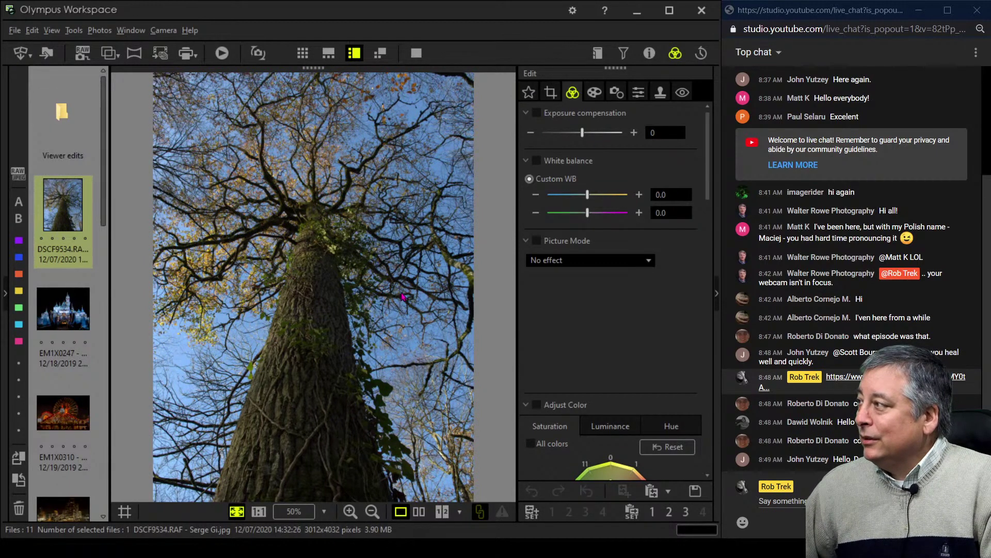
# - Set up a 1:1 (6:6) crop on the tree photo and place it against the picture's upper edge
pyautogui.click(547, 97)
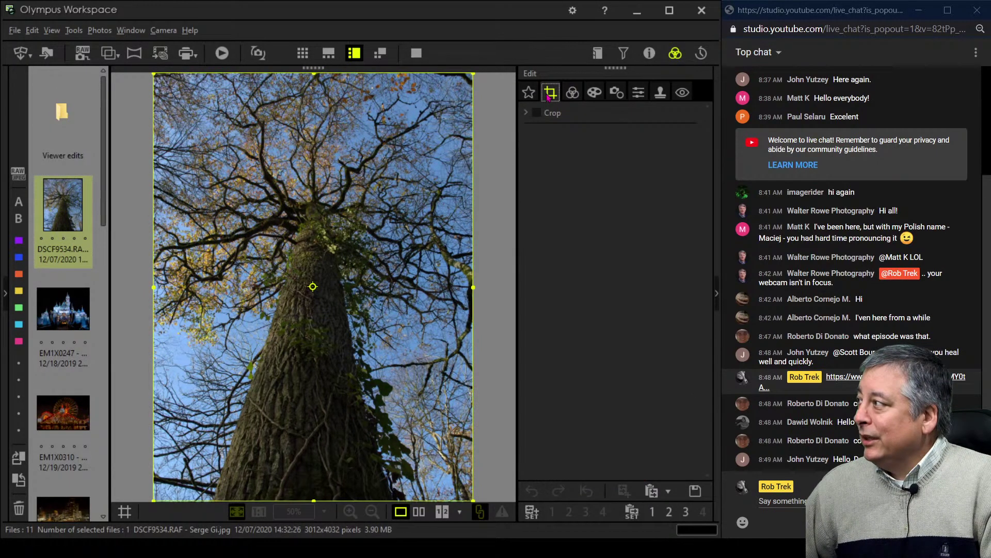
pyautogui.click(527, 113)
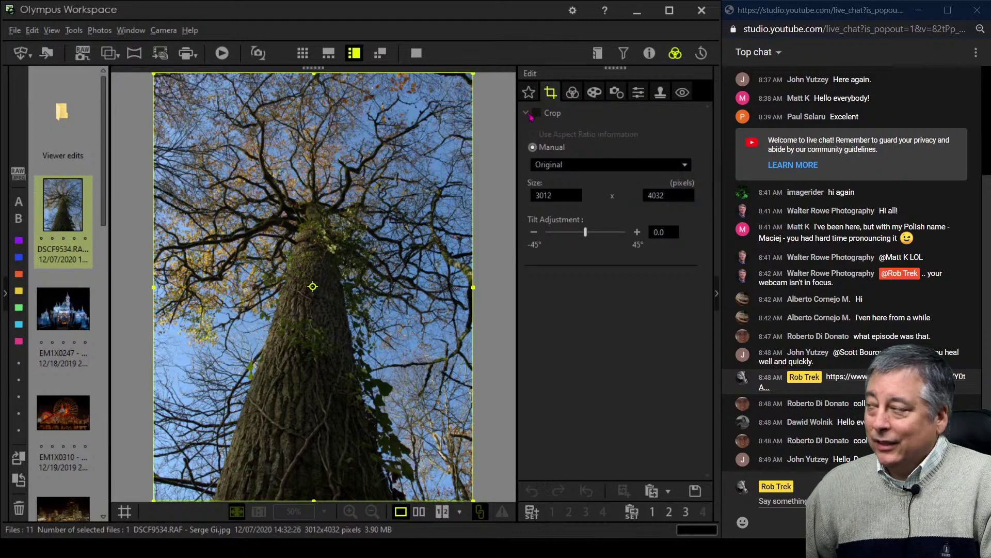
pyautogui.click(558, 164)
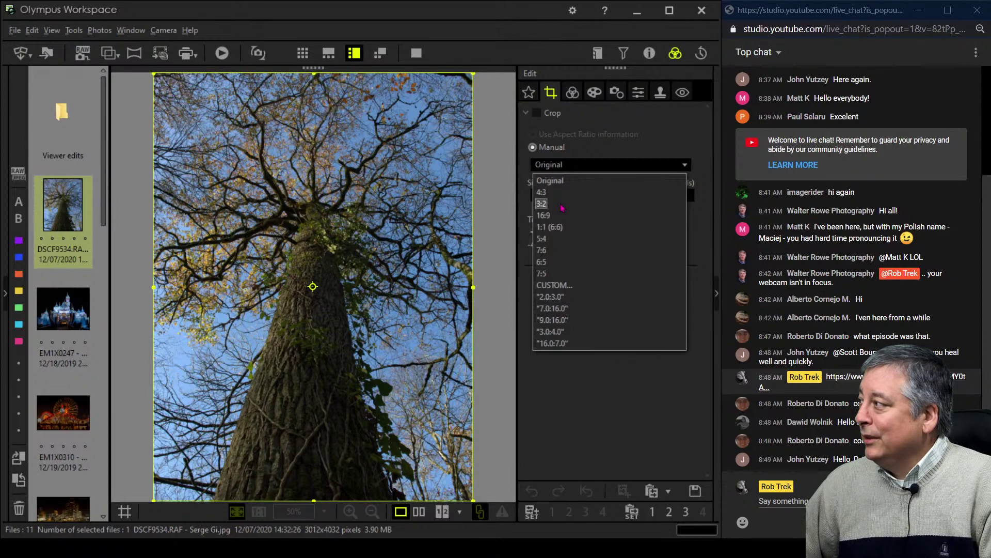
pyautogui.click(558, 227)
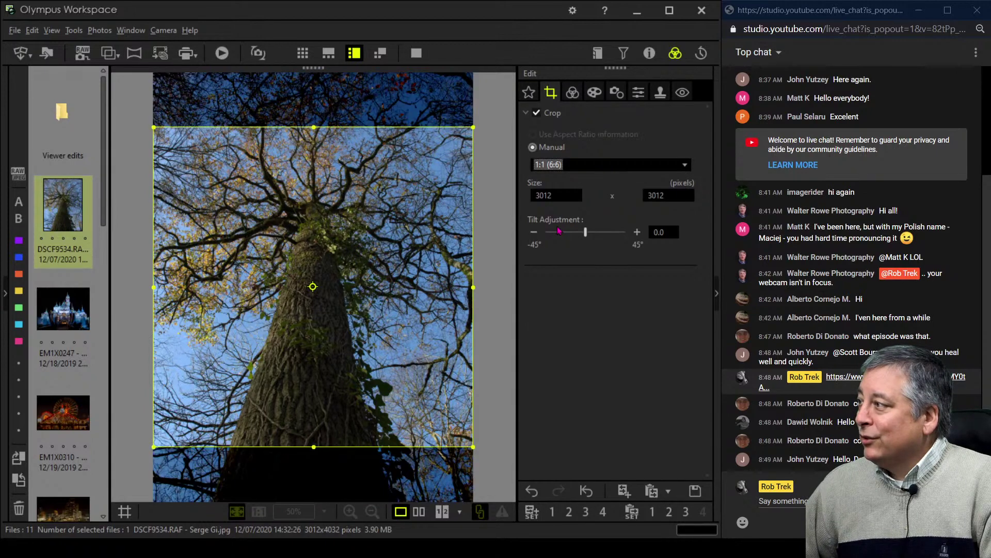
pyautogui.moveTo(397, 302); pyautogui.dragTo(392, 221)
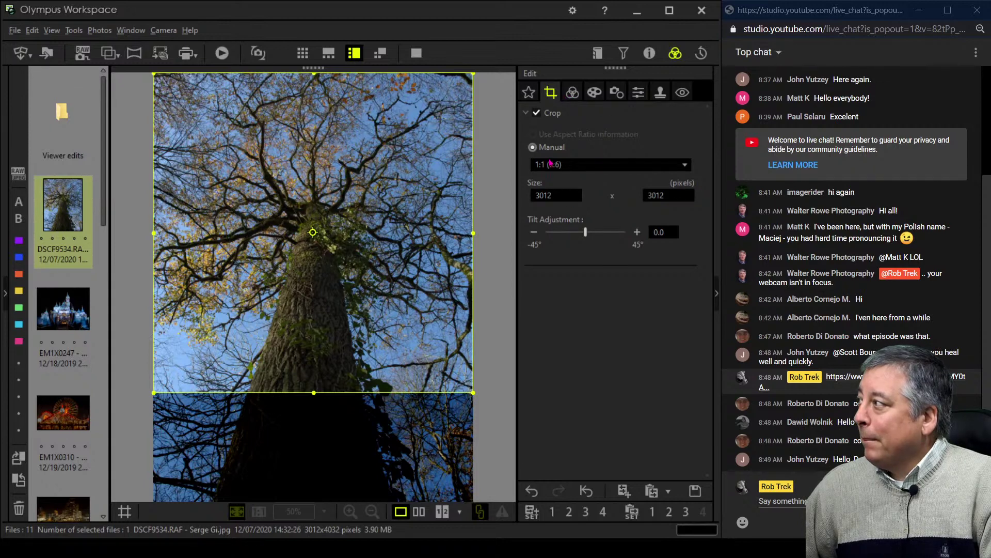
# - Try a 4:3 crop over the tree's branches, shifting the frame upward
pyautogui.click(551, 164)
pyautogui.click(539, 192)
pyautogui.moveTo(337, 290); pyautogui.dragTo(347, 272)
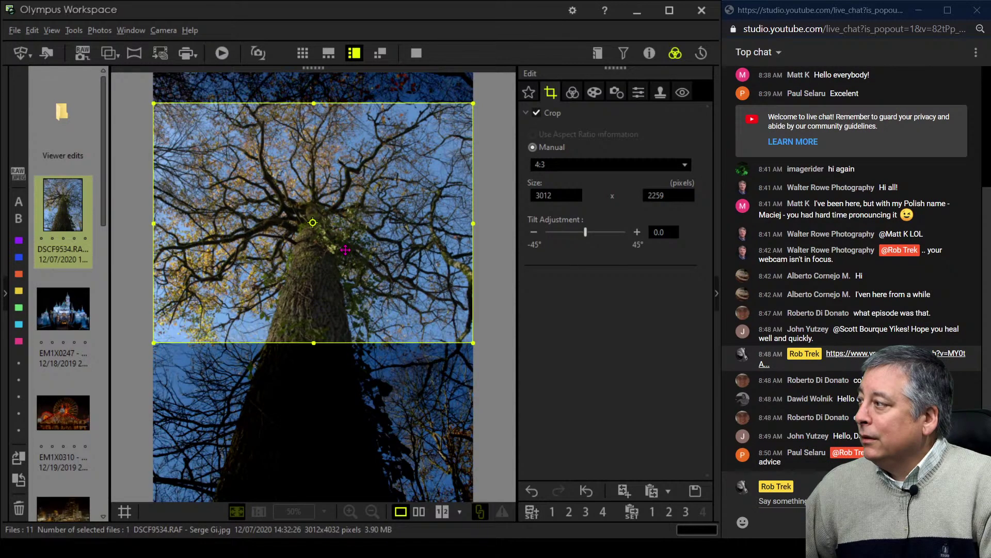
# - Change the crop to 1:1 (6:6), align it with the top of the tree photo and return to the tone and colour adjustments
pyautogui.click(606, 163)
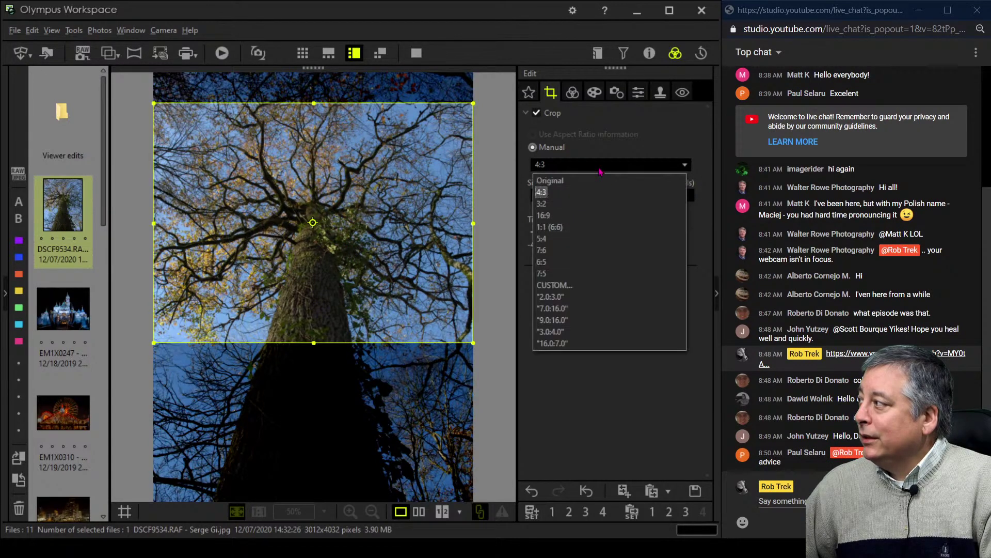
pyautogui.click(577, 228)
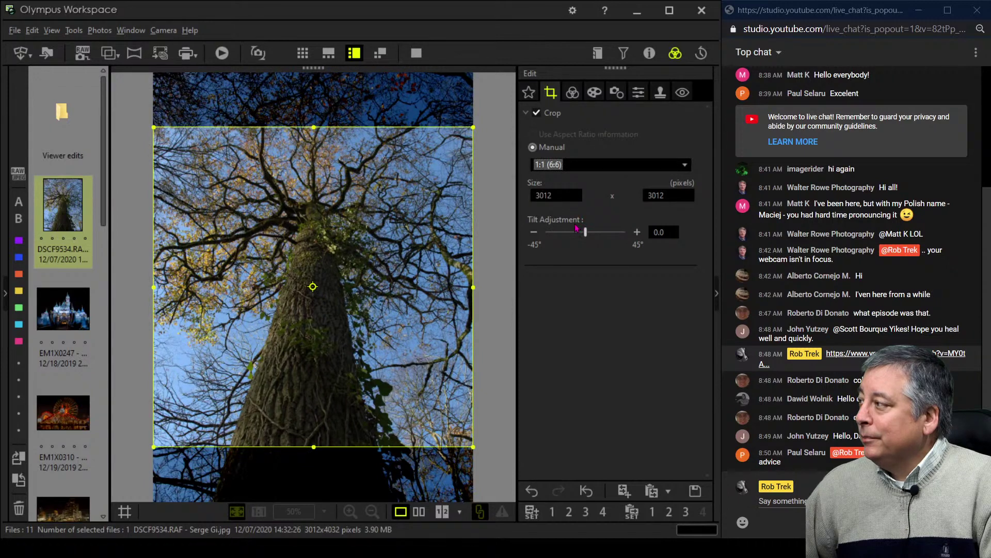
pyautogui.moveTo(373, 192); pyautogui.dragTo(381, 135)
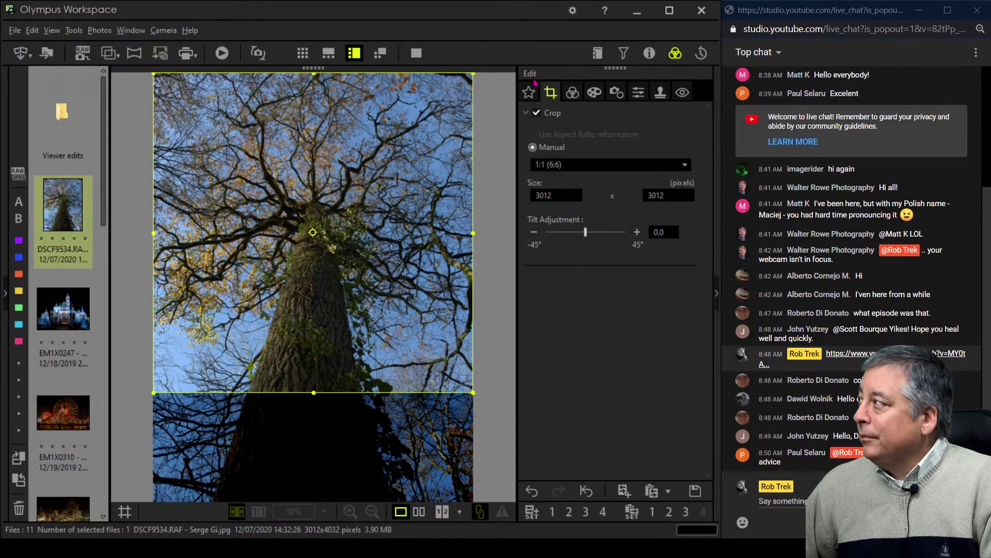
pyautogui.click(572, 92)
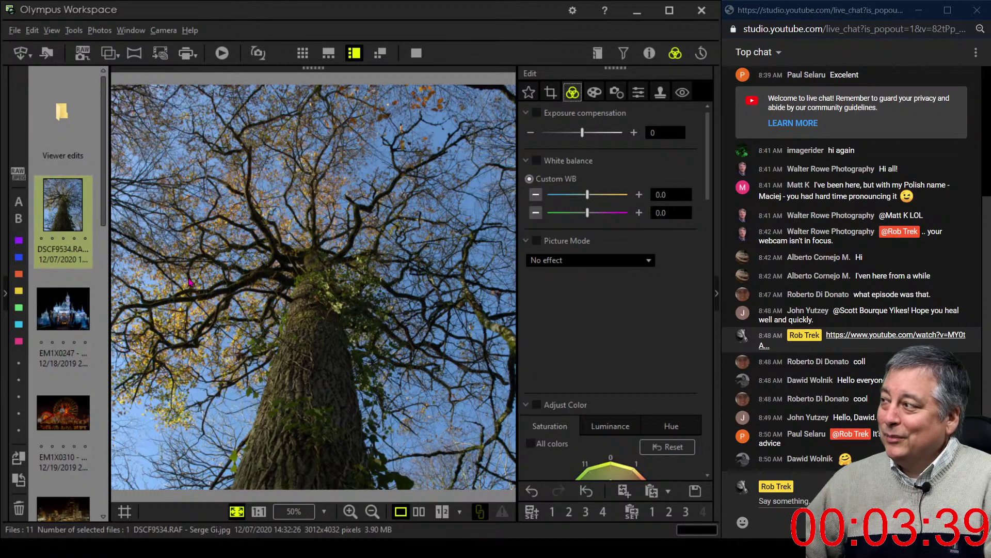
# - Apply the Pop Art art filter to the cropped tree photo
pyautogui.click(595, 97)
pyautogui.click(599, 133)
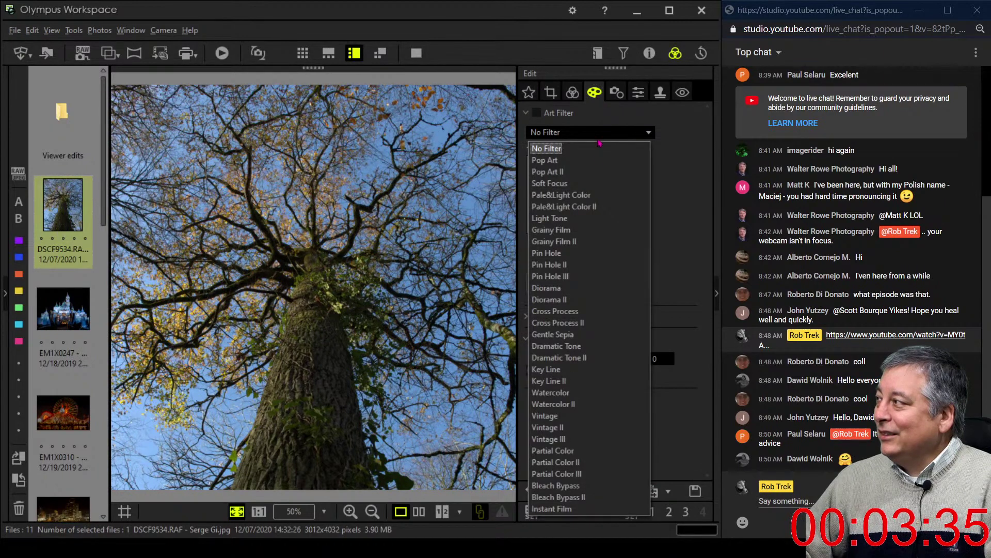
pyautogui.click(597, 165)
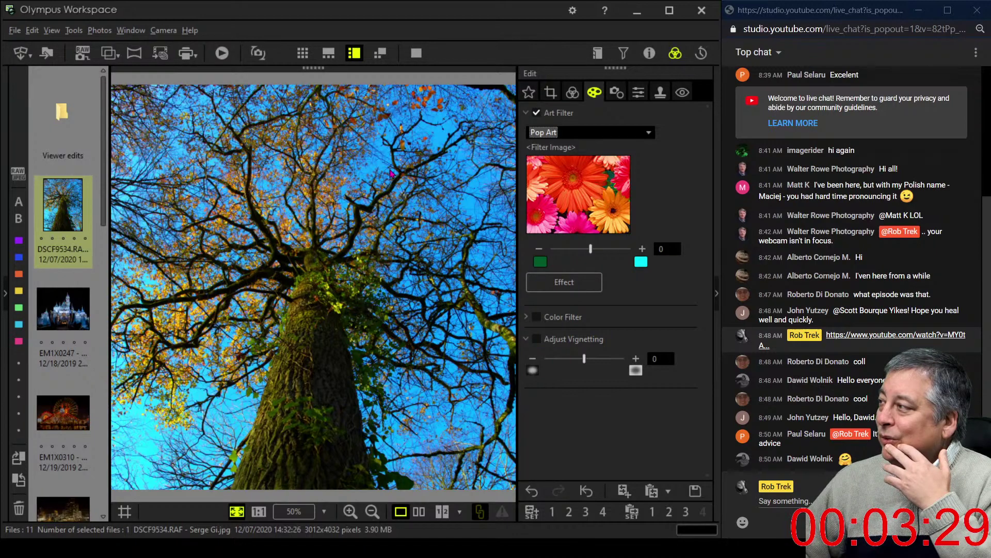
# - Switch the tree photo's gradation to Manual and set its strength to 41
pyautogui.click(573, 95)
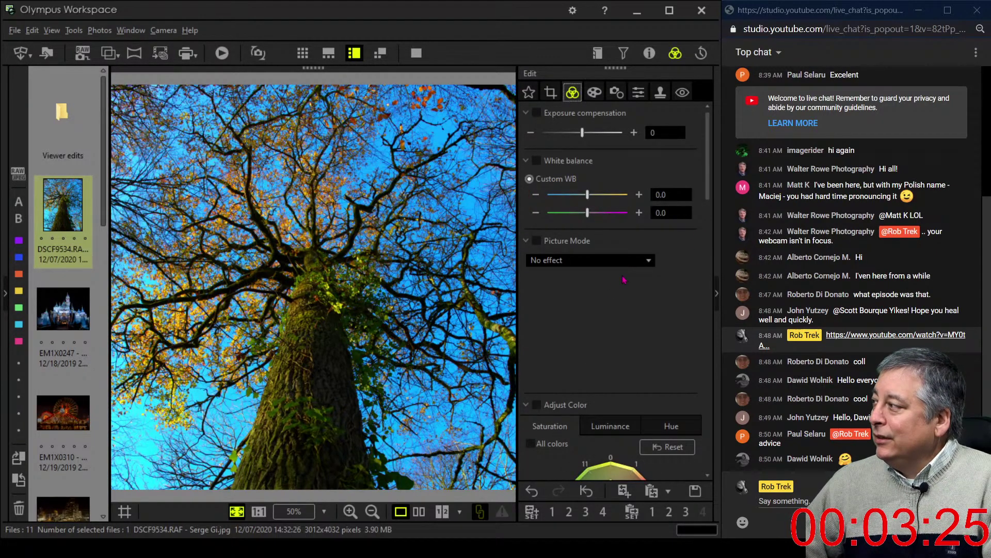
pyautogui.moveTo(708, 197); pyautogui.dragTo(695, 472)
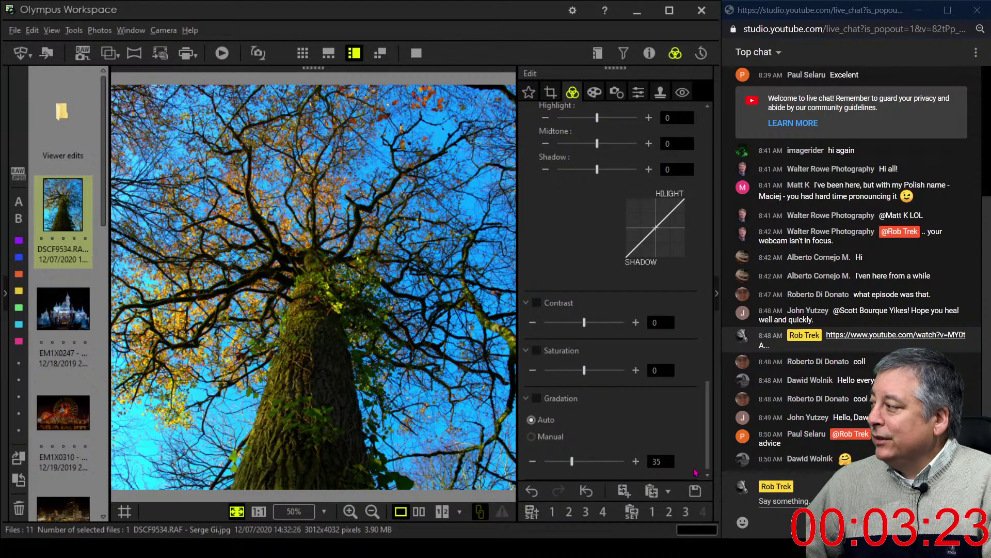
pyautogui.click(531, 437)
pyautogui.moveTo(572, 460); pyautogui.dragTo(576, 465)
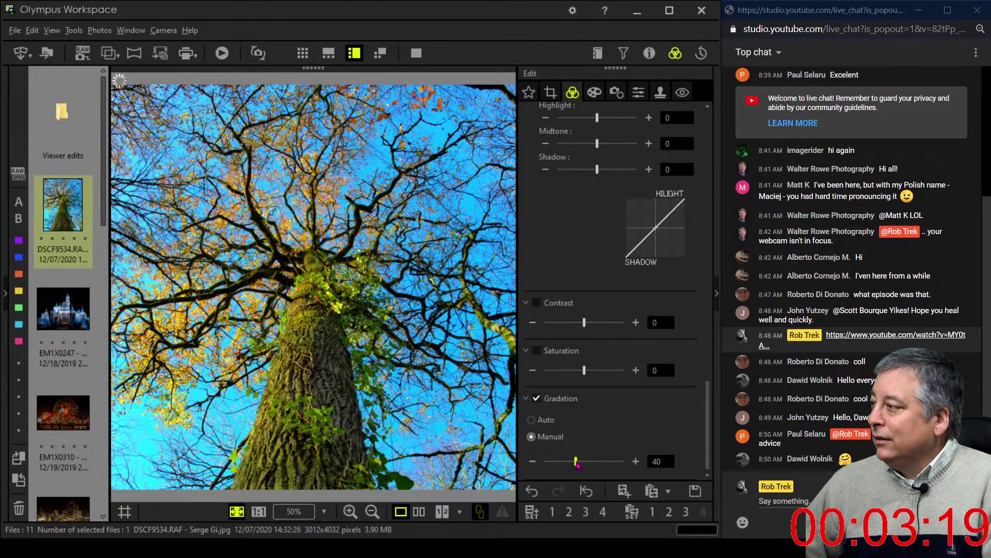
# - Reduce the tree photo's saturation to tone down the Pop Art colours, easing back from an initial -77
pyautogui.moveTo(584, 371); pyautogui.dragTo(551, 377)
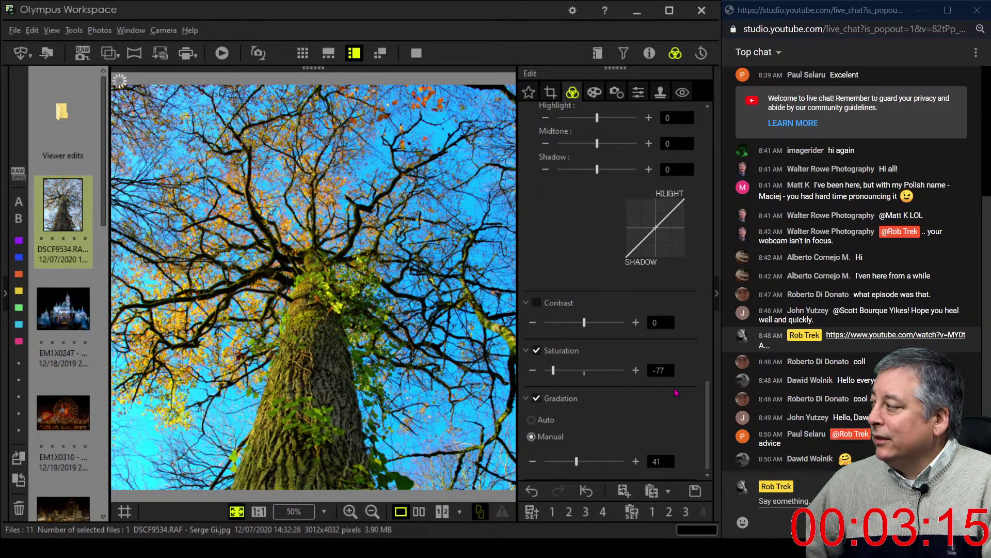
pyautogui.scroll(1, 705, 422)
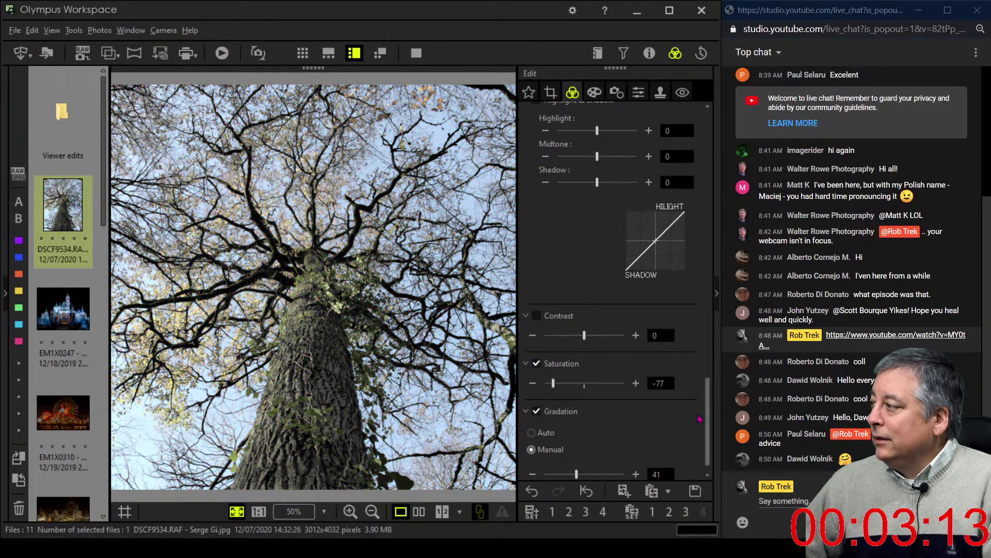
pyautogui.moveTo(554, 384); pyautogui.dragTo(571, 389)
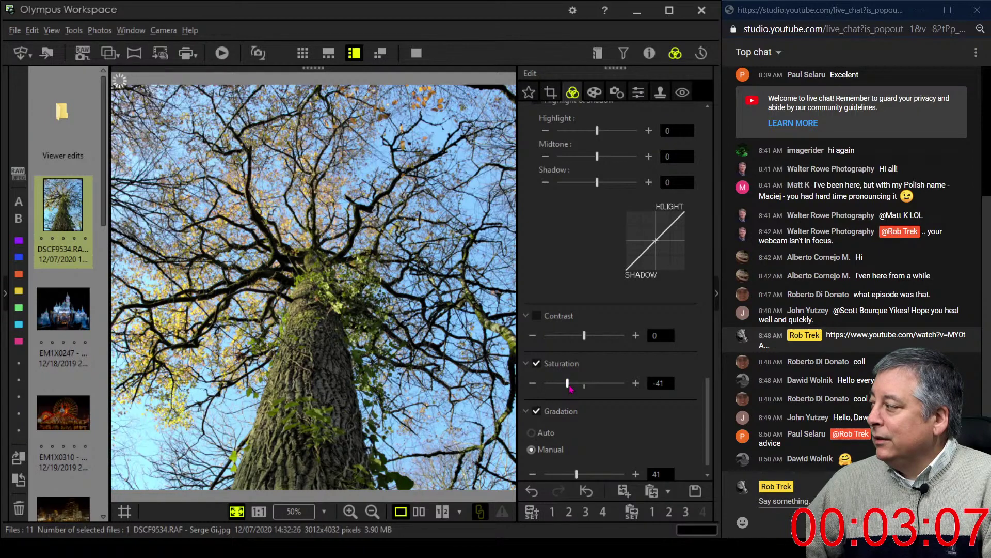
pyautogui.moveTo(571, 389); pyautogui.dragTo(572, 389)
# - Add a slight dark vignette to the tree photo by setting the vignetting adjustment to -4
pyautogui.moveTo(710, 453); pyautogui.dragTo(710, 413)
pyautogui.click(594, 92)
pyautogui.moveTo(584, 358); pyautogui.dragTo(579, 359)
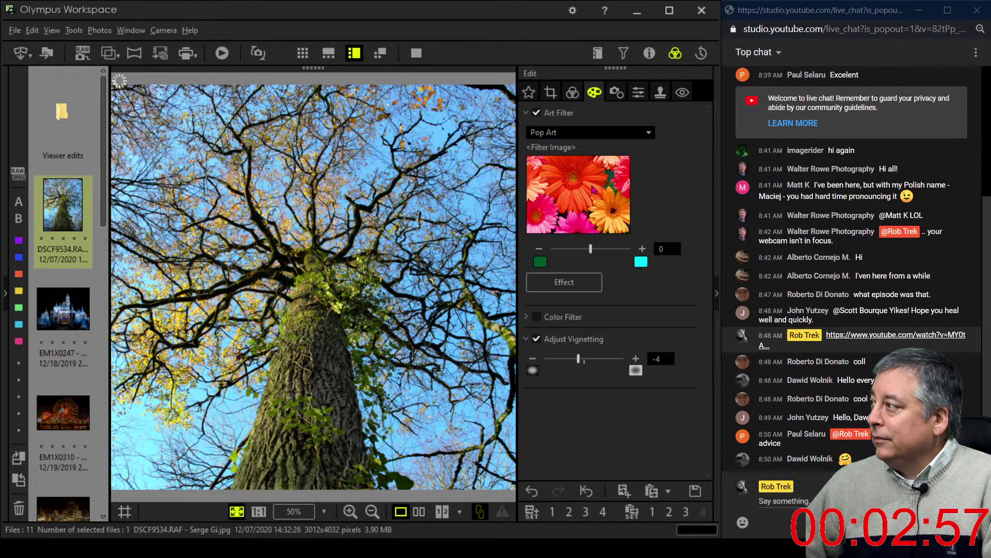
# - Remove the Pop Art effect from the tree photo by setting the art filter to No Filter
pyautogui.click(572, 92)
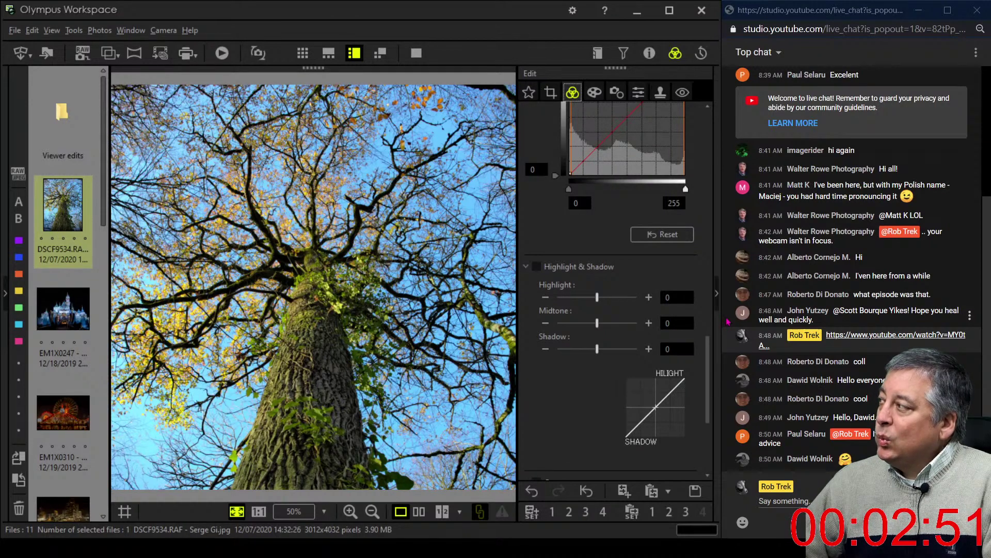
pyautogui.click(594, 92)
pyautogui.click(570, 133)
pyautogui.click(568, 146)
# - Try stronger and weaker saturation on the tree photo and settle on a value of -16
pyautogui.click(572, 92)
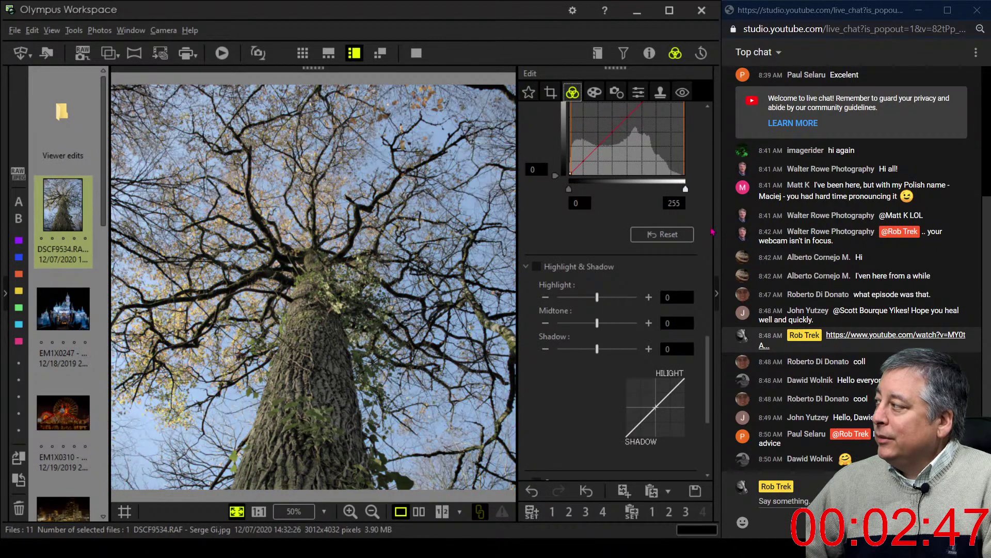
pyautogui.scroll(-3, 702, 331)
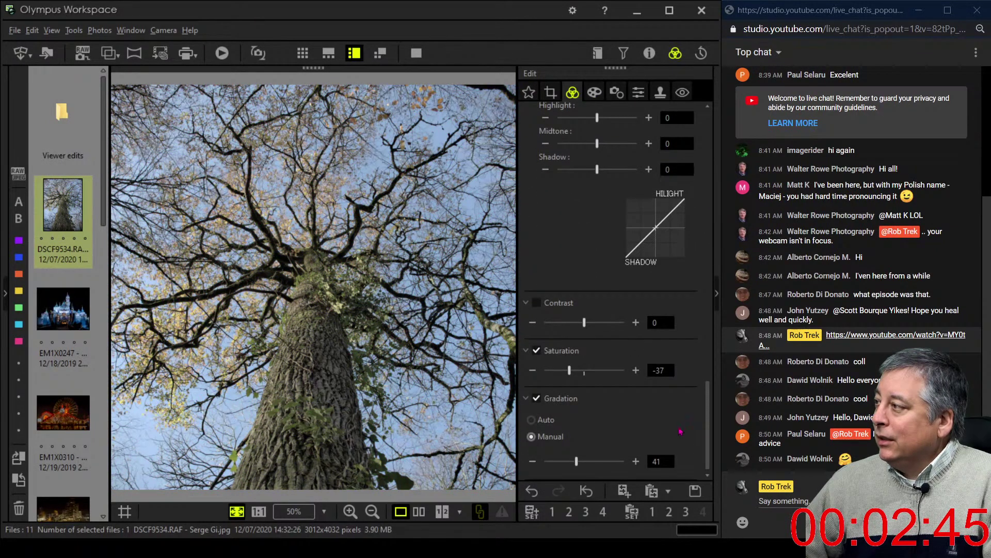
pyautogui.moveTo(569, 370); pyautogui.dragTo(594, 372)
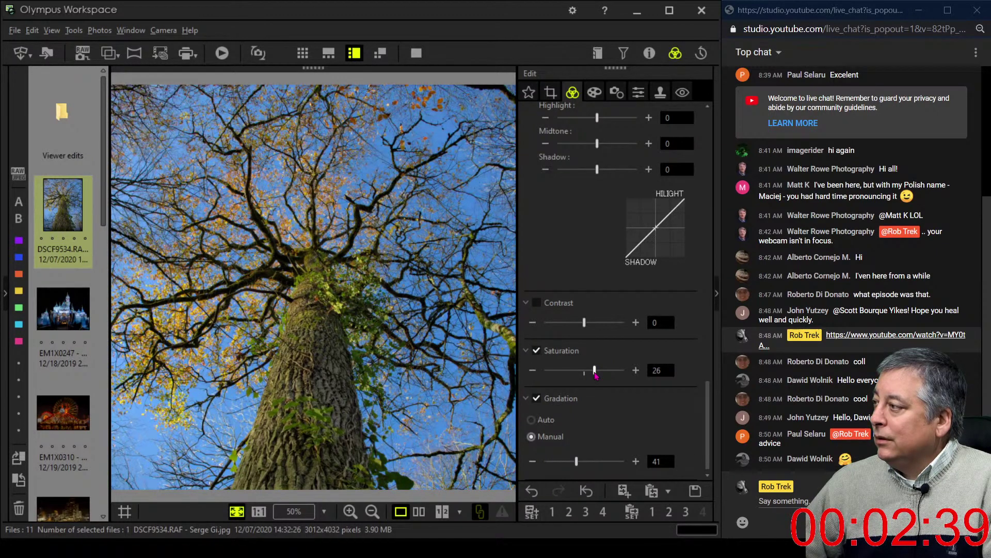
pyautogui.moveTo(596, 375); pyautogui.dragTo(576, 383)
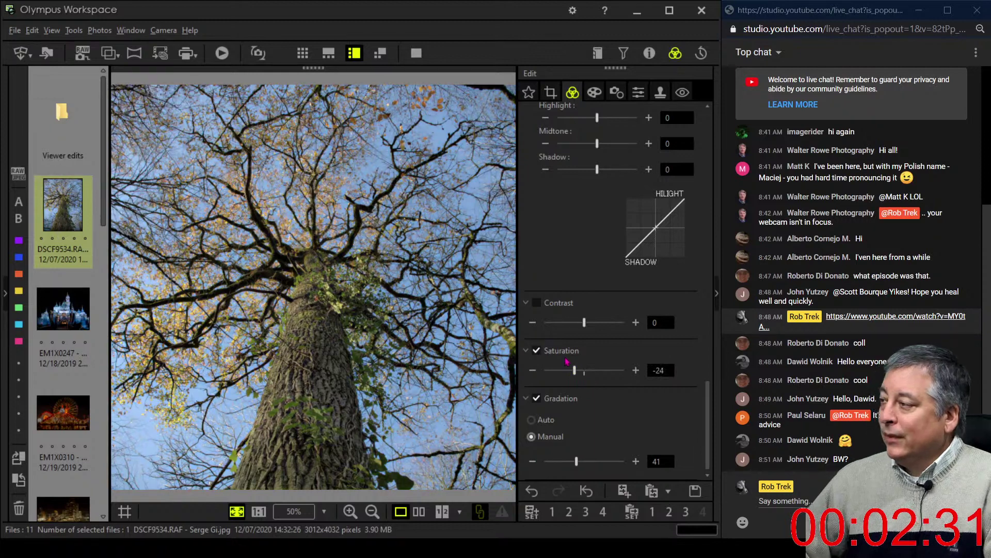
pyautogui.moveTo(576, 378); pyautogui.dragTo(579, 375)
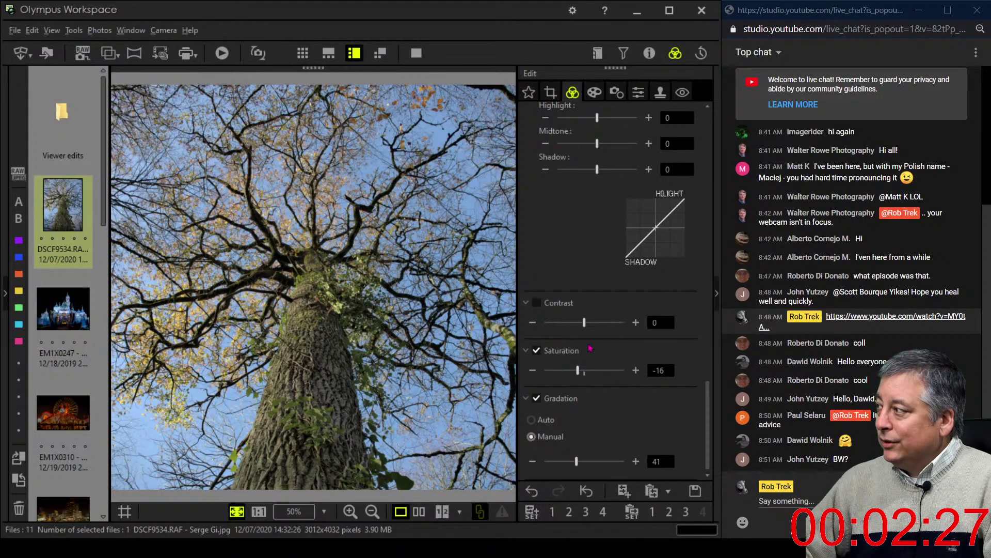
# - Convert the tree photo to black and white by setting Picture Mode to Monochrome
pyautogui.scroll(5, 591, 296)
pyautogui.scroll(-10, 590, 294)
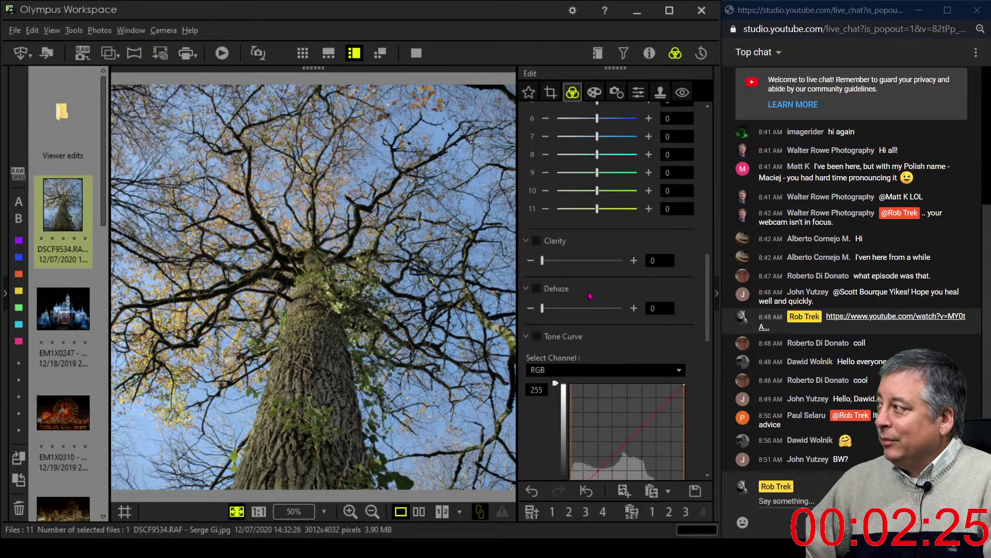
pyautogui.scroll(6, 591, 295)
pyautogui.click(589, 260)
pyautogui.click(582, 288)
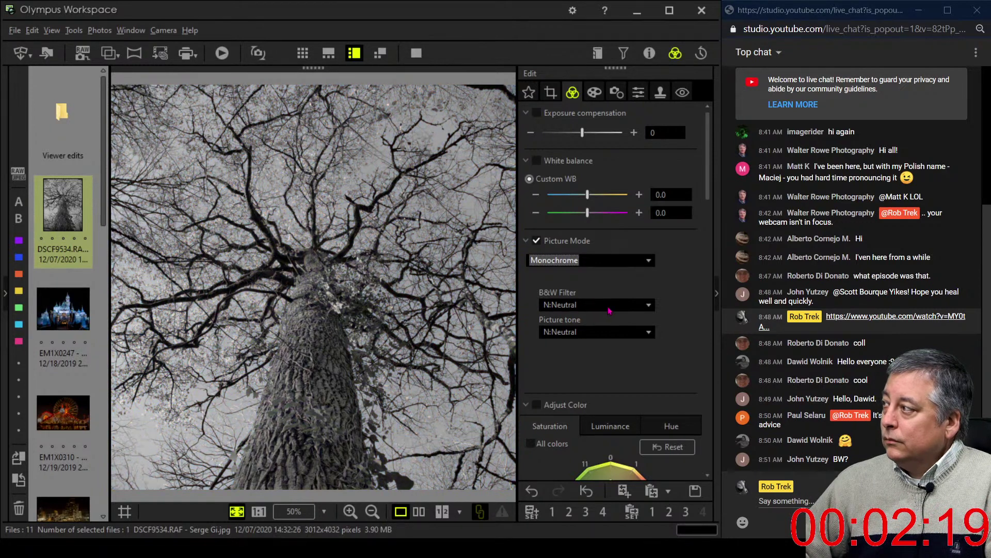
# - Darken the deepest shadows of the monochrome tree photo with the lower part of the RGB tone curve
pyautogui.moveTo(711, 183); pyautogui.dragTo(695, 348)
pyautogui.moveTo(581, 394)
pyautogui.mouseDown()
pyautogui.moveTo(581, 402)
pyautogui.moveTo(597, 384)
pyautogui.mouseUp()
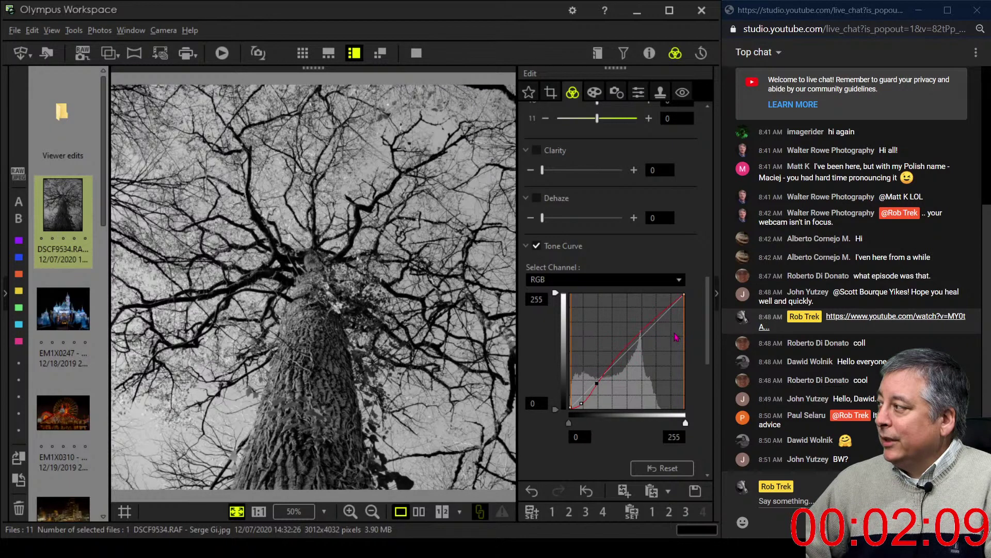
# - Set the monochrome tree photo's Dehaze to 100 and its Clarity to 5
pyautogui.moveTo(542, 217); pyautogui.dragTo(639, 221)
pyautogui.moveTo(542, 170); pyautogui.dragTo(545, 170)
# - Increase the sharpness of the monochrome tree photo
pyautogui.click(615, 93)
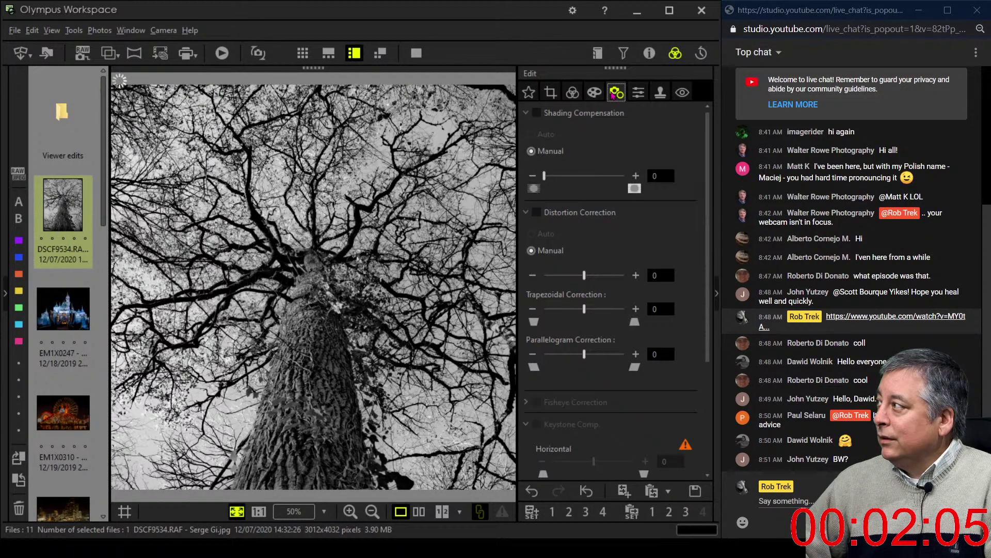
pyautogui.click(639, 93)
pyautogui.moveTo(582, 130); pyautogui.dragTo(614, 143)
# - Try the Green B&W filter on the monochrome tree photo
pyautogui.click(573, 93)
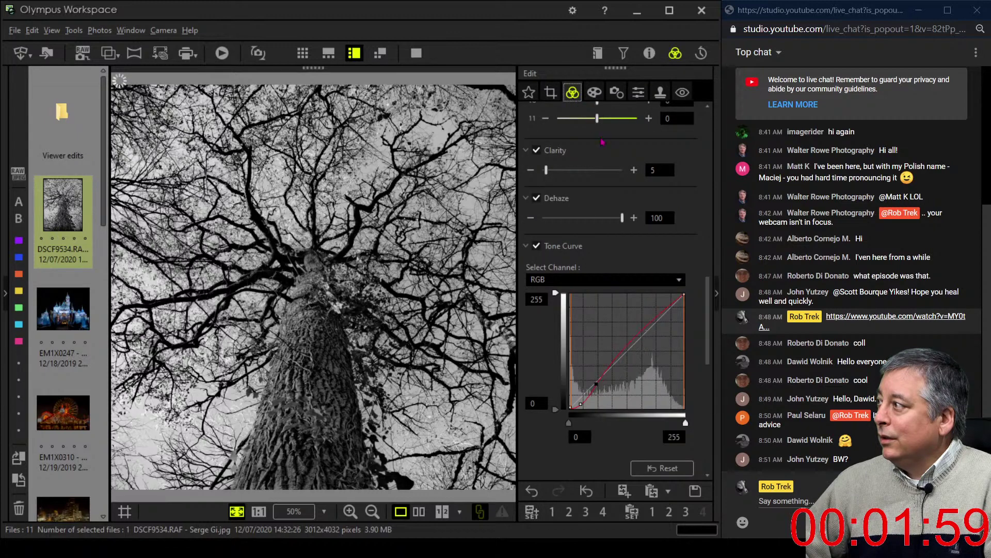
pyautogui.scroll(-3, 703, 219)
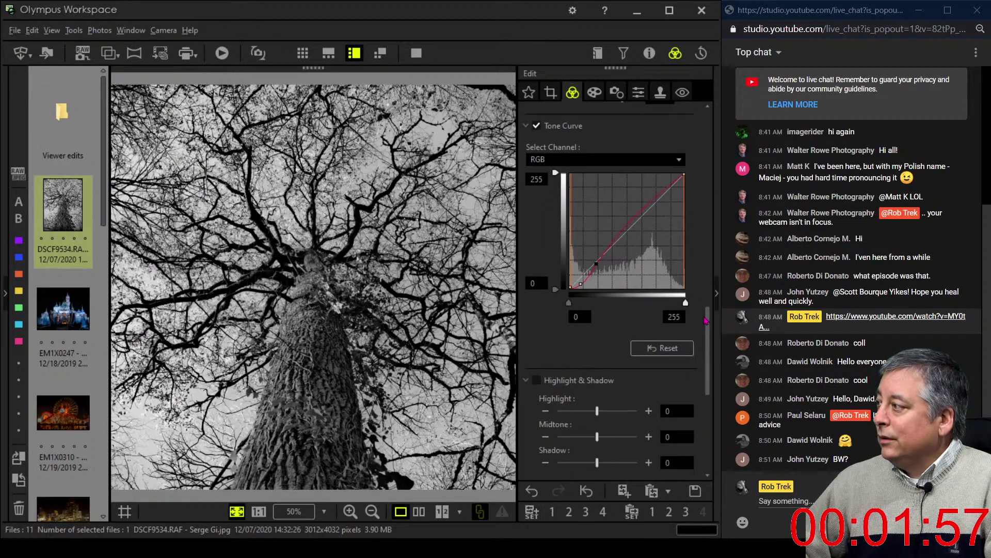
pyautogui.scroll(5, 696, 265)
pyautogui.moveTo(696, 265); pyautogui.dragTo(695, 155)
pyautogui.click(625, 194)
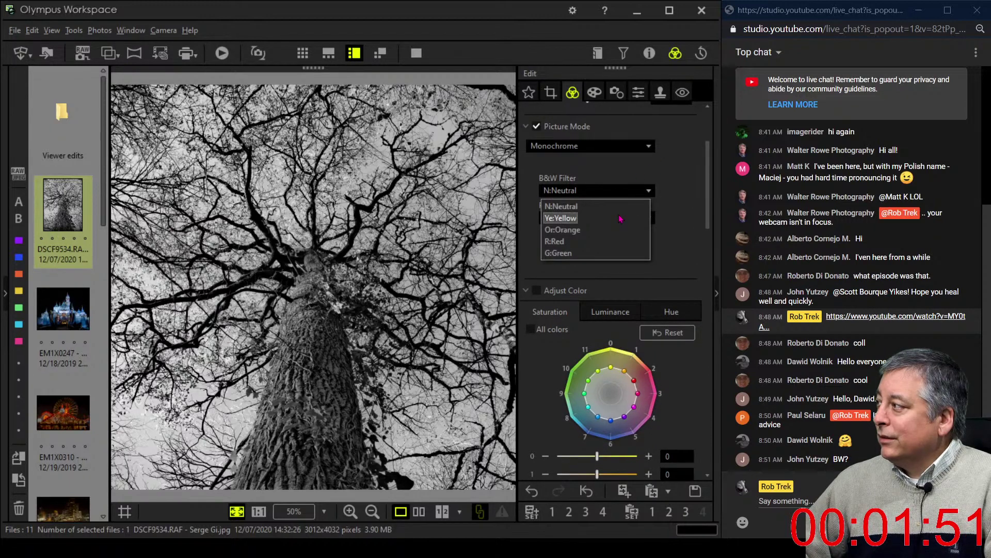
pyautogui.click(609, 253)
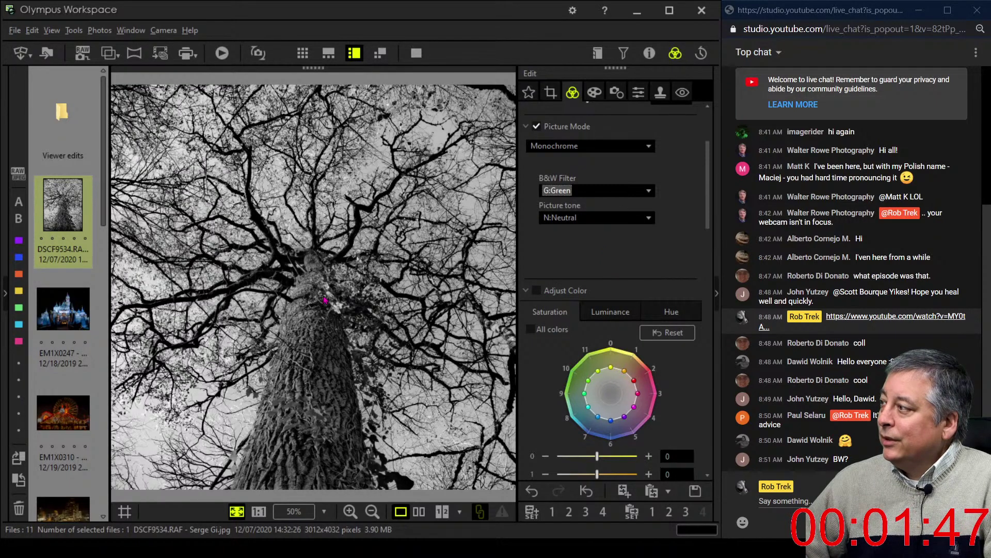
# - Switch the B&W filter to Red and inspect the branches and sky at 1:1 magnification
pyautogui.click(587, 193)
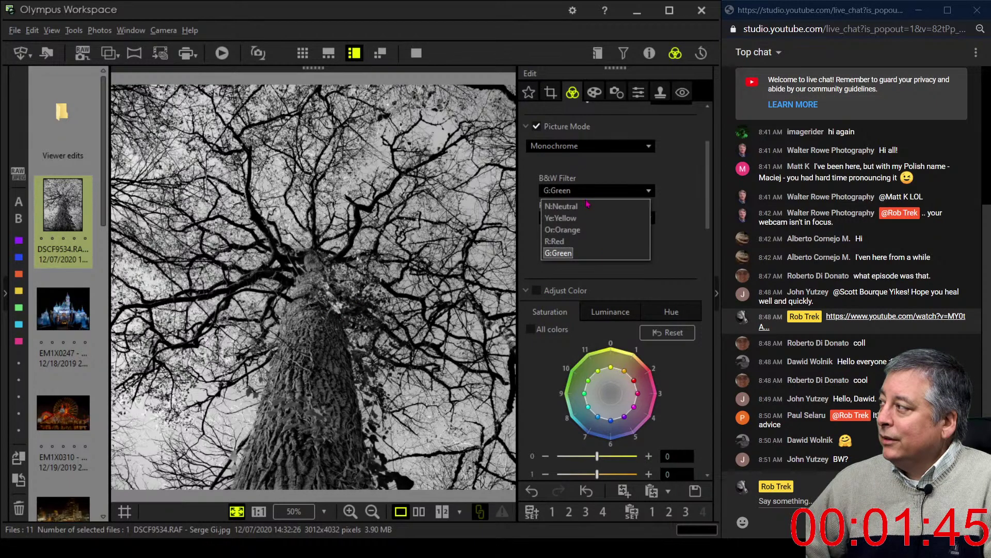
pyautogui.click(580, 242)
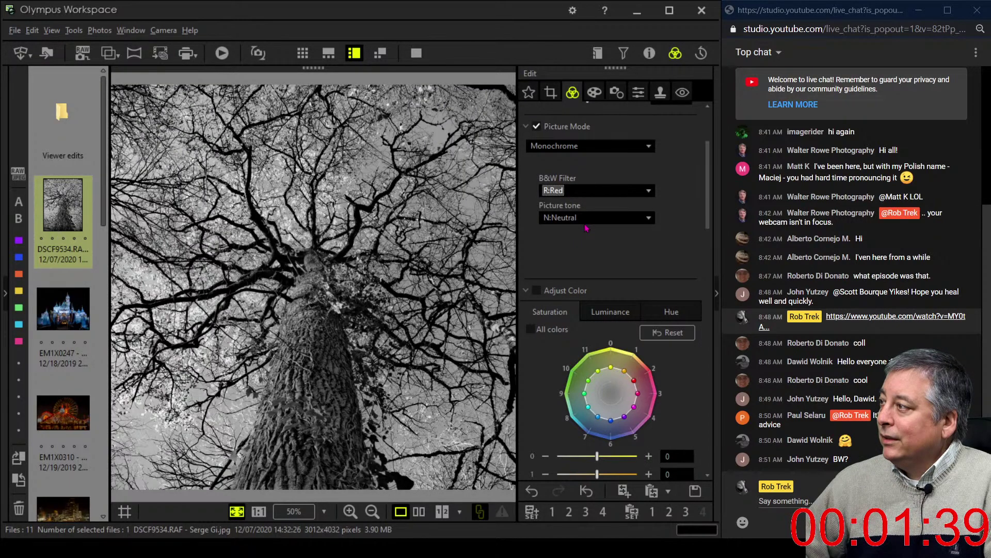
pyautogui.click(287, 214)
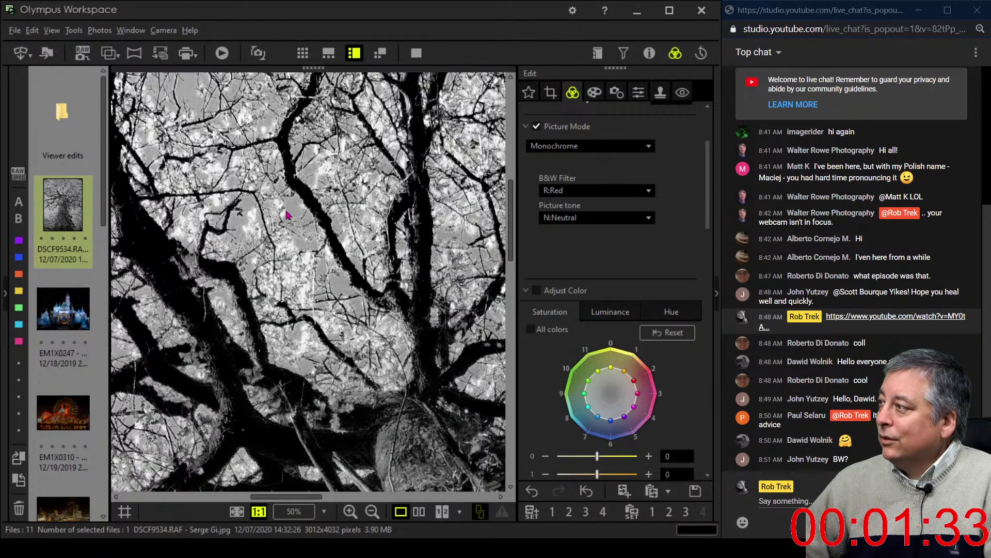
pyautogui.doubleClick(286, 212)
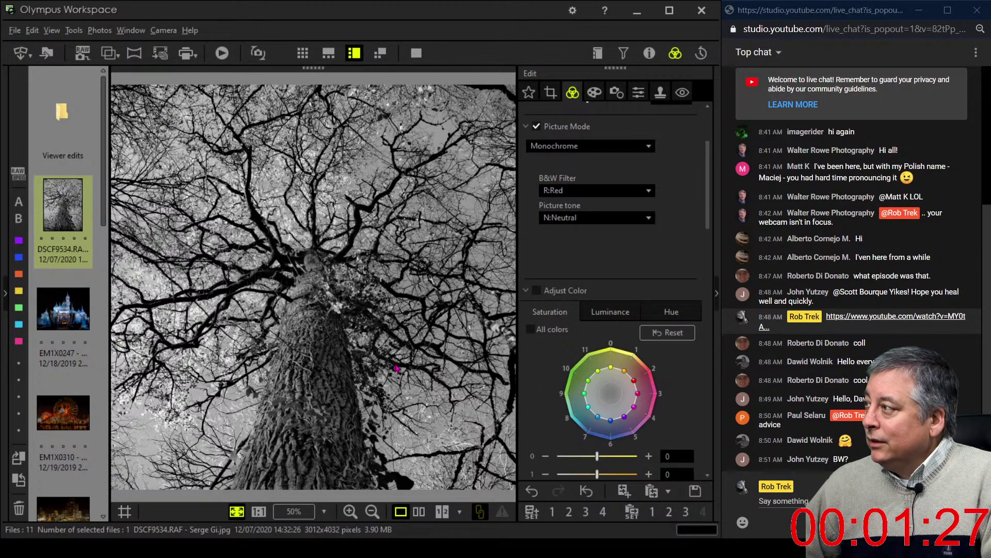
# - Remove the vignette from the tree photo by setting the vignetting adjustment to 0
pyautogui.click(594, 93)
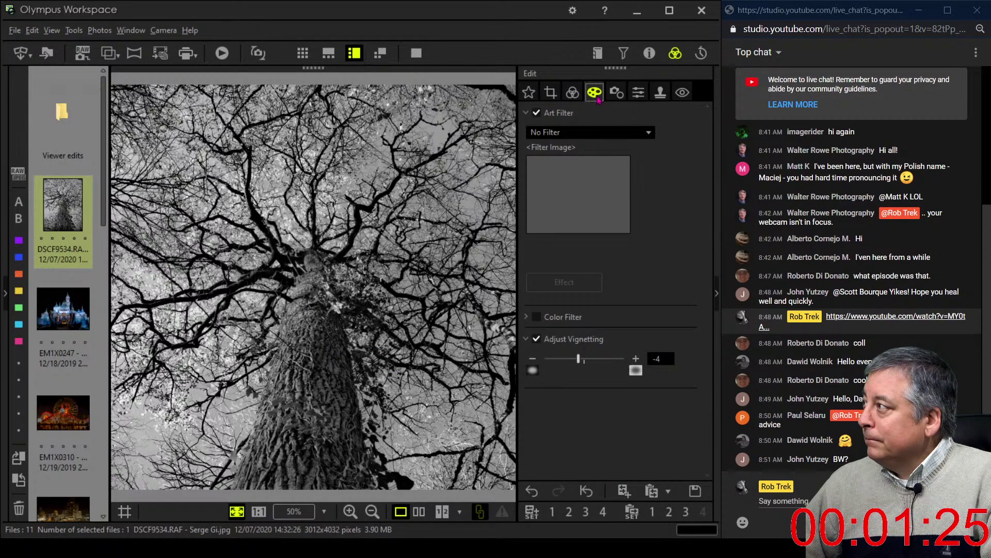
pyautogui.click(582, 363)
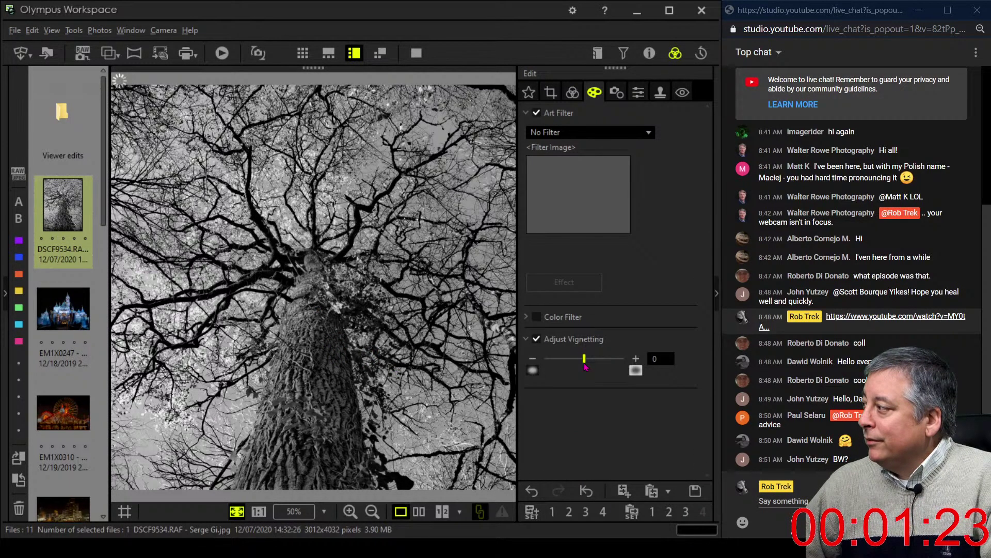
# - Raise the tree photo's manual gradation strength to 51
pyautogui.click(572, 92)
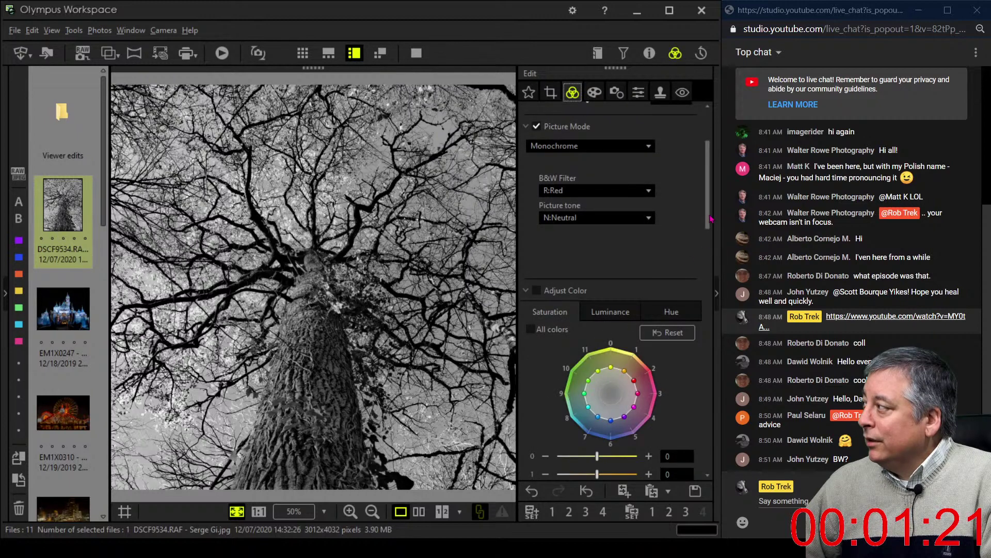
pyautogui.scroll(-10, 698, 255)
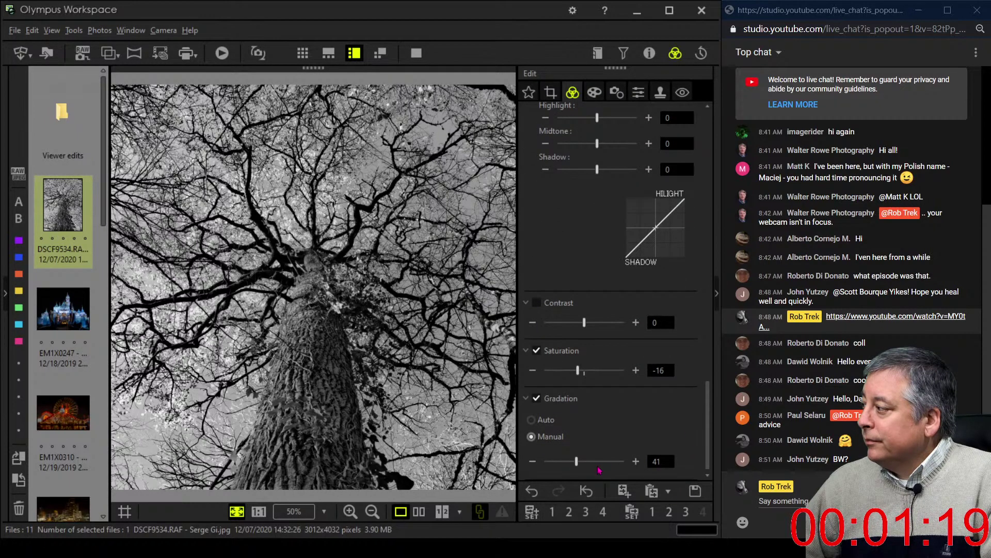
pyautogui.click(584, 465)
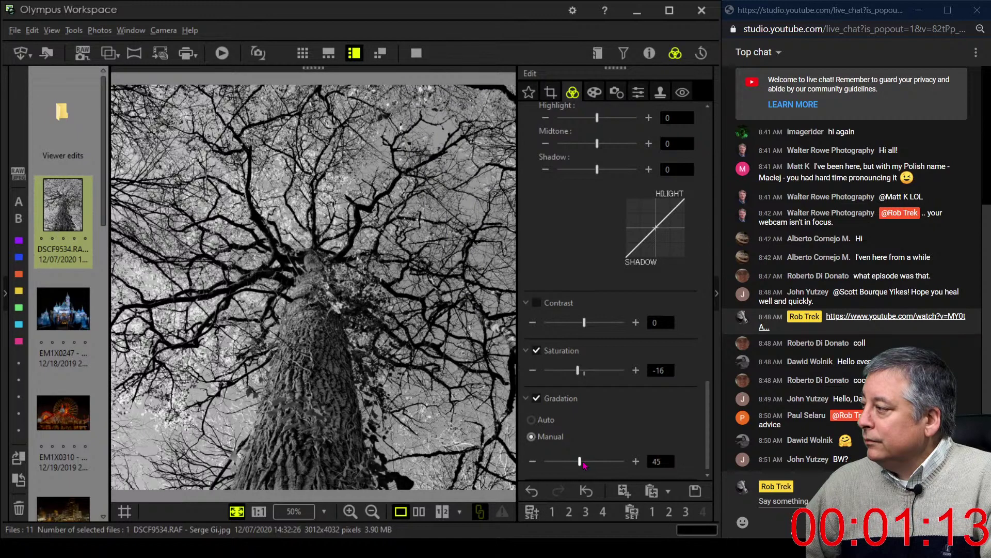
pyautogui.moveTo(584, 465); pyautogui.dragTo(587, 467)
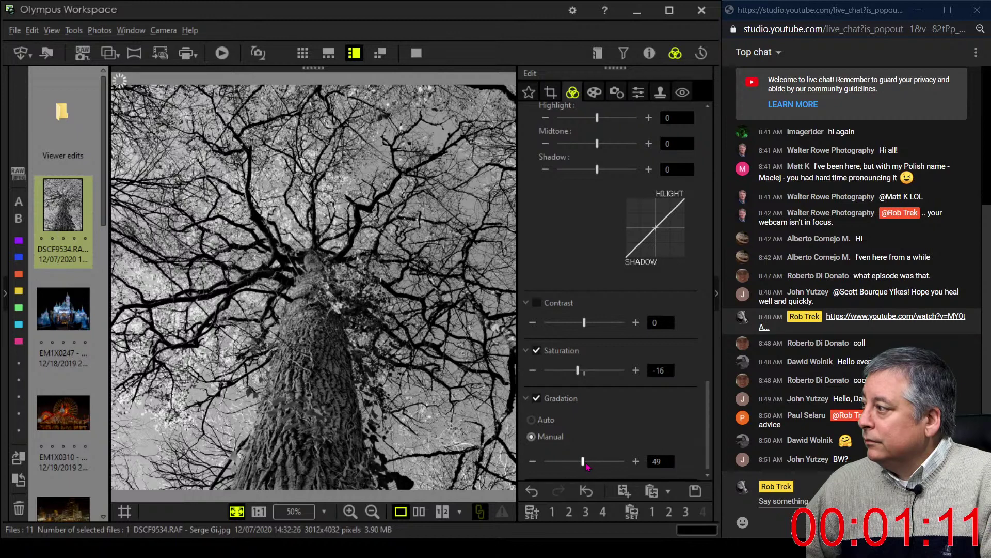
pyautogui.moveTo(587, 466); pyautogui.dragTo(589, 468)
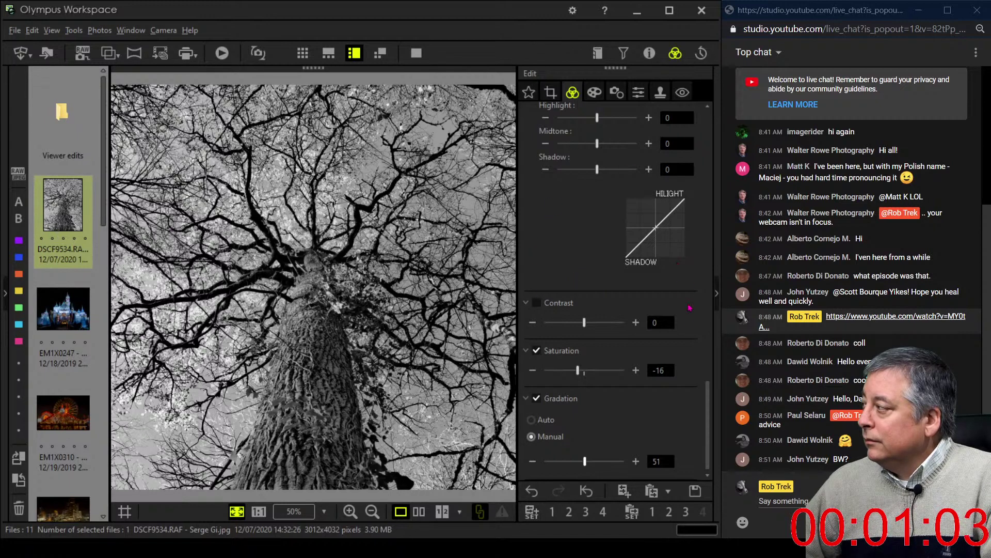
# - Compare the colour version by setting Picture Mode to No effect, and return it to Monochrome
pyautogui.moveTo(708, 438); pyautogui.dragTo(712, 186)
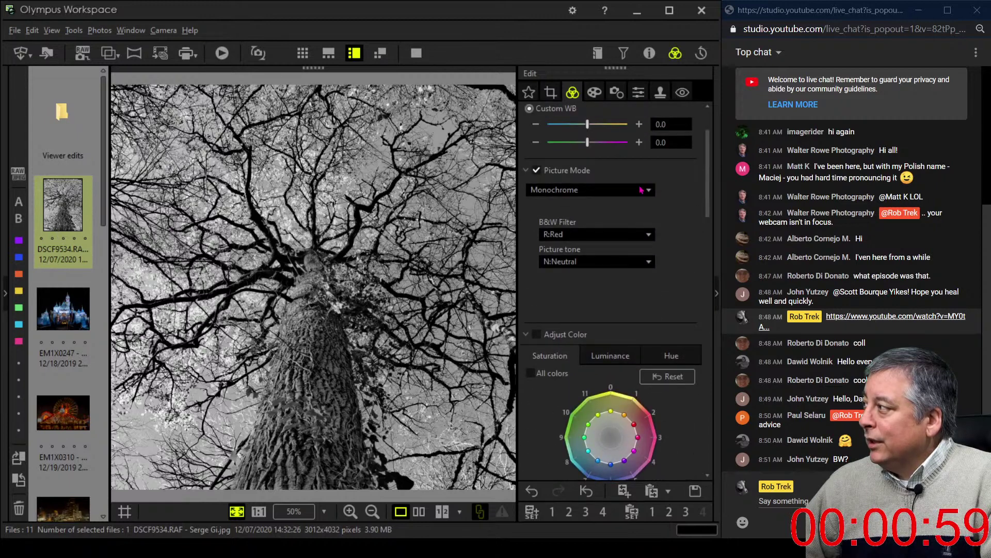
pyautogui.click(645, 189)
pyautogui.click(633, 209)
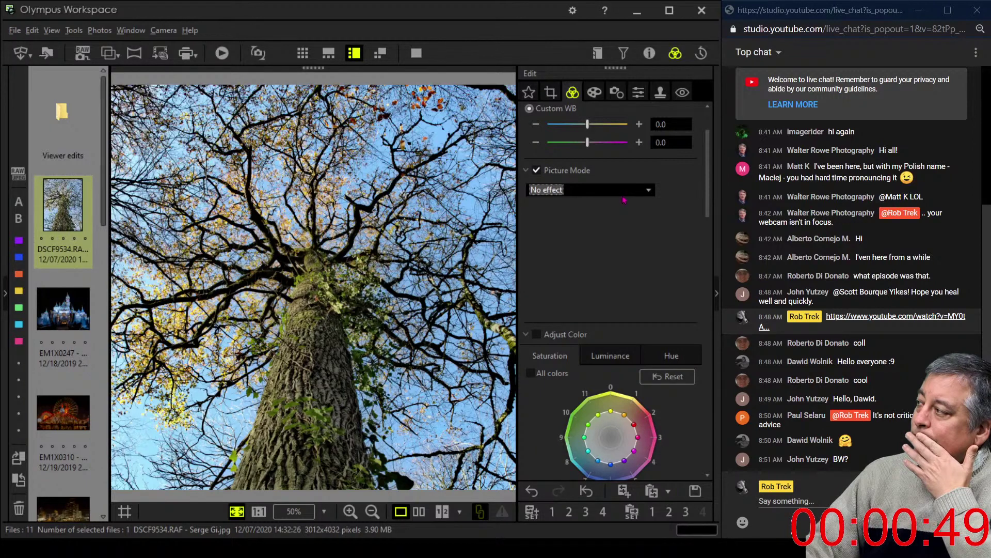
pyautogui.click(623, 192)
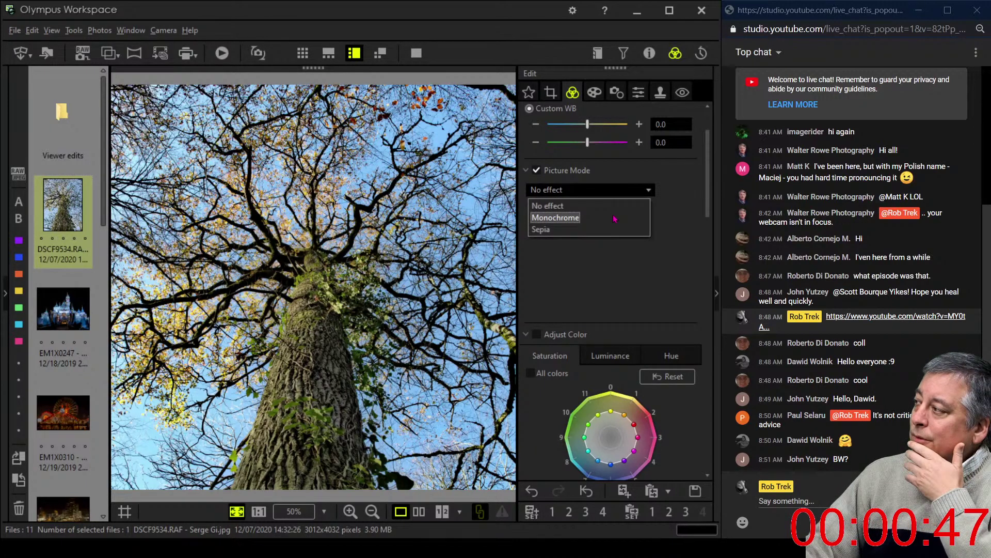
pyautogui.click(615, 218)
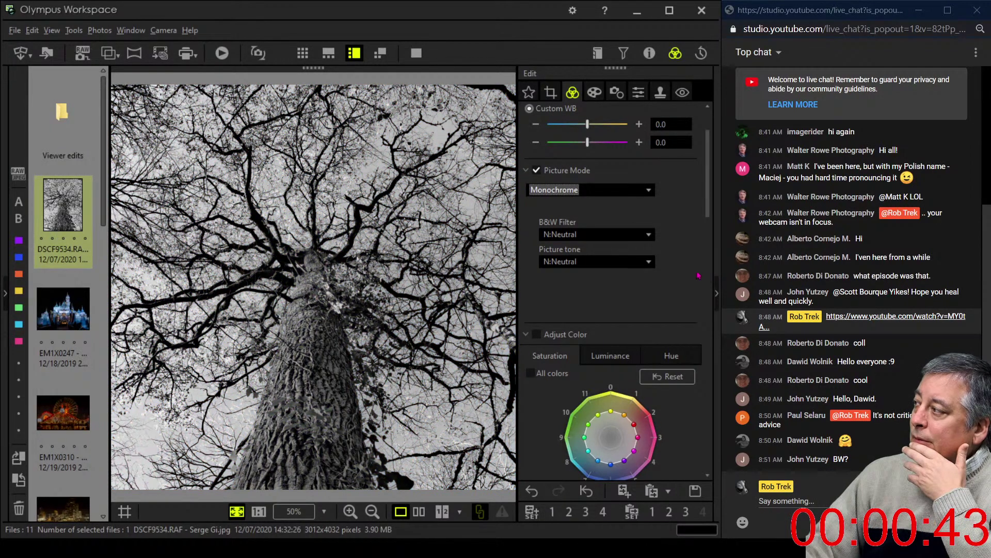
# - Try the Red B&W filter again on the monochrome photo, and set it back to Neutral
pyautogui.click(615, 236)
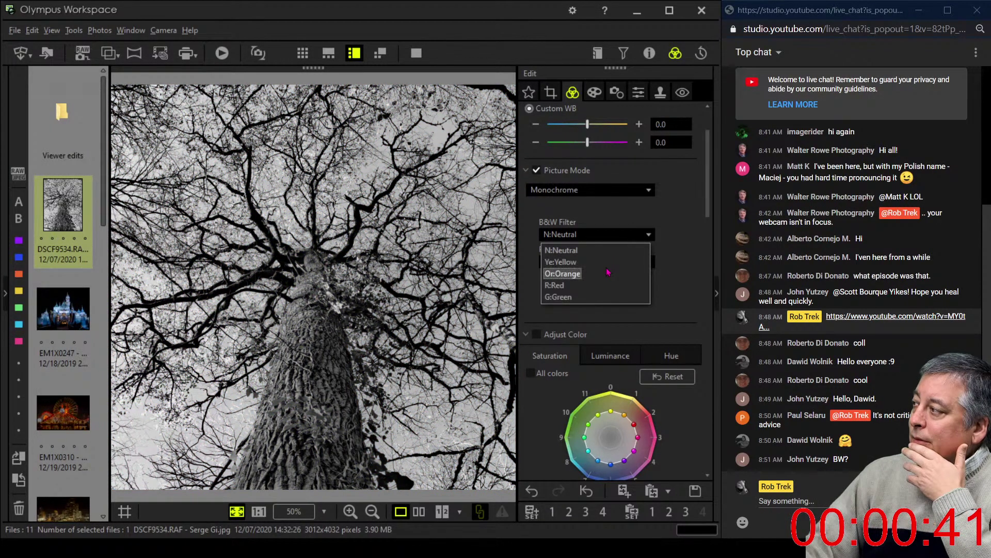
pyautogui.click(598, 287)
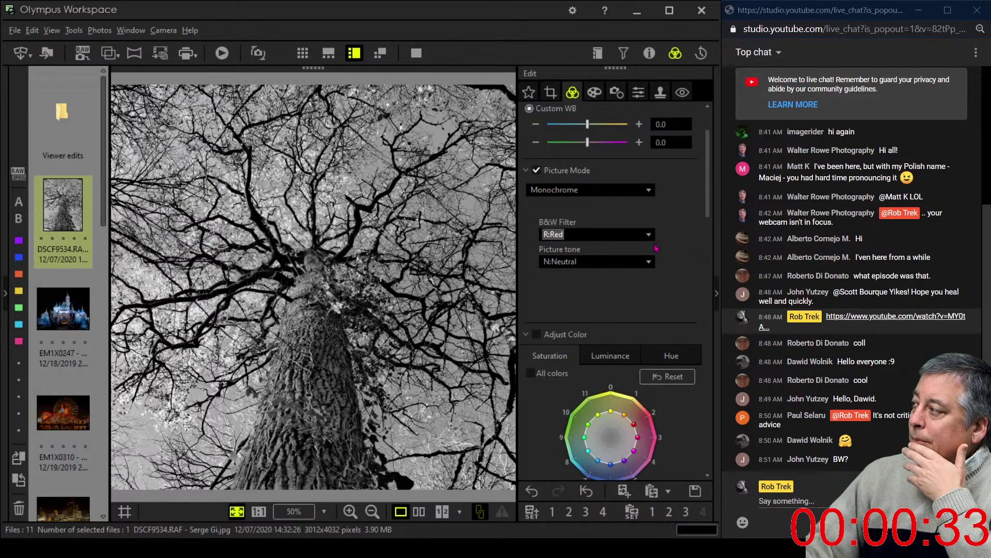
pyautogui.click(627, 236)
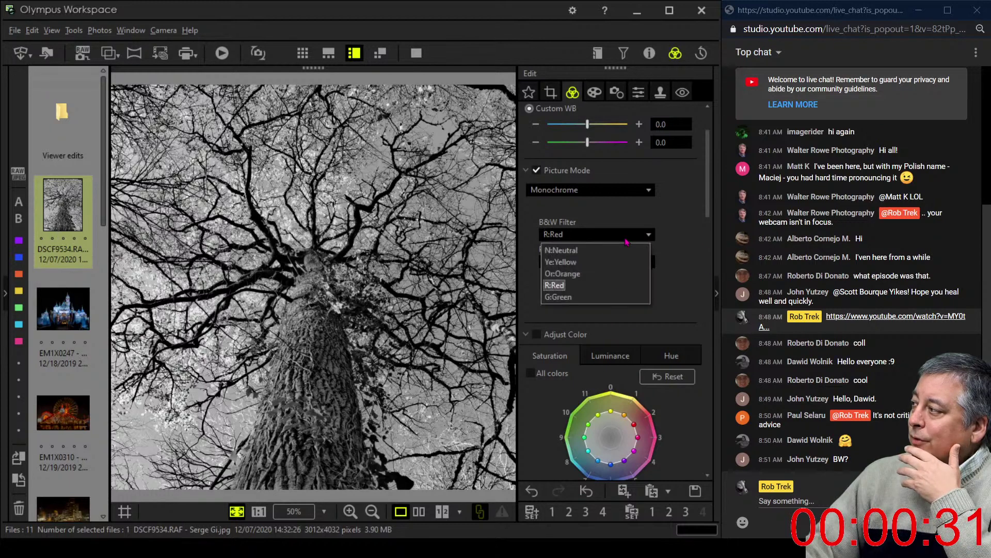
pyautogui.click(621, 251)
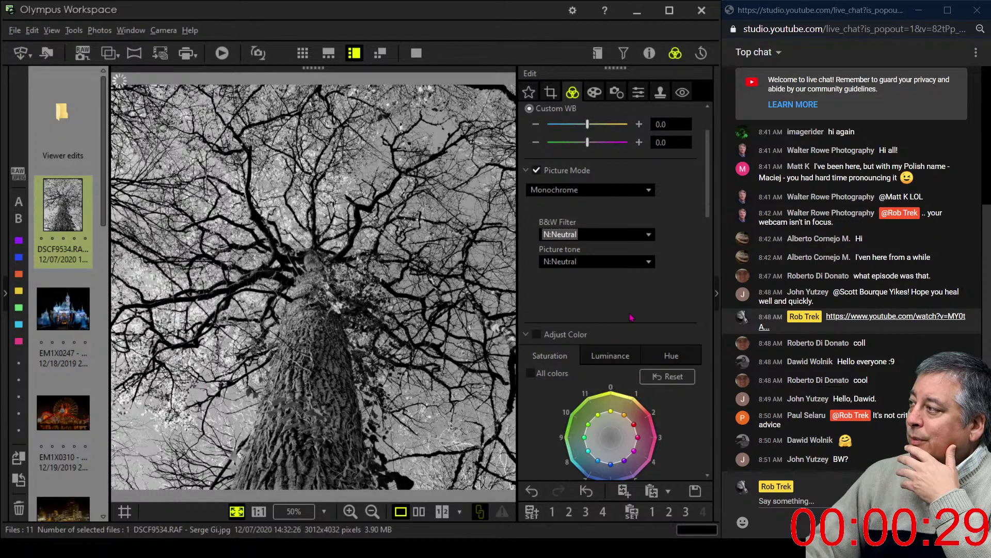
# - Brighten the tree photo's highlights and upper midtones by raising the upper part of its RGB tone curve
pyautogui.scroll(-7, 671, 304)
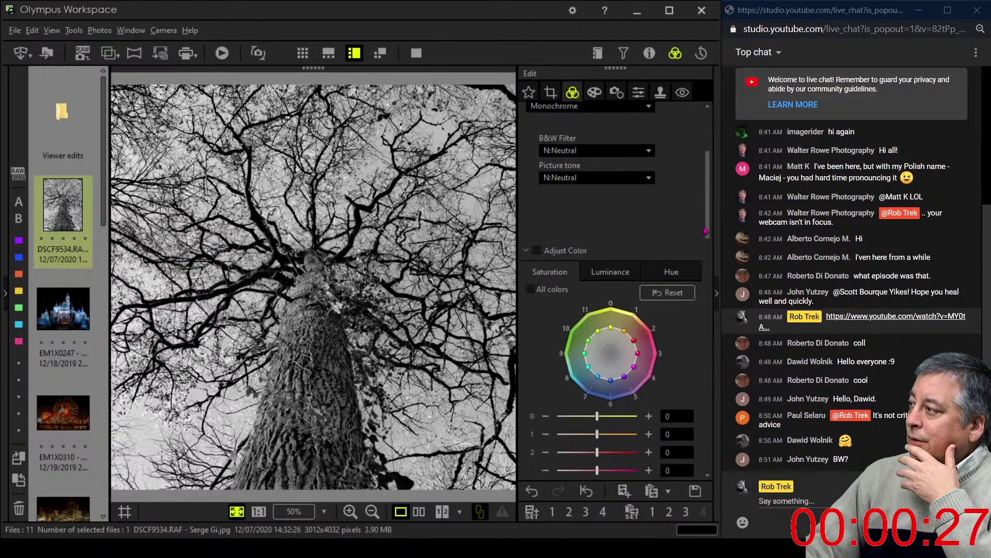
pyautogui.scroll(-5, 695, 296)
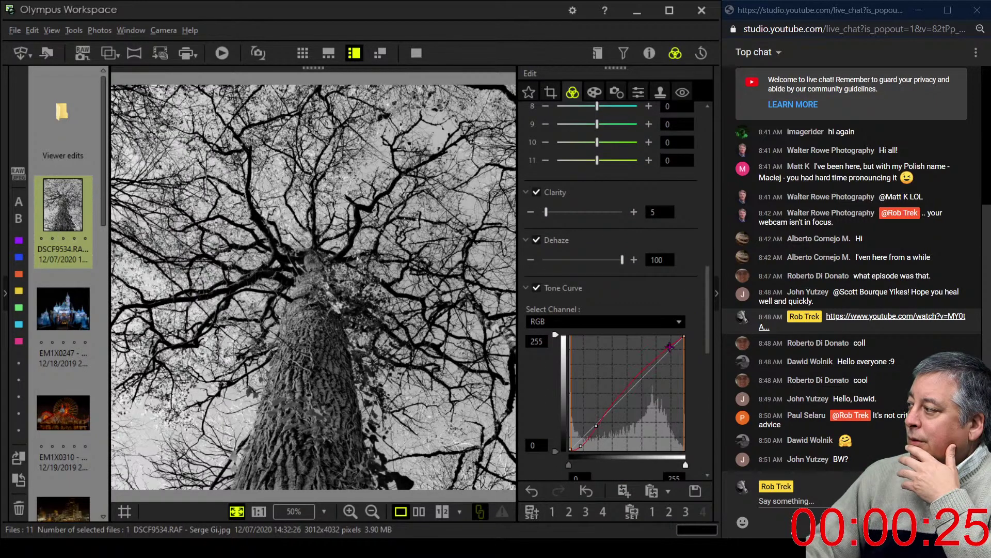
pyautogui.moveTo(668, 345); pyautogui.dragTo(667, 342)
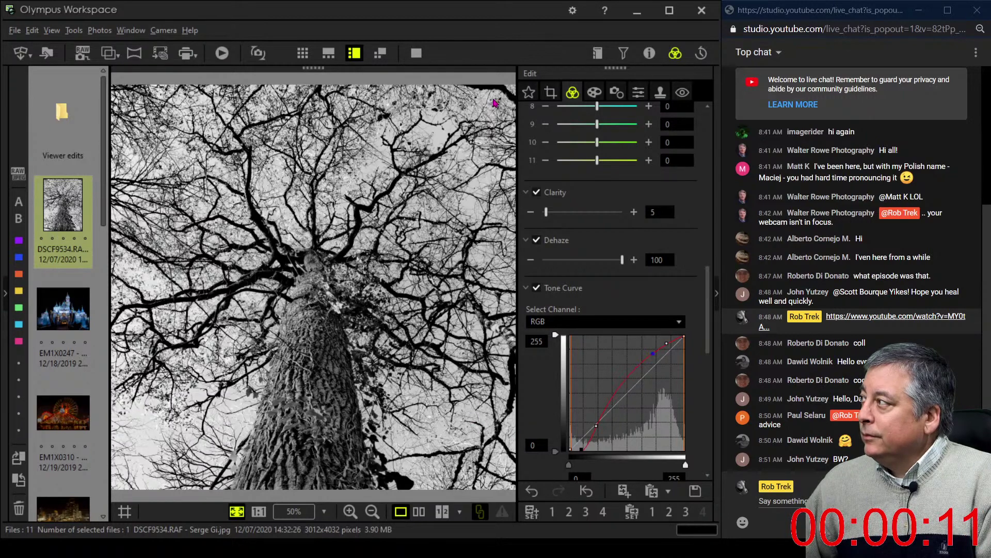
# - Tighten the tree photo's square crop to 2961 x 2961 pixels and shift it slightly downward to trim the dark corner
pyautogui.click(550, 94)
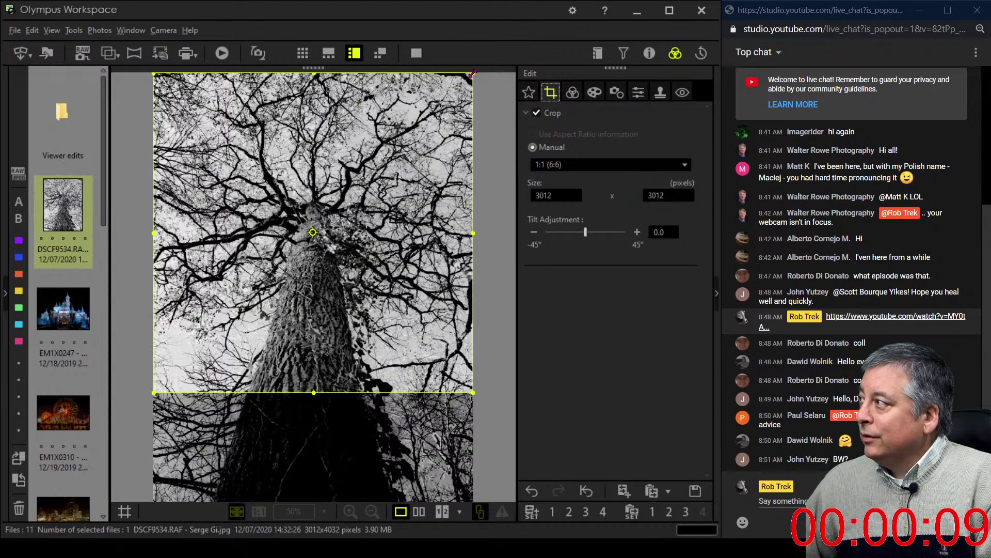
pyautogui.moveTo(472, 75); pyautogui.dragTo(468, 78)
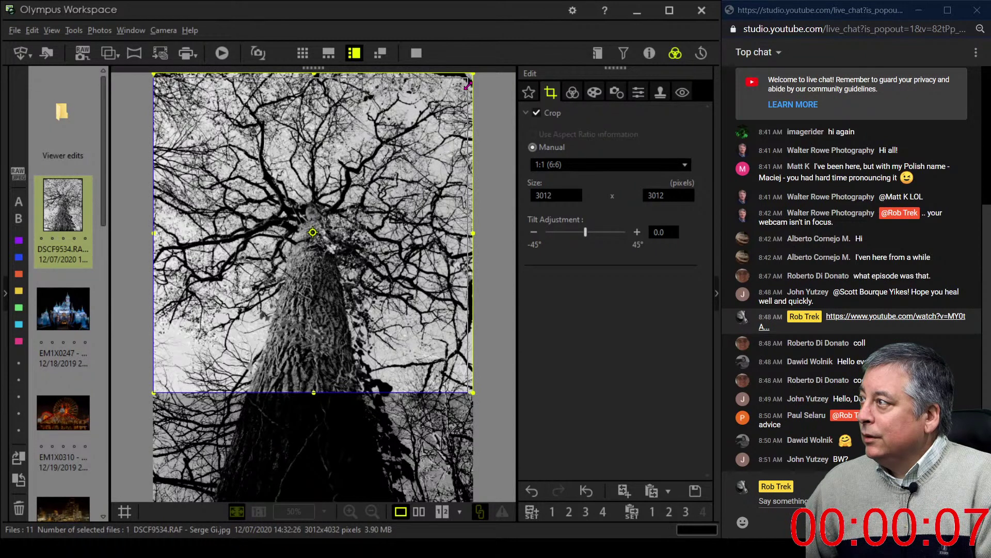
pyautogui.moveTo(424, 143); pyautogui.dragTo(422, 153)
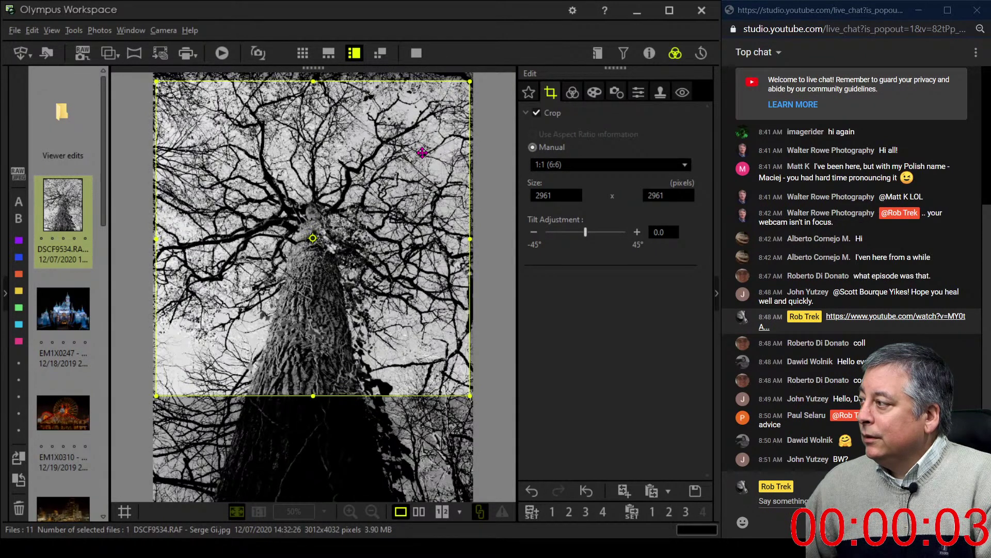
pyautogui.click(573, 92)
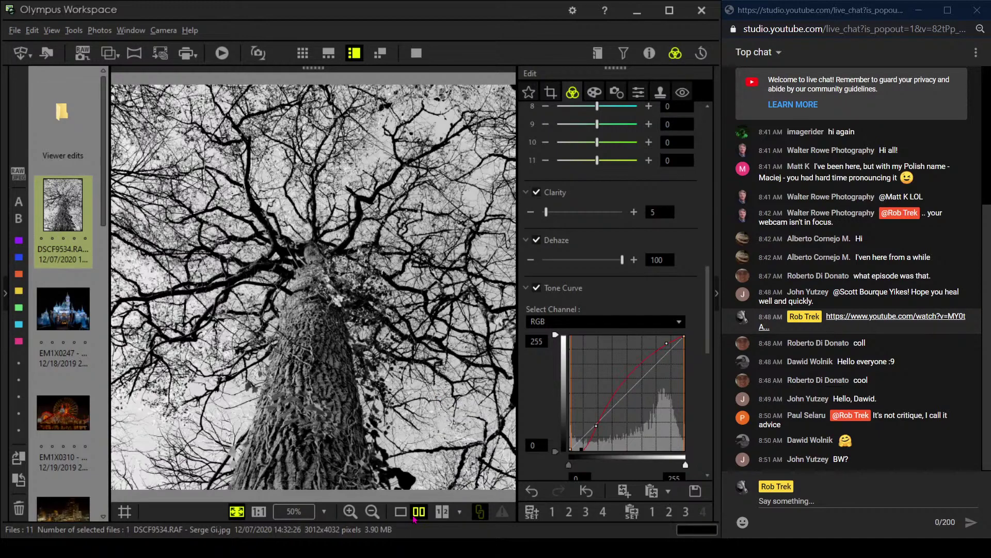
# - Compare the original tree photo with the edited version side by side in full screen
pyautogui.click(418, 511)
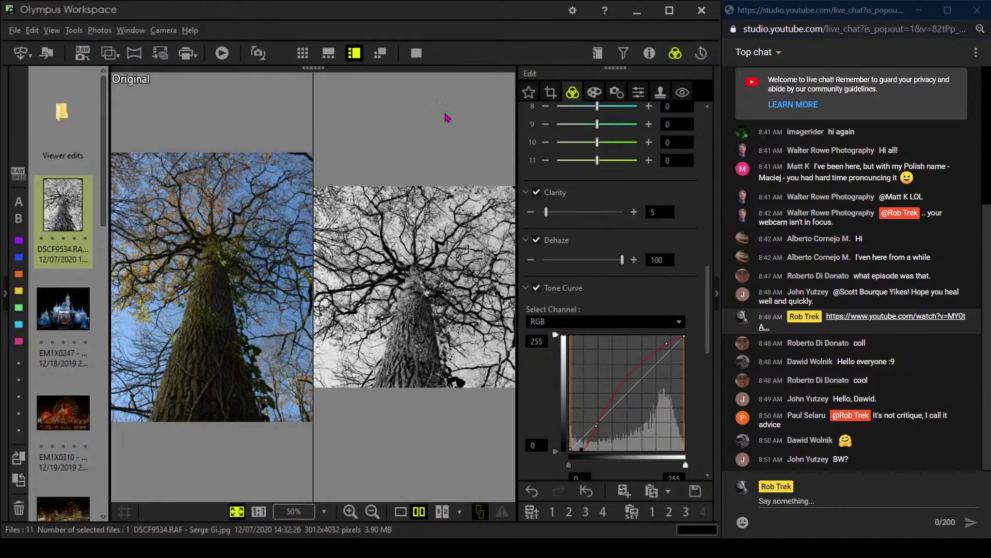
pyautogui.click(416, 53)
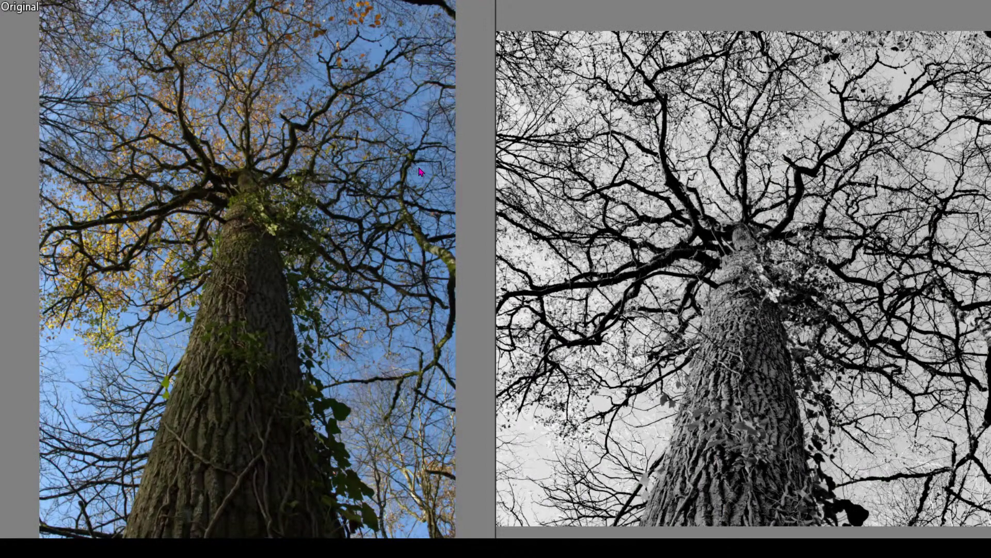
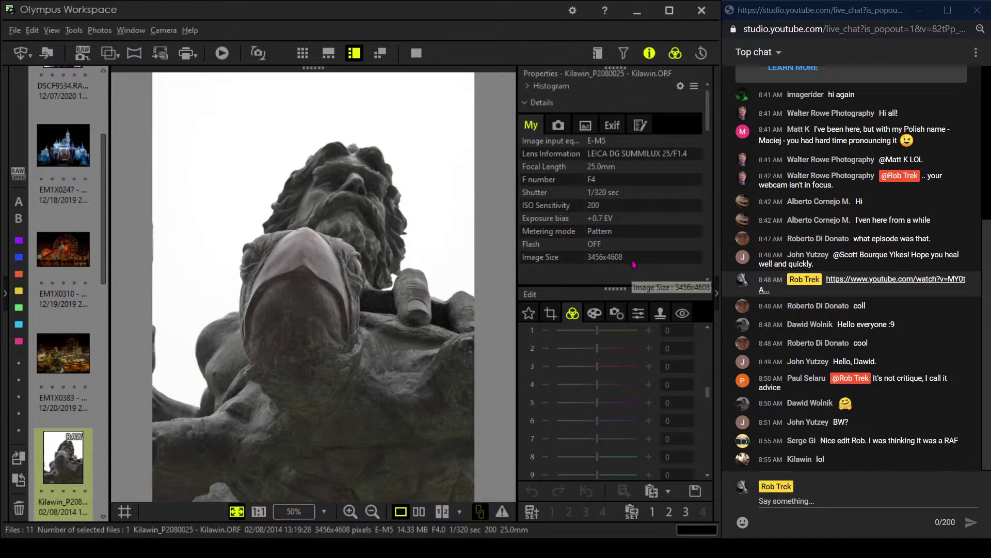
# - Convert the lion statue photo to the Monotone picture mode and raise its Dehaze to 100
pyautogui.click(646, 54)
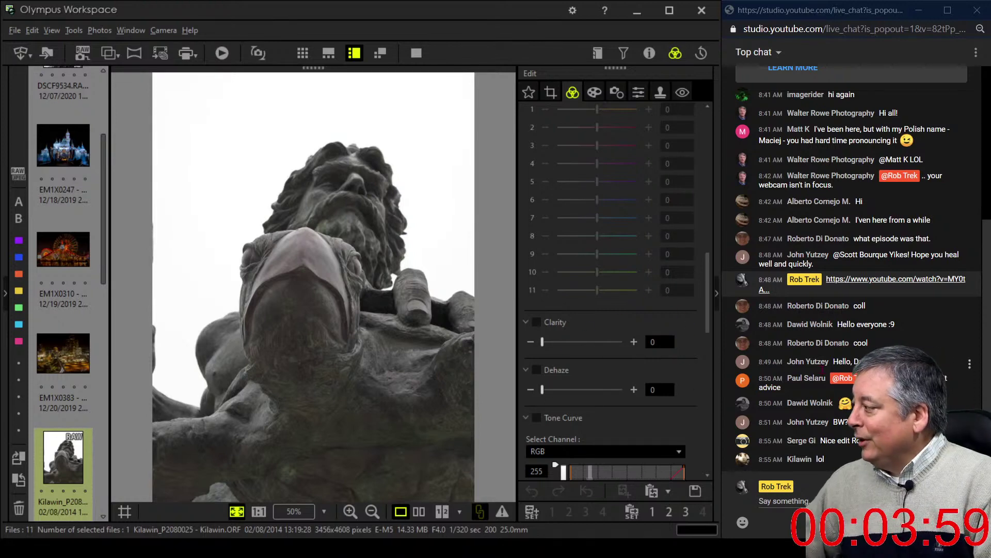
pyautogui.moveTo(709, 329); pyautogui.dragTo(705, 181)
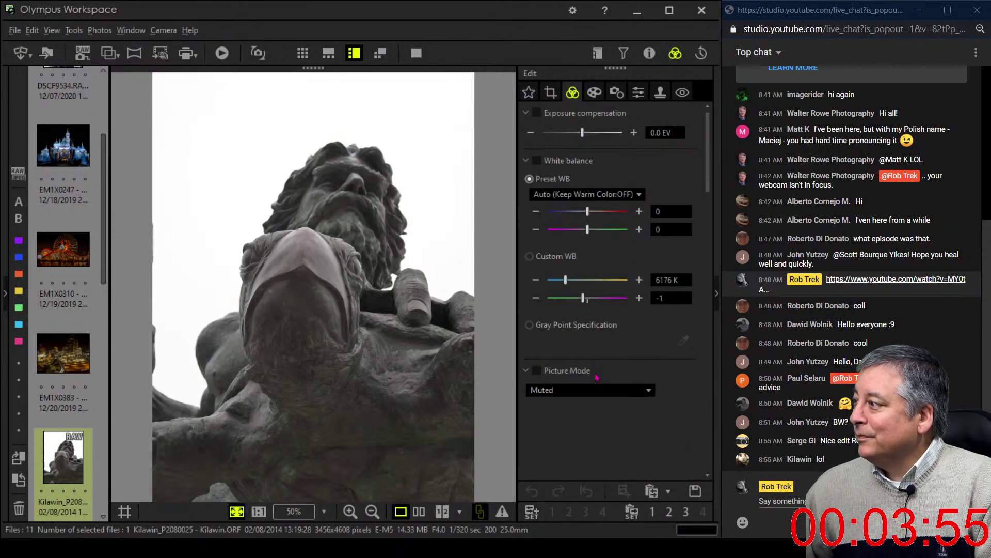
pyautogui.click(600, 390)
pyautogui.click(589, 453)
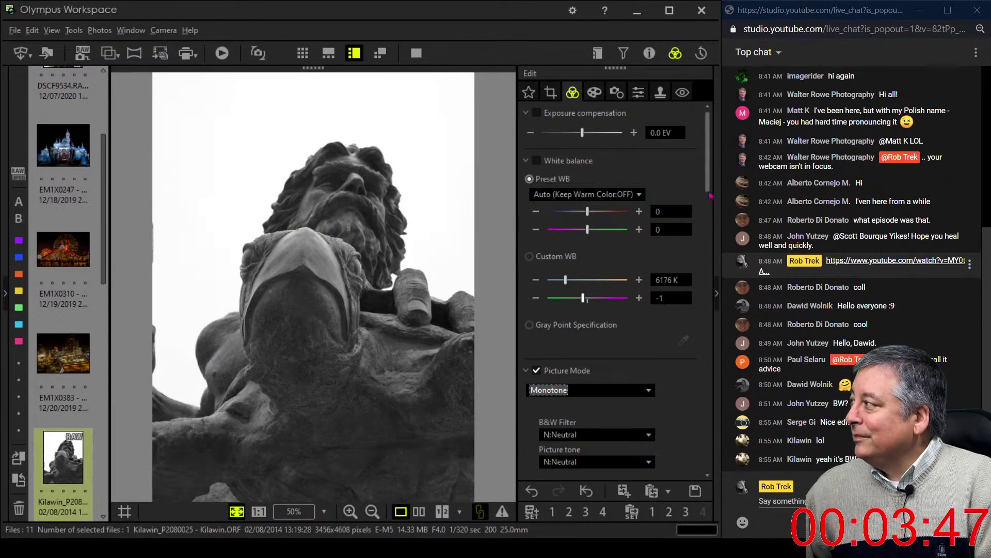
pyautogui.scroll(-15, 601, 303)
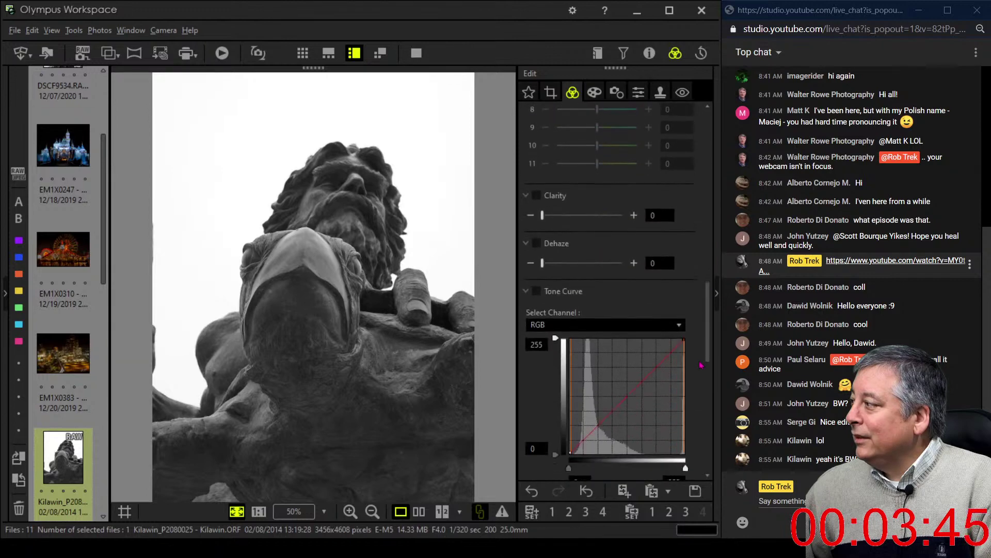
pyautogui.moveTo(542, 266); pyautogui.dragTo(612, 266)
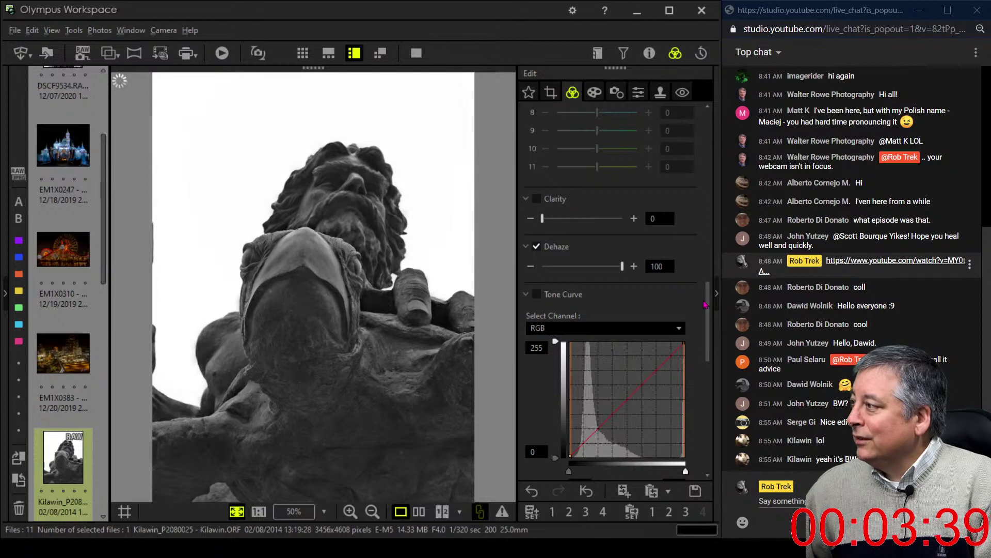
# - Crop the statue photo at a 4:3 ratio to 3101 x 4136 pixels, trimming the image's upper and left edges
pyautogui.click(551, 92)
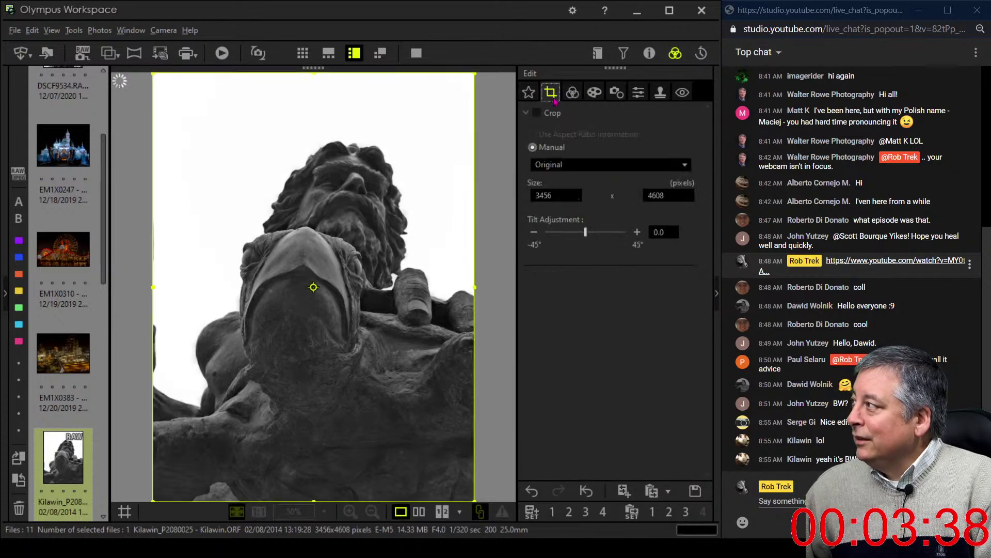
pyautogui.click(567, 165)
pyautogui.click(567, 192)
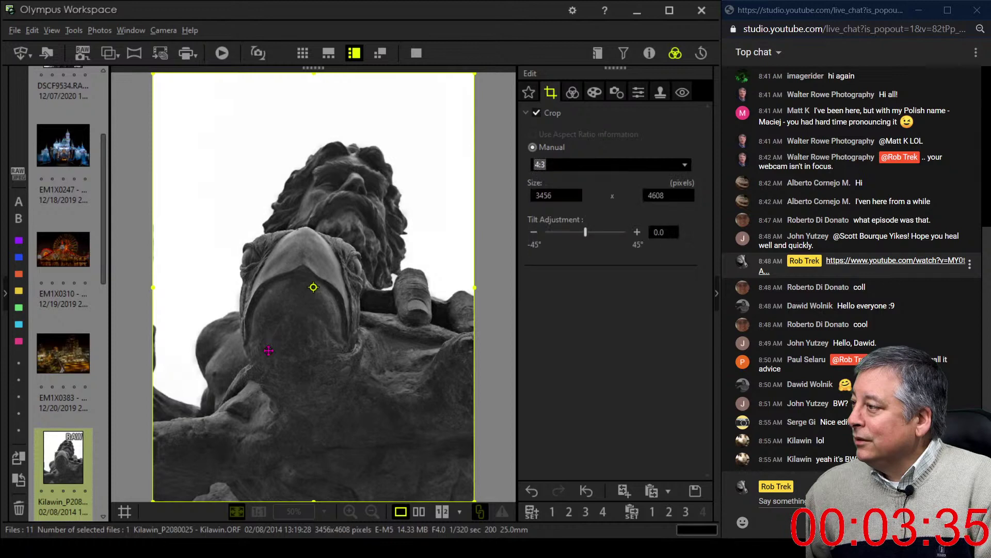
pyautogui.moveTo(153, 500); pyautogui.dragTo(160, 495)
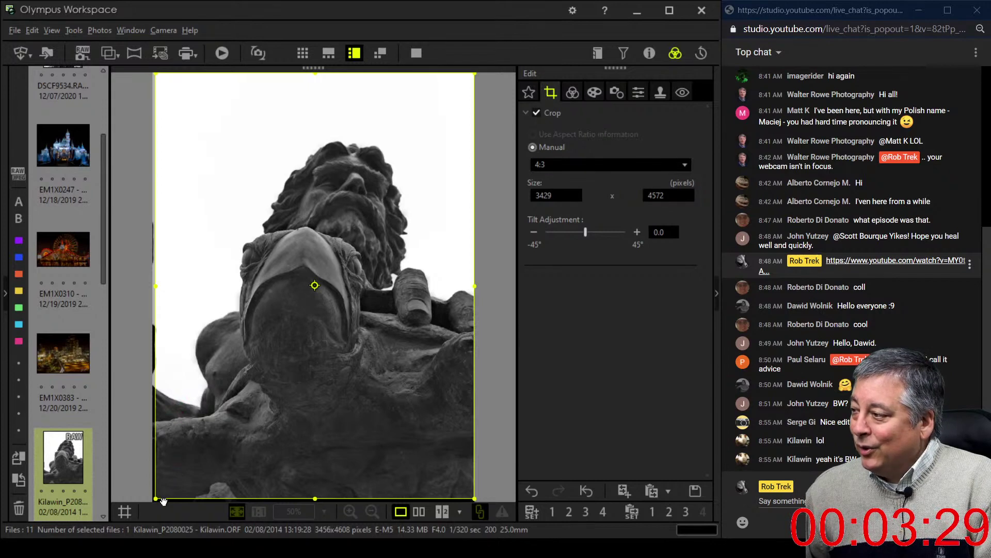
pyautogui.moveTo(157, 497); pyautogui.dragTo(223, 463)
pyautogui.moveTo(277, 398); pyautogui.dragTo(282, 453)
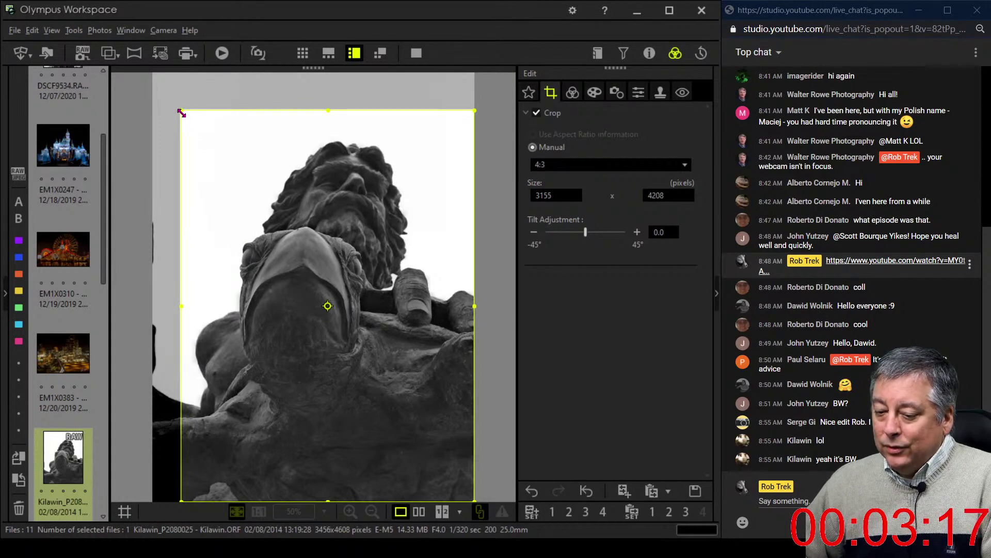
pyautogui.moveTo(185, 115)
pyautogui.mouseDown()
pyautogui.moveTo(207, 144)
pyautogui.moveTo(187, 119)
pyautogui.mouseUp()
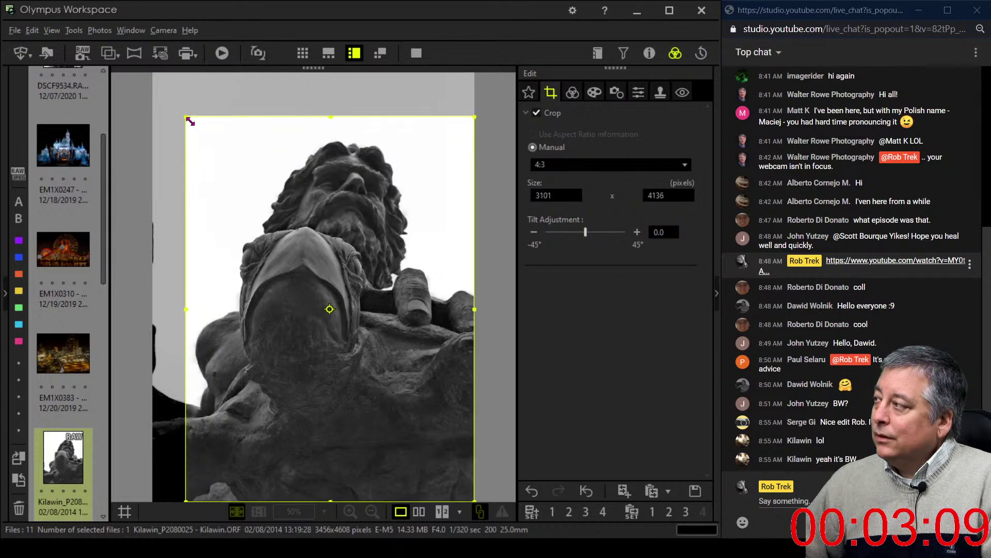
pyautogui.click(572, 92)
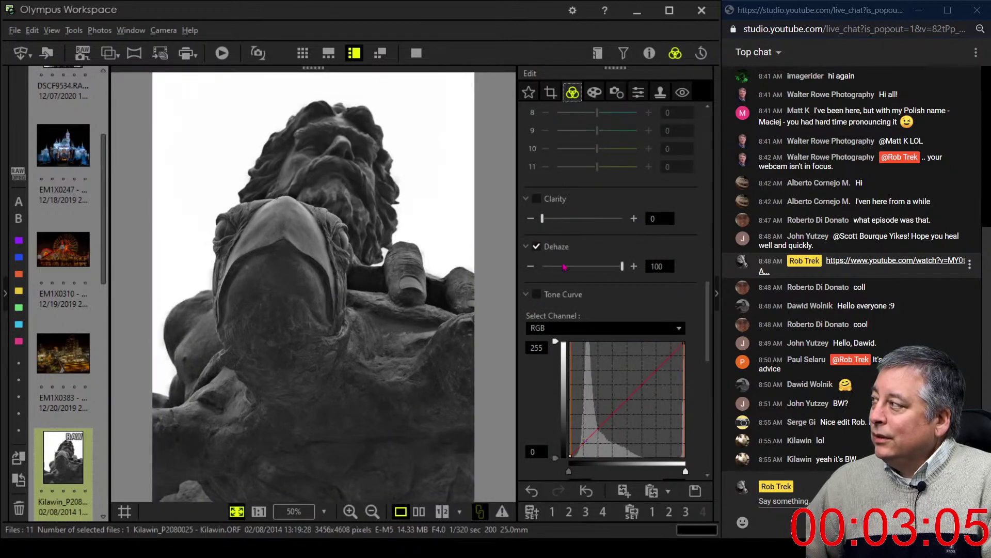
# - Crop the statue photo to a 1:1 (6:6) square of 3146 x 3146 pixels, framing the heads and cutting off the lower base
pyautogui.click(550, 92)
pyautogui.click(582, 165)
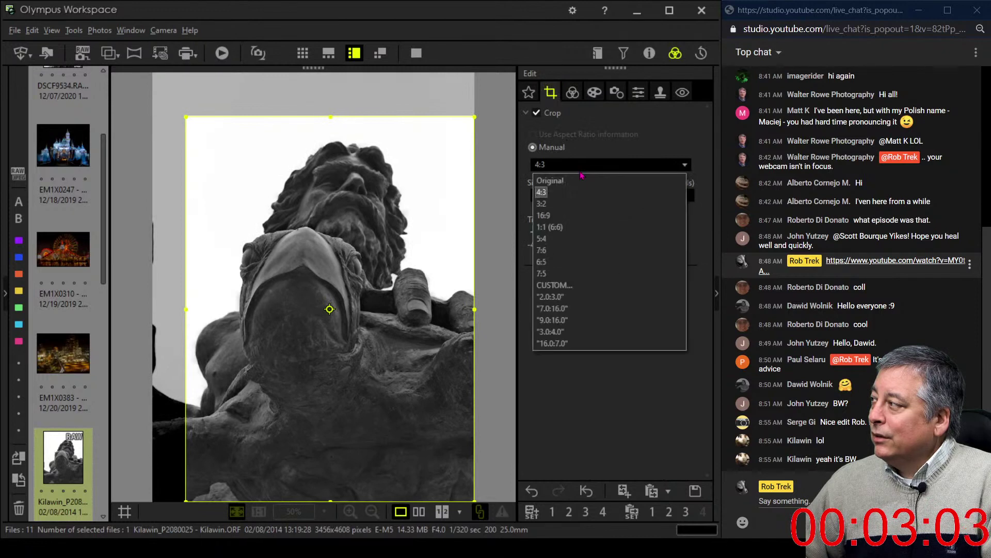
pyautogui.click(549, 226)
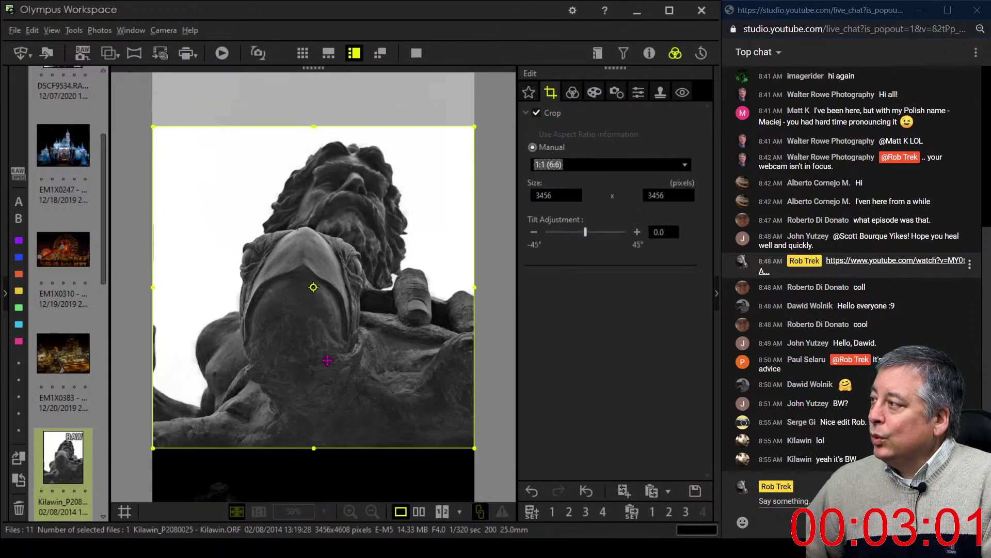
pyautogui.moveTo(153, 126); pyautogui.dragTo(182, 155)
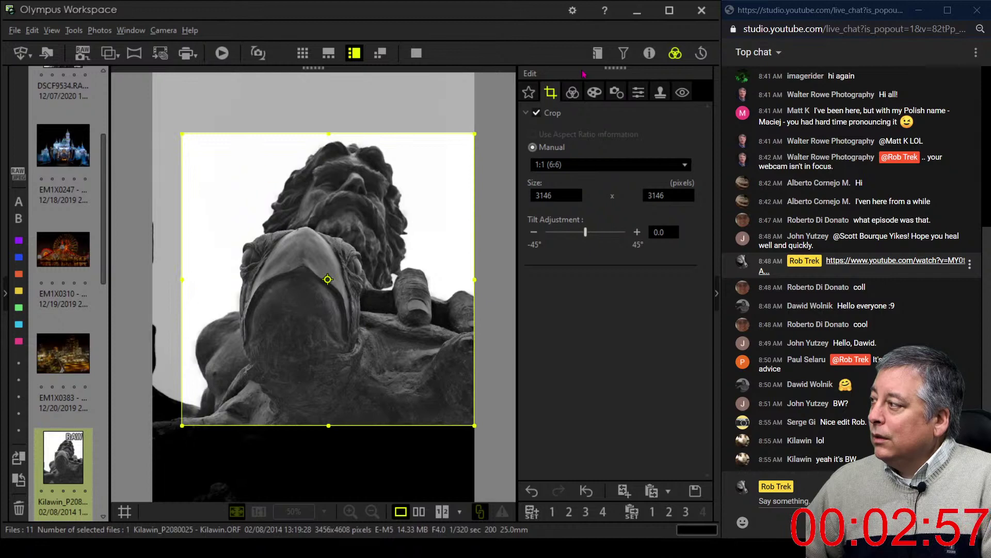
pyautogui.click(573, 91)
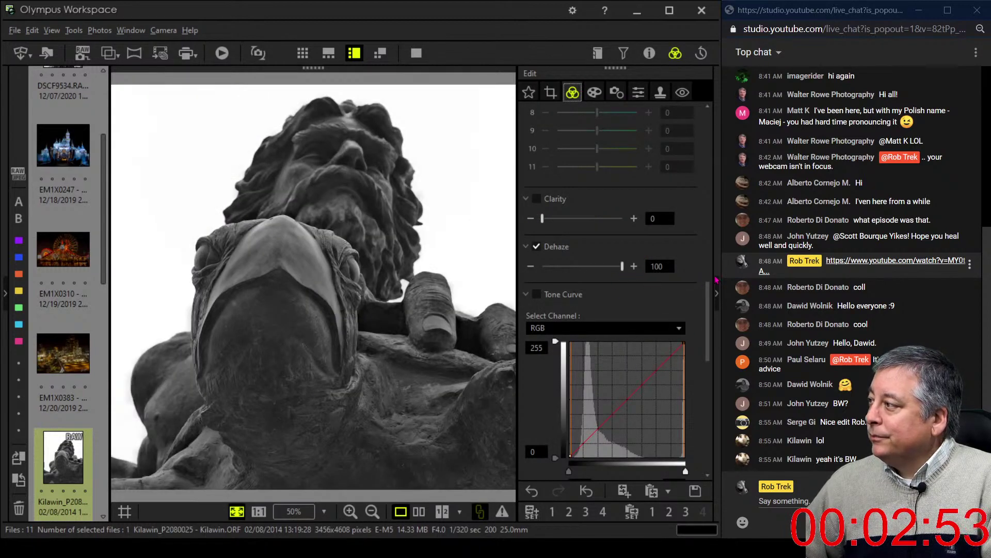
# - Boost the statue photo's contrast on the RGB tone curve by lowering the white point to 174 and darkening the deepest shadows
pyautogui.moveTo(708, 306); pyautogui.dragTo(702, 326)
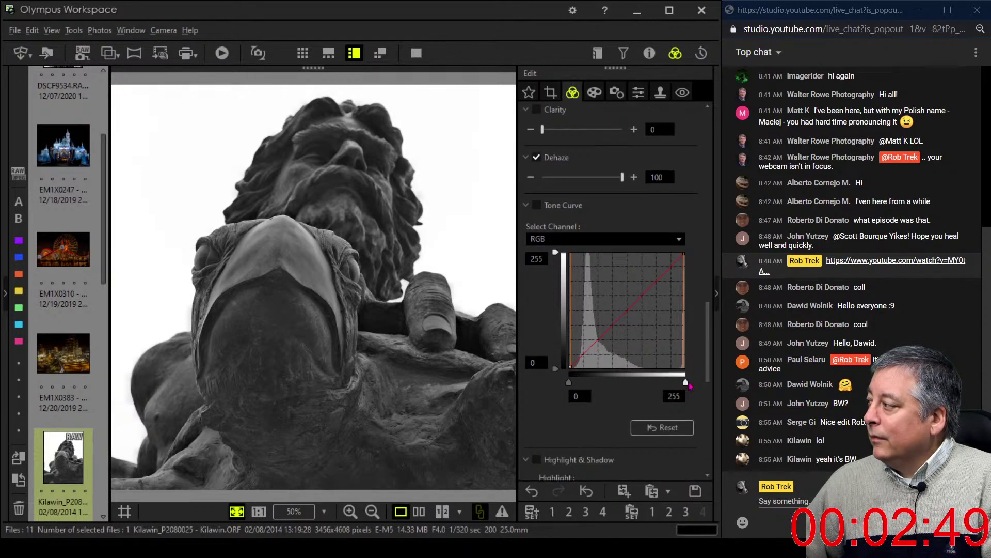
pyautogui.moveTo(685, 383); pyautogui.dragTo(648, 383)
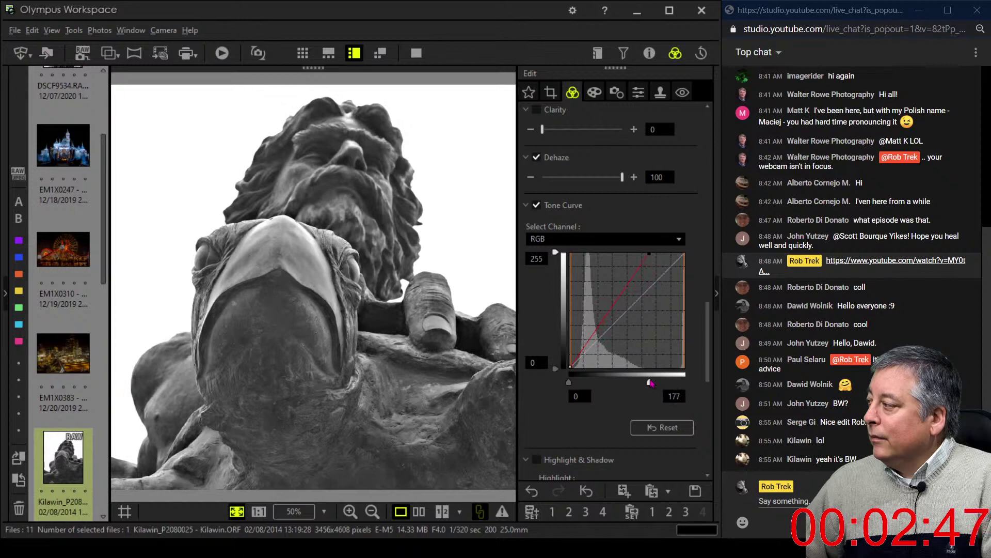
pyautogui.moveTo(577, 360); pyautogui.dragTo(578, 362)
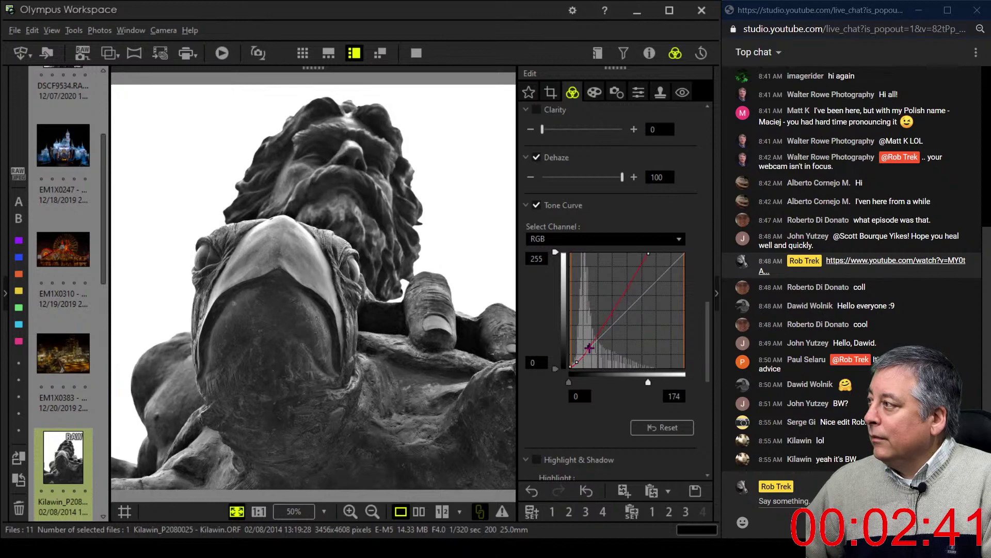
# - Tint the statue photo warm on the tone curve's R channel by adding a shadow and a highlight point and raising the curve
pyautogui.click(611, 239)
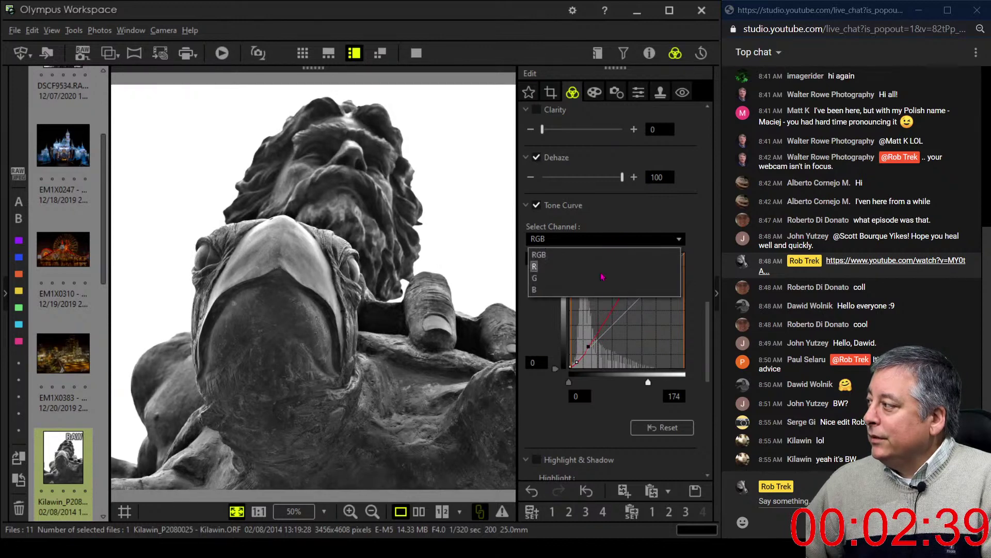
pyautogui.click(598, 289)
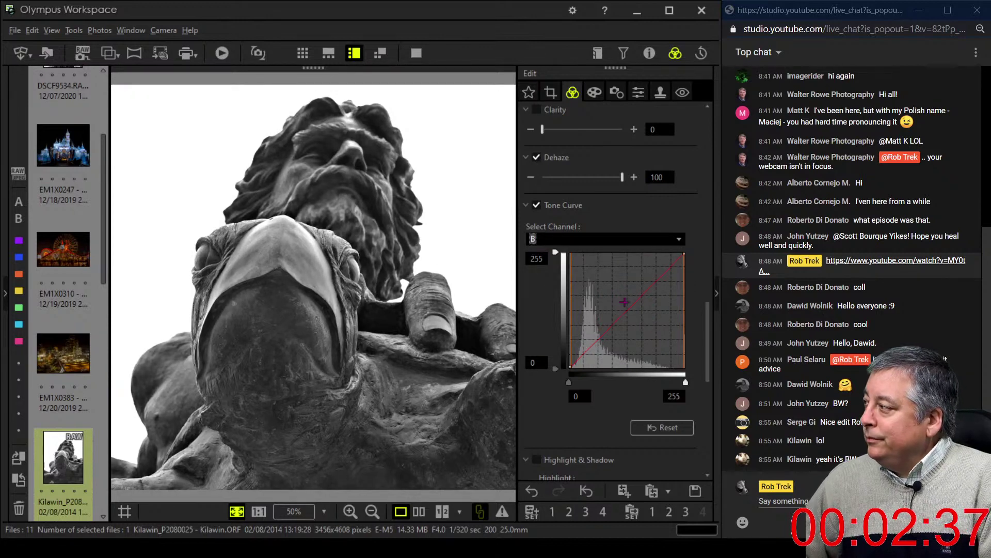
pyautogui.click(620, 242)
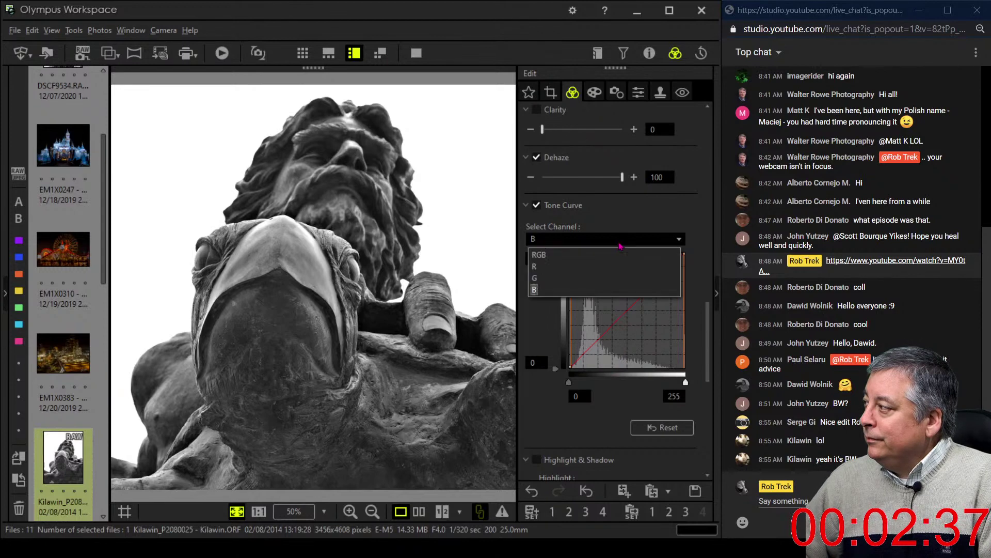
pyautogui.click(605, 266)
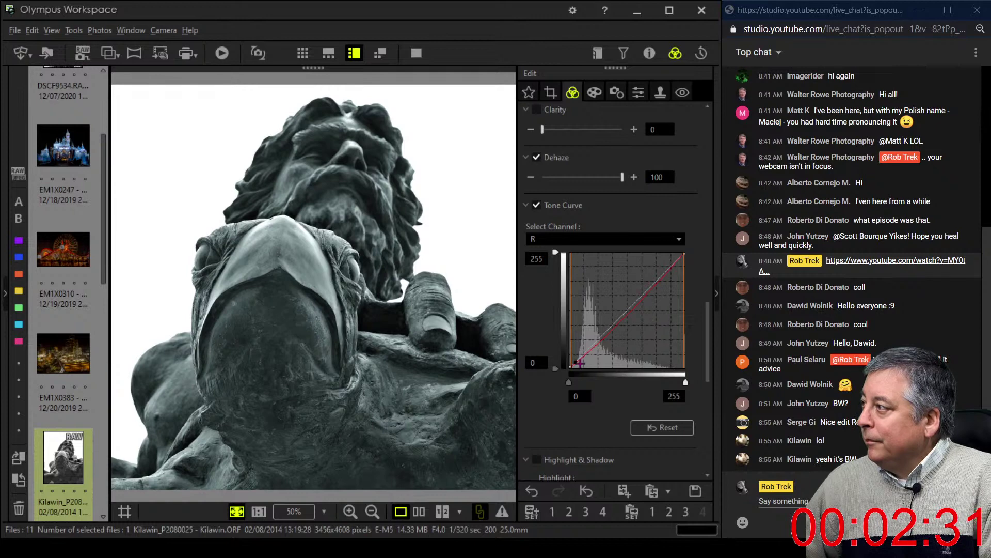
pyautogui.click(672, 265)
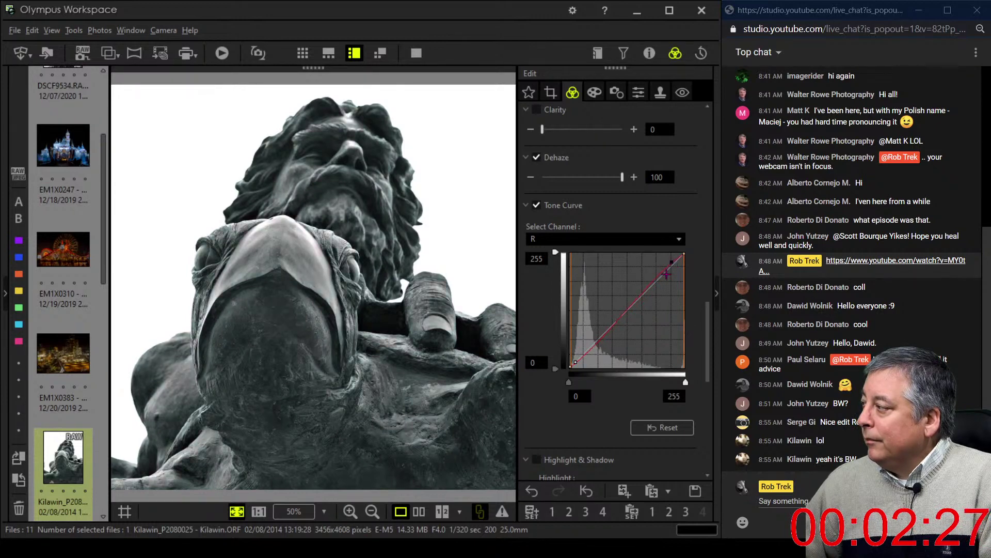
pyautogui.moveTo(576, 362); pyautogui.dragTo(579, 361)
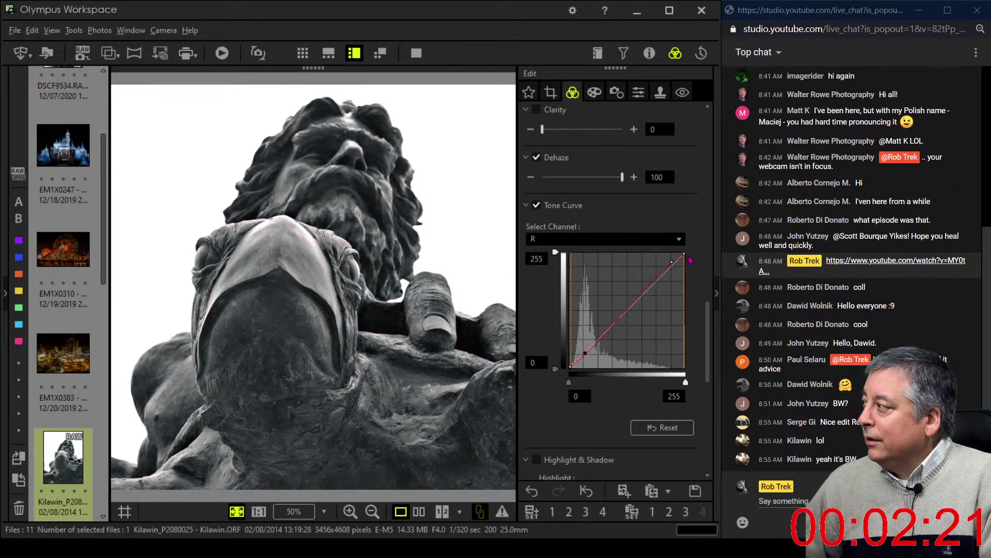
pyautogui.moveTo(670, 260); pyautogui.dragTo(668, 261)
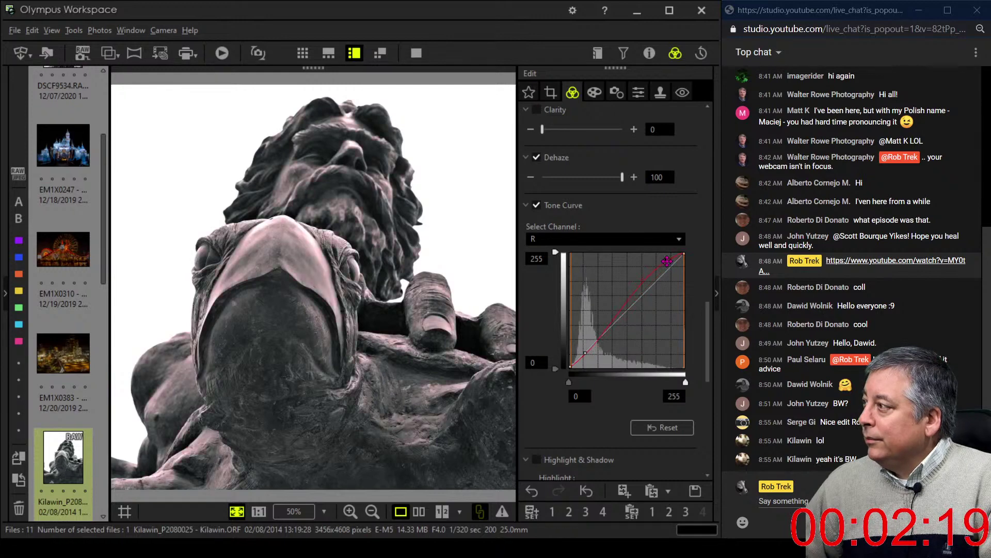
# - Lower the R channel's highlight point on the statue photo's tone curve and try a highlight and a shadow point on the G channel
pyautogui.moveTo(667, 263); pyautogui.dragTo(667, 262)
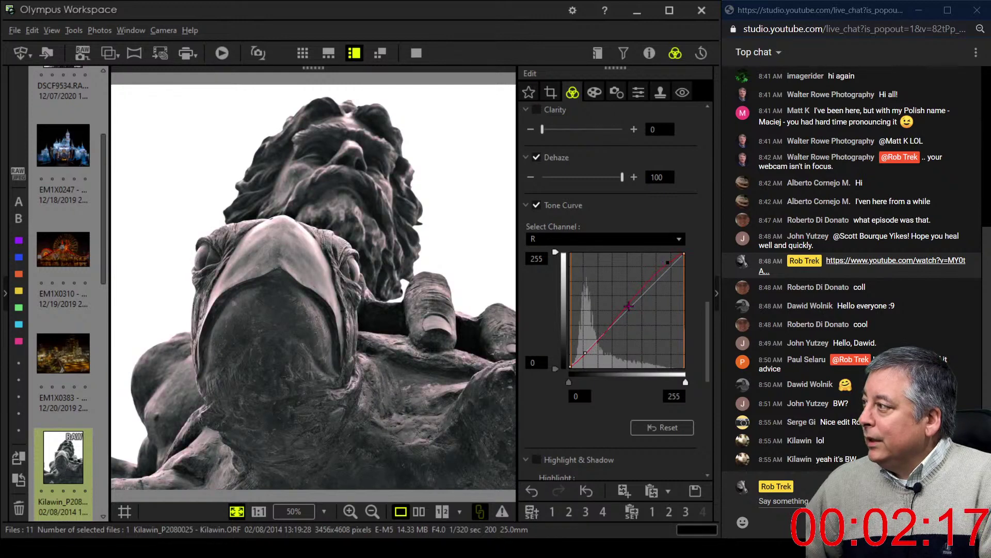
pyautogui.click(614, 239)
pyautogui.click(602, 278)
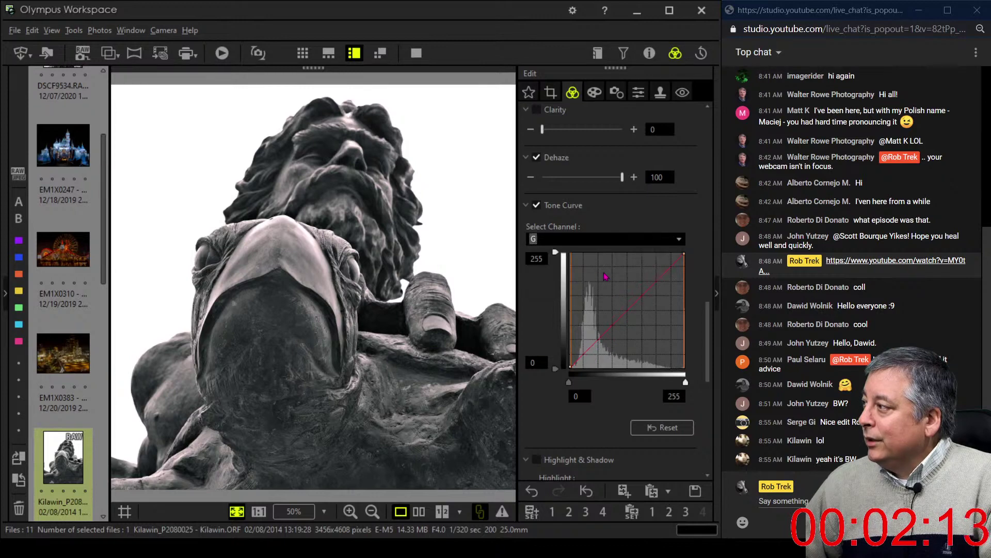
pyautogui.moveTo(674, 264); pyautogui.dragTo(674, 264)
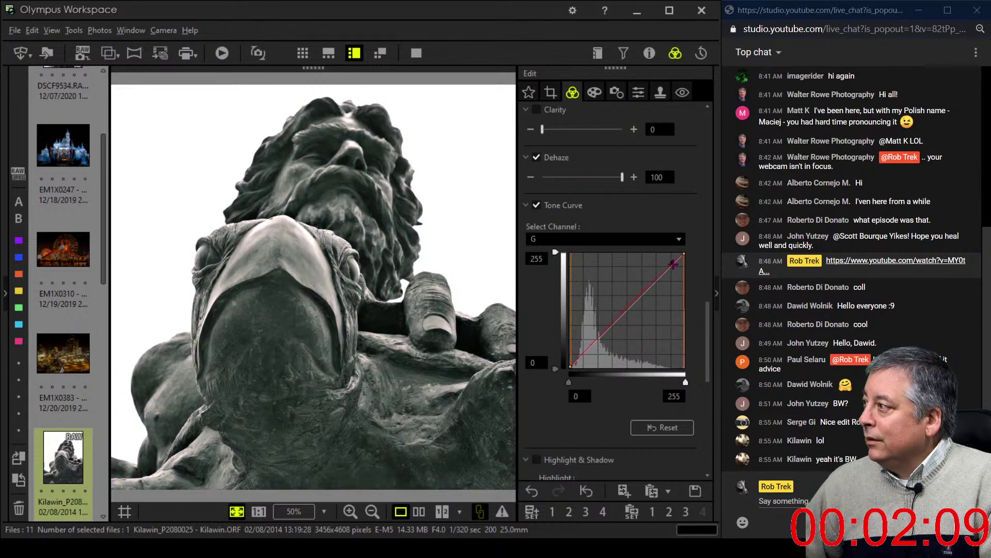
pyautogui.click(584, 354)
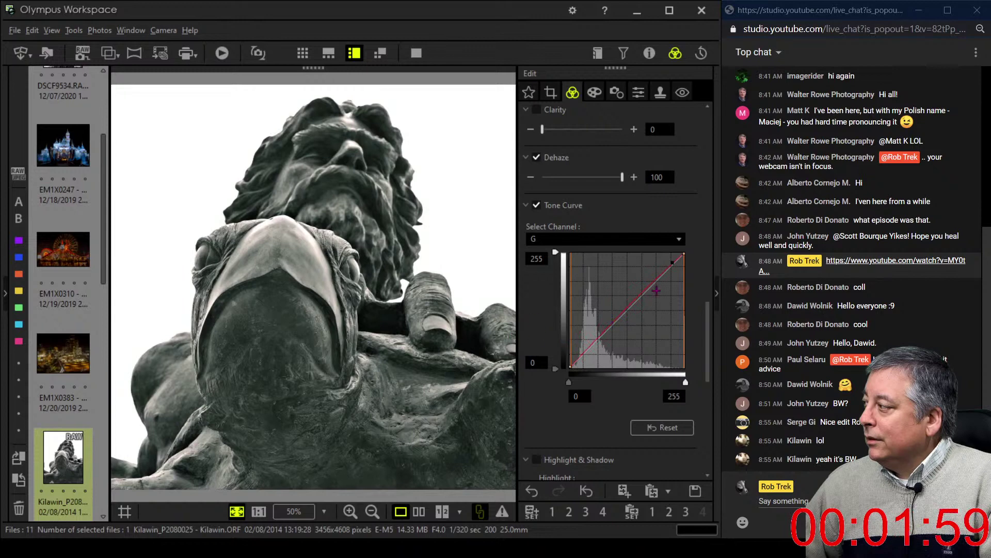
# - Check the RGB tone curve and pull the R channel's highlight point down slightly to reduce the statue photo's red tint
pyautogui.click(648, 239)
pyautogui.click(640, 255)
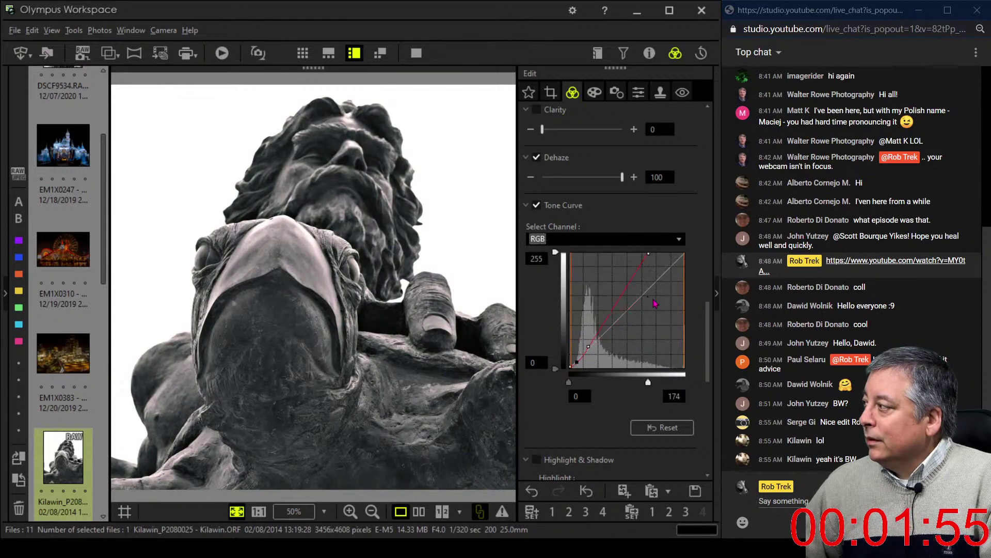
pyautogui.click(639, 239)
pyautogui.click(634, 268)
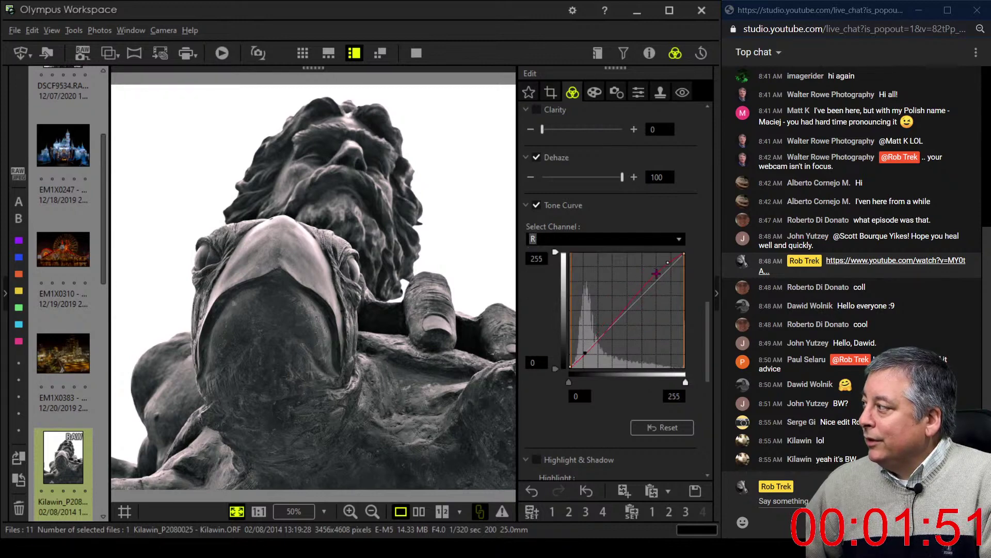
pyautogui.click(670, 265)
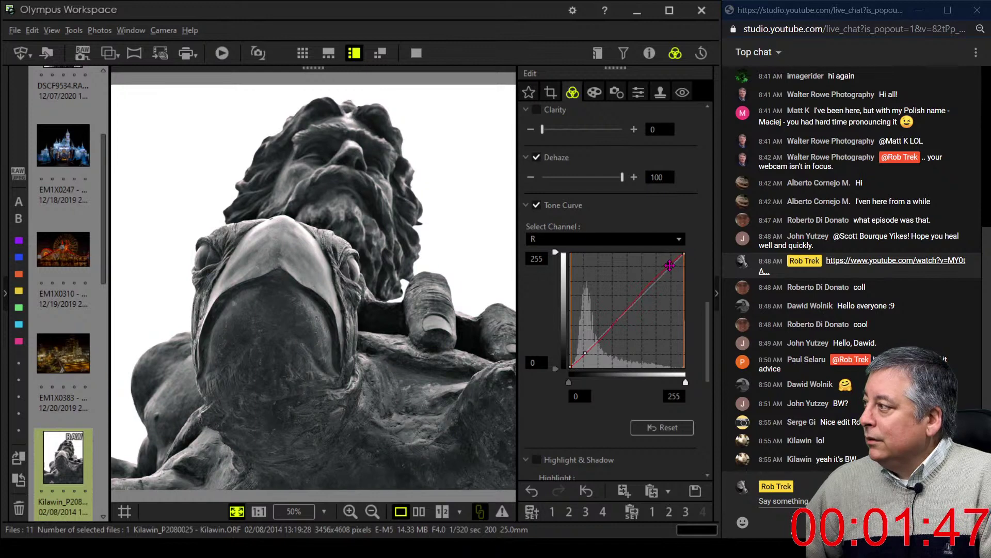
# - Adjust the G channel's tone curve with a highlight point and a shadow point to balance the statue photo's tint
pyautogui.click(643, 241)
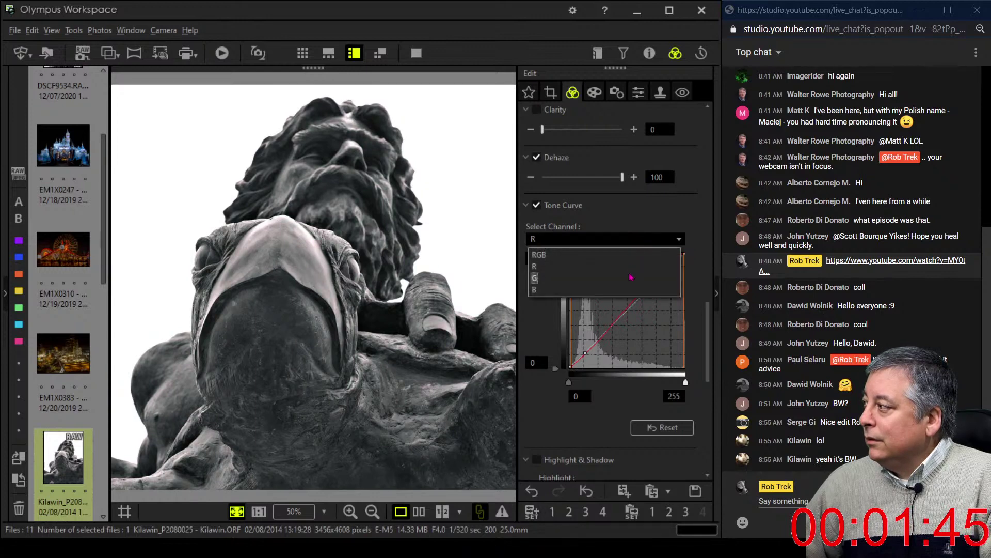
pyautogui.click(628, 283)
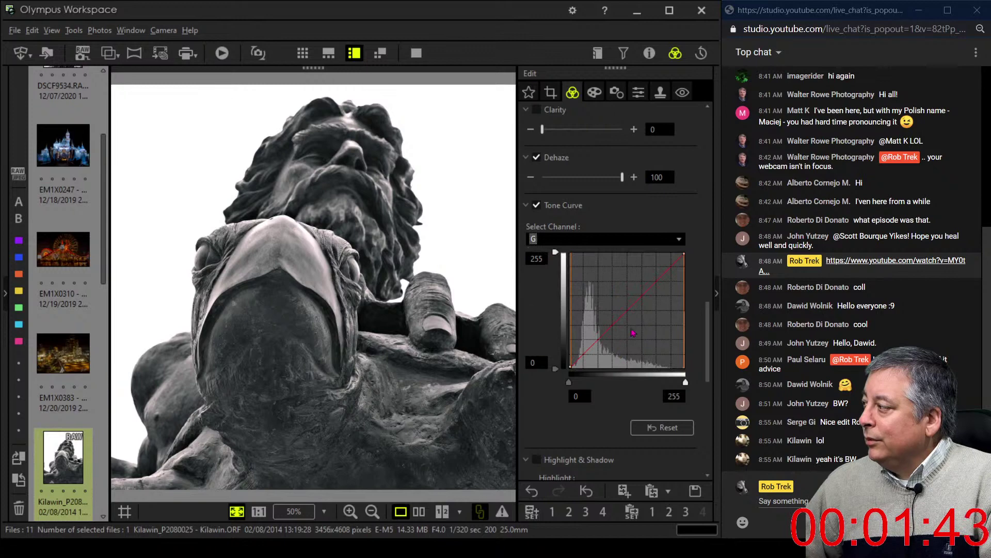
pyautogui.moveTo(665, 274); pyautogui.dragTo(665, 272)
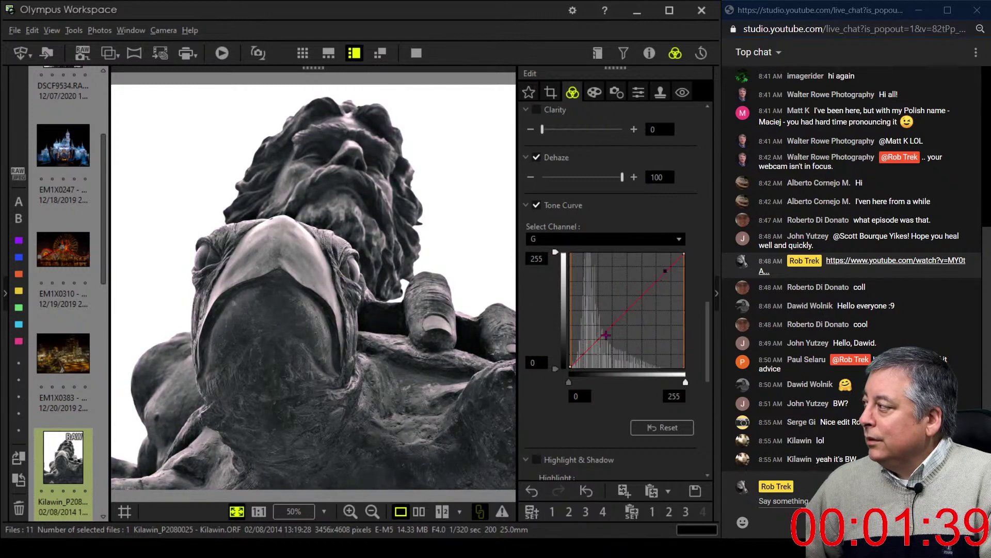
pyautogui.moveTo(581, 356); pyautogui.dragTo(581, 356)
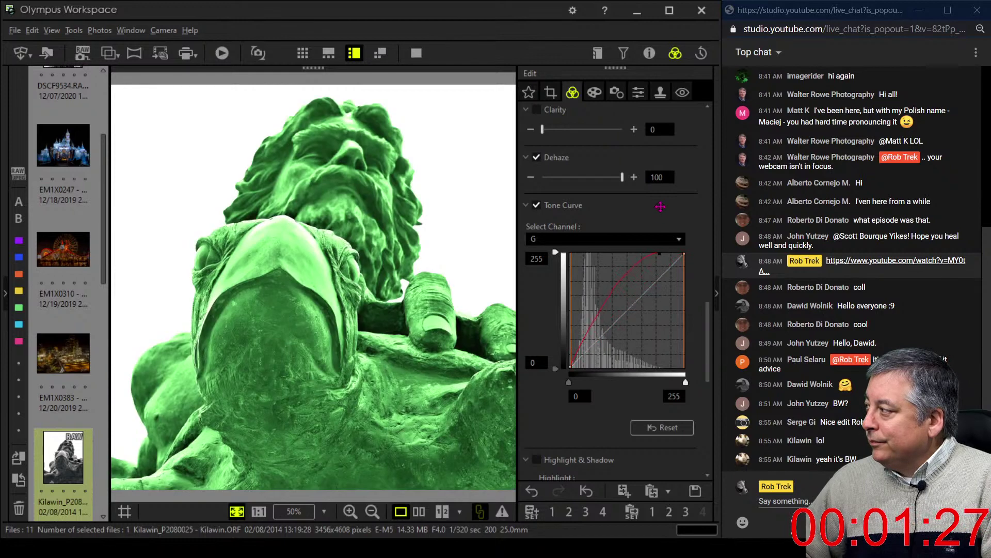
# - Add a highlight and a shadow point to the tone curve's B channel and fine-tune the shadow point for a nearly neutral tint
pyautogui.click(667, 239)
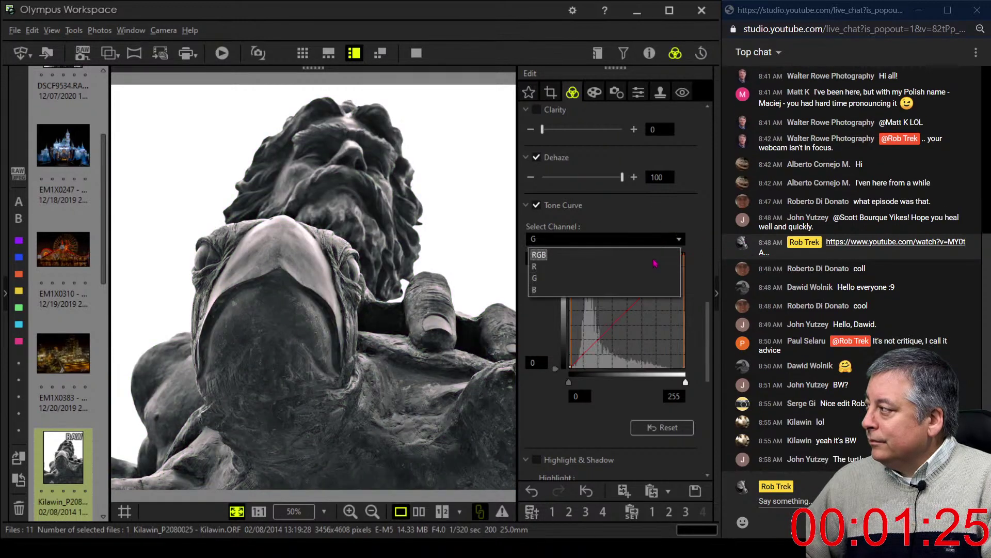
pyautogui.click(642, 292)
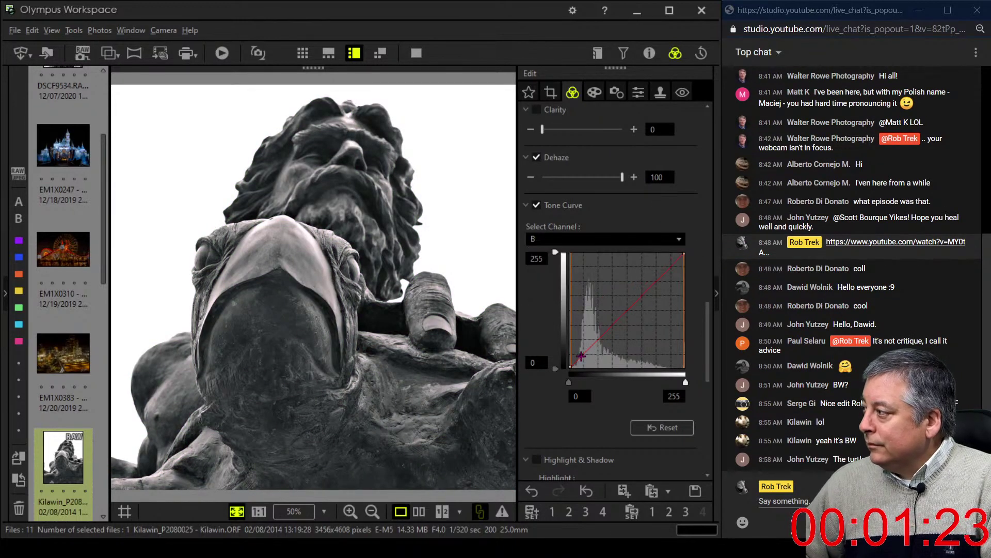
pyautogui.moveTo(645, 290); pyautogui.dragTo(664, 269)
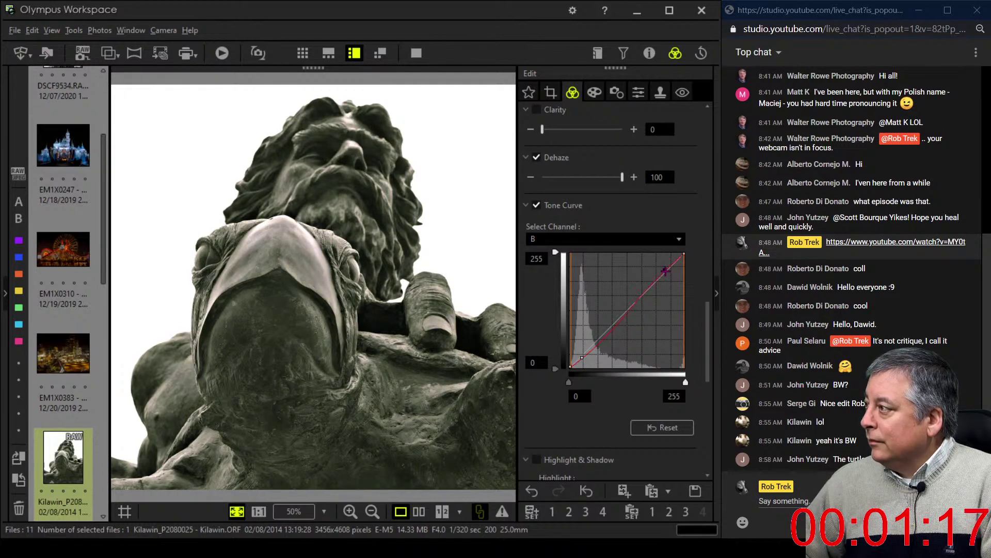
pyautogui.click(582, 357)
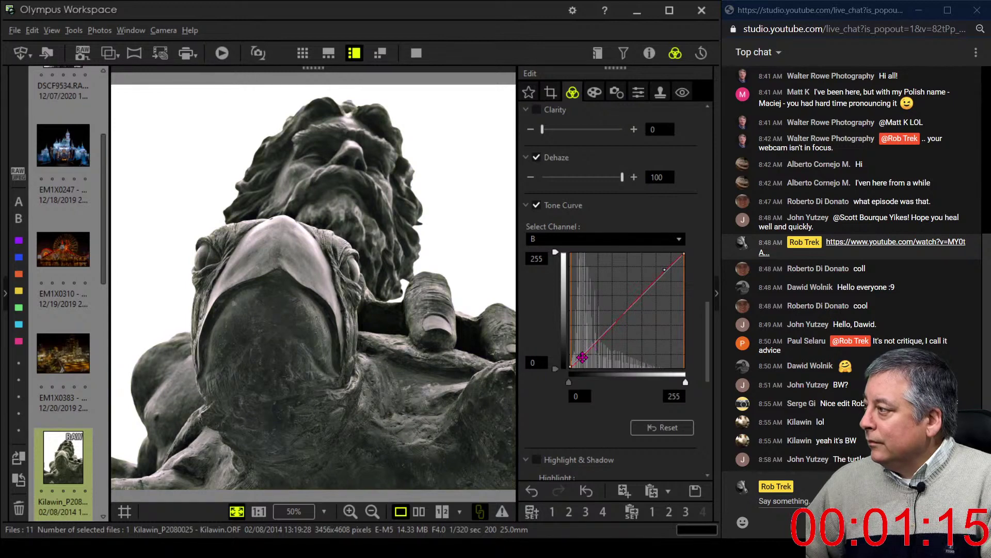
pyautogui.moveTo(582, 356); pyautogui.dragTo(585, 356)
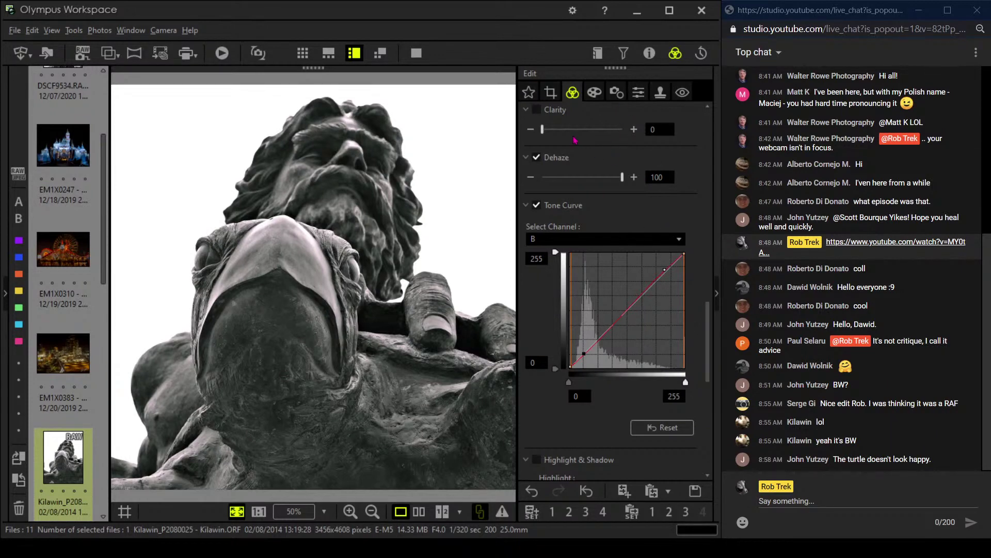
# - Set the statue photo's Clarity to 16 and darken its corners with a vignetting value of -4
pyautogui.moveTo(550, 130); pyautogui.dragTo(562, 132)
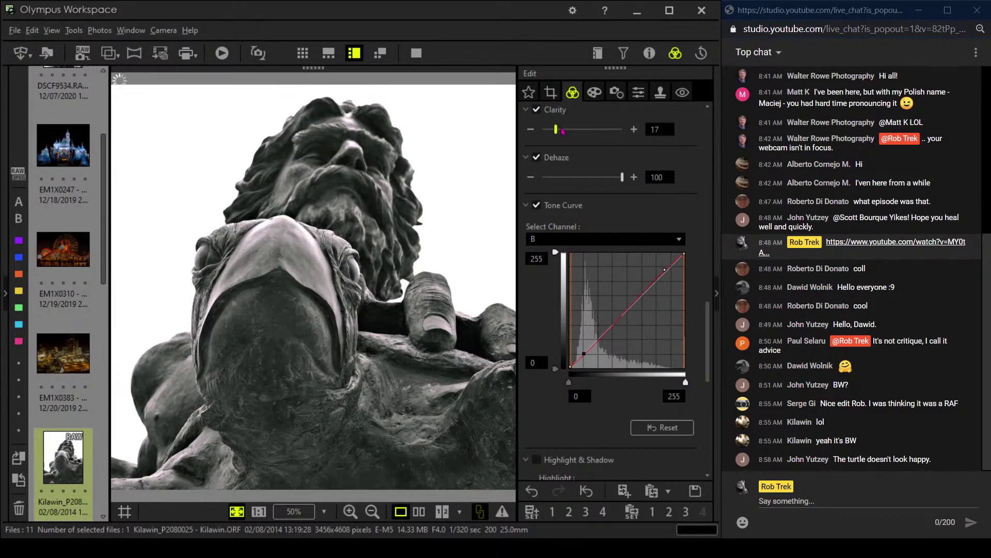
pyautogui.click(593, 94)
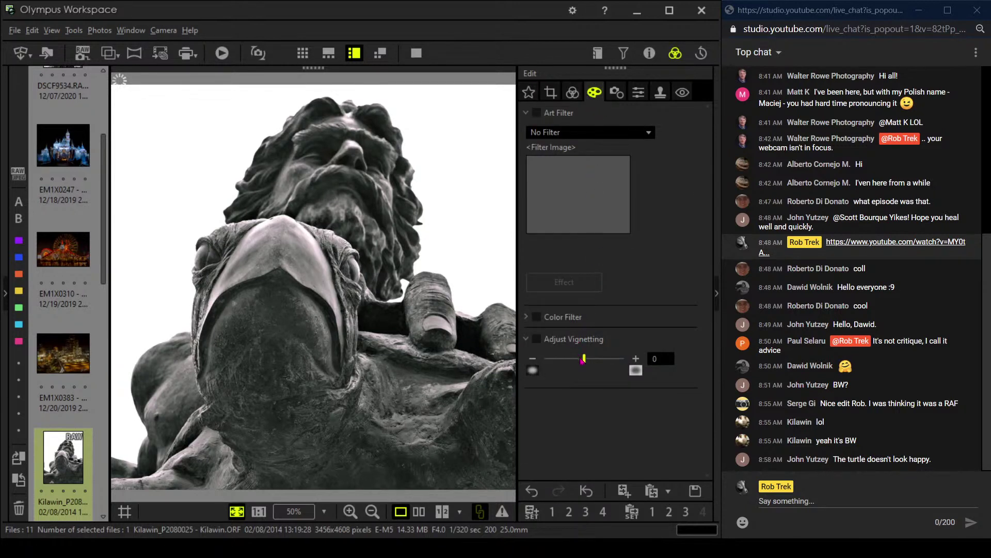
pyautogui.moveTo(583, 359); pyautogui.dragTo(577, 362)
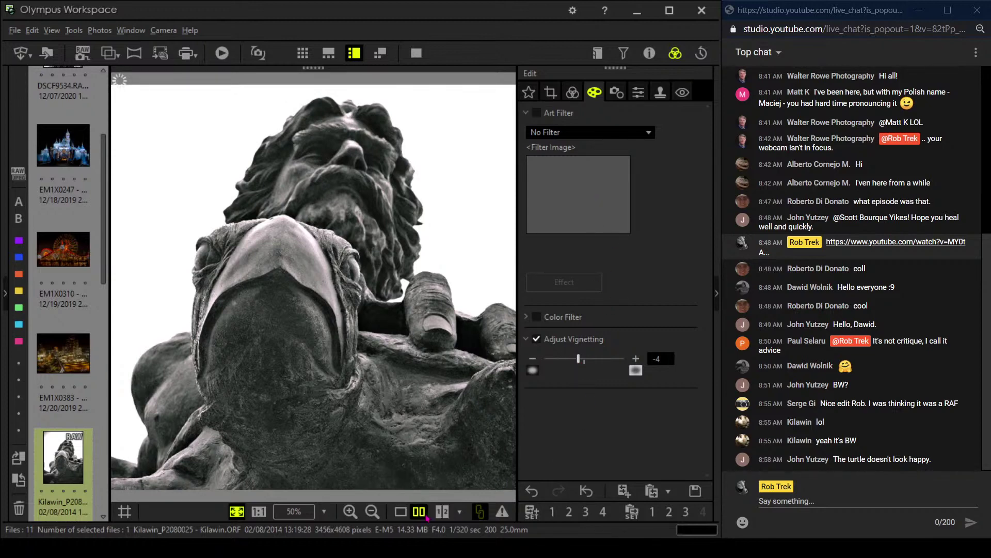
# - Compare the edited statue photo side by side with the original and return to the single-image view
pyautogui.click(419, 511)
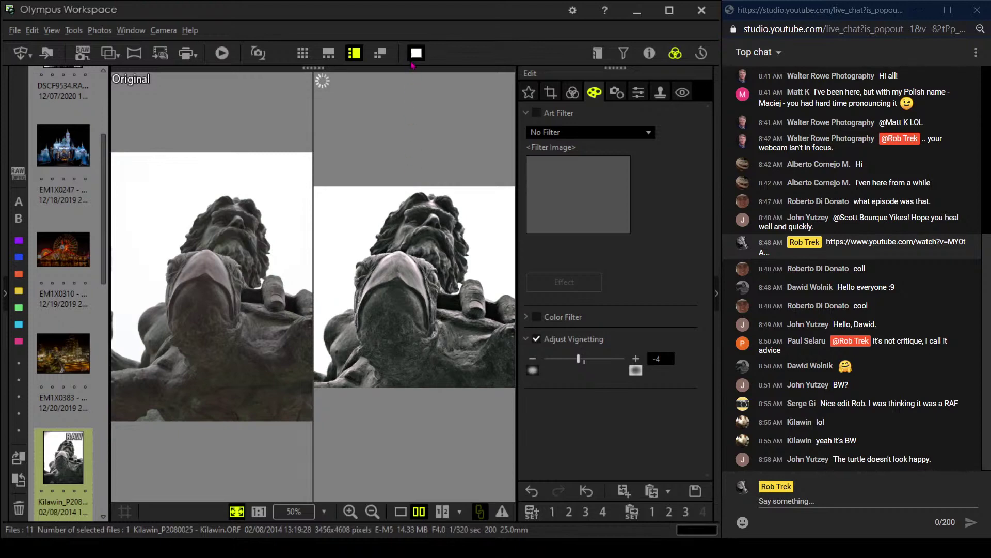
pyautogui.doubleClick(412, 77)
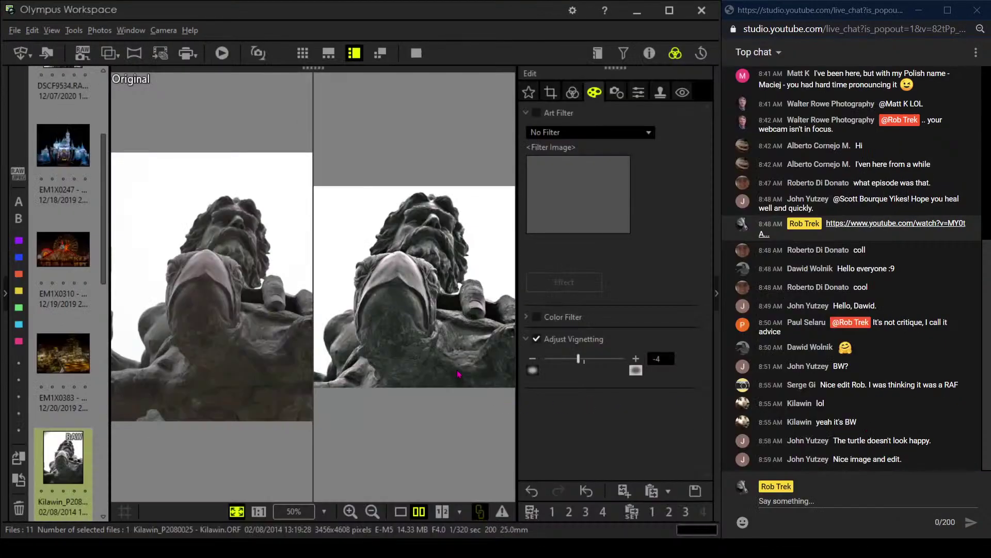
pyautogui.click(400, 511)
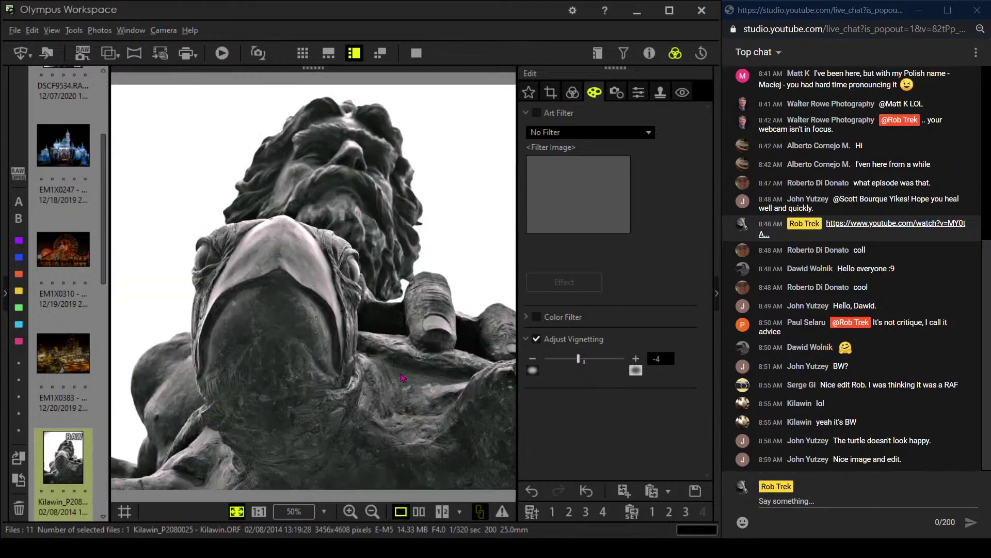
# - Set the statue photo's Sharpness to 2.0 and switch its Noise Filter to OFF
pyautogui.click(639, 93)
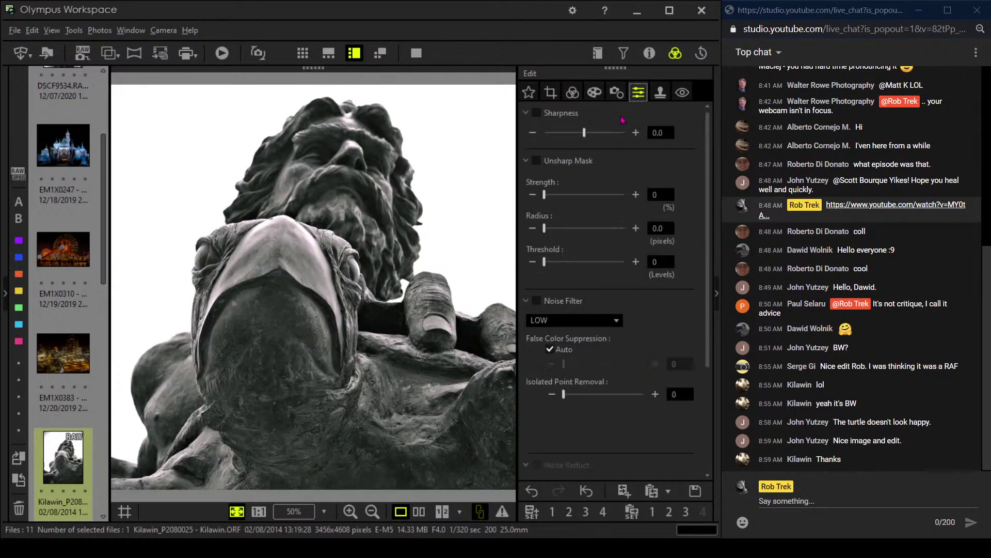
pyautogui.moveTo(585, 133); pyautogui.dragTo(624, 133)
pyautogui.click(634, 135)
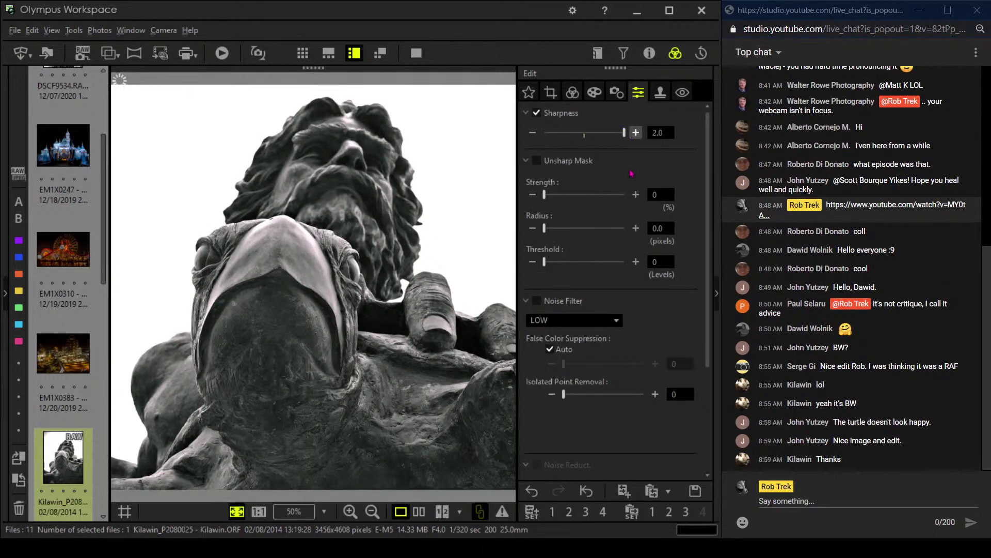
pyautogui.click(588, 320)
pyautogui.click(586, 334)
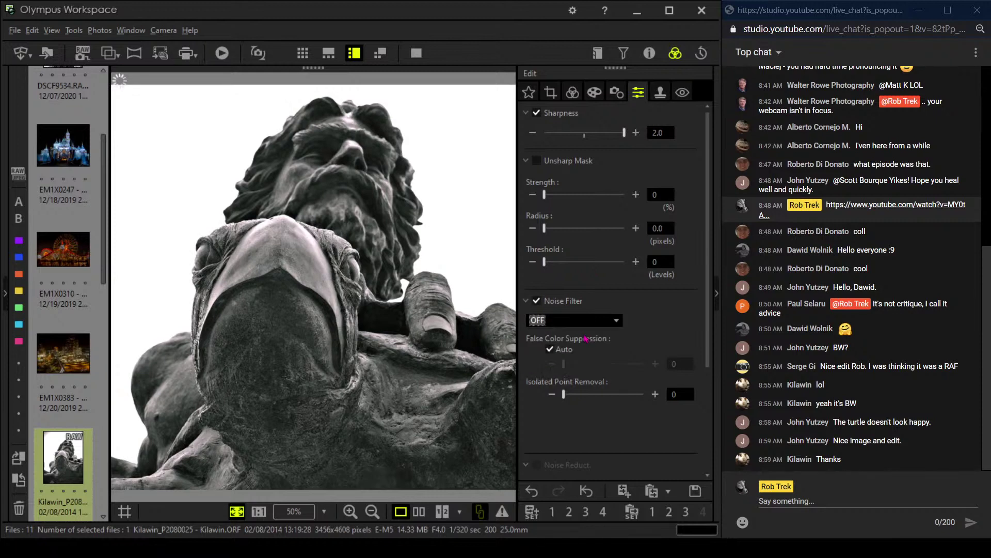
# - Raise the statue photo's Clarity to 37 after trying 67, and check the edit in full screen
pyautogui.click(572, 91)
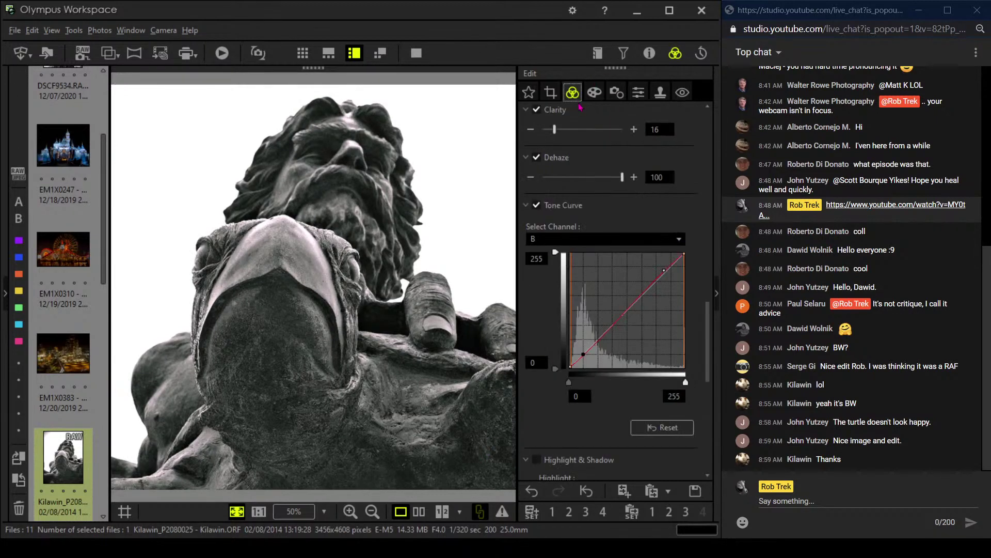
pyautogui.click(571, 239)
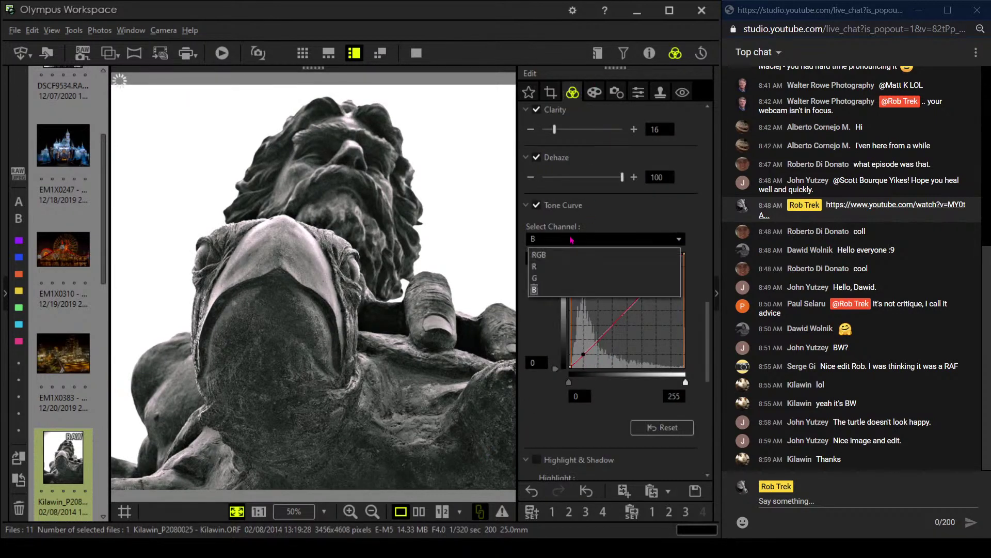
pyautogui.click(570, 253)
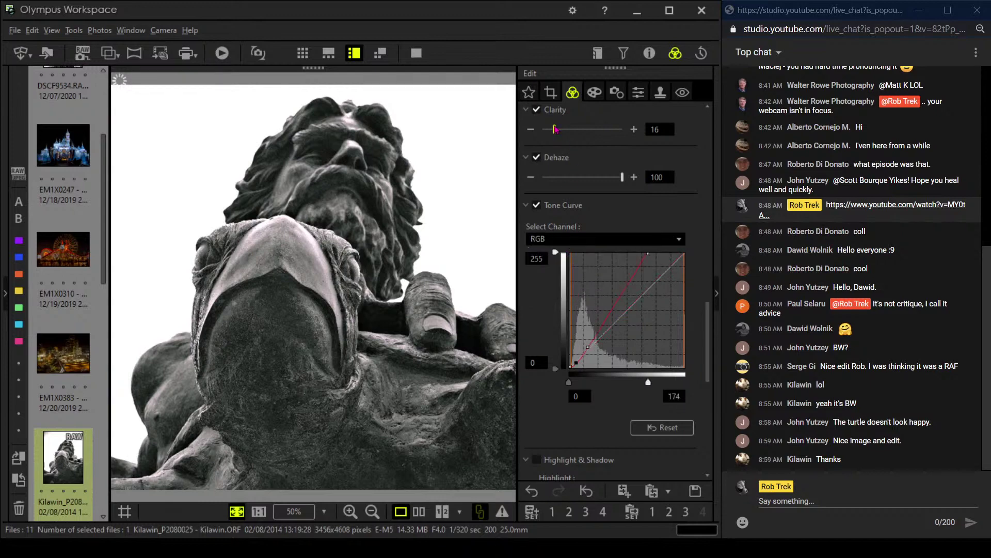
pyautogui.moveTo(554, 130); pyautogui.dragTo(596, 130)
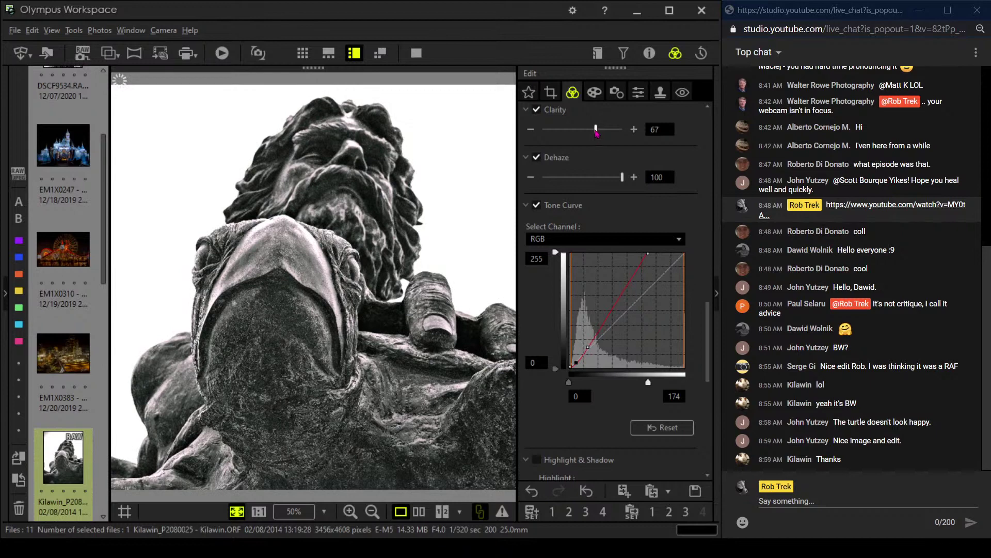
pyautogui.moveTo(596, 132); pyautogui.dragTo(571, 139)
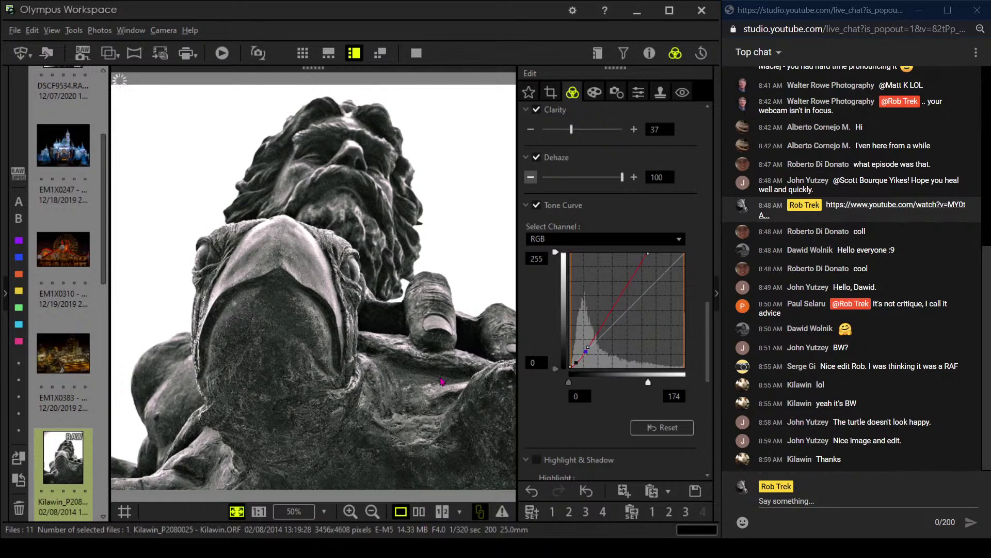
pyautogui.click(417, 53)
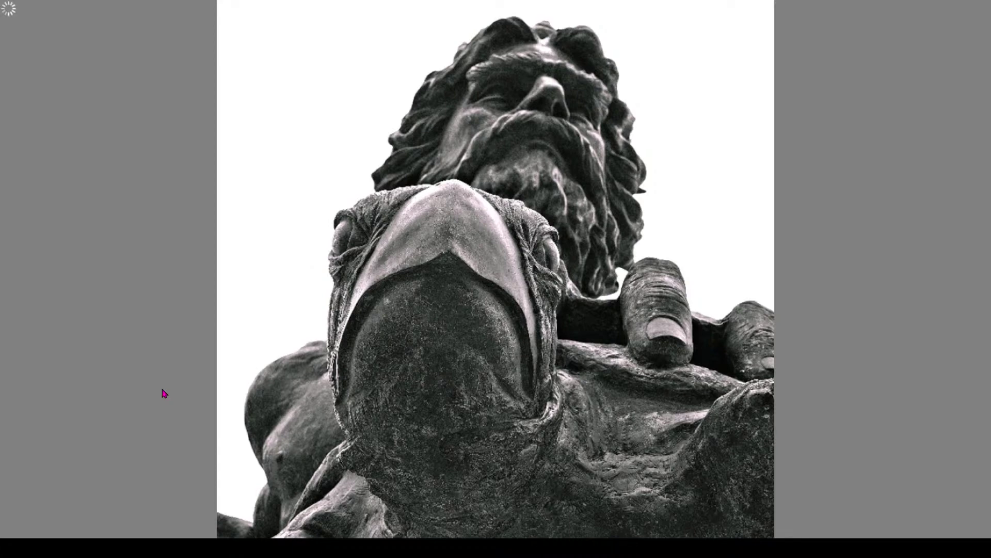
pyautogui.press('Escape')
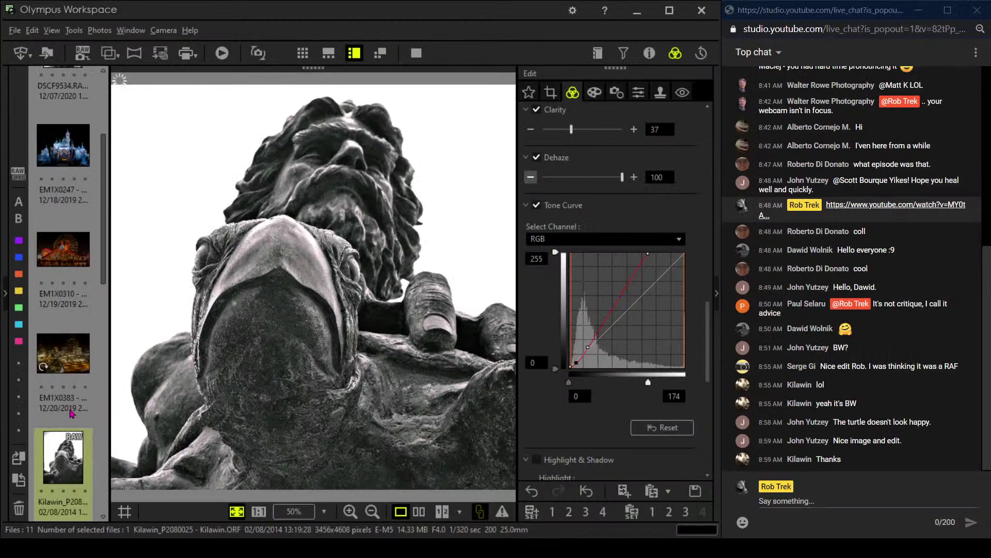
# - Open the OA042628 photo of the spruce and autumn trees and display its shooting properties
pyautogui.scroll(-3, 72, 416)
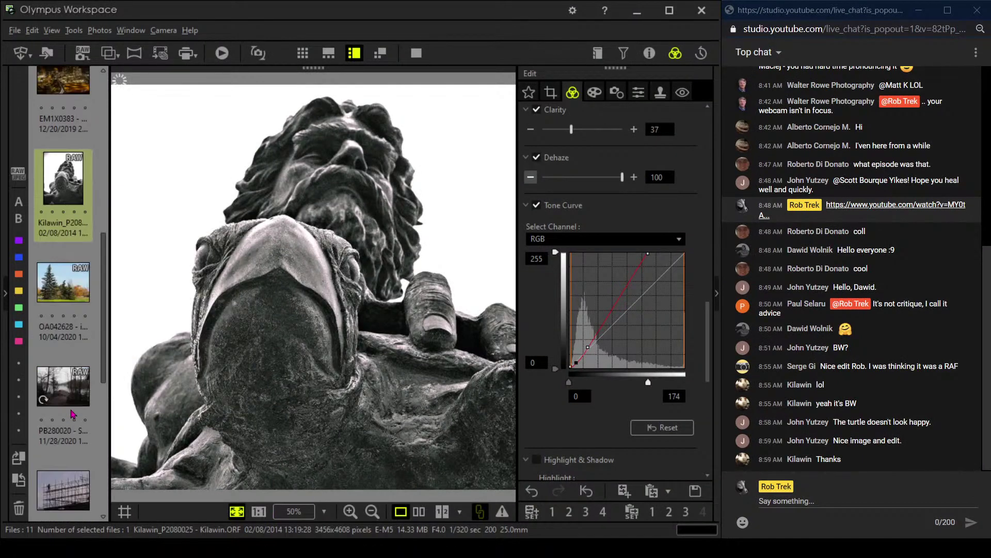
pyautogui.click(80, 297)
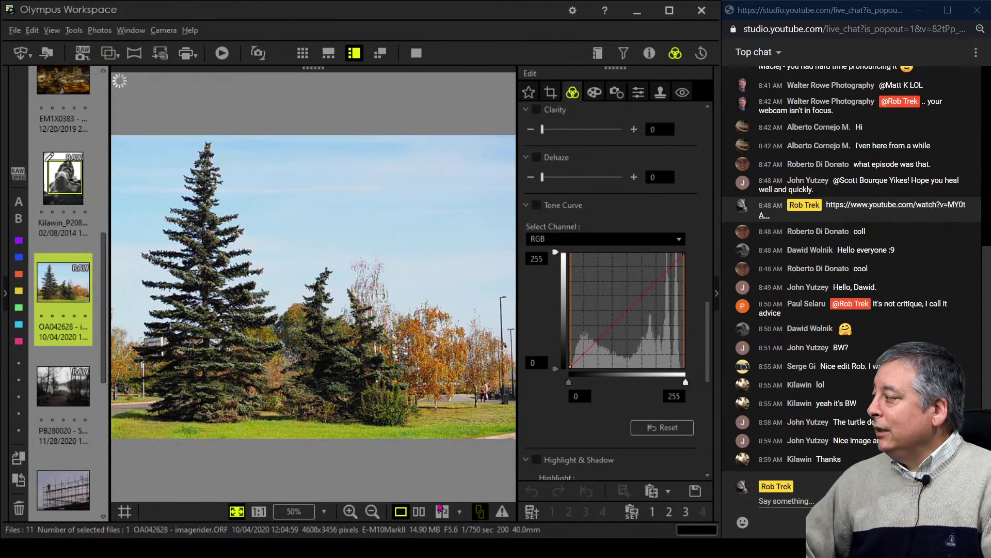
pyautogui.click(649, 53)
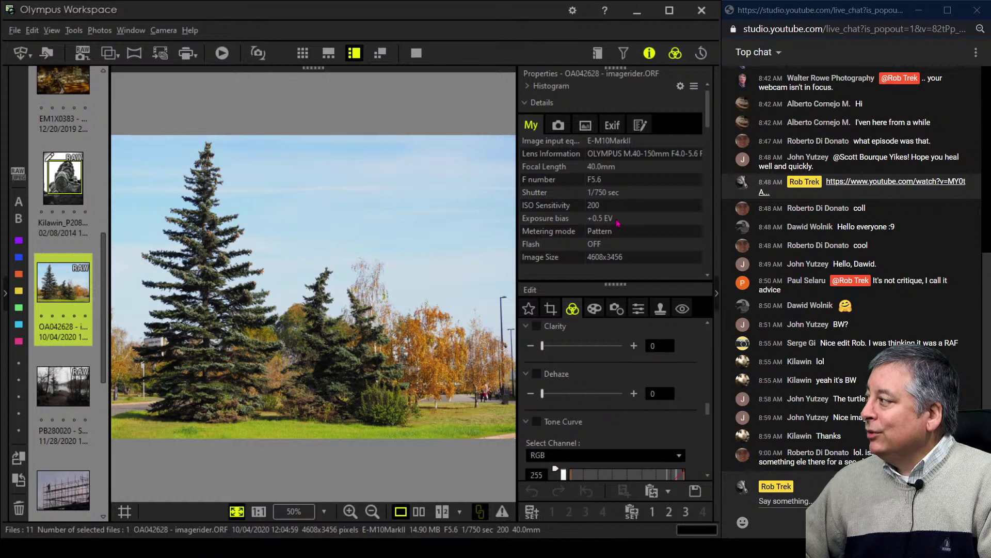
# - Hide the photo's properties and crop it at a 4:3 ratio to 4442 x 3330 pixels, trimming the grass at the lower edge
pyautogui.click(649, 53)
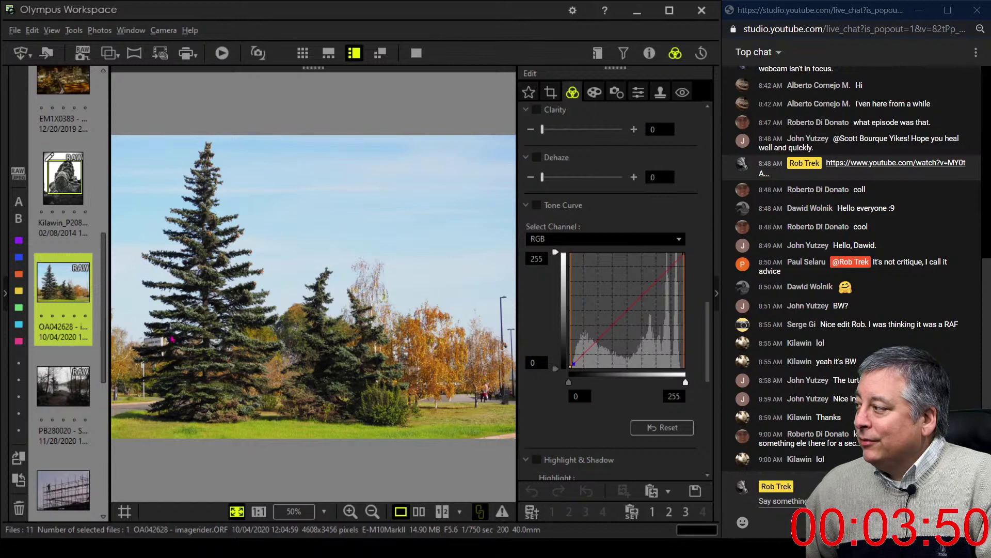
pyautogui.click(555, 96)
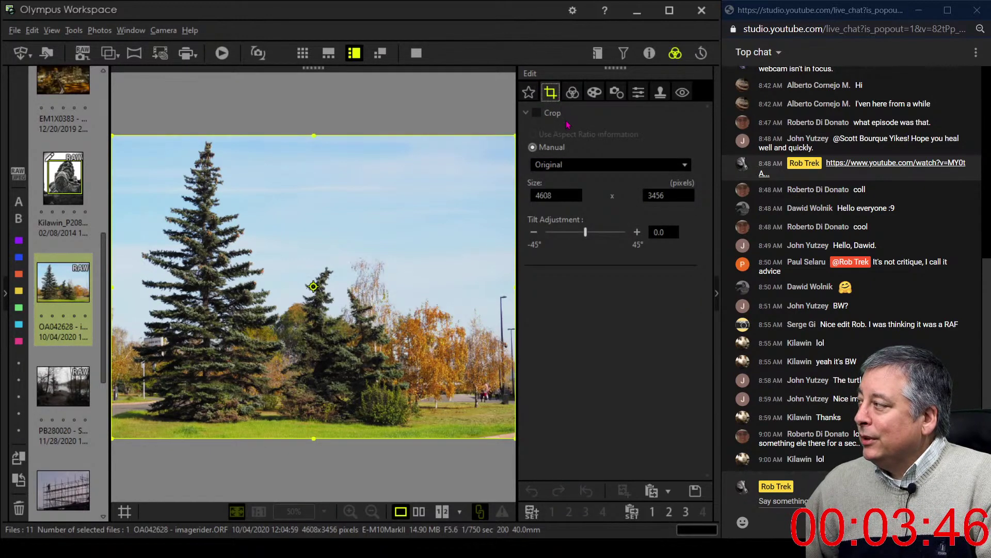
pyautogui.click(576, 166)
pyautogui.click(575, 191)
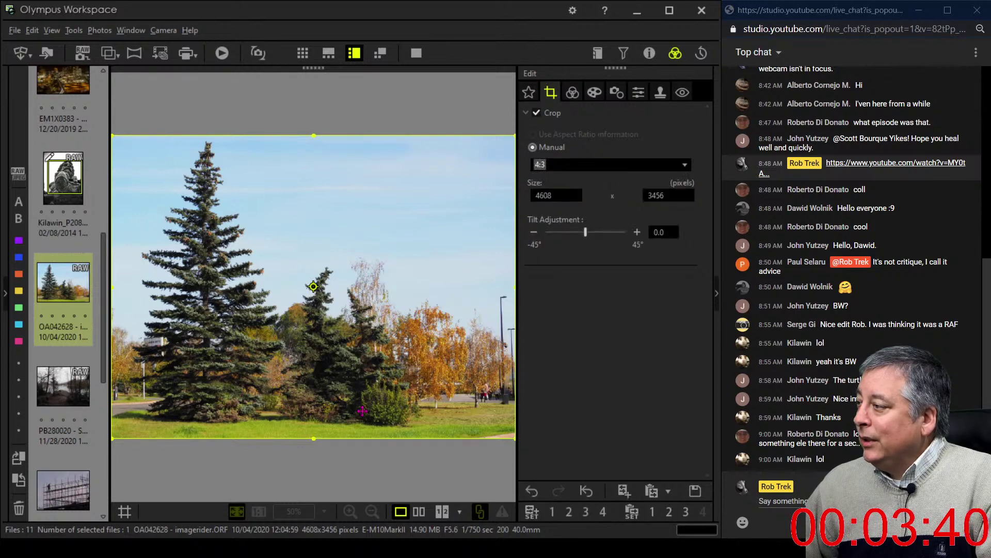
pyautogui.moveTo(313, 438); pyautogui.dragTo(313, 427)
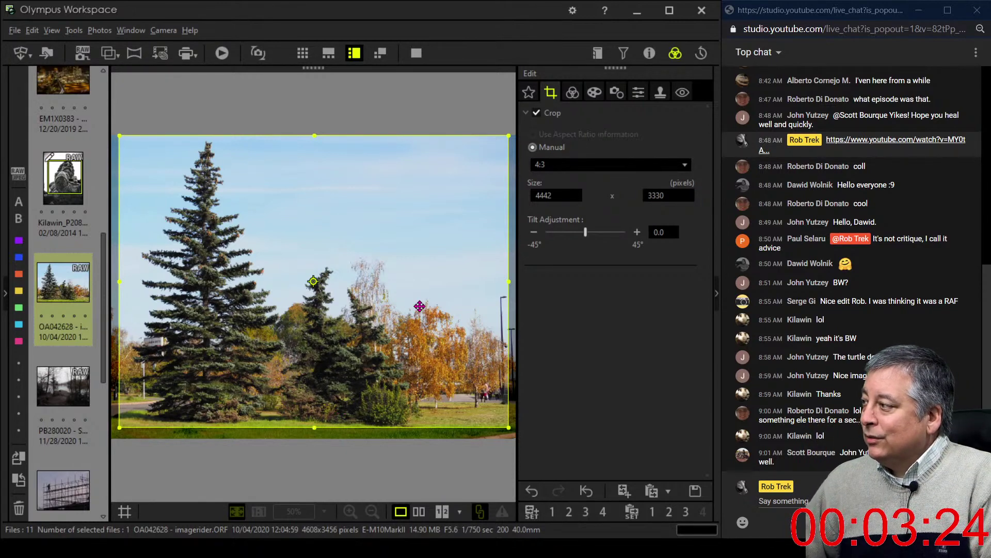
# - Change the crop ratio to 1:1 (6:6) and preview the 3456-pixel square framed around the tall spruce and shifted toward the orange trees
pyautogui.click(593, 163)
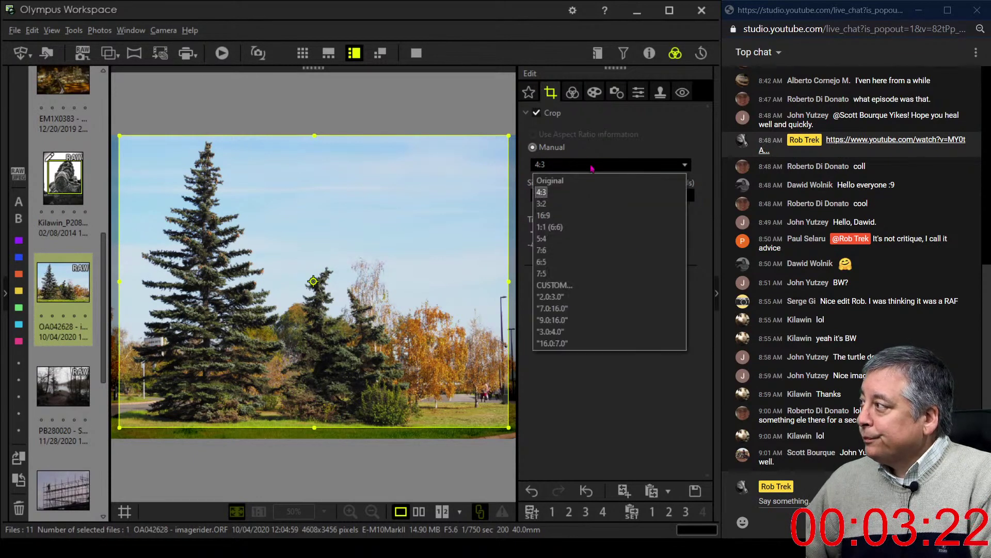
pyautogui.click(573, 227)
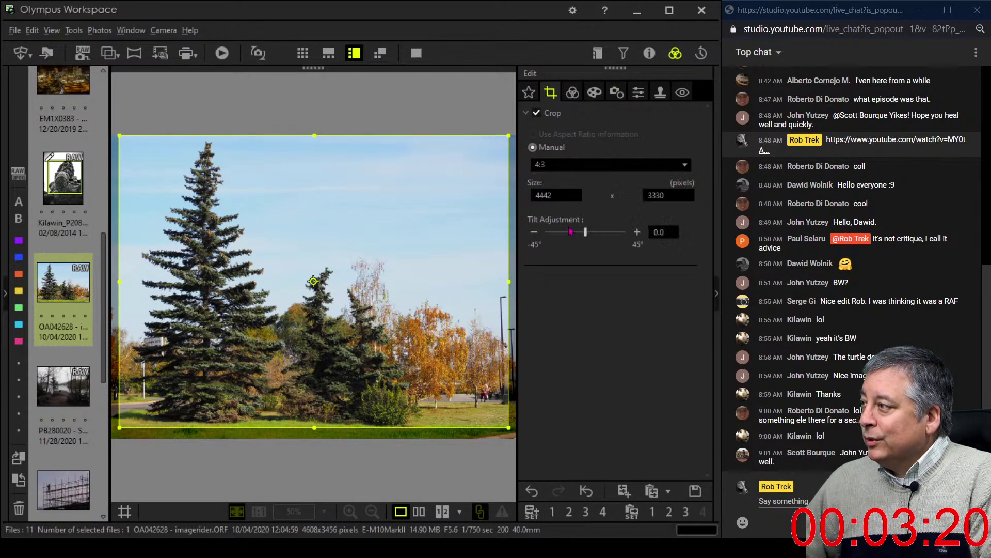
pyautogui.moveTo(284, 296); pyautogui.dragTo(258, 297)
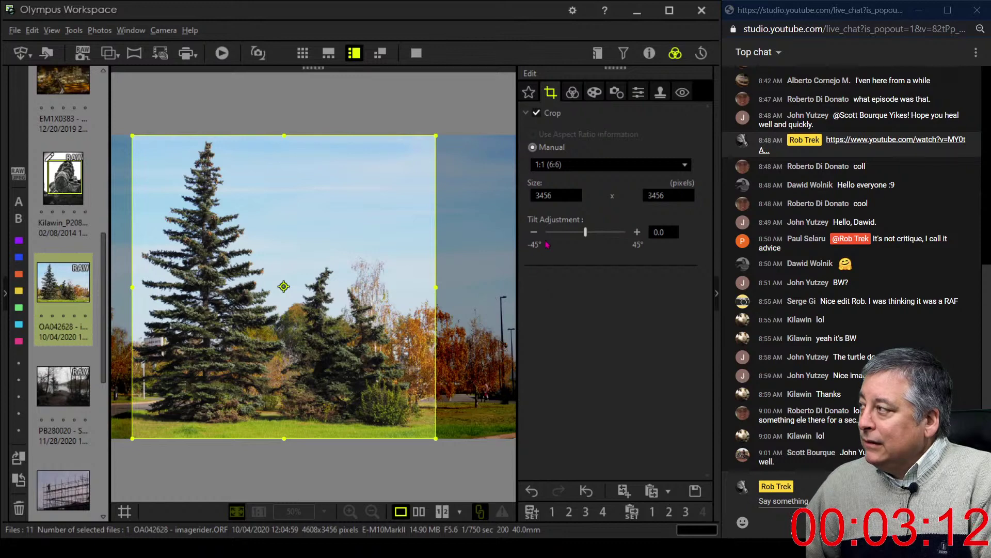
pyautogui.click(572, 91)
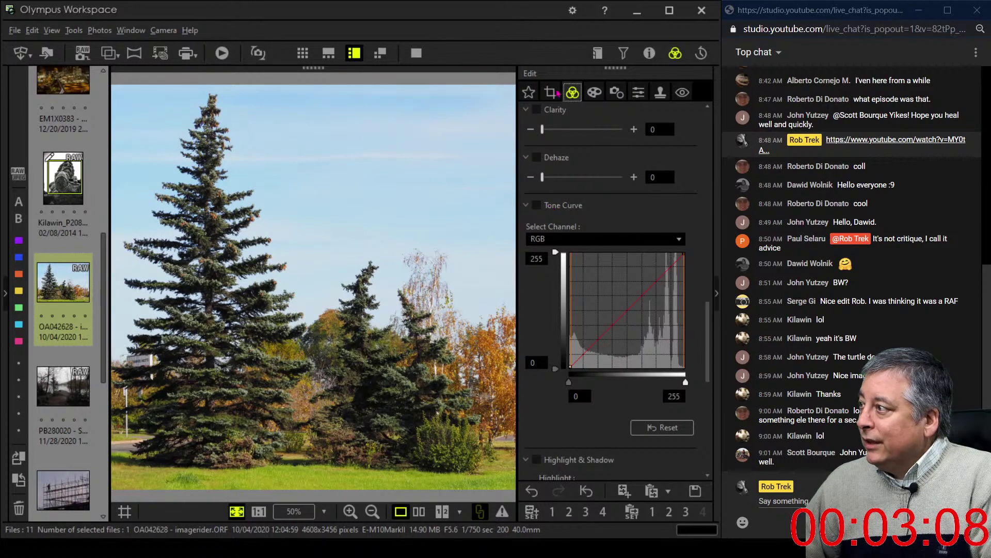
pyautogui.click(551, 92)
pyautogui.moveTo(365, 239); pyautogui.dragTo(392, 243)
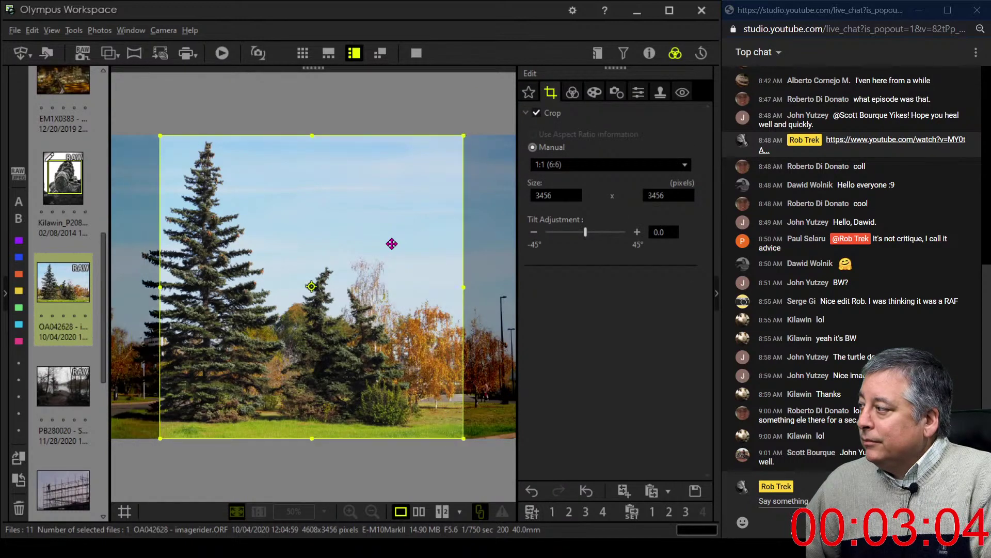
pyautogui.click(573, 95)
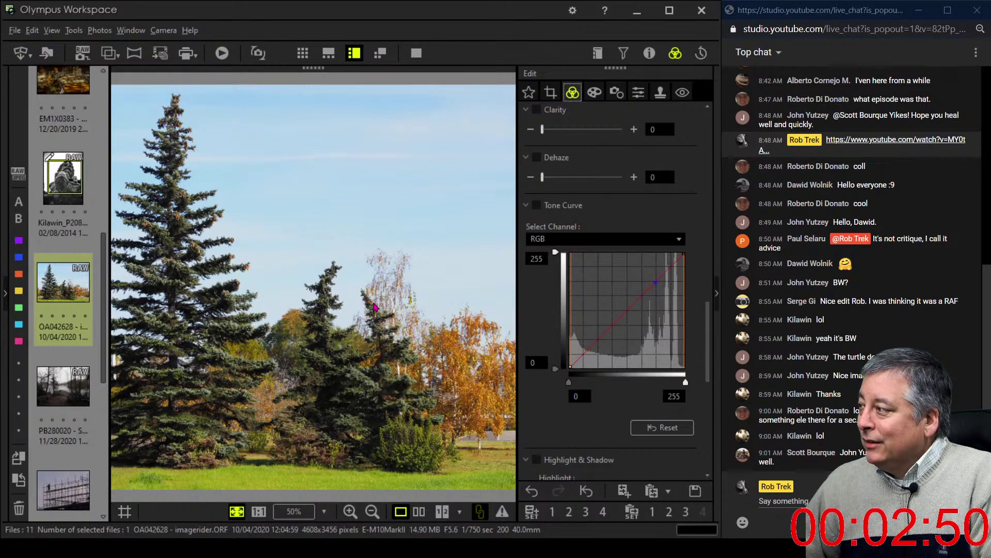
# - Shrink the square crop to 2138 x 2138 pixels, framing the smaller spruces and orange autumn trees, and preview the result
pyautogui.click(553, 98)
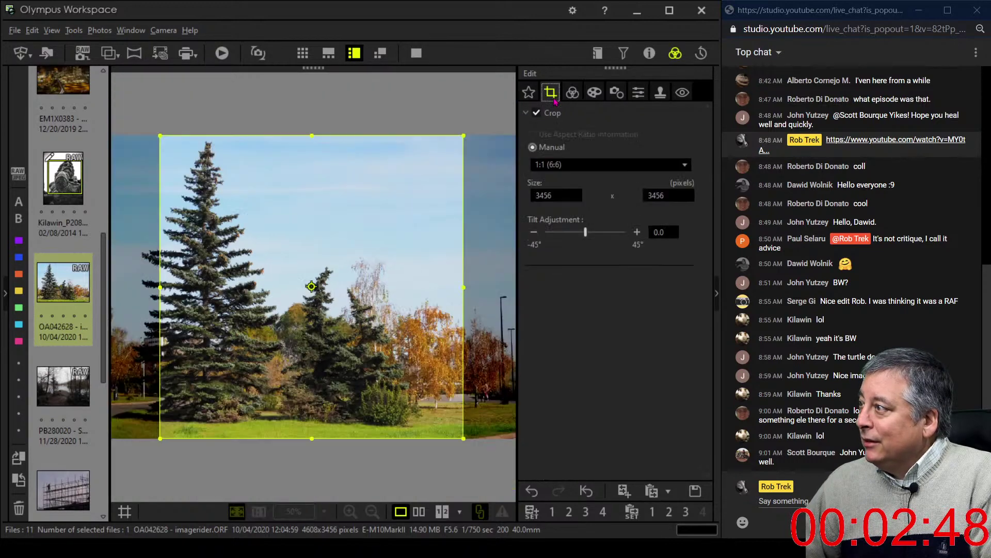
pyautogui.moveTo(160, 135); pyautogui.dragTo(311, 263)
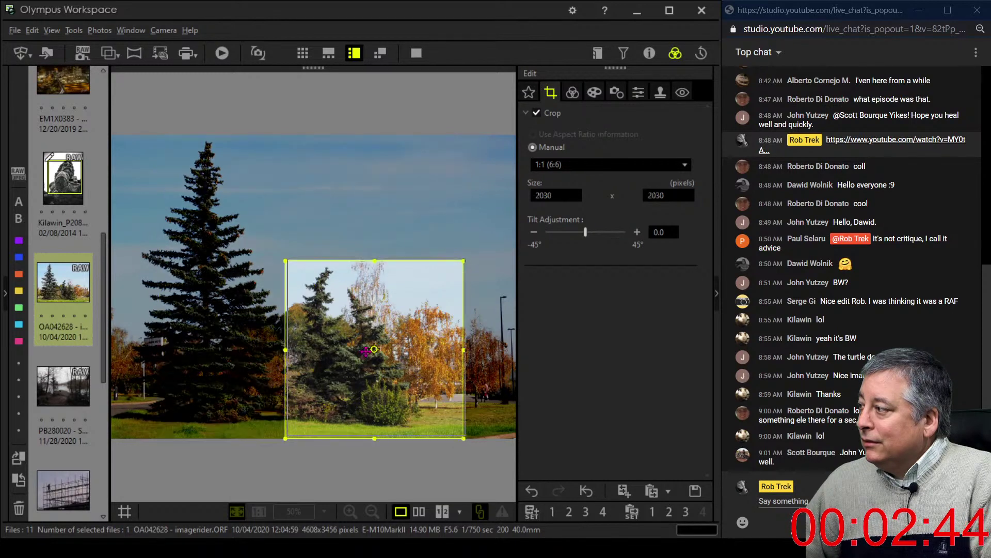
pyautogui.moveTo(366, 352); pyautogui.dragTo(369, 347)
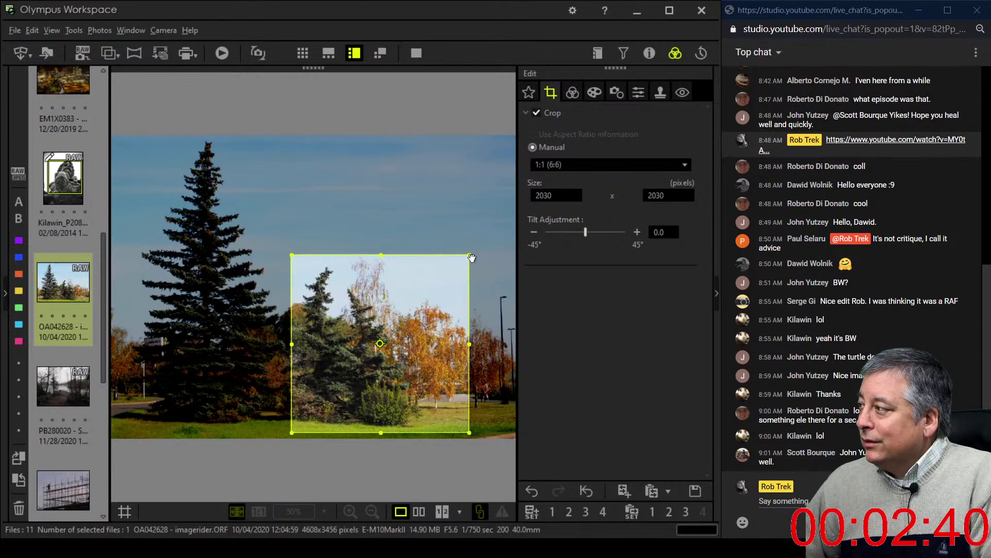
pyautogui.moveTo(470, 256); pyautogui.dragTo(476, 243)
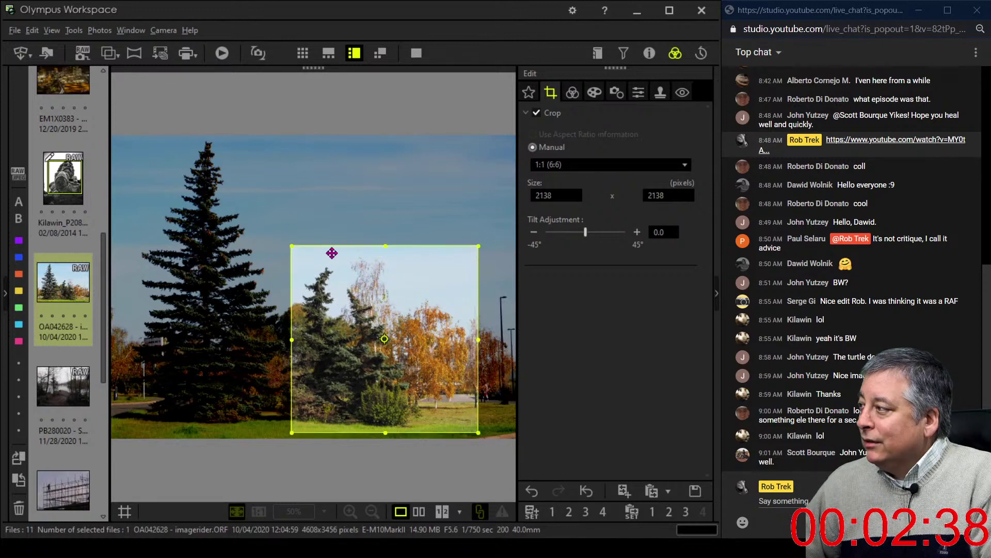
pyautogui.click(572, 92)
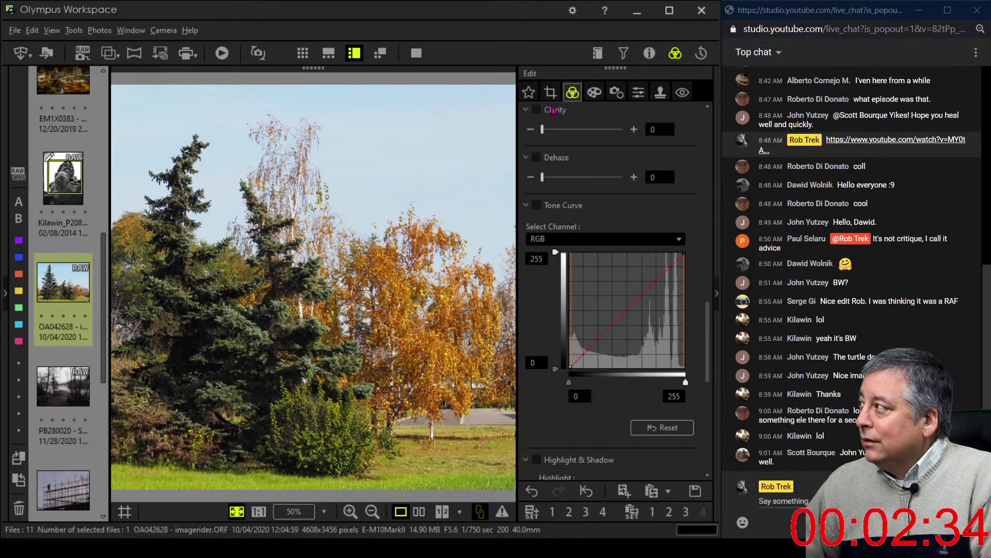
pyautogui.click(550, 92)
pyautogui.moveTo(315, 325); pyautogui.dragTo(313, 326)
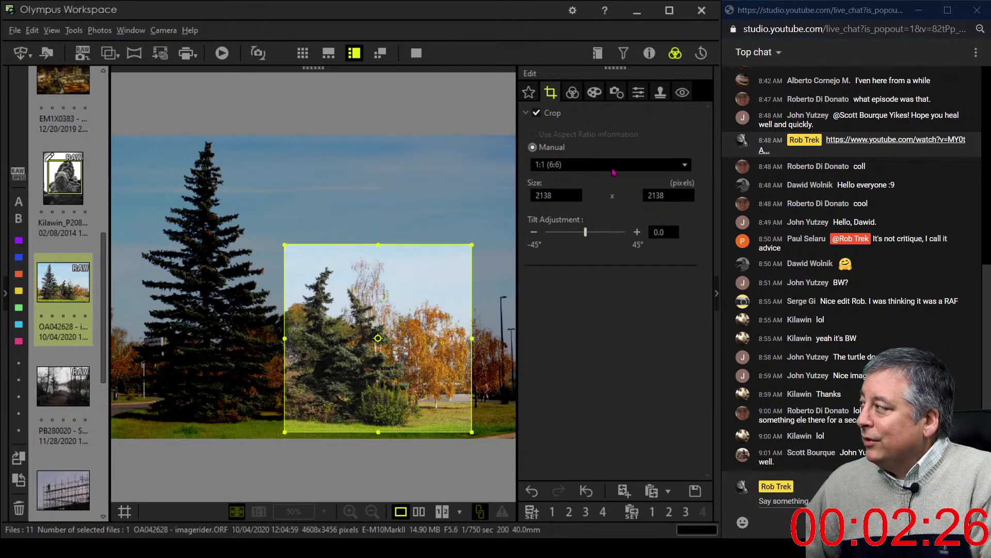
pyautogui.click(573, 93)
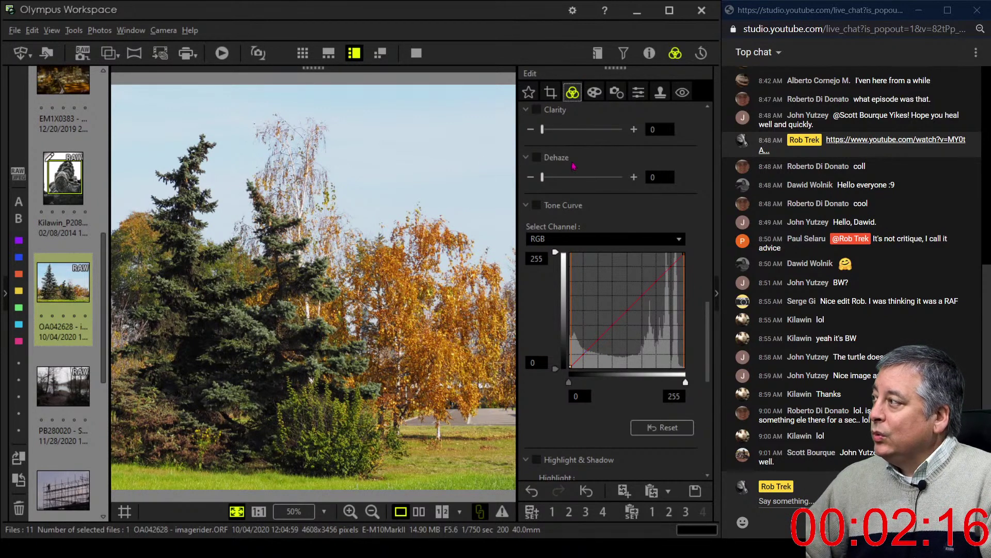
# - Try a Clarity of 83, return it to 0, and set Dehaze to 77
pyautogui.click(447, 159)
pyautogui.click(426, 167)
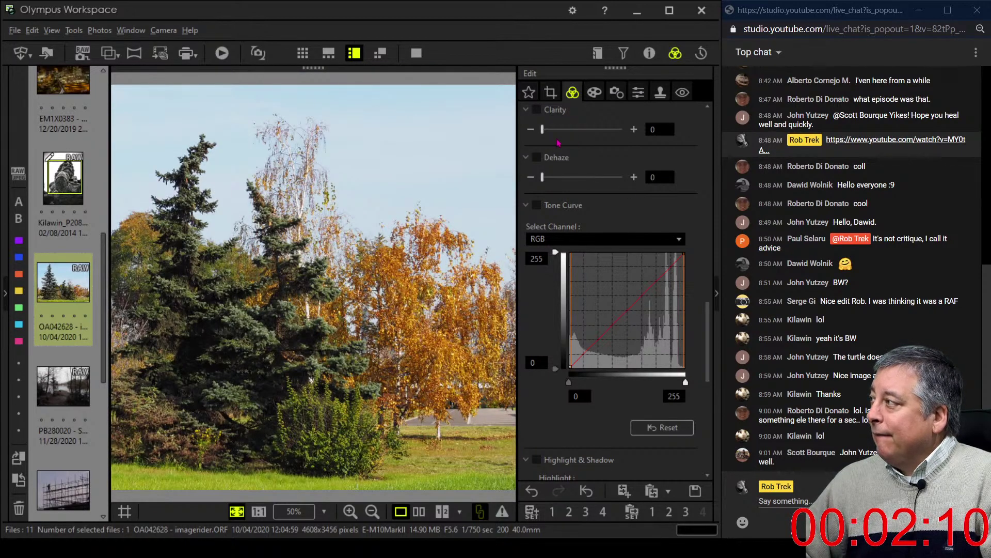
pyautogui.moveTo(542, 130); pyautogui.dragTo(608, 130)
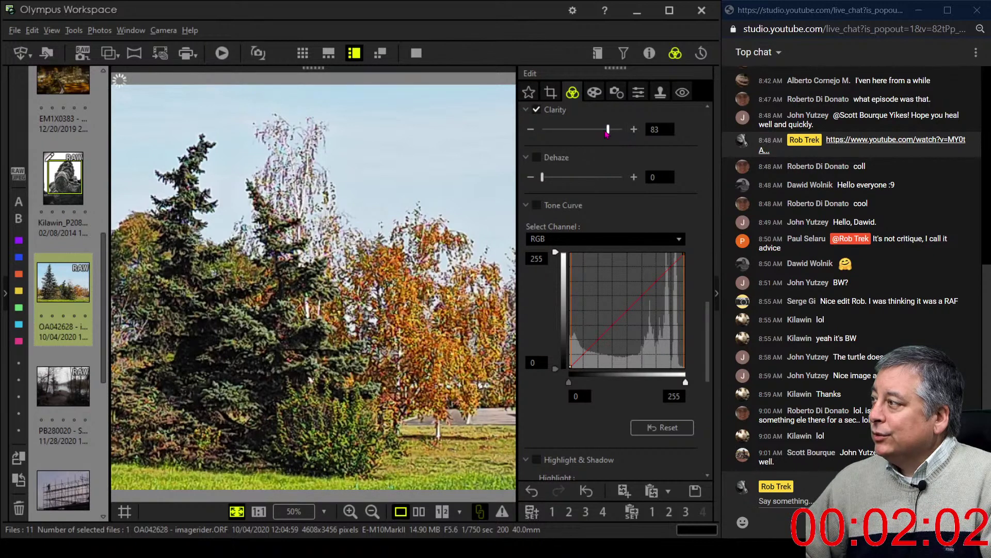
pyautogui.moveTo(607, 134); pyautogui.dragTo(535, 144)
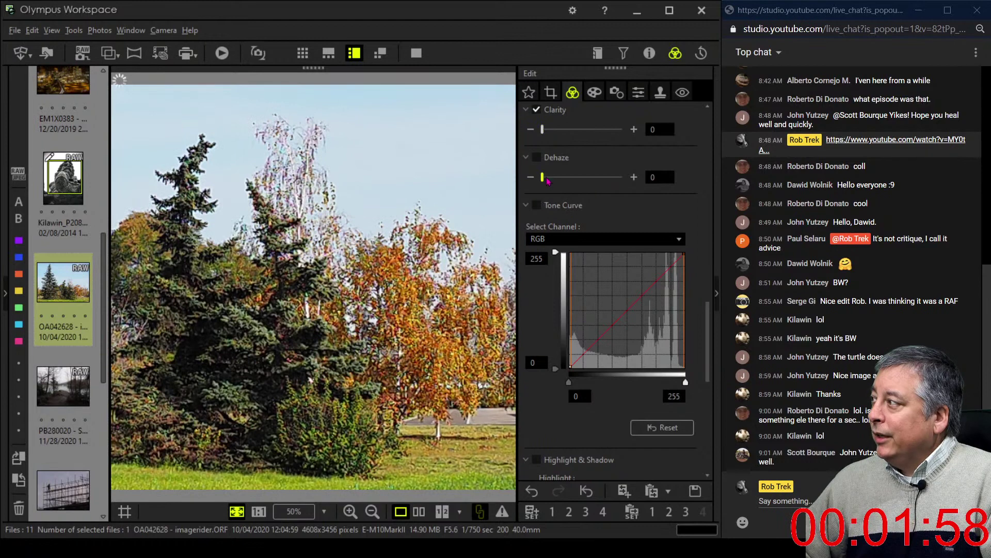
pyautogui.moveTo(542, 177); pyautogui.dragTo(604, 178)
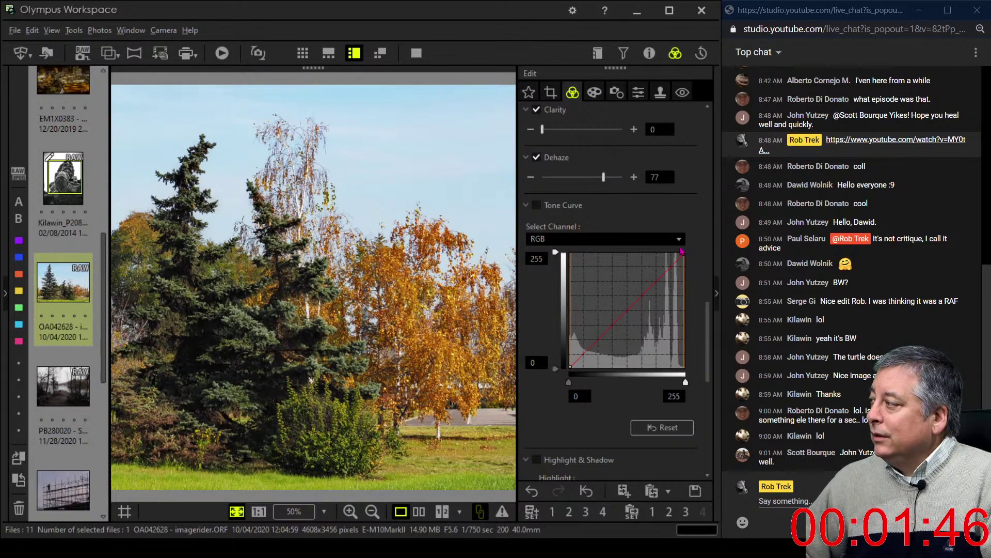
# - Shape the RGB tone curve with points that darken the deepest shadows, lift the lower midtones and hold the highlights
pyautogui.scroll(10, 711, 341)
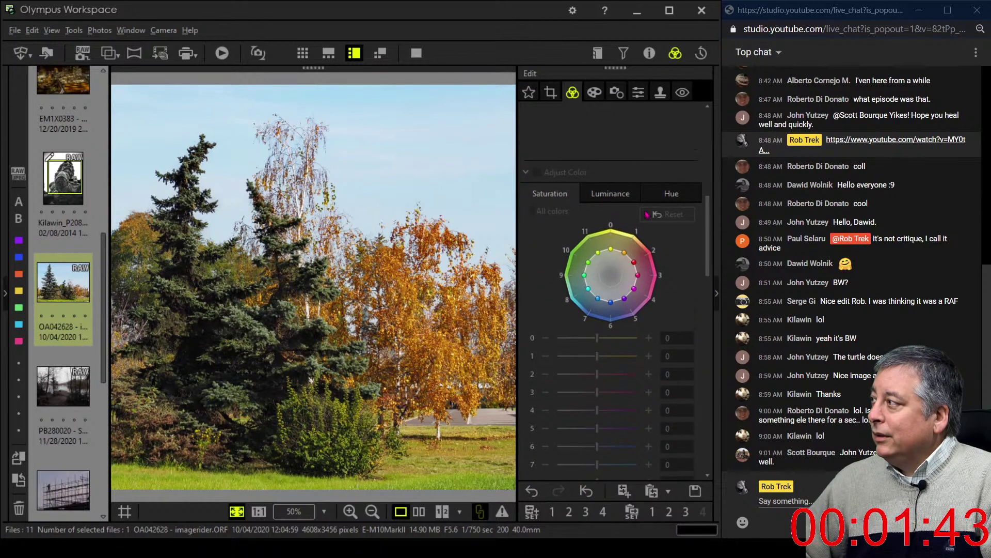
pyautogui.click(526, 173)
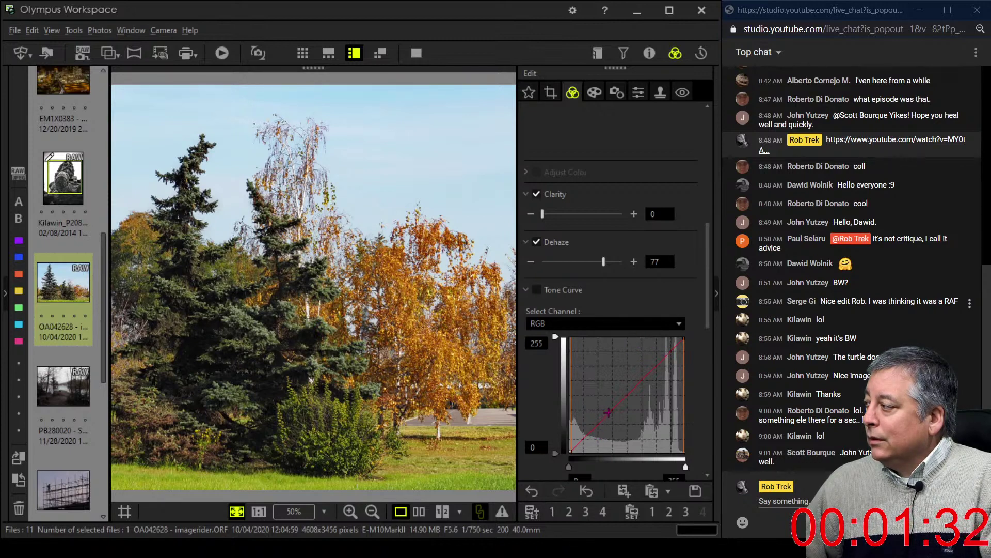
pyautogui.click(578, 443)
pyautogui.moveTo(579, 444); pyautogui.dragTo(580, 446)
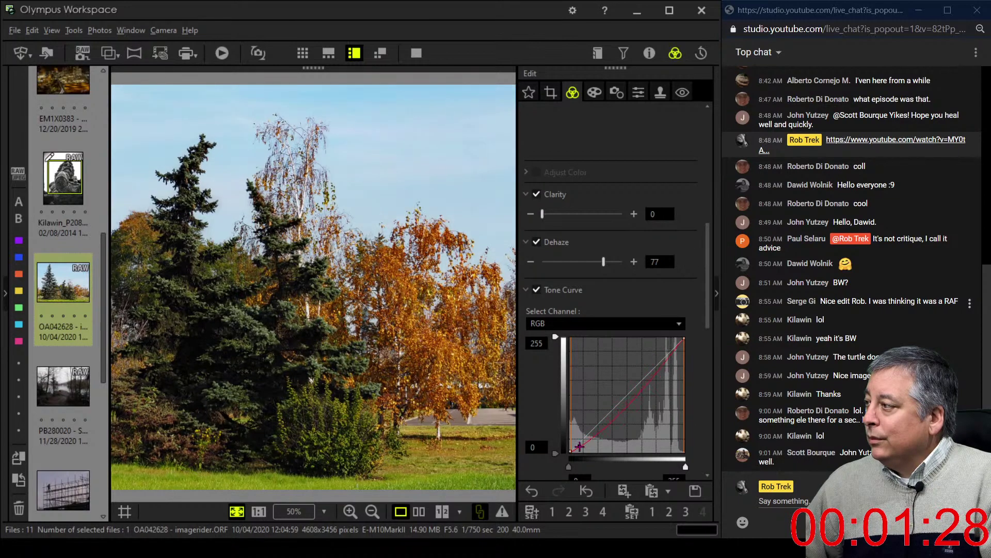
pyautogui.click(596, 428)
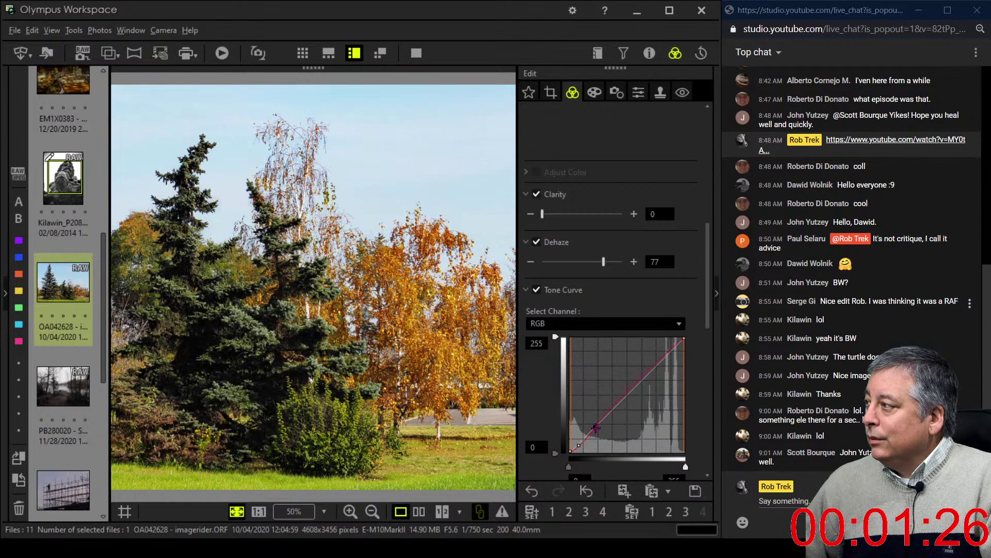
pyautogui.click(671, 353)
pyautogui.moveTo(671, 353)
pyautogui.mouseDown()
pyautogui.moveTo(673, 363)
pyautogui.moveTo(671, 353)
pyautogui.mouseUp()
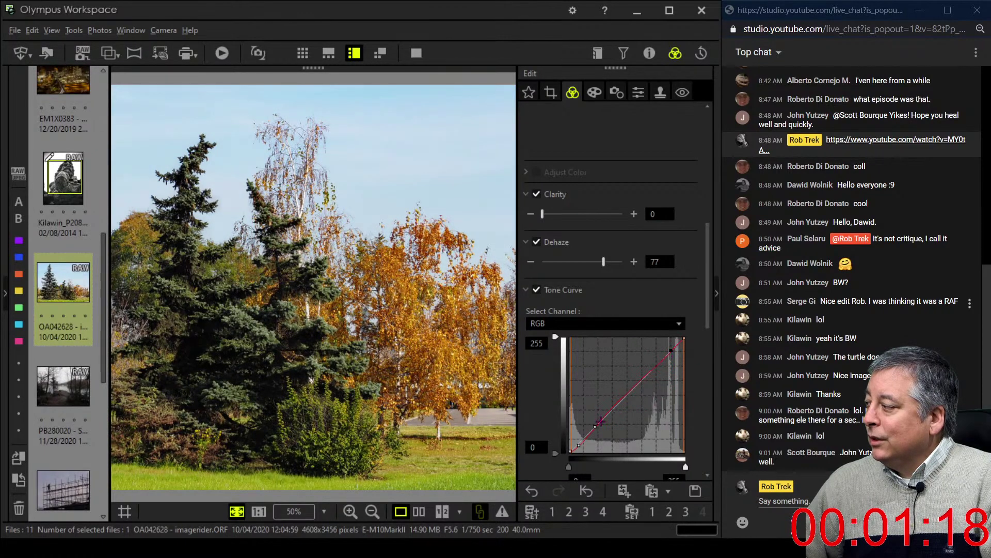
pyautogui.moveTo(595, 425); pyautogui.dragTo(595, 423)
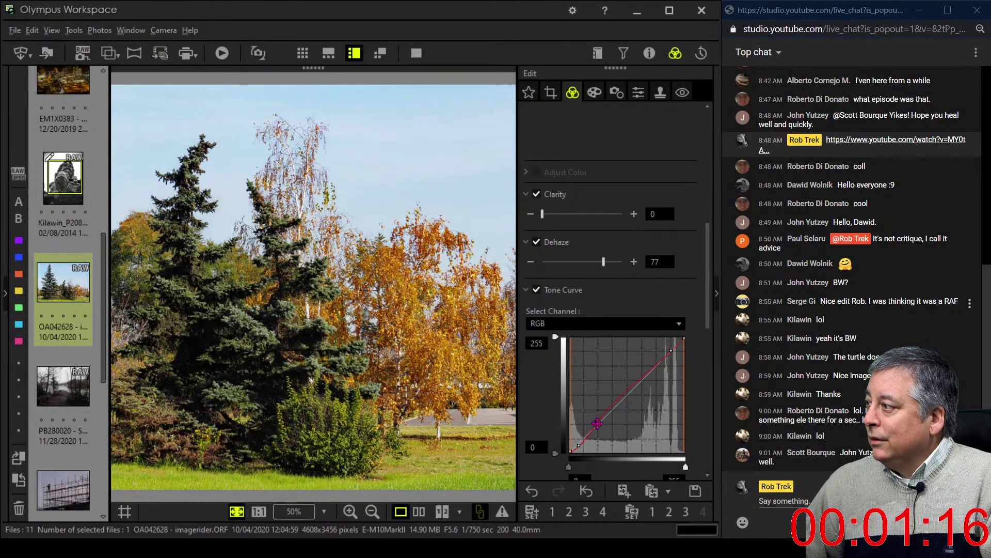
pyautogui.click(582, 443)
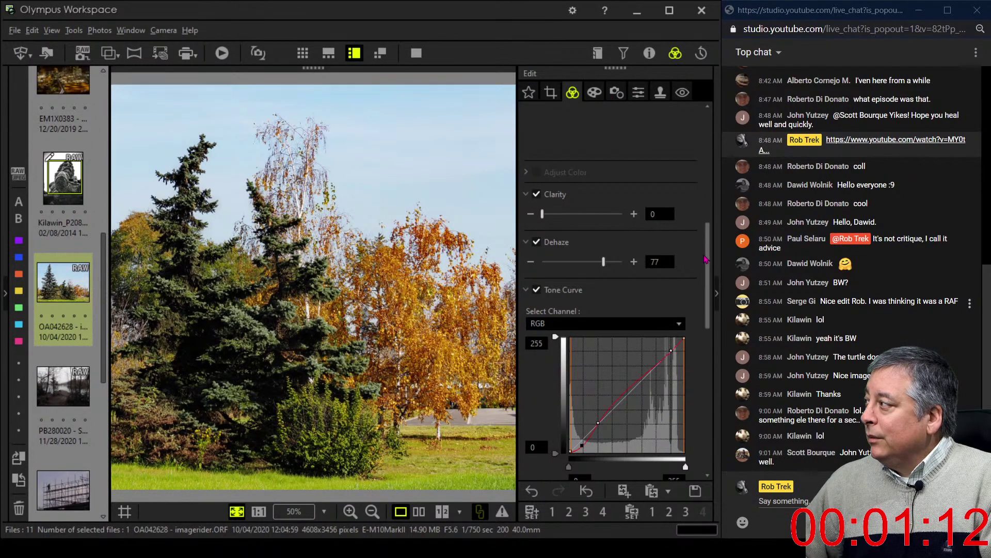
# - Lower the Exposure compensation to -1.5 EV and set the Gradation to AUTO
pyautogui.click(638, 92)
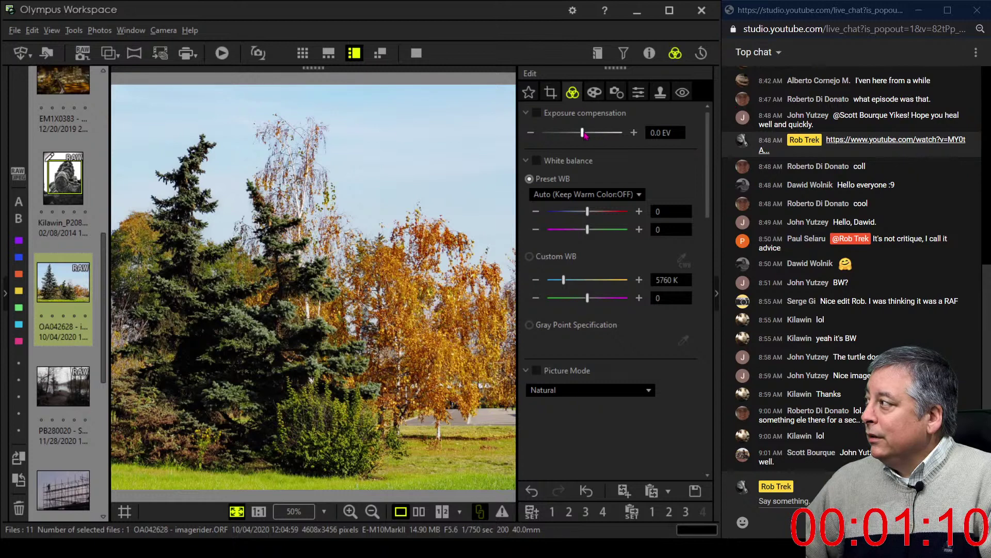
pyautogui.moveTo(584, 133); pyautogui.dragTo(552, 137)
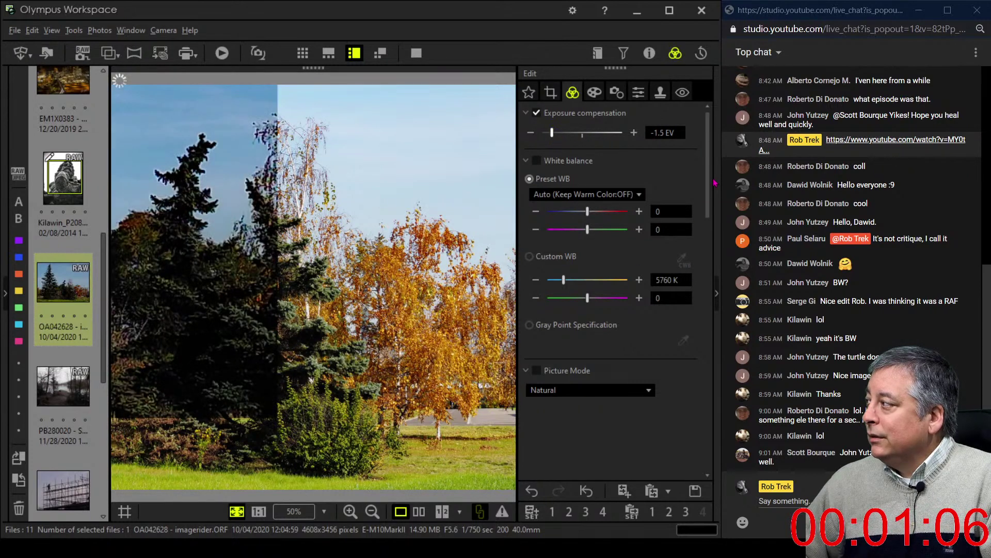
pyautogui.scroll(-1, 710, 209)
pyautogui.moveTo(710, 209); pyautogui.dragTo(717, 362)
pyautogui.scroll(-5, 625, 417)
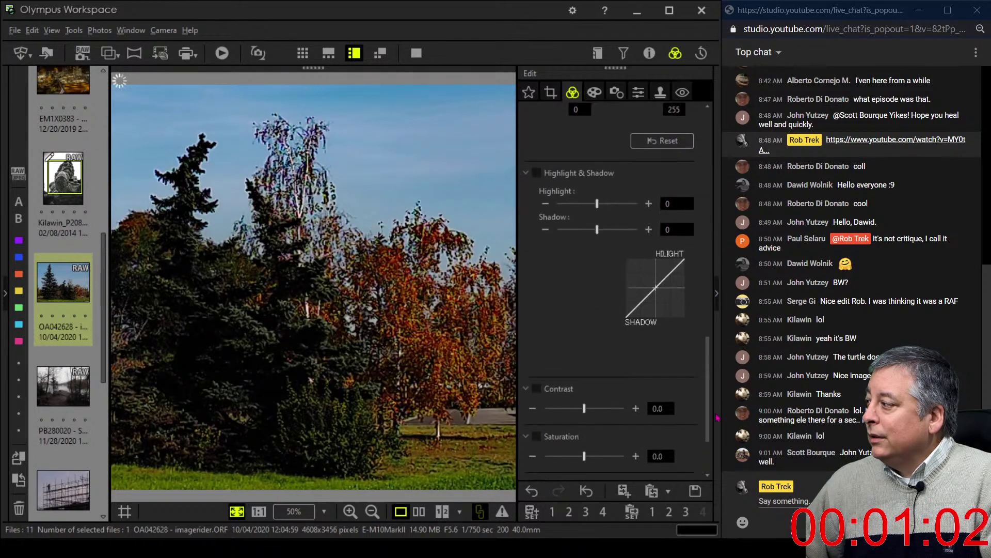
pyautogui.click(617, 418)
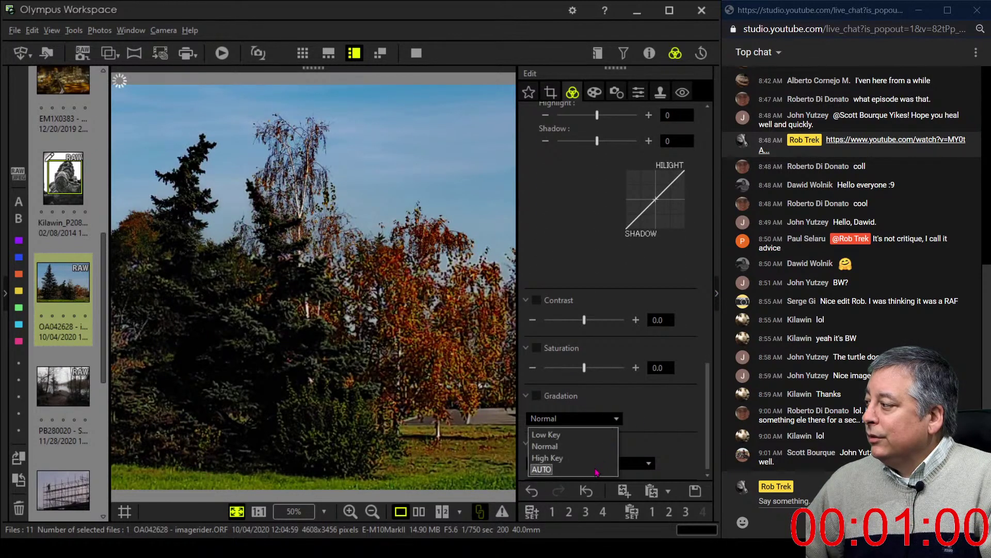
pyautogui.click(620, 471)
# - Reset the RGB tone curve and add points that anchor the deepest shadows, lift the lower midtones and hold the highlights
pyautogui.moveTo(706, 445); pyautogui.dragTo(711, 321)
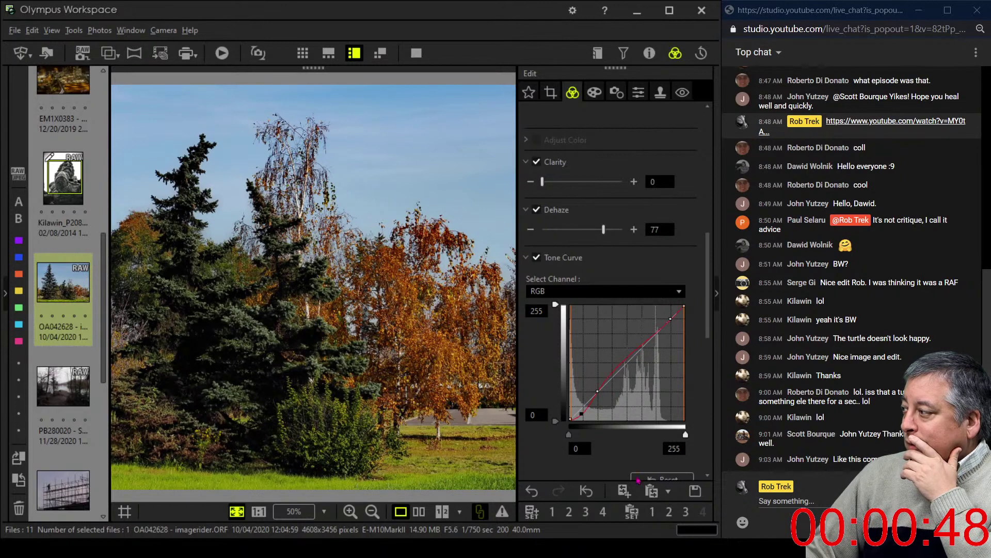
pyautogui.click(661, 479)
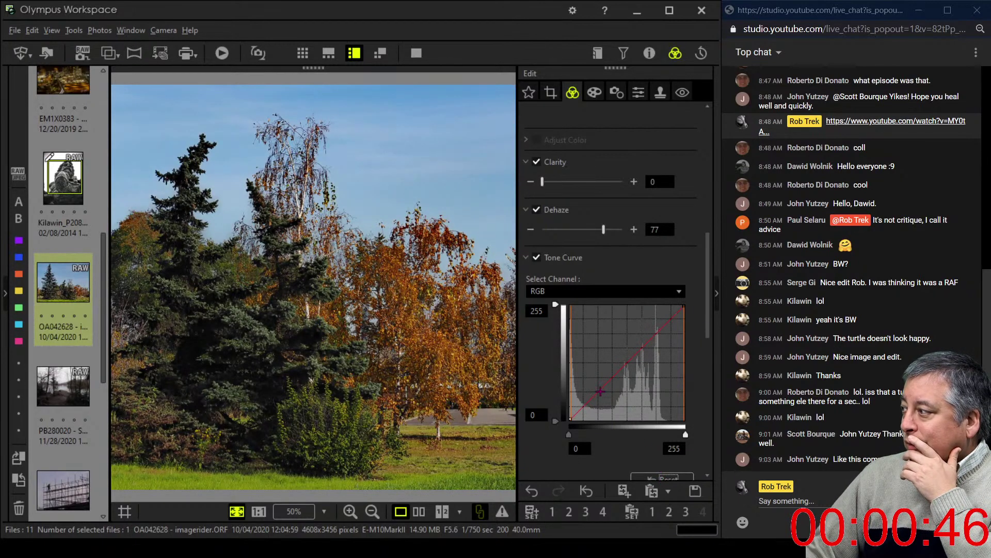
pyautogui.click(575, 415)
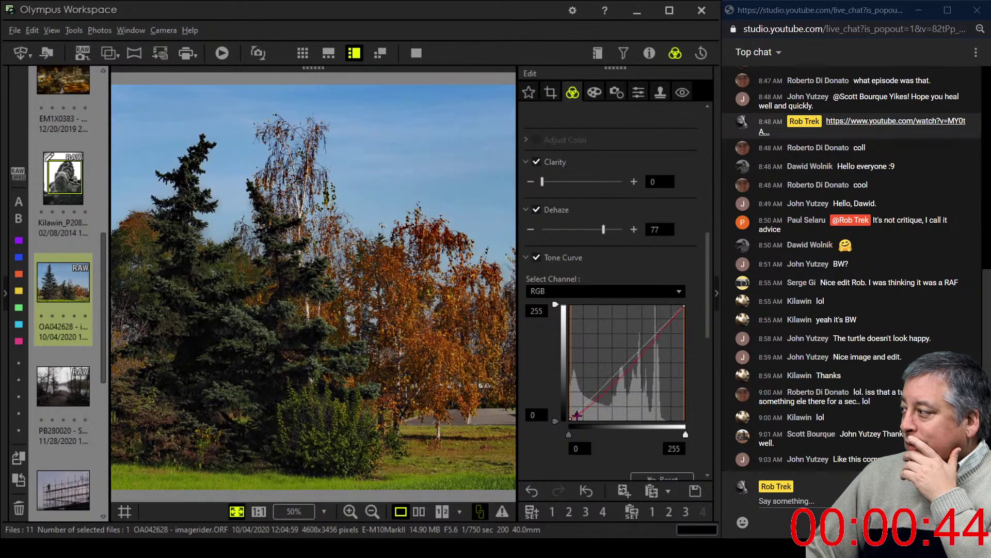
pyautogui.click(589, 402)
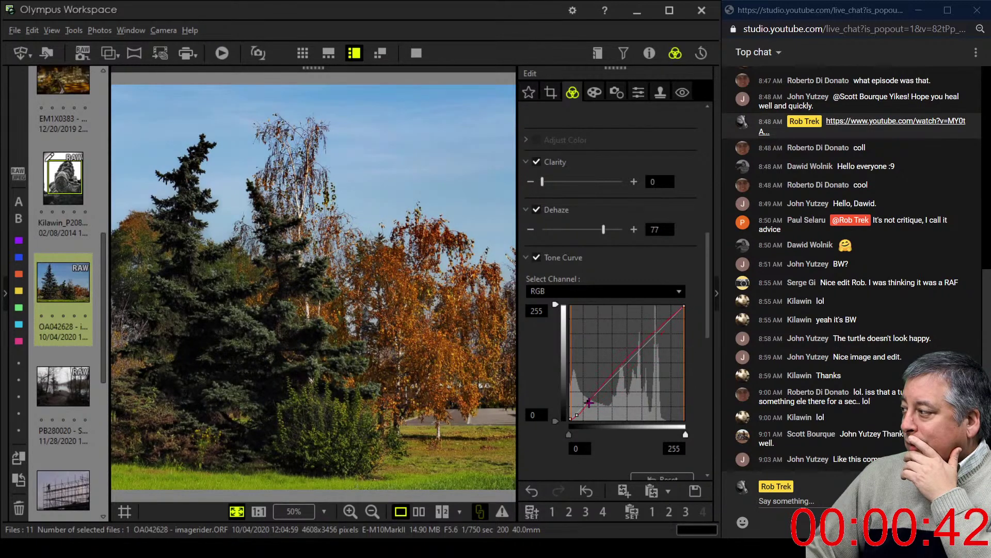
pyautogui.moveTo(589, 401); pyautogui.dragTo(590, 396)
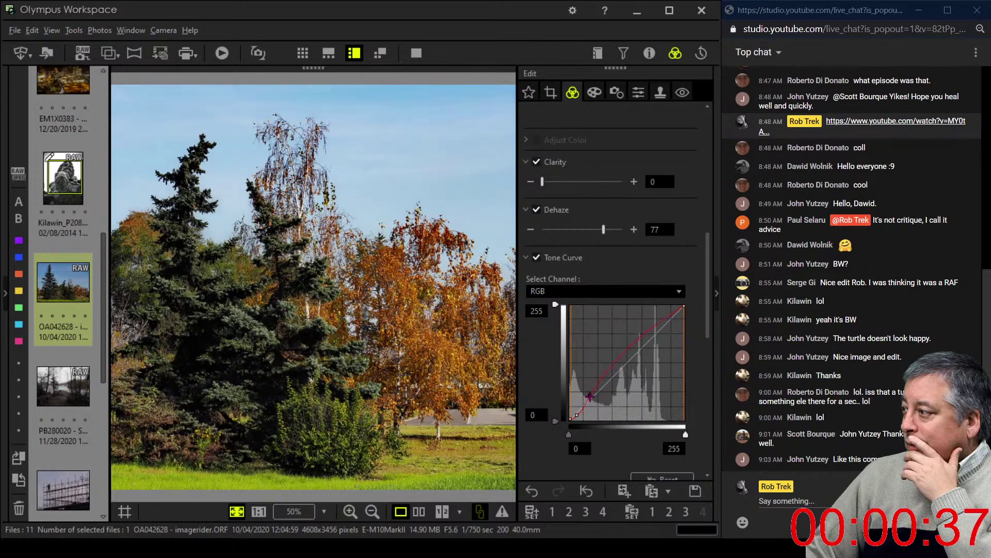
pyautogui.click(653, 328)
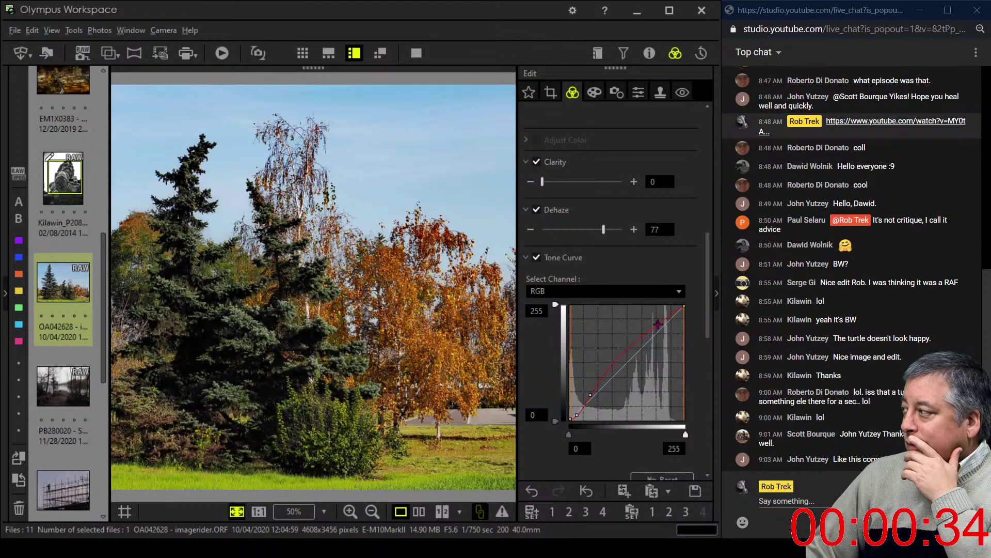
pyautogui.moveTo(658, 325); pyautogui.dragTo(660, 325)
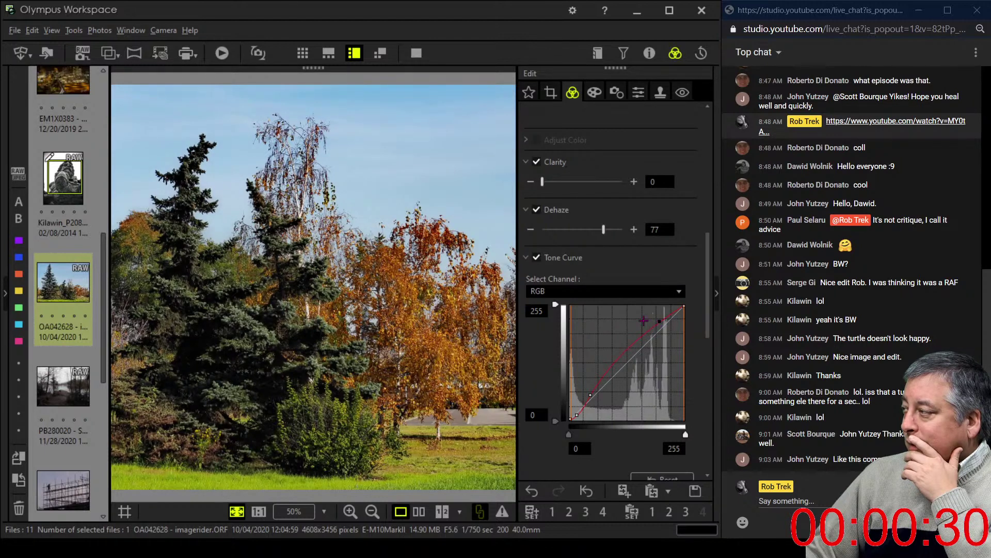
# - Raise the Saturation to 0.8 and set a custom white balance temperature of 6000 K
pyautogui.moveTo(707, 268); pyautogui.dragTo(631, 423)
pyautogui.moveTo(589, 370); pyautogui.dragTo(602, 370)
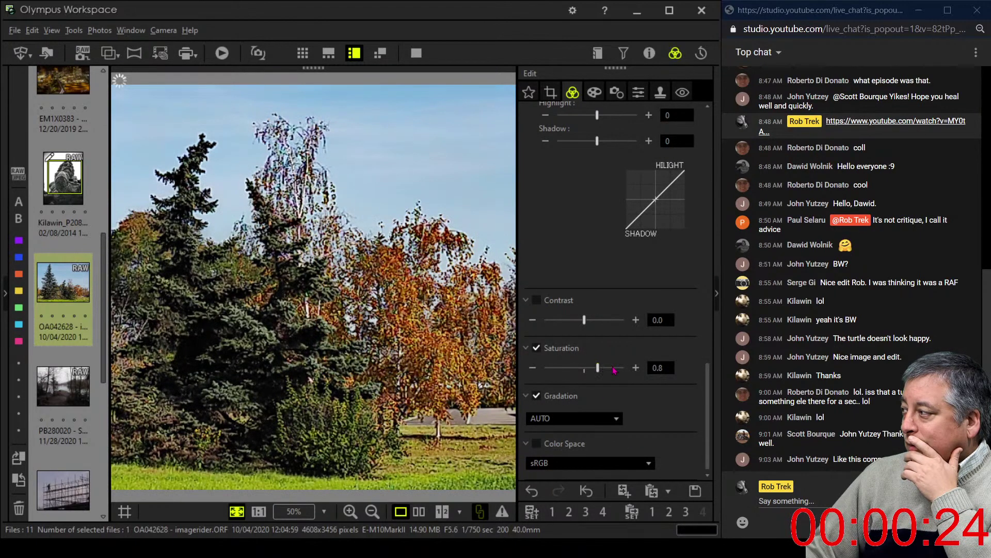
pyautogui.moveTo(710, 437); pyautogui.dragTo(722, 183)
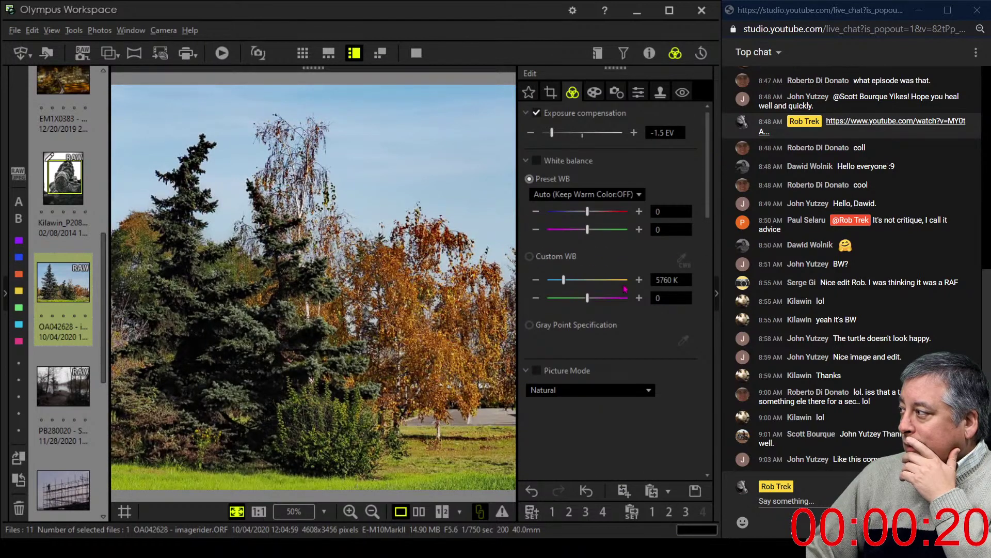
pyautogui.doubleClick(657, 280)
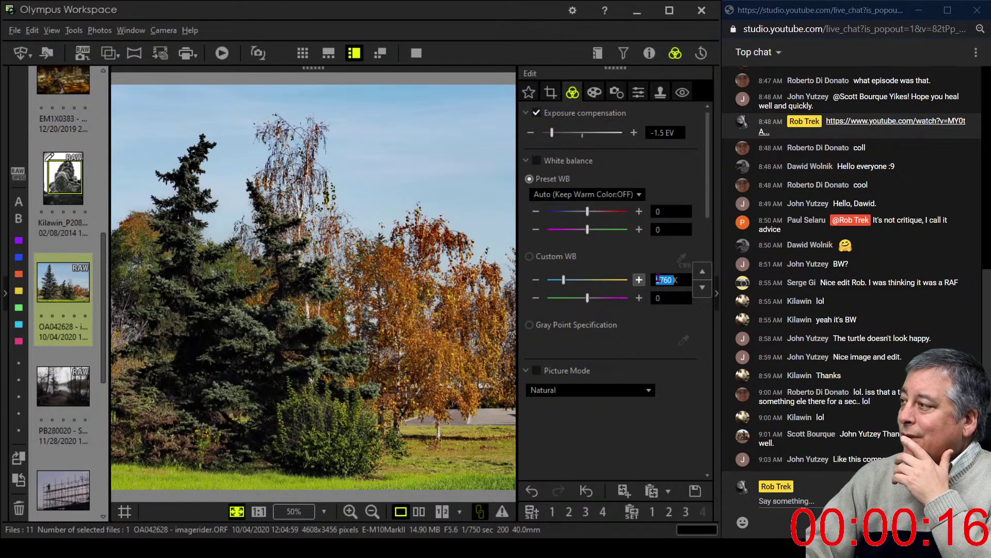
pyautogui.write('6')
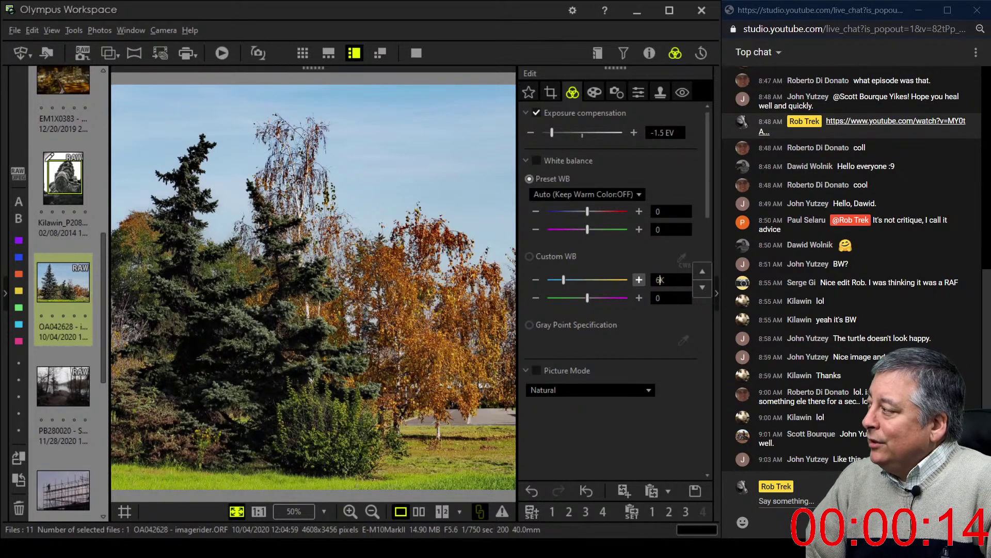
pyautogui.write('000')
pyautogui.press('Return')
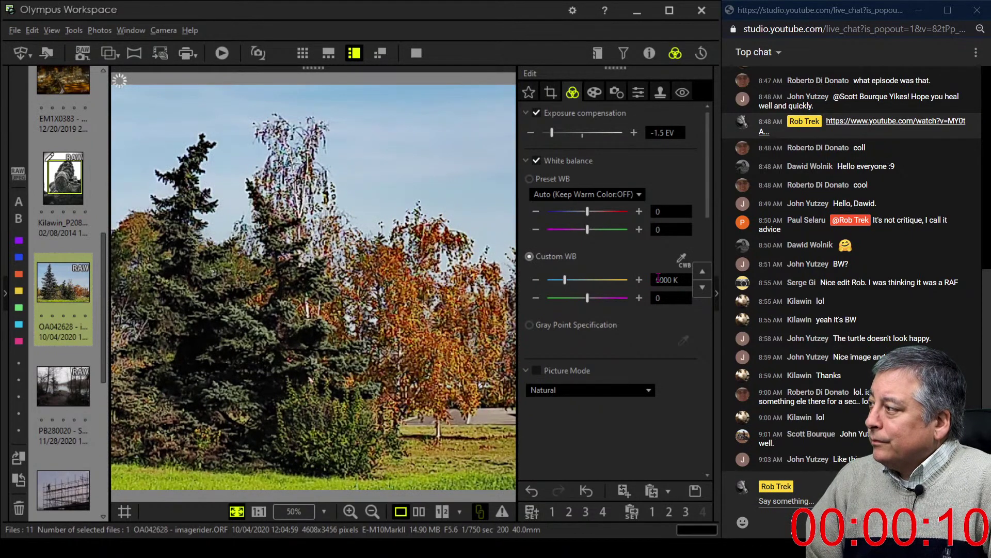
# - Apply the Soft Focus art filter to the autumn tree photo
pyautogui.click(595, 98)
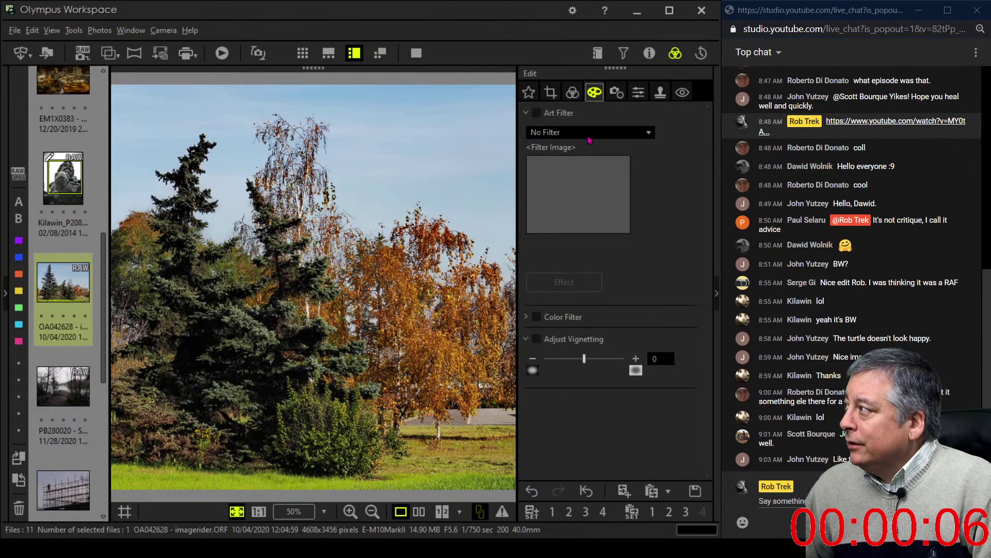
pyautogui.click(592, 133)
pyautogui.click(575, 186)
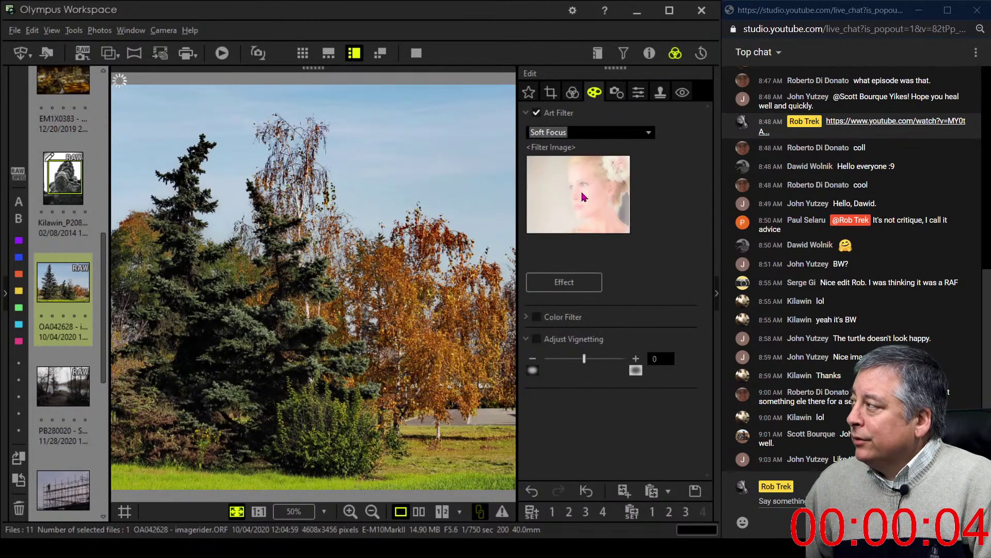
# - Reposition the two lower RGB tone curve points, shifting the lower-midtone point further toward the middle to reduce its lift
pyautogui.click(573, 91)
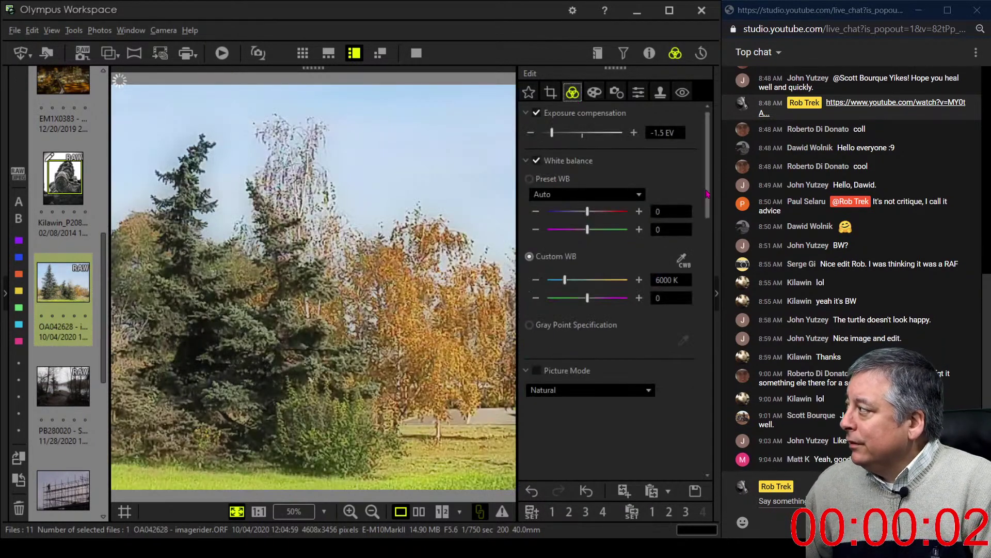
pyautogui.moveTo(708, 194); pyautogui.dragTo(714, 329)
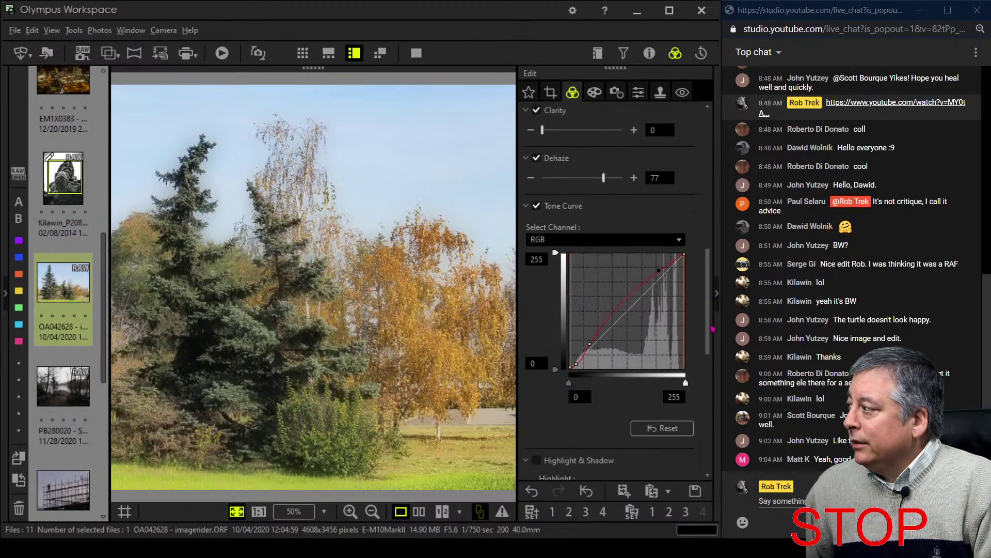
pyautogui.click(591, 343)
pyautogui.moveTo(578, 364); pyautogui.dragTo(604, 327)
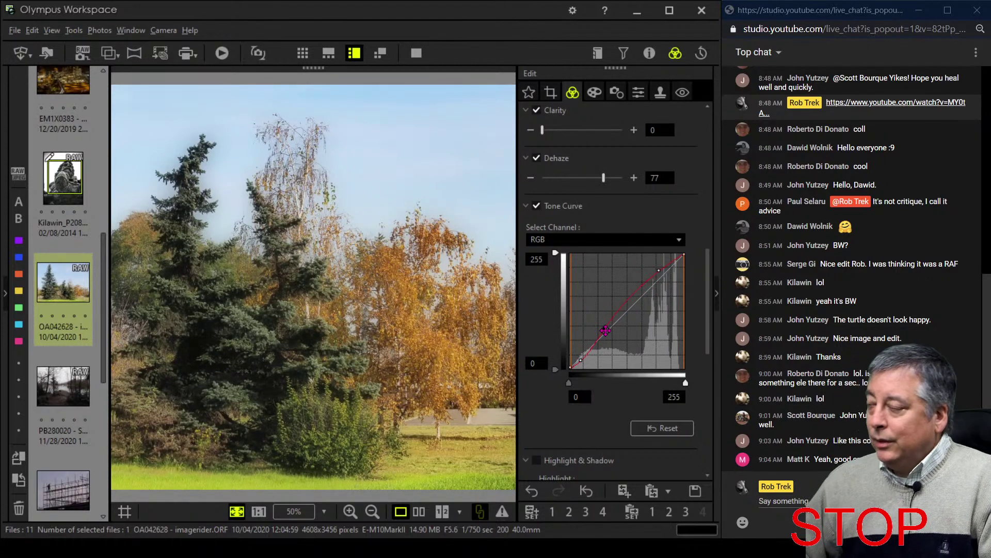
# - Set the vignetting adjustment to -5, compare the edit side by side with the original, and return to the single view
pyautogui.click(594, 92)
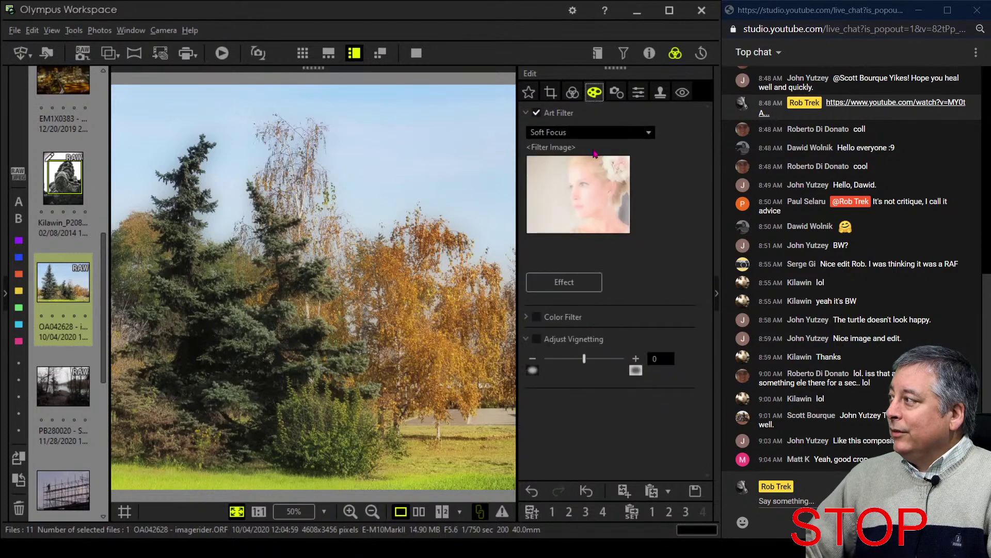
pyautogui.moveTo(582, 360); pyautogui.dragTo(577, 360)
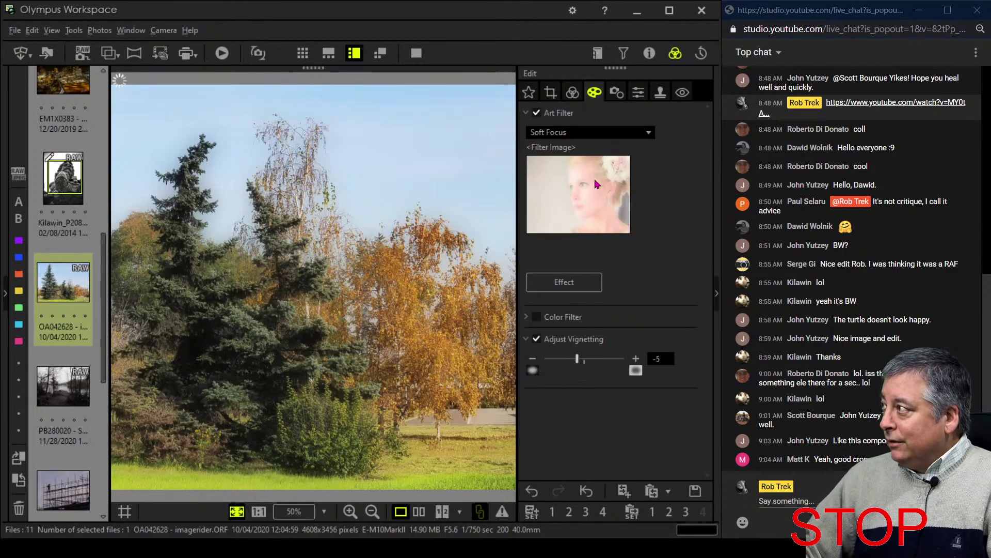
pyautogui.click(572, 94)
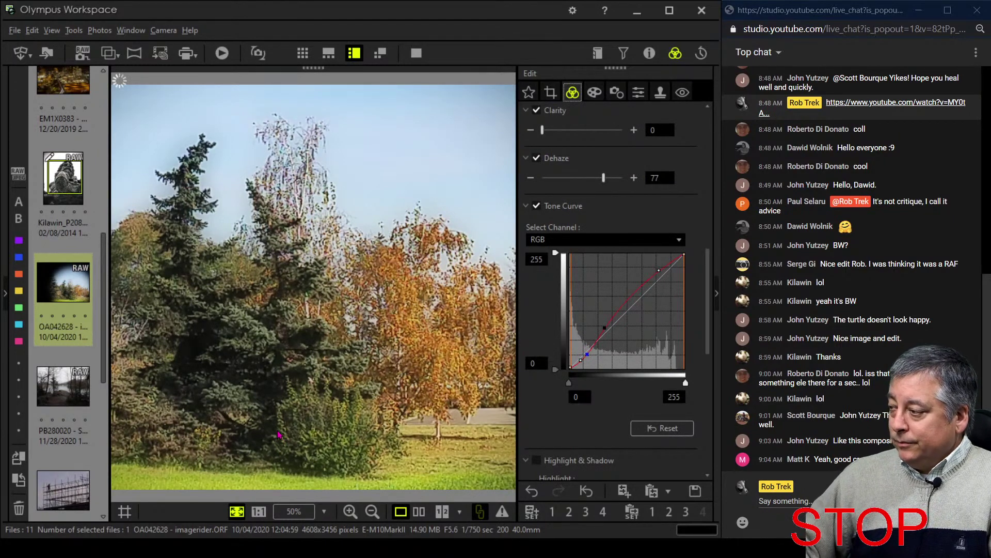
pyautogui.click(418, 512)
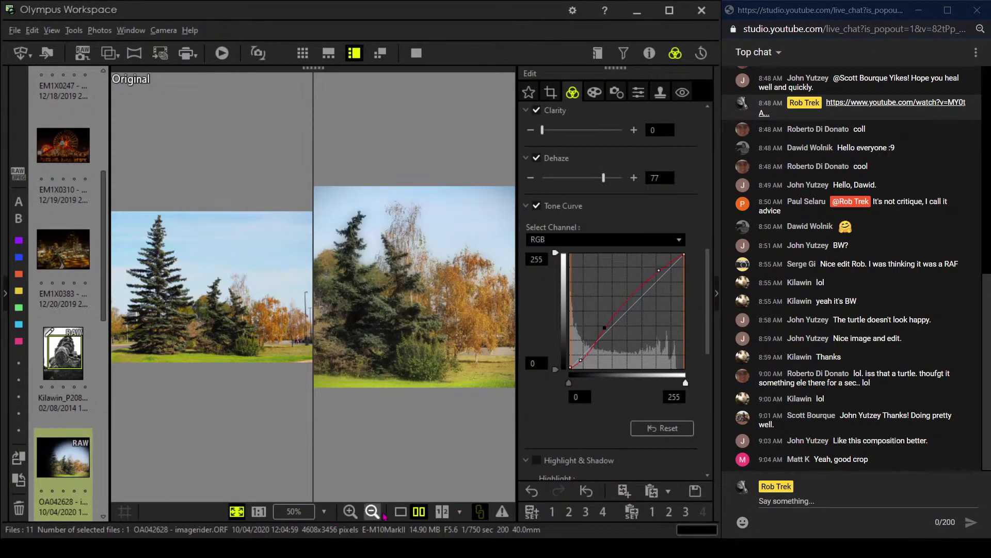
pyautogui.click(400, 511)
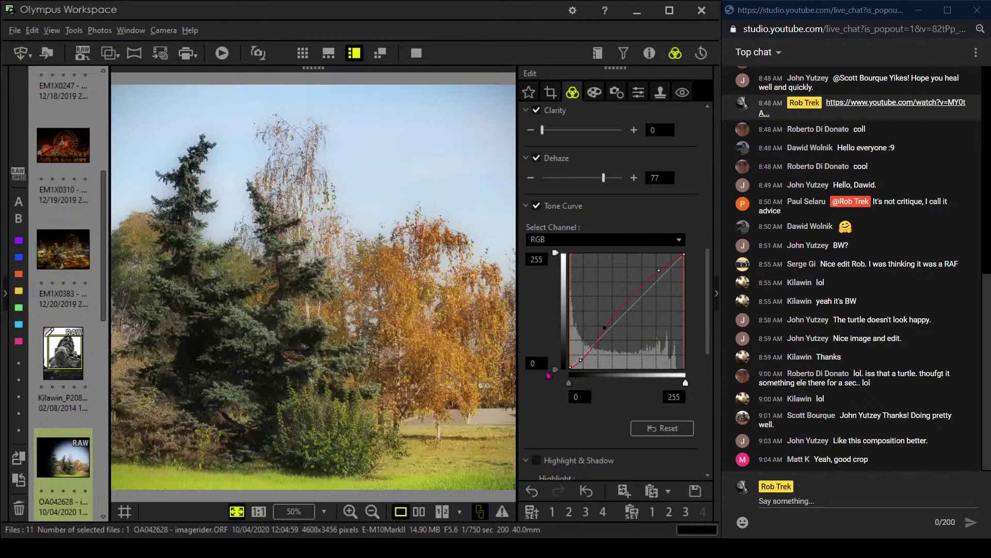
# - Shift the two lower RGB tone curve points to darken the shadows slightly, and check the Sharpness settings
pyautogui.moveTo(581, 360); pyautogui.dragTo(584, 360)
pyautogui.moveTo(604, 329); pyautogui.dragTo(610, 329)
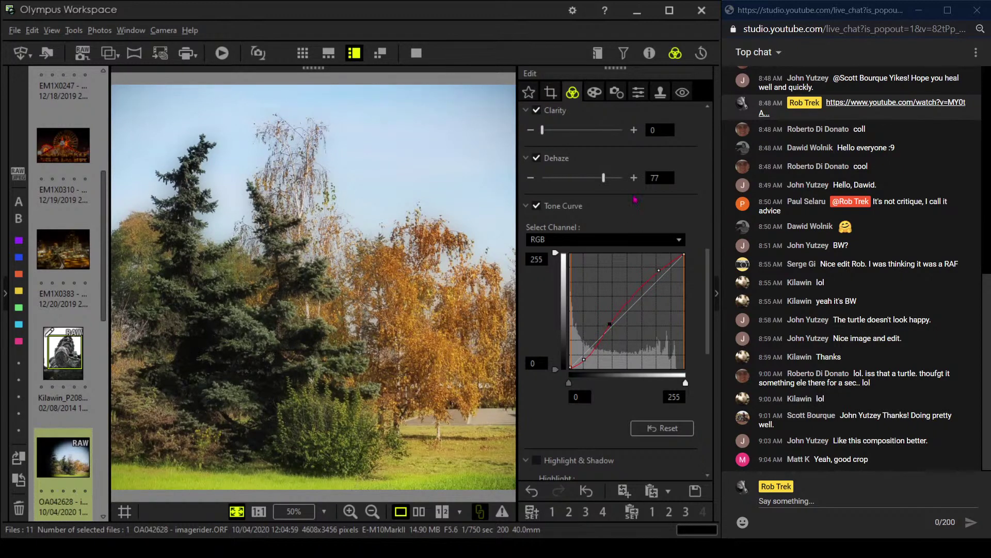
pyautogui.click(639, 92)
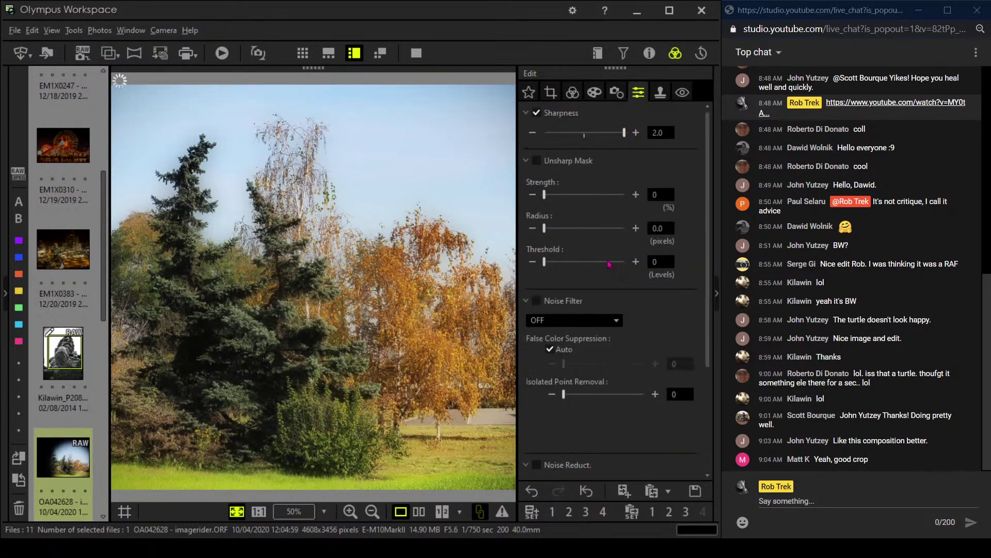
pyautogui.click(572, 92)
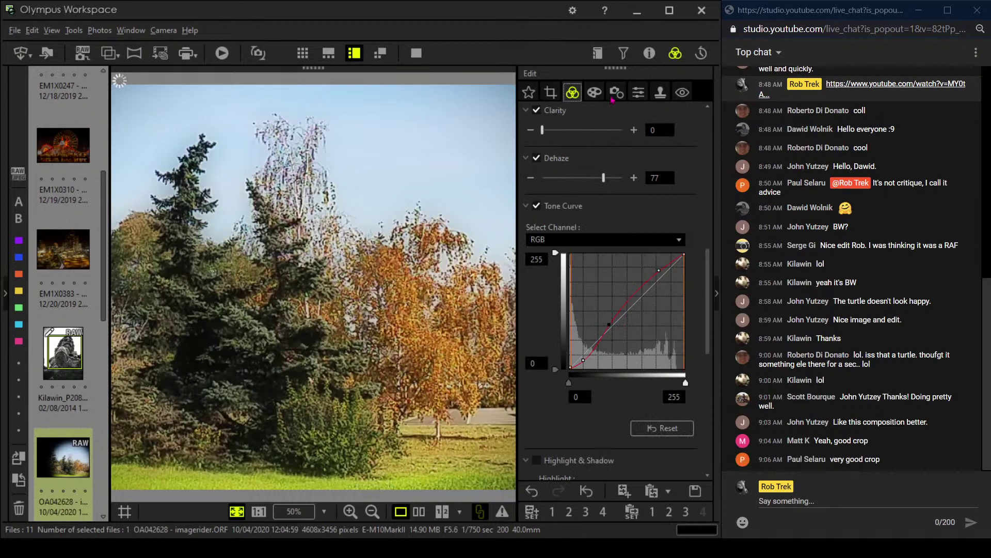
pyautogui.click(638, 92)
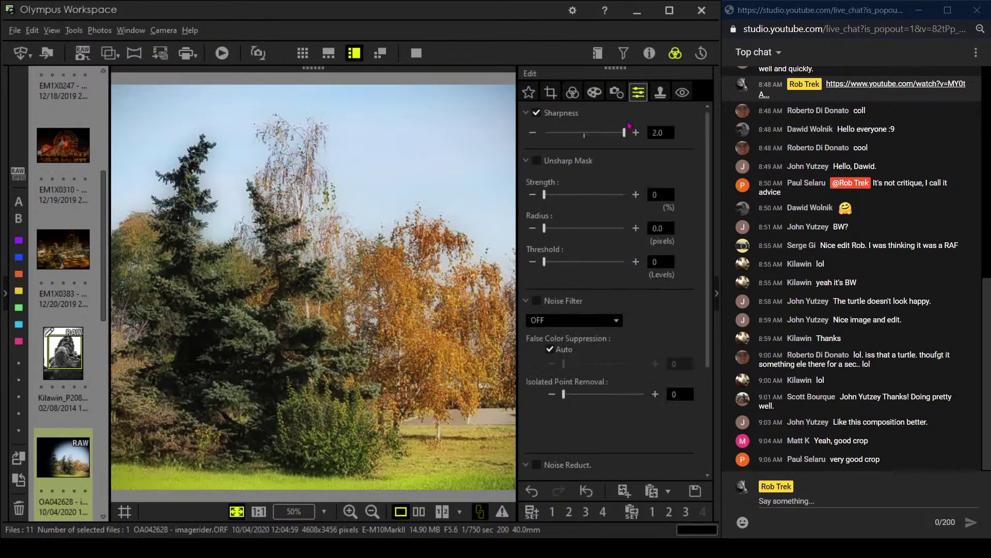
pyautogui.click(574, 95)
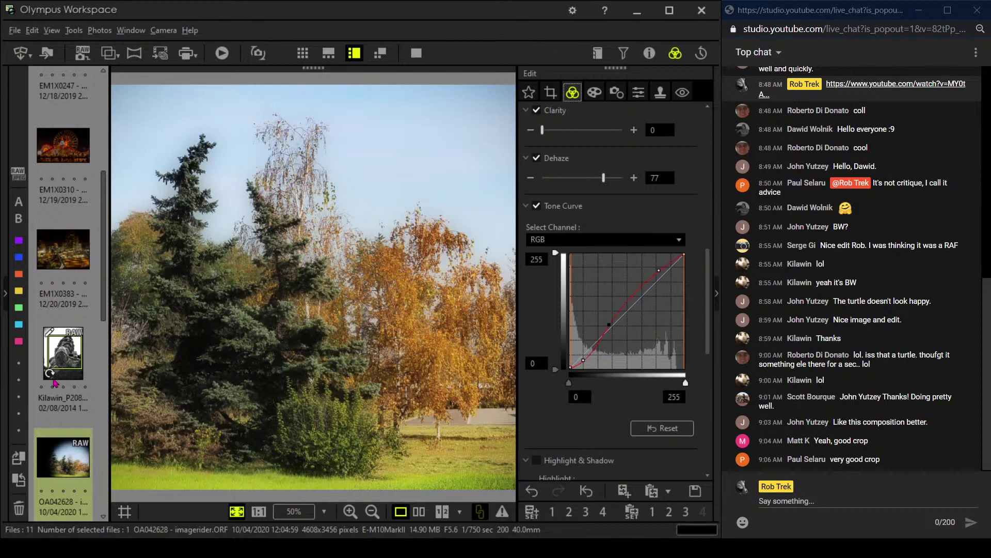
# - Open the lake photo PB280020 seen through bare trees and review its camera and exposure details
pyautogui.scroll(-3, 72, 398)
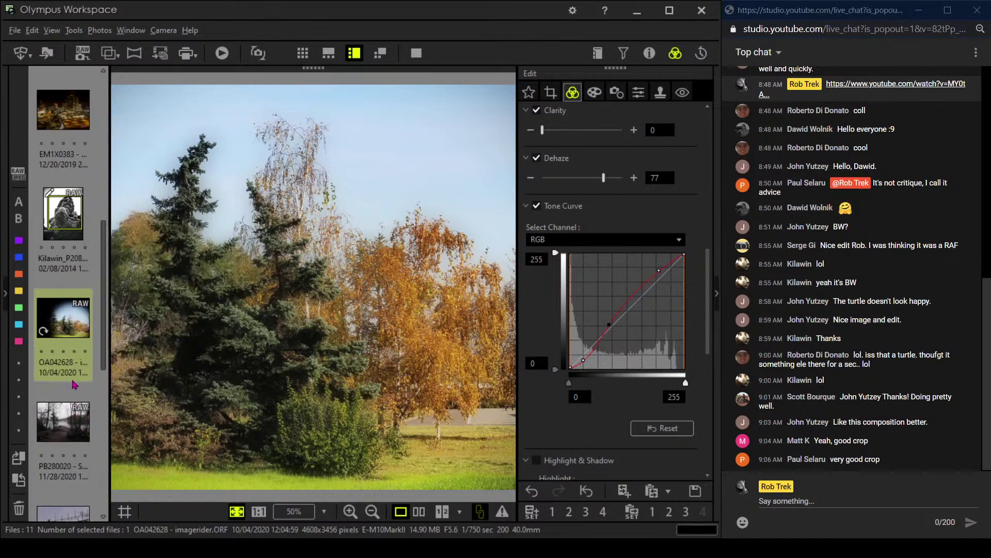
pyautogui.click(66, 423)
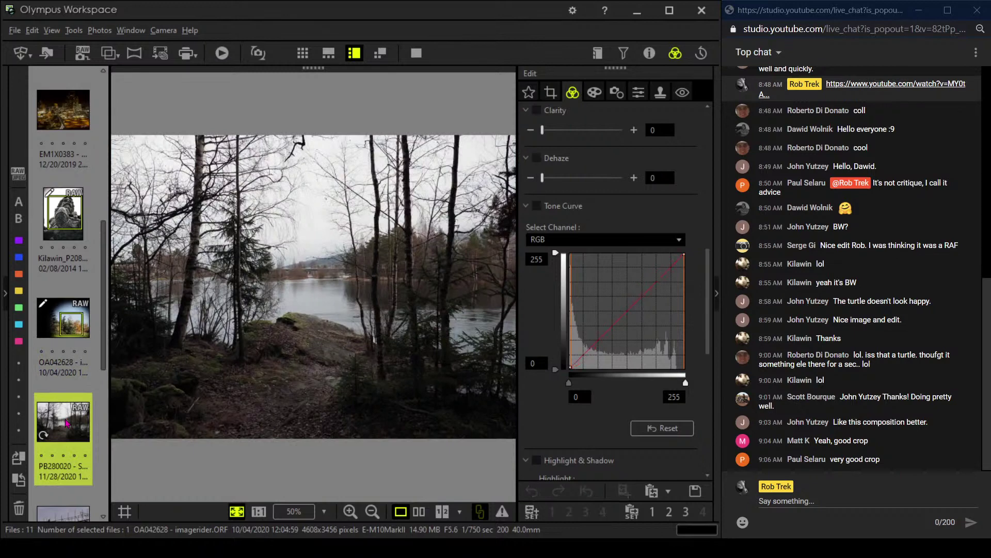
pyautogui.moveTo(67, 423)
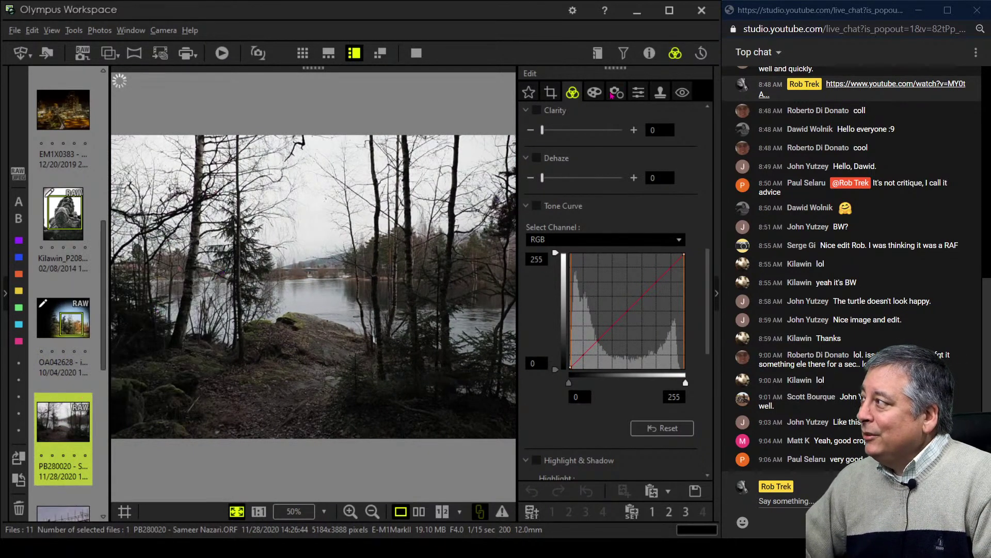
pyautogui.click(649, 52)
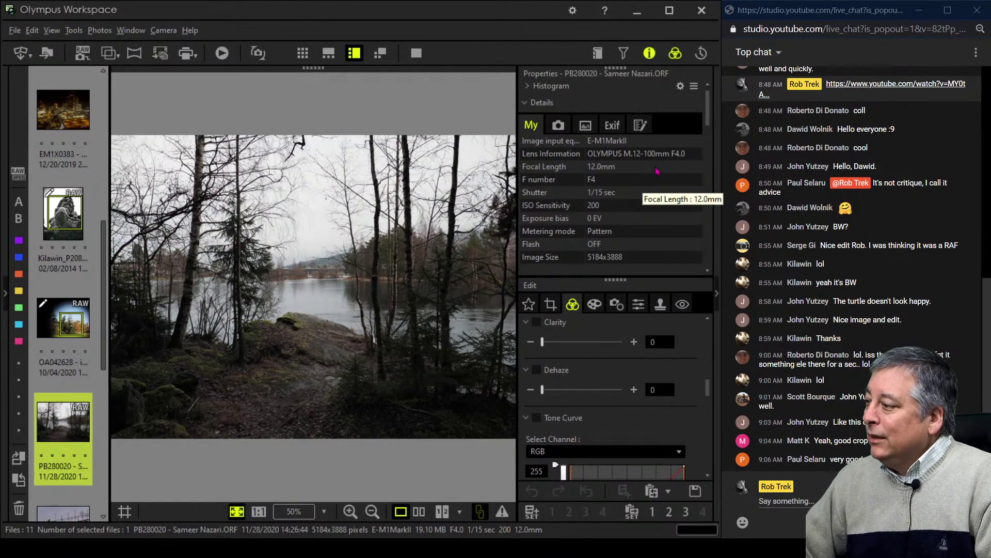
pyautogui.click(649, 53)
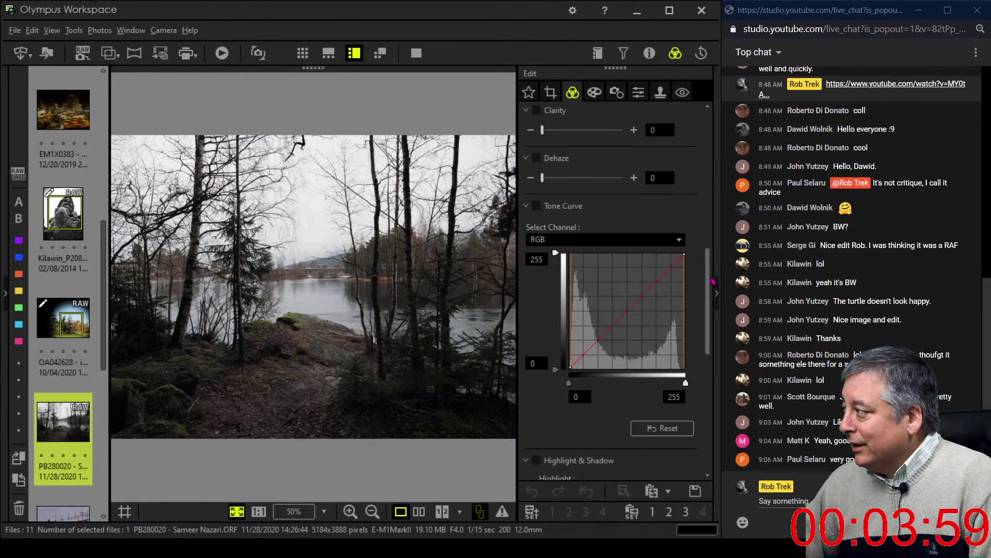
# - Set the lake photo's Gradation to AUTO
pyautogui.moveTo(708, 297); pyautogui.dragTo(690, 428)
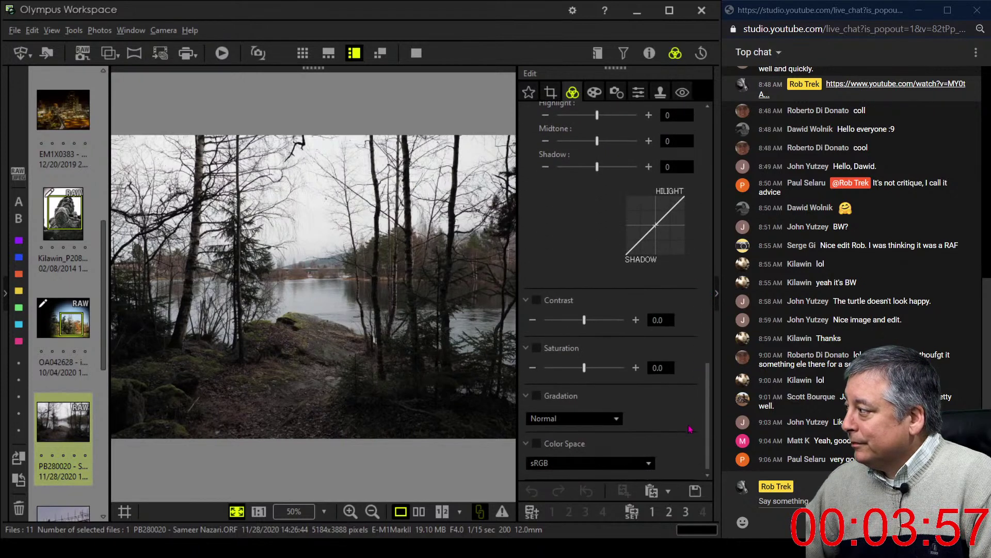
pyautogui.click(567, 420)
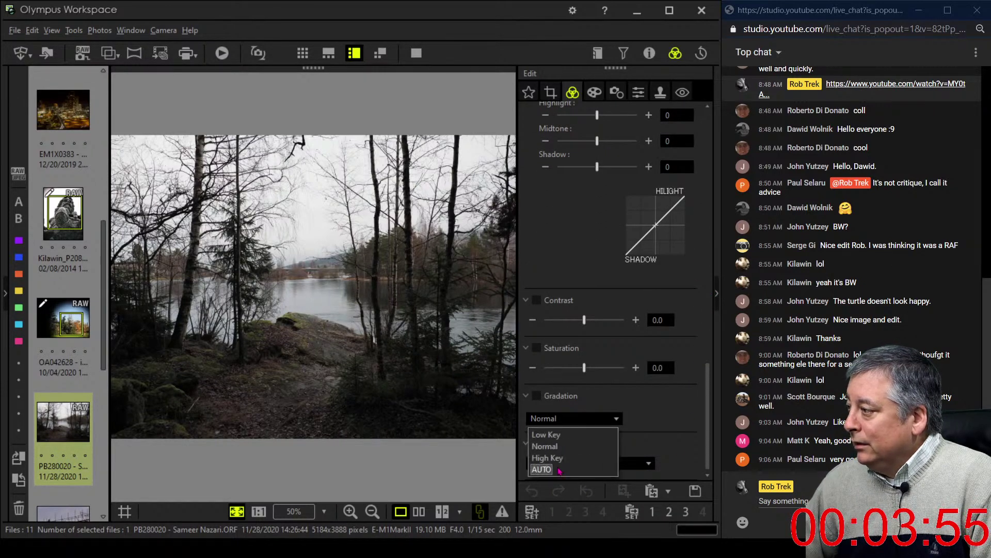
pyautogui.click(542, 470)
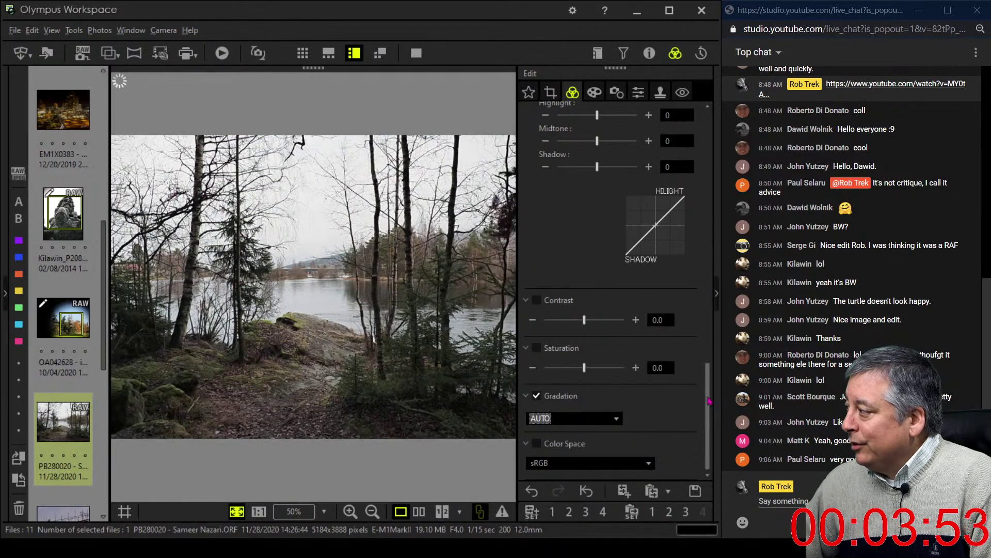
# - Apply the Pop Art art filter to the lake photo and set Sharpness to 2.0
pyautogui.moveTo(709, 412); pyautogui.dragTo(708, 395)
pyautogui.scroll(8, 664, 152)
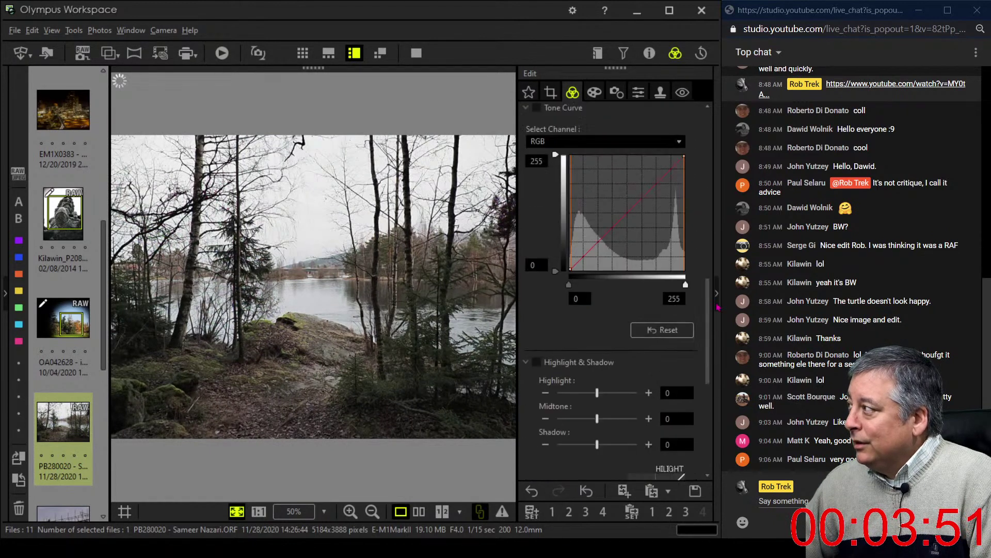
pyautogui.click(597, 95)
pyautogui.click(591, 132)
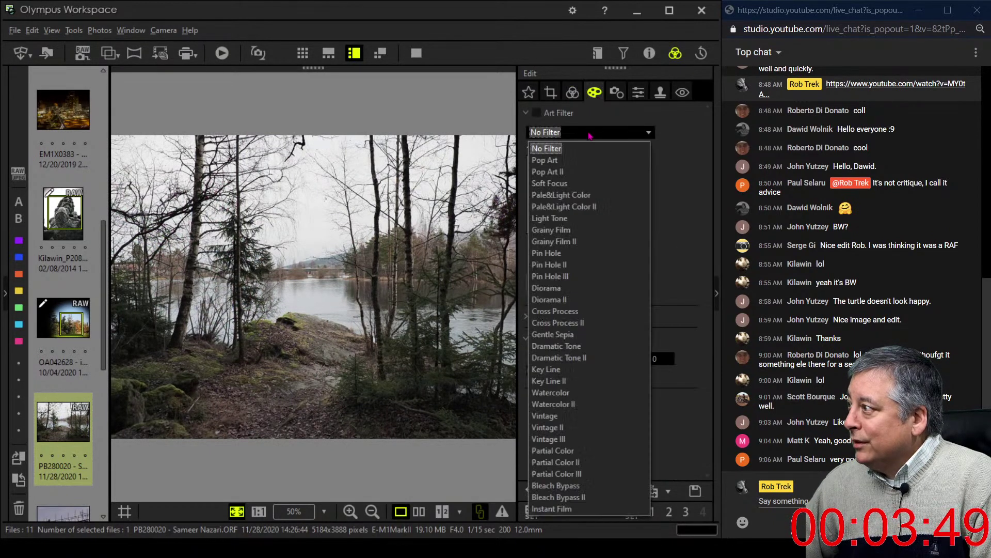
pyautogui.click(582, 161)
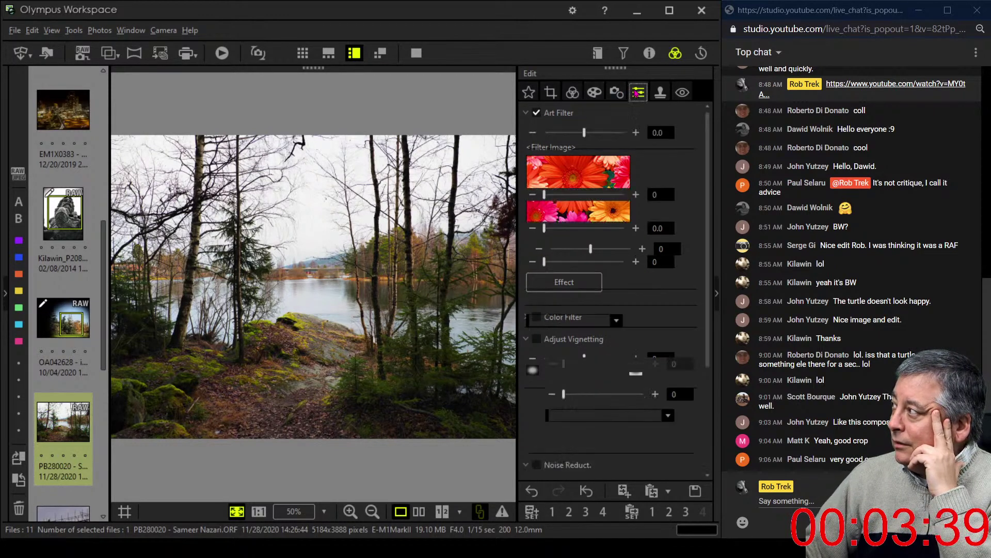
pyautogui.click(639, 92)
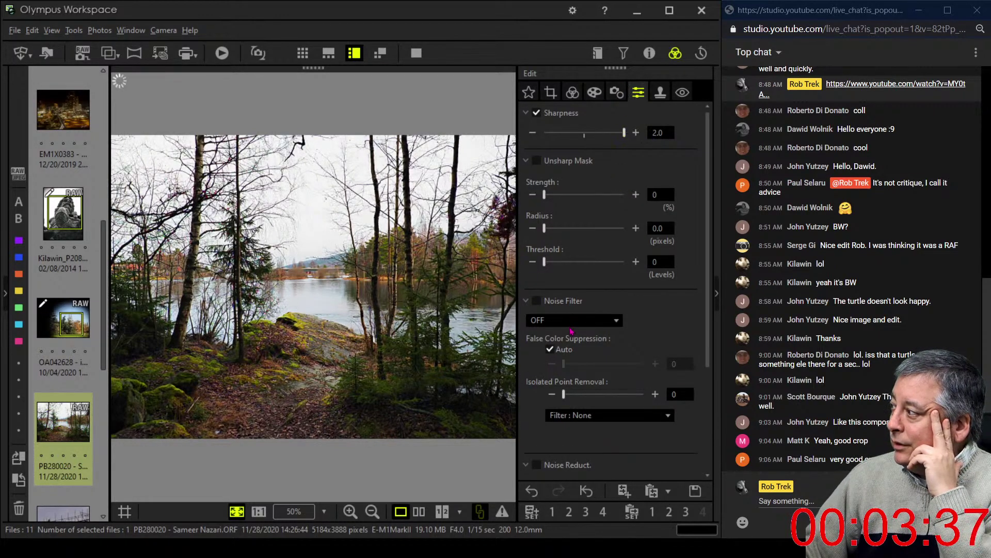
# - Review the available Picture Mode options without changing the mode, and collapse that section
pyautogui.click(572, 93)
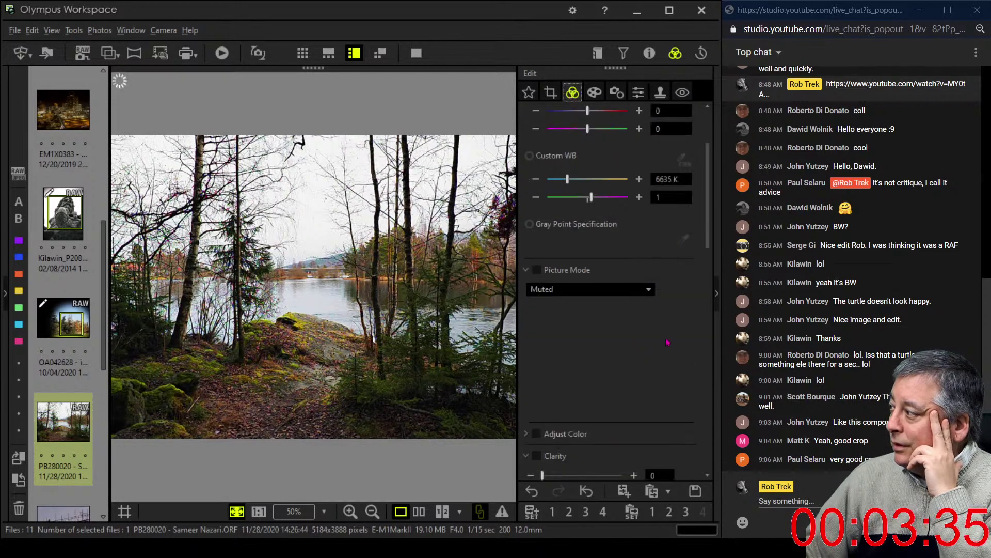
pyautogui.click(620, 290)
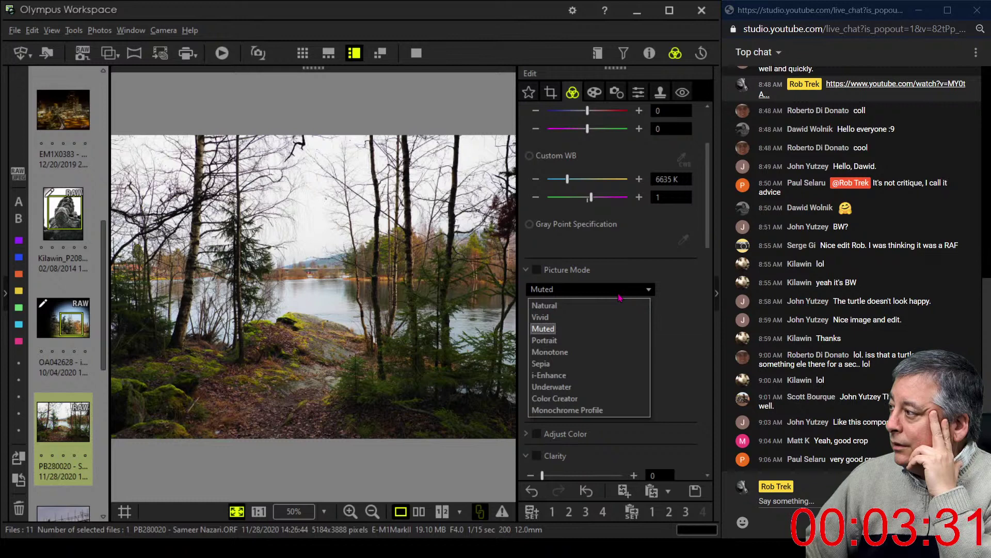
pyautogui.click(633, 269)
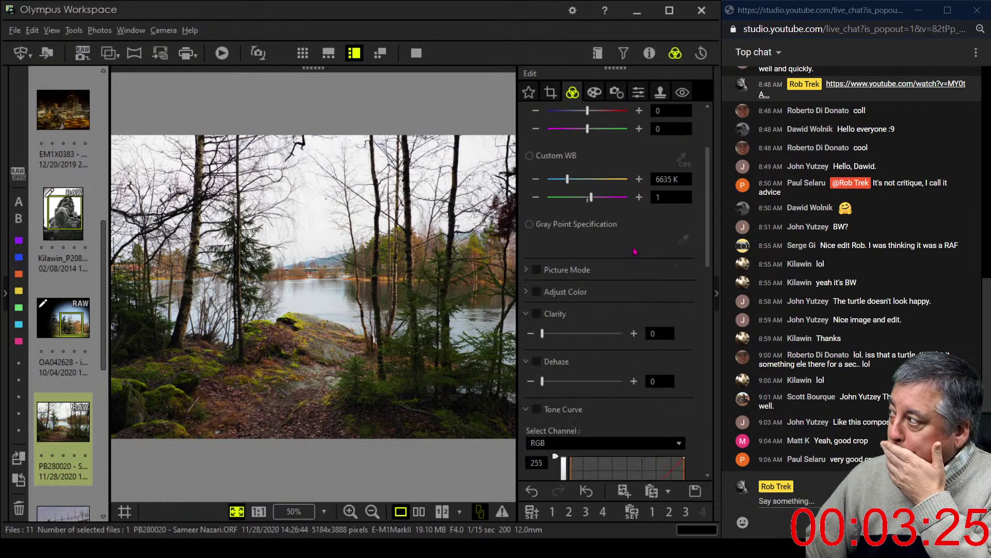
# - Set the lake photo's custom white balance temperature to 6800 K
pyautogui.click(659, 179)
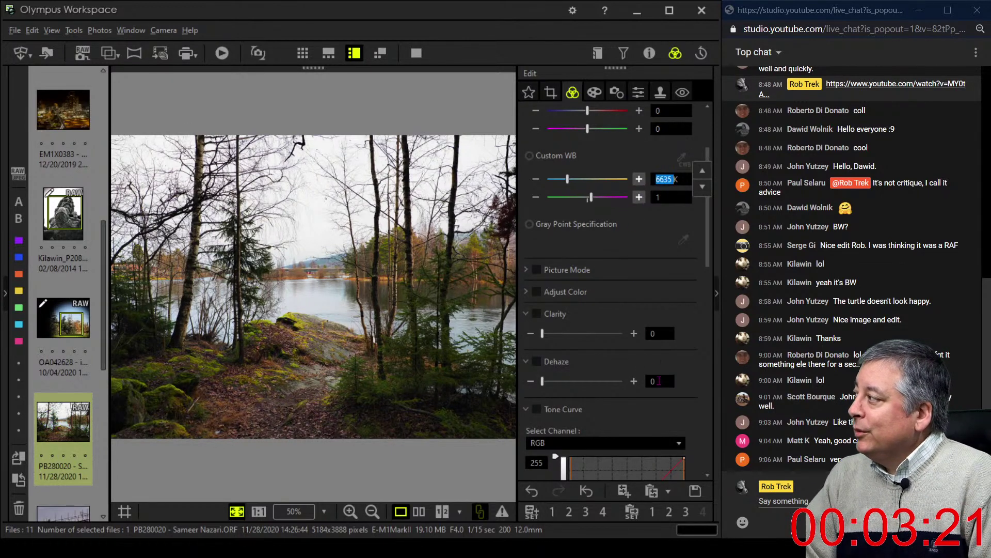
pyautogui.write('5800')
pyautogui.press('Return')
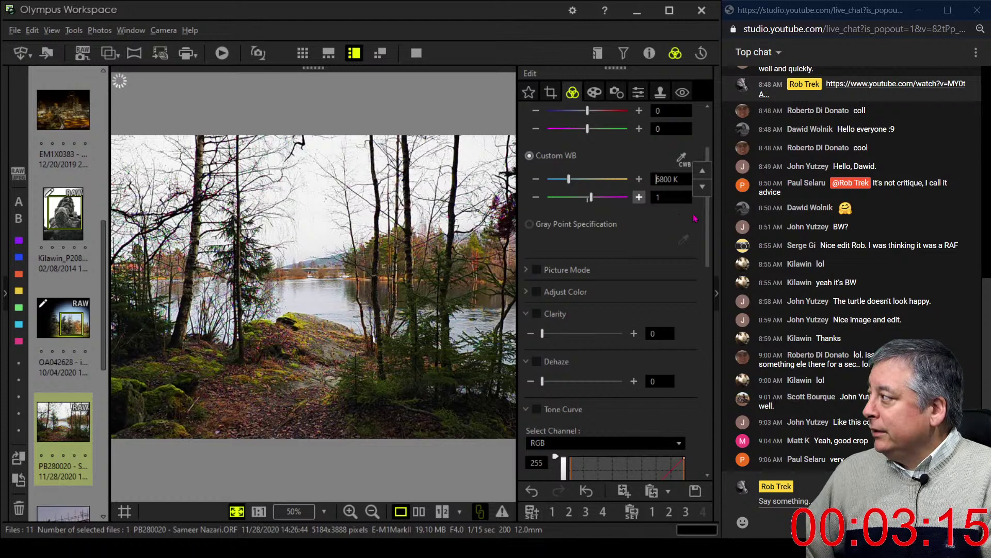
# - Try exposure compensation at -1.0 EV and -2.0 EV on the lake photo, and return it to 0.0 EV
pyautogui.scroll(3, 708, 220)
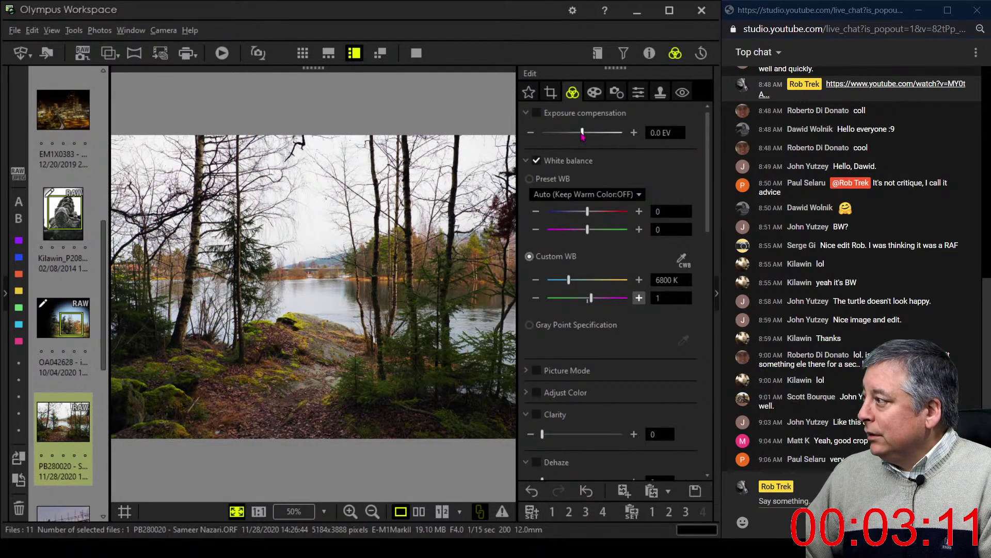
pyautogui.moveTo(583, 133); pyautogui.dragTo(563, 134)
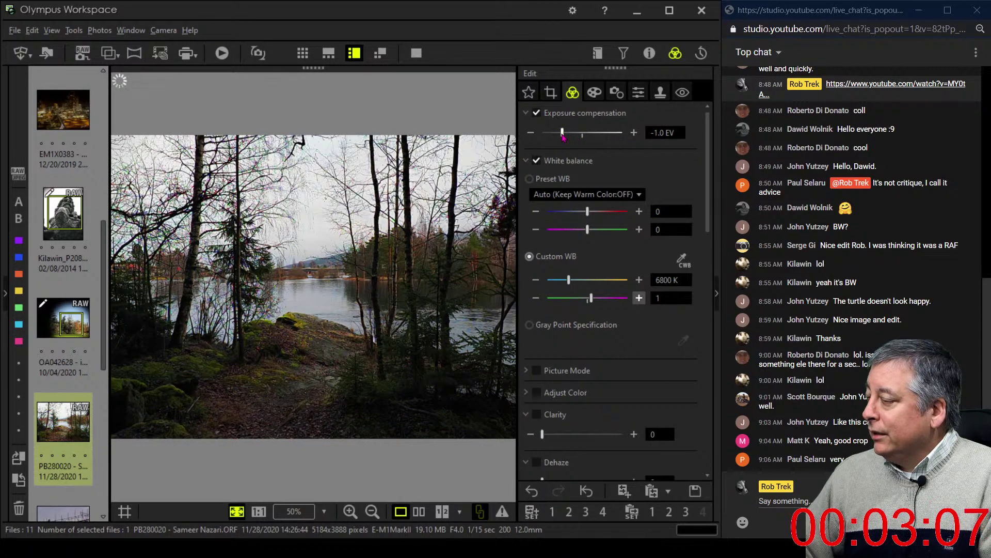
pyautogui.moveTo(562, 133); pyautogui.dragTo(540, 136)
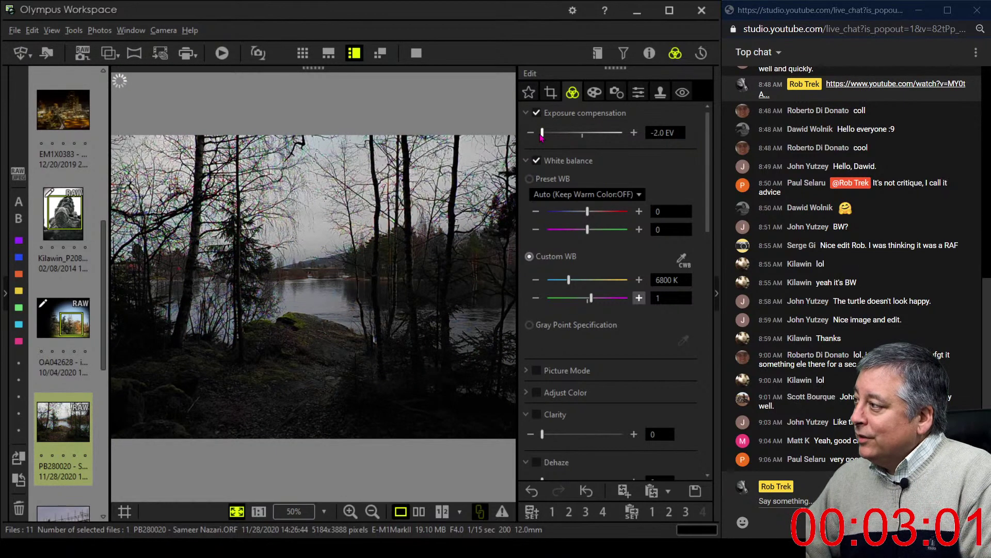
pyautogui.moveTo(542, 137); pyautogui.dragTo(586, 140)
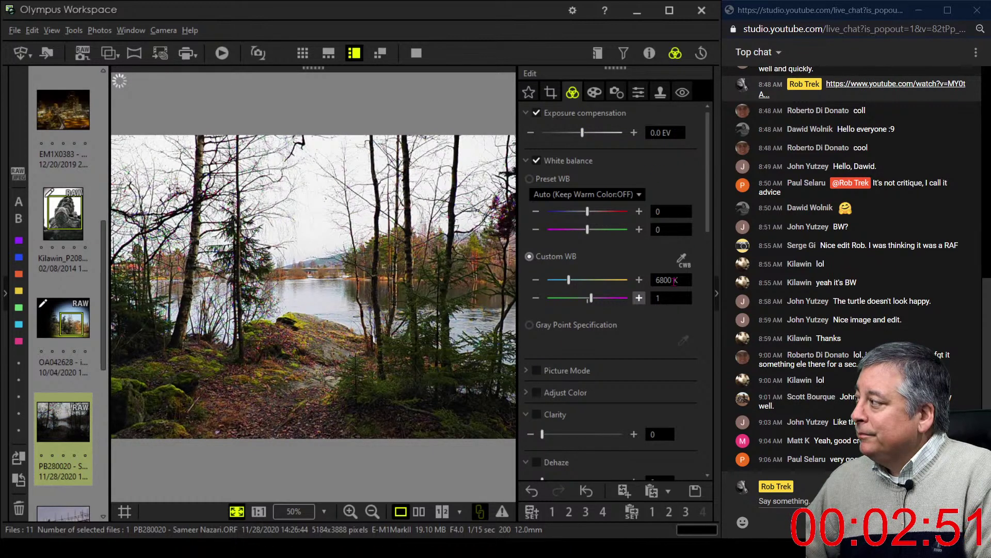
# - Warm the lake photo by setting its custom white balance temperature to 7000 K
pyautogui.click(660, 279)
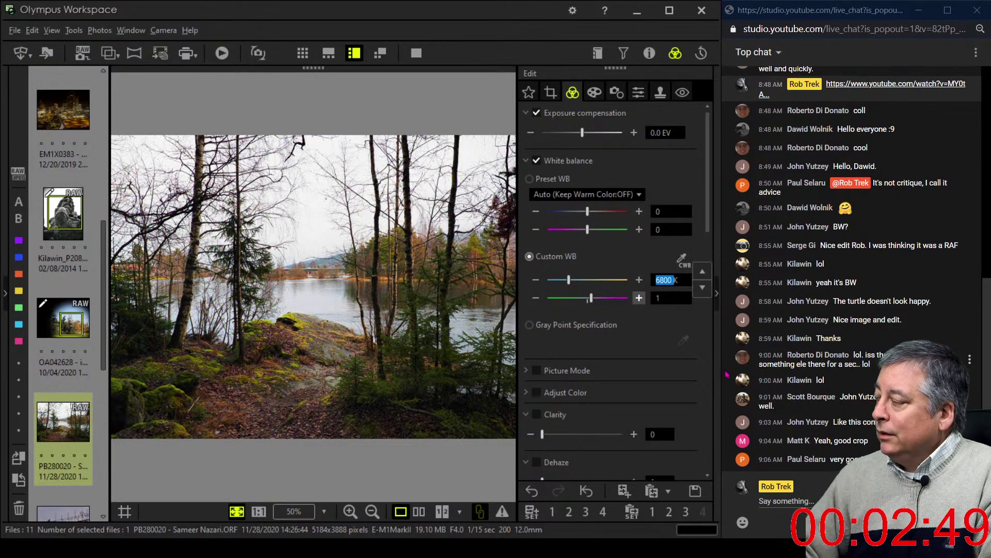
pyautogui.write('7000')
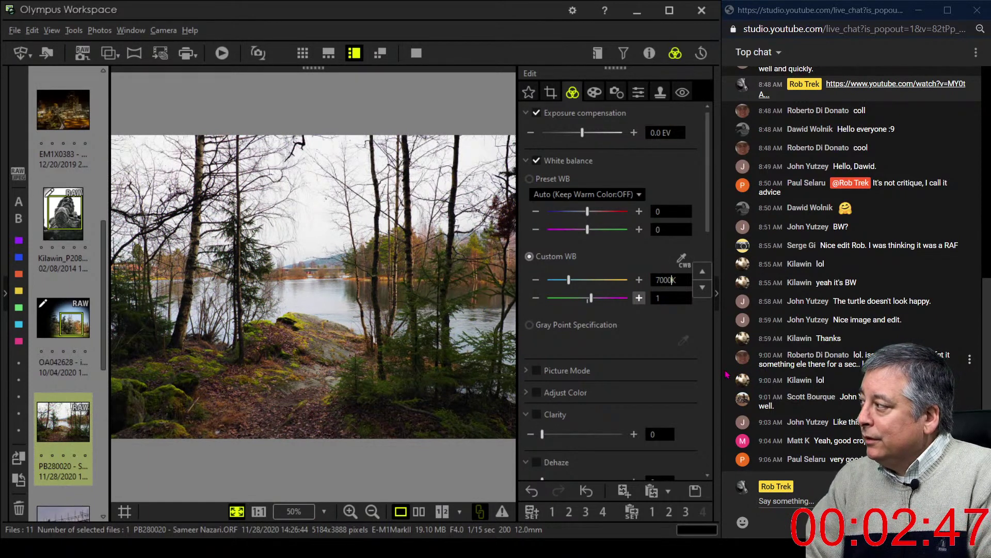
pyautogui.press('Return')
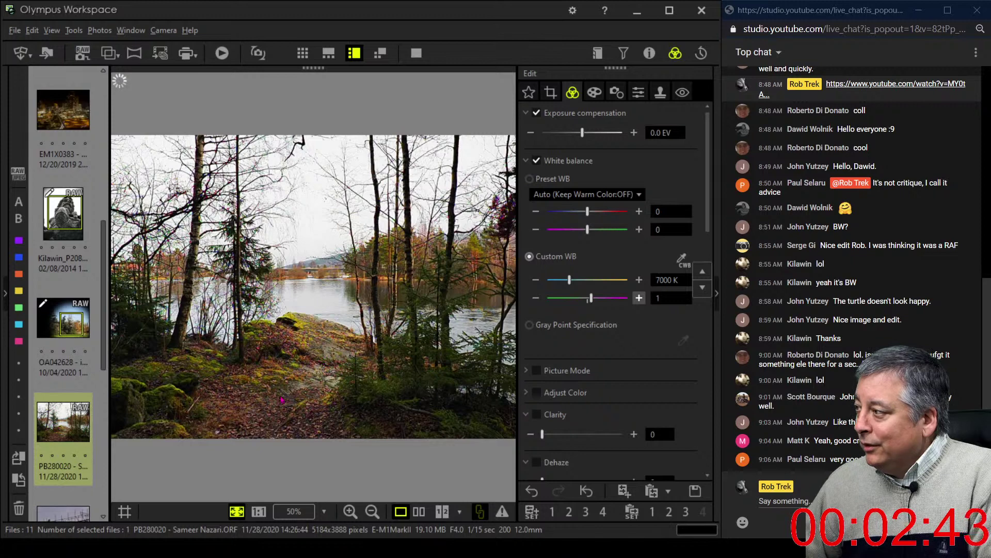
# - Set the crop's tilt adjustment to 0.1 and its aspect ratio to 16:9
pyautogui.click(551, 93)
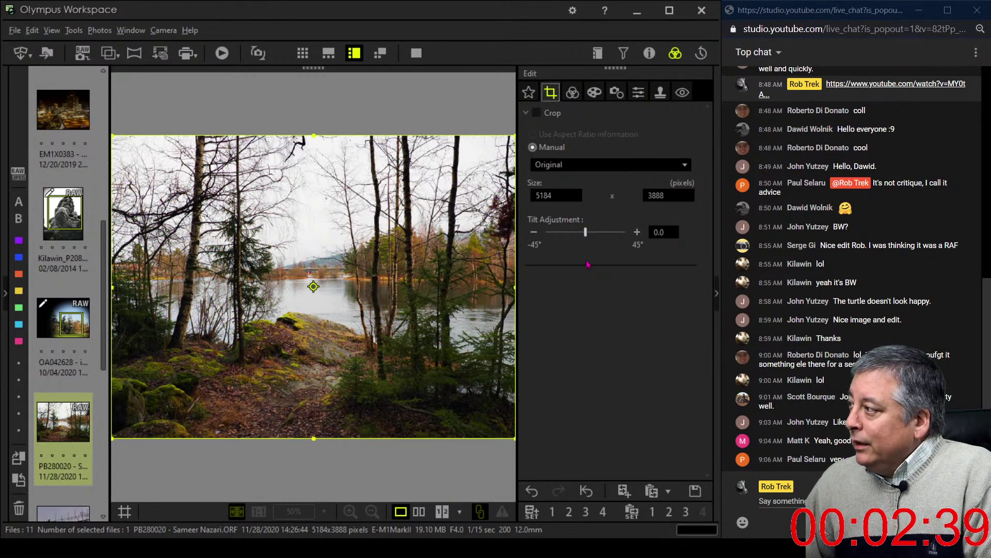
pyautogui.click(637, 232)
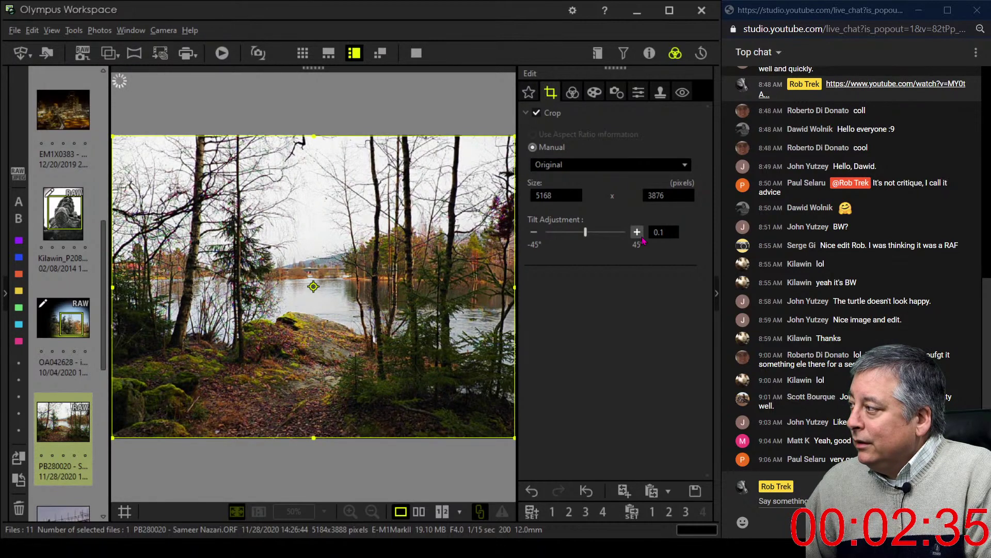
pyautogui.click(609, 165)
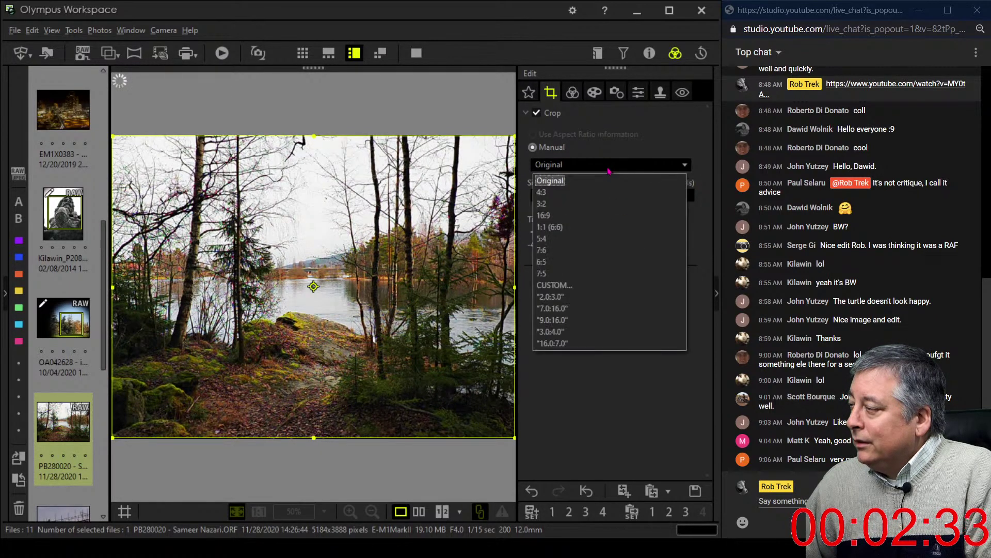
pyautogui.click(595, 217)
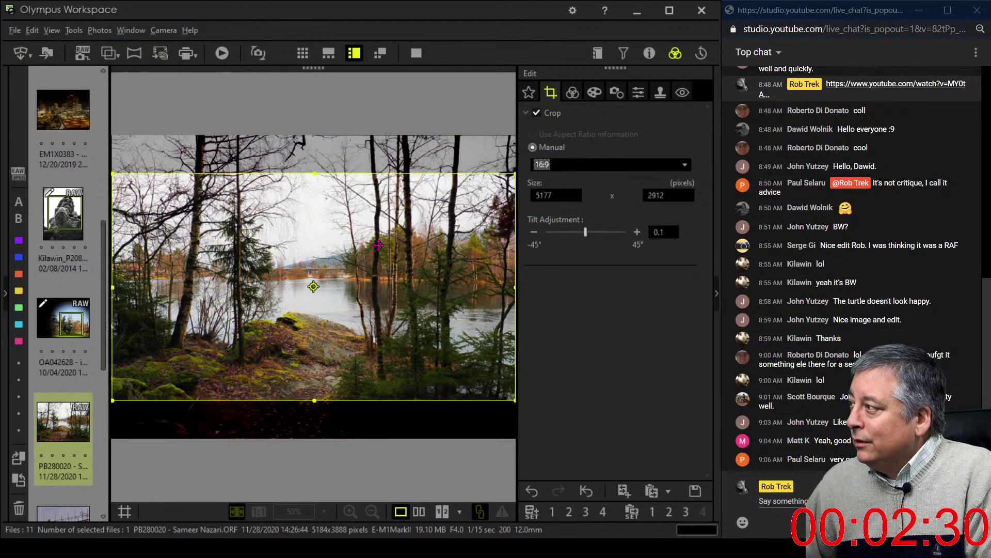
# - Switch the 16:9 crop frame between portrait and landscape orientations, ending on a landscape frame of 3888 x 2182 pixels
pyautogui.click(314, 285)
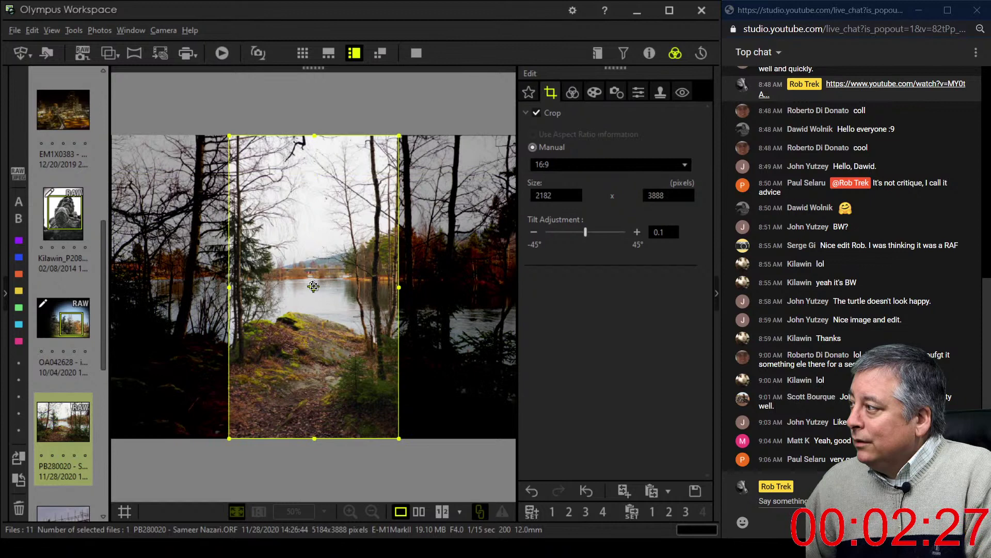
pyautogui.click(314, 285)
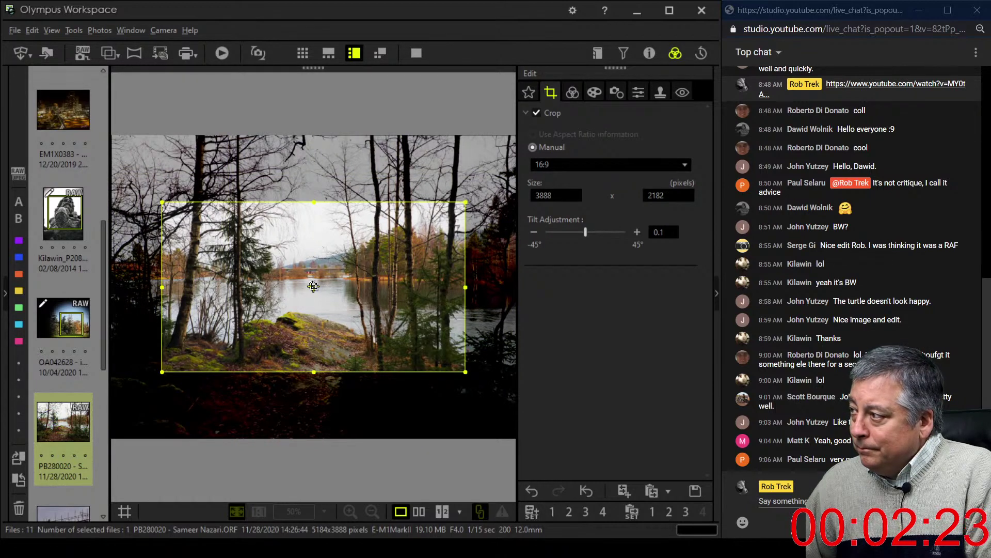
pyautogui.click(313, 285)
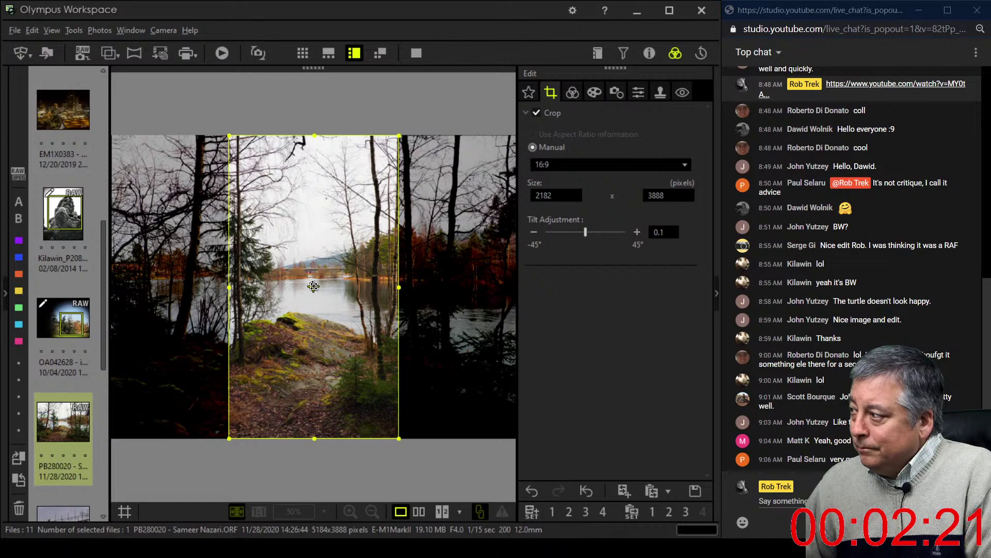
pyautogui.click(313, 286)
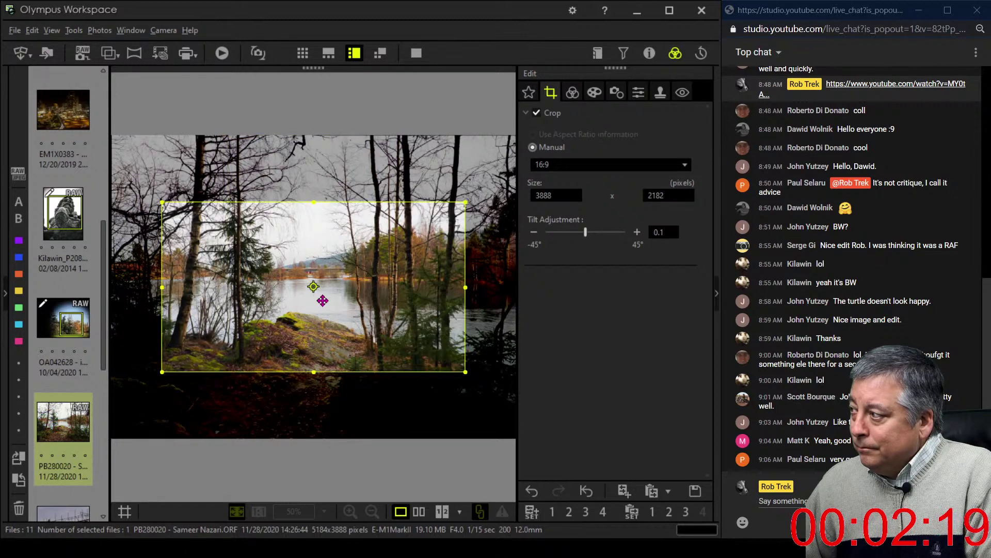
# - Move the landscape crop frame down over the lake and rocky foreground, try the portrait orientation again, and preview the landscape crop
pyautogui.moveTo(316, 290); pyautogui.dragTo(325, 314)
pyautogui.click(330, 315)
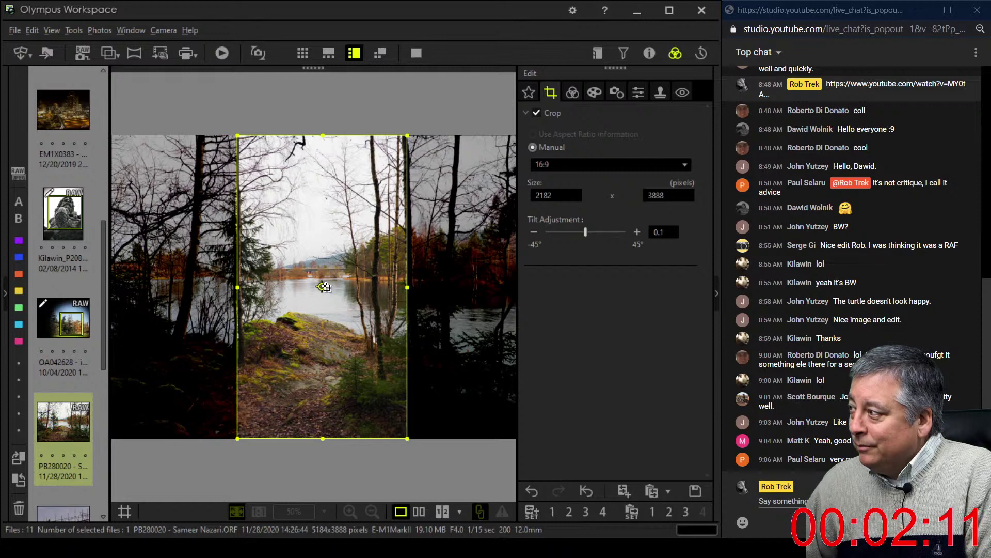
pyautogui.click(359, 299)
pyautogui.moveTo(379, 332); pyautogui.dragTo(373, 354)
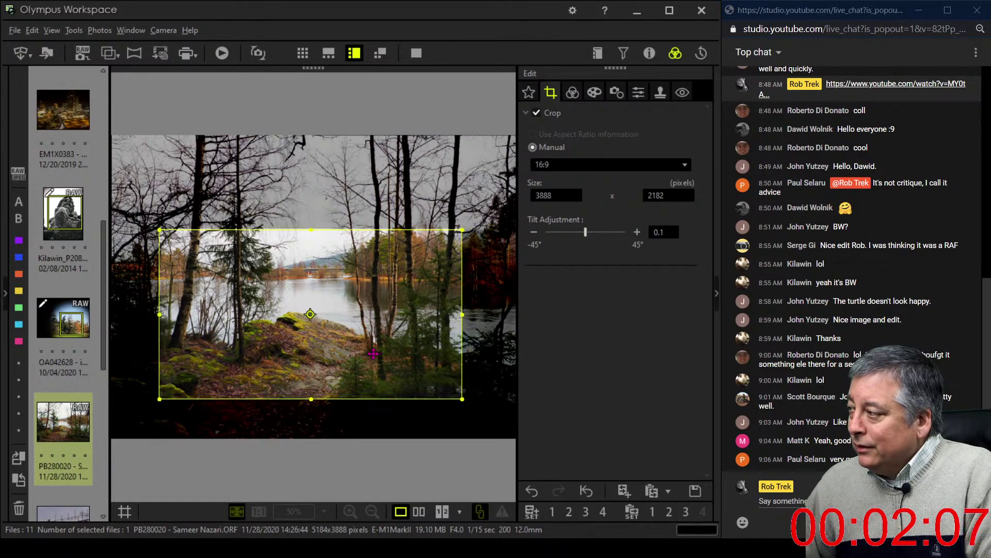
pyautogui.moveTo(373, 354); pyautogui.dragTo(362, 355)
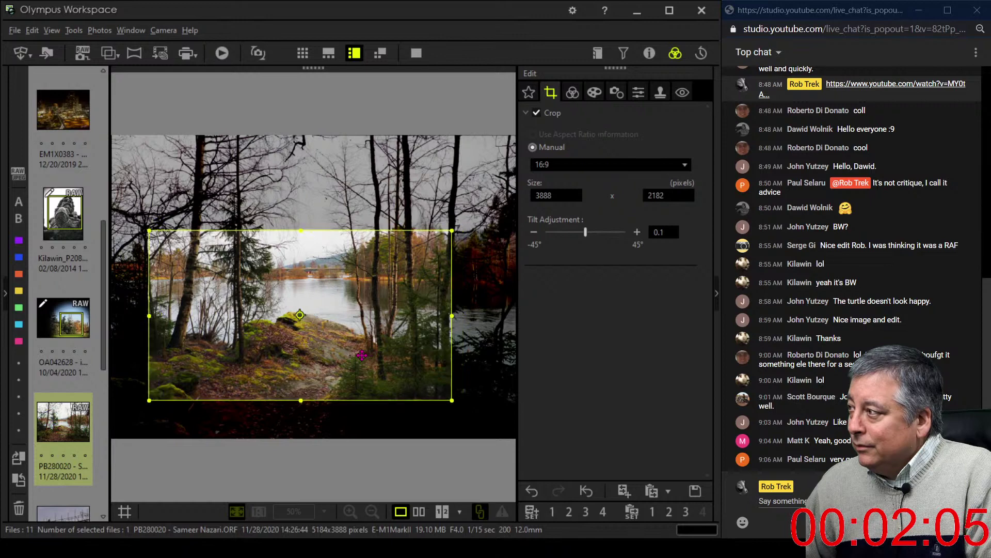
pyautogui.click(572, 92)
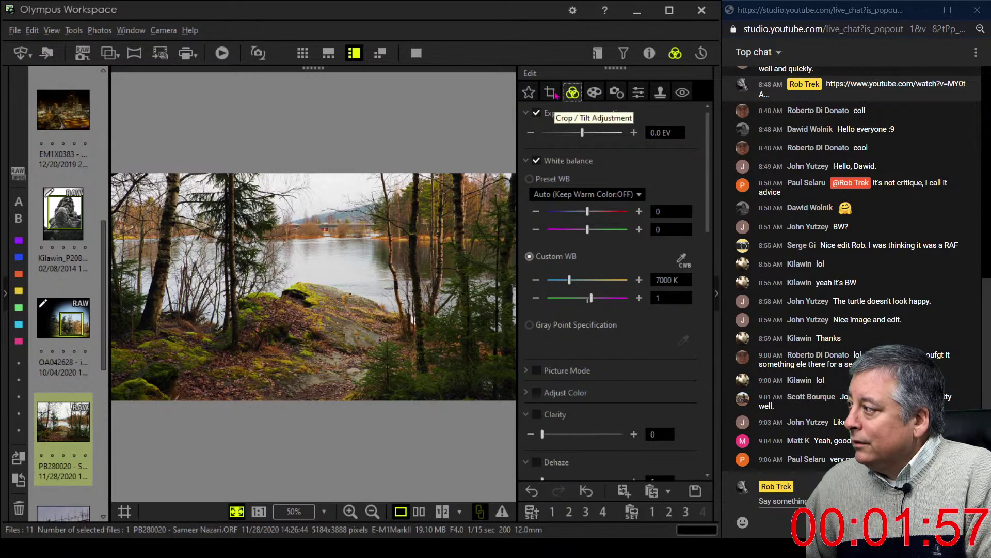
# - Enlarge the crop to 4187 x 2354 pixels over the photo's lower-left area, preview the result, and reopen the crop for adjustment
pyautogui.click(555, 95)
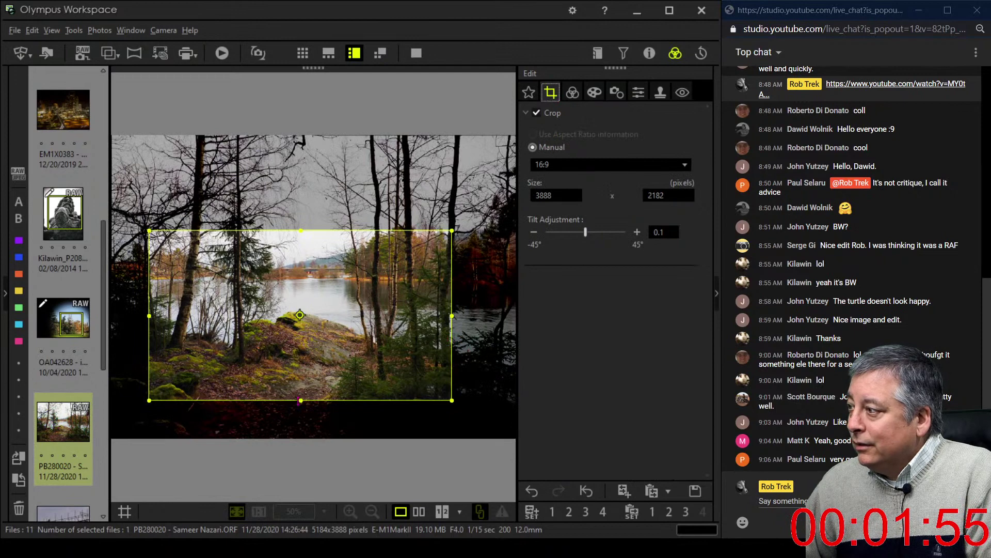
pyautogui.moveTo(300, 398); pyautogui.dragTo(301, 406)
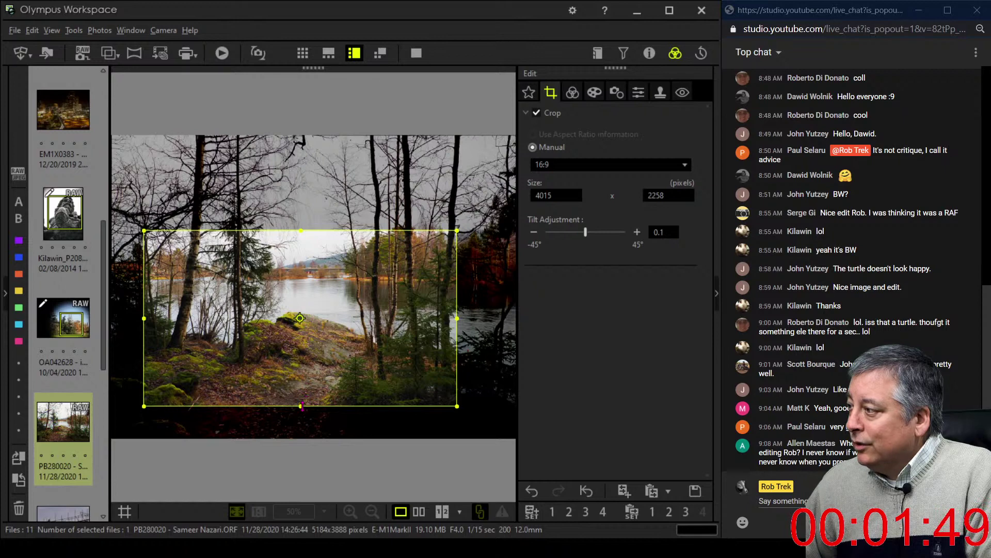
pyautogui.moveTo(303, 405); pyautogui.dragTo(286, 373)
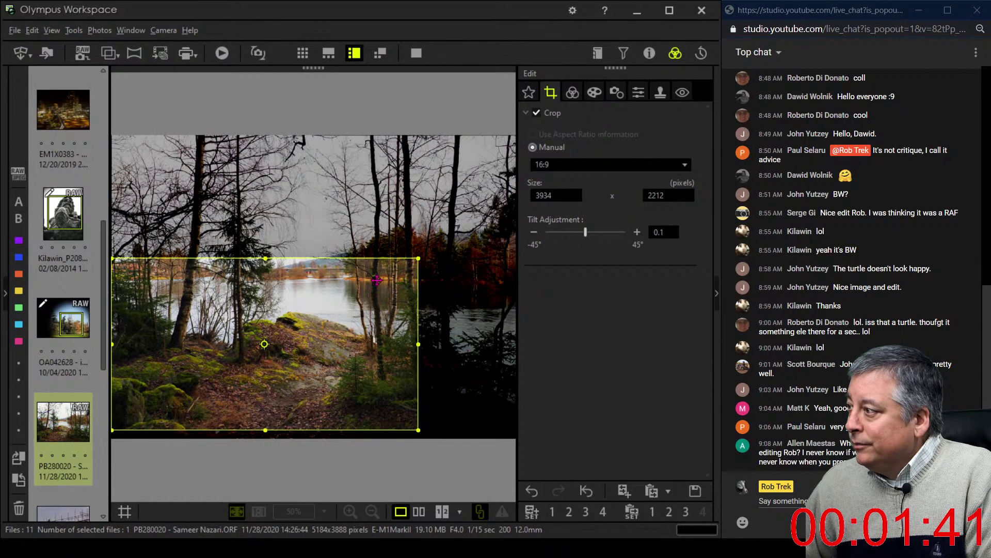
pyautogui.moveTo(347, 314); pyautogui.dragTo(369, 295)
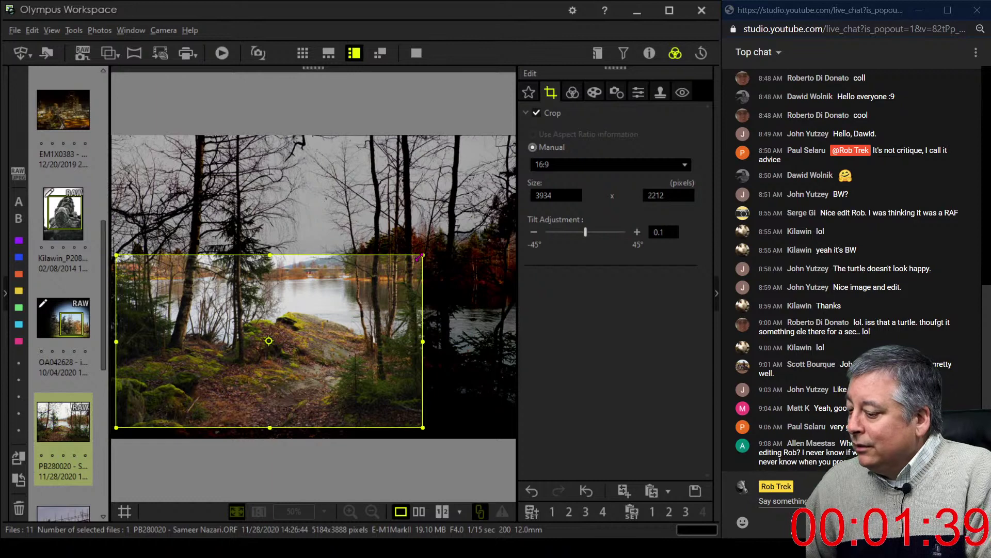
pyautogui.moveTo(420, 257); pyautogui.dragTo(443, 244)
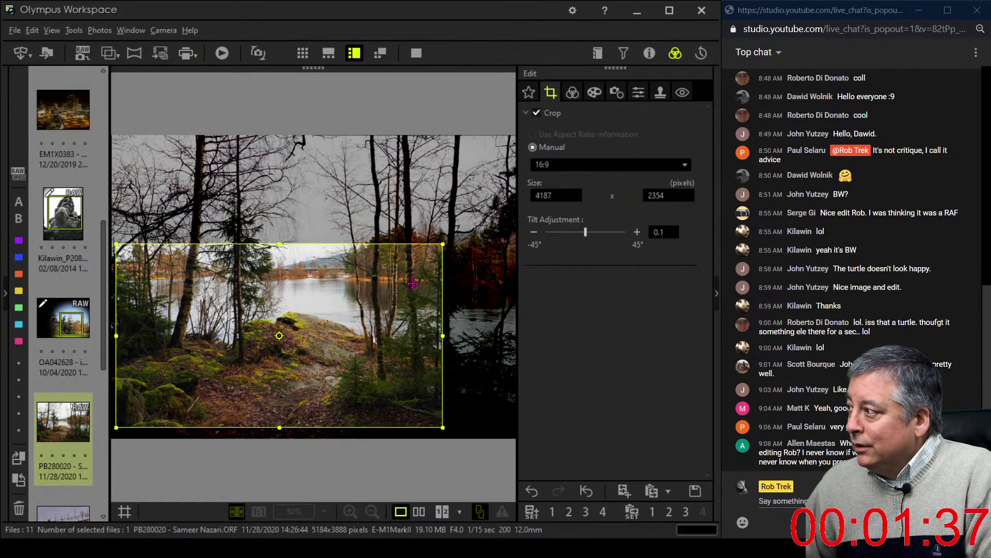
pyautogui.click(572, 91)
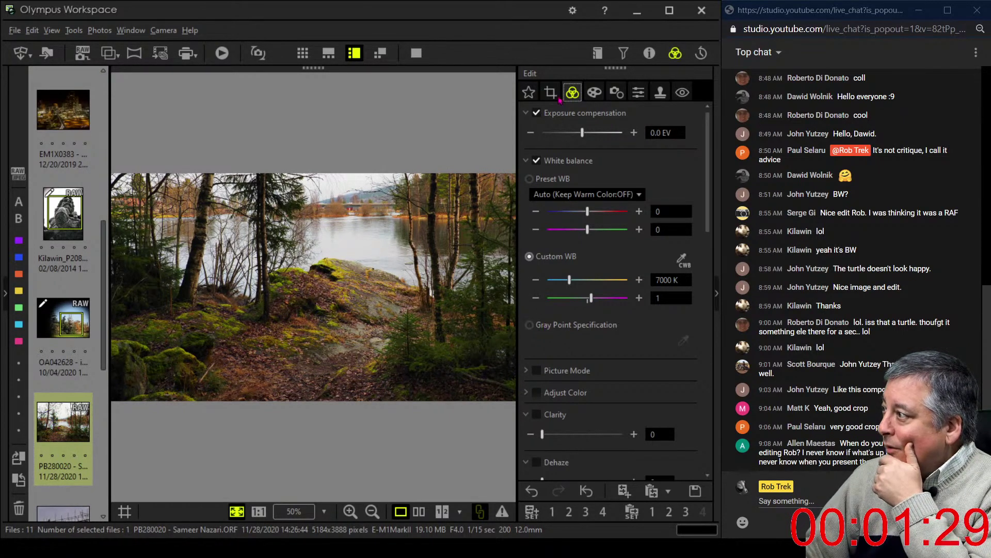
pyautogui.click(551, 94)
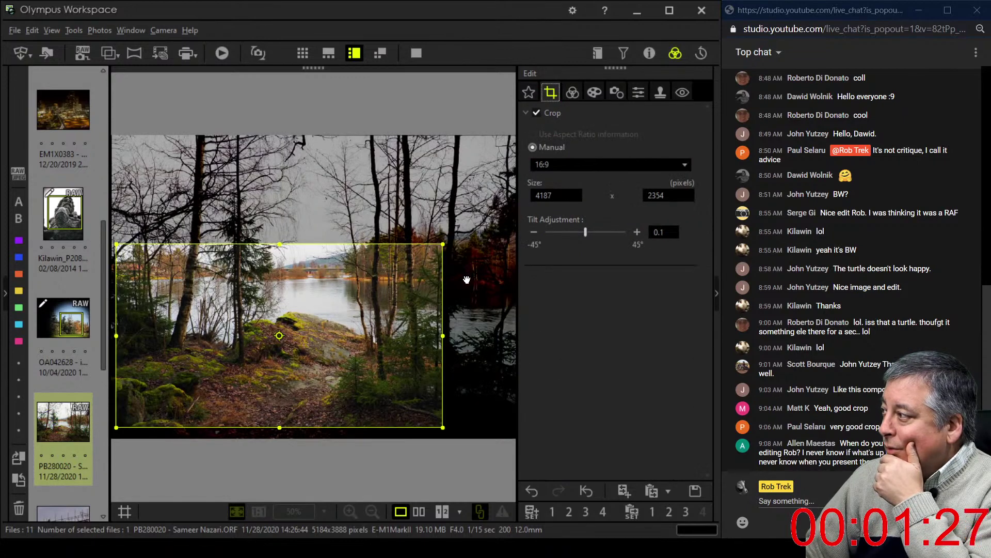
# - Resize the 16:9 crop frame to 3868 x 2177 pixels and position it over the lake and mossy rock foreground
pyautogui.moveTo(365, 297); pyautogui.dragTo(405, 273)
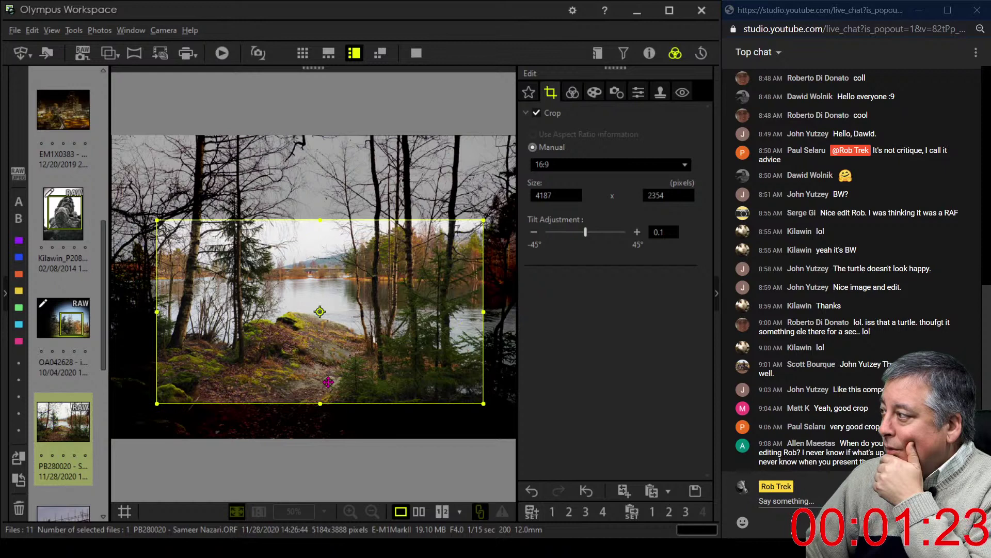
pyautogui.moveTo(480, 223); pyautogui.dragTo(445, 241)
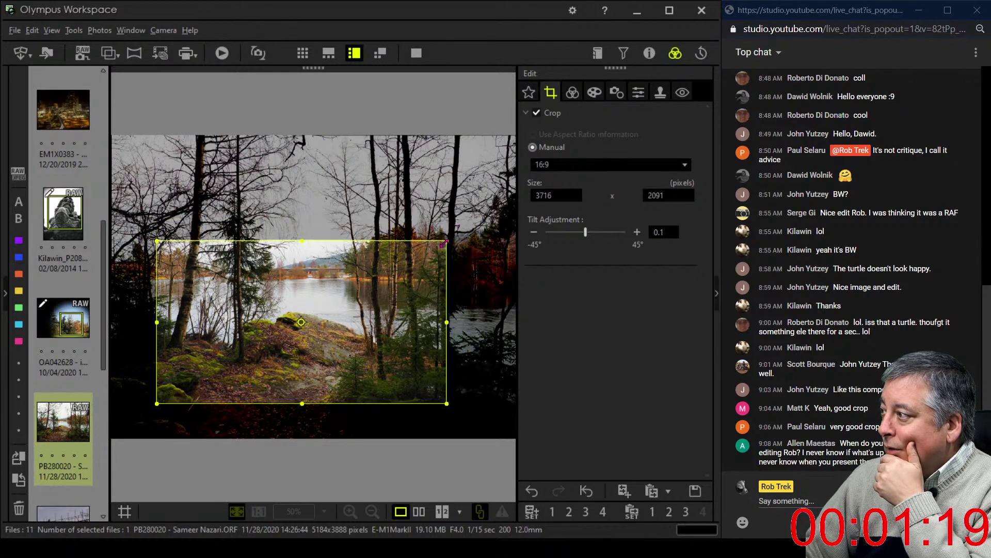
pyautogui.moveTo(415, 284); pyautogui.dragTo(420, 281)
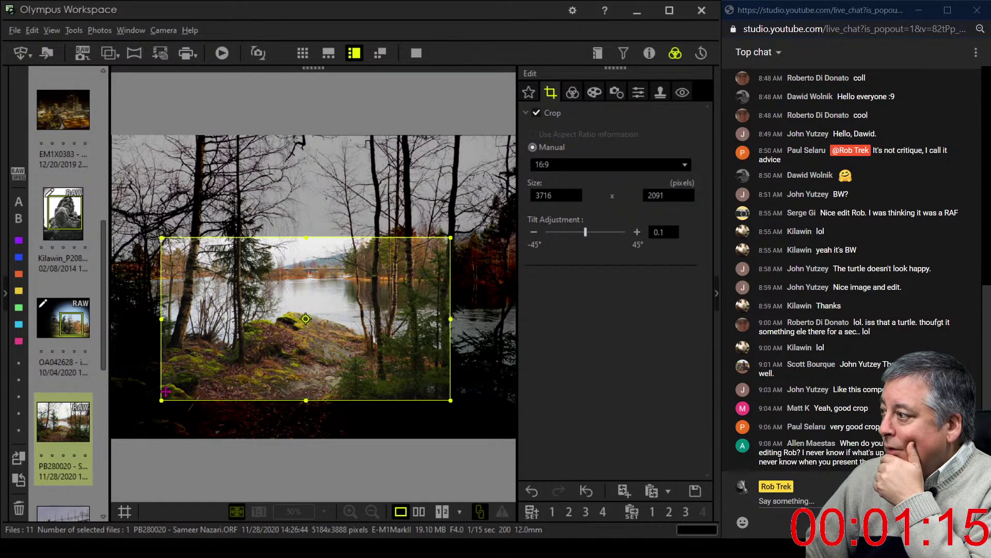
pyautogui.moveTo(159, 400); pyautogui.dragTo(149, 406)
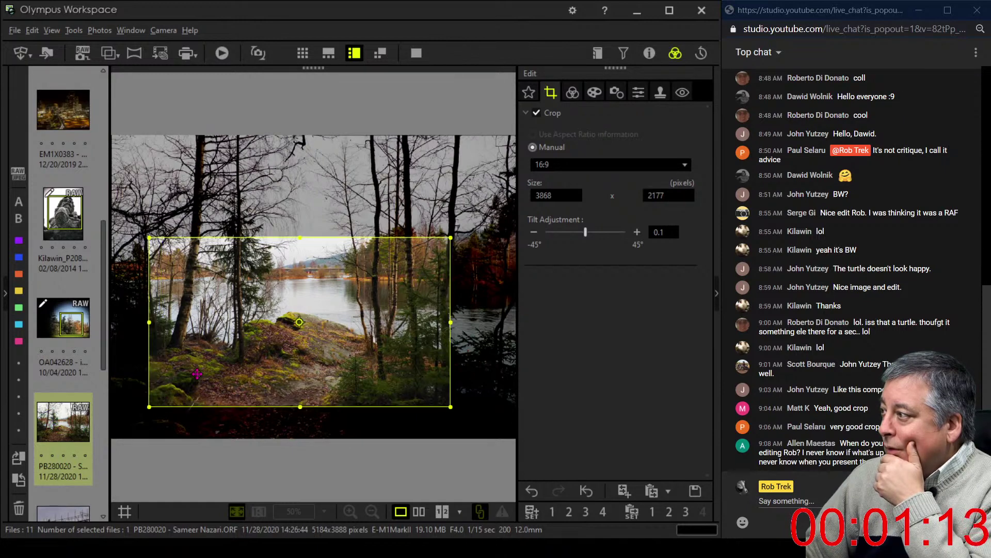
pyautogui.moveTo(201, 374); pyautogui.dragTo(212, 380)
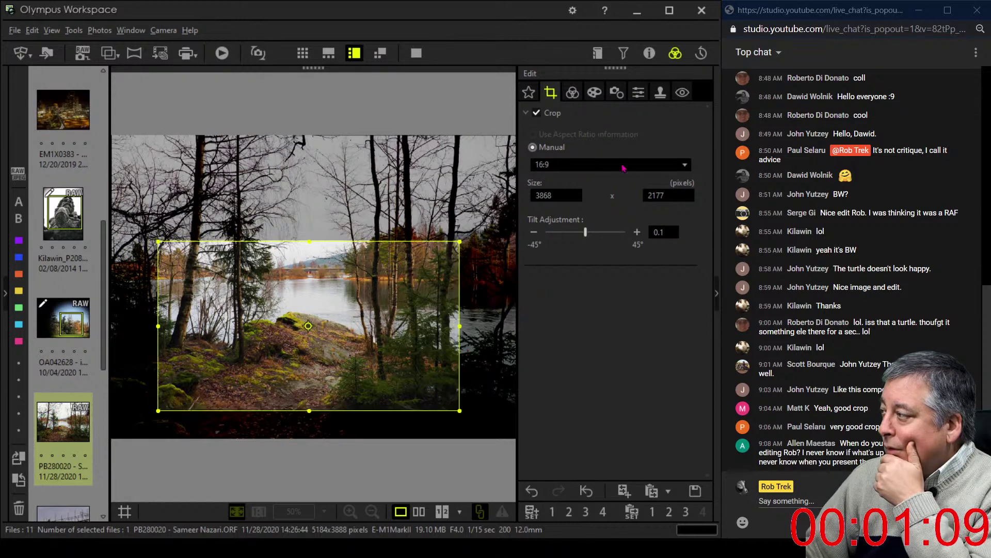
# - Leave the crop and set the photo's Adjust Vignetting to -5 to darken its edges
pyautogui.click(573, 92)
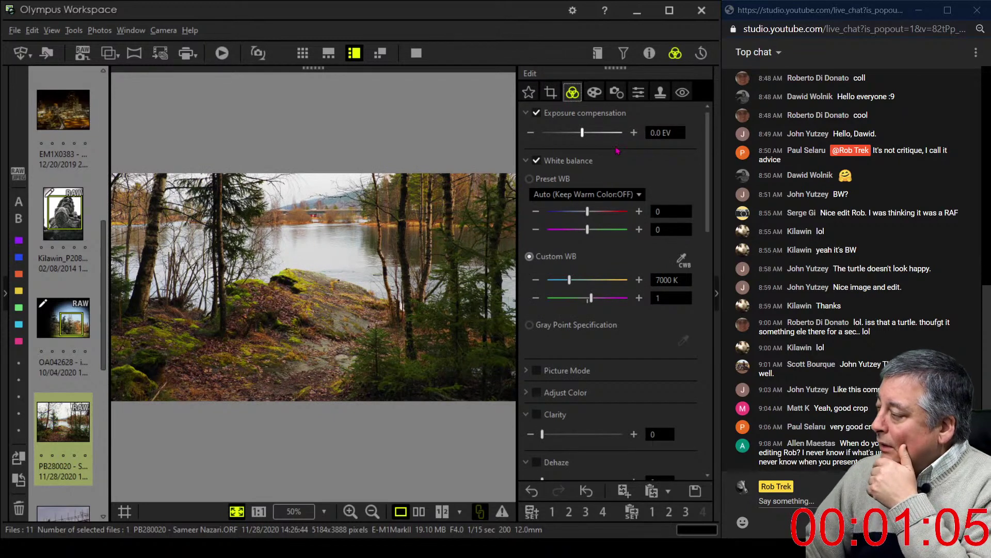
pyautogui.click(617, 92)
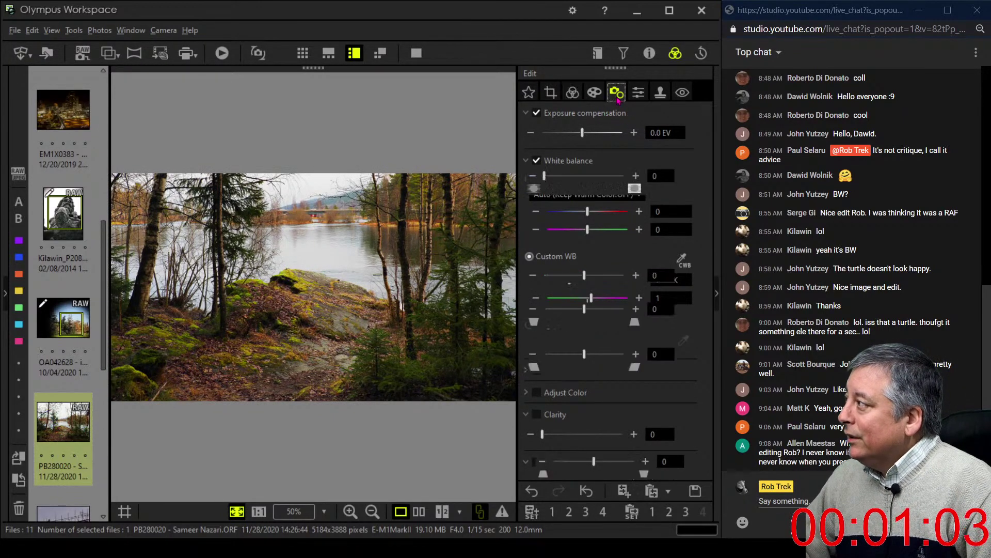
pyautogui.click(594, 92)
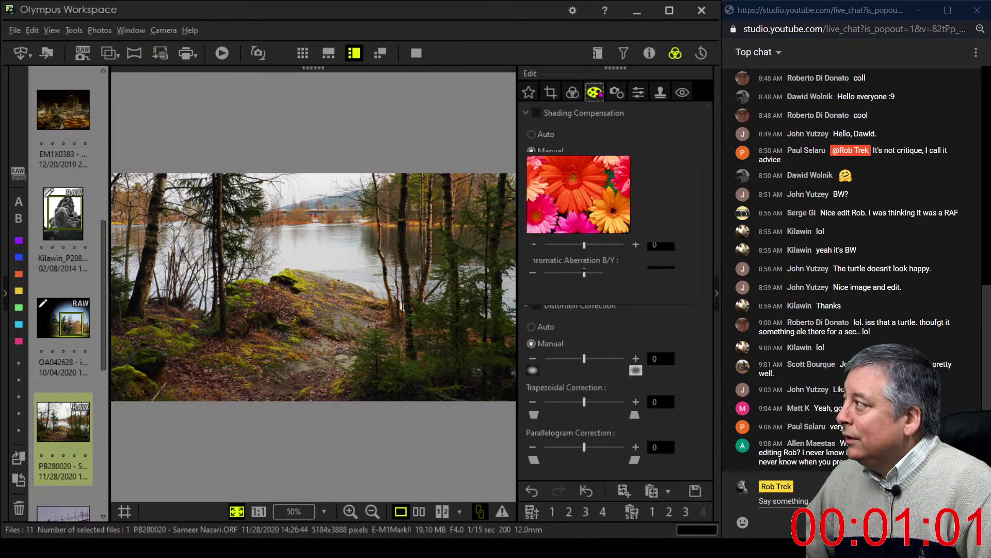
pyautogui.moveTo(584, 358); pyautogui.dragTo(578, 356)
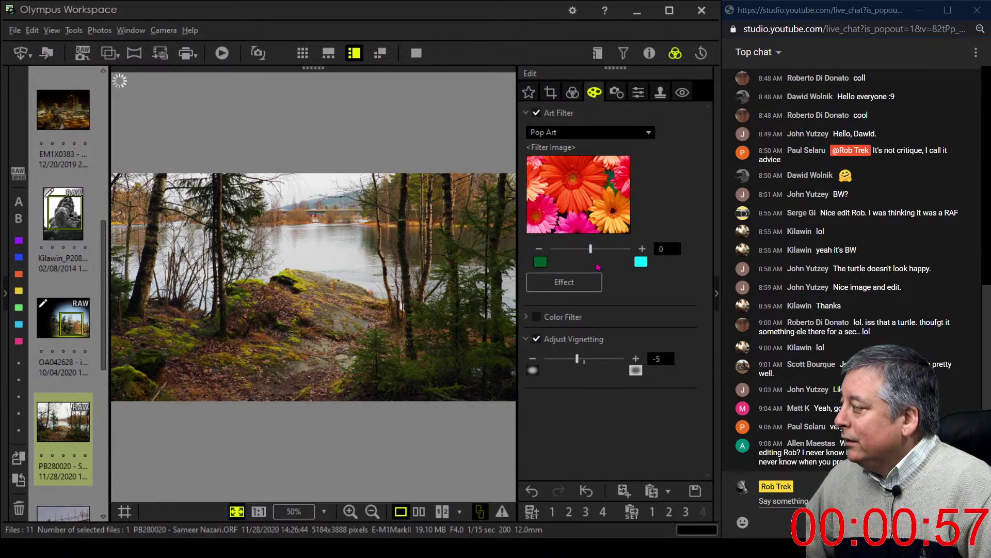
# - Set the custom white balance color temperature to 7500 K
pyautogui.click(573, 95)
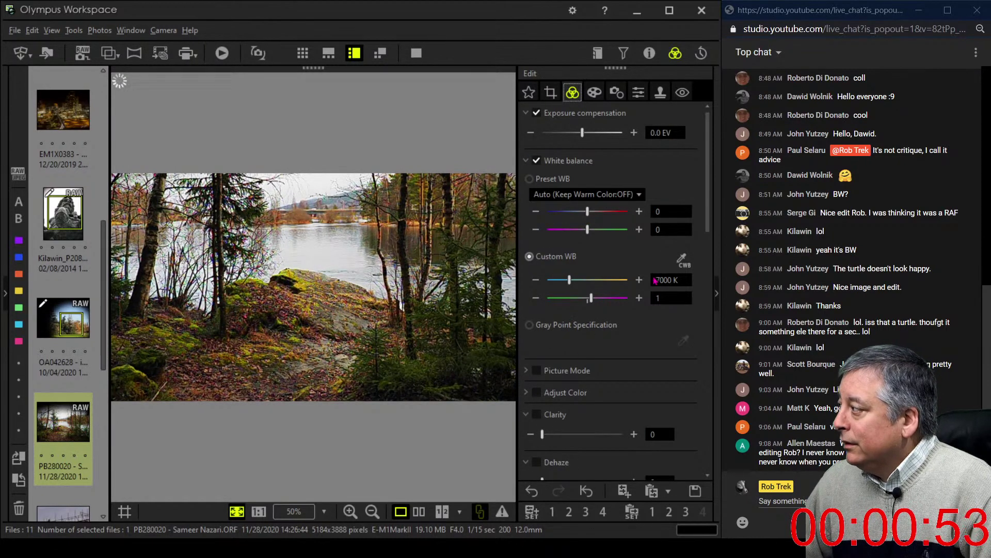
pyautogui.doubleClick(657, 279)
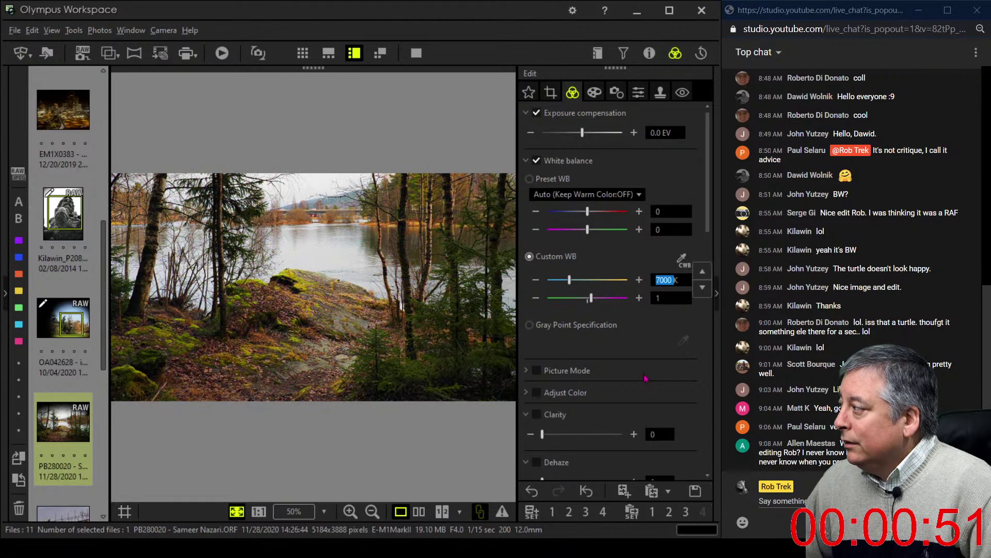
pyautogui.write('7')
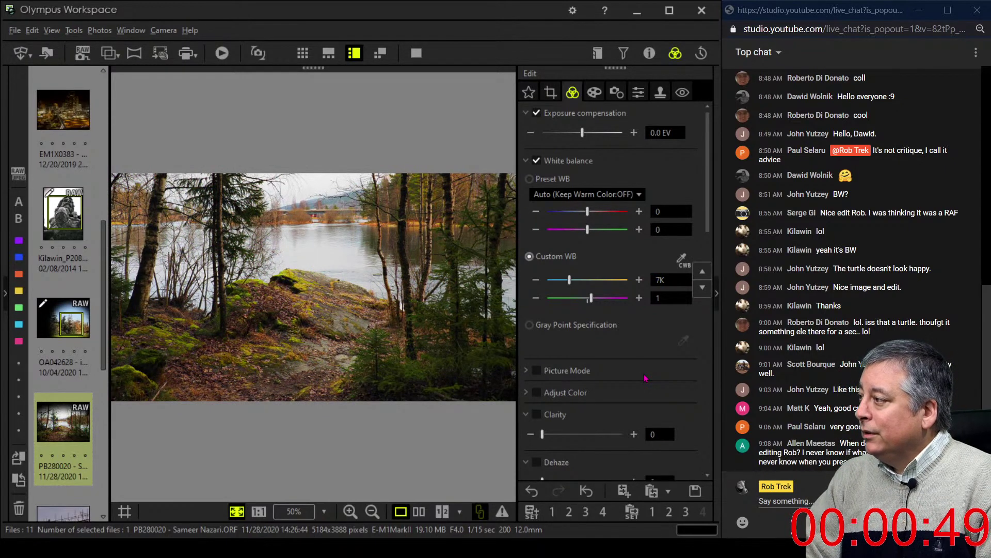
pyautogui.write('500')
pyautogui.press('Return')
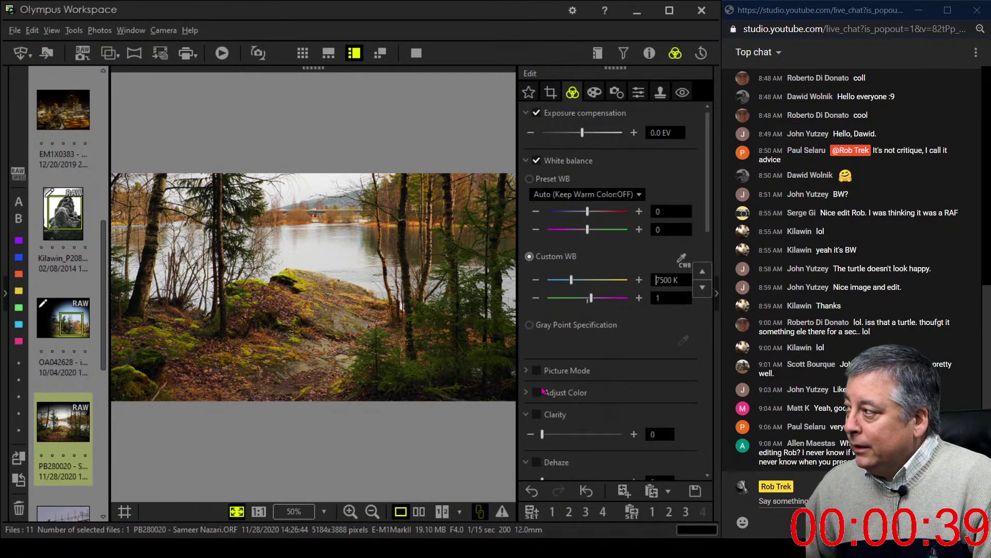
# - Enable the Tone Curve by adding a point in the lower part of the RGB channel's curve
pyautogui.scroll(-3, 601, 378)
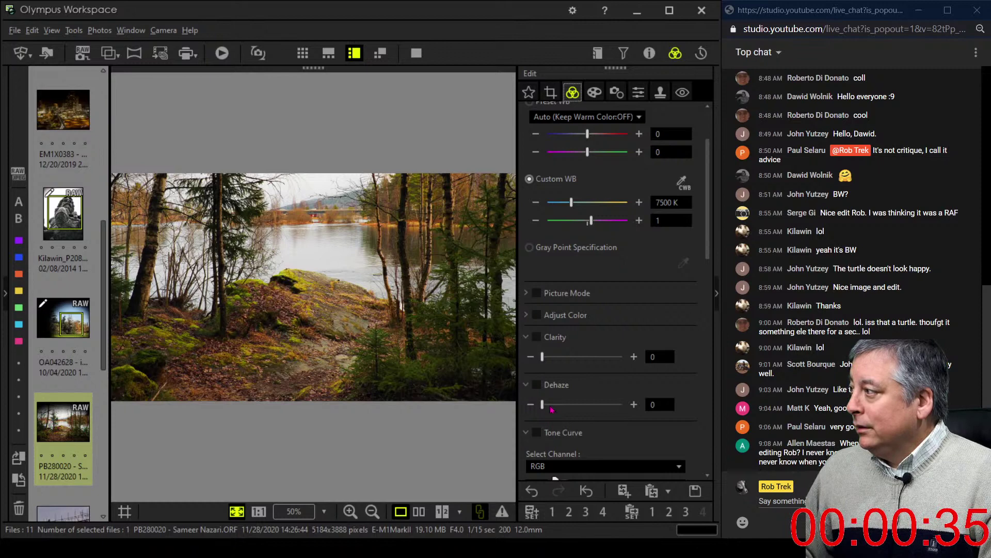
pyautogui.scroll(-10, 583, 324)
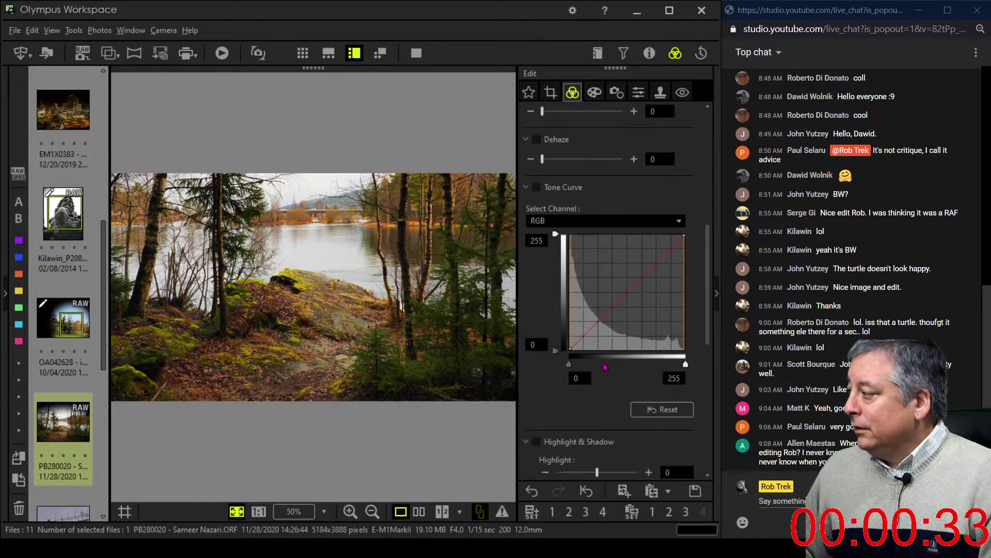
pyautogui.scroll(-7, 617, 390)
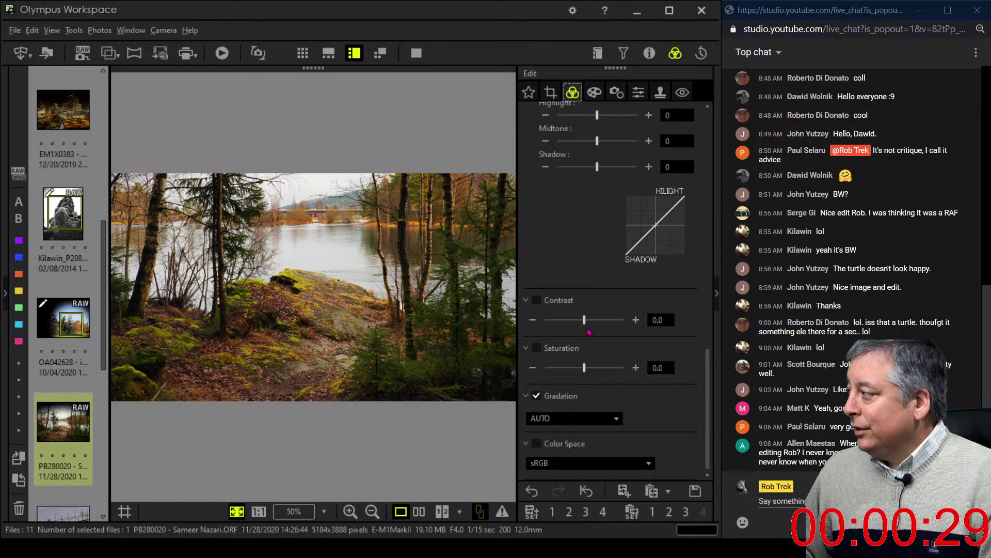
pyautogui.moveTo(709, 403); pyautogui.dragTo(734, 144)
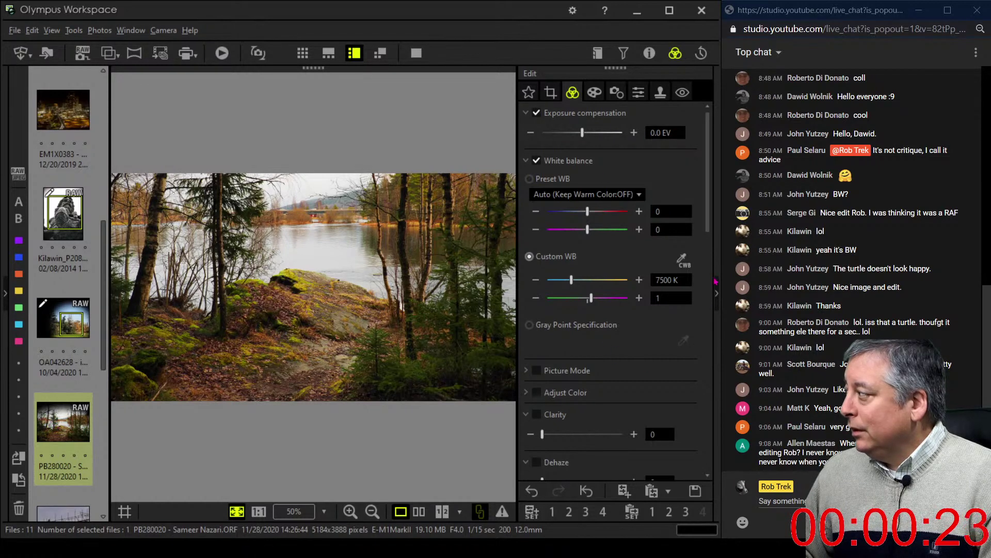
pyautogui.scroll(-6, 711, 231)
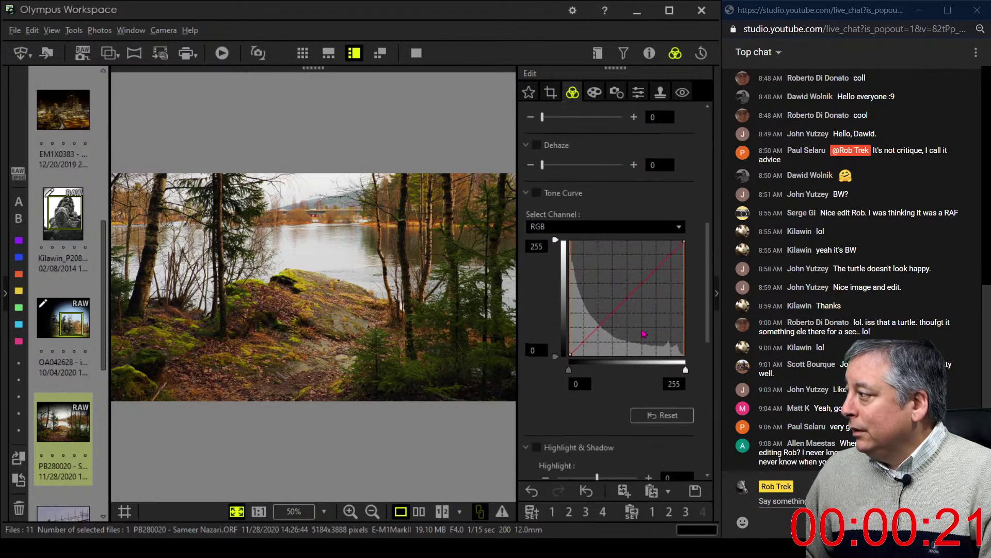
pyautogui.click(598, 327)
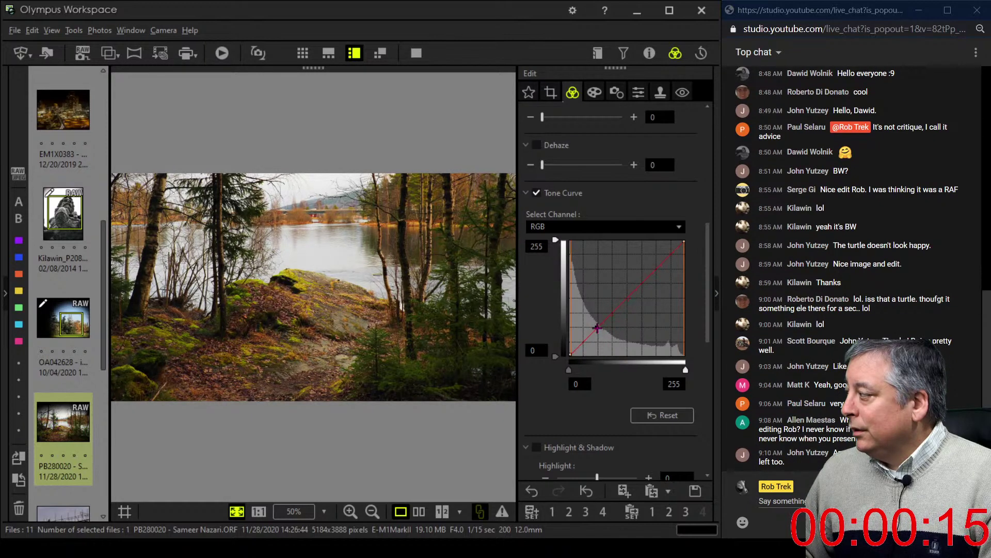
# - Add one shadow point and one highlight point along the diagonal of the R channel's tone curve
pyautogui.click(593, 228)
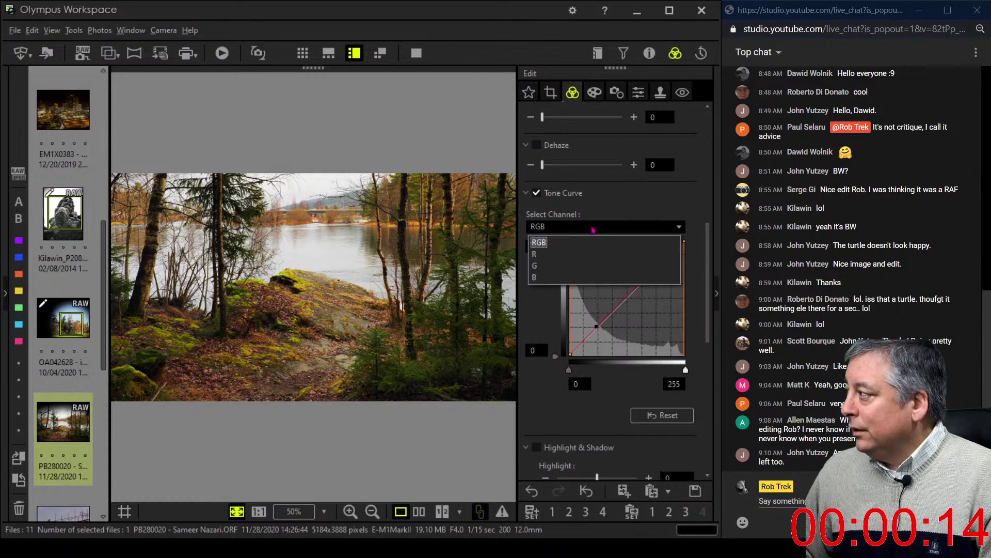
pyautogui.click(584, 254)
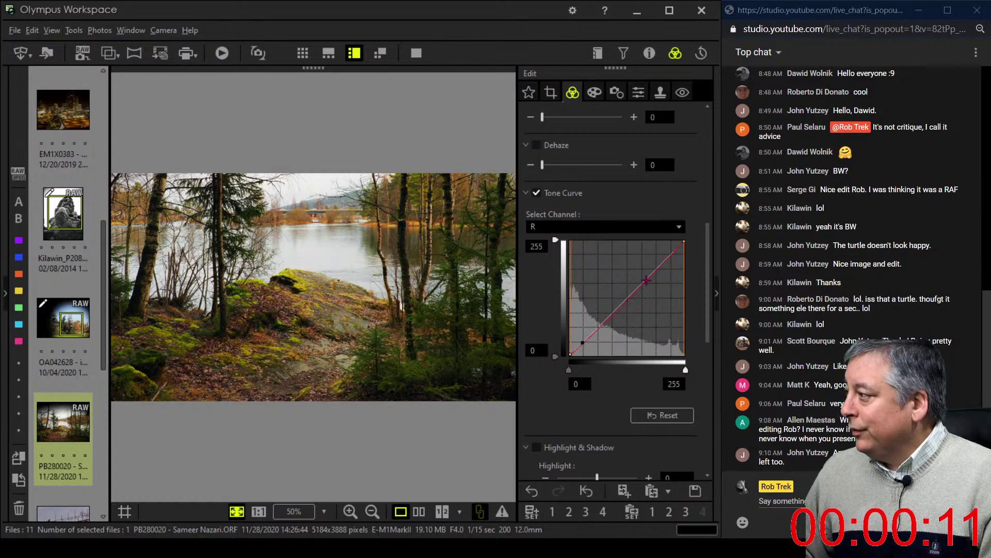
pyautogui.click(659, 263)
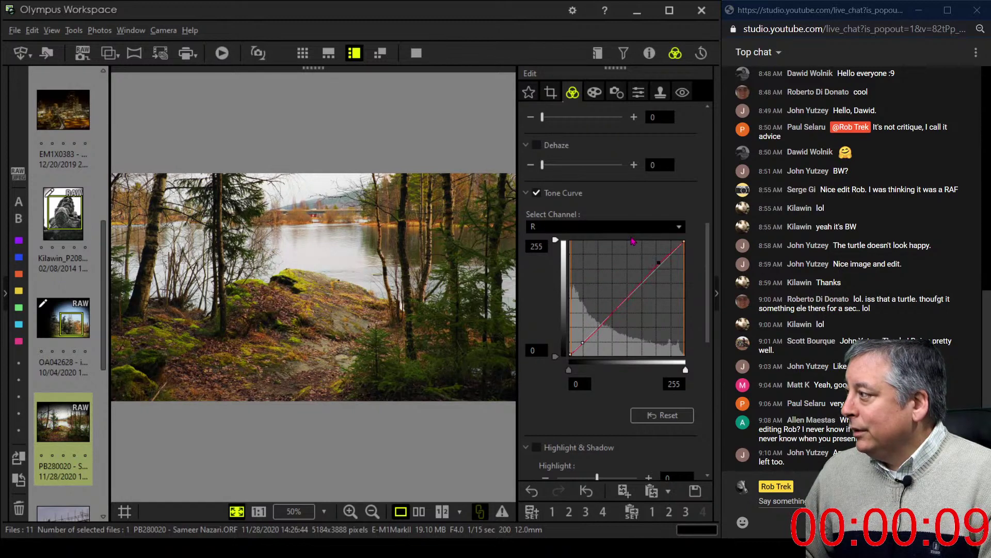
# - Pull the G channel's tone curve slightly down in the shadows and anchor its highlights with a second point
pyautogui.click(611, 227)
pyautogui.click(613, 267)
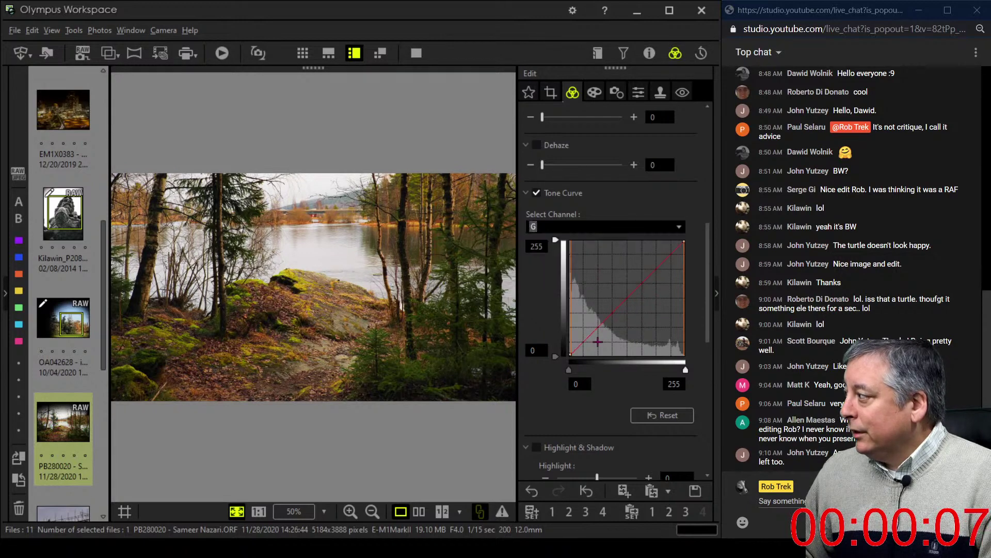
pyautogui.moveTo(584, 342); pyautogui.dragTo(584, 344)
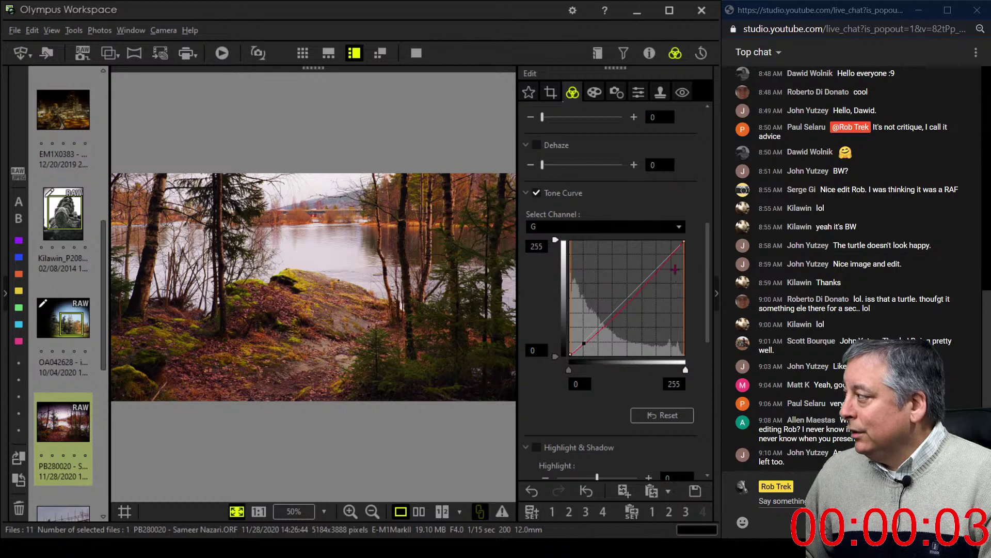
pyautogui.click(661, 263)
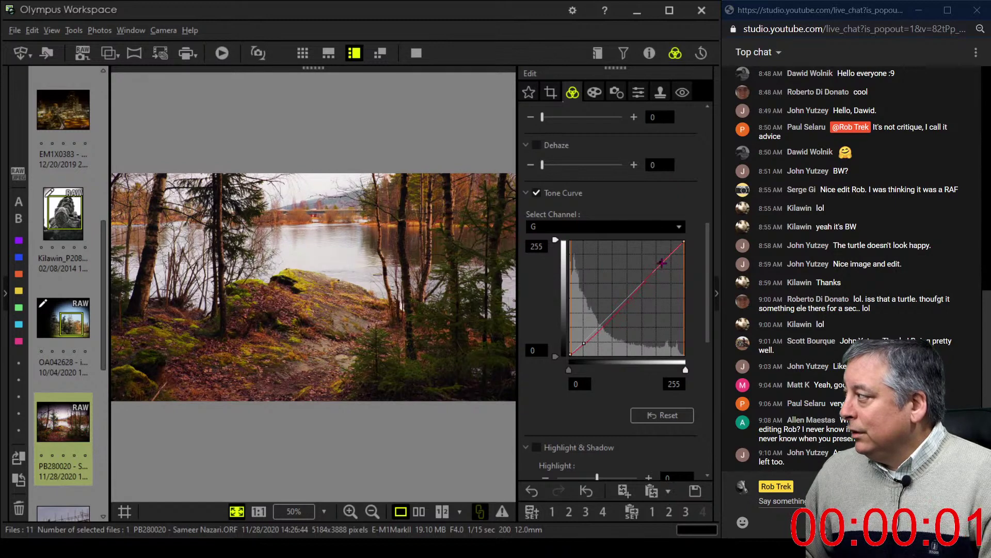
# - Add shadow and highlight points to the B channel's tone curve and fine-tune both back close to the diagonal
pyautogui.click(616, 229)
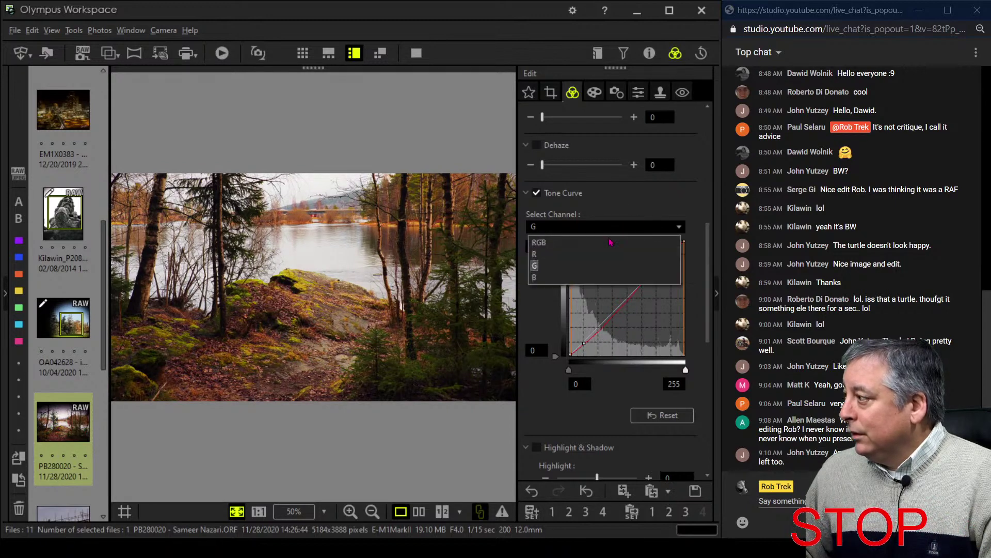
pyautogui.click(600, 274)
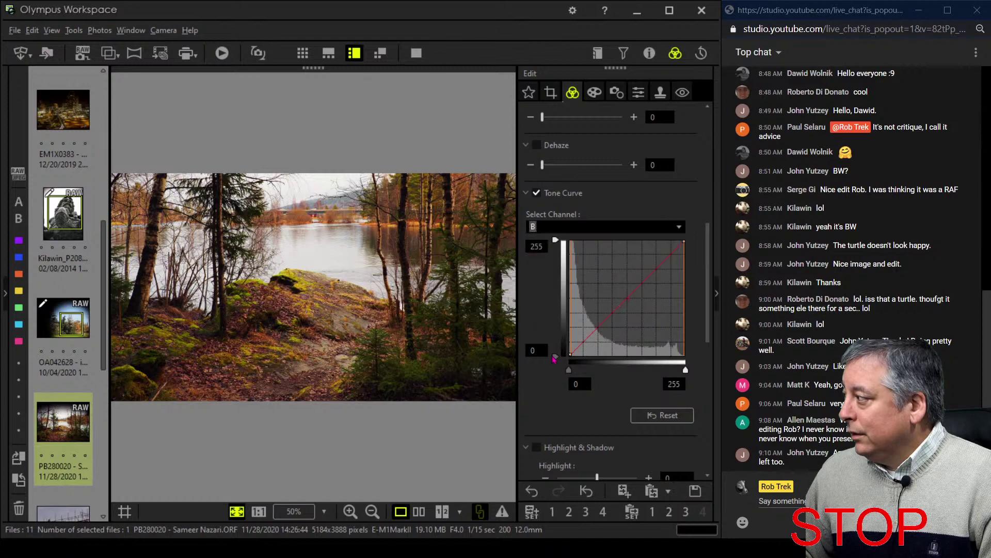
pyautogui.click(588, 343)
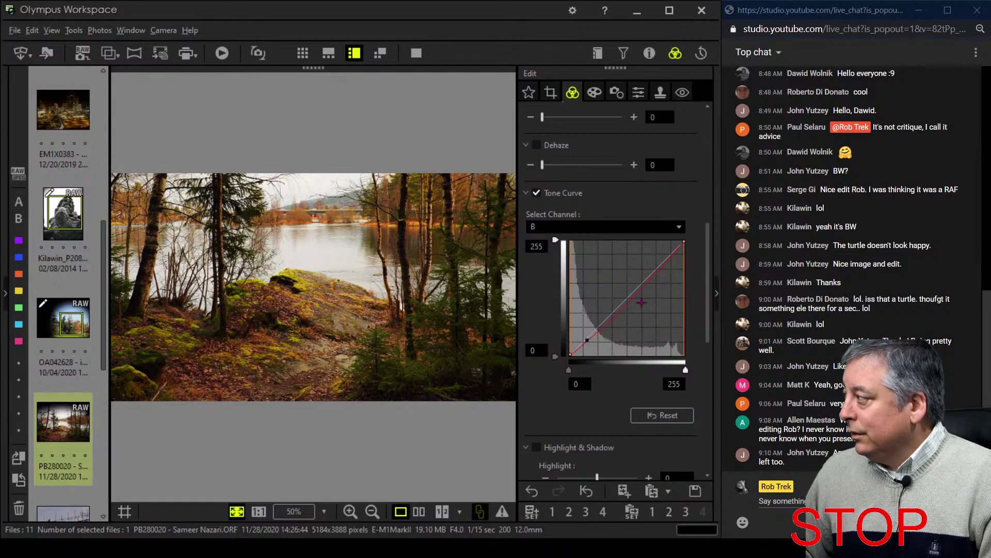
pyautogui.click(660, 268)
pyautogui.moveTo(660, 267); pyautogui.dragTo(658, 265)
pyautogui.moveTo(586, 339); pyautogui.dragTo(582, 341)
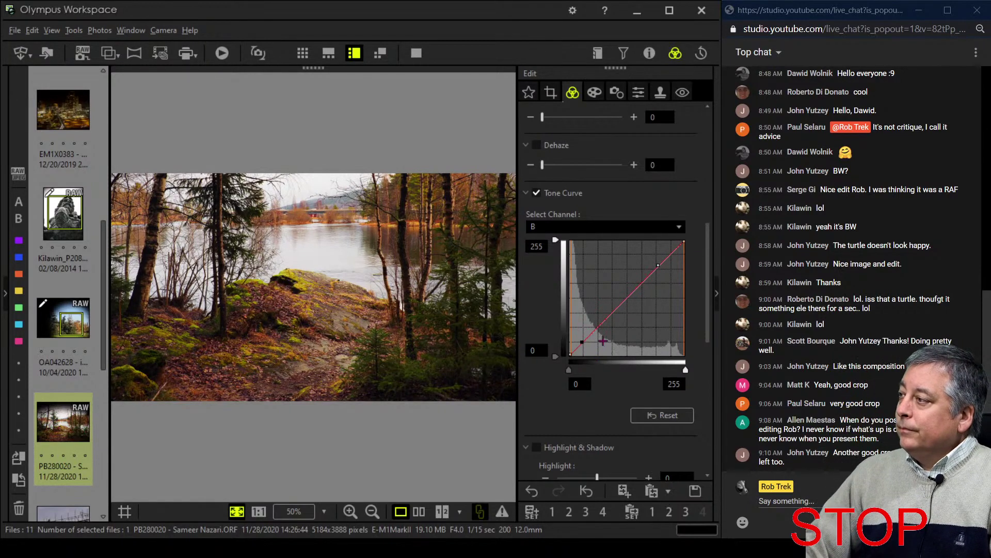
# - Reduce the photo's Saturation to -0.4
pyautogui.moveTo(708, 255); pyautogui.dragTo(708, 381)
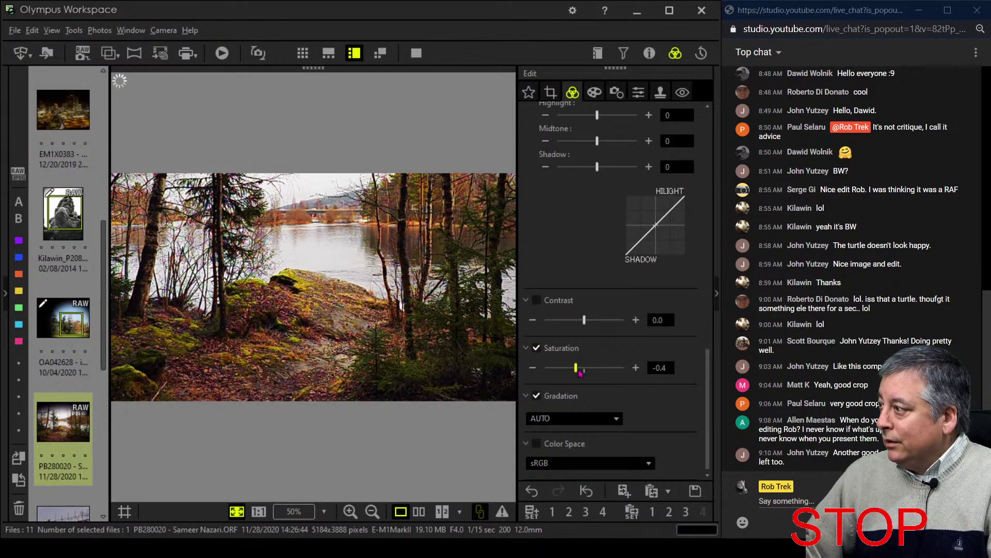
pyautogui.moveTo(580, 372); pyautogui.dragTo(582, 374)
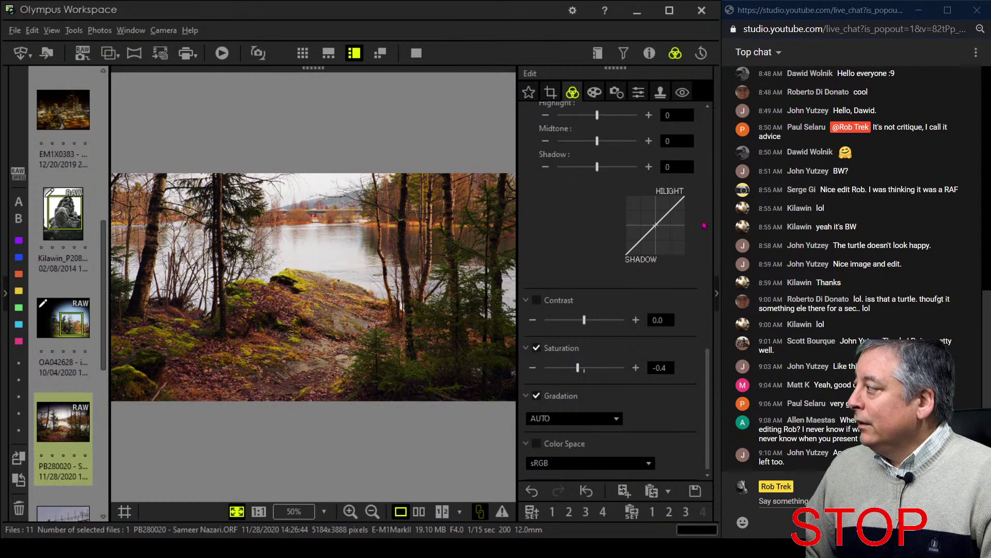
# - Lower the shadow end of the RGB channel's tone curve slightly and compare the edited photo side by side with the original
pyautogui.scroll(5, 704, 226)
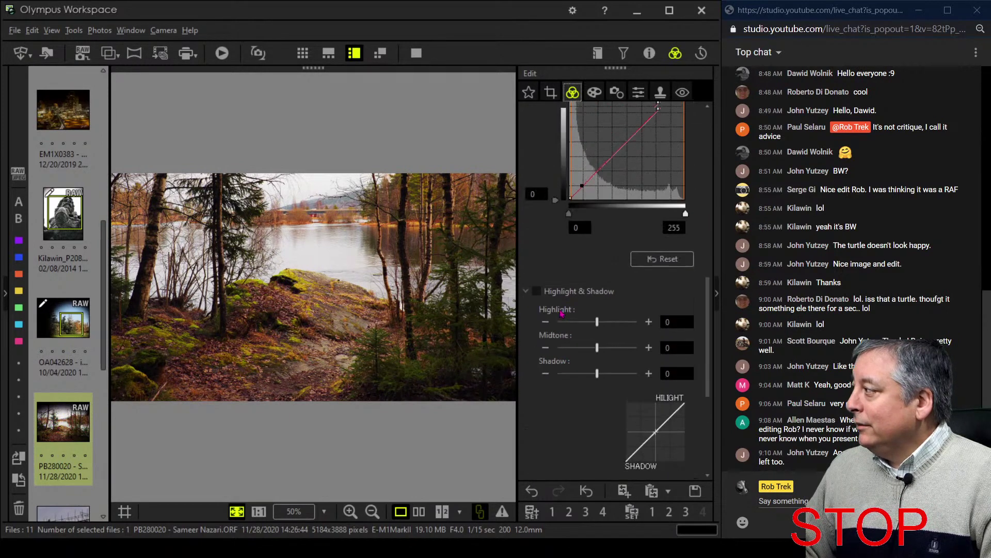
pyautogui.scroll(3, 562, 313)
pyautogui.click(593, 199)
pyautogui.click(547, 210)
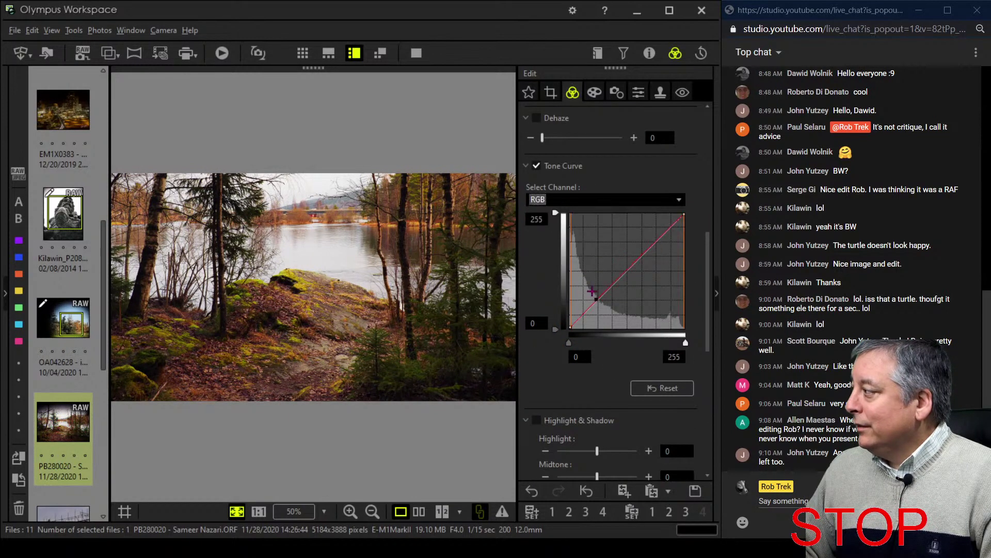
pyautogui.moveTo(596, 299); pyautogui.dragTo(584, 317)
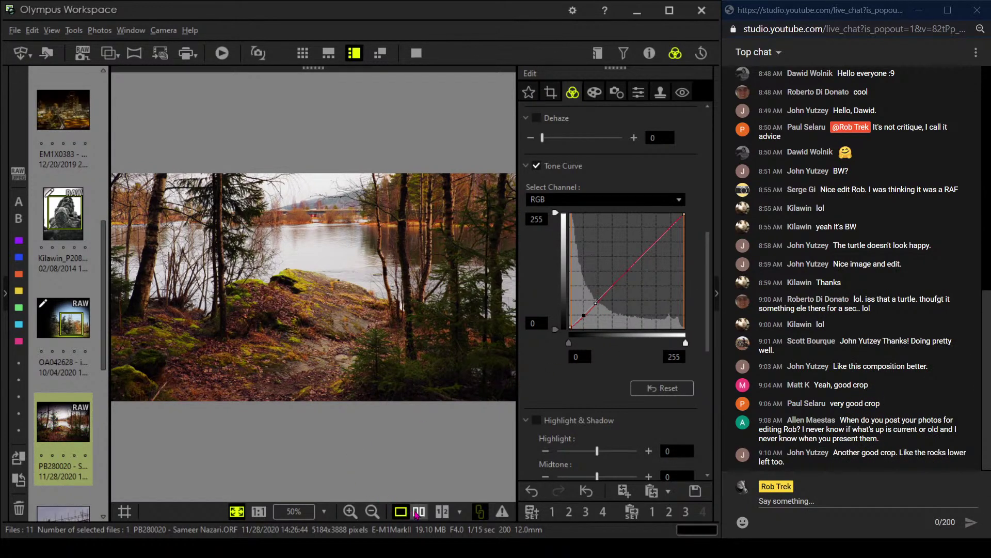
pyautogui.click(418, 512)
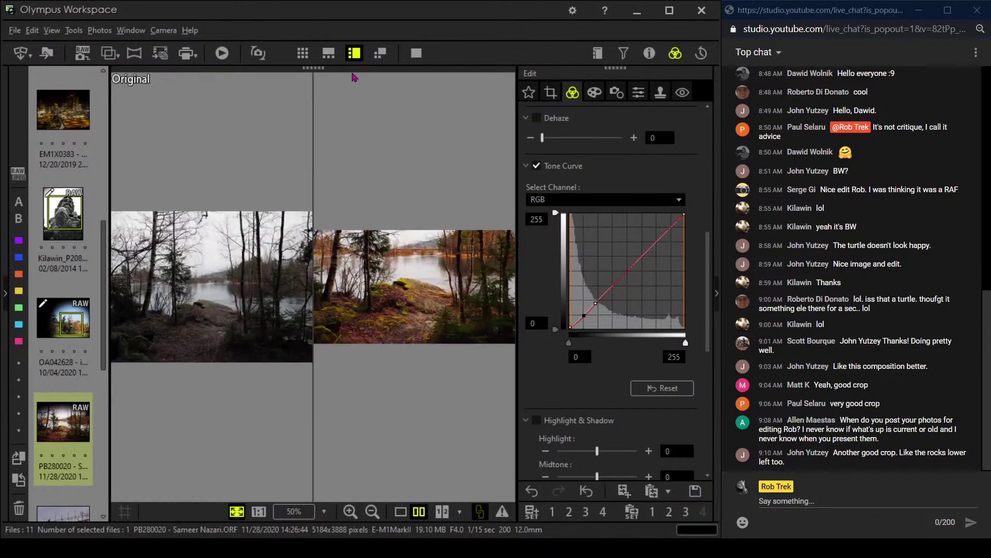
# - Compare the edited lake photo with the original in full screen, inspect the bridge at full size, and return to the single-image view
pyautogui.click(415, 54)
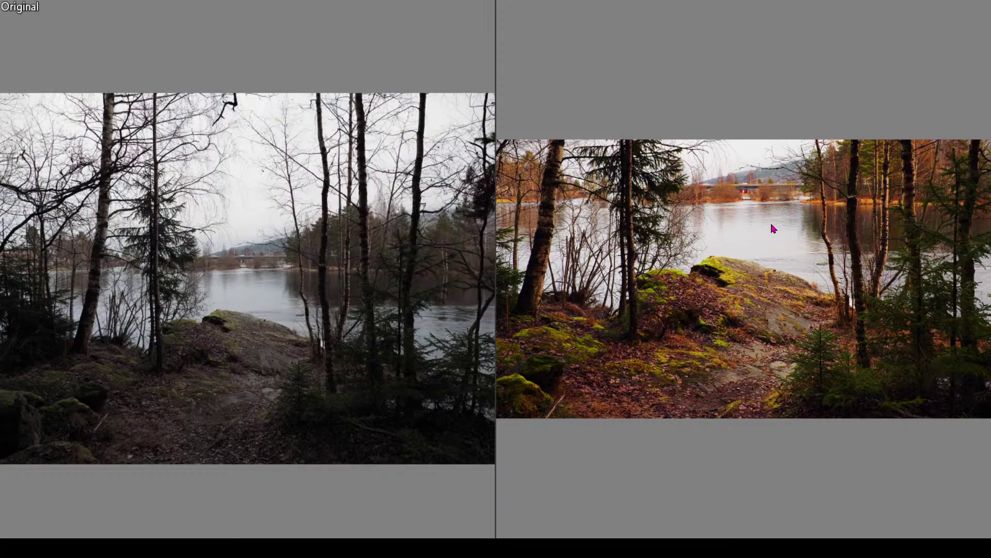
pyautogui.click(744, 190)
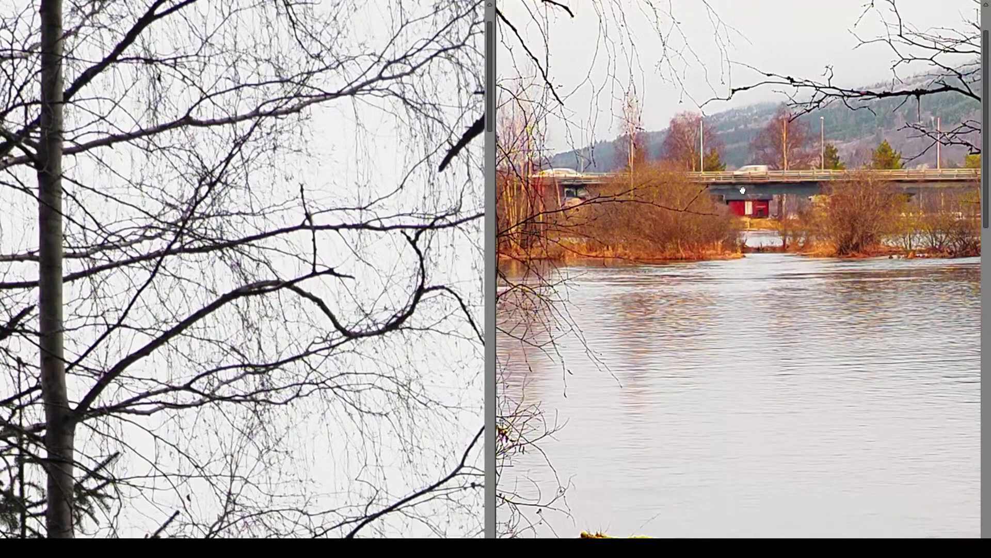
pyautogui.click(742, 190)
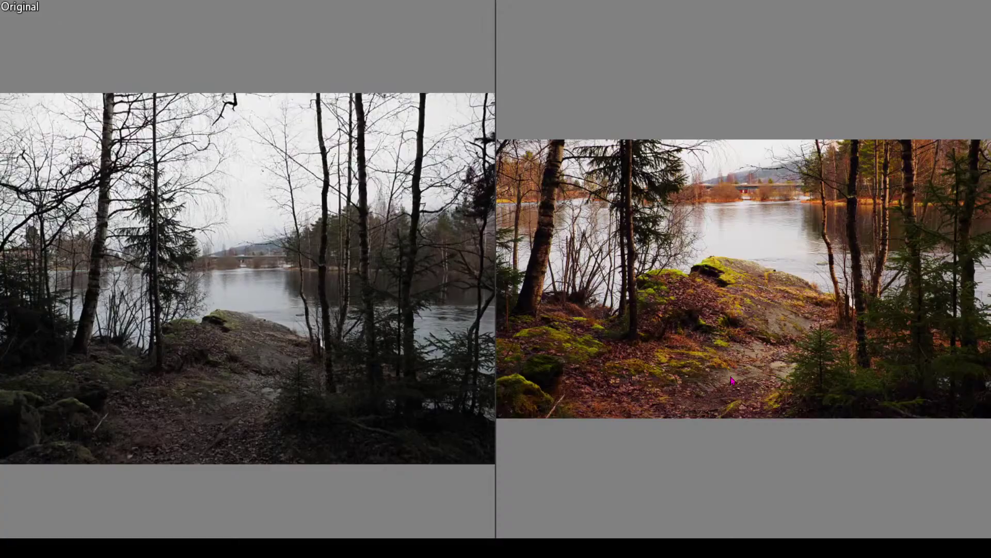
pyautogui.press('Escape')
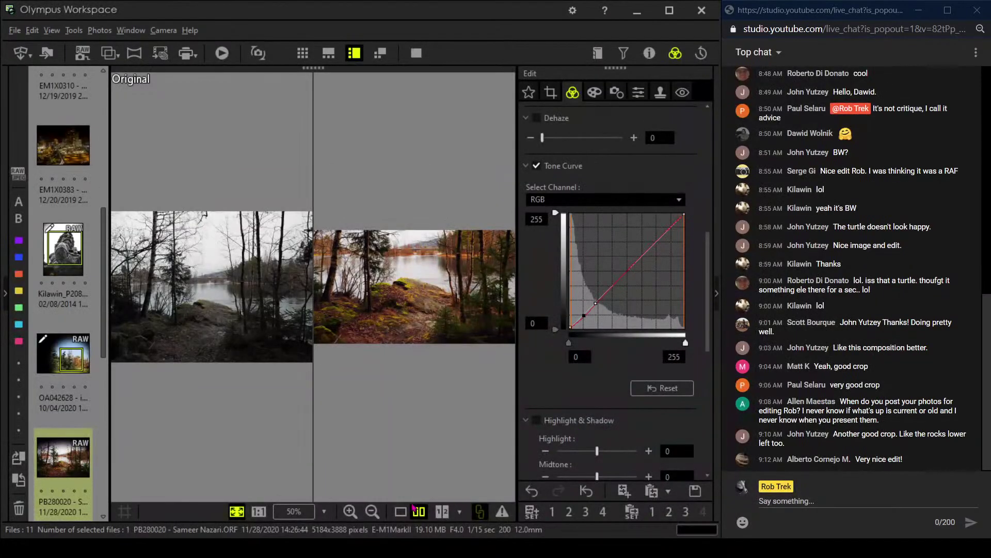
pyautogui.click(400, 512)
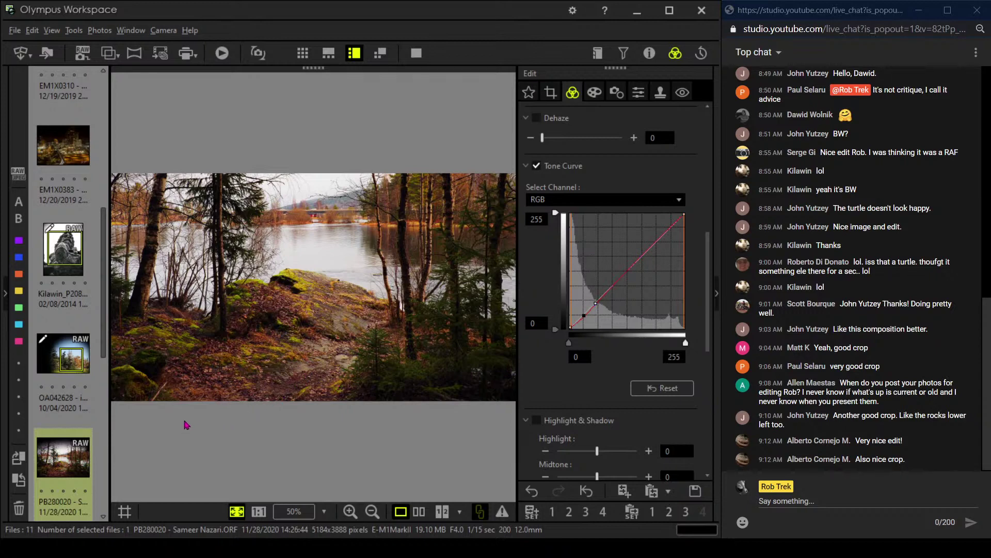
# - Open the scaffolding photo PC080076 and check its camera and exposure details
pyautogui.scroll(-2, 79, 429)
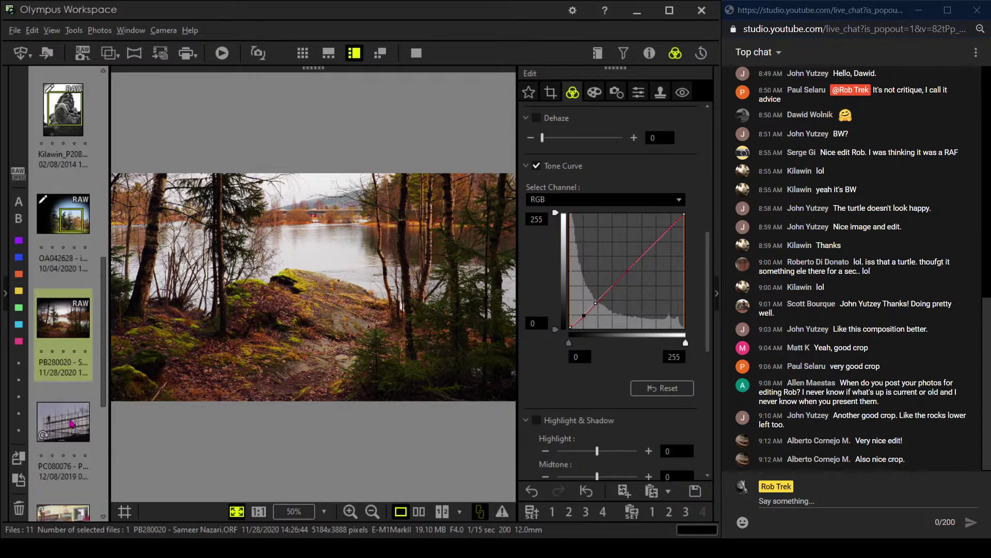
pyautogui.click(71, 423)
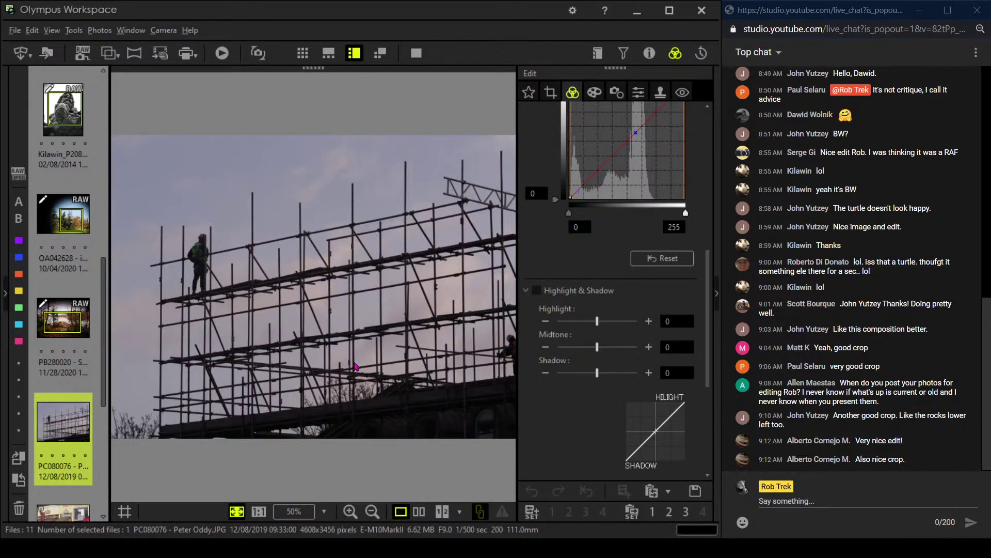
pyautogui.click(639, 60)
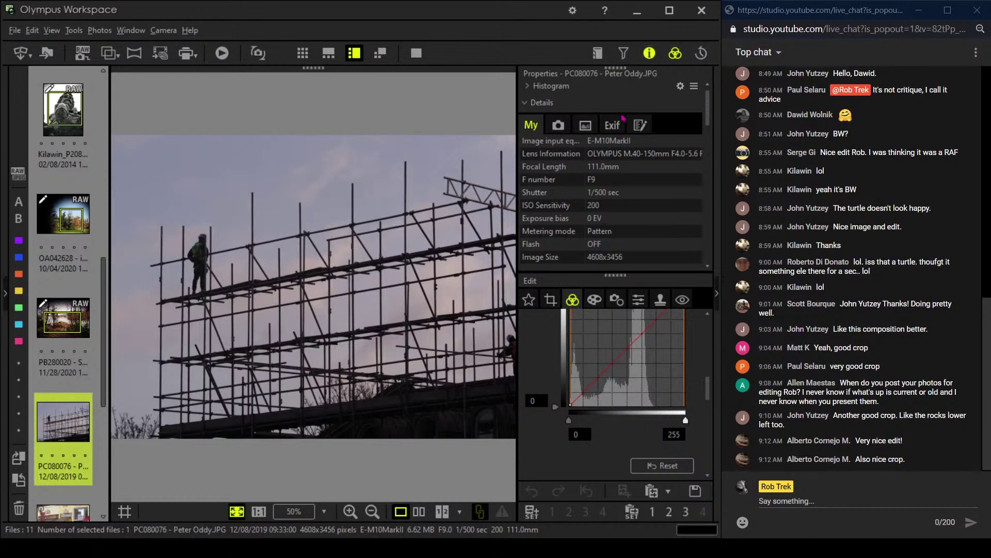
pyautogui.click(642, 54)
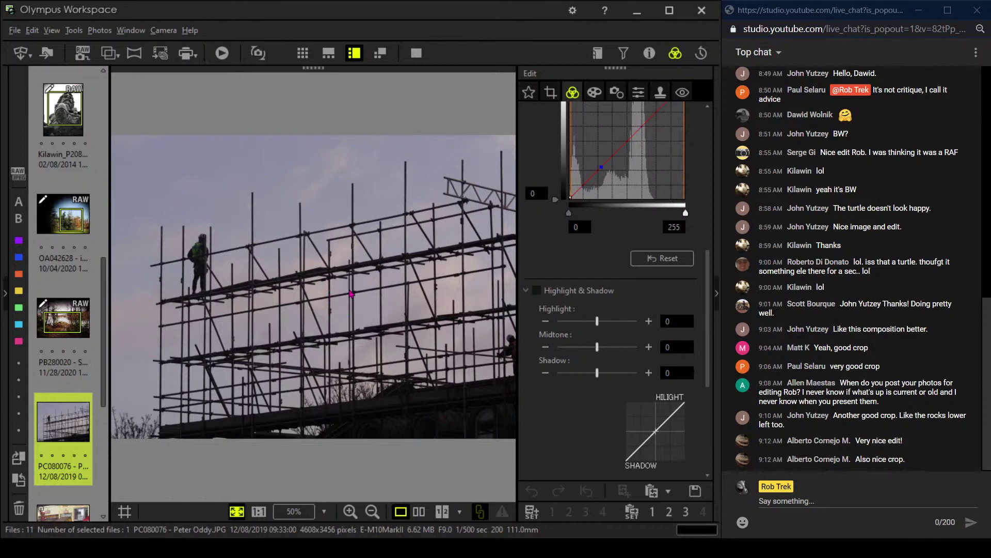
# - Apply the Pop Art art filter to the scaffolding photo
pyautogui.click(595, 93)
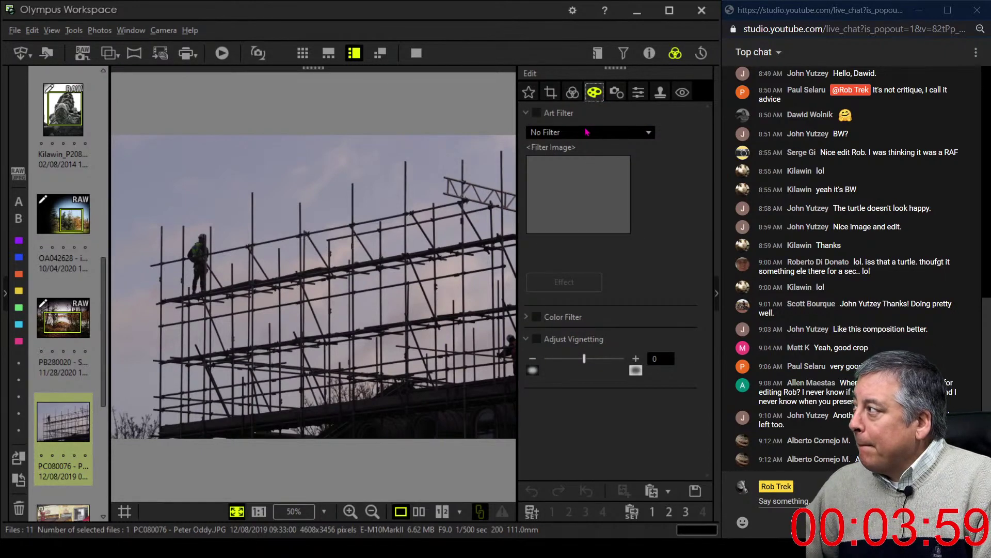
pyautogui.click(587, 132)
pyautogui.click(568, 160)
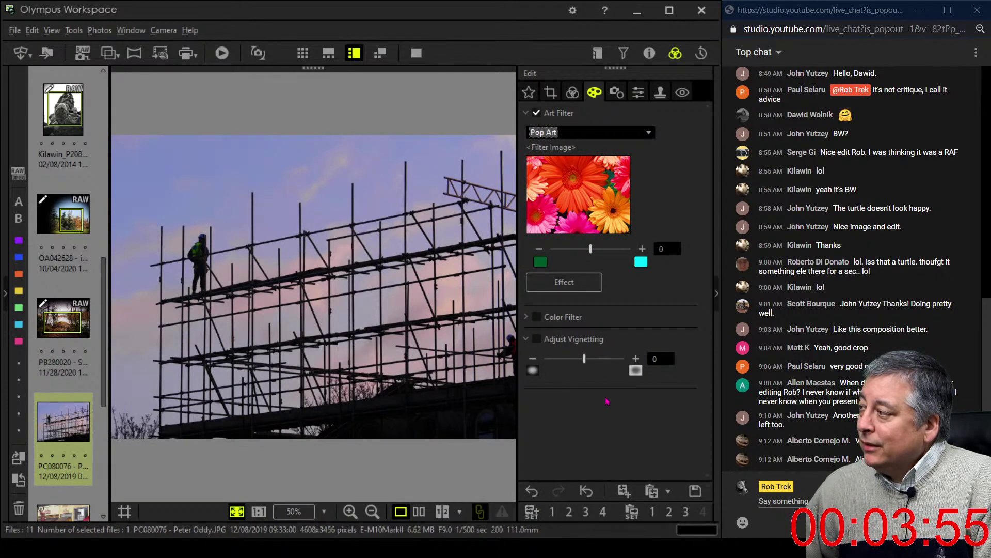
# - Enable Manual Gradation for the scaffolding photo and inspect the dark roof and arched windows at full size
pyautogui.click(572, 92)
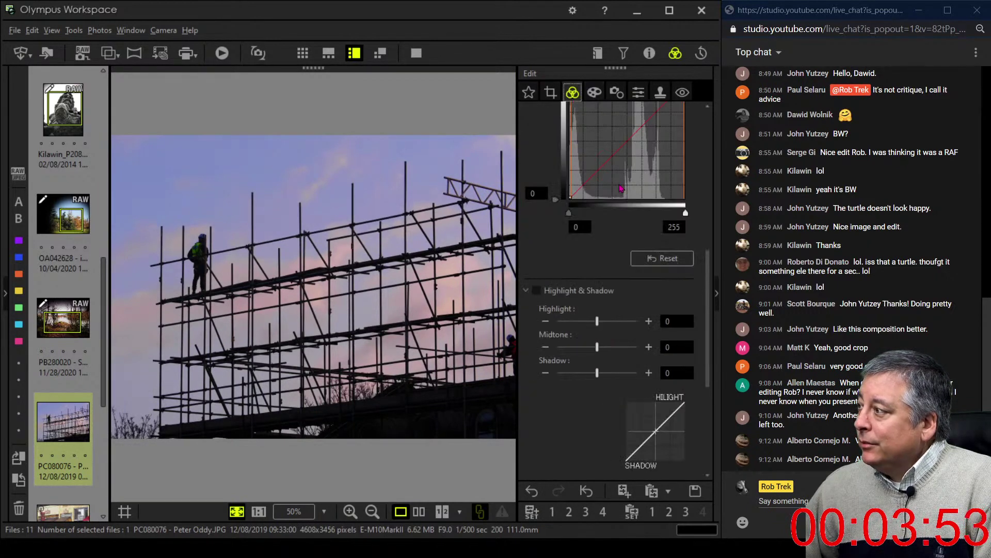
pyautogui.moveTo(708, 266); pyautogui.dragTo(707, 347)
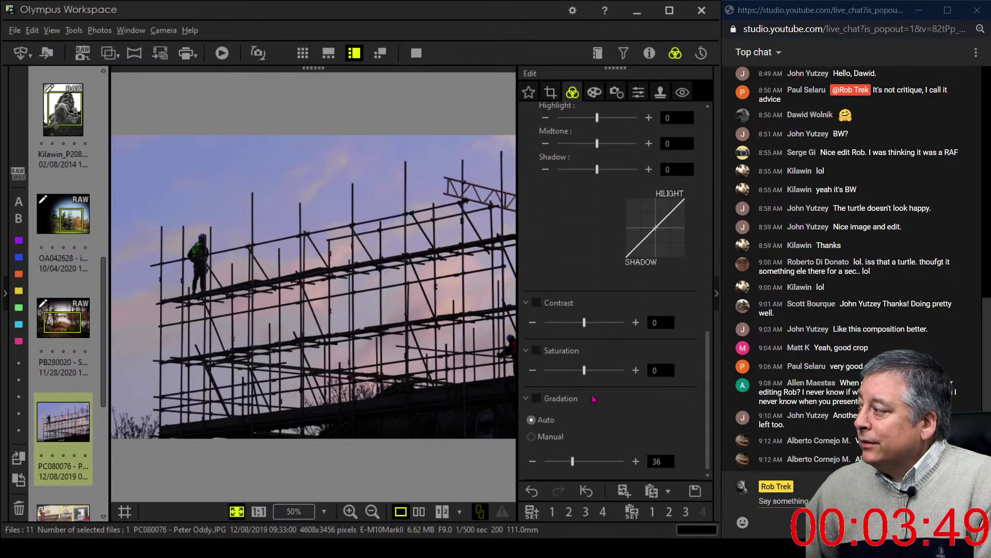
pyautogui.click(531, 436)
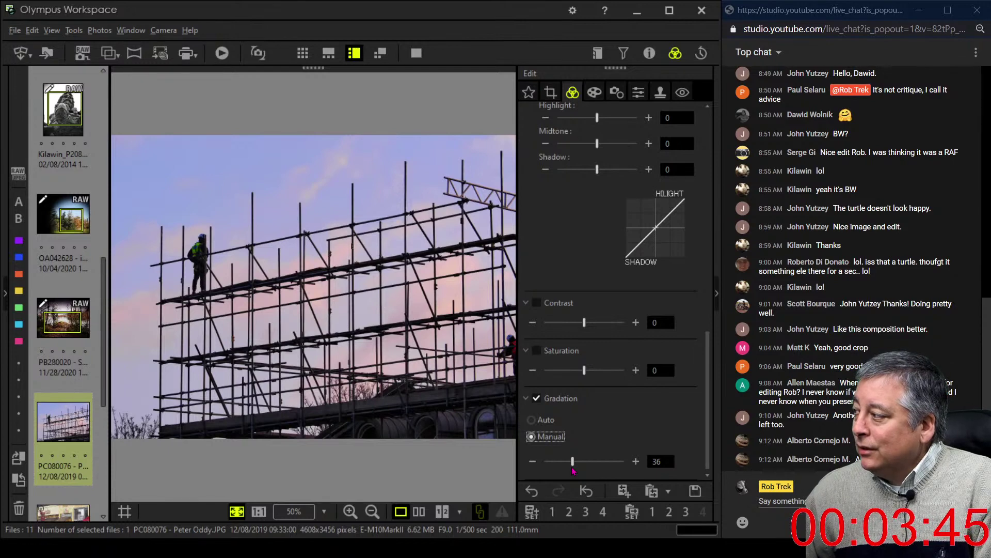
pyautogui.click(468, 437)
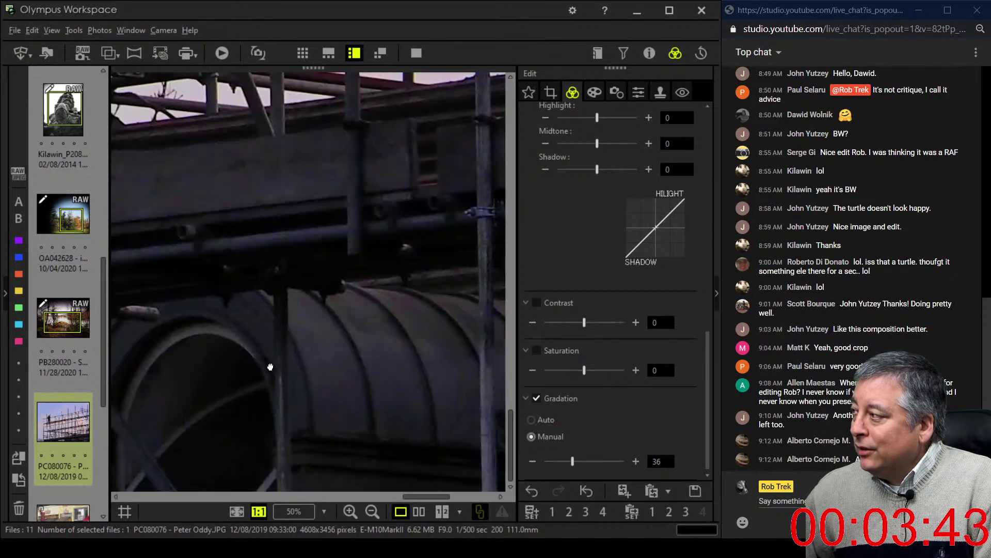
pyautogui.moveTo(270, 367); pyautogui.dragTo(535, 346)
pyautogui.click(428, 340)
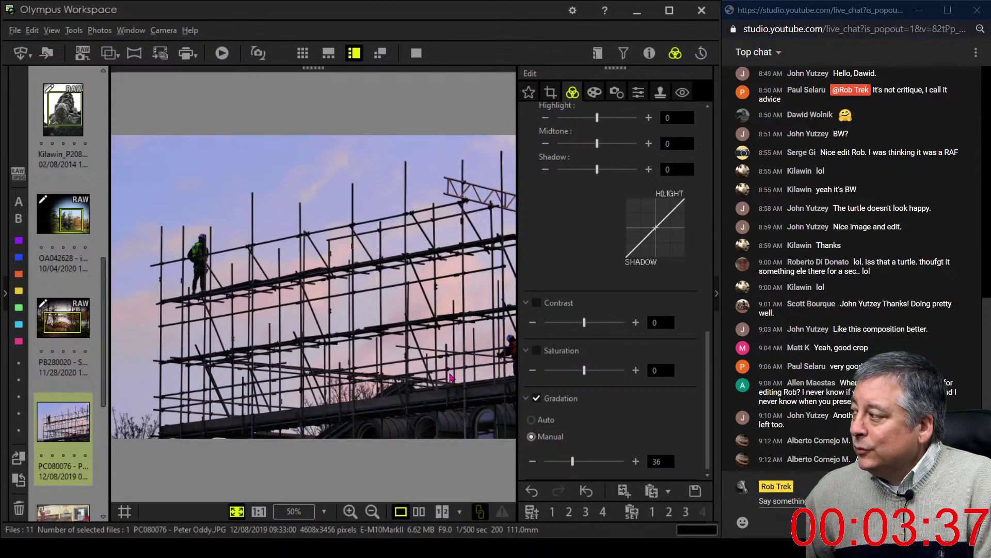
pyautogui.click(488, 430)
pyautogui.moveTo(488, 429); pyautogui.dragTo(422, 416)
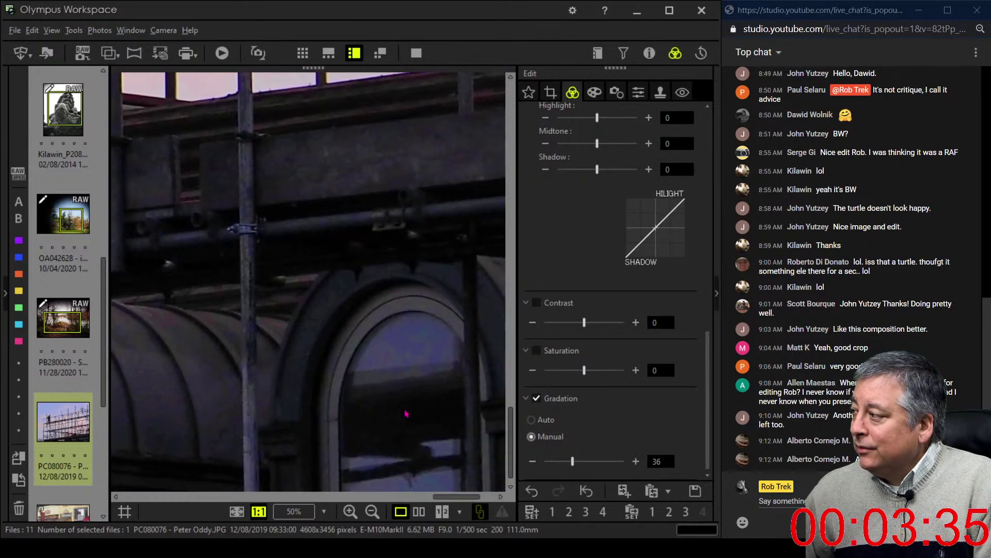
pyautogui.click(403, 413)
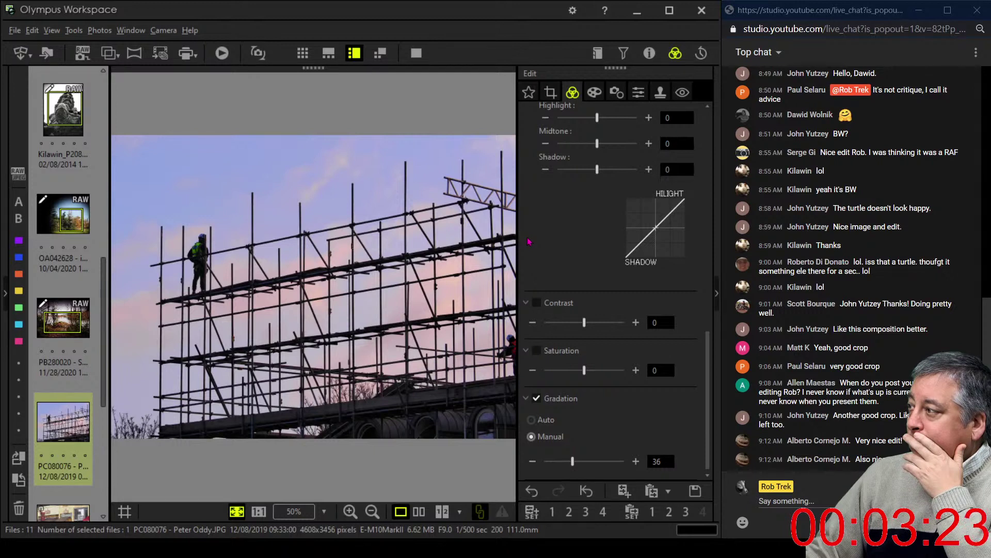
# - Crop the scaffolding photo to a 4:3 portrait frame of about 2358 x 3146 pixels around the worker on the scaffold
pyautogui.click(550, 91)
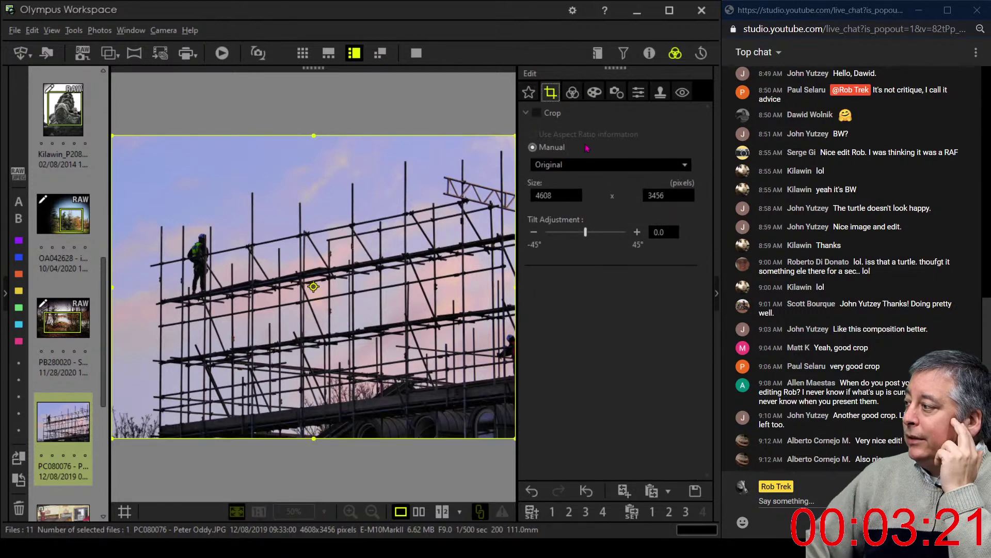
pyautogui.click(603, 162)
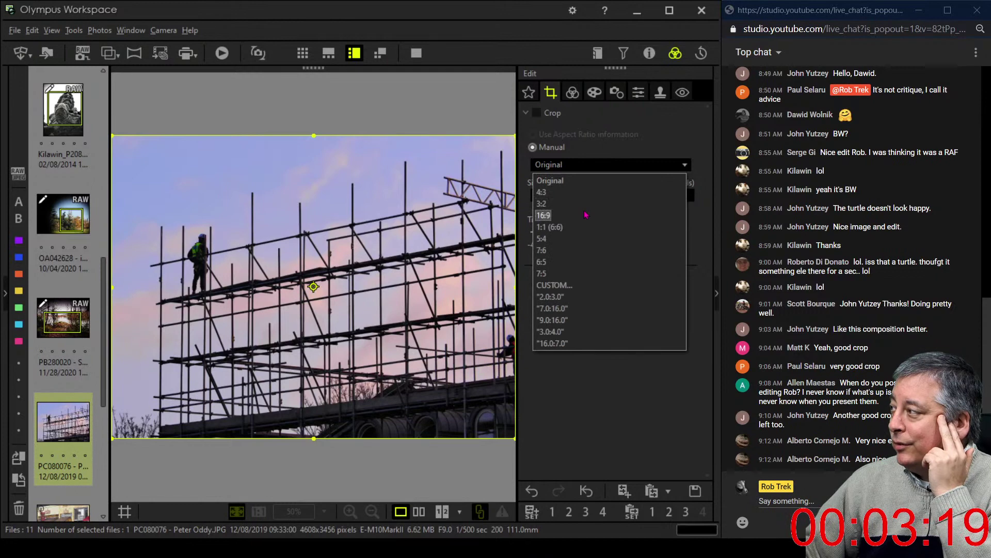
pyautogui.click(578, 192)
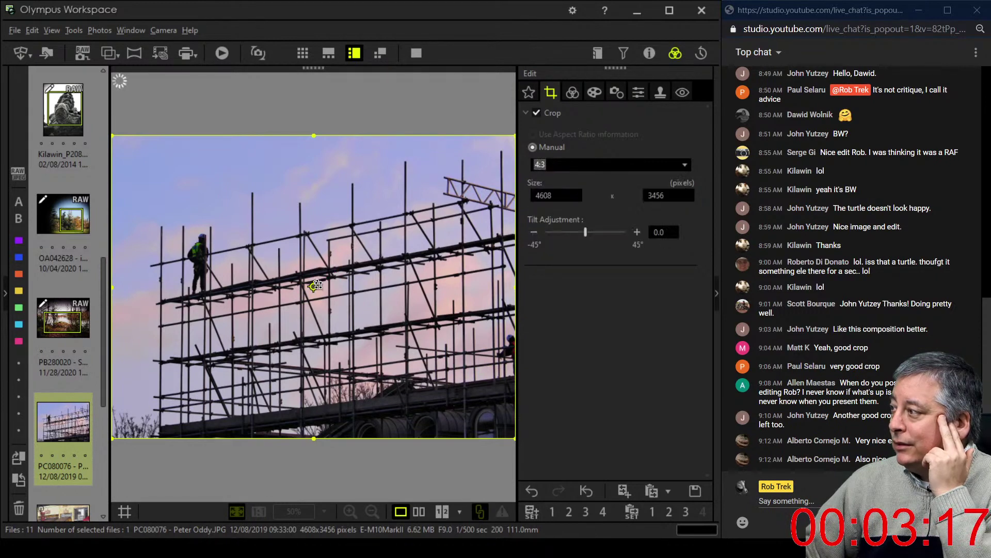
pyautogui.moveTo(316, 286); pyautogui.dragTo(227, 287)
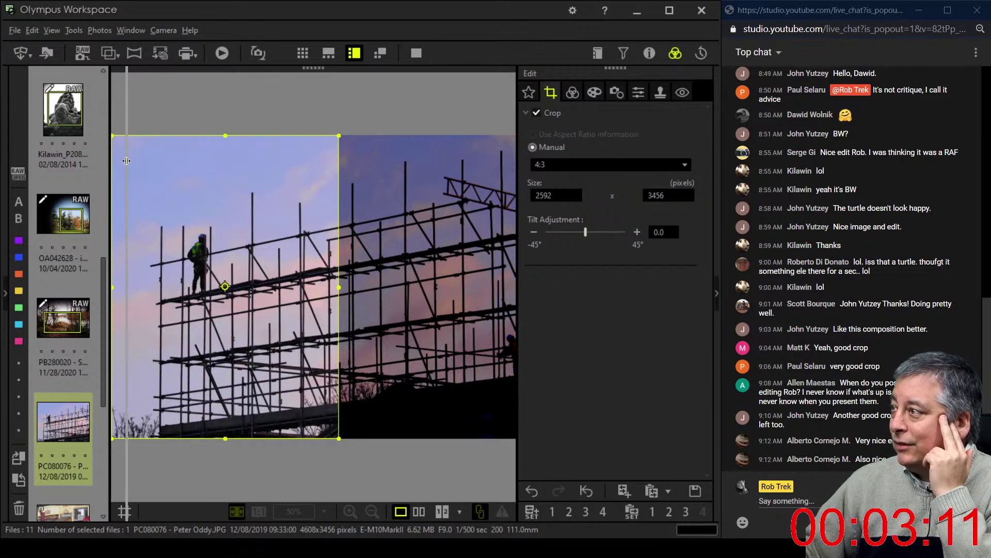
pyautogui.scroll(1, 106, 156)
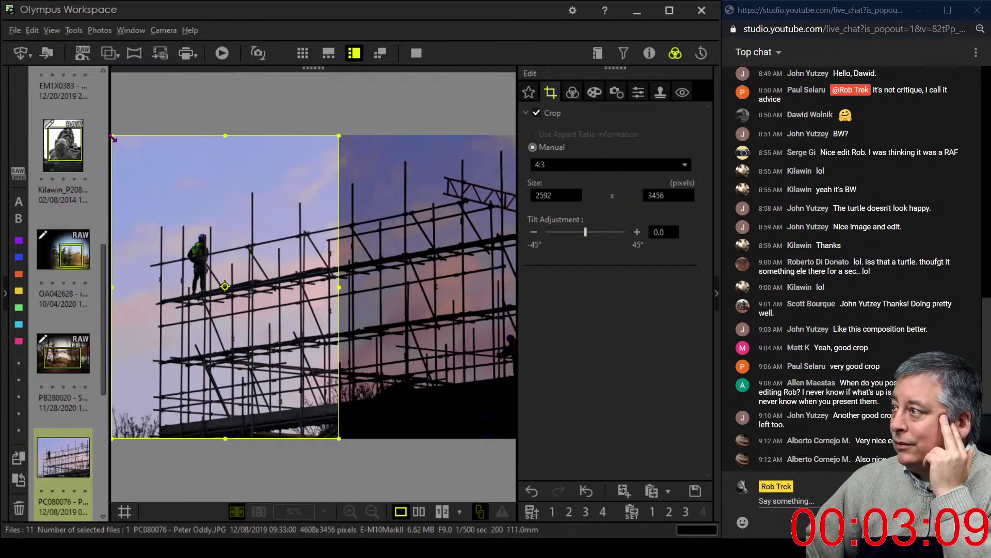
pyautogui.moveTo(118, 144); pyautogui.dragTo(136, 172)
pyautogui.moveTo(179, 222); pyautogui.dragTo(190, 231)
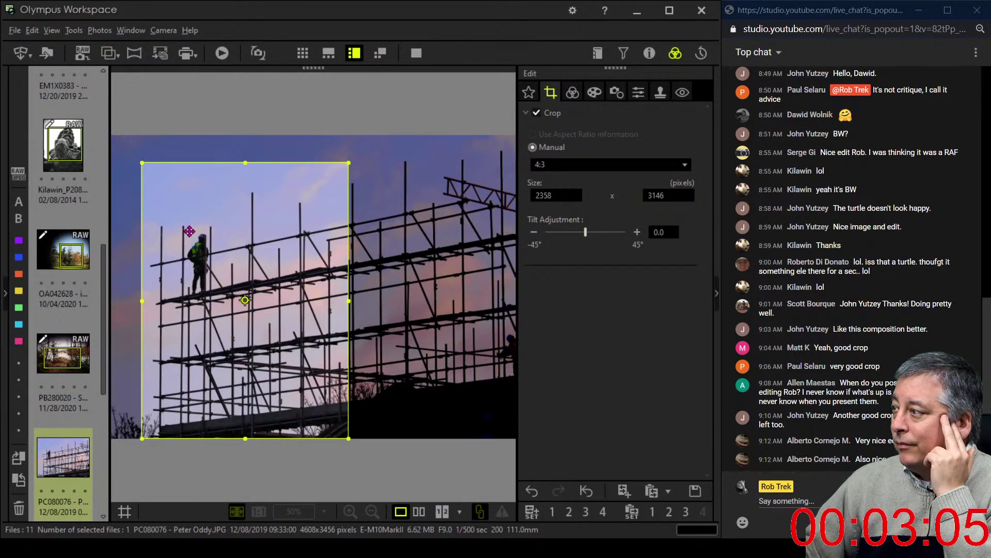
# - Raise the scaffolding photo's Manual Gradation to 70
pyautogui.click(573, 92)
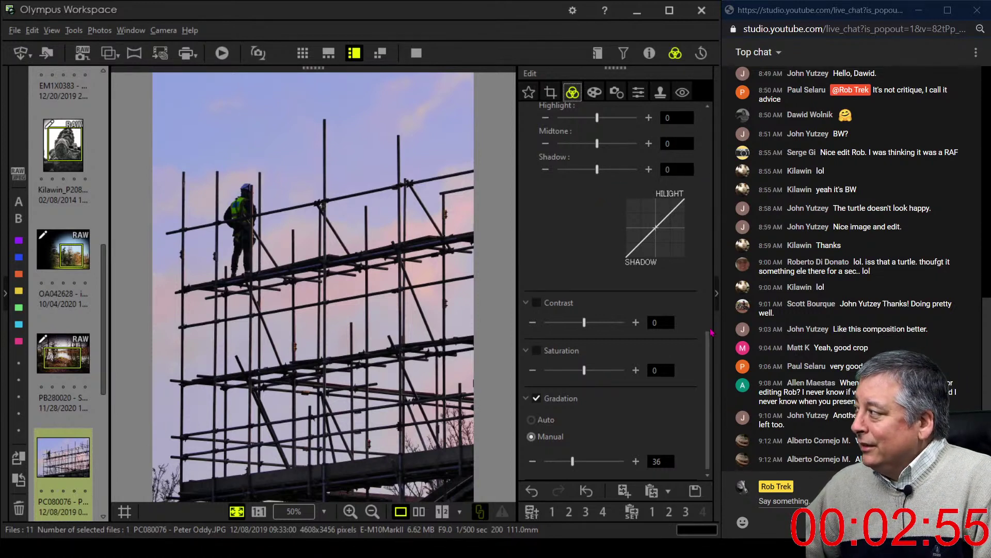
pyautogui.click(583, 462)
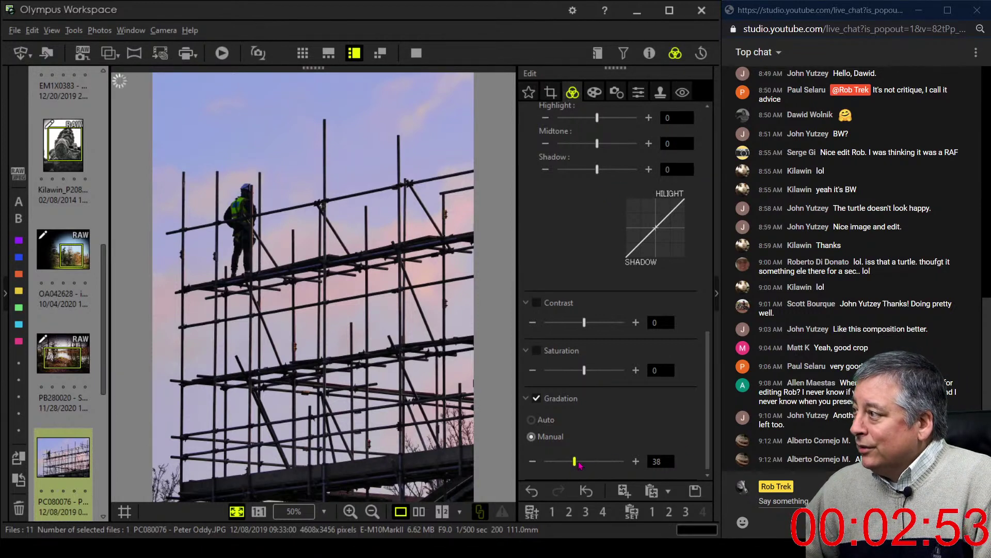
pyautogui.click(584, 465)
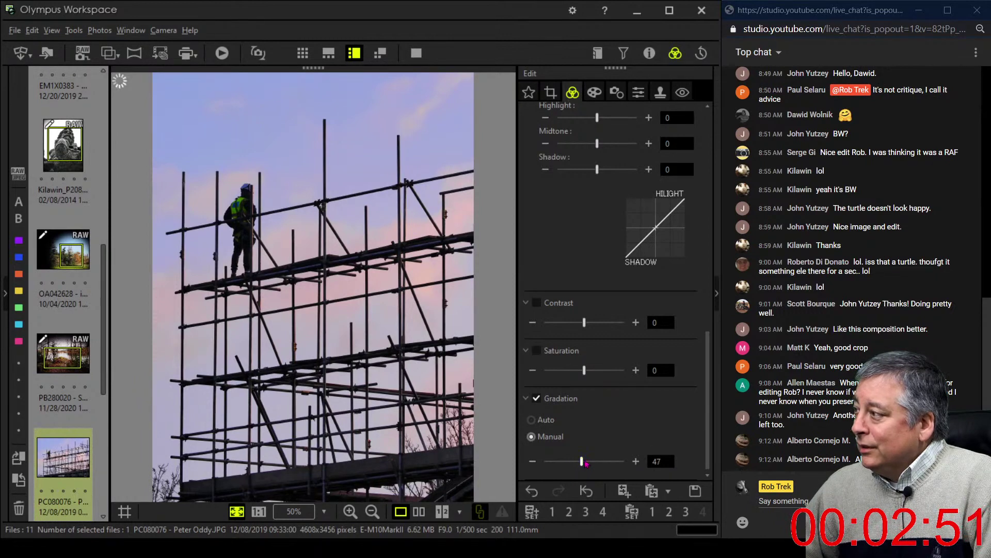
pyautogui.moveTo(586, 463); pyautogui.dragTo(604, 464)
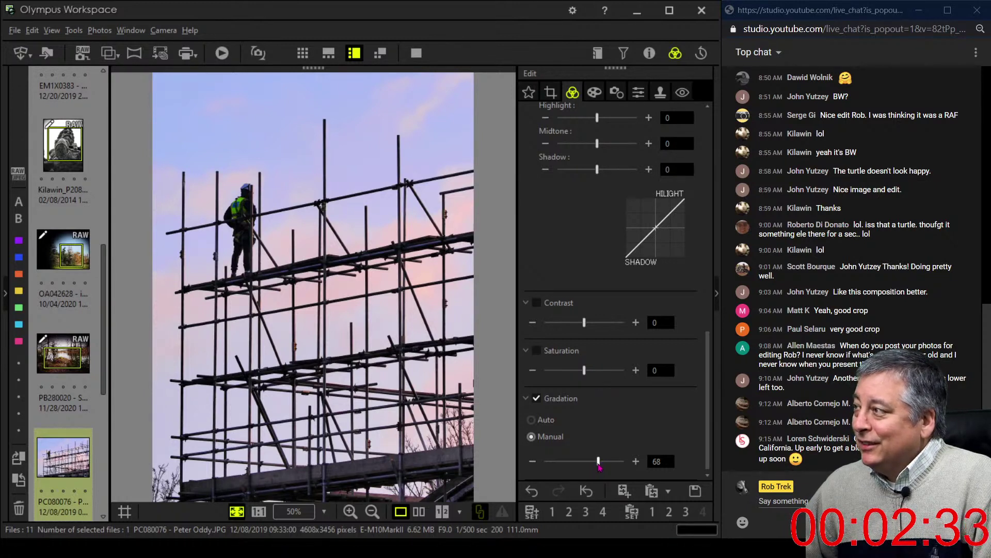
pyautogui.moveTo(599, 466)
pyautogui.mouseDown()
pyautogui.moveTo(547, 467)
pyautogui.moveTo(600, 465)
pyautogui.mouseUp()
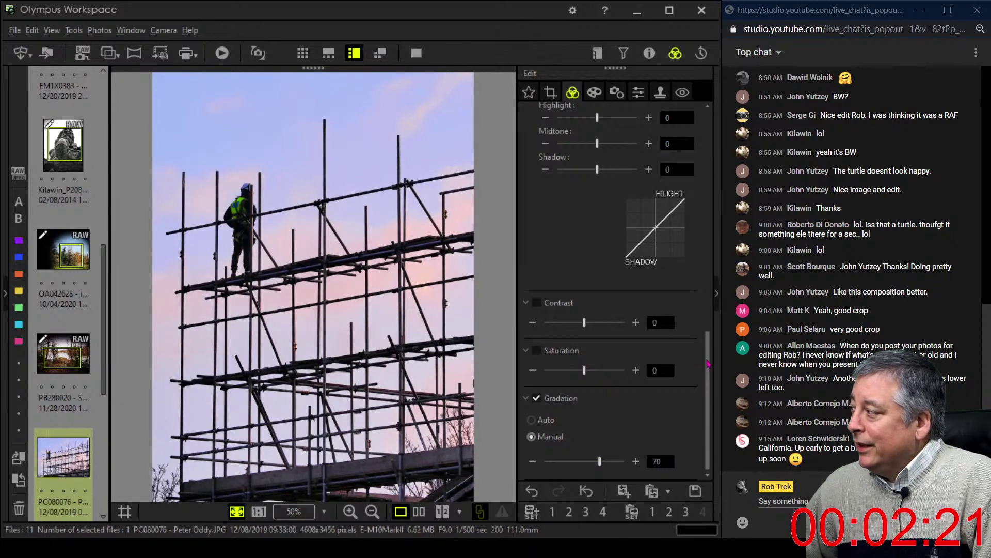
# - Set the scaffolding photo's Sharpness to 4
pyautogui.moveTo(709, 364); pyautogui.dragTo(708, 358)
pyautogui.scroll(10, 639, 131)
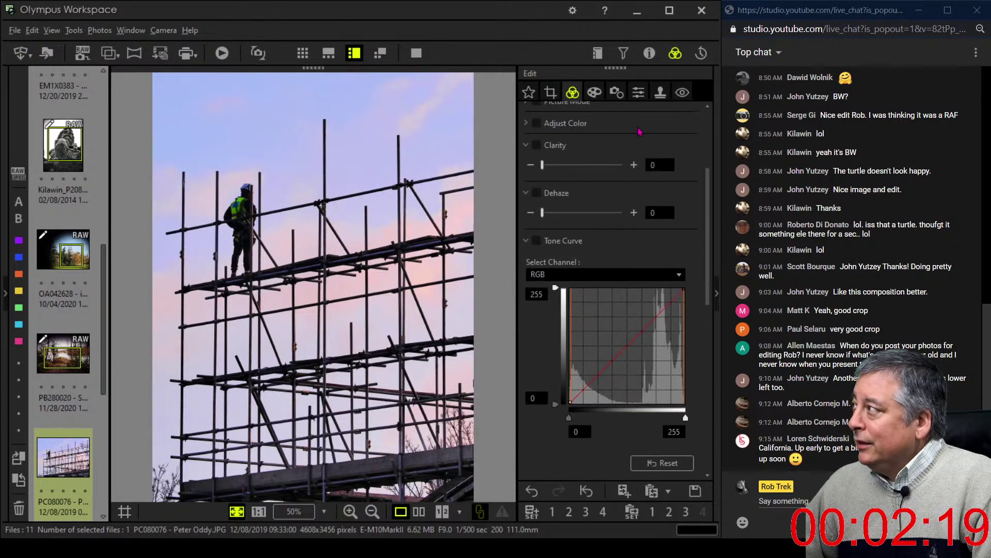
pyautogui.click(639, 92)
pyautogui.moveTo(584, 133); pyautogui.dragTo(607, 135)
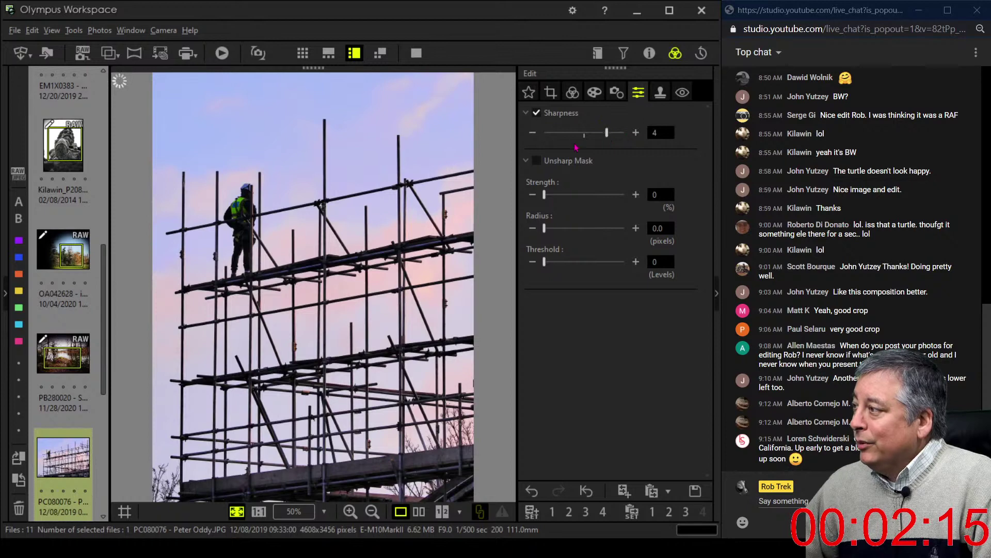
# - Darken the scaffolding photo with an RGB Tone Curve, pulling one point in the deep shadows and one in the highlights slightly below the diagonal
pyautogui.click(572, 93)
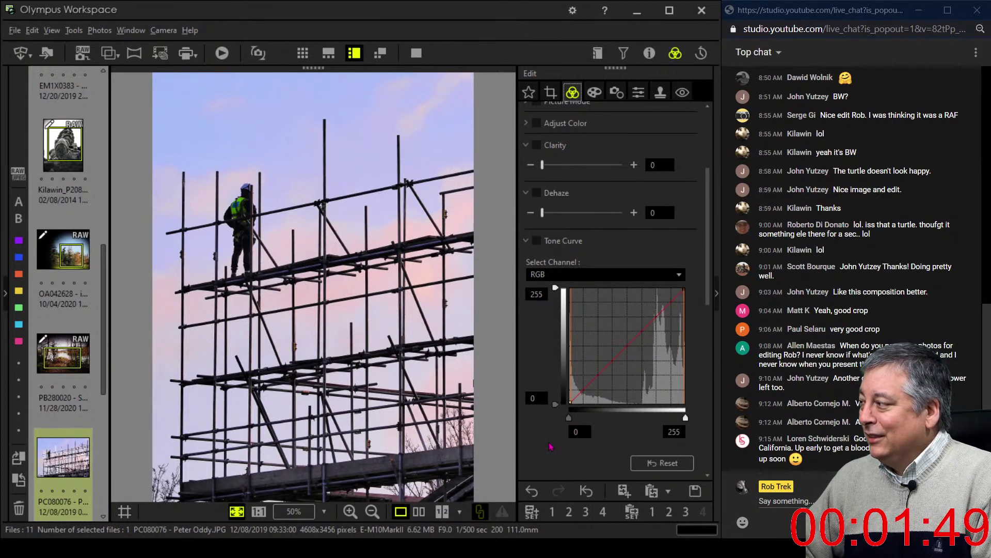
pyautogui.scroll(-1, 551, 446)
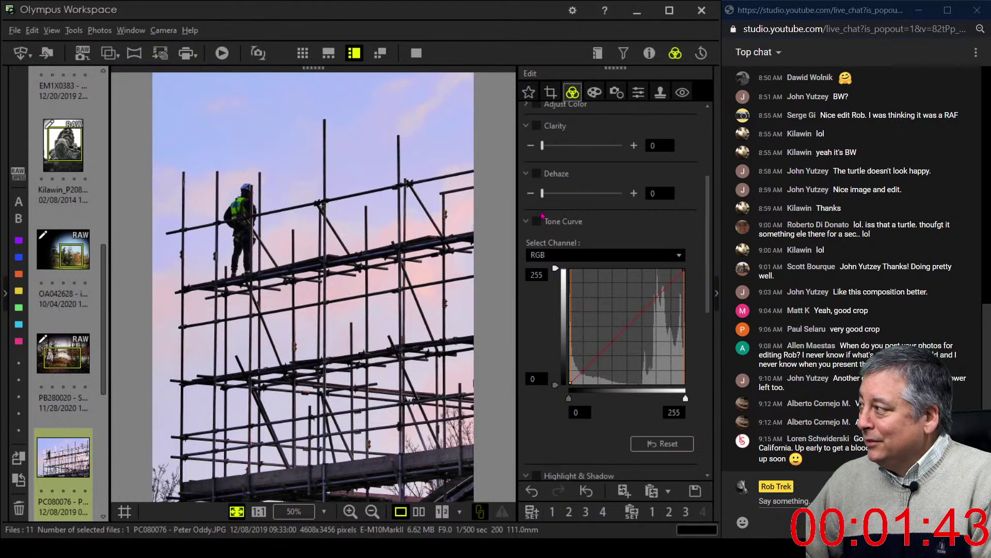
pyautogui.click(570, 257)
pyautogui.click(571, 261)
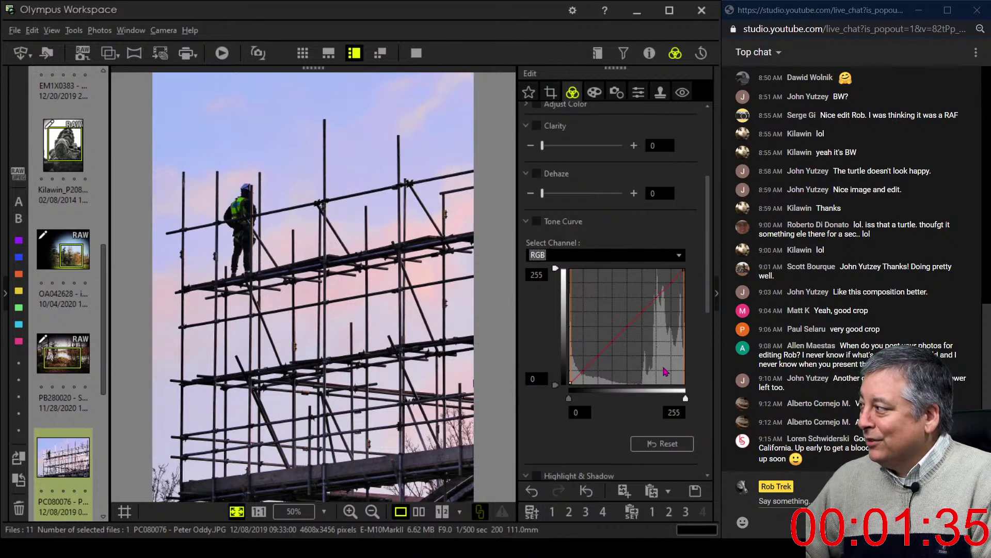
pyautogui.click(581, 376)
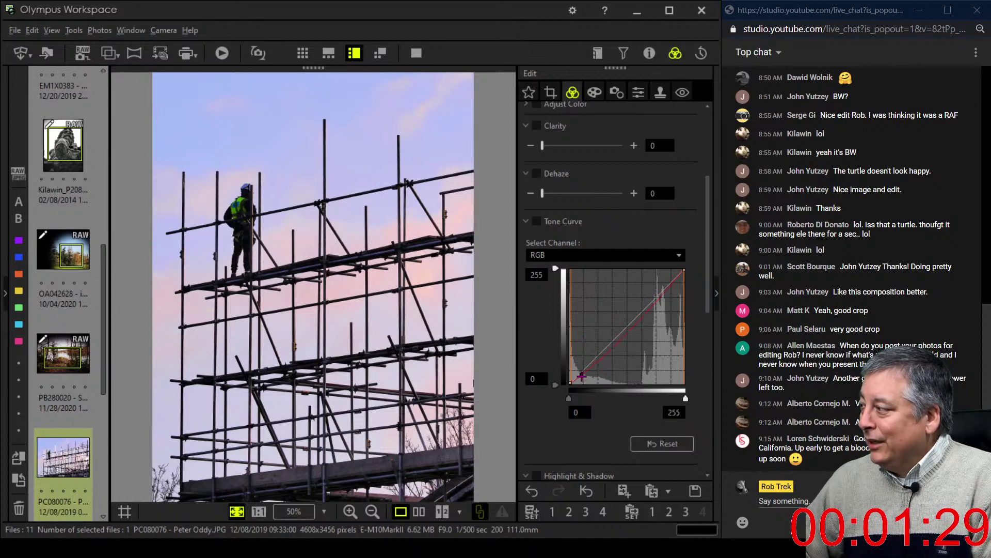
pyautogui.moveTo(581, 376); pyautogui.dragTo(584, 378)
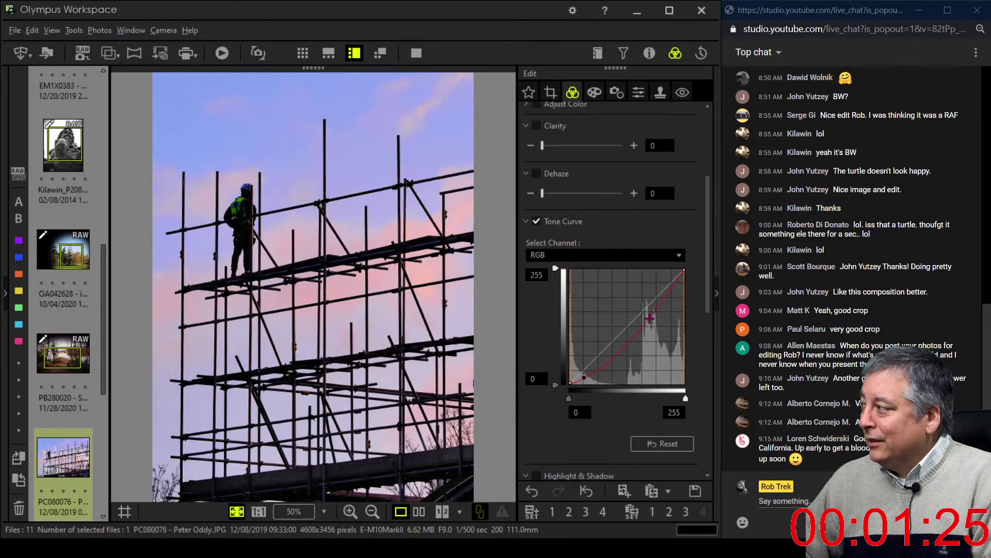
pyautogui.click(645, 313)
pyautogui.moveTo(645, 313); pyautogui.dragTo(648, 315)
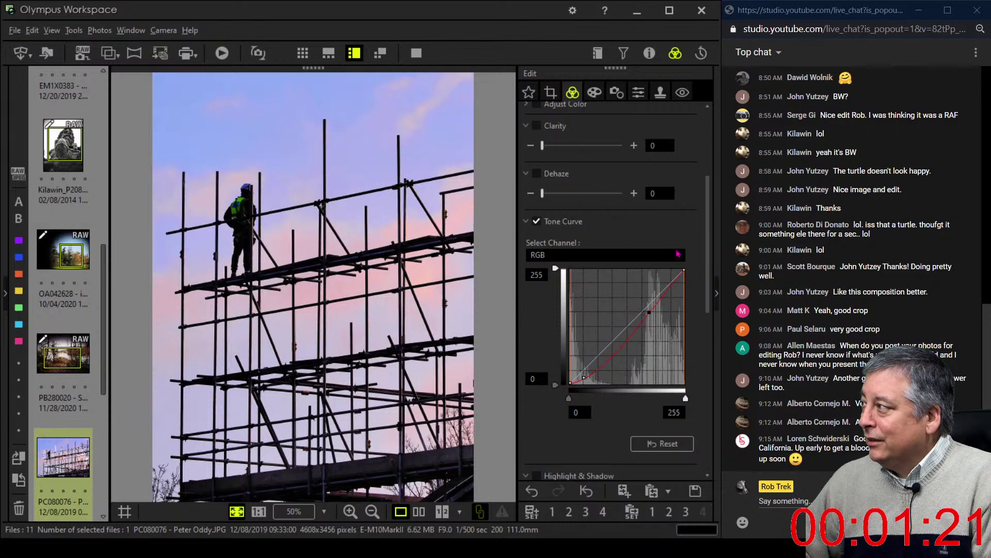
# - Set the scaffolding photo's Custom WB to 0.6 on the blue–amber axis and 1.0 on the green–magenta axis
pyautogui.scroll(4, 716, 192)
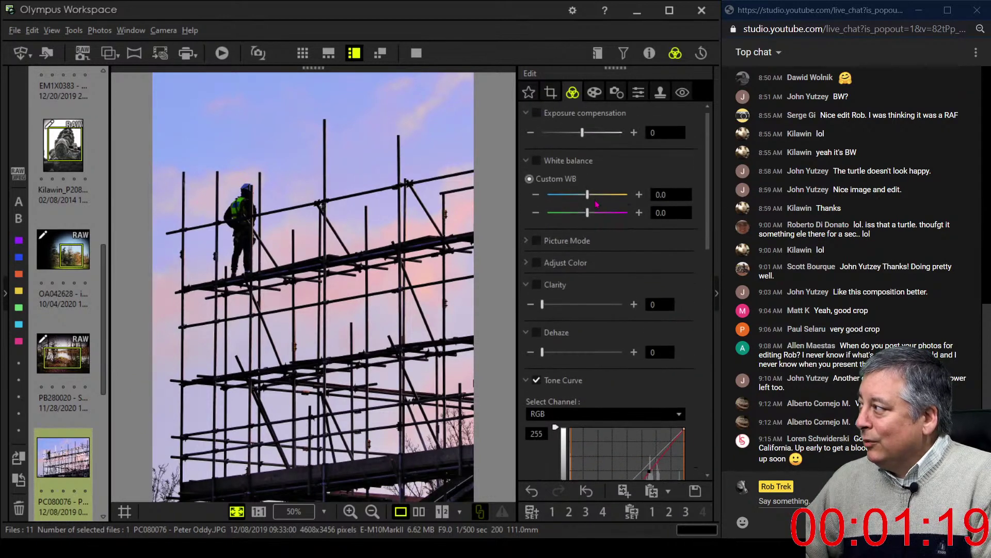
pyautogui.moveTo(587, 199)
pyautogui.mouseDown()
pyautogui.moveTo(593, 214)
pyautogui.moveTo(598, 194)
pyautogui.moveTo(596, 214)
pyautogui.mouseUp()
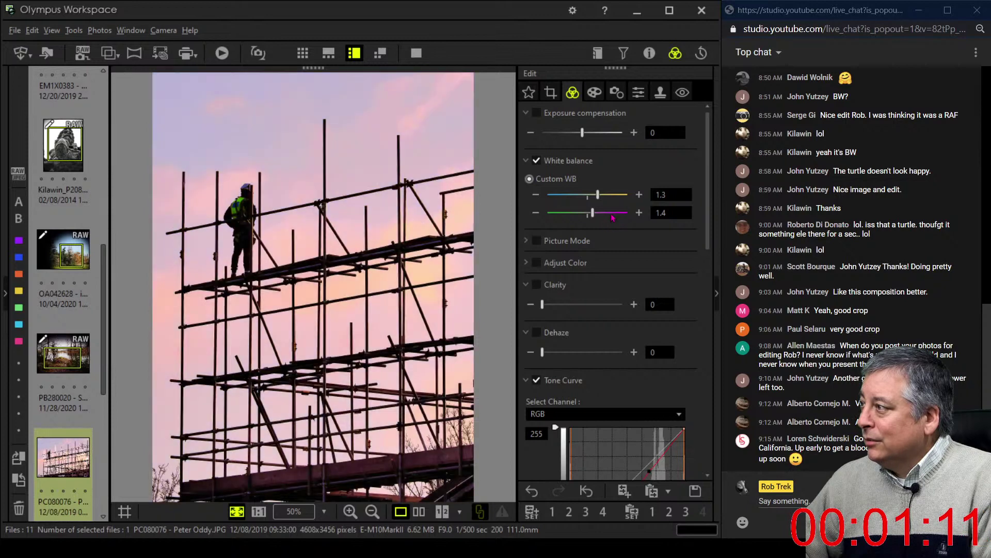
pyautogui.moveTo(593, 213); pyautogui.dragTo(596, 199)
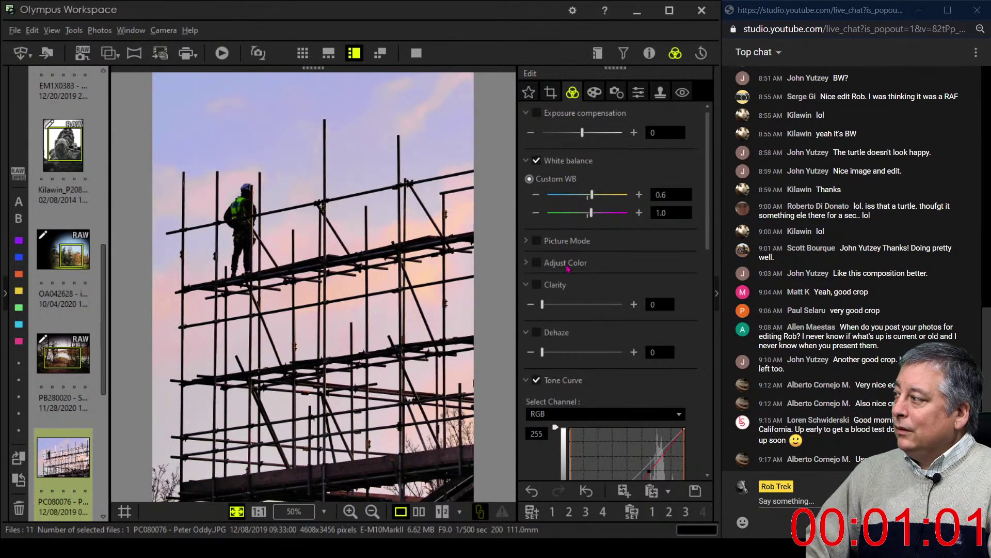
# - Lower the Adjust Color luminance of the scaffolding photo to -3, -4, -5, -5, -6 and -5 for colors 3 through 8
pyautogui.click(526, 264)
pyautogui.scroll(-3, 609, 206)
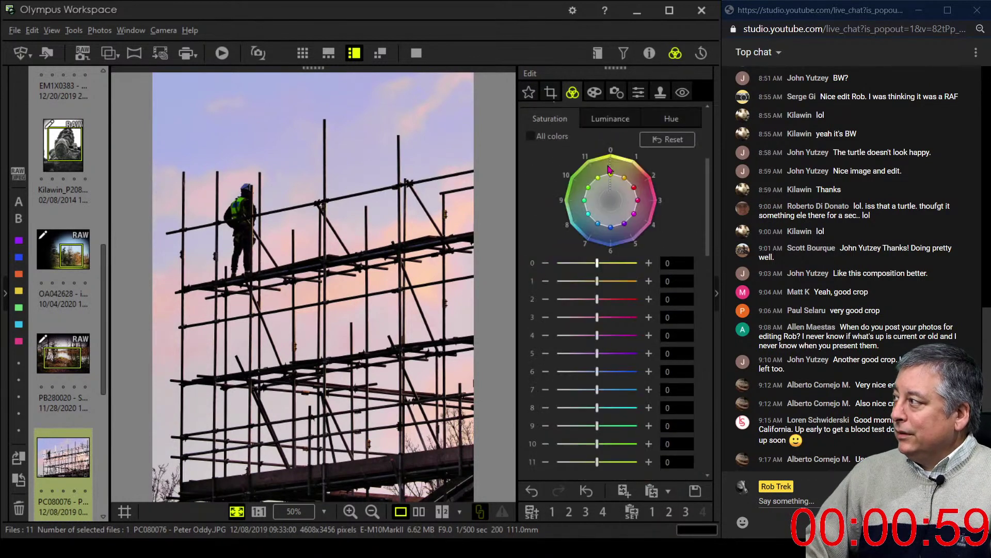
pyautogui.click(619, 125)
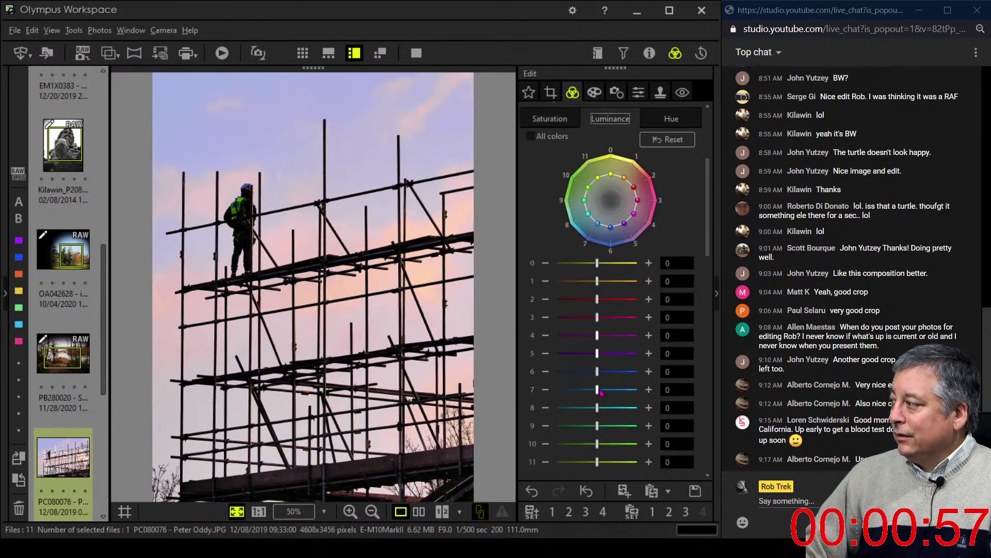
pyautogui.moveTo(597, 390); pyautogui.dragTo(585, 408)
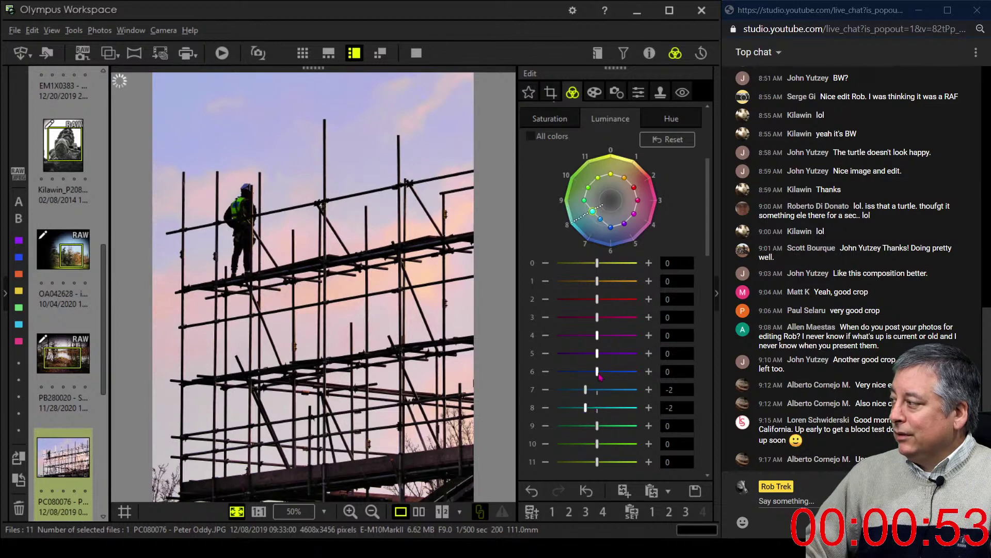
pyautogui.moveTo(597, 371); pyautogui.dragTo(581, 372)
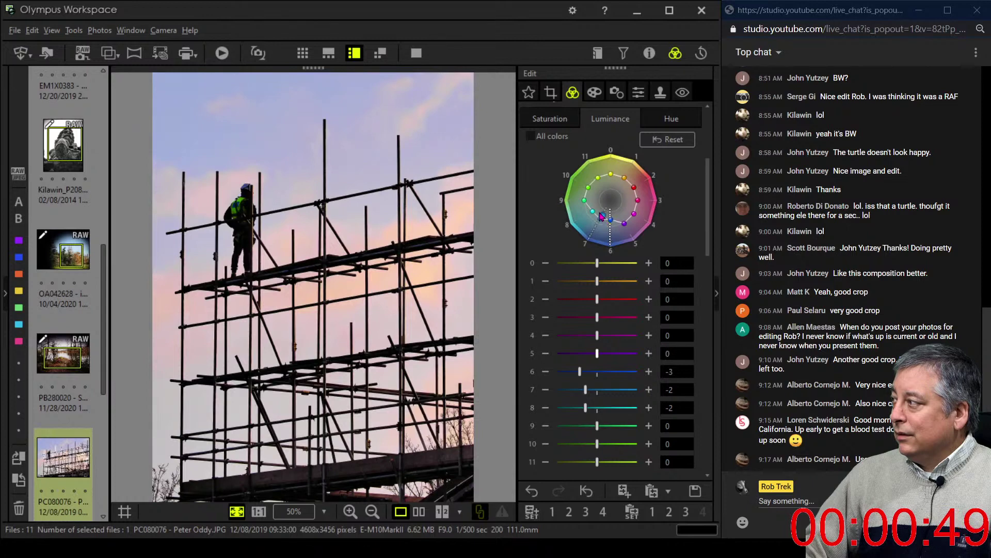
pyautogui.moveTo(601, 219); pyautogui.dragTo(635, 200)
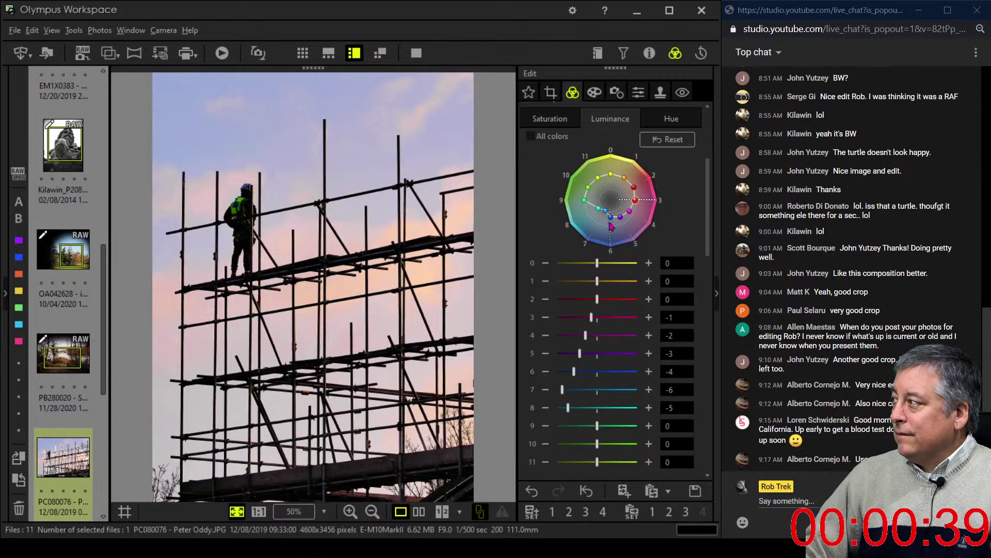
pyautogui.moveTo(611, 217); pyautogui.dragTo(630, 200)
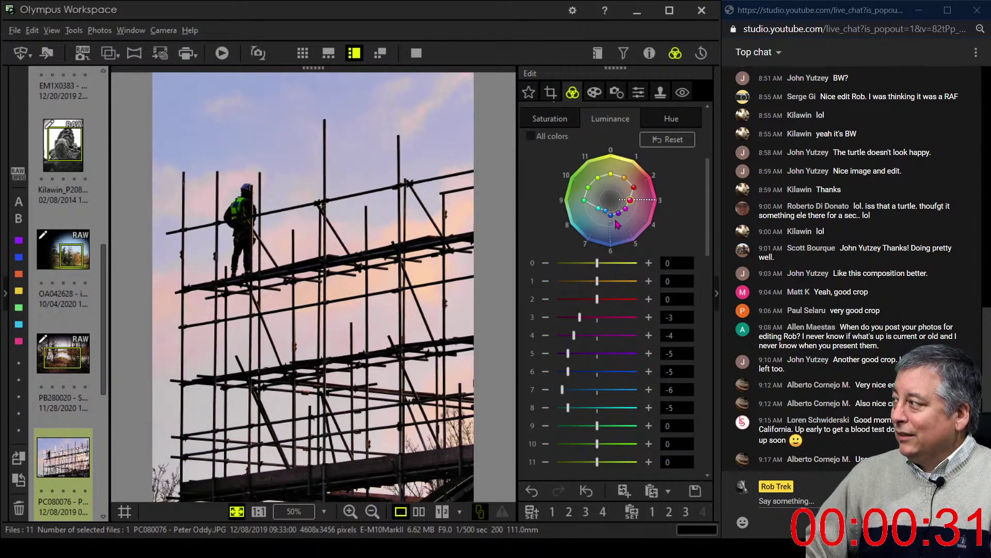
# - Set the luminance of colours 3 to 8 to -1, -2, -2, -4, -3 and -3, and compare the photo with the original
pyautogui.moveTo(619, 213); pyautogui.dragTo(598, 247)
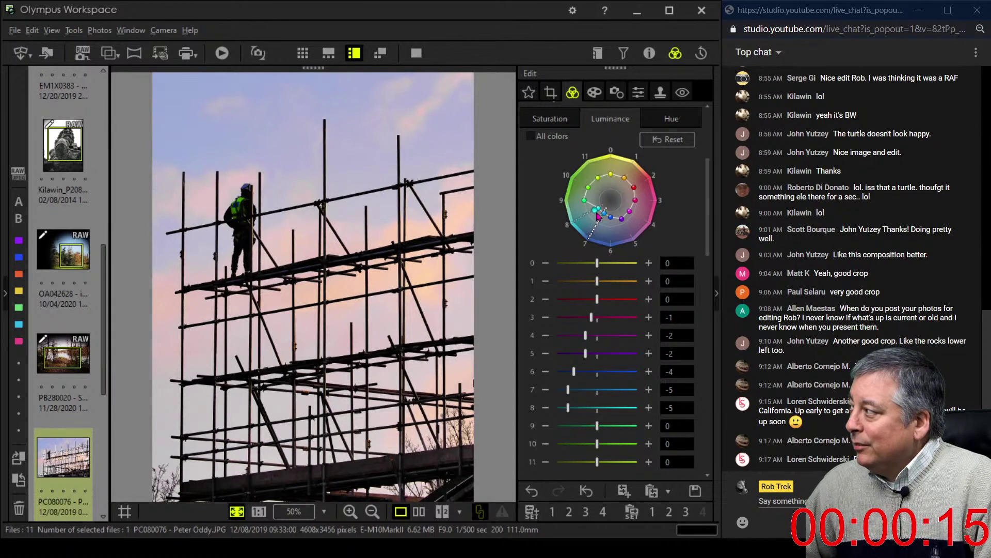
pyautogui.moveTo(598, 216); pyautogui.dragTo(609, 221)
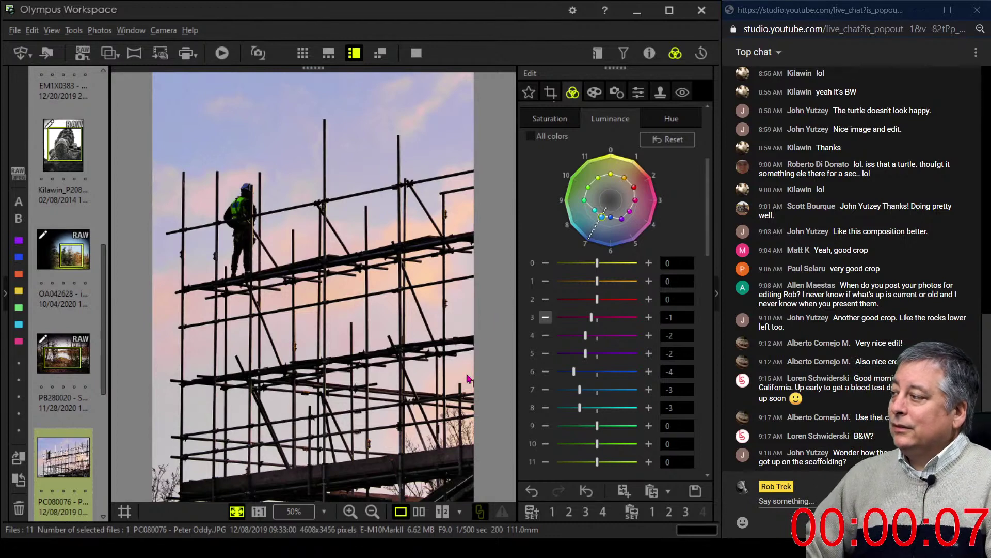
pyautogui.click(418, 512)
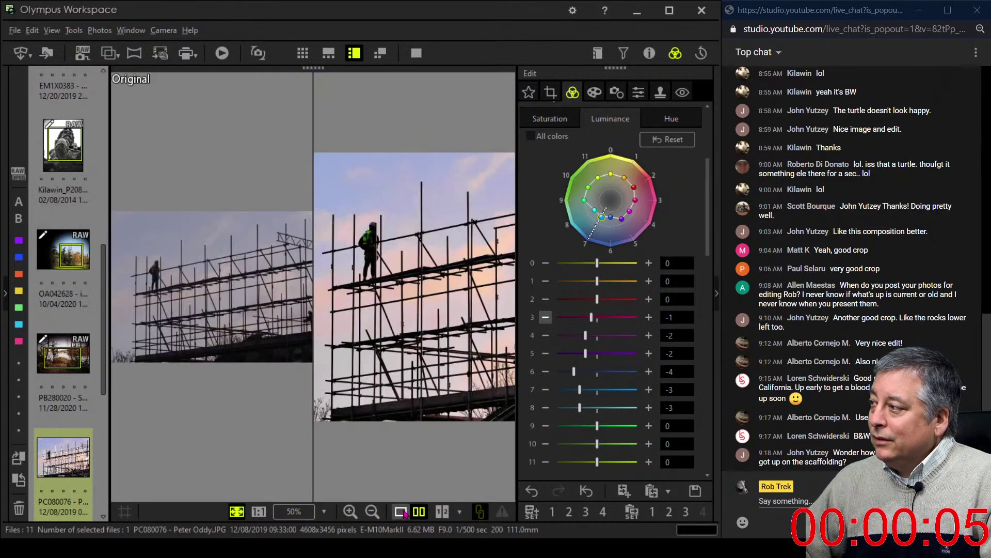
pyautogui.click(401, 511)
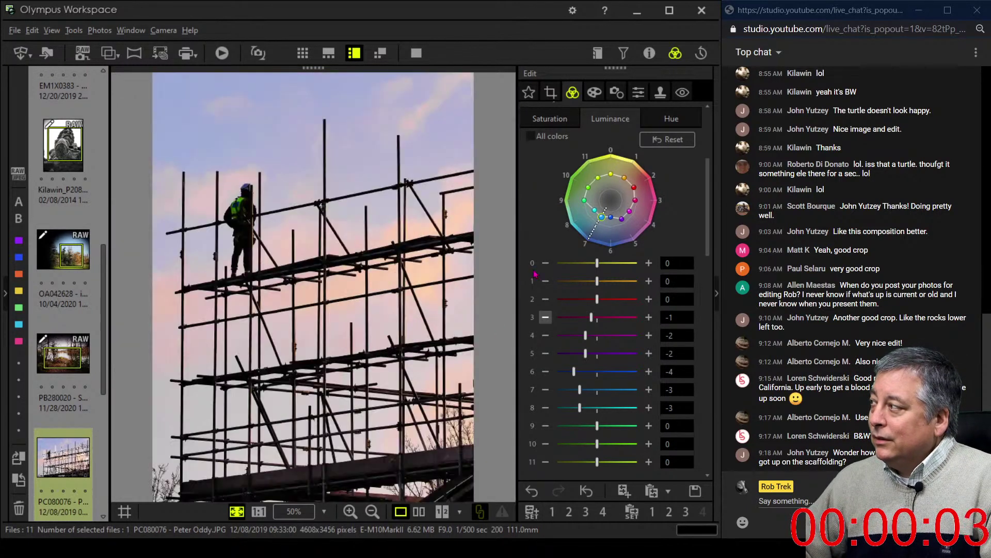
# - Reduce the saturation of colours 3, 4 and 5 to -3 each
pyautogui.scroll(3, 546, 215)
pyautogui.click(549, 204)
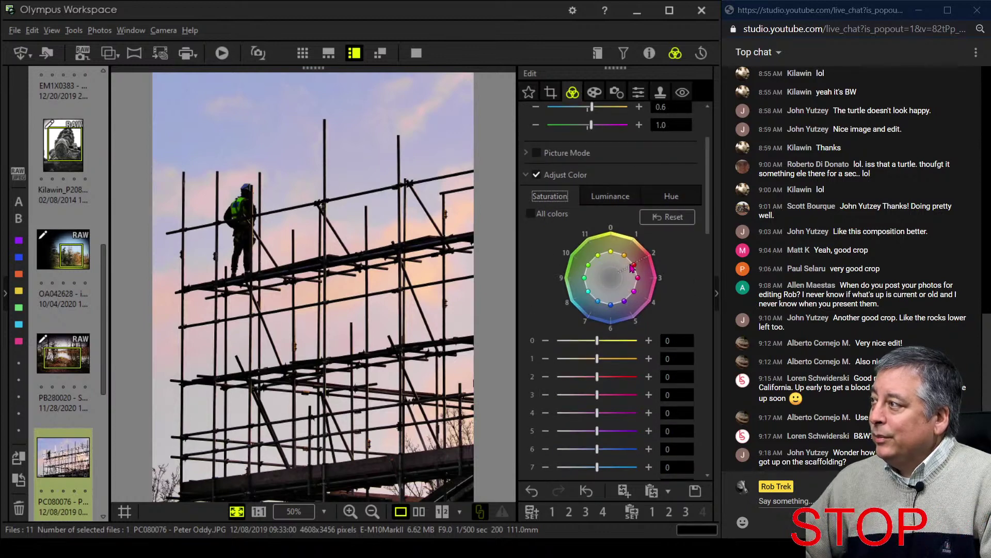
pyautogui.moveTo(638, 277)
pyautogui.mouseDown()
pyautogui.moveTo(638, 296)
pyautogui.moveTo(620, 294)
pyautogui.moveTo(627, 288)
pyautogui.mouseUp()
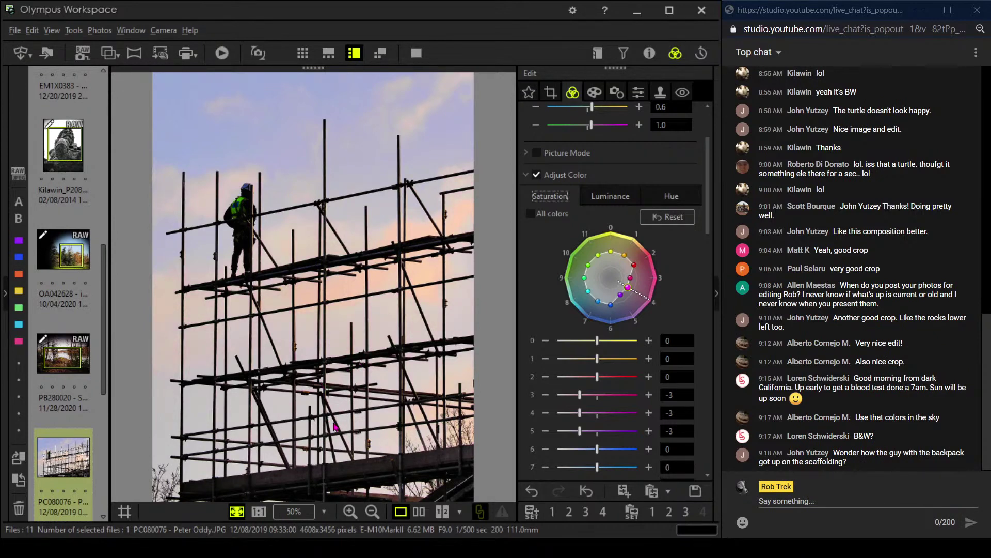
# - Compare the edited scaffolding photo with the original side by side at full screen
pyautogui.click(419, 511)
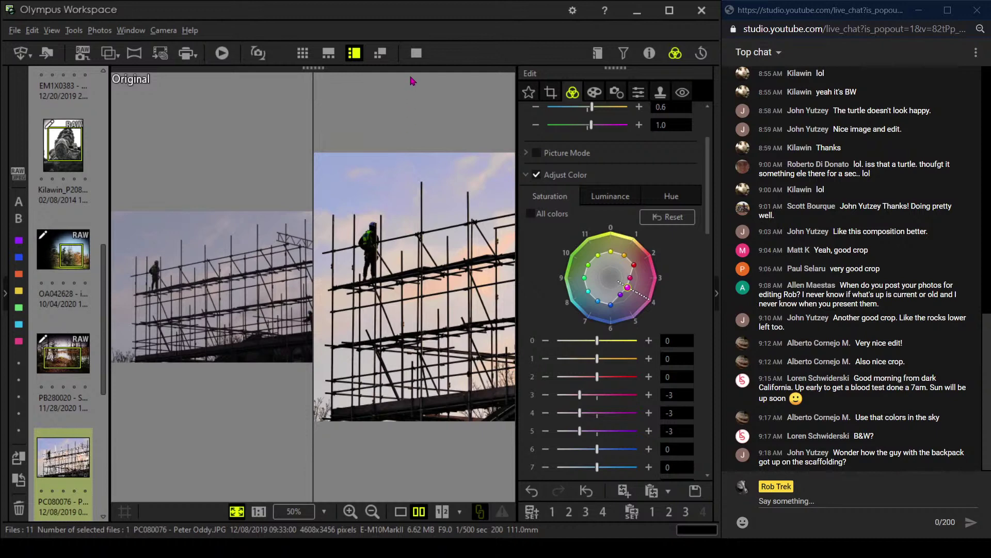
pyautogui.click(416, 54)
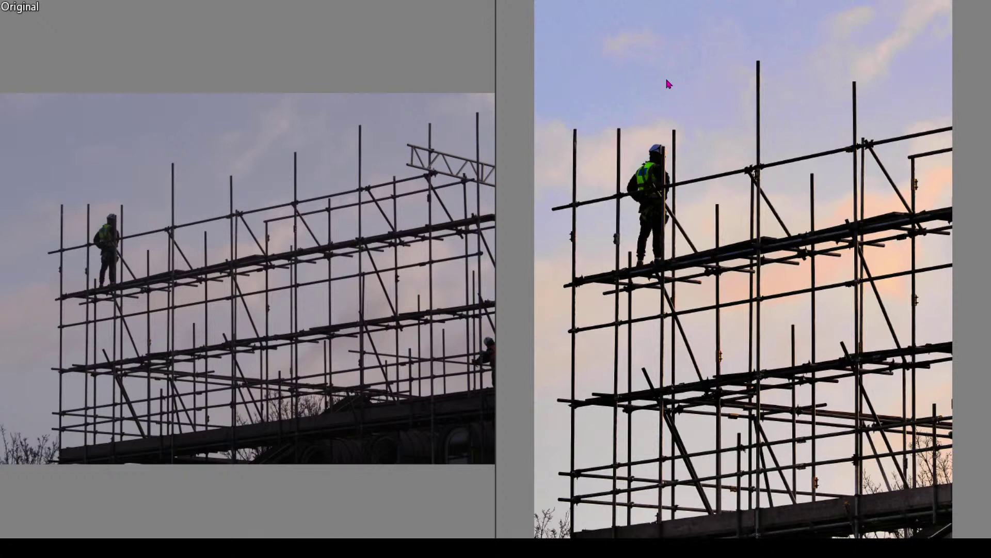
pyautogui.press('Escape')
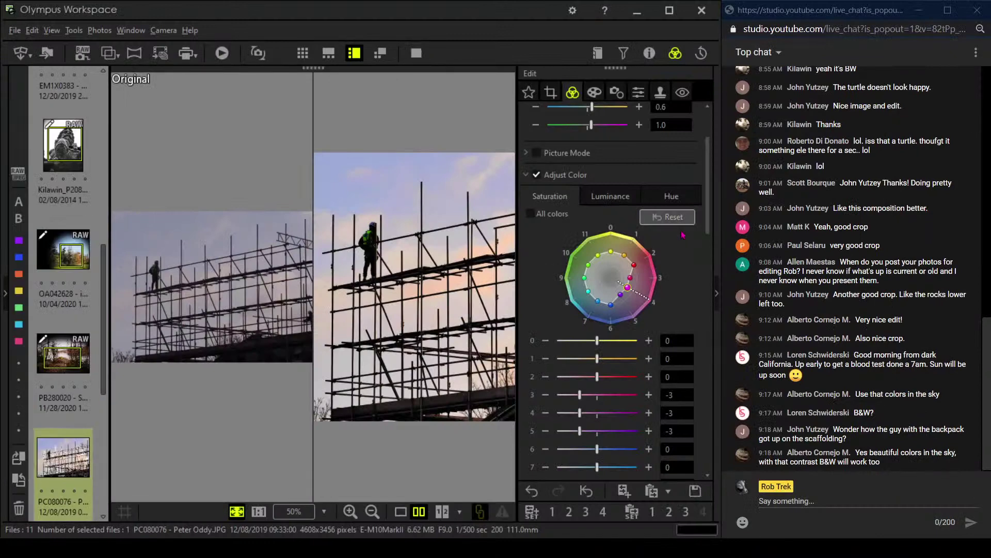
# - Review the lens correction, sharpness and art filter settings of the scaffolding photo, and return to the single-image view
pyautogui.click(615, 93)
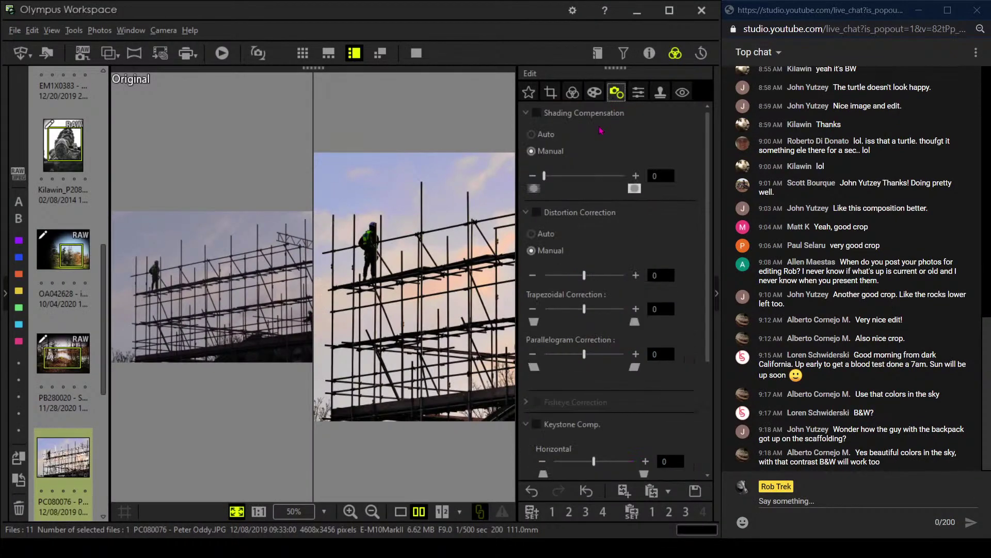
pyautogui.click(638, 91)
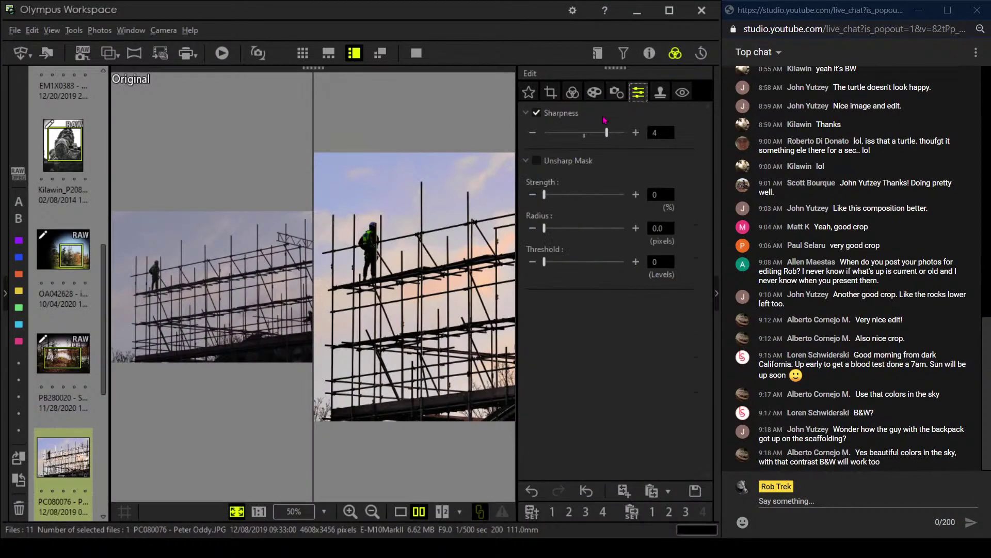
pyautogui.click(595, 93)
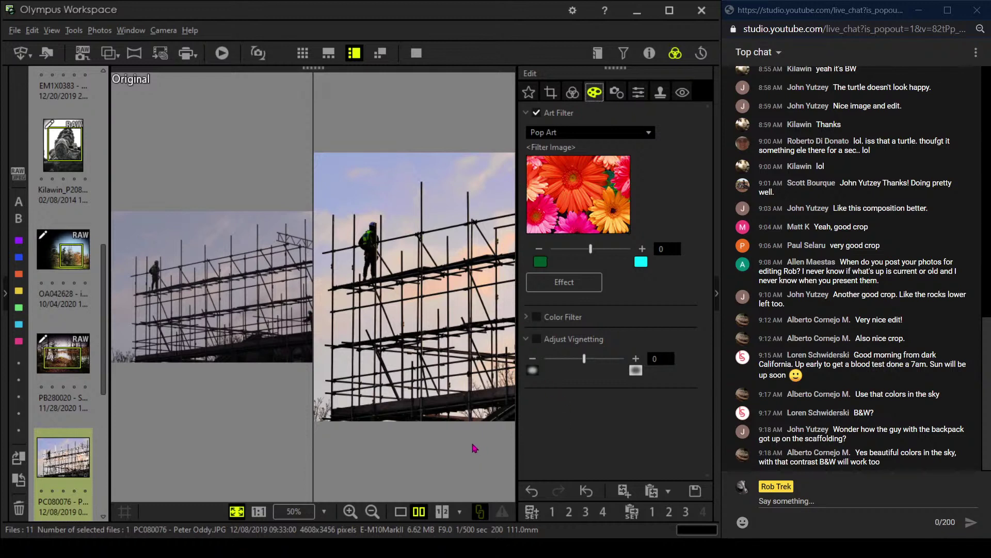
pyautogui.click(400, 512)
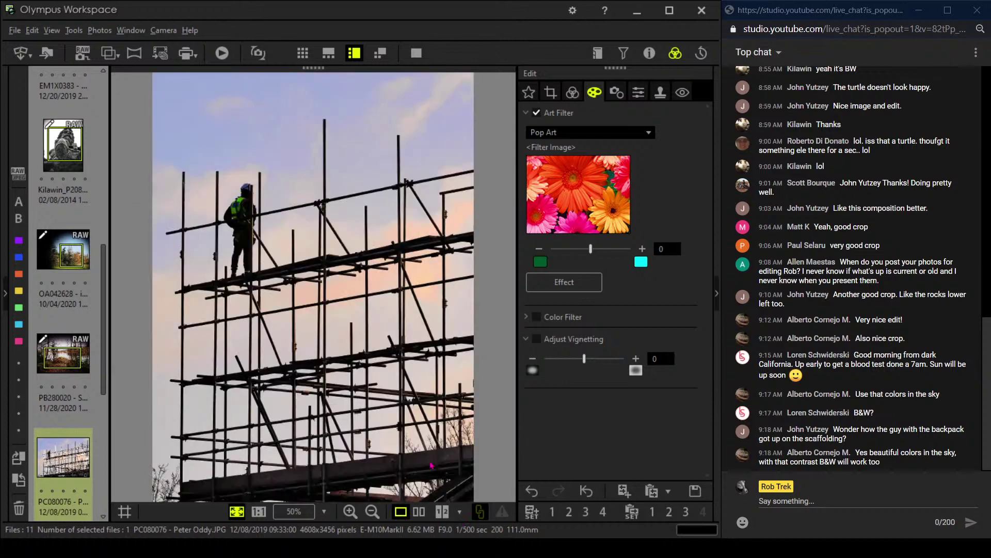
pyautogui.click(578, 110)
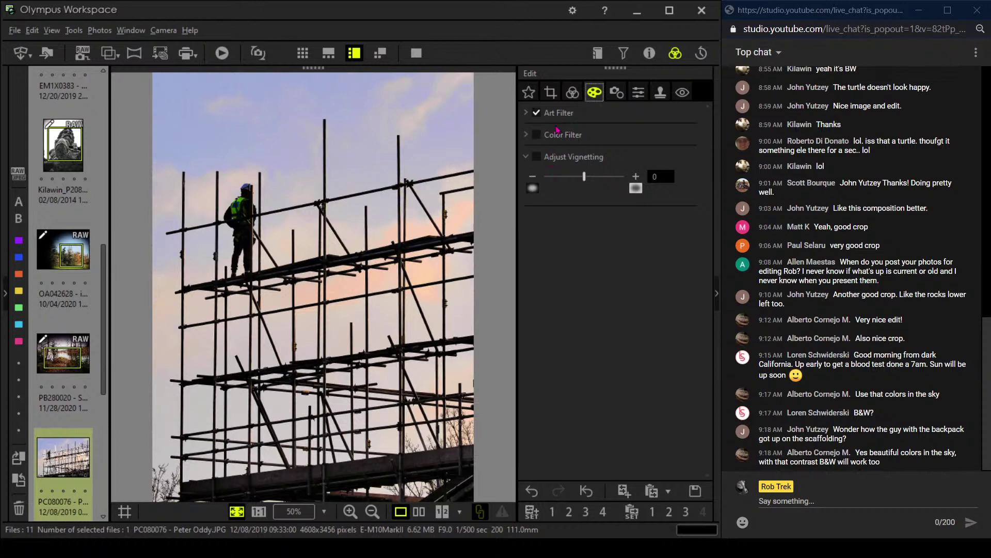
# - Try the Monochrome picture mode on the scaffolding photo, and set the mode back to No effect
pyautogui.click(568, 95)
pyautogui.scroll(3, 551, 227)
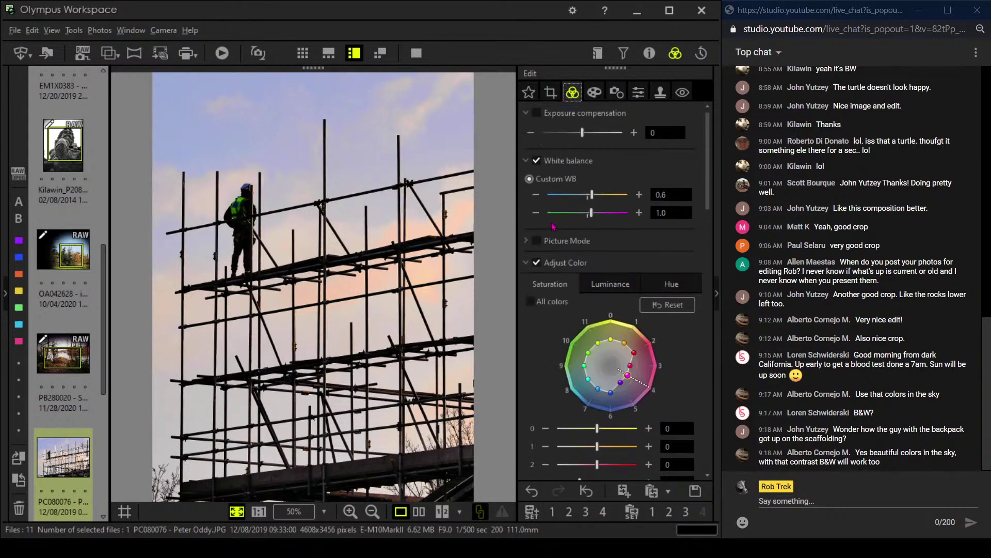
pyautogui.click(526, 263)
pyautogui.click(526, 241)
pyautogui.click(541, 262)
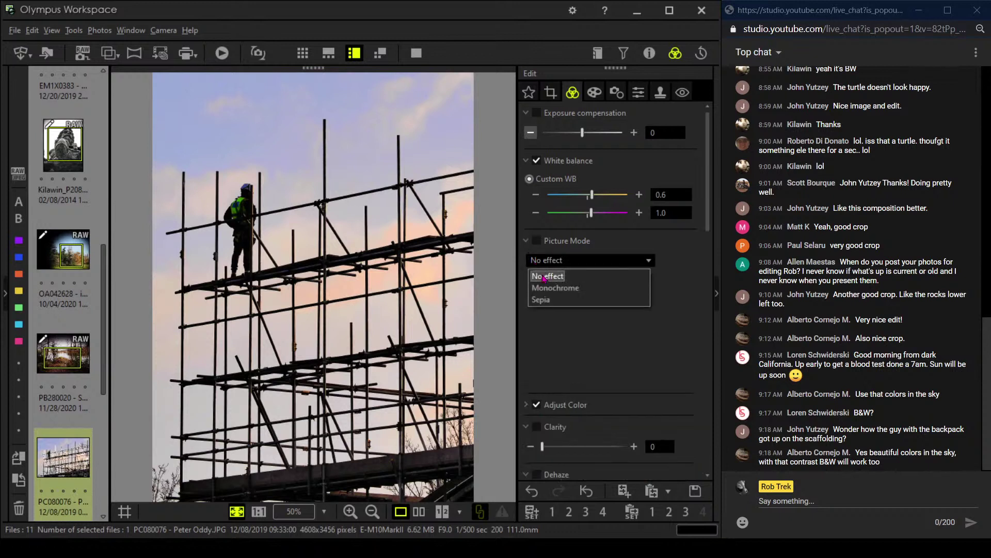
pyautogui.click(547, 289)
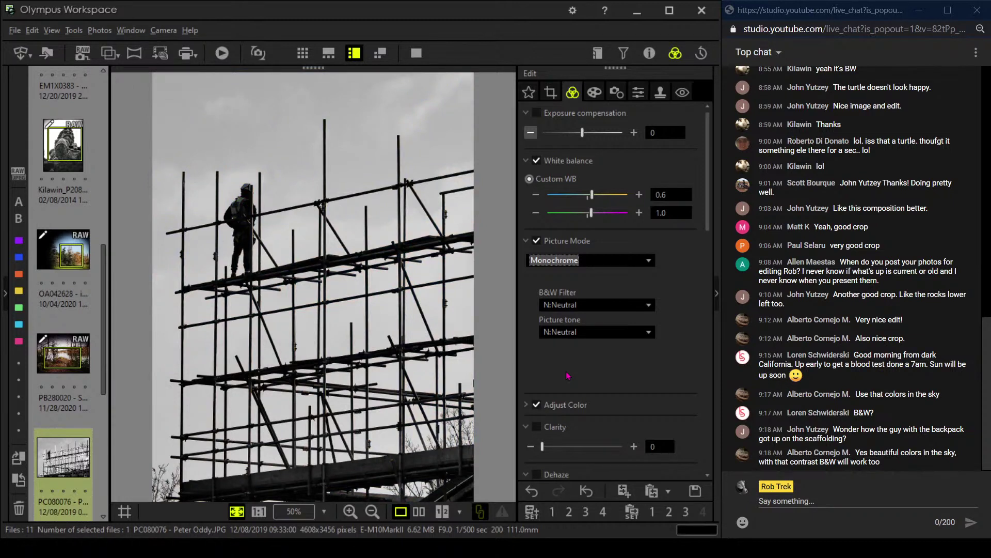
pyautogui.click(600, 266)
pyautogui.click(597, 275)
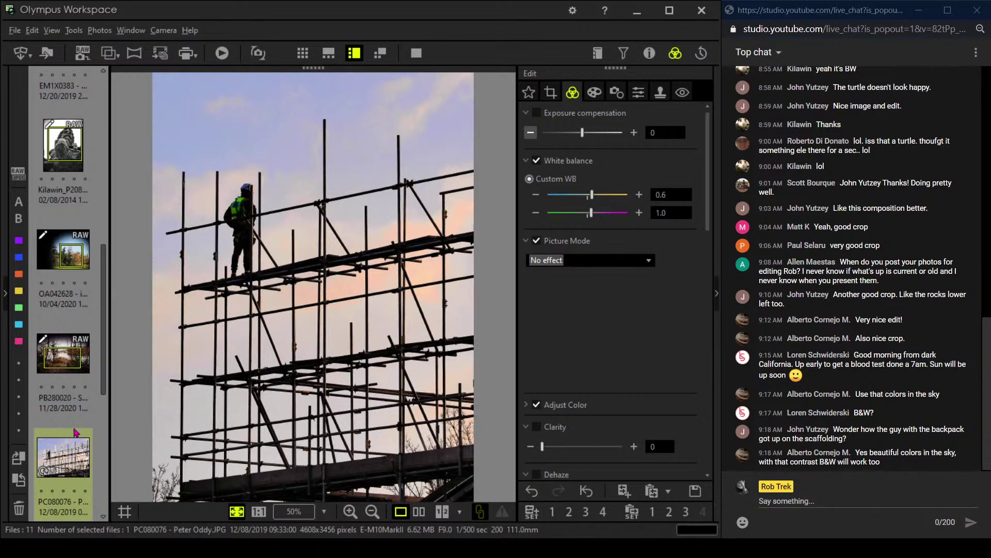
# - Crop the sidecar motorcycle photo PC080077 to 16:9 at 1506 x 847 pixels around the rider in its lower-right part
pyautogui.scroll(-4, 74, 428)
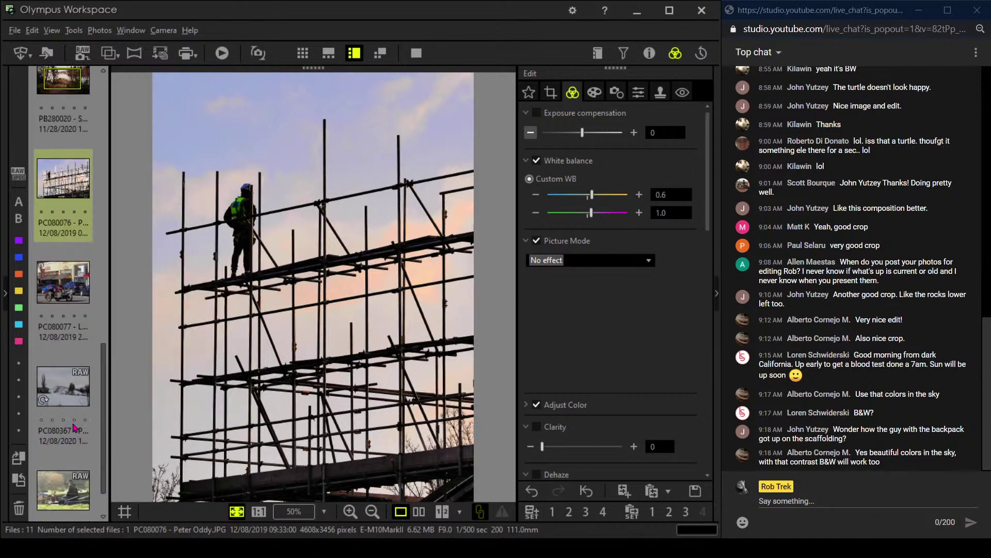
pyautogui.click(82, 294)
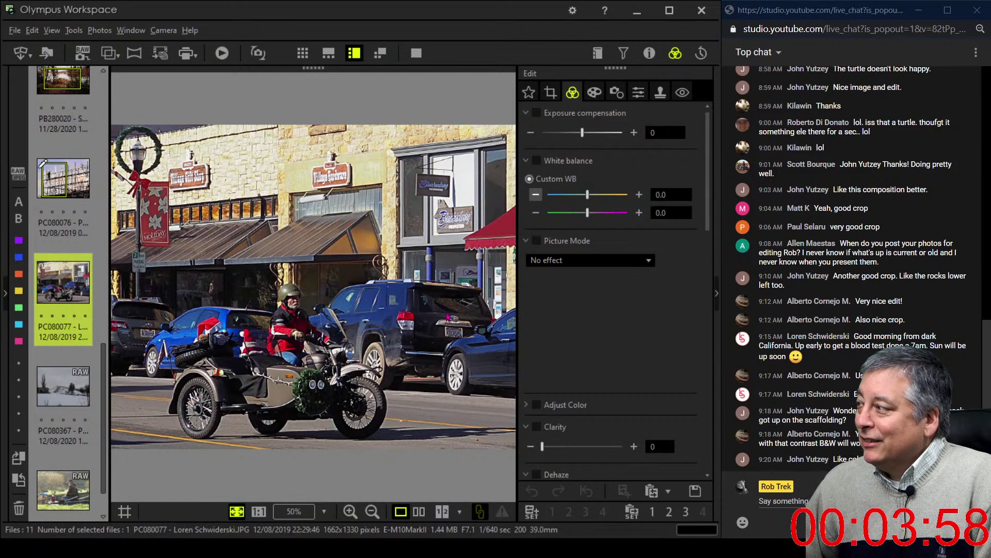
pyautogui.click(551, 92)
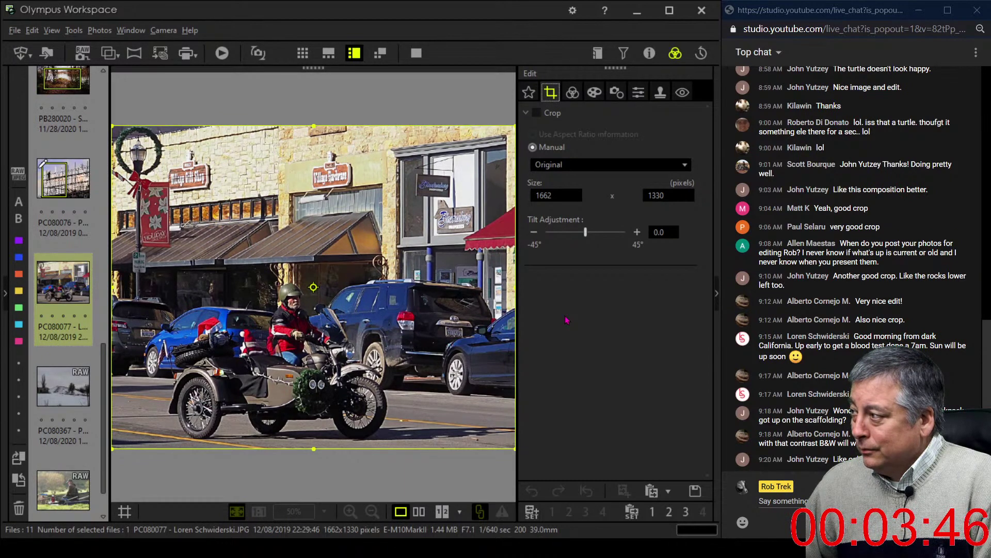
pyautogui.click(597, 167)
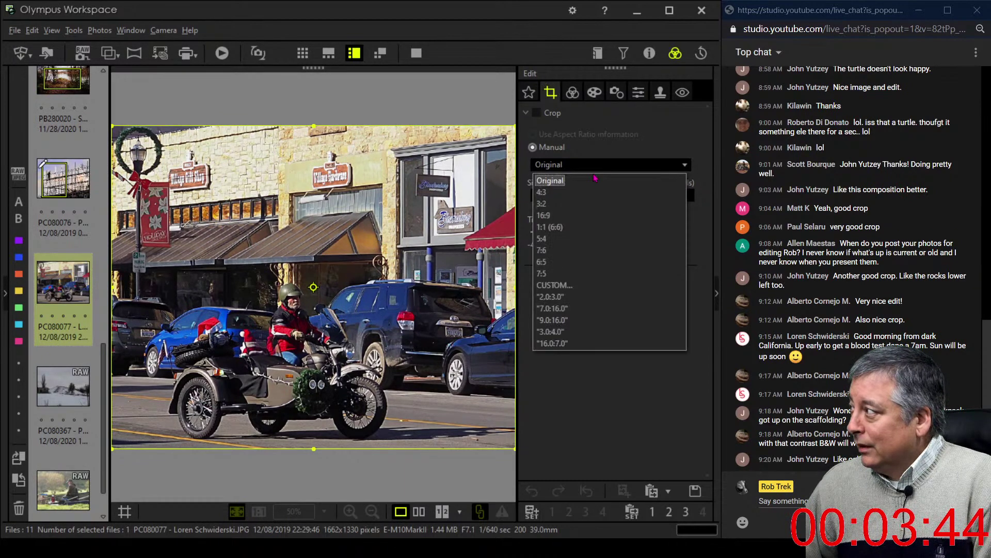
pyautogui.click(587, 217)
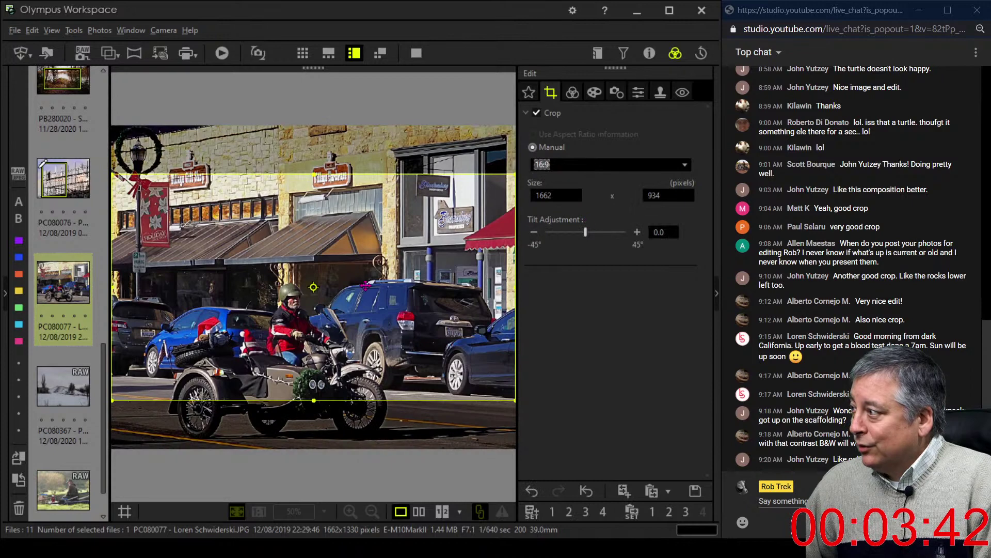
pyautogui.moveTo(365, 285); pyautogui.dragTo(354, 338)
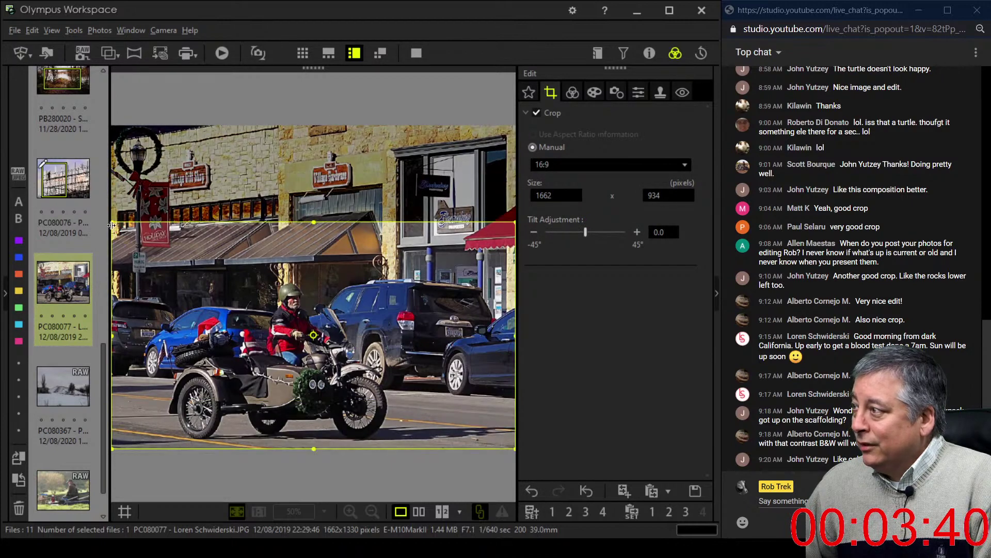
pyautogui.moveTo(111, 223); pyautogui.dragTo(149, 243)
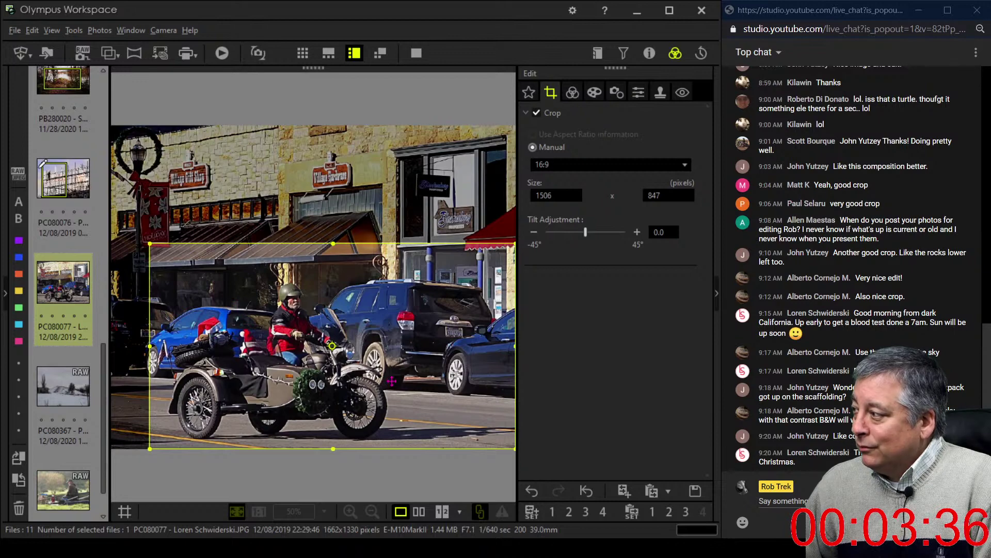
# - Apply manual gradation to the motorcycle photo with a value of 46
pyautogui.click(573, 94)
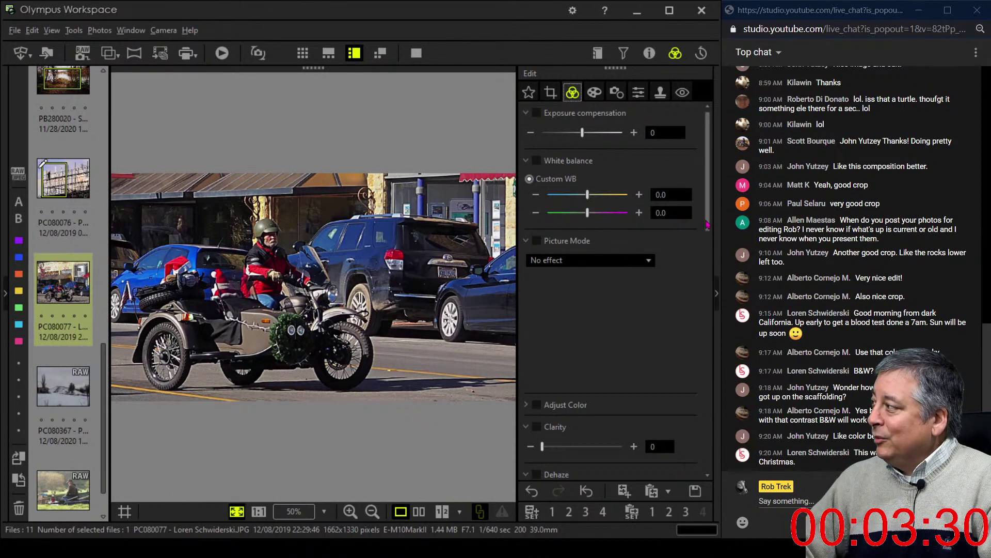
pyautogui.moveTo(708, 224); pyautogui.dragTo(707, 470)
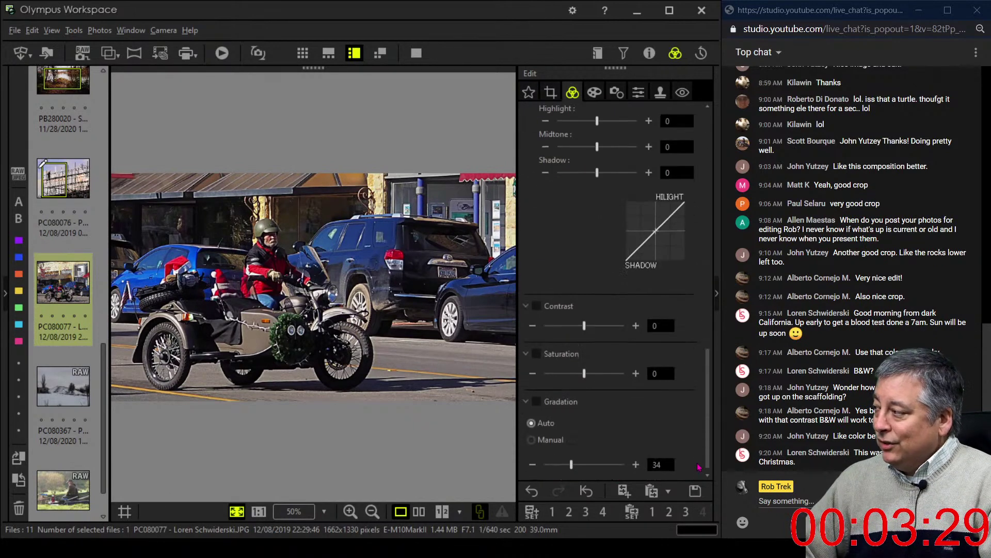
pyautogui.click(558, 439)
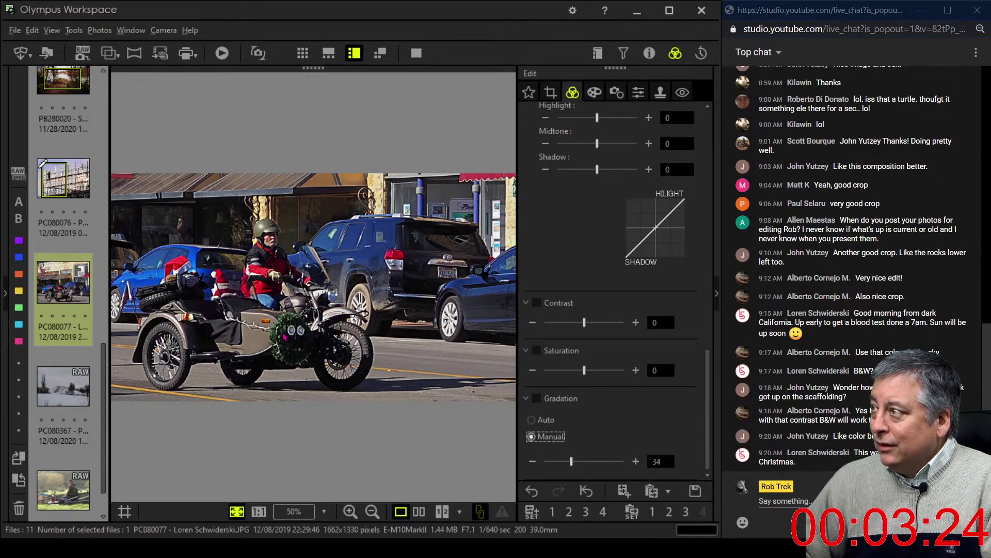
pyautogui.moveTo(571, 461); pyautogui.dragTo(577, 464)
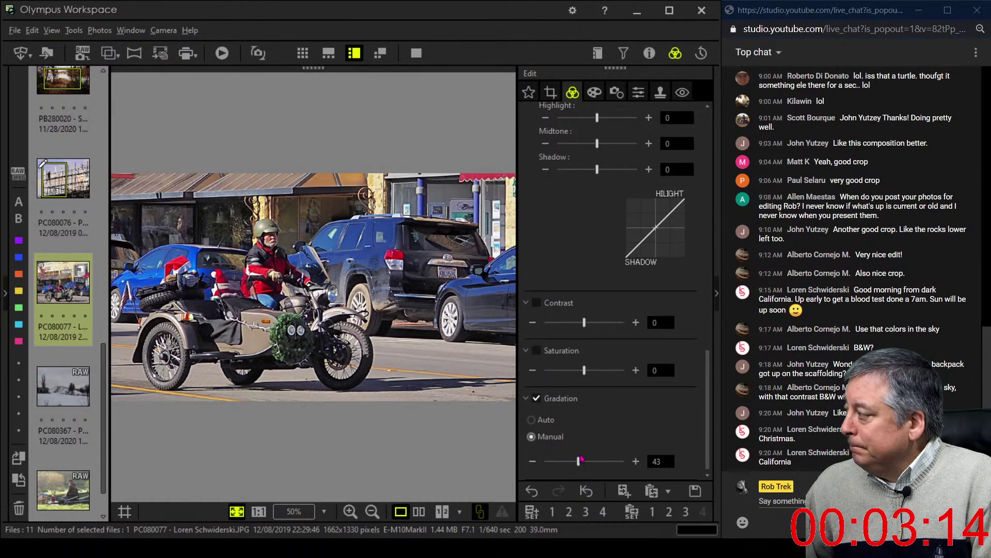
pyautogui.moveTo(581, 456); pyautogui.dragTo(582, 467)
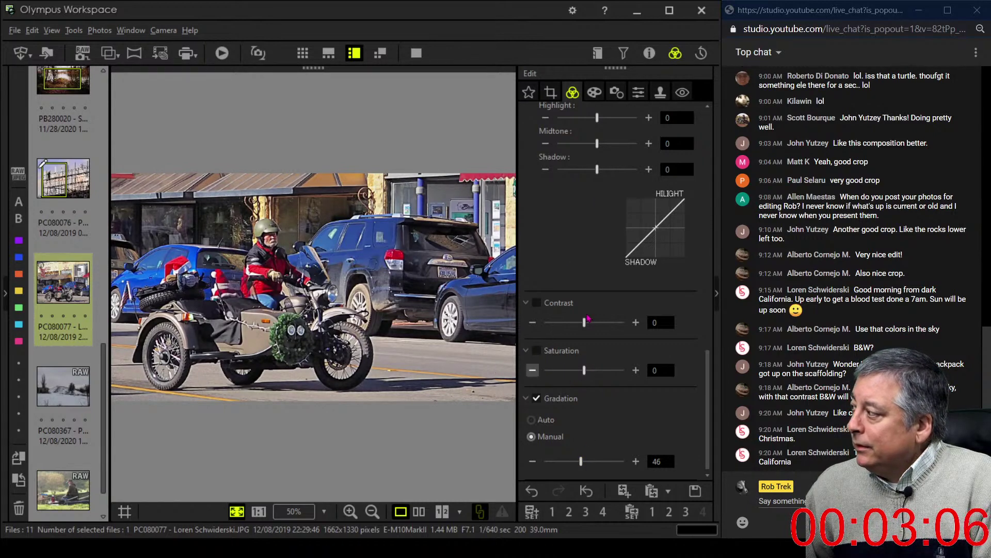
# - Shape the RGB tone curve with a slightly lowered shadow point and a second point raised in the lower midtones
pyautogui.scroll(8, 587, 318)
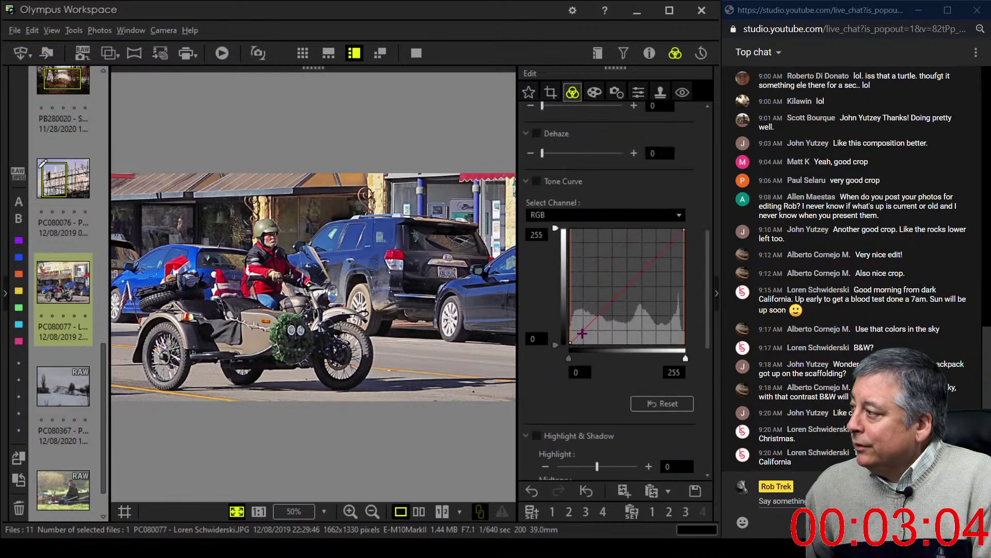
pyautogui.moveTo(582, 333); pyautogui.dragTo(582, 336)
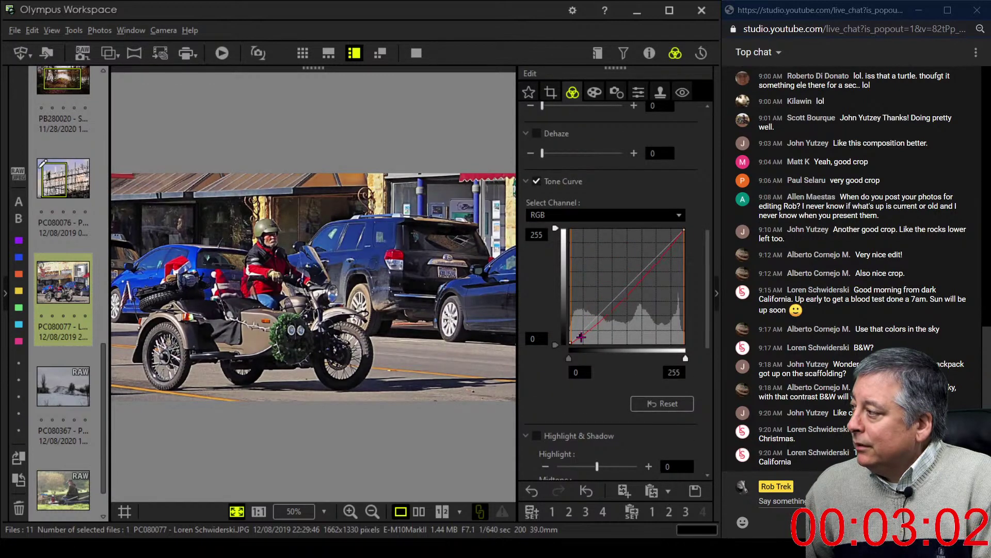
pyautogui.moveTo(613, 317); pyautogui.dragTo(609, 306)
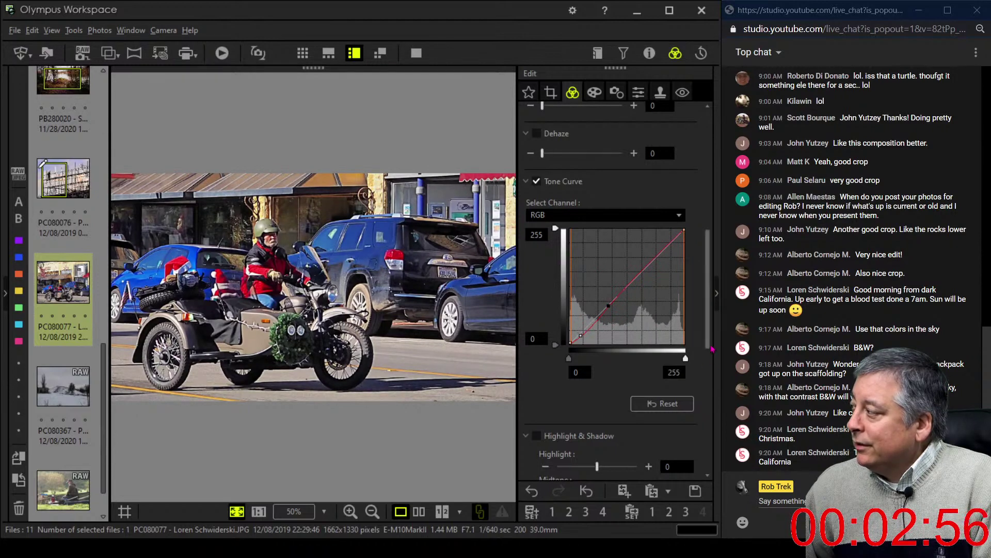
# - Shape the red channel's tone curve with an anchor point in the shadows and a slightly raised point in the highlights
pyautogui.scroll(2, 710, 330)
pyautogui.scroll(1, 710, 333)
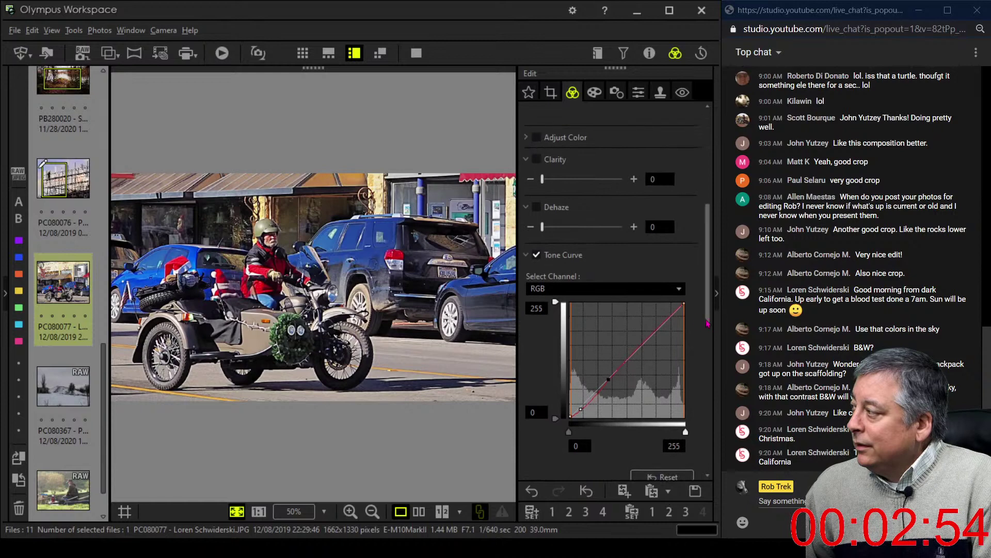
pyautogui.click(646, 289)
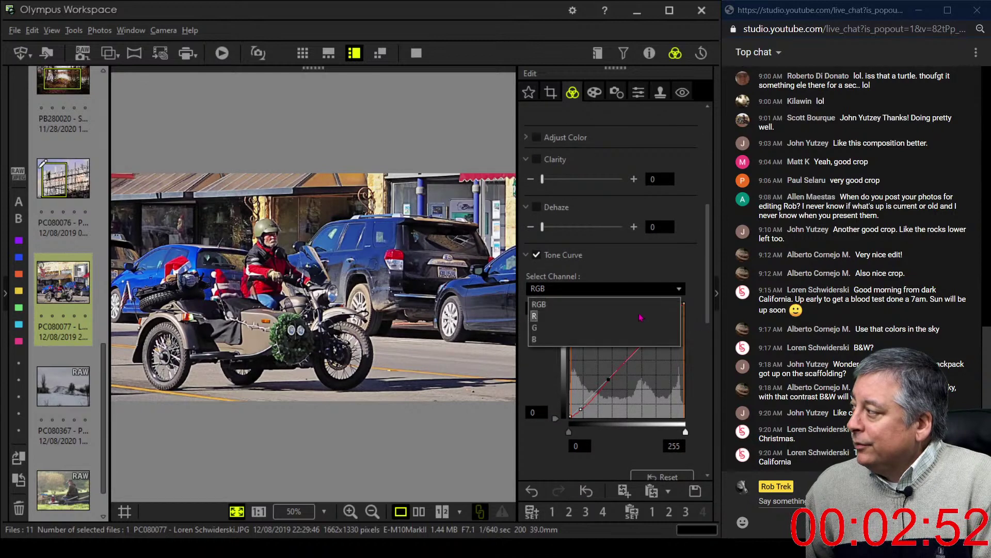
pyautogui.click(642, 316)
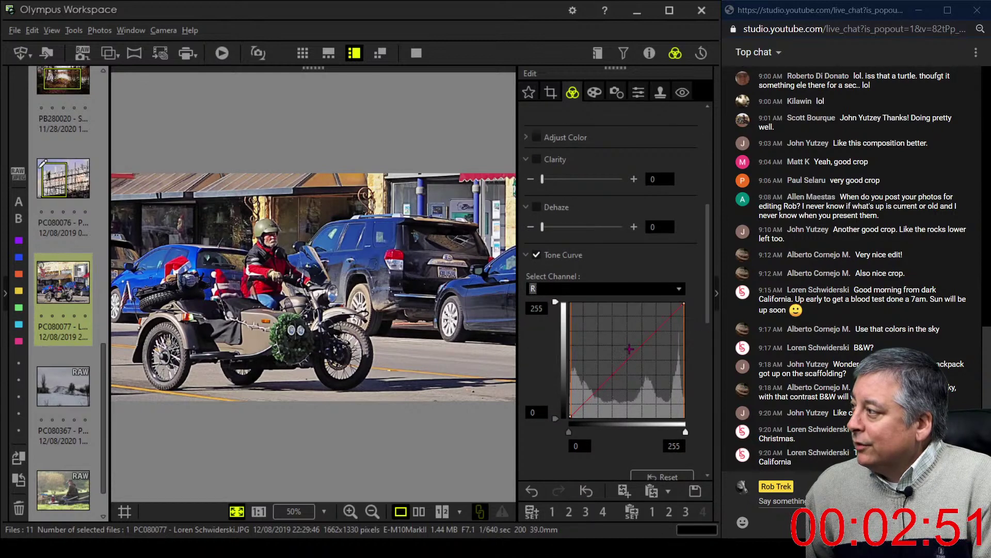
pyautogui.click(579, 407)
pyautogui.moveTo(580, 406); pyautogui.dragTo(580, 407)
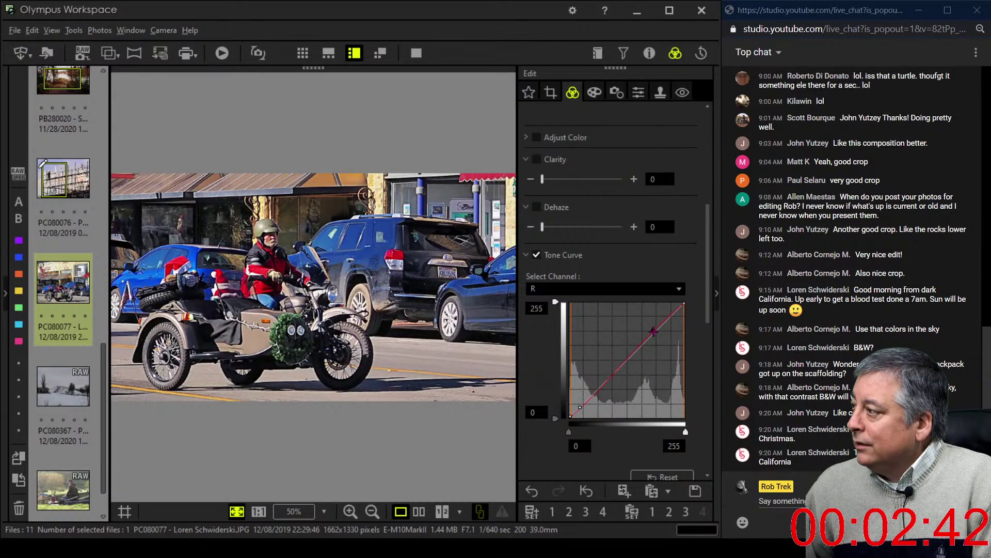
pyautogui.click(654, 331)
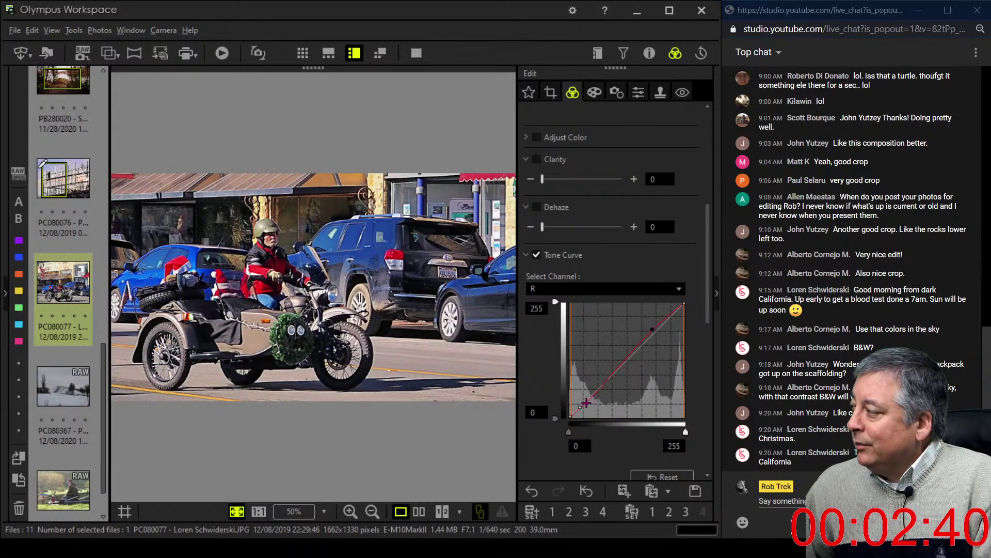
pyautogui.moveTo(581, 407); pyautogui.dragTo(583, 408)
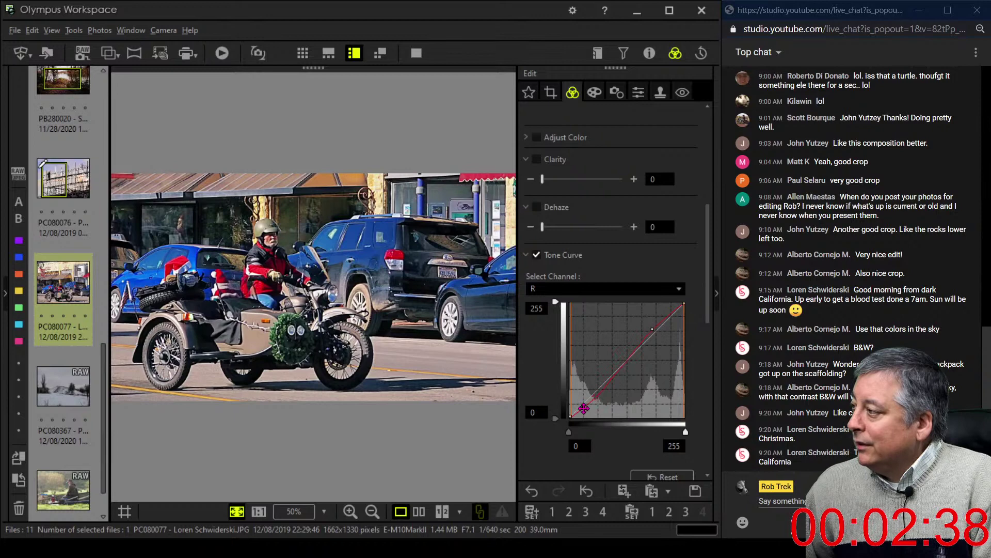
pyautogui.moveTo(656, 326); pyautogui.dragTo(652, 328)
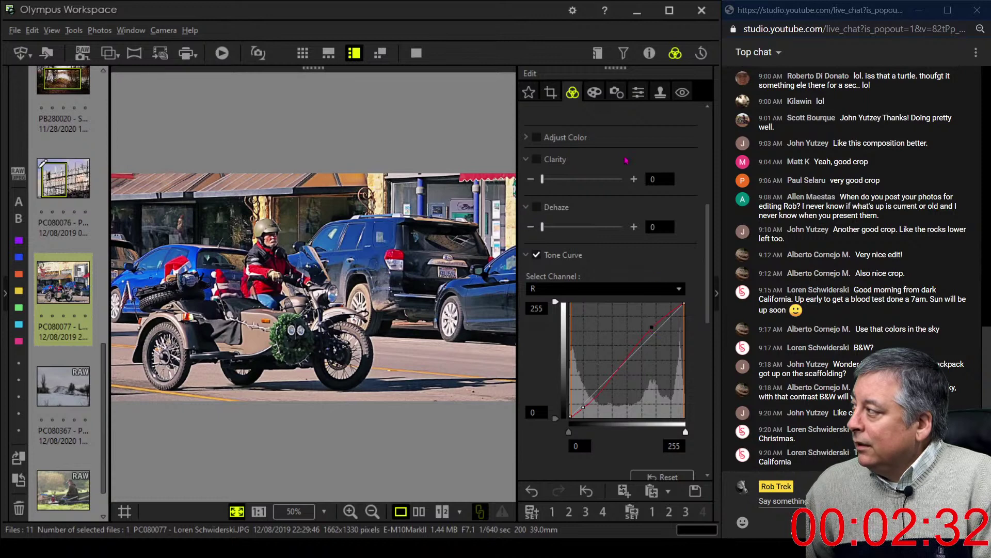
# - Set the motorcycle photo's vignetting adjustment to -6 to darken its edges
pyautogui.click(594, 92)
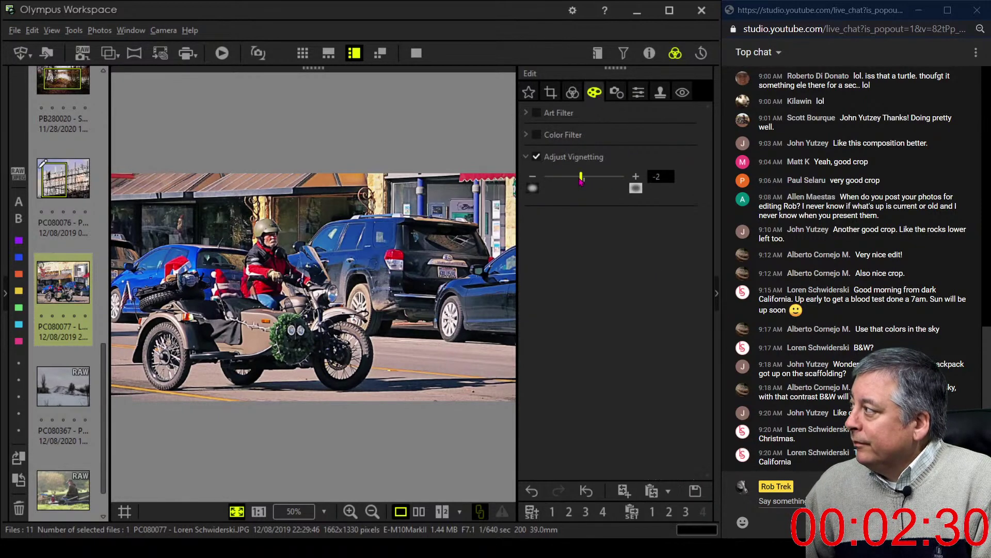
pyautogui.moveTo(581, 180); pyautogui.dragTo(576, 181)
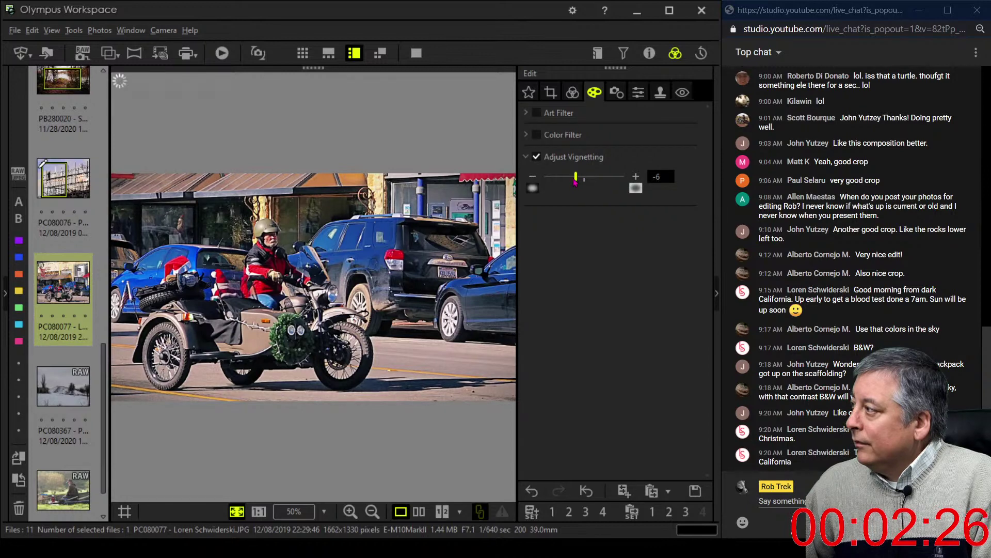
# - Set Dehaze to 12 and Clarity to 4 on the motorcycle photo
pyautogui.click(573, 93)
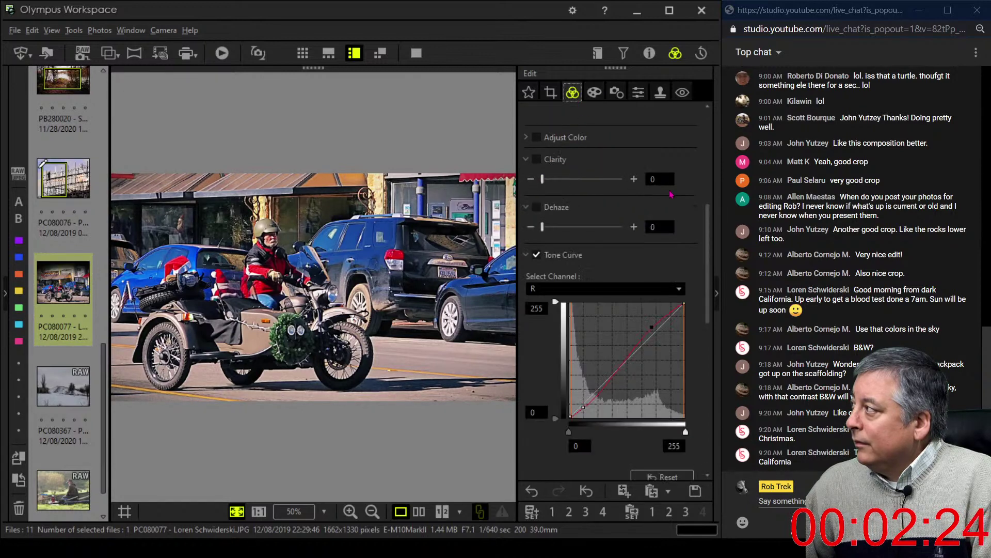
pyautogui.moveTo(554, 228); pyautogui.dragTo(562, 228)
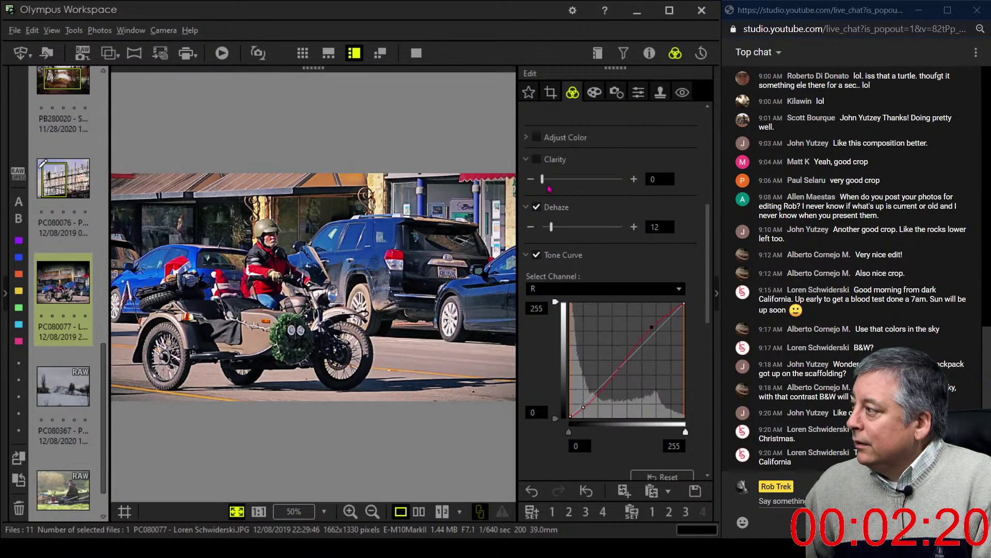
pyautogui.moveTo(549, 188); pyautogui.dragTo(552, 187)
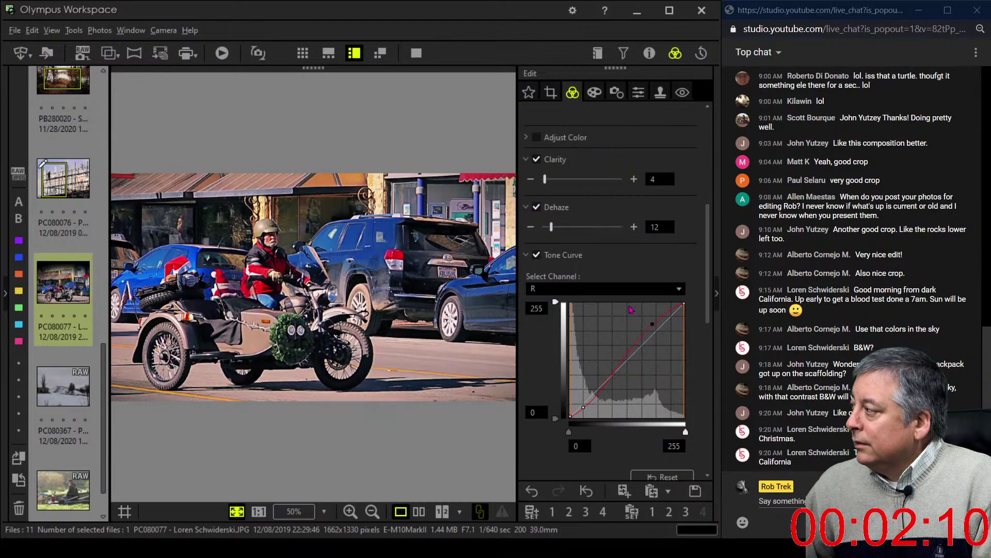
# - Shape the blue channel's tone curve with a slightly raised highlight point and a lowered shadow point, and set Dehaze to 17
pyautogui.click(629, 288)
pyautogui.click(635, 344)
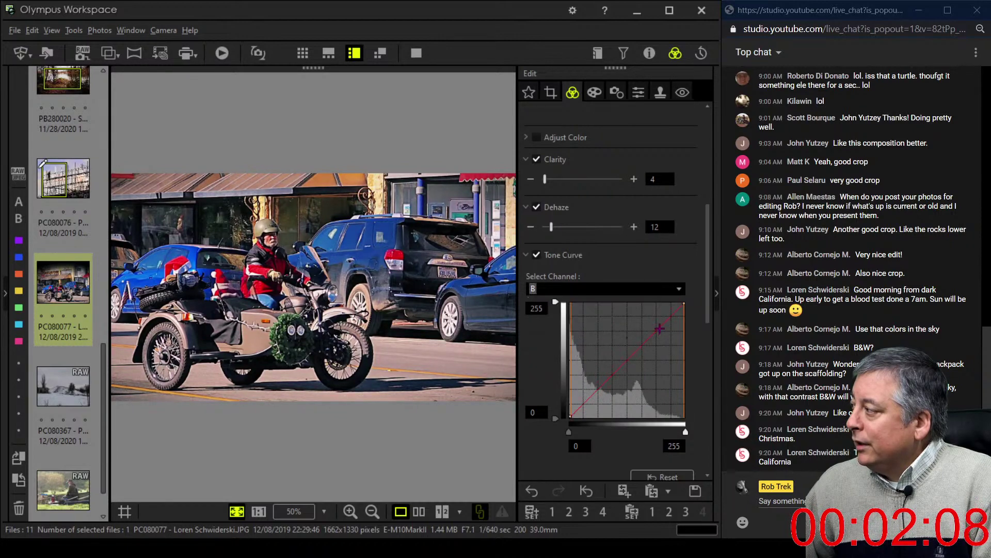
pyautogui.moveTo(660, 329); pyautogui.dragTo(657, 325)
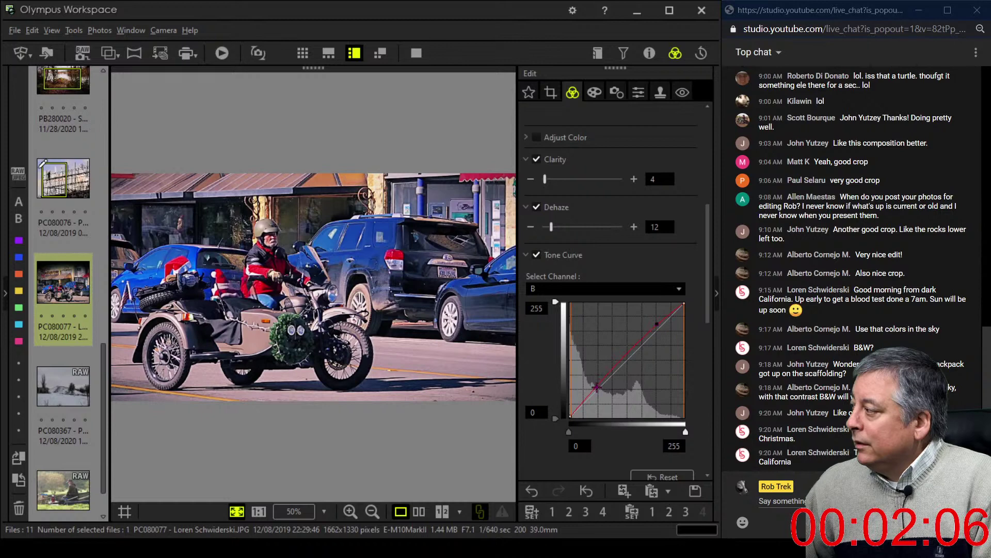
pyautogui.moveTo(587, 399); pyautogui.dragTo(587, 406)
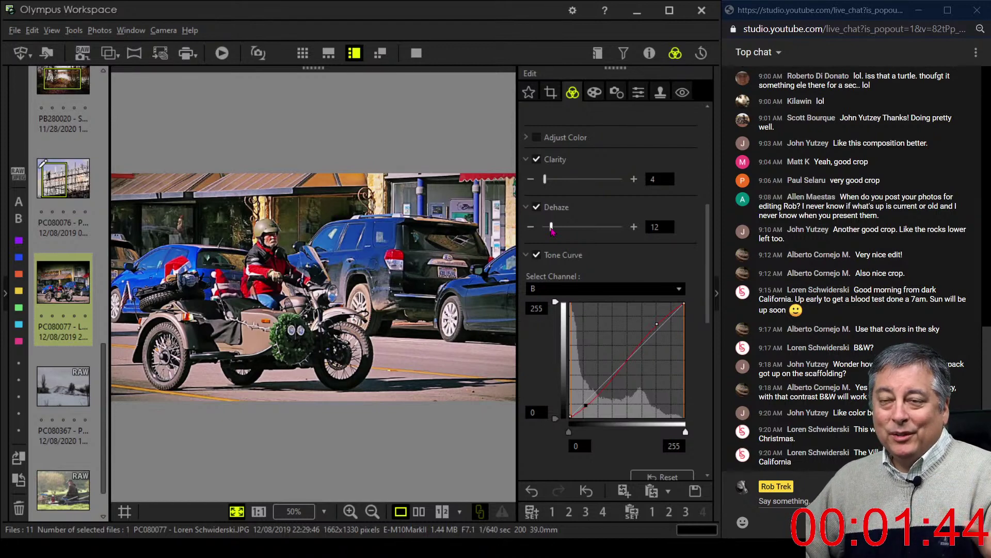
pyautogui.moveTo(552, 230); pyautogui.dragTo(556, 231)
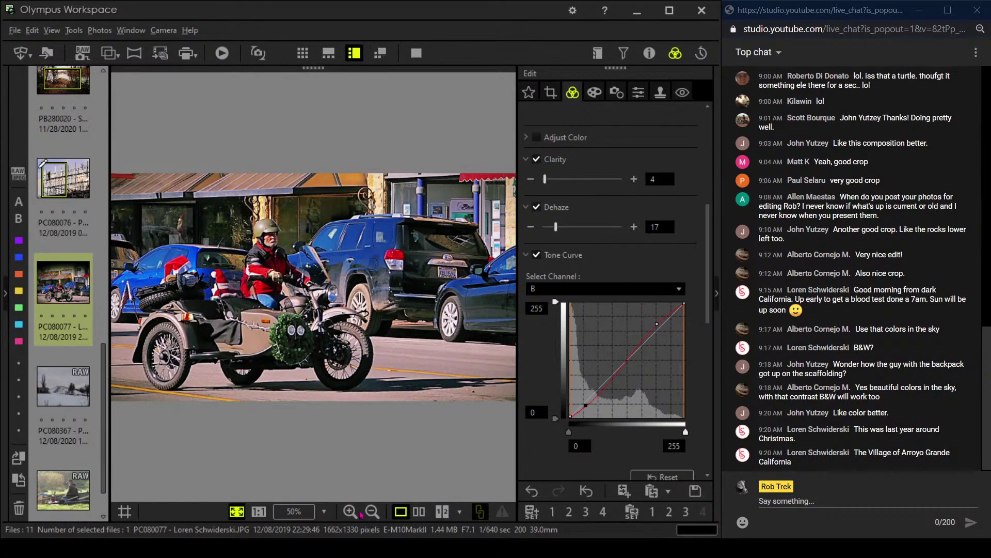
# - Compare the edited motorcycle photo side by side with the original, return to the single view, and check its shooting properties
pyautogui.click(418, 511)
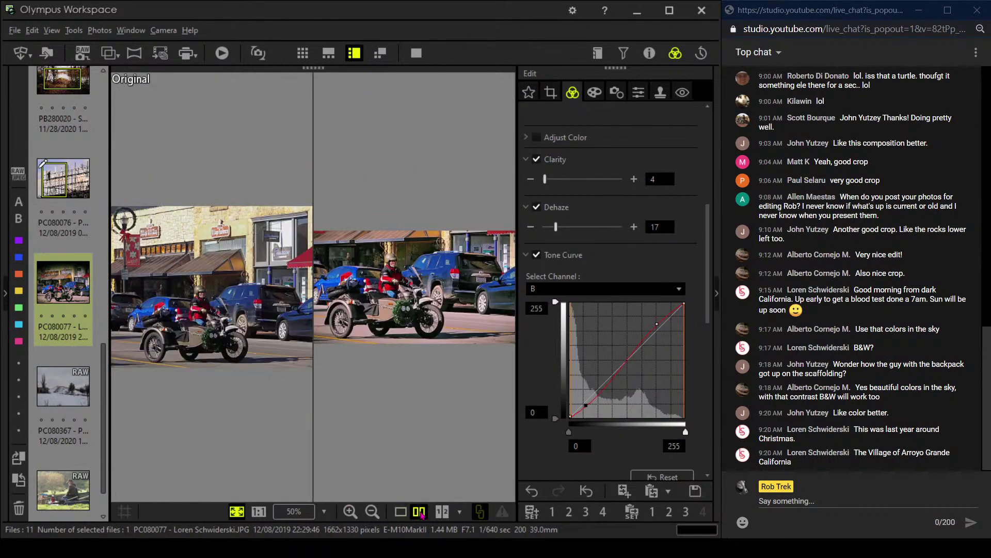
pyautogui.doubleClick(230, 240)
pyautogui.moveTo(215, 232); pyautogui.dragTo(294, 250)
pyautogui.moveTo(199, 248); pyautogui.dragTo(278, 250)
pyautogui.doubleClick(277, 250)
pyautogui.click(402, 512)
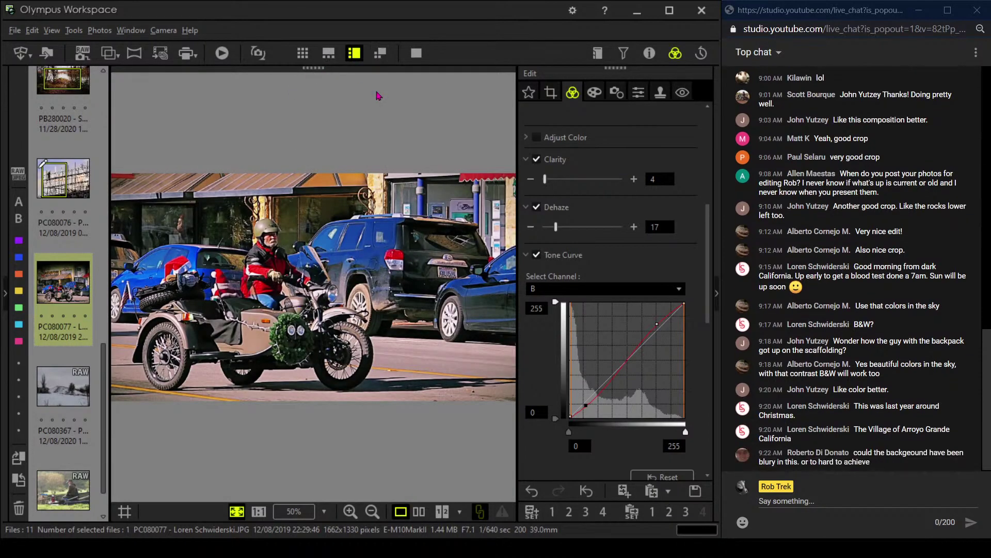
pyautogui.click(418, 512)
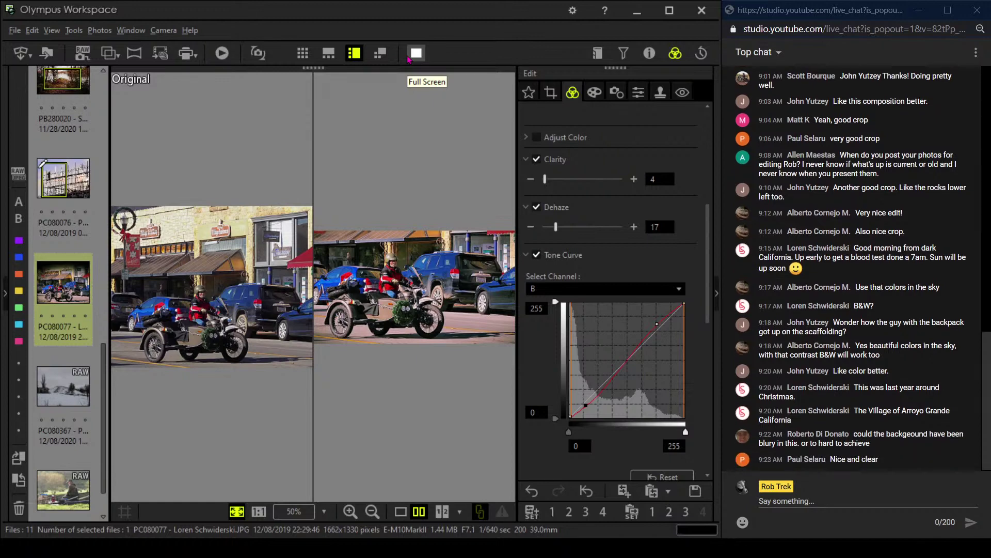
pyautogui.click(401, 512)
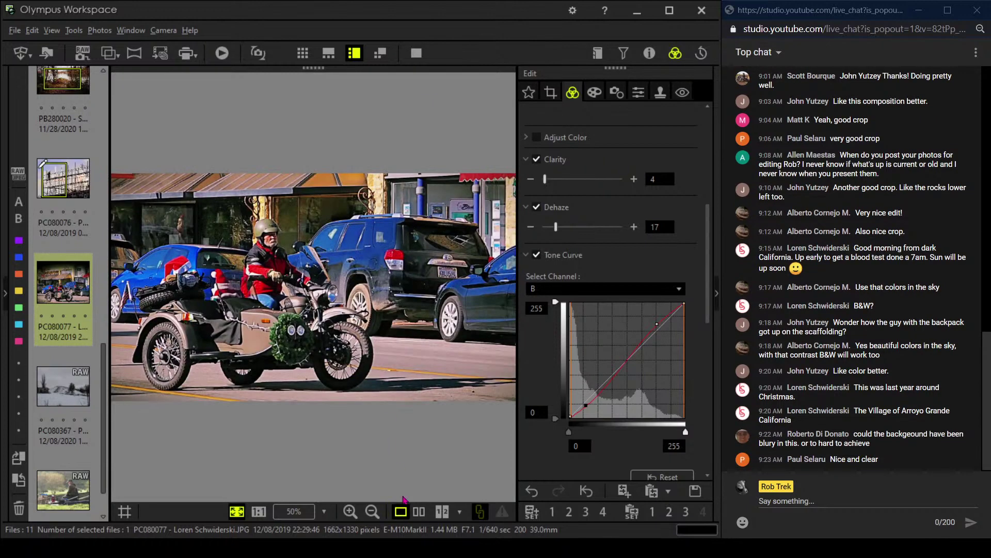
pyautogui.click(649, 52)
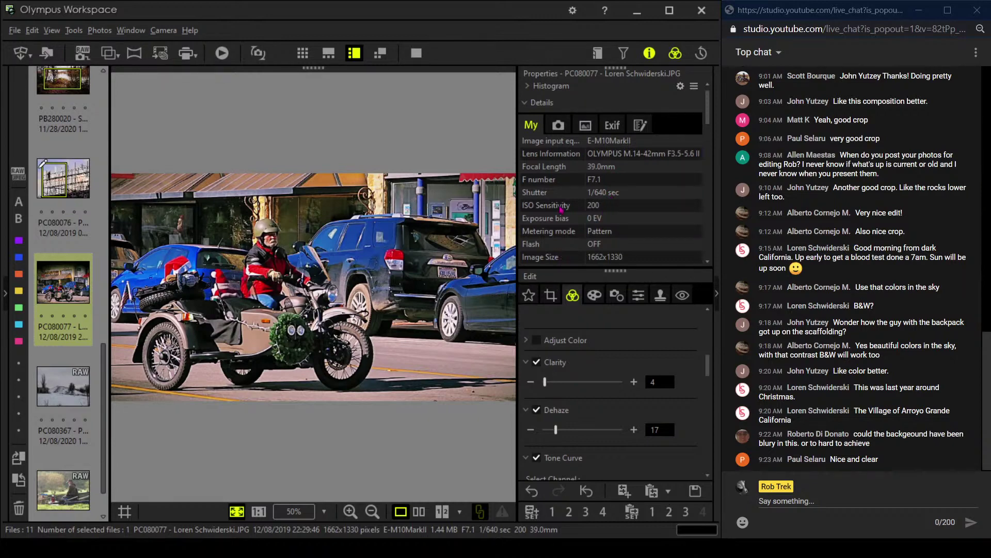
pyautogui.click(649, 53)
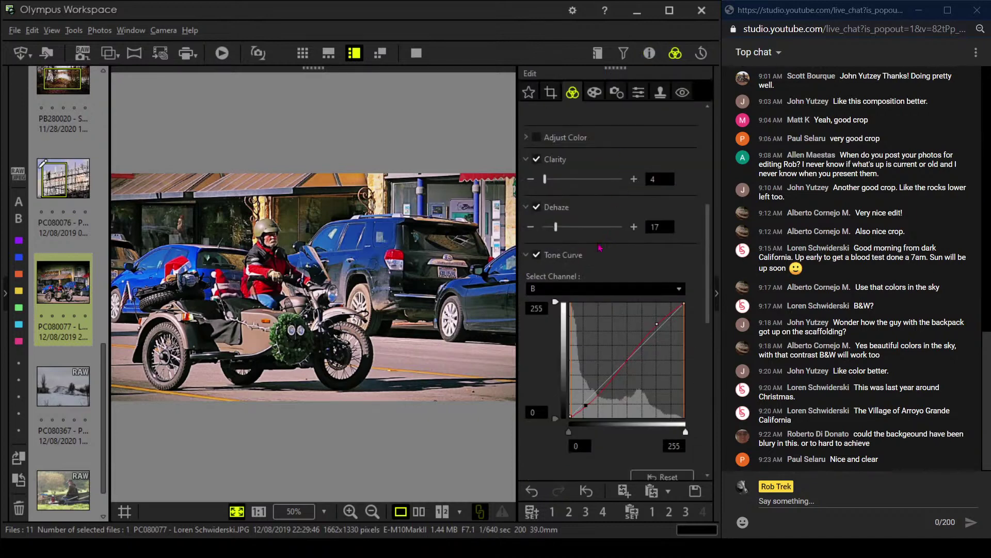
# - Try the Pin Hole and Pin Hole III art filters on the motorcycle photo, and apply Pin Hole II
pyautogui.click(600, 96)
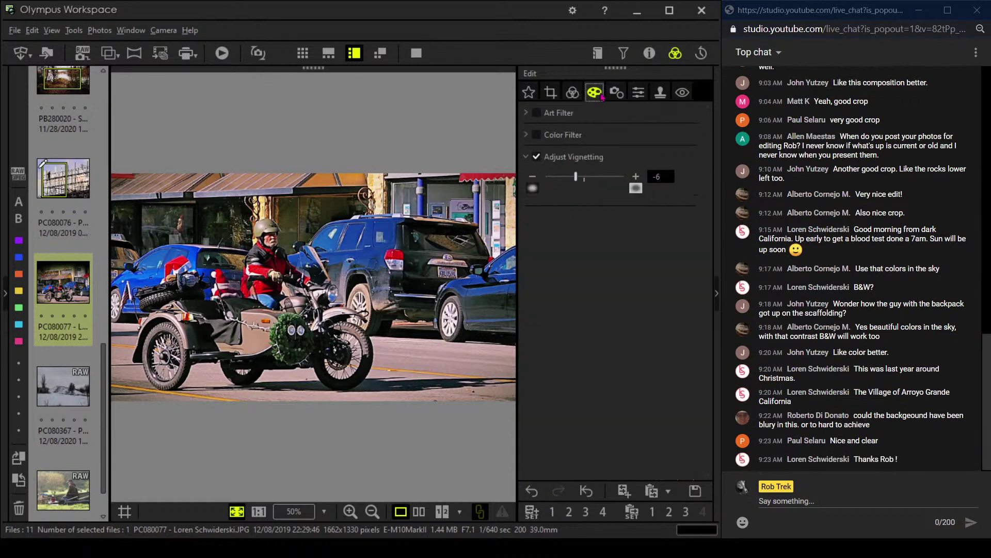
pyautogui.click(527, 112)
pyautogui.click(527, 112)
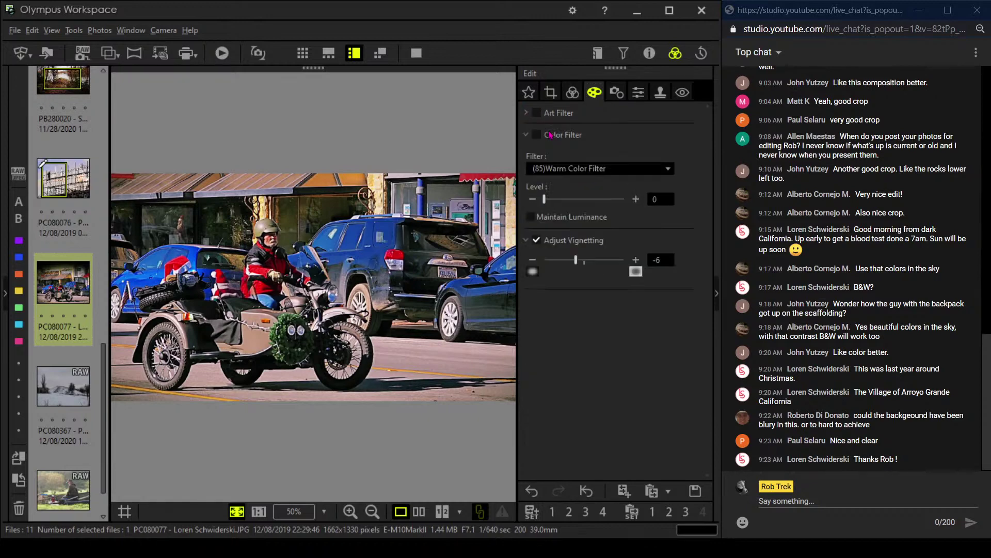
pyautogui.click(527, 112)
pyautogui.click(550, 136)
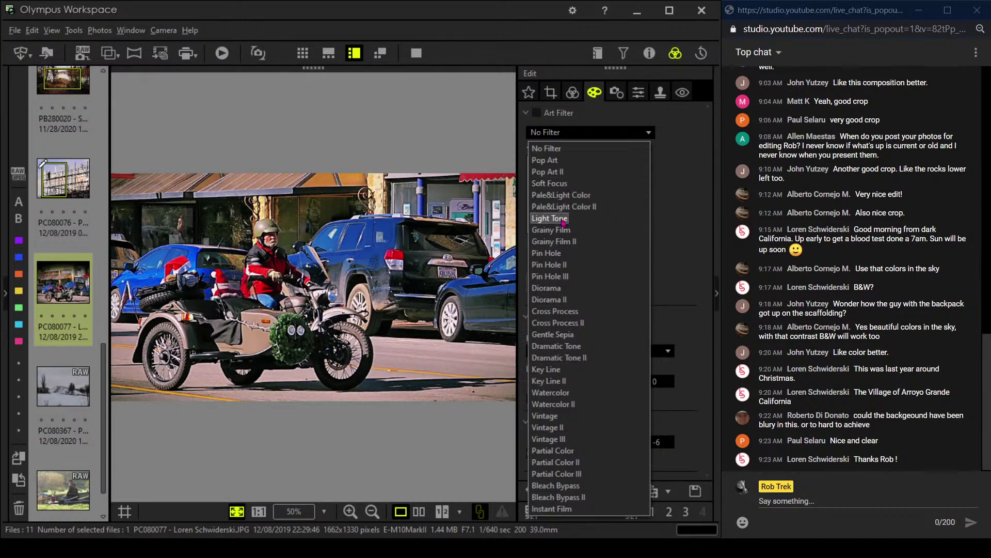
pyautogui.click(546, 253)
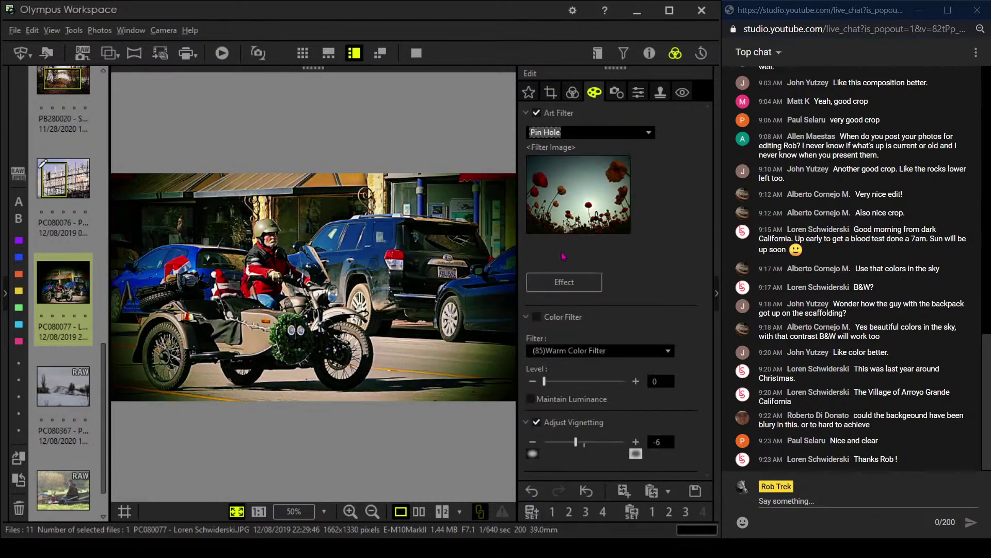
pyautogui.click(575, 135)
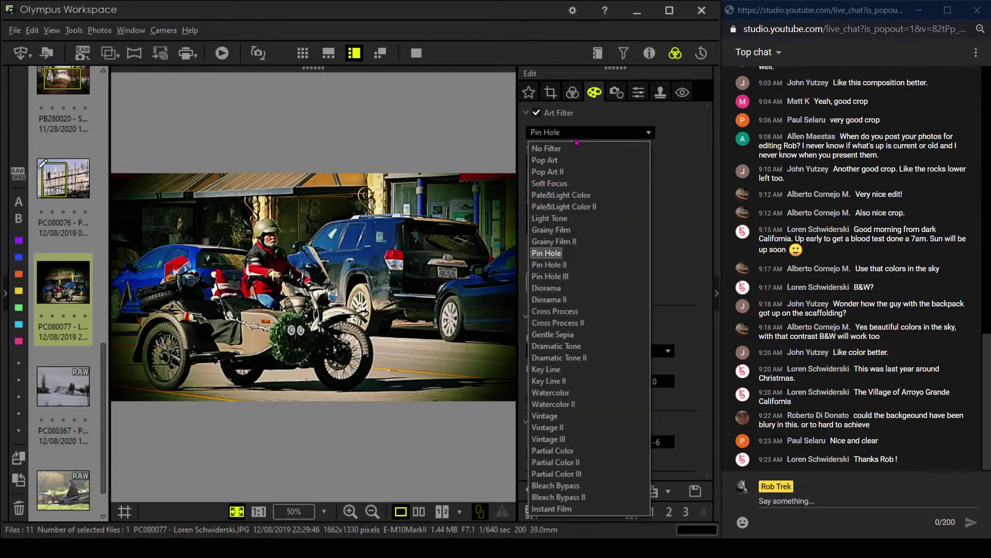
pyautogui.click(576, 274)
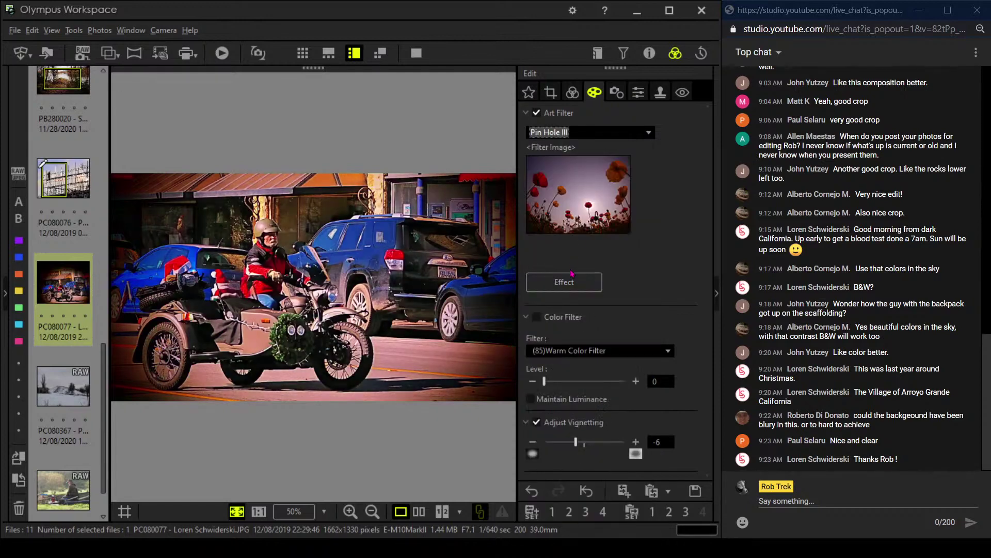
pyautogui.click(567, 133)
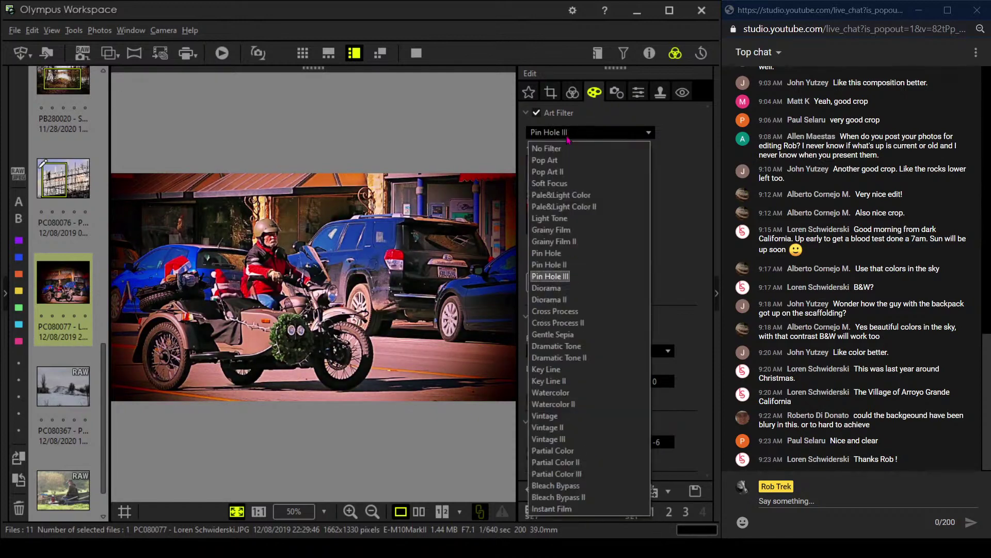
pyautogui.click(560, 265)
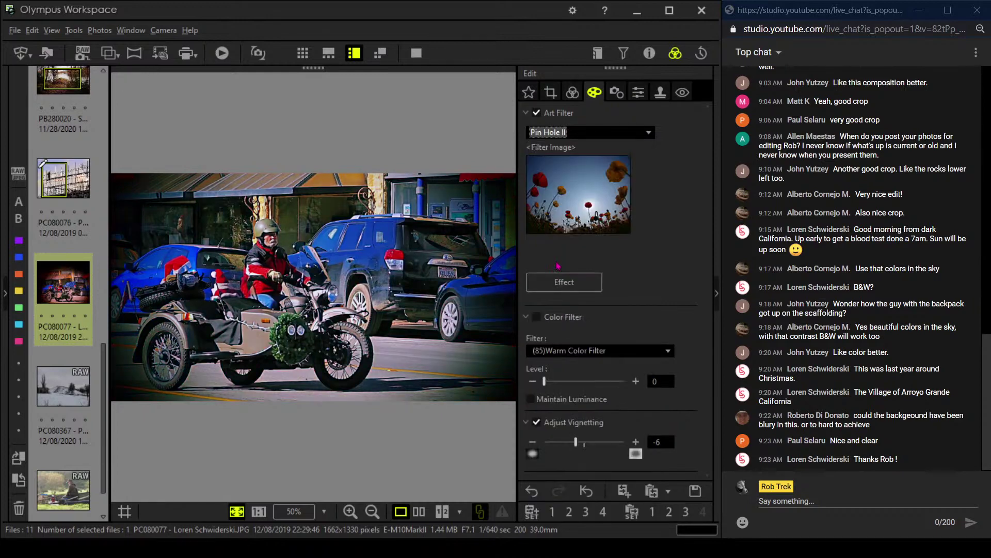
# - Add the Top and Bottom blur effect to the Pin Hole II art filter
pyautogui.click(561, 279)
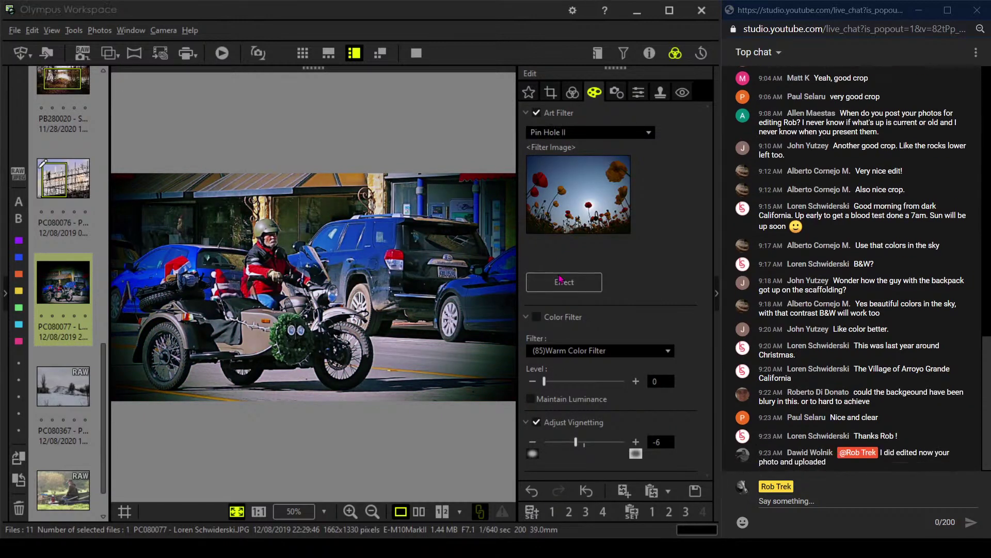
pyautogui.click(366, 222)
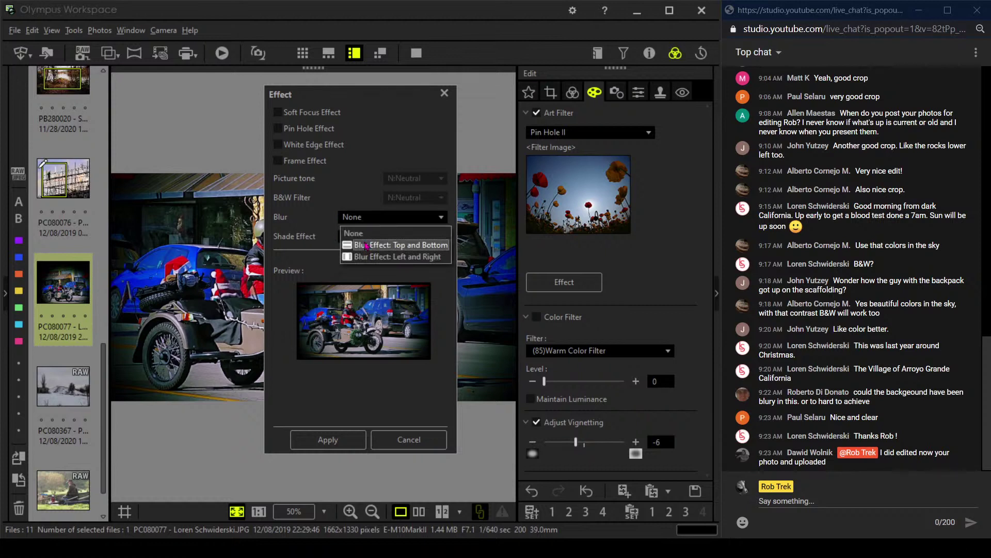
pyautogui.click(366, 247)
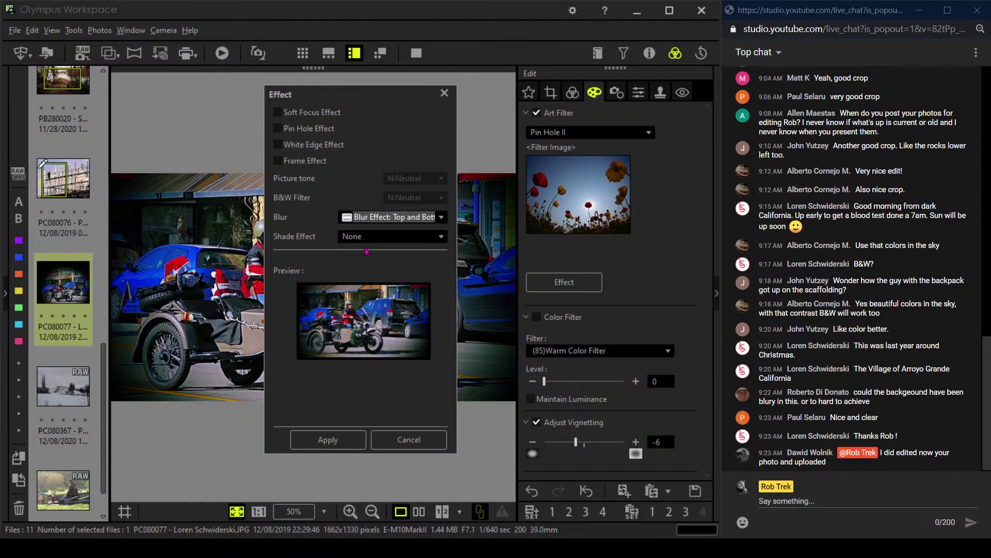
pyautogui.click(330, 440)
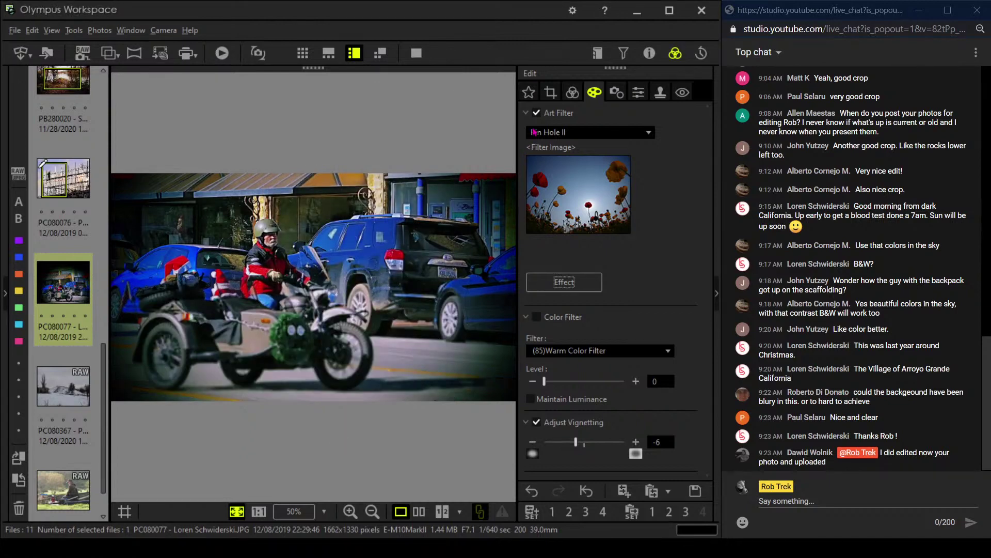
# - Turn off the art filter on the motorcycle photo and compare the edit with the original side by side in full screen
pyautogui.click(551, 92)
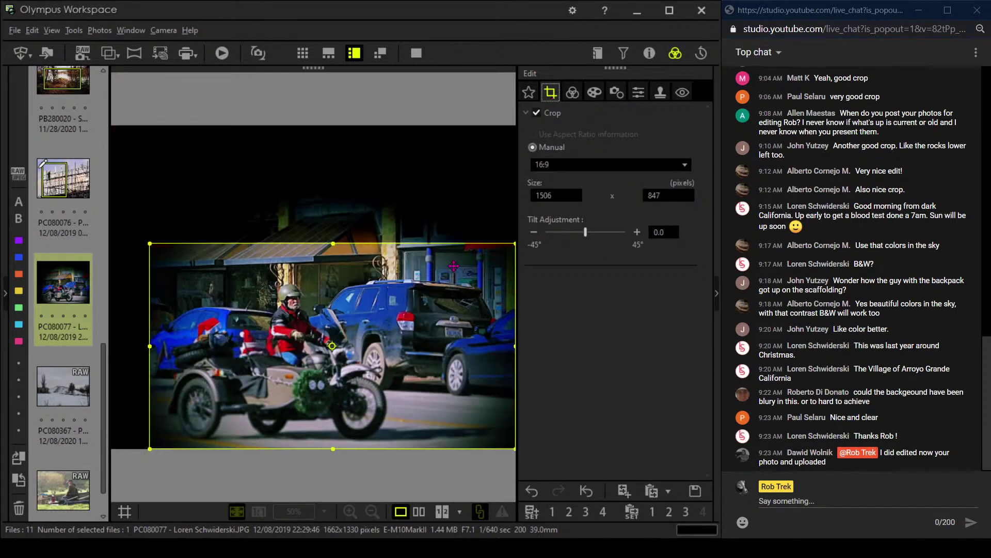
pyautogui.doubleClick(454, 266)
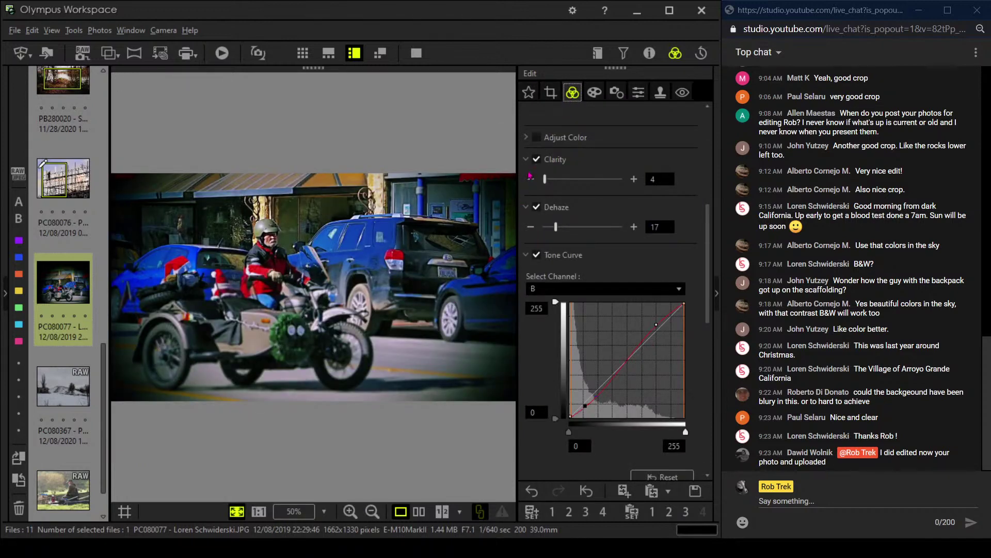
pyautogui.click(595, 94)
pyautogui.click(537, 113)
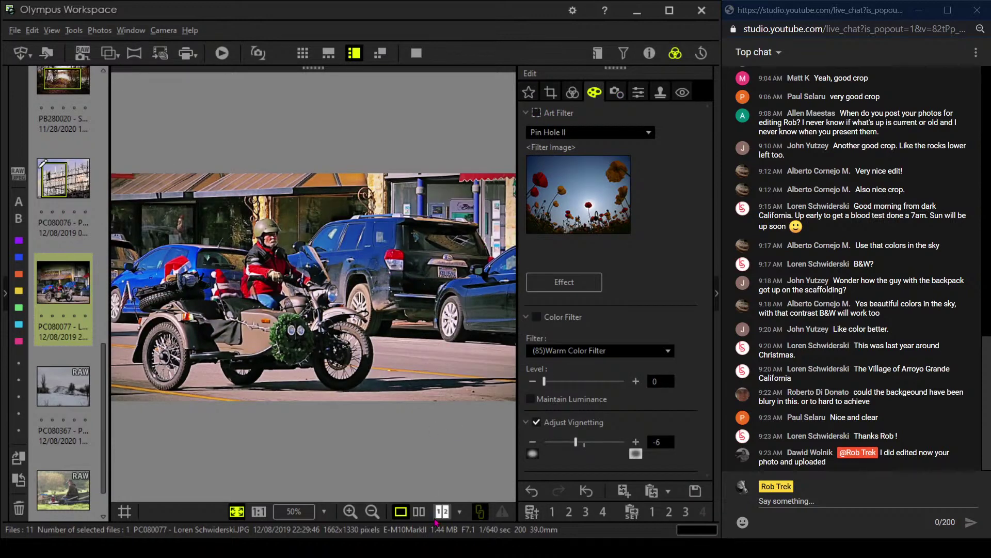
pyautogui.click(419, 511)
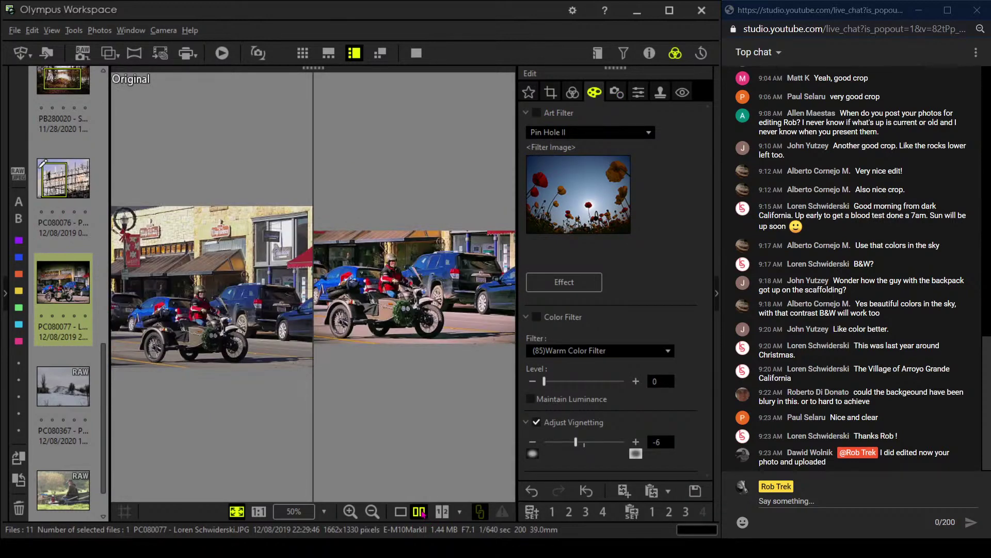
pyautogui.click(418, 53)
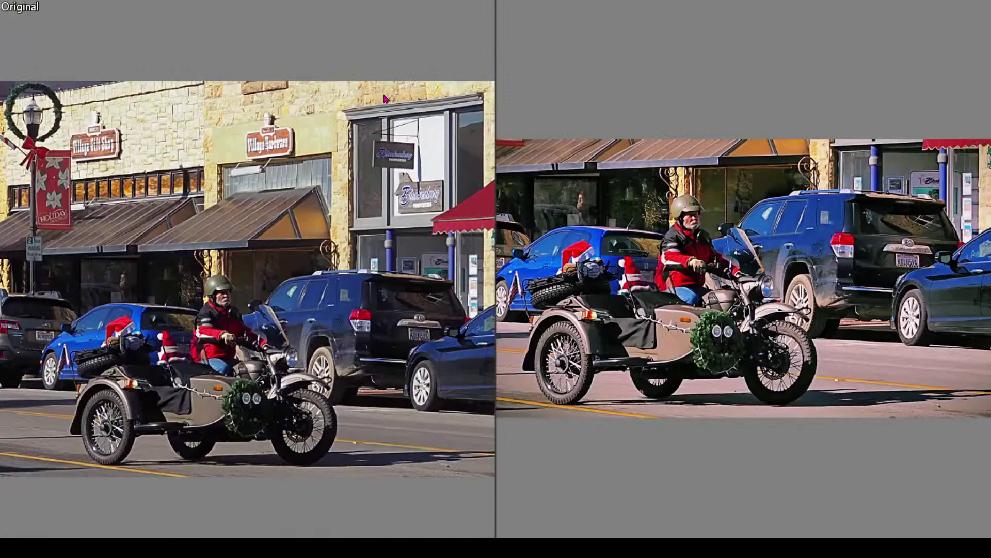
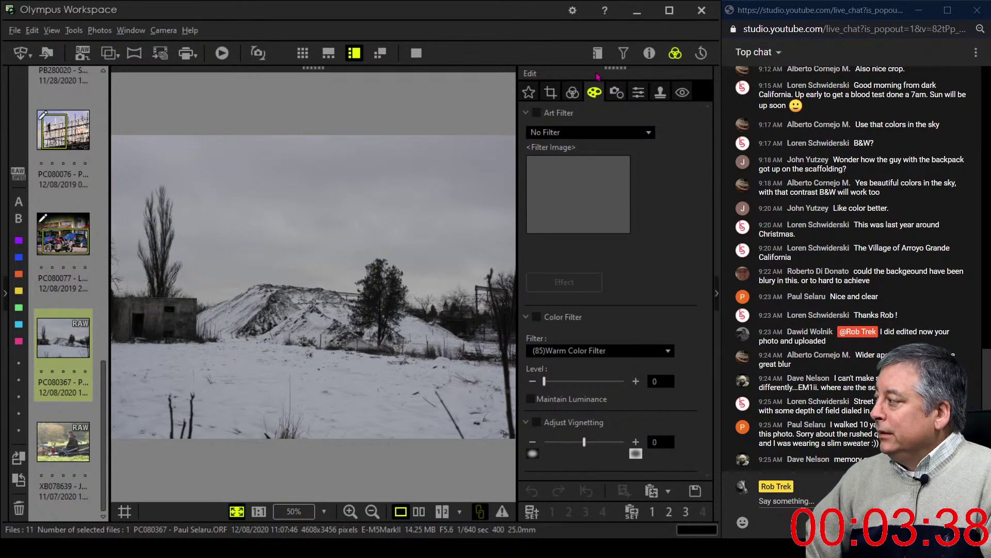
# - Check the snowy landscape photo's shooting properties, look through the available art filters, and inspect the photo in full screen
pyautogui.click(645, 58)
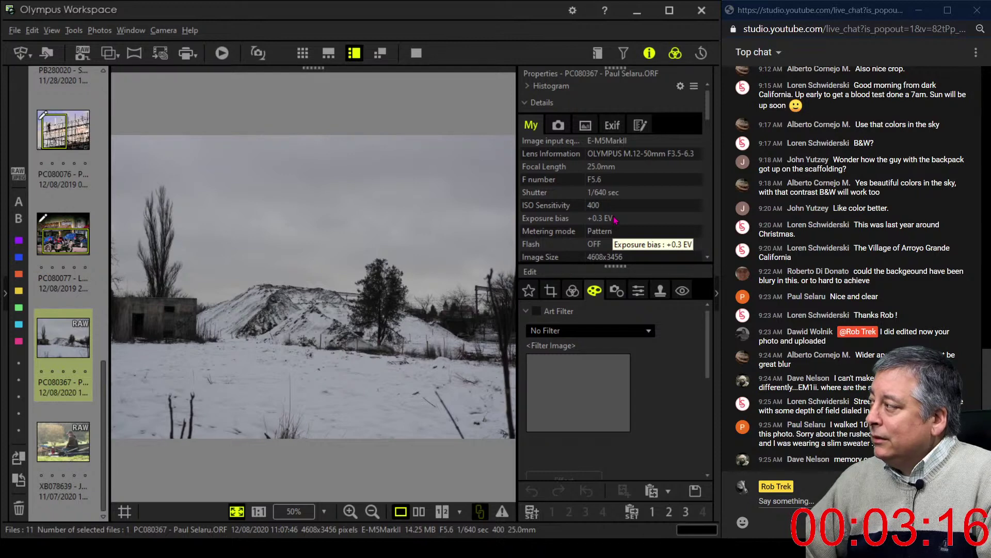
pyautogui.click(650, 60)
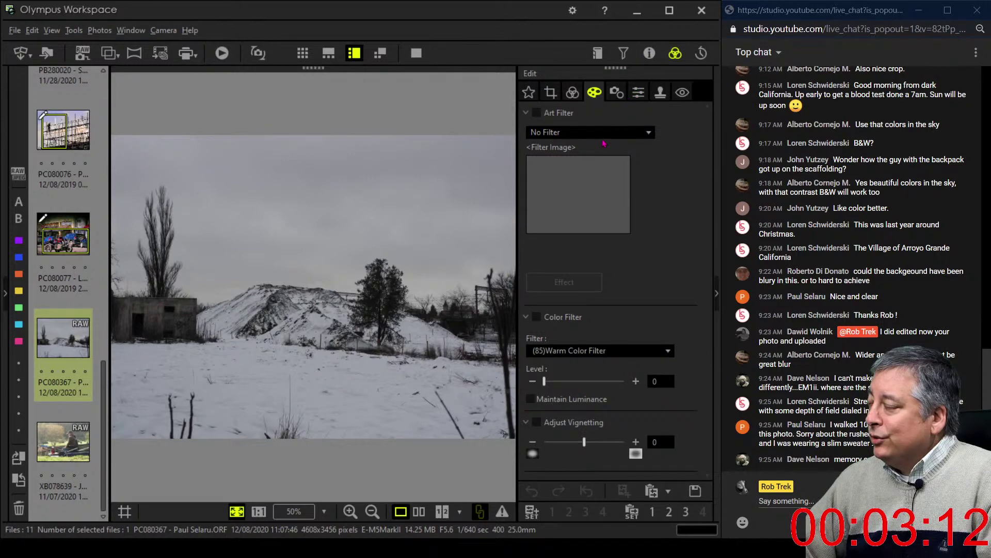
pyautogui.click(575, 133)
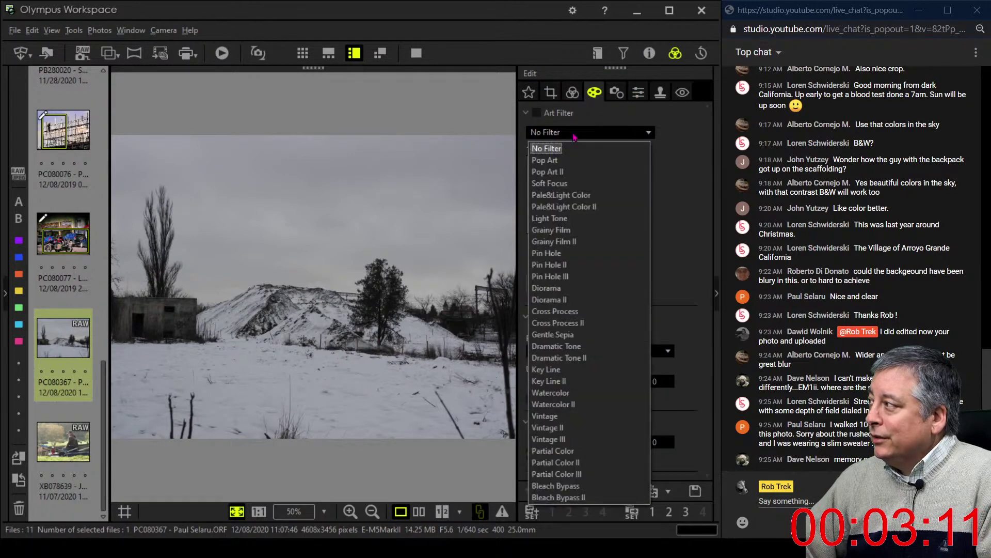
pyautogui.click(574, 94)
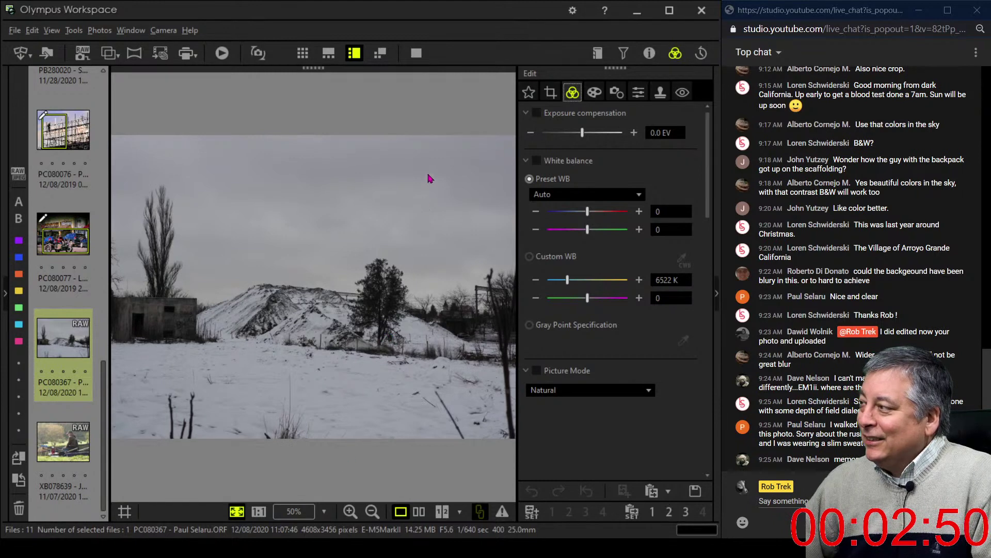
pyautogui.click(416, 52)
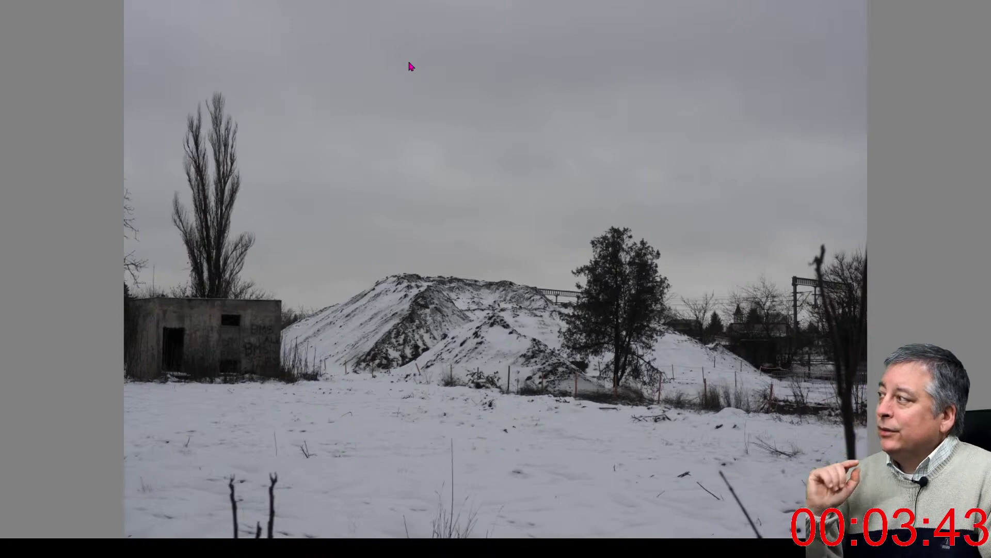
pyautogui.hotkey('alt', 'Tab')
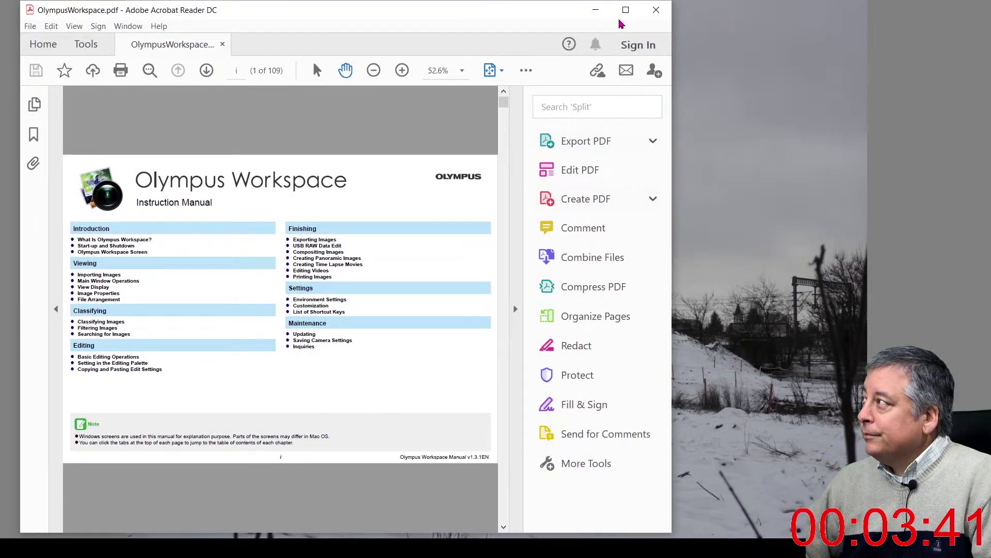
pyautogui.hotkey('alt', 'Tab')
pyautogui.press('Escape')
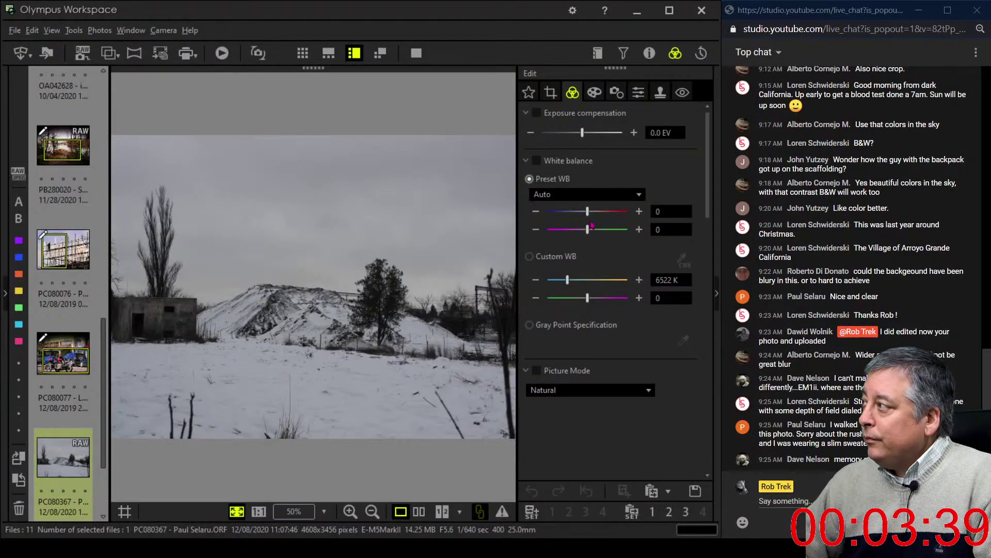
# - Try a portrait 4:3 crop of 2156 x 2876 pixels around the tall tree, the concrete building and part of the snowy hill
pyautogui.click(551, 93)
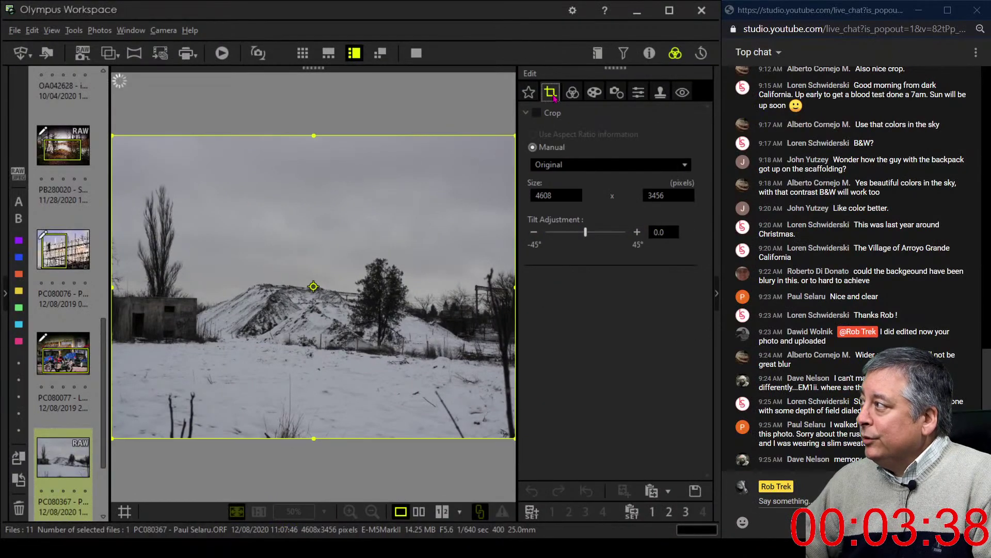
pyautogui.click(567, 170)
pyautogui.click(548, 193)
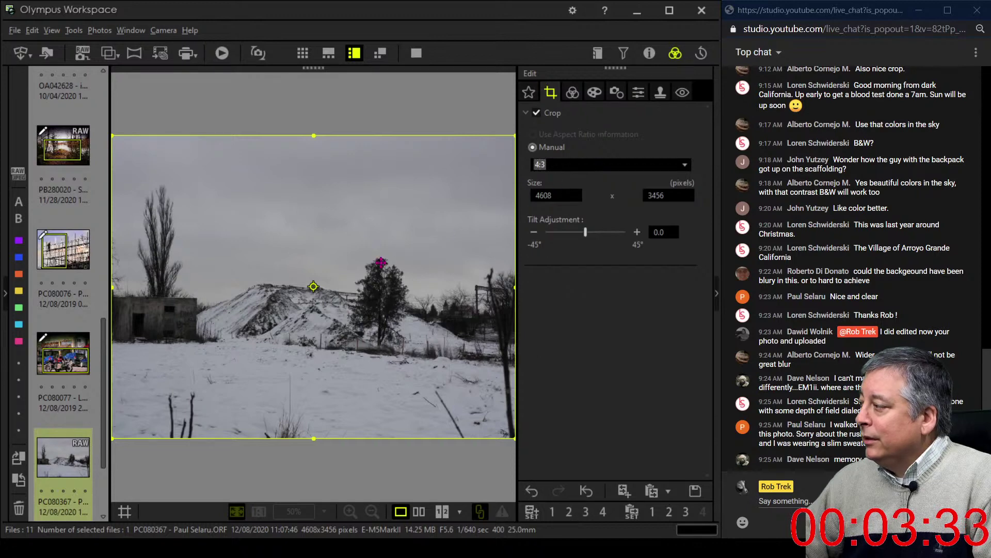
pyautogui.click(313, 286)
pyautogui.click(314, 286)
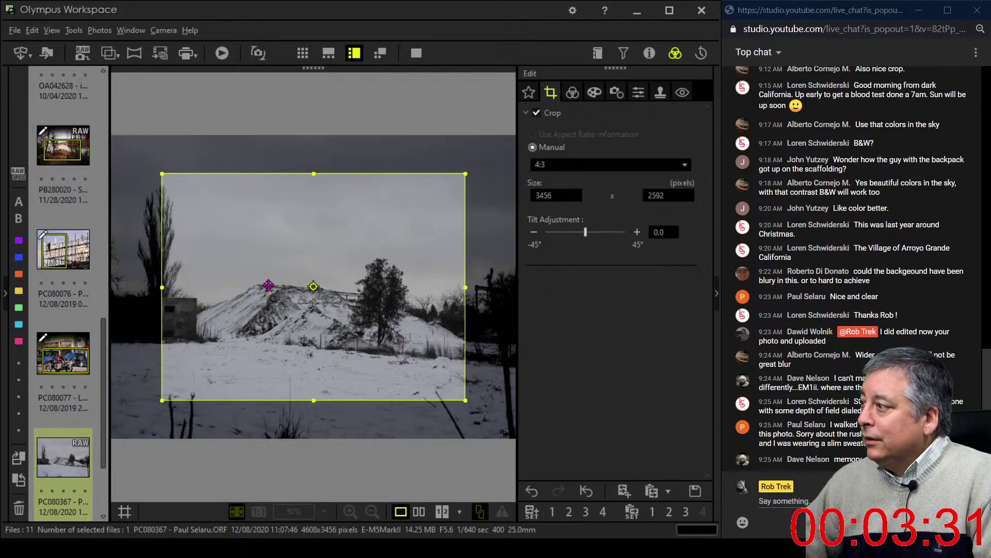
pyautogui.click(312, 286)
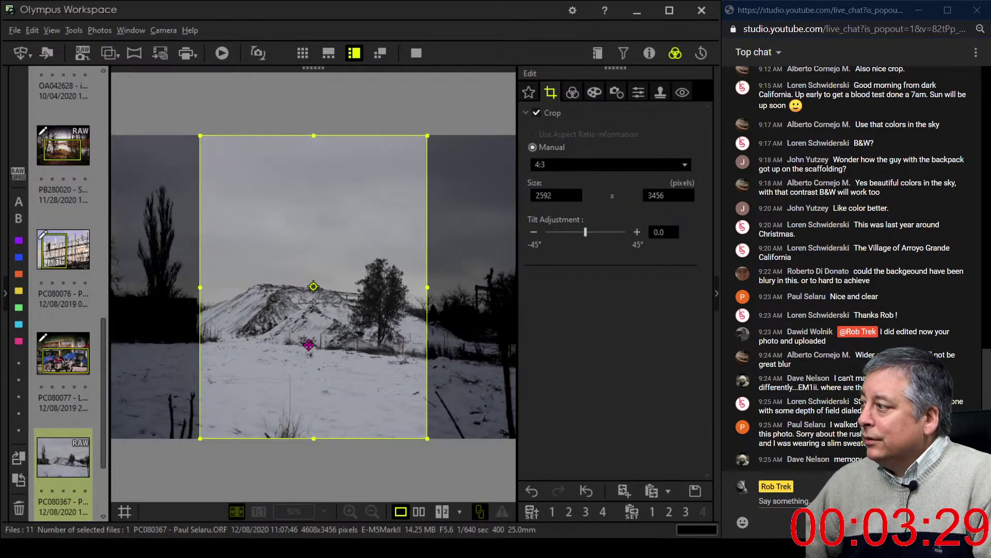
pyautogui.moveTo(311, 348); pyautogui.dragTo(222, 346)
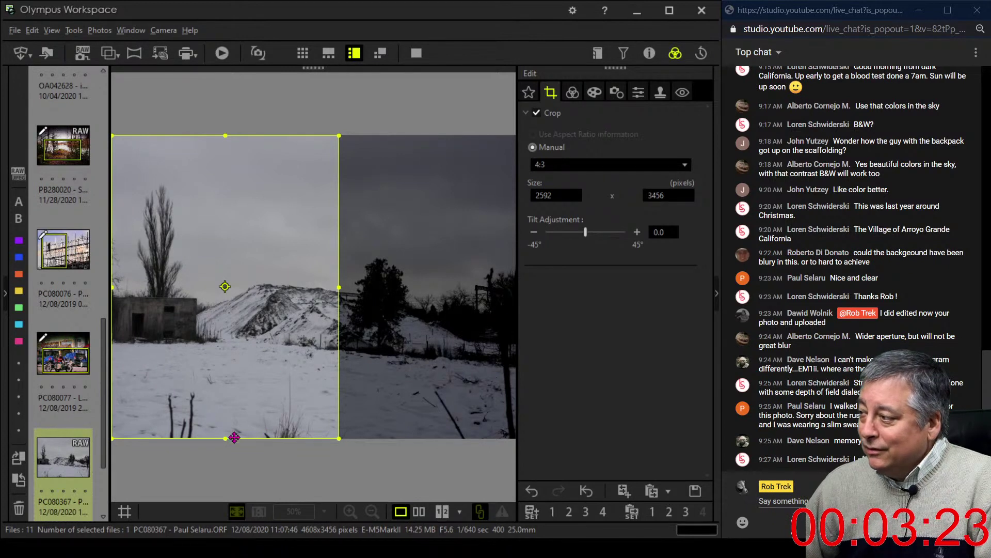
pyautogui.moveTo(225, 438); pyautogui.dragTo(212, 360)
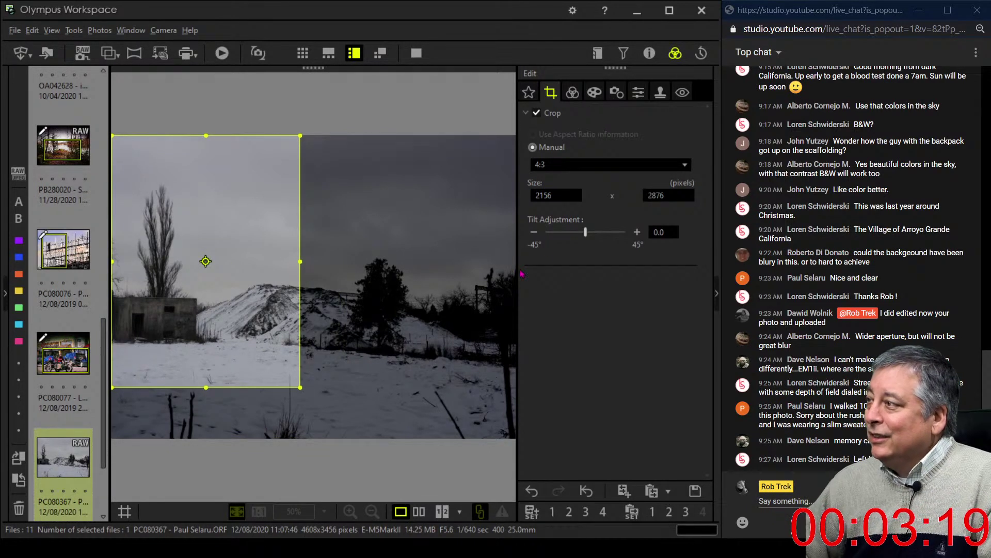
pyautogui.click(573, 92)
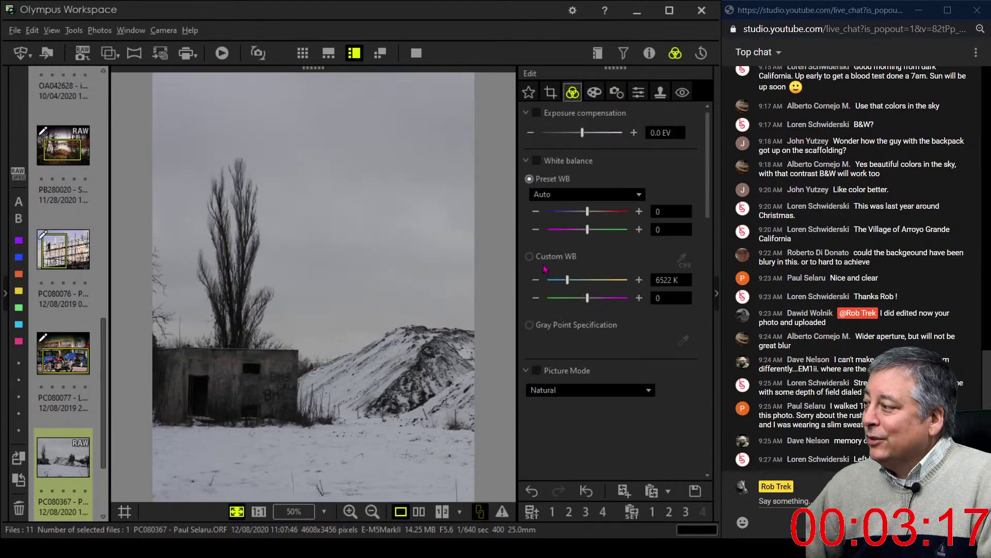
# - Crop the snowy landscape to a 1:1 square of about 2543 pixels around the tall tree, building and hill, with a tilt of -0.2
pyautogui.click(550, 92)
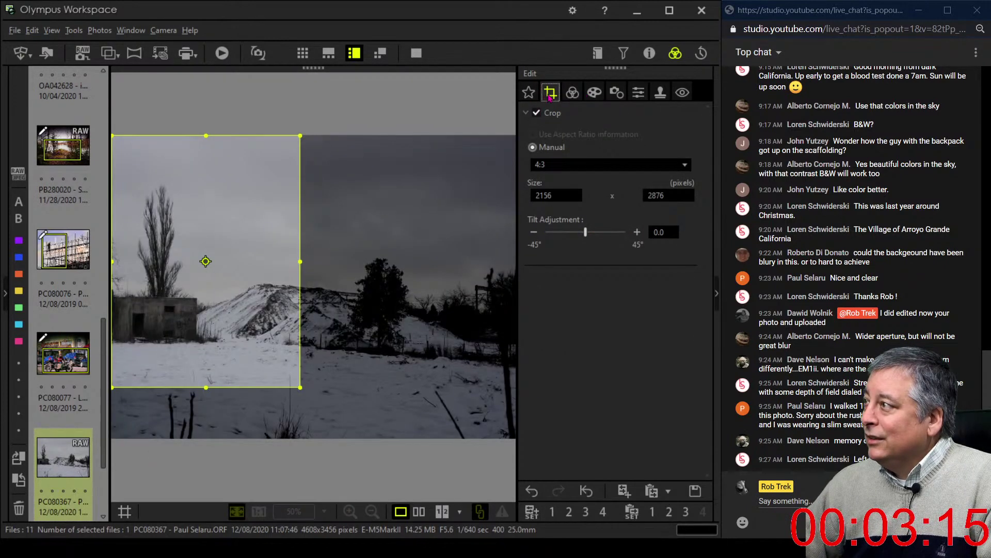
pyautogui.click(558, 165)
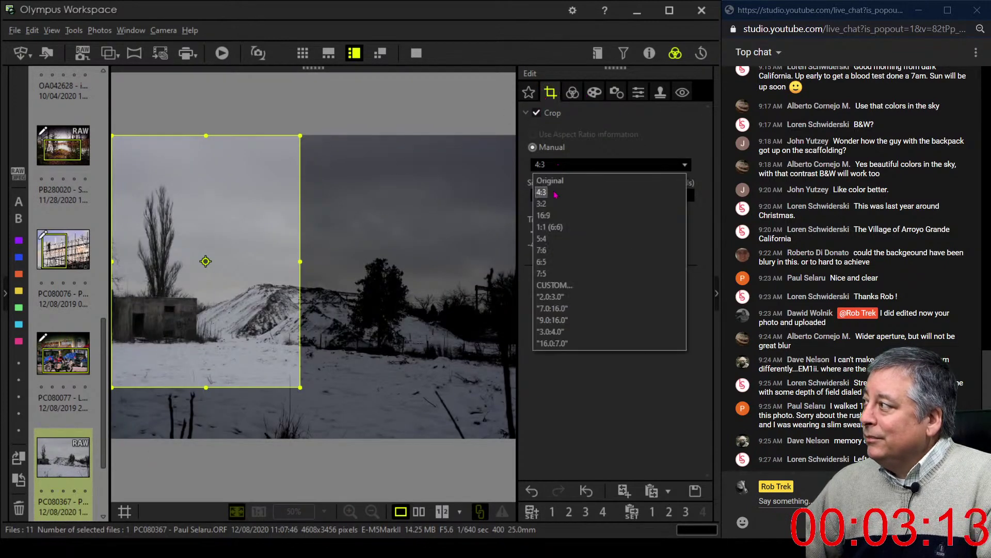
pyautogui.click(550, 225)
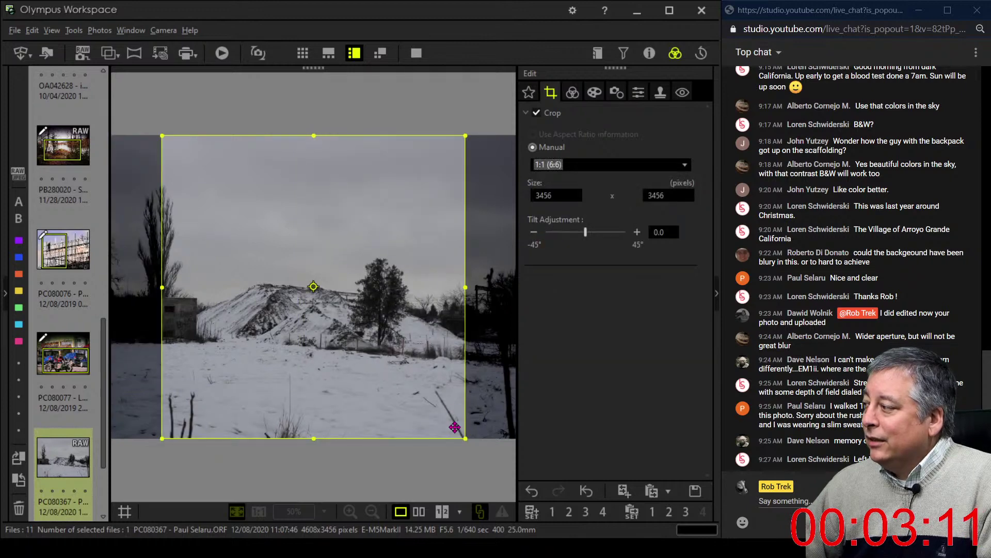
pyautogui.moveTo(464, 437); pyautogui.dragTo(406, 391)
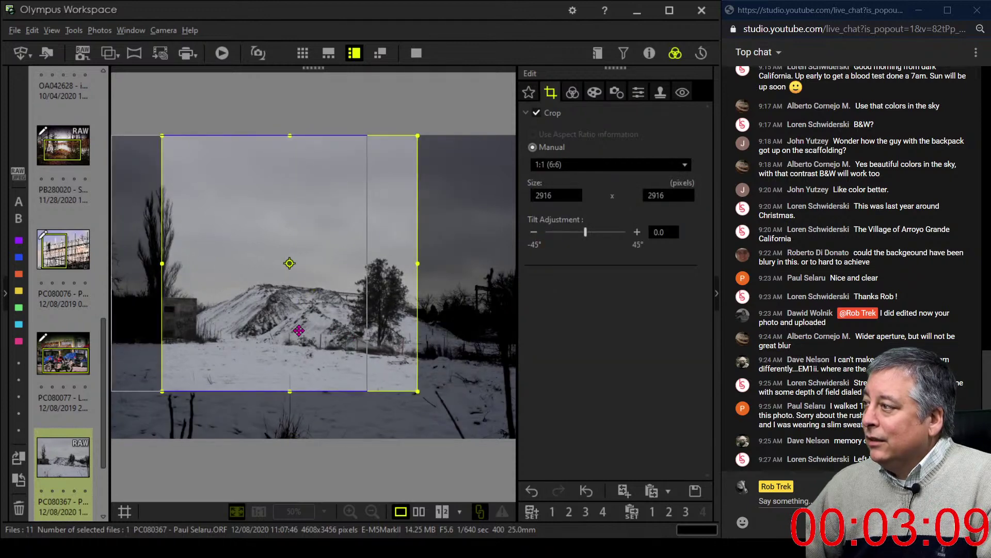
pyautogui.moveTo(356, 340); pyautogui.dragTo(316, 337)
pyautogui.moveTo(367, 391); pyautogui.dragTo(320, 356)
pyautogui.moveTo(298, 307); pyautogui.dragTo(296, 325)
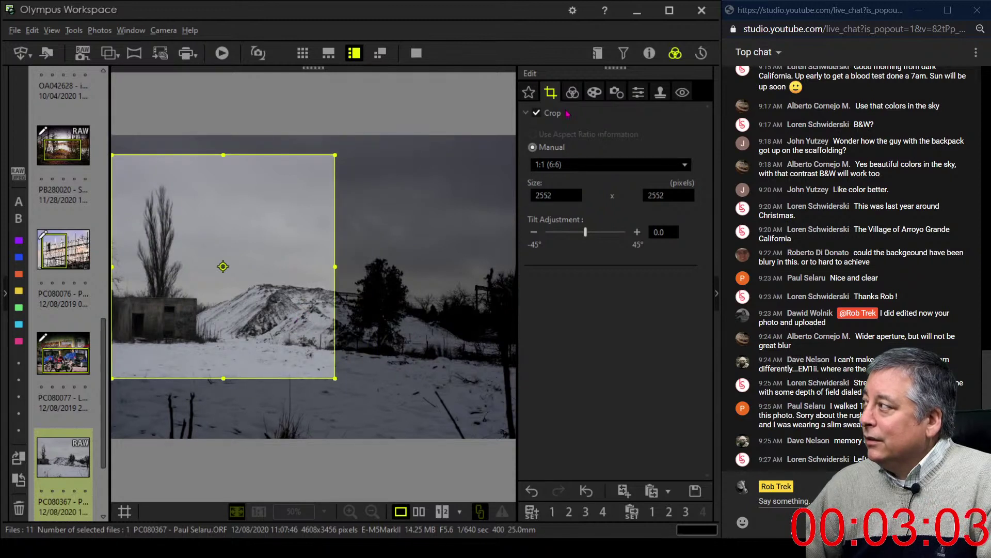
pyautogui.click(536, 234)
pyautogui.click(536, 234)
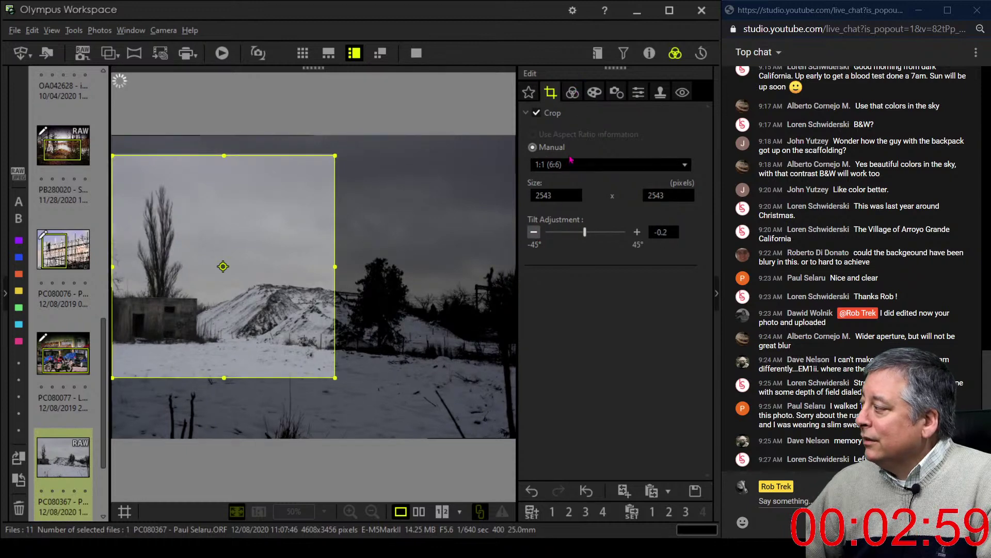
pyautogui.click(572, 93)
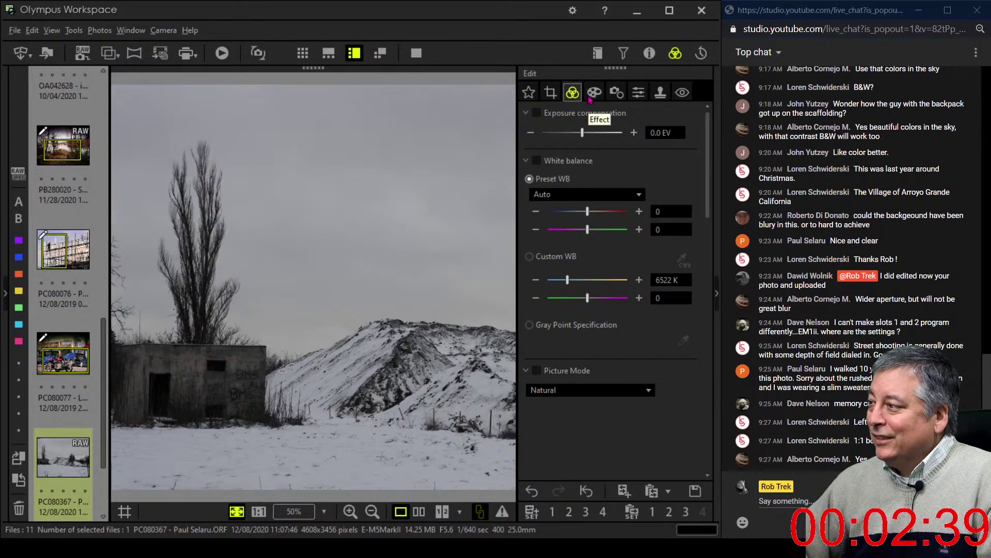
# - Apply the Pop Art filter to the cropped snowy landscape
pyautogui.click(594, 98)
pyautogui.click(593, 134)
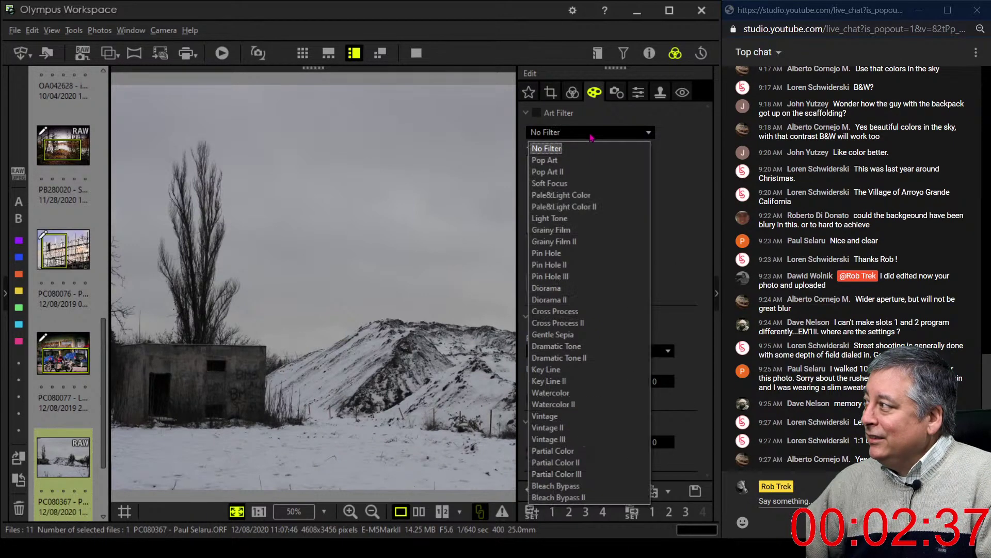
pyautogui.click(571, 159)
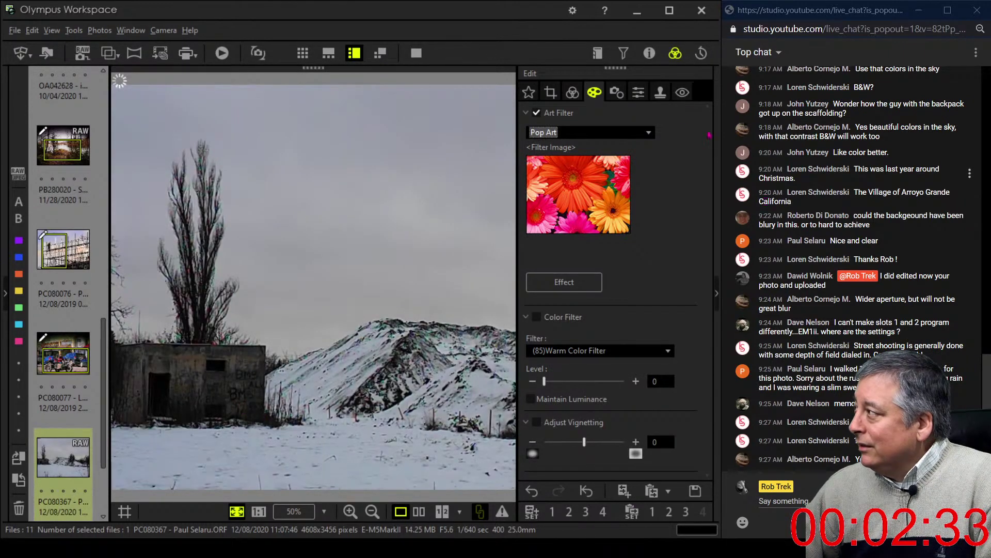
# - Set the snowy landscape's gradation to AUTO and raise its saturation slightly
pyautogui.click(572, 93)
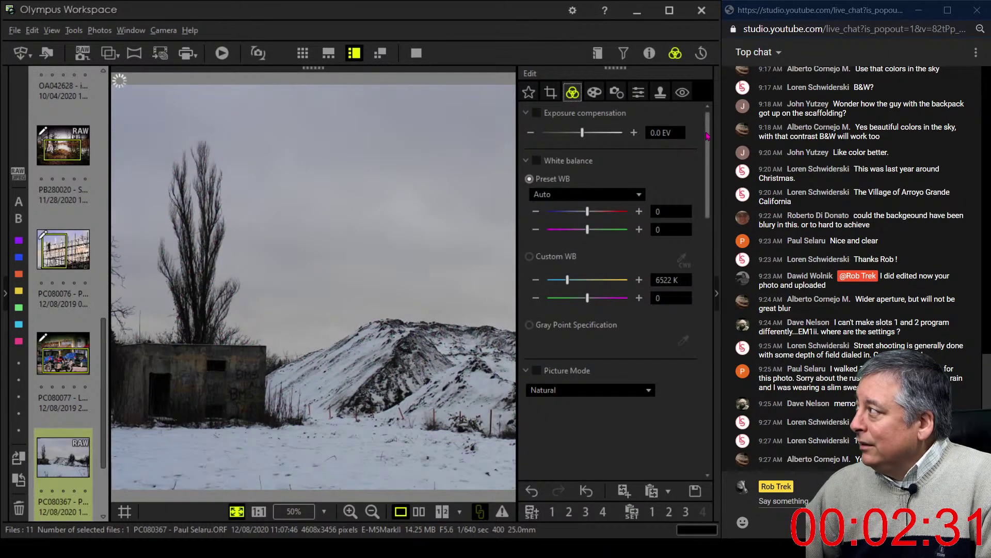
pyautogui.scroll(-10, 668, 399)
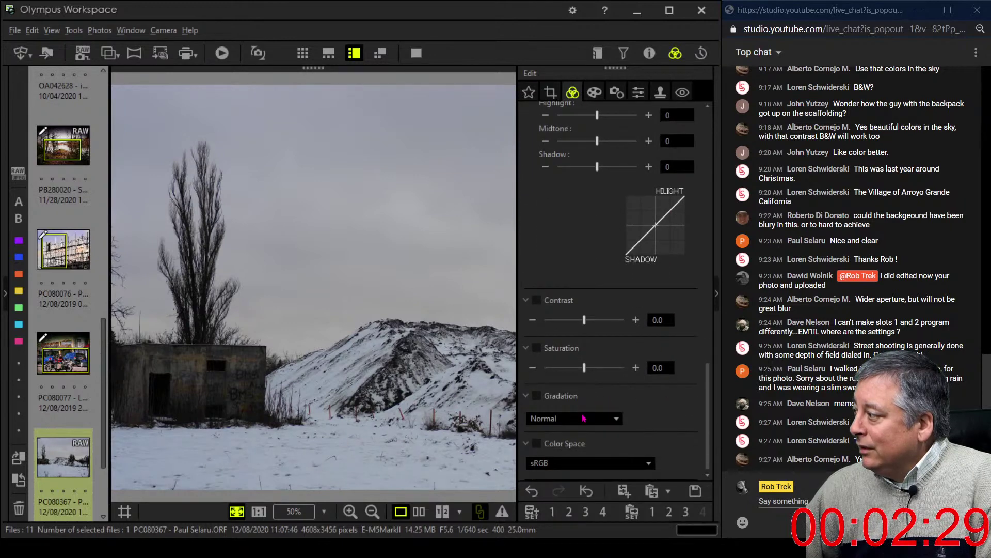
pyautogui.click(583, 418)
pyautogui.click(558, 471)
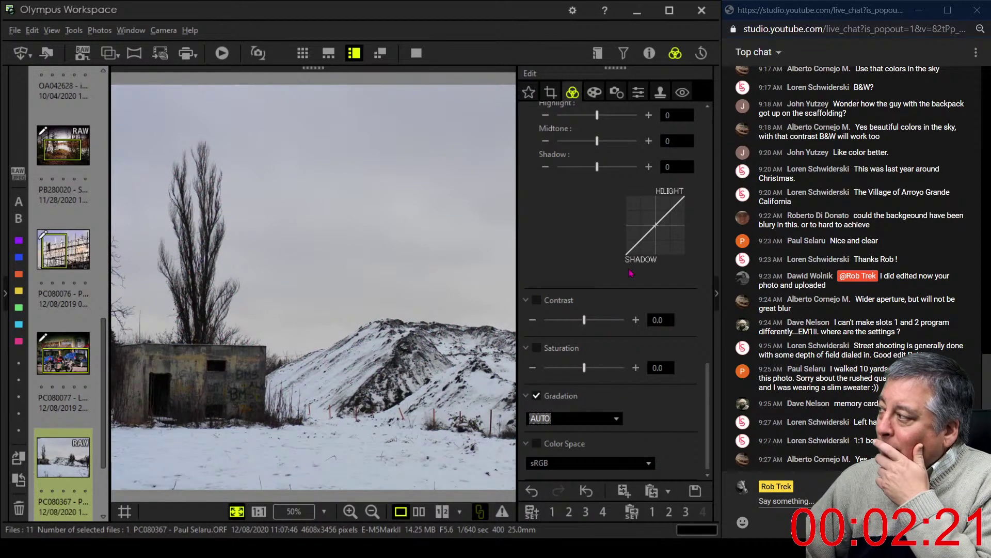
pyautogui.click(585, 368)
pyautogui.moveTo(586, 368); pyautogui.dragTo(591, 368)
# - Strengthen Dehaze on the snowy landscape to 100
pyautogui.scroll(1, 708, 389)
pyautogui.moveTo(708, 389); pyautogui.dragTo(706, 260)
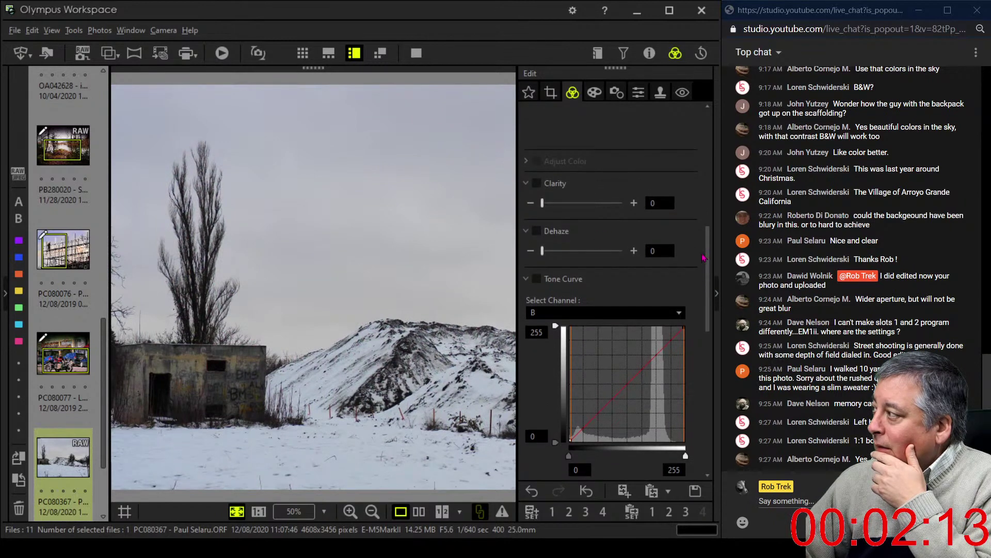
pyautogui.moveTo(546, 253); pyautogui.dragTo(587, 260)
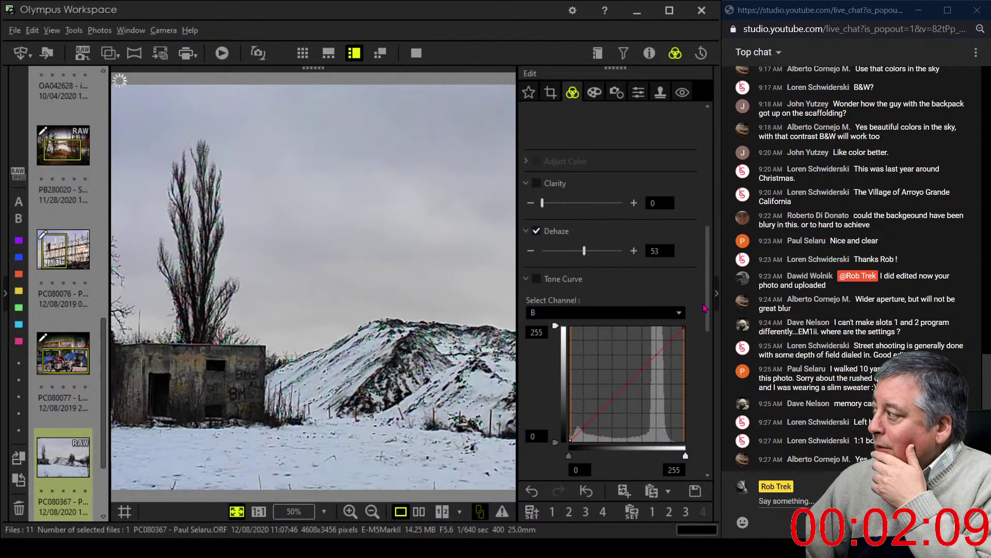
pyautogui.moveTo(707, 308); pyautogui.dragTo(712, 258)
pyautogui.moveTo(587, 428); pyautogui.dragTo(633, 431)
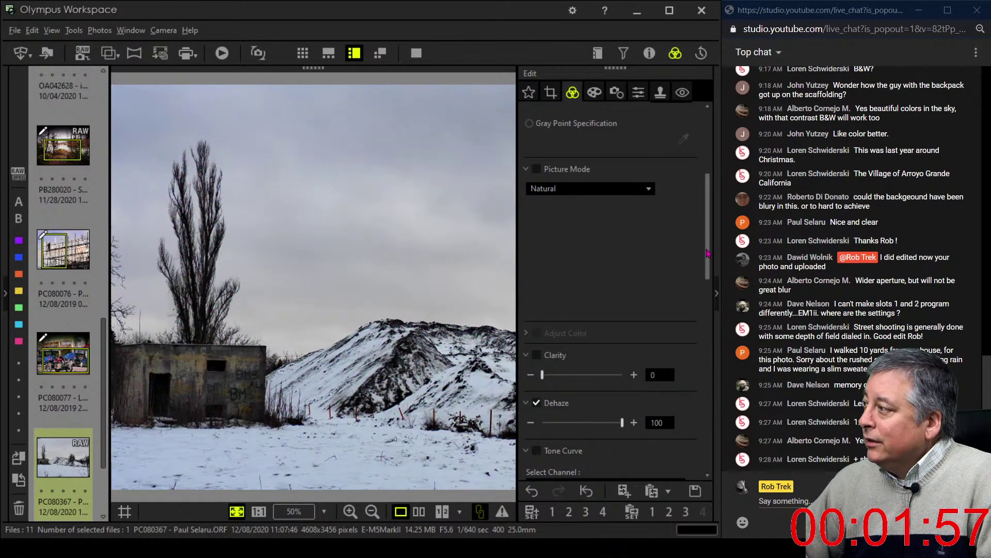
# - Turn off the Dehaze and Saturation adjustments on the snowy landscape
pyautogui.scroll(3, 711, 247)
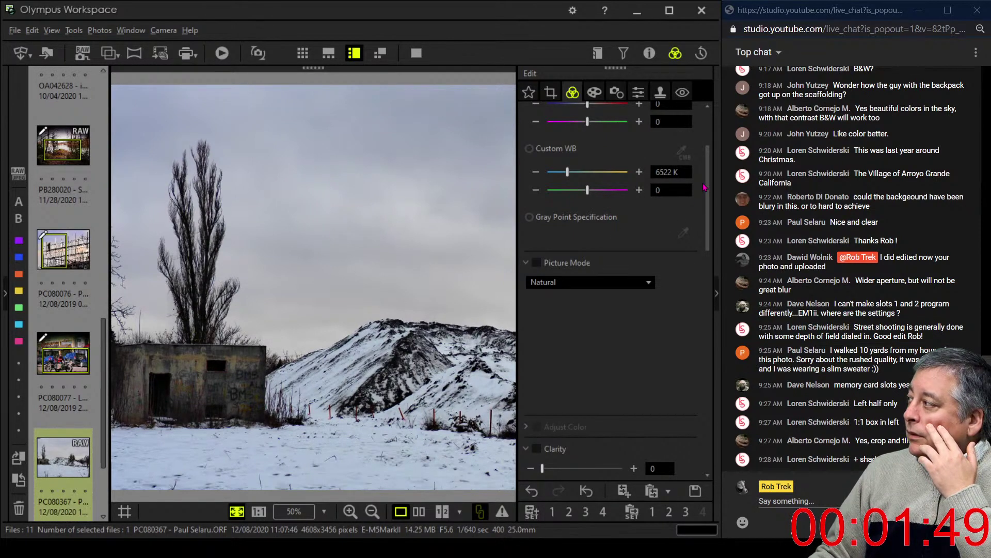
pyautogui.scroll(-5, 635, 258)
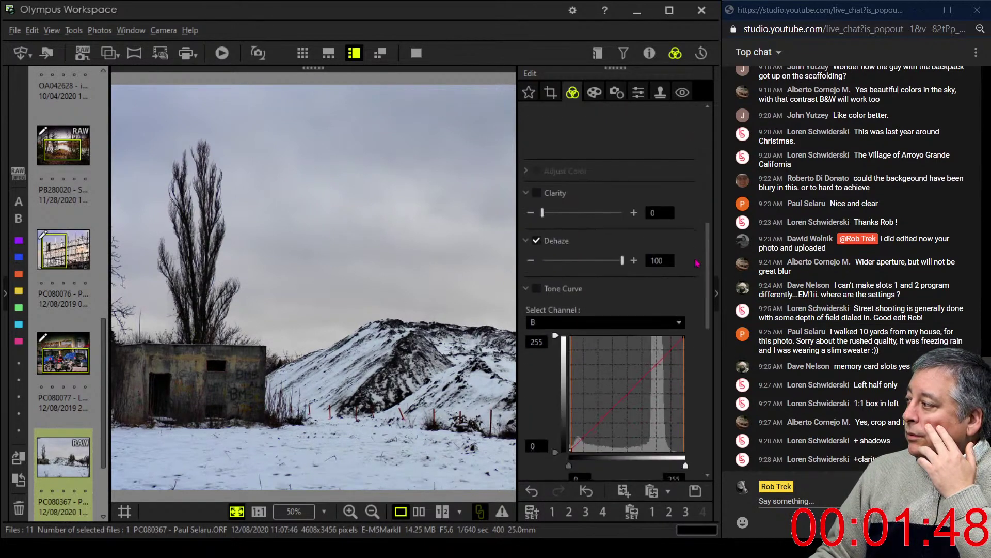
pyautogui.click(537, 241)
pyautogui.moveTo(708, 244); pyautogui.dragTo(708, 383)
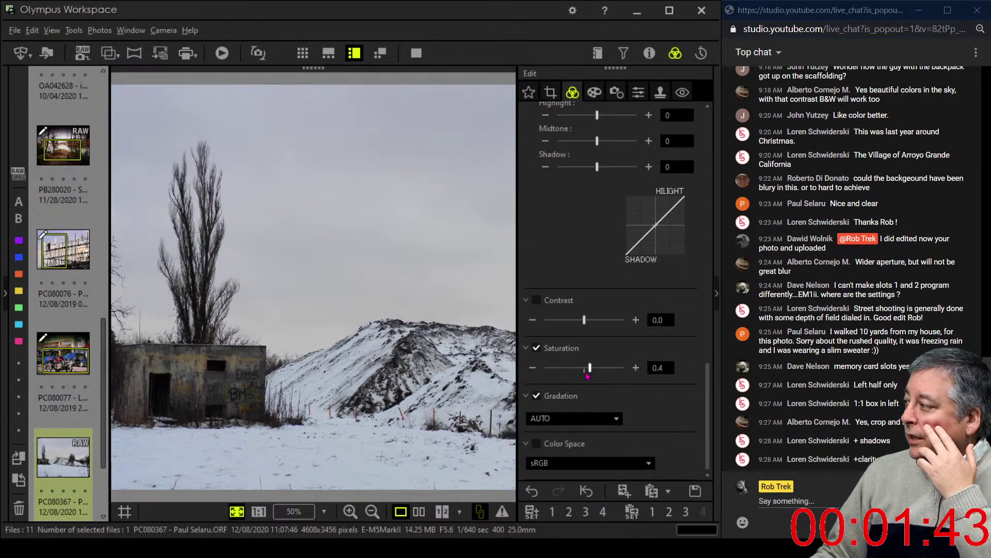
pyautogui.click(536, 347)
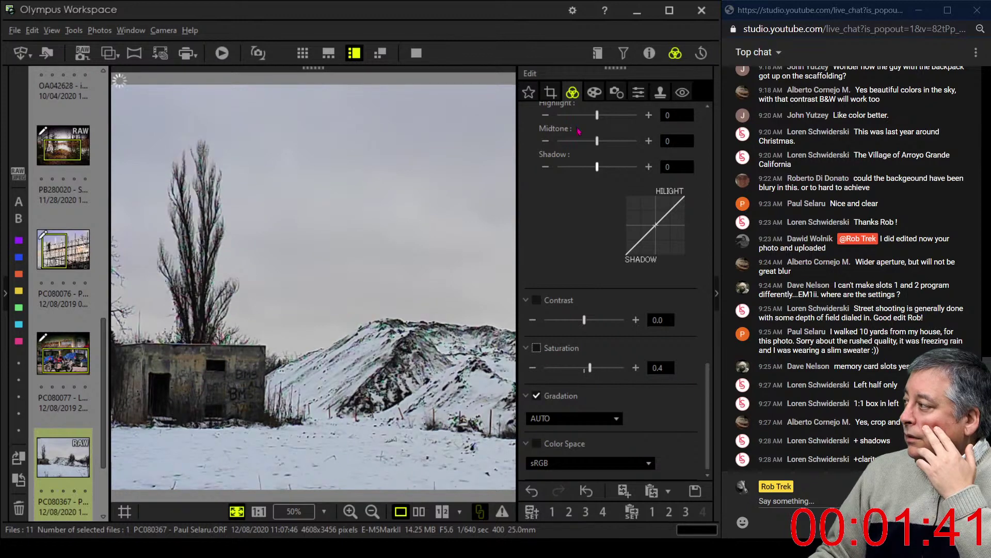
# - Replace the snowy landscape's Pop Art filter with Dramatic Tone
pyautogui.click(594, 92)
pyautogui.click(590, 132)
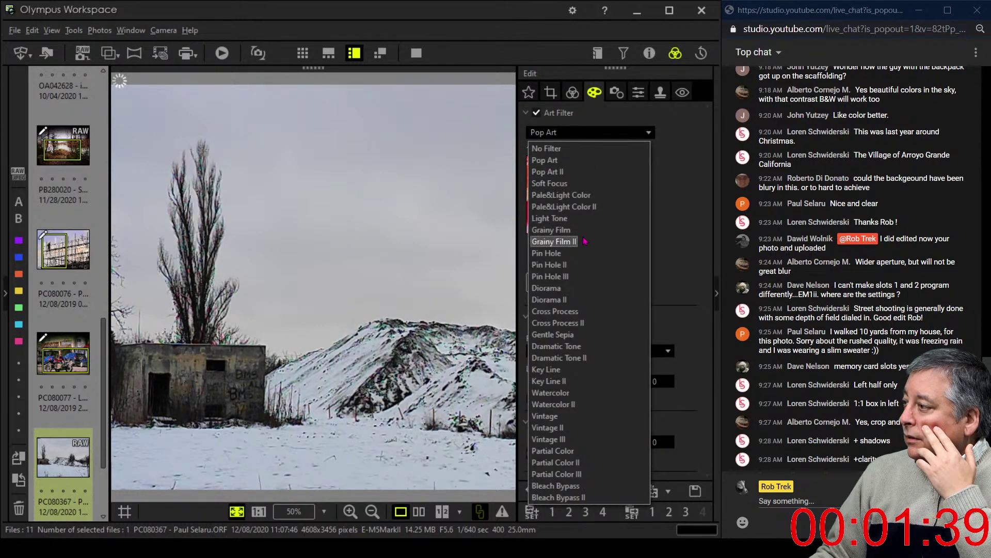
pyautogui.click(591, 346)
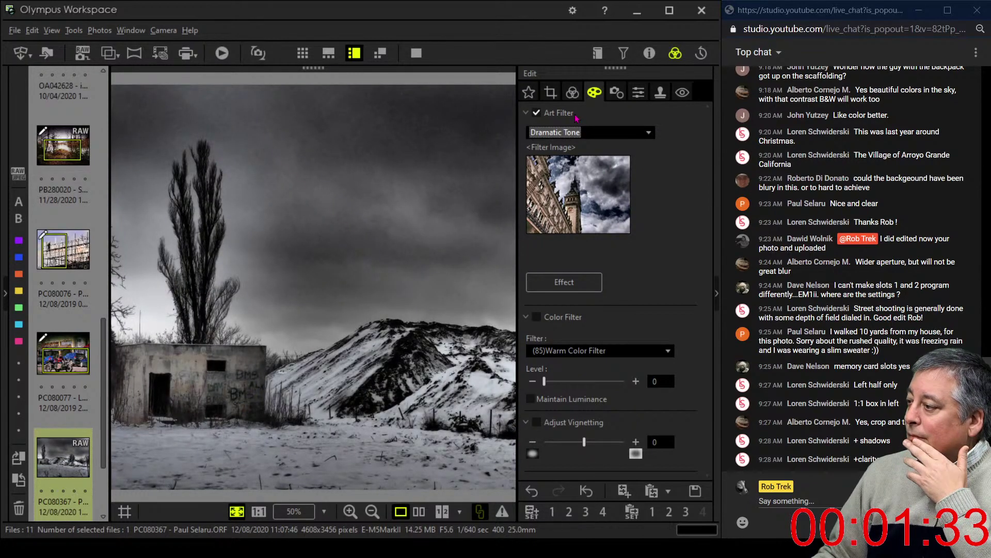
# - Lift the highlights slightly on the blue channel's tone curve and anchor its shadows with a second point
pyautogui.click(572, 97)
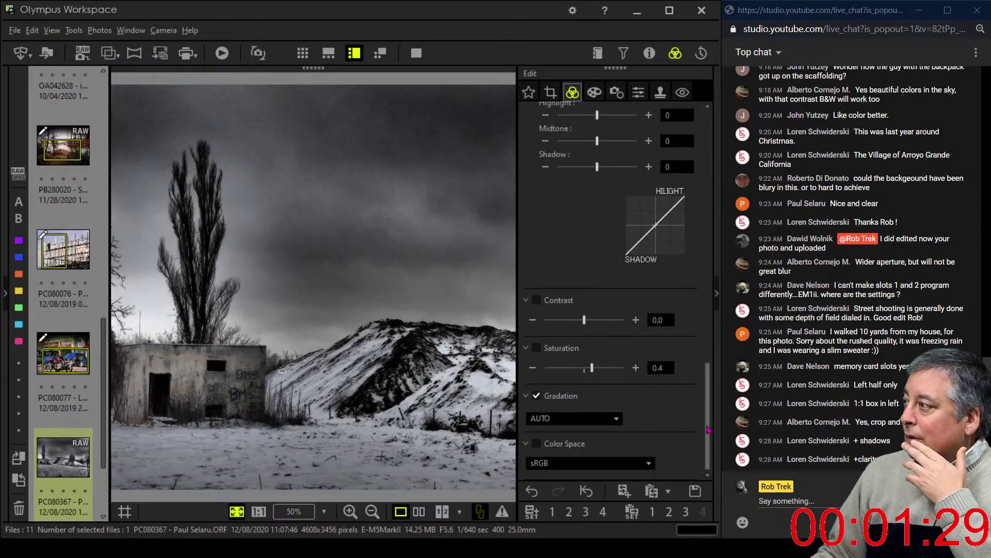
pyautogui.scroll(1, 707, 431)
pyautogui.scroll(10, 707, 431)
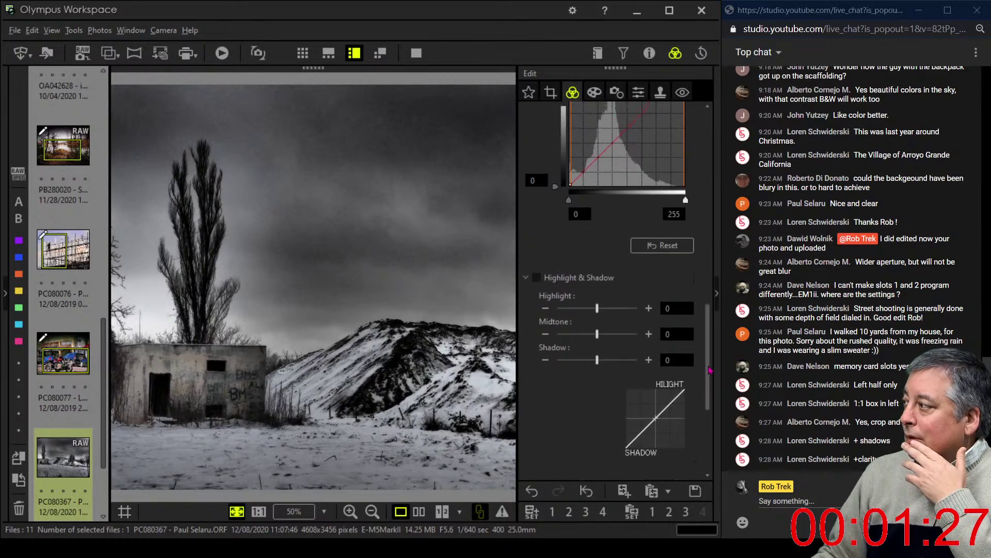
pyautogui.moveTo(650, 311); pyautogui.dragTo(651, 306)
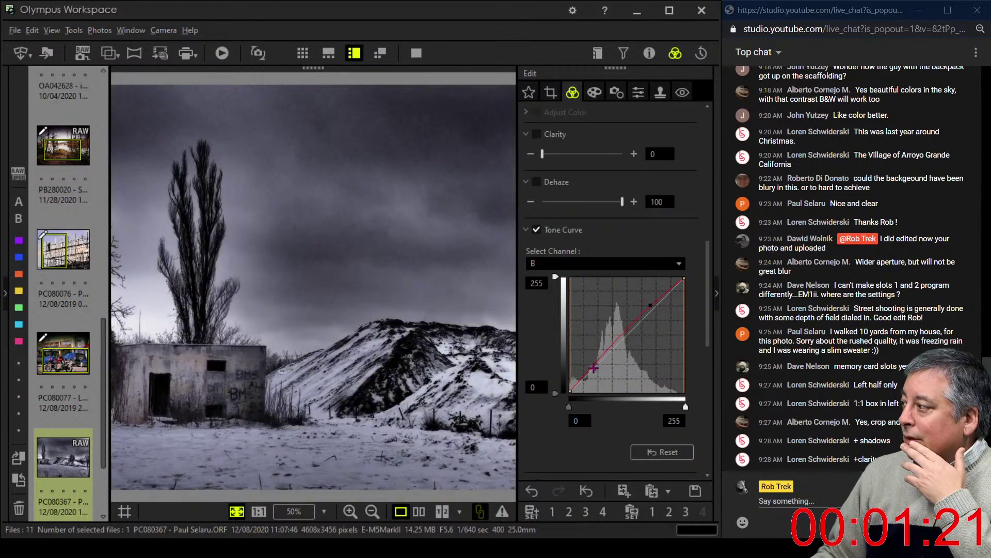
pyautogui.click(589, 375)
pyautogui.moveTo(589, 375); pyautogui.dragTo(589, 373)
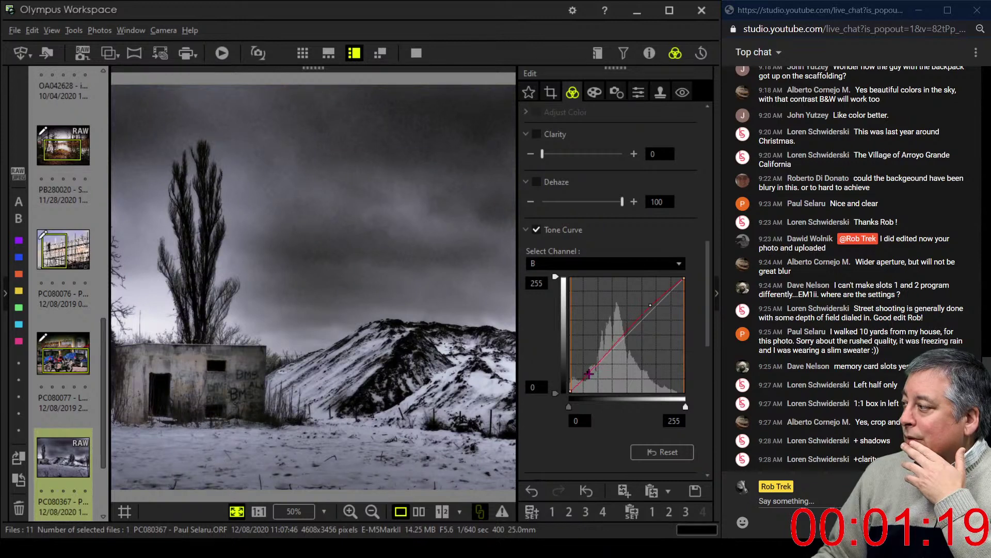
# - Lift the shadows on the RGB tone curve and hold the highlights near the diagonal with a second point
pyautogui.click(618, 265)
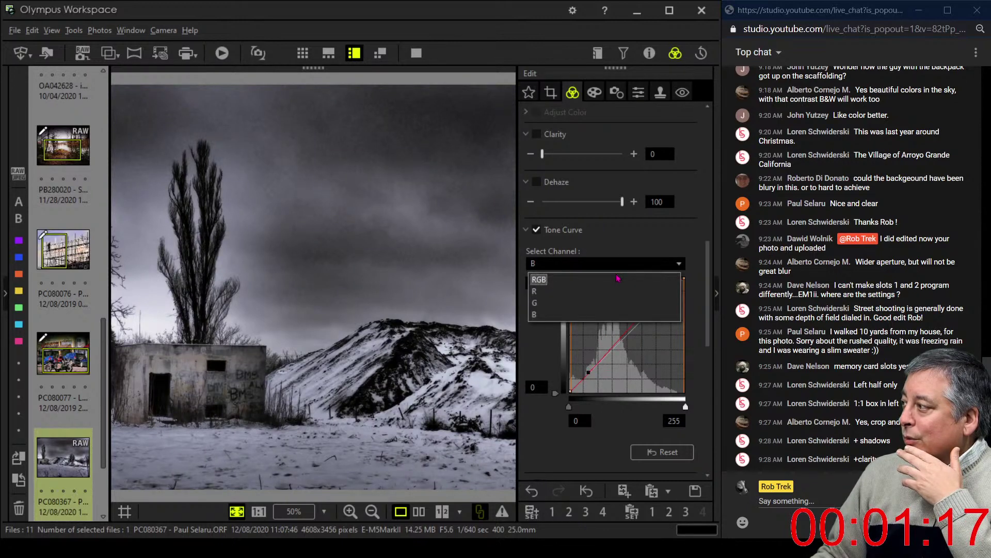
pyautogui.click(539, 280)
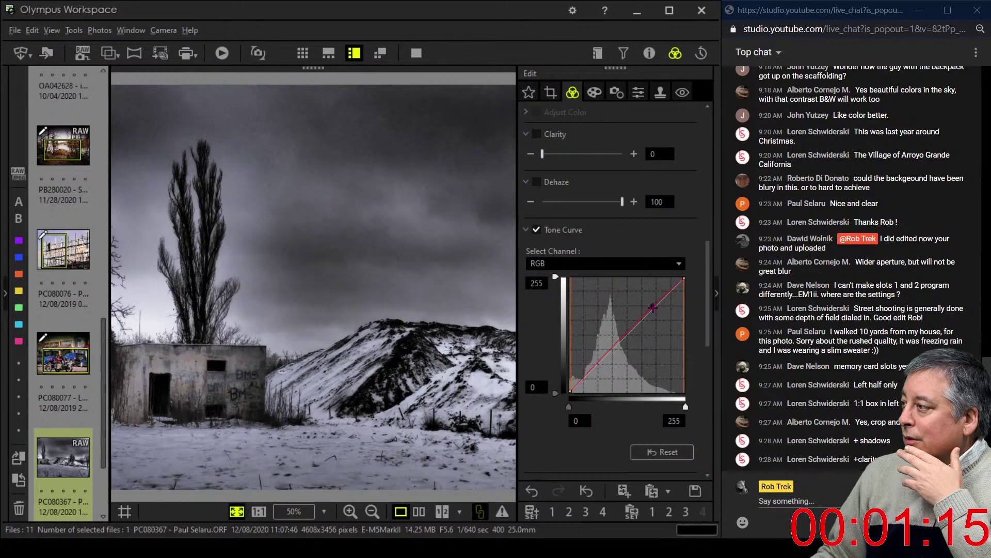
pyautogui.moveTo(653, 308); pyautogui.dragTo(652, 304)
pyautogui.moveTo(580, 381); pyautogui.dragTo(581, 375)
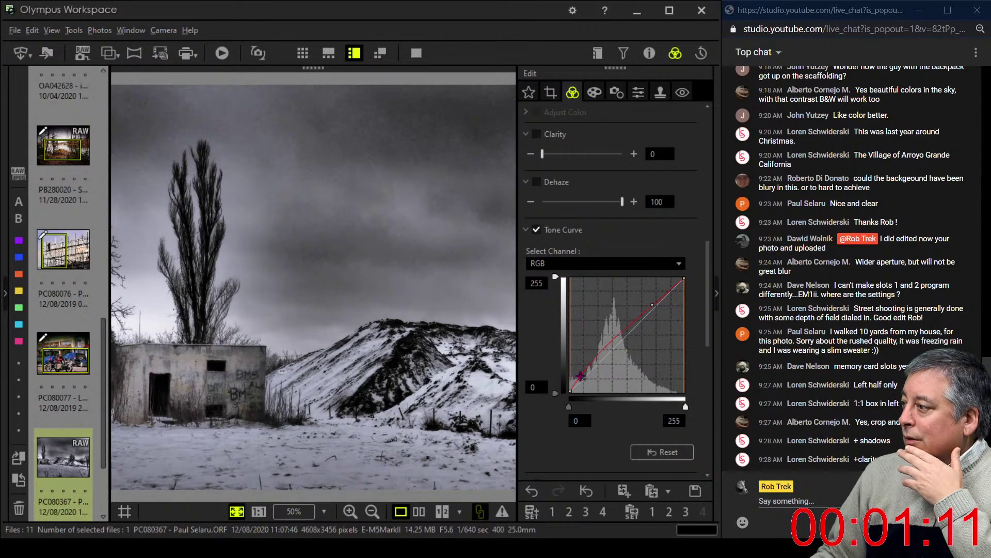
pyautogui.moveTo(652, 305); pyautogui.dragTo(656, 308)
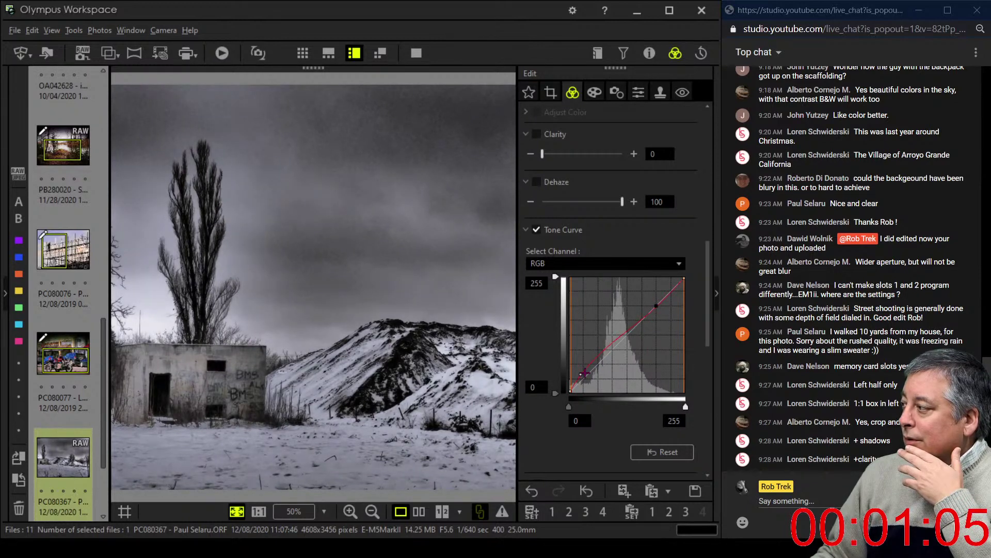
pyautogui.moveTo(585, 372); pyautogui.dragTo(581, 370)
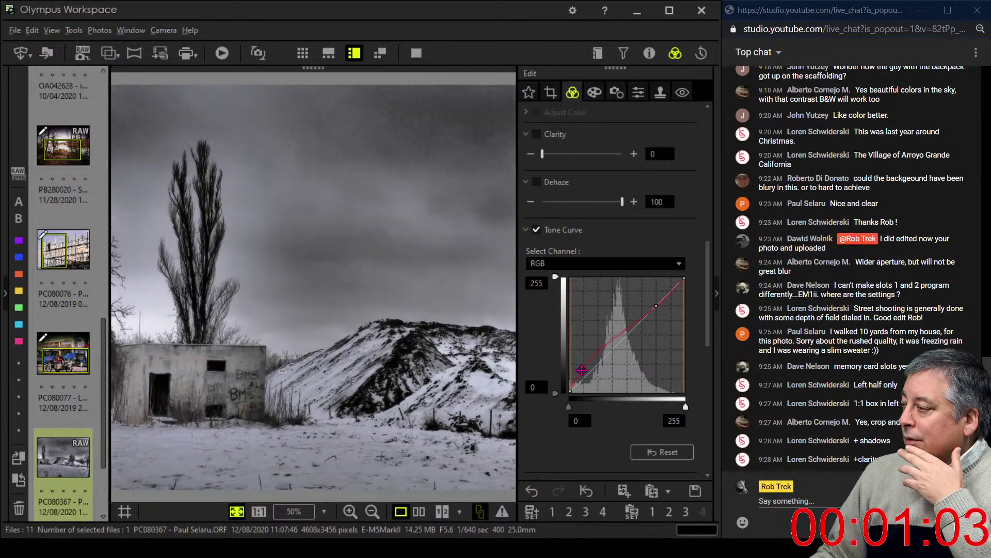
# - Raise the snowy landscape's sharpness to 2.0, then re-enable Saturation and raise it to 2.0
pyautogui.click(637, 93)
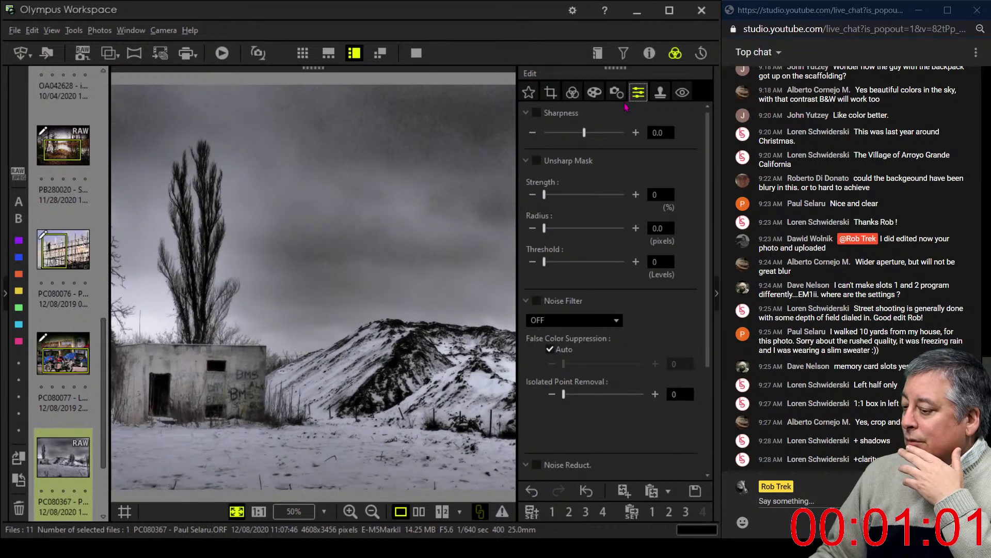
pyautogui.moveTo(584, 133); pyautogui.dragTo(626, 135)
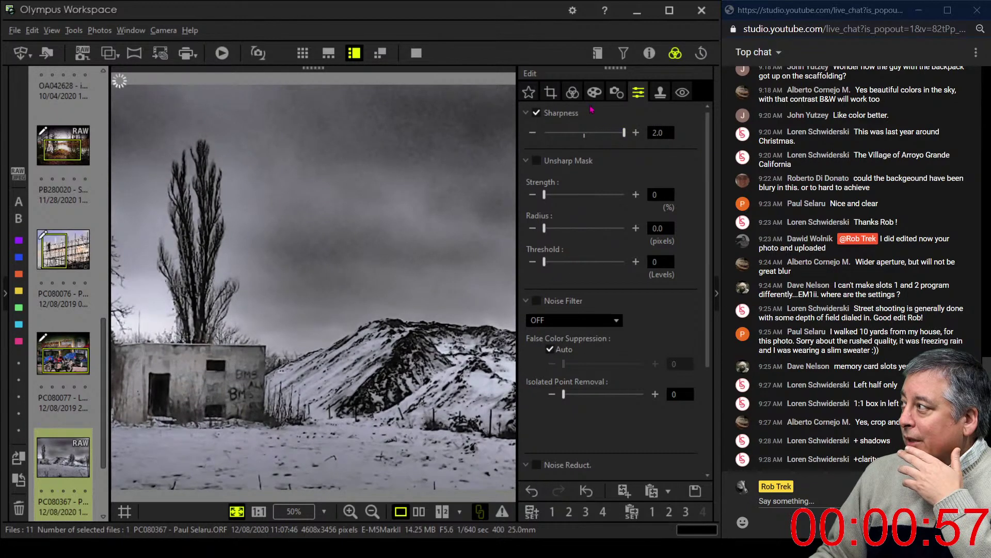
pyautogui.click(572, 92)
pyautogui.moveTo(706, 267); pyautogui.dragTo(709, 392)
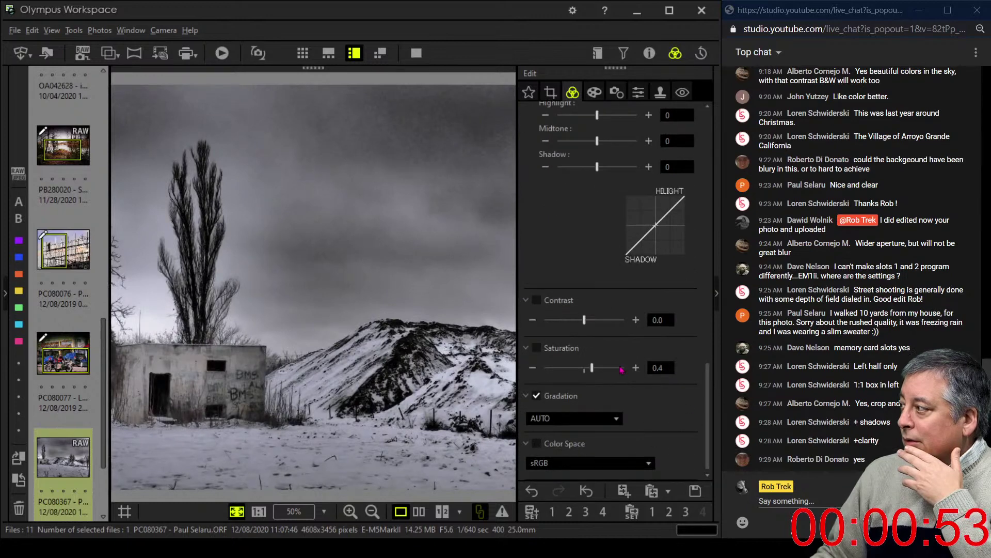
pyautogui.click(548, 349)
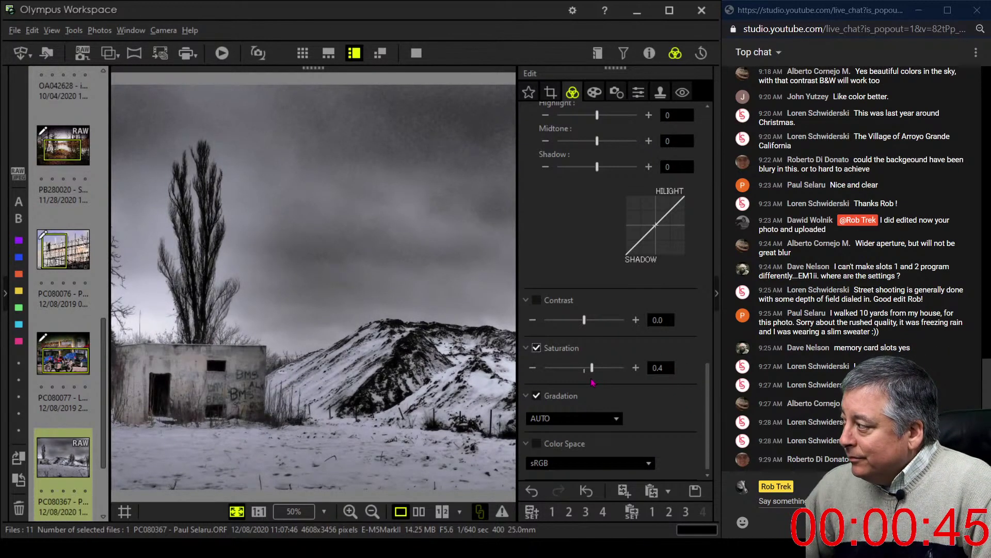
pyautogui.moveTo(592, 376); pyautogui.dragTo(606, 375)
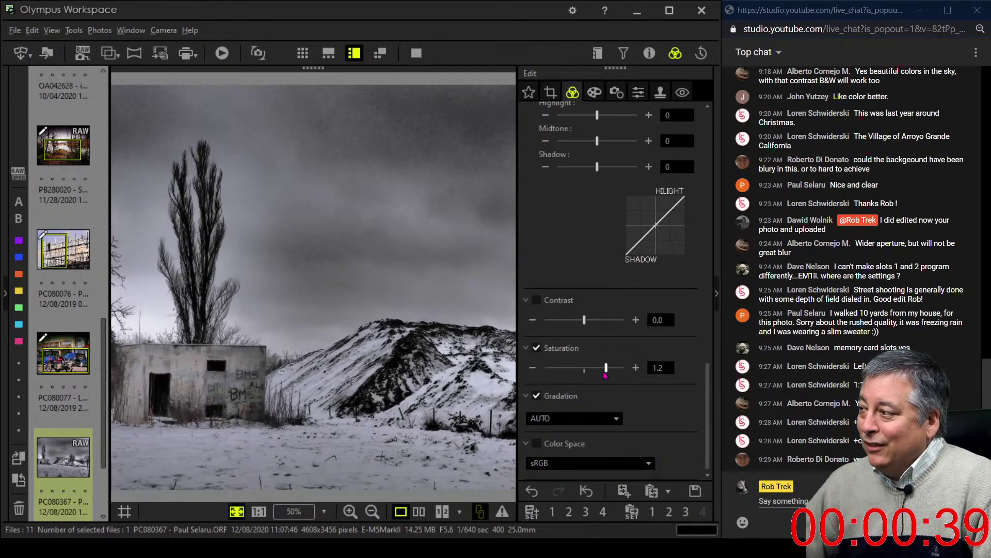
pyautogui.moveTo(606, 375); pyautogui.dragTo(625, 376)
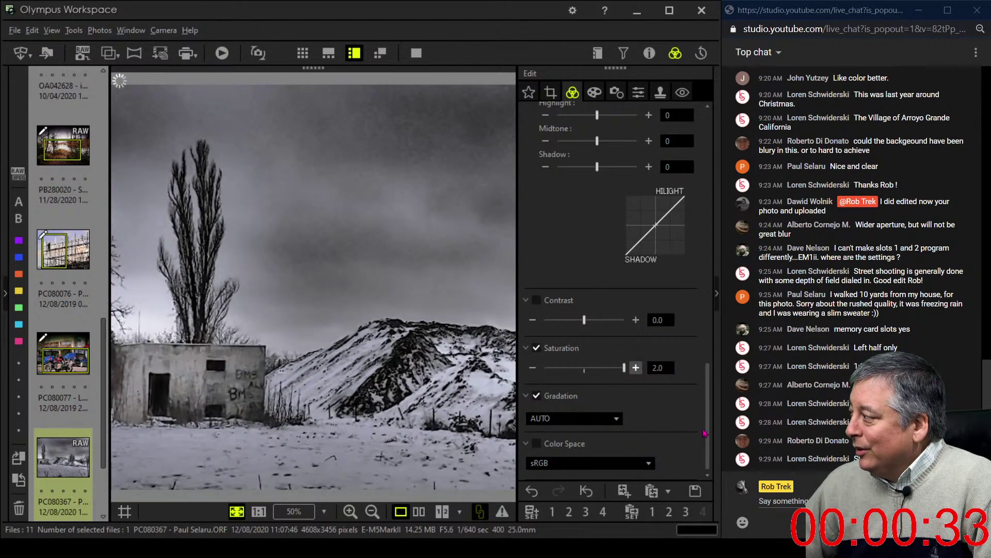
# - Set the RGB tone curve's black input point to 7
pyautogui.moveTo(704, 433); pyautogui.dragTo(707, 344)
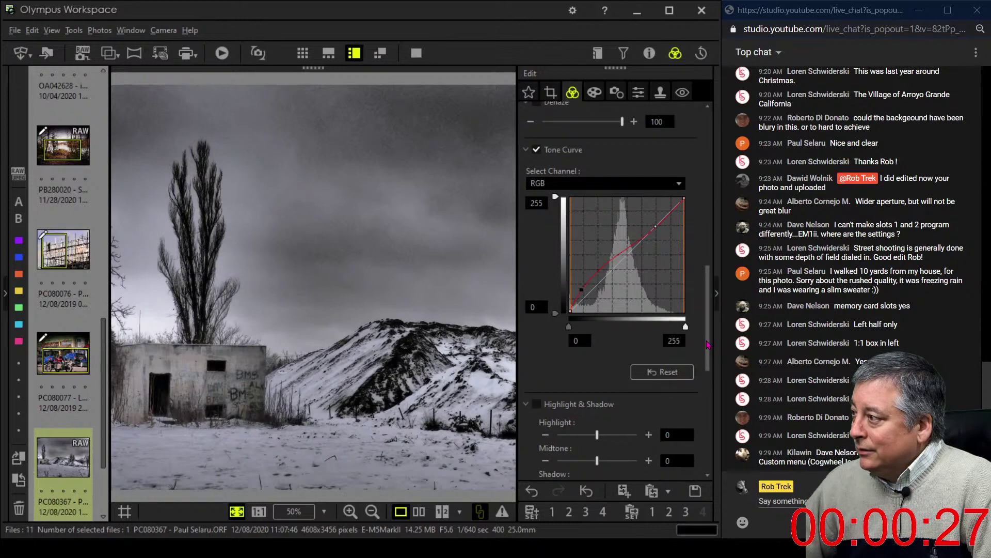
pyautogui.scroll(-1, 708, 345)
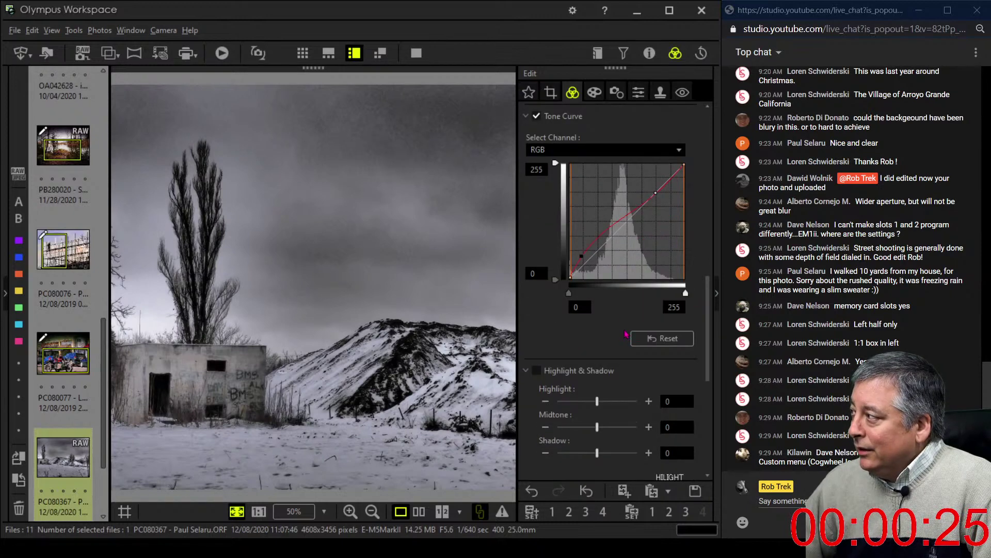
pyautogui.moveTo(571, 298); pyautogui.dragTo(573, 299)
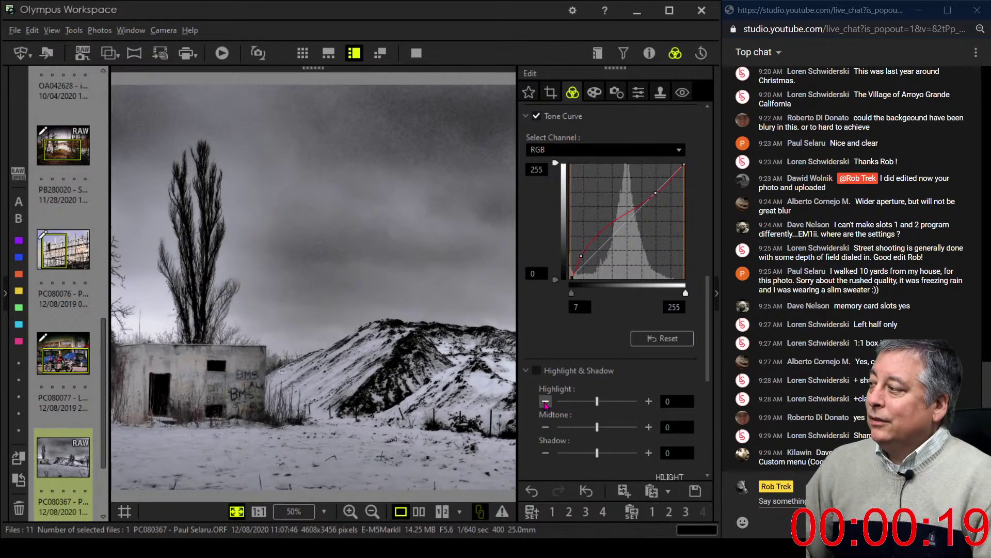
# - Change the crop's tilt adjustment to -0.4 and return to the tone curve settings
pyautogui.click(550, 91)
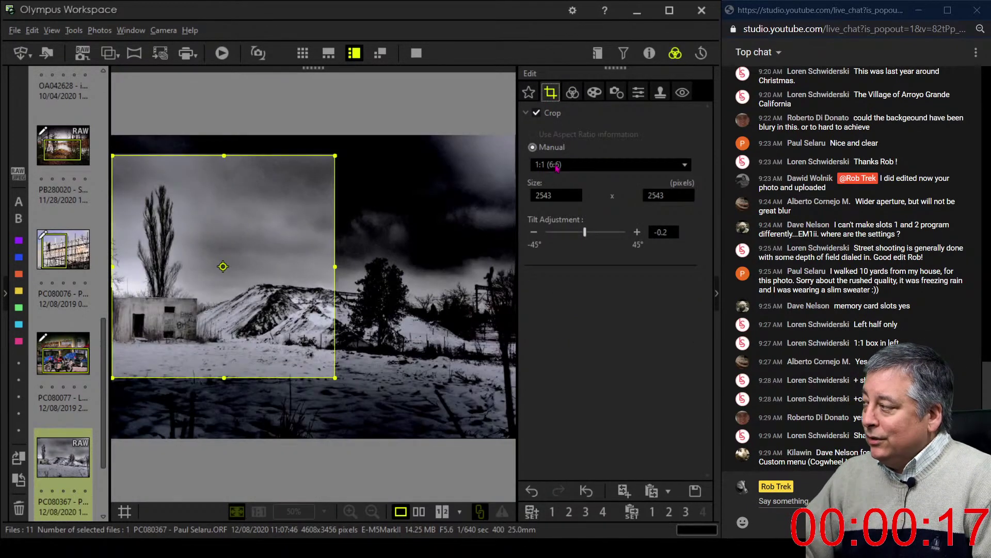
pyautogui.click(535, 233)
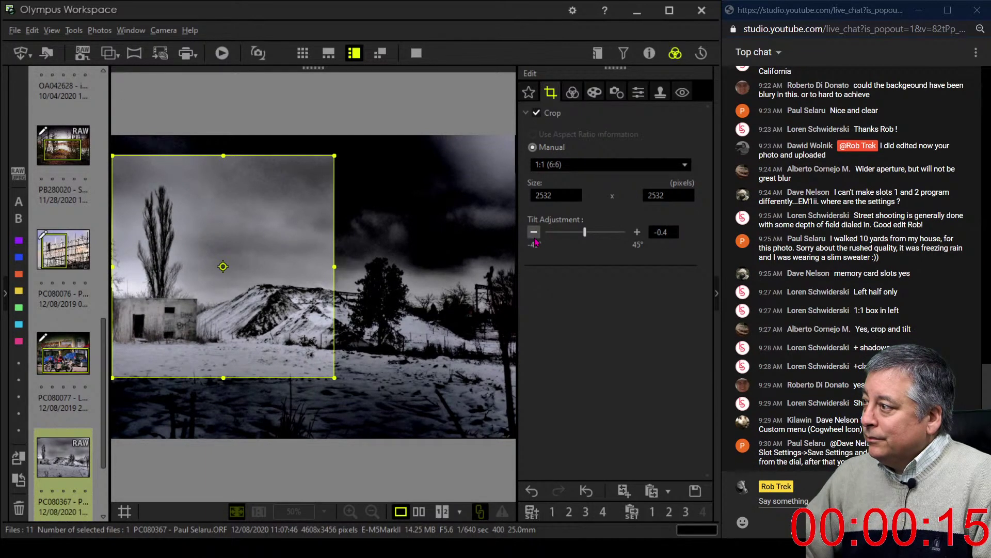
pyautogui.click(572, 93)
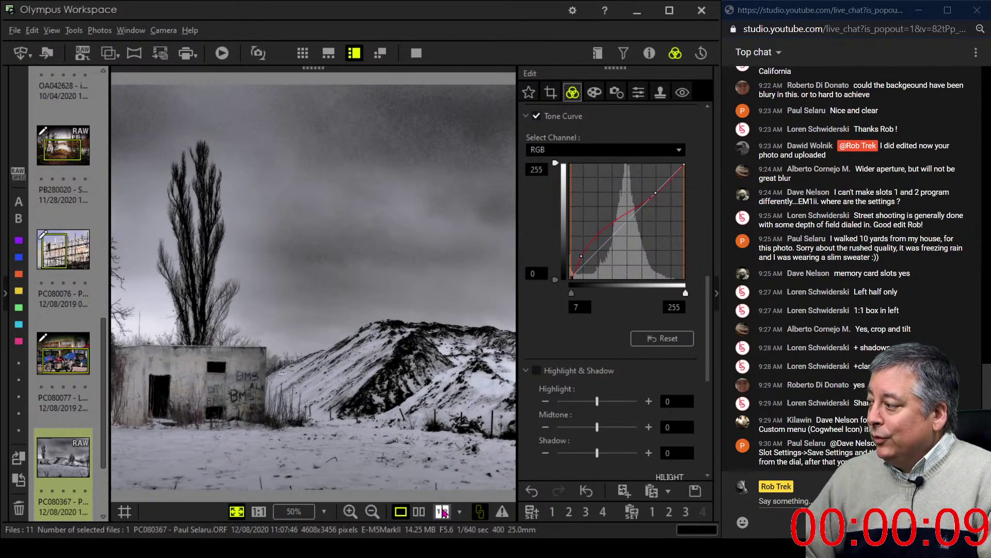
# - Compare the original and edited snowy landscape side by side, including in full screen
pyautogui.click(422, 511)
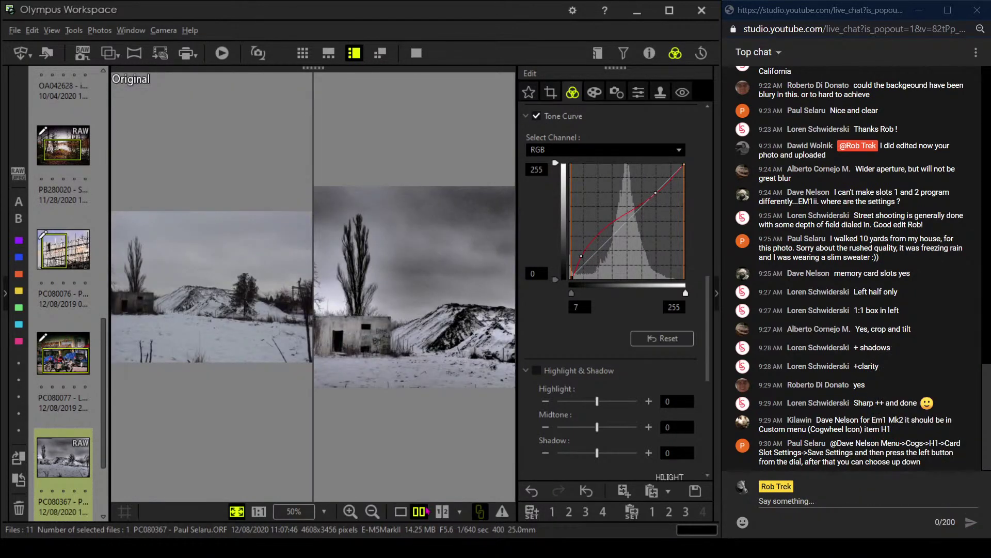
pyautogui.click(416, 52)
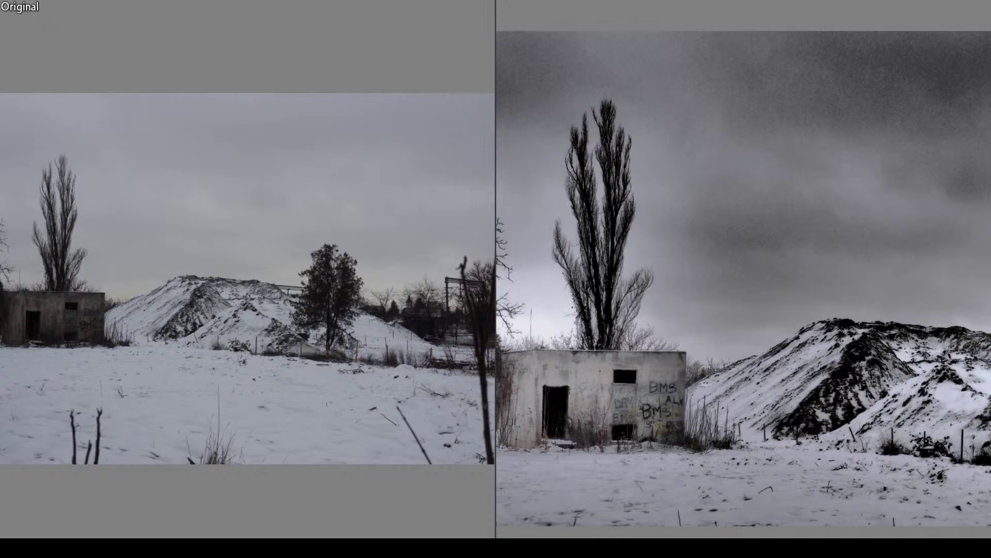
pyautogui.press('Escape')
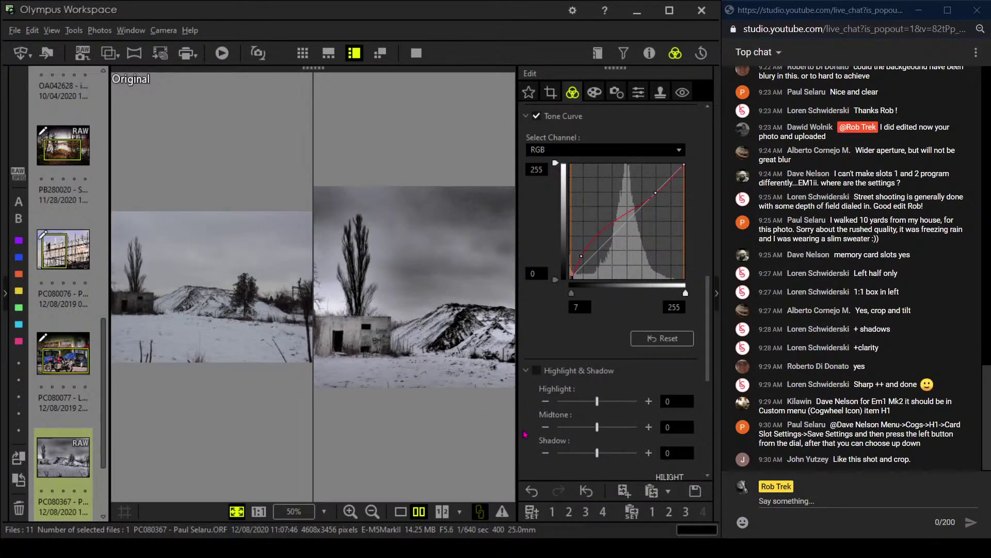
# - Reset the Dehaze amount to 0, leave the adjustment disabled and collapse its section
pyautogui.scroll(4, 567, 411)
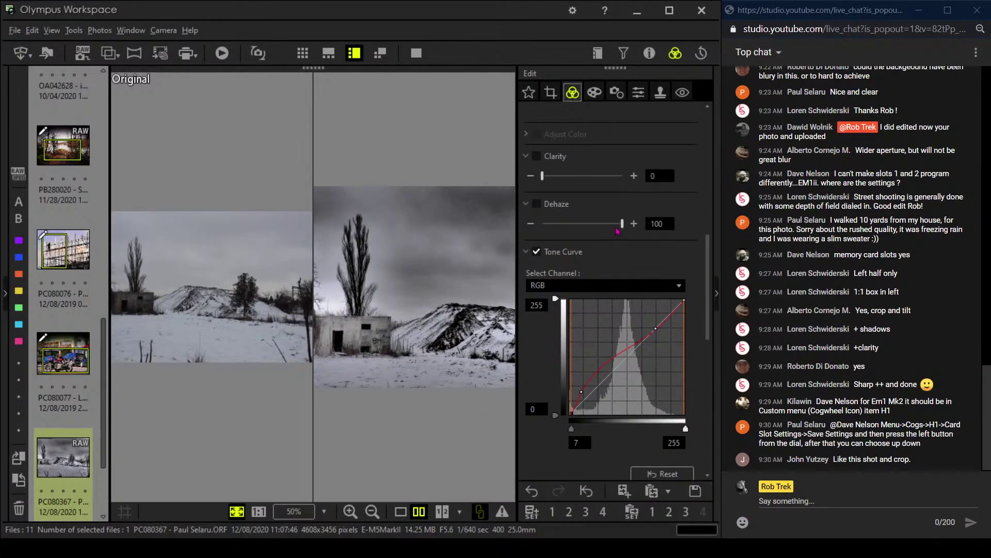
pyautogui.moveTo(623, 225); pyautogui.dragTo(542, 224)
pyautogui.click(537, 205)
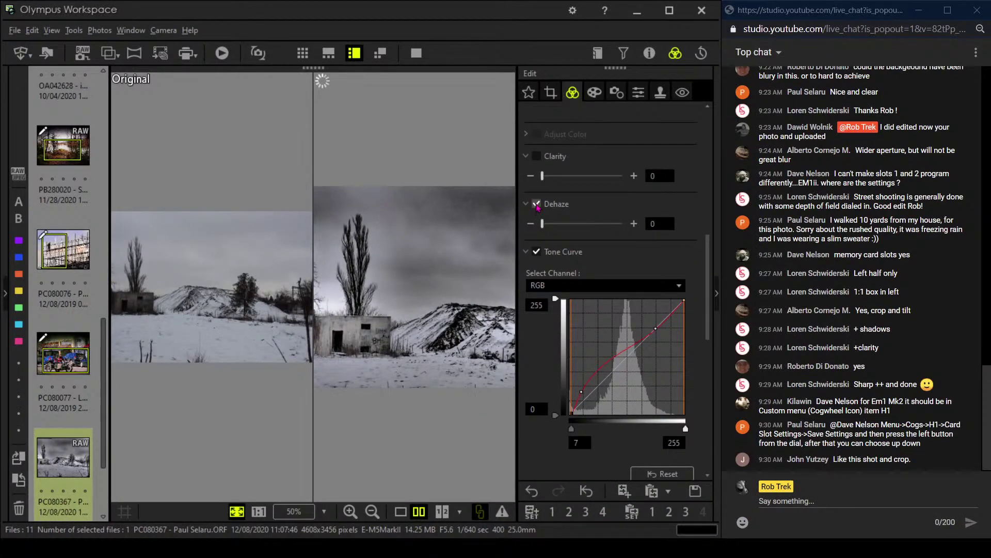
pyautogui.click(537, 204)
pyautogui.click(528, 203)
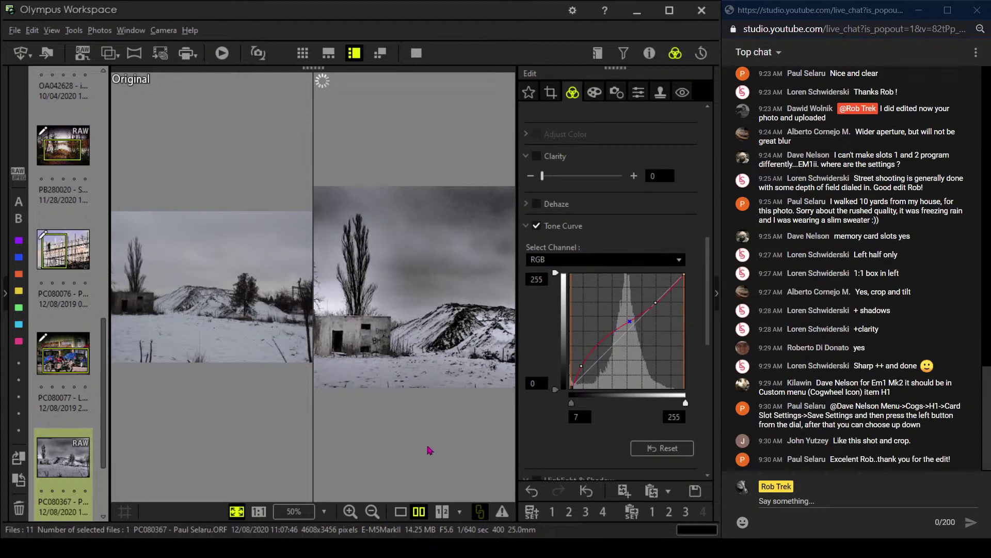
# - Review the before-and-after comparison in full screen once more and return to the editing view
pyautogui.click(422, 57)
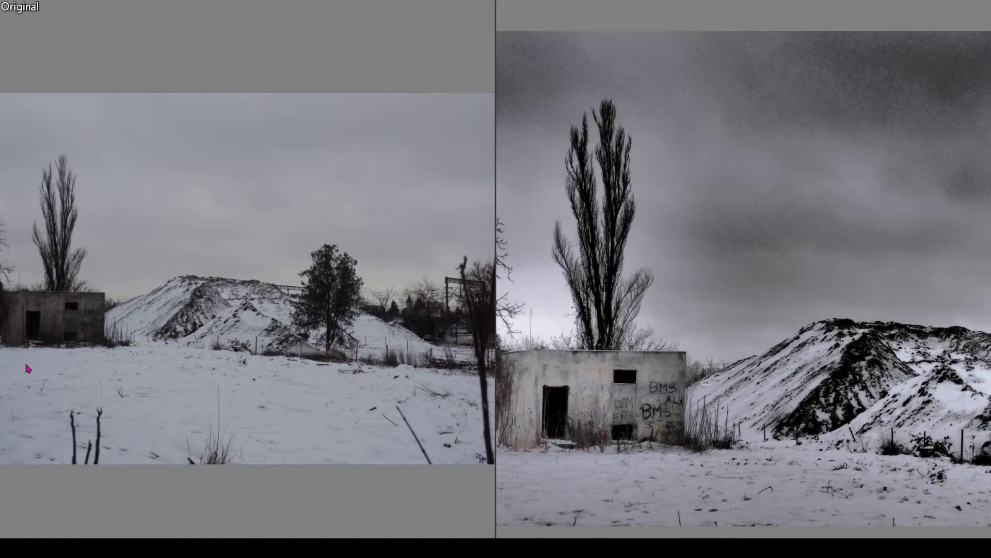
pyautogui.press('Escape')
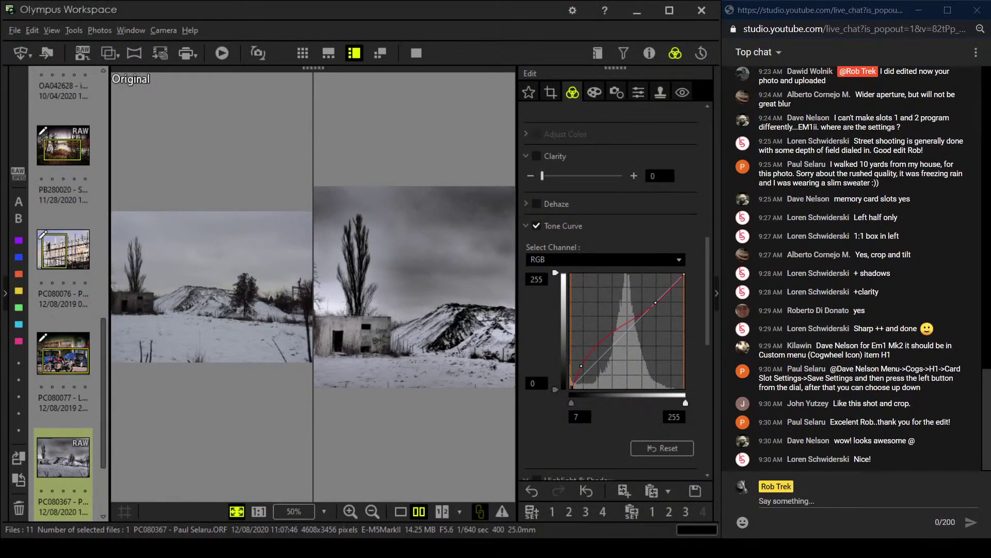
# - Leave the side-by-side comparison, open the photo of the seated angler and check its shooting details
pyautogui.click(400, 512)
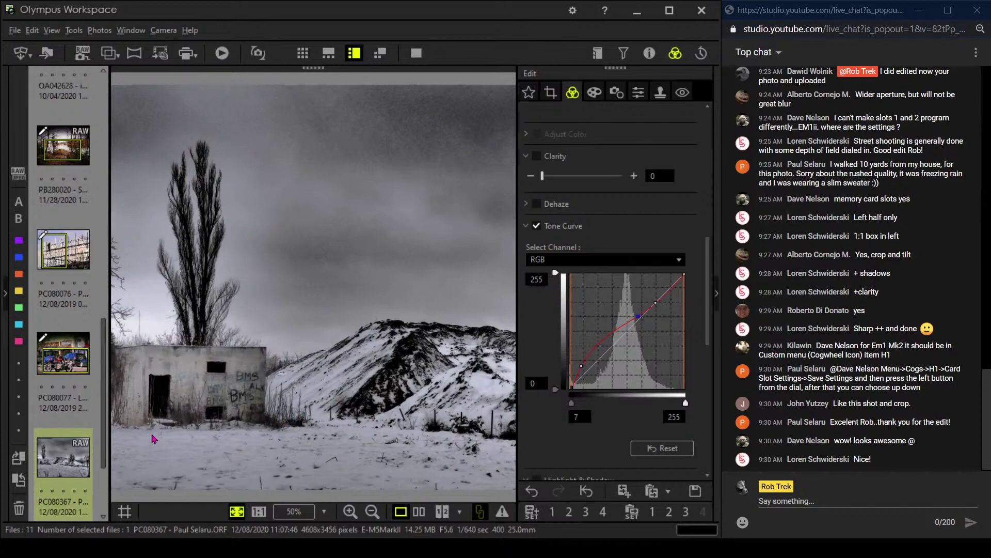
pyautogui.scroll(-2, 70, 449)
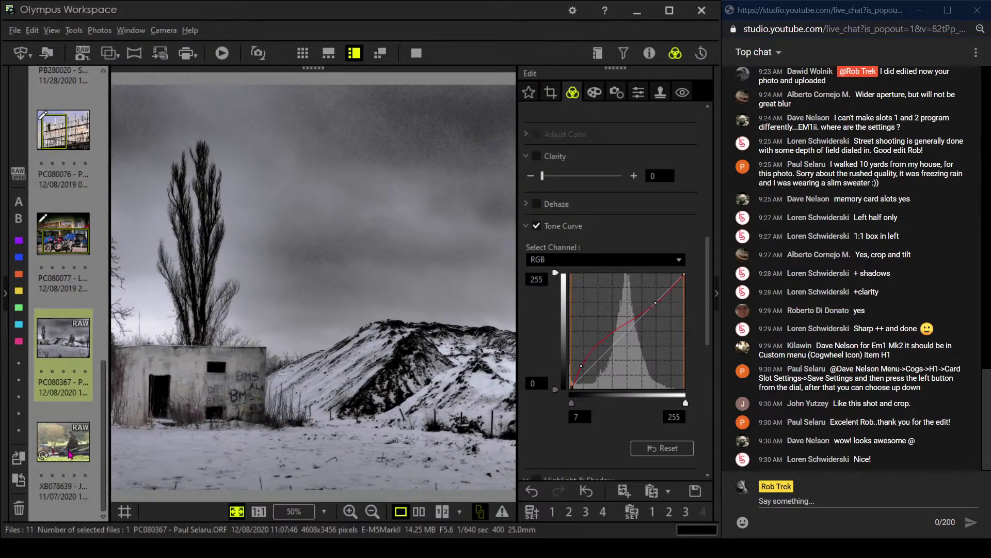
pyautogui.click(69, 454)
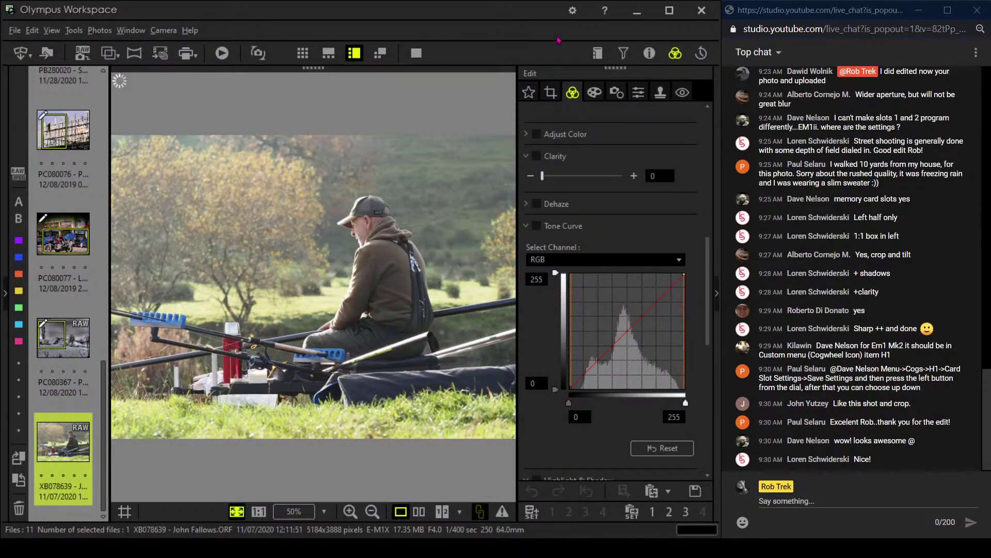
pyautogui.click(649, 53)
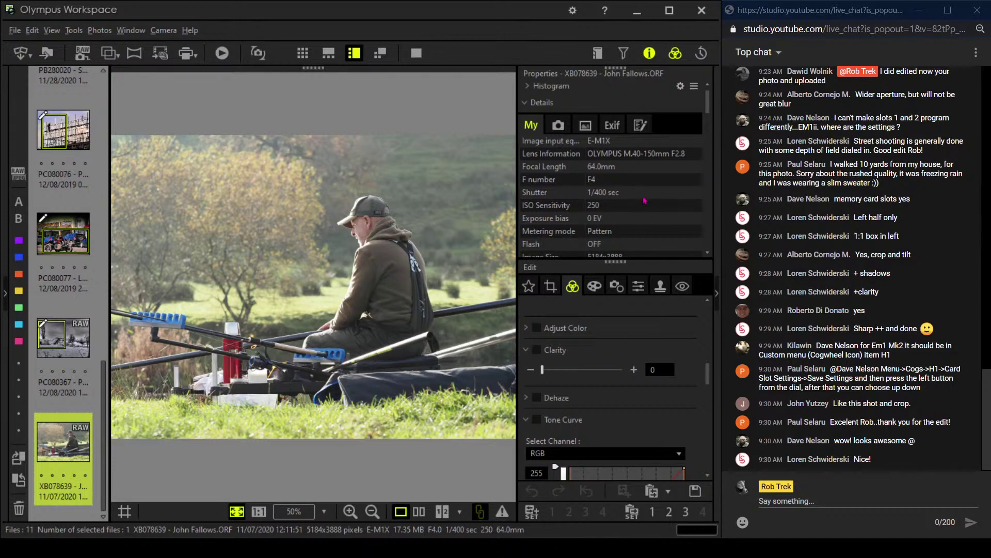
pyautogui.click(650, 57)
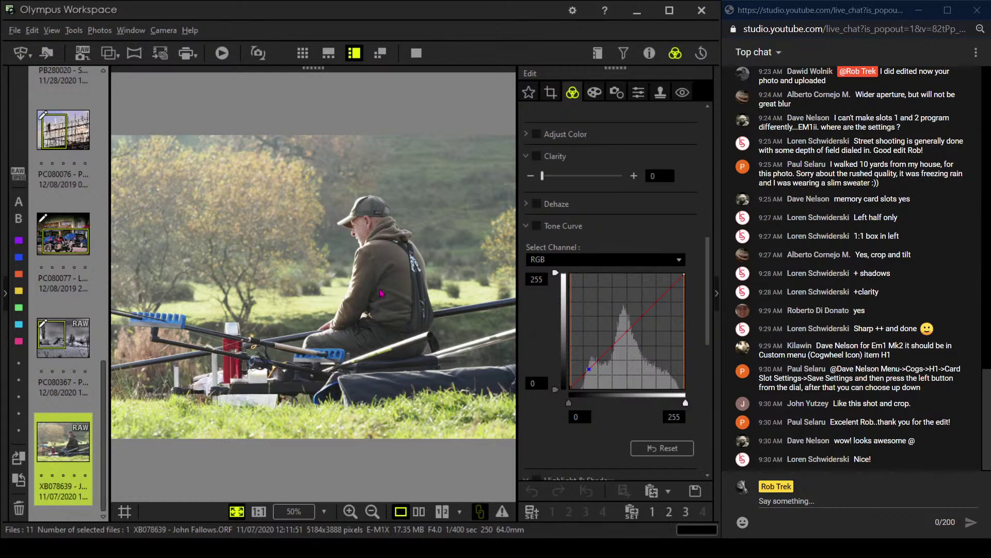
# - Crop the angler photo at a 4:3 ratio to about 4531 x 3397 pixels, trimming its upper and right edges
pyautogui.click(551, 93)
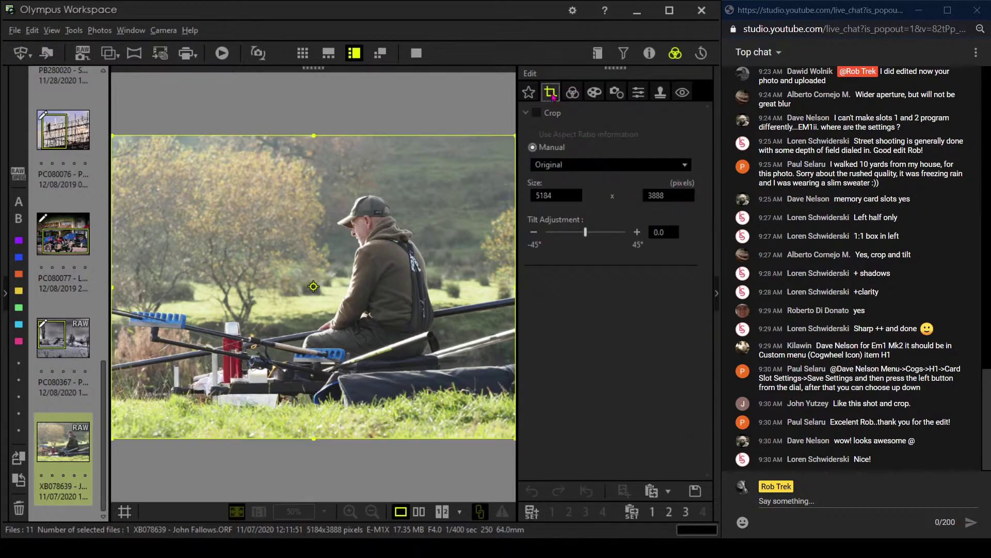
pyautogui.click(601, 169)
pyautogui.click(596, 192)
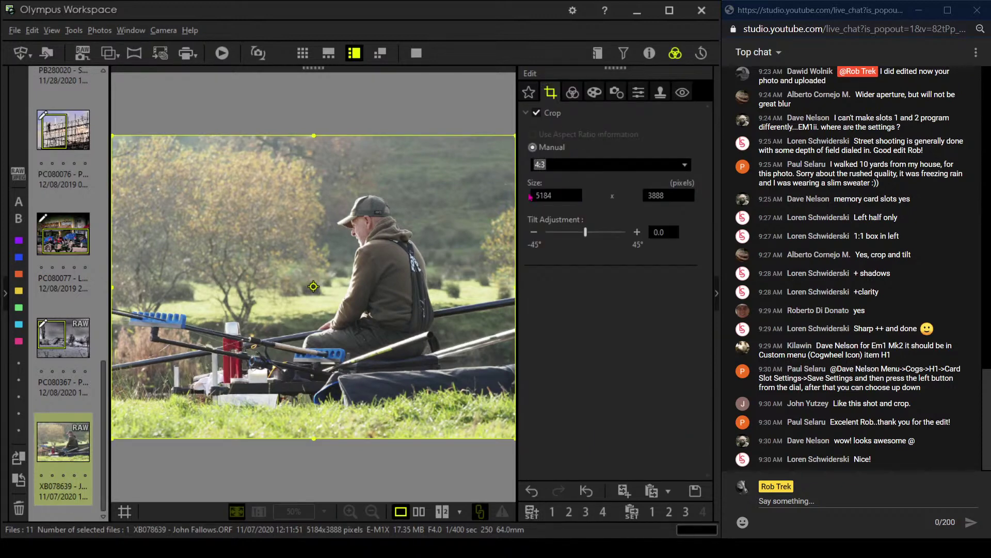
pyautogui.moveTo(514, 135); pyautogui.dragTo(461, 176)
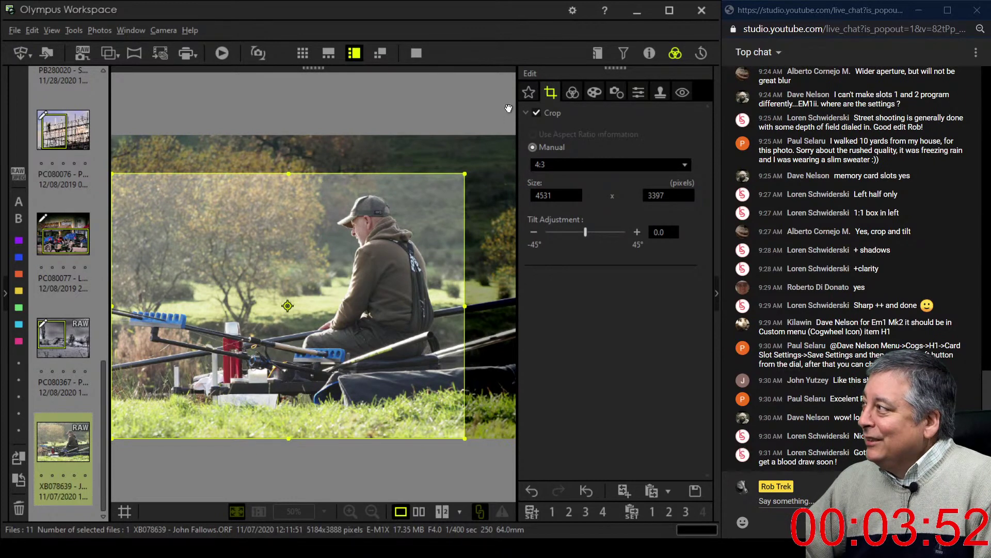
# - Try the Instant Film, Vintage III, Vintage II and Vintage art filters on the cropped angler photo
pyautogui.click(573, 94)
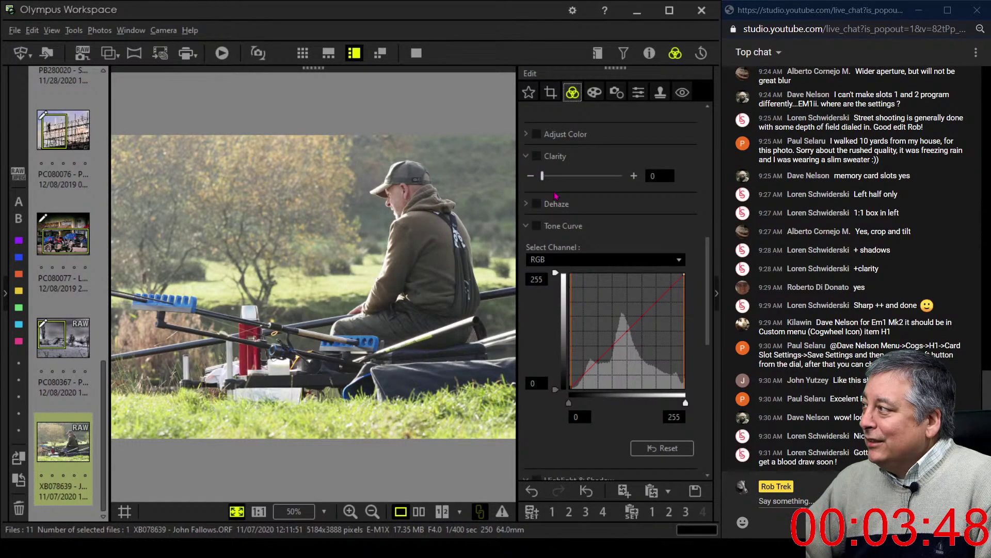
pyautogui.click(595, 92)
pyautogui.click(602, 133)
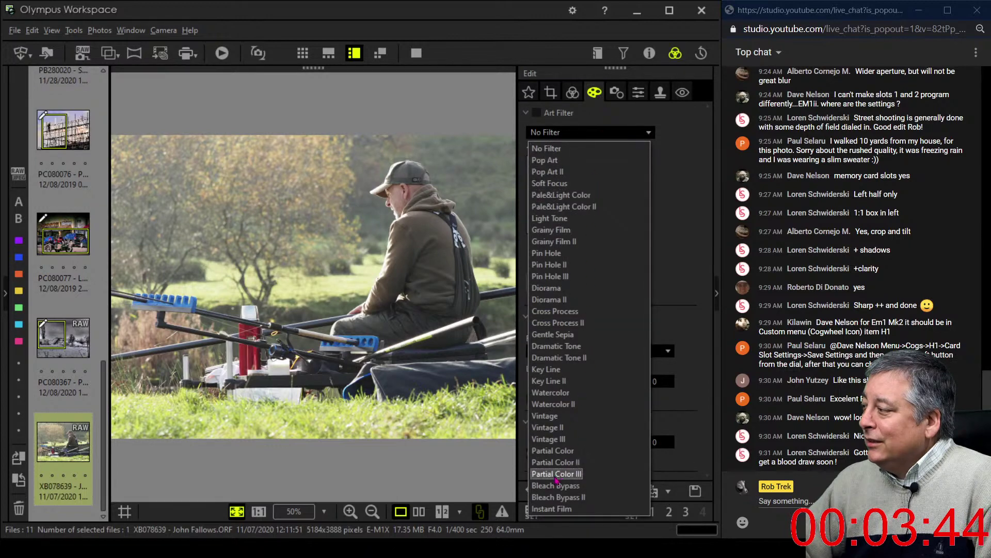
pyautogui.click(550, 508)
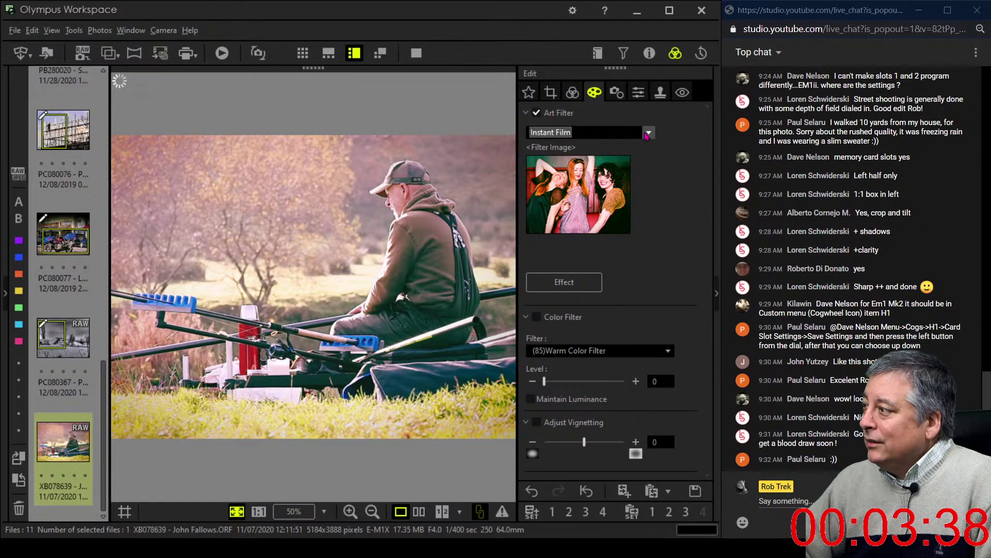
pyautogui.click(648, 133)
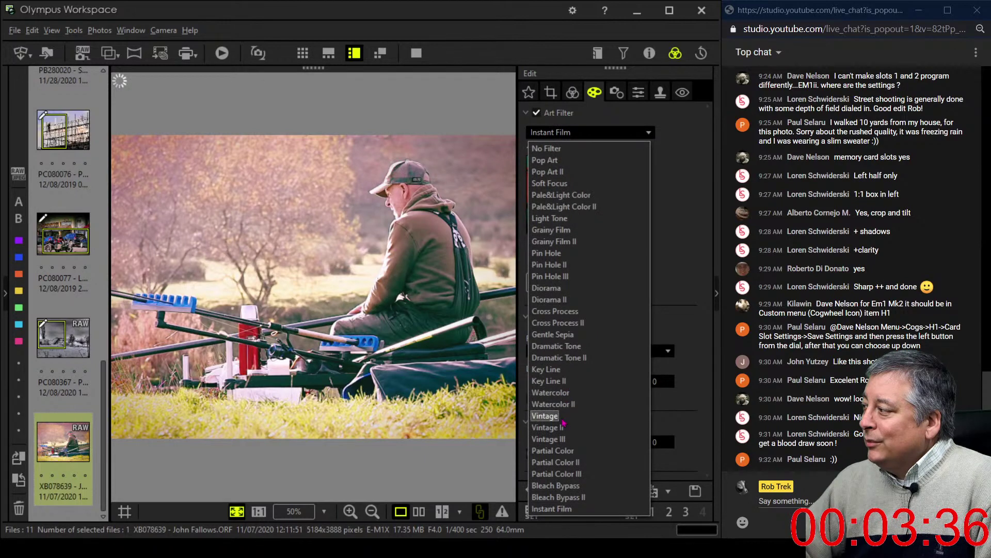
pyautogui.click(558, 440)
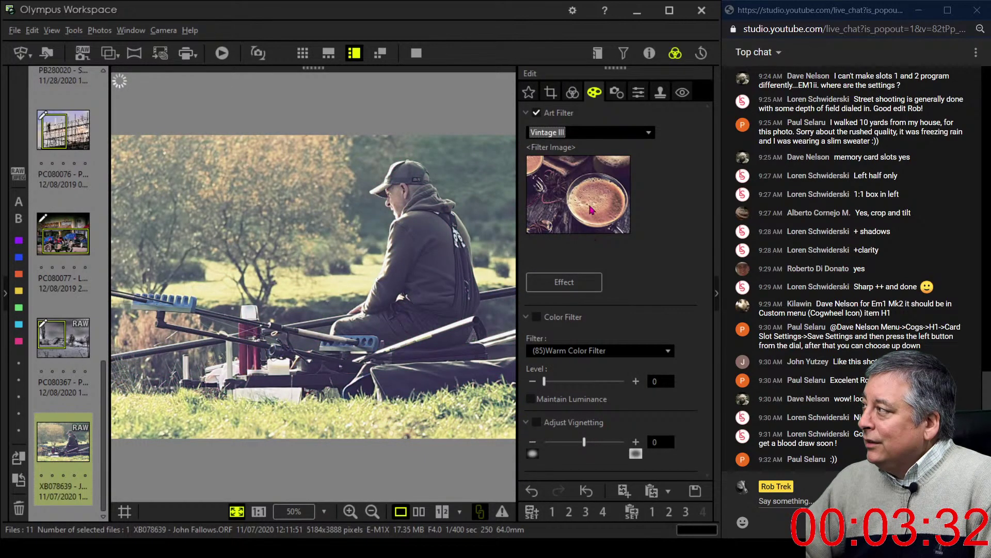
pyautogui.click(590, 135)
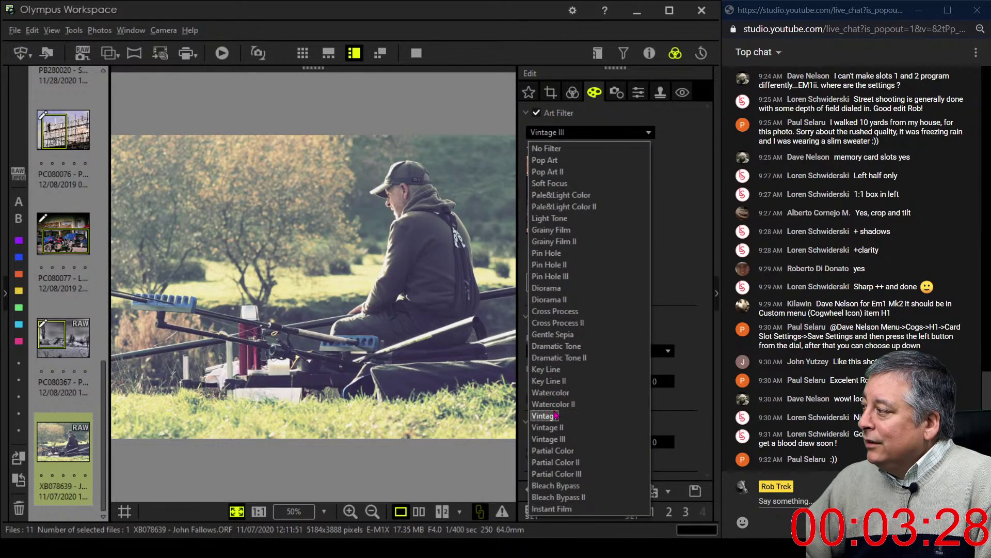
pyautogui.click(555, 431)
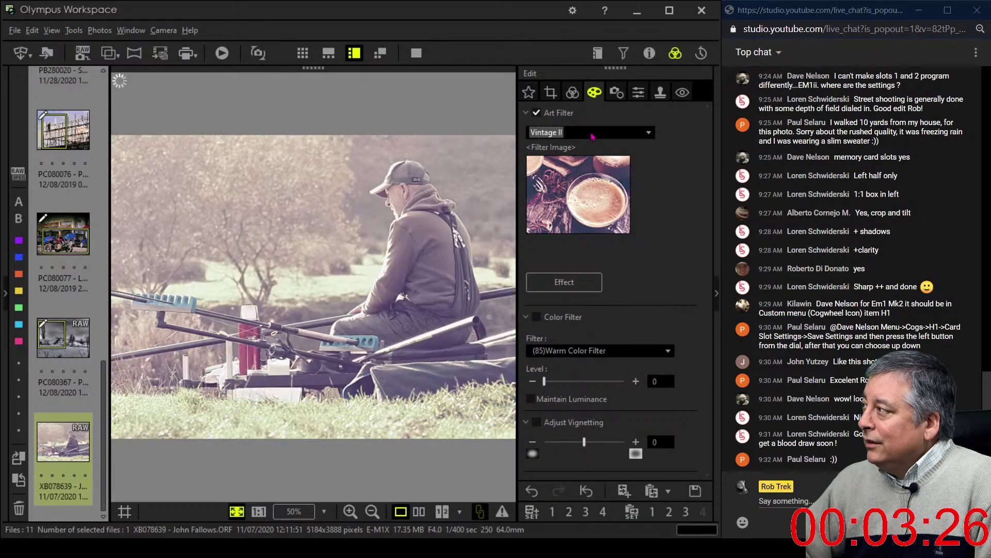
pyautogui.click(591, 133)
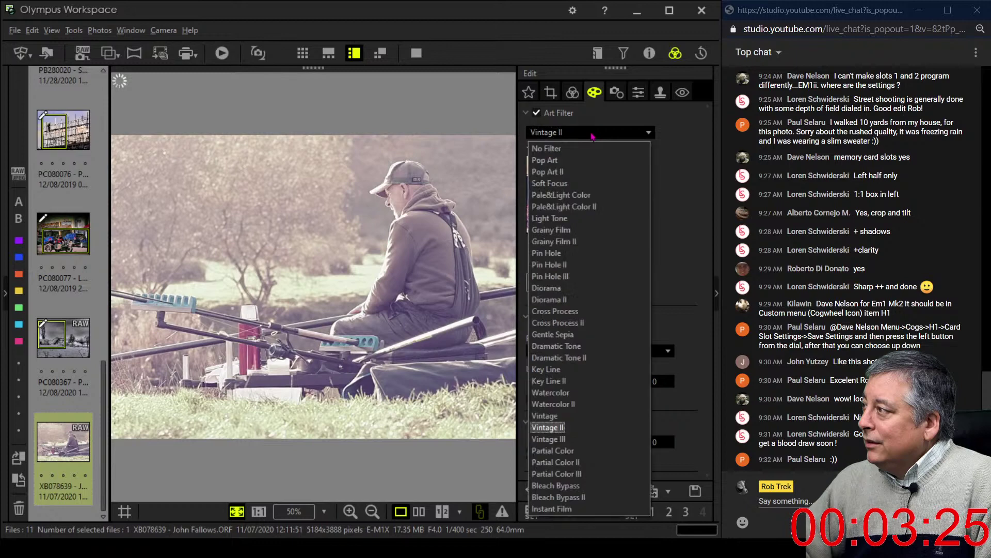
pyautogui.click(560, 419)
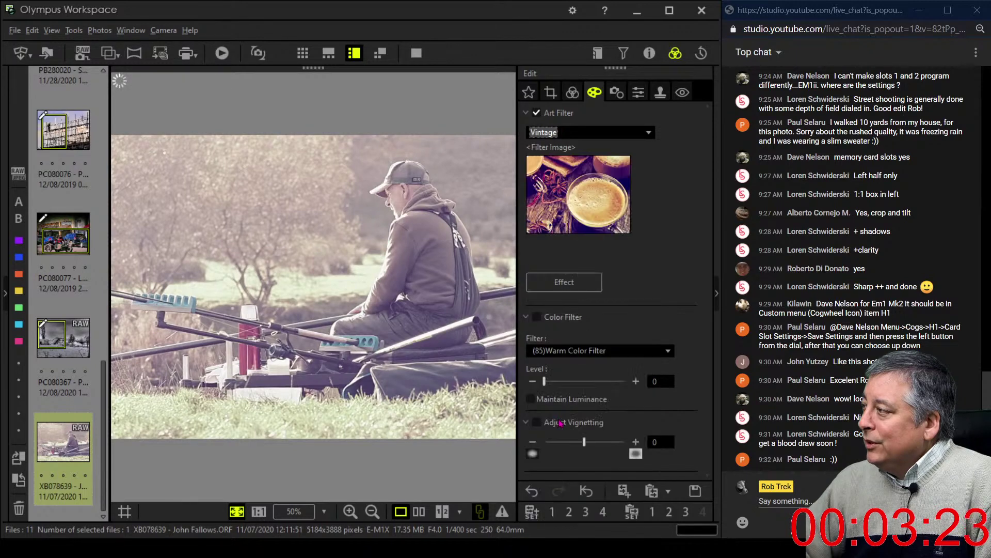
# - Preview the Bleach Bypass art filter on the angler photo and apply Bleach Bypass II instead
pyautogui.click(588, 134)
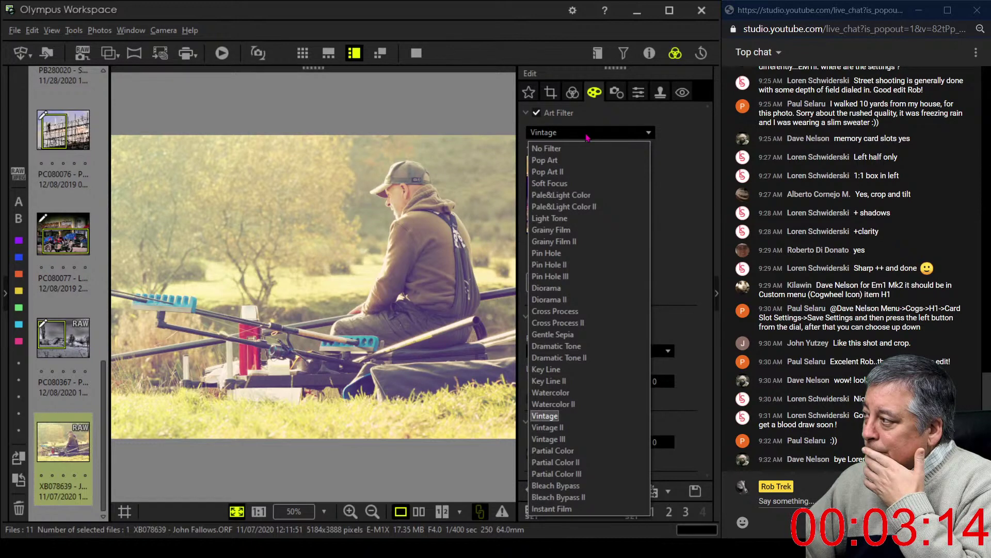
pyautogui.click(555, 485)
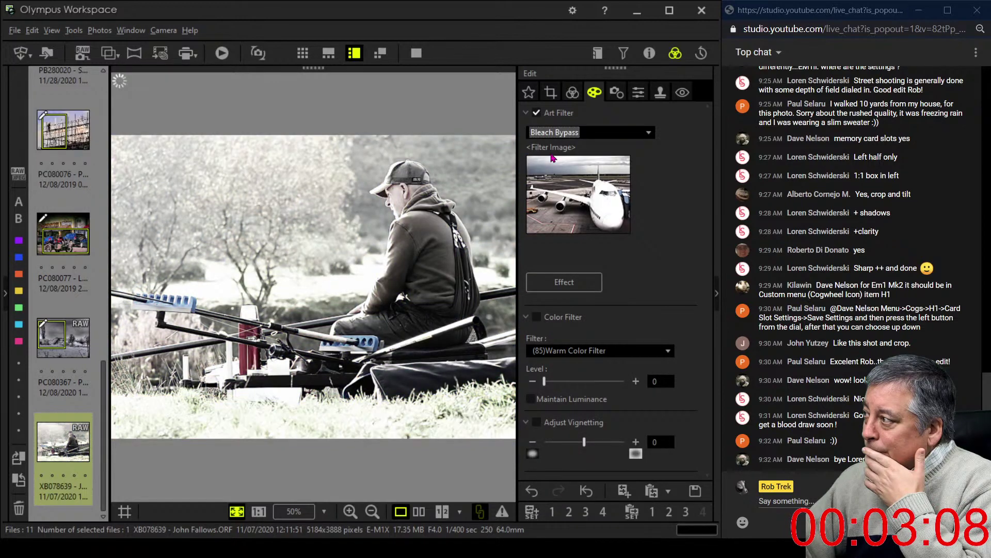
pyautogui.click(559, 137)
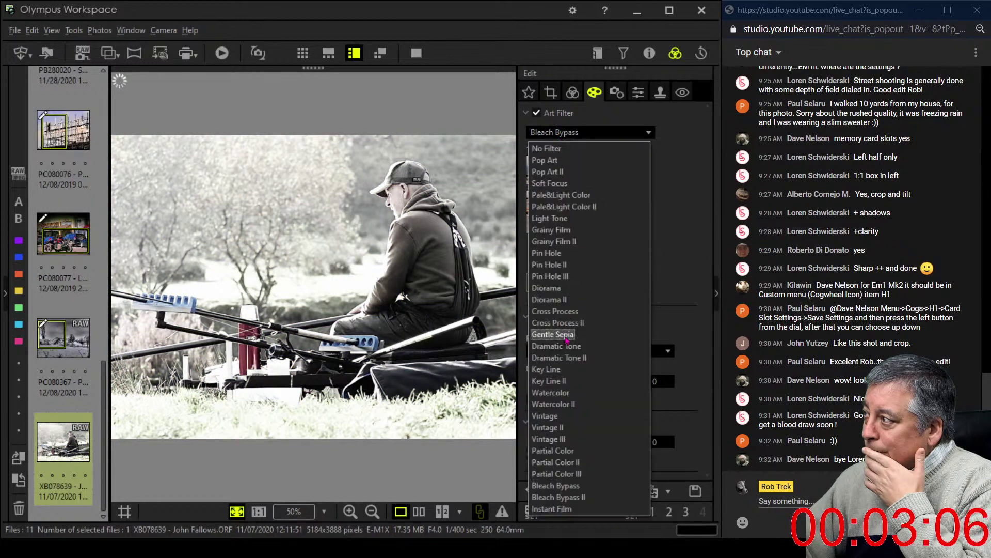
pyautogui.click(557, 497)
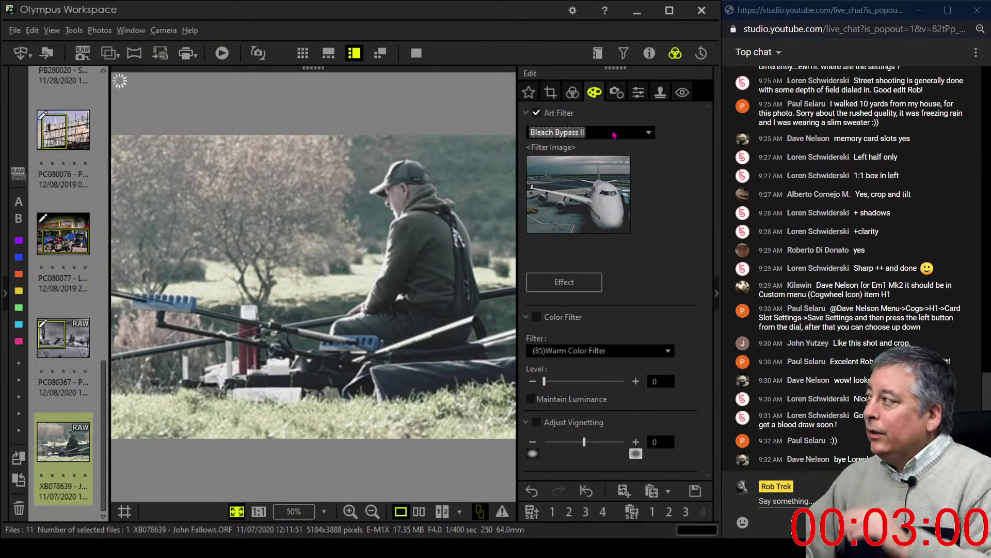
# - Compare the original and edited angler photo side by side and return to the single view
pyautogui.click(574, 92)
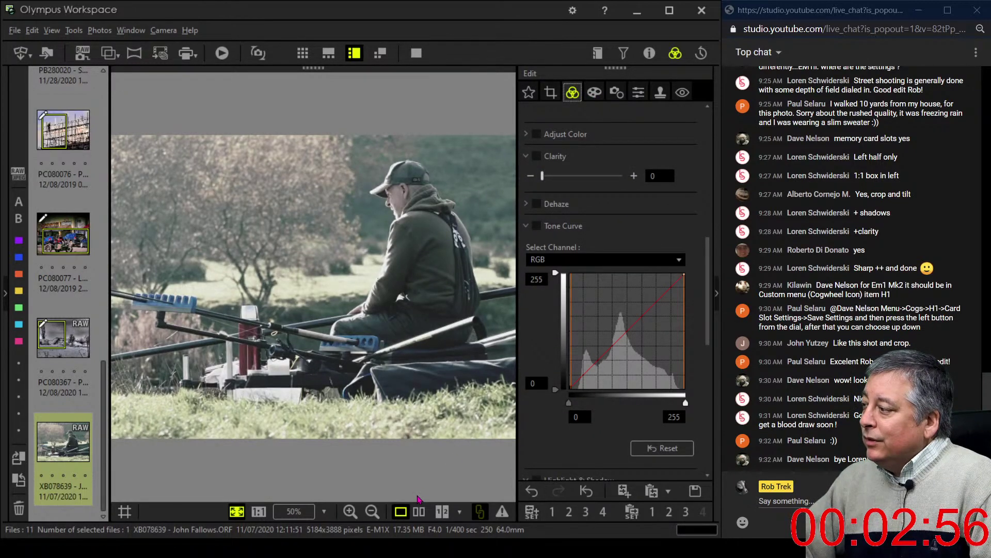
pyautogui.click(416, 511)
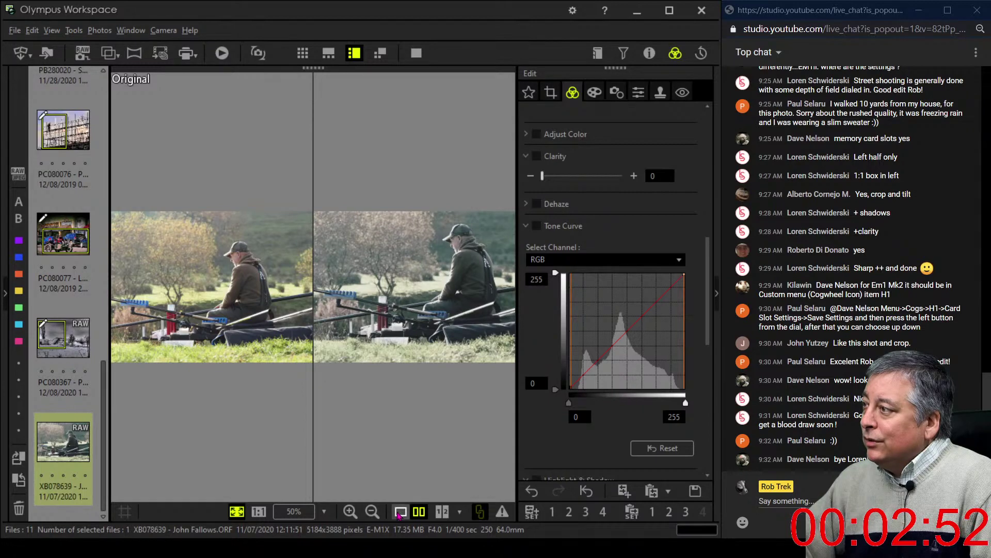
pyautogui.click(400, 512)
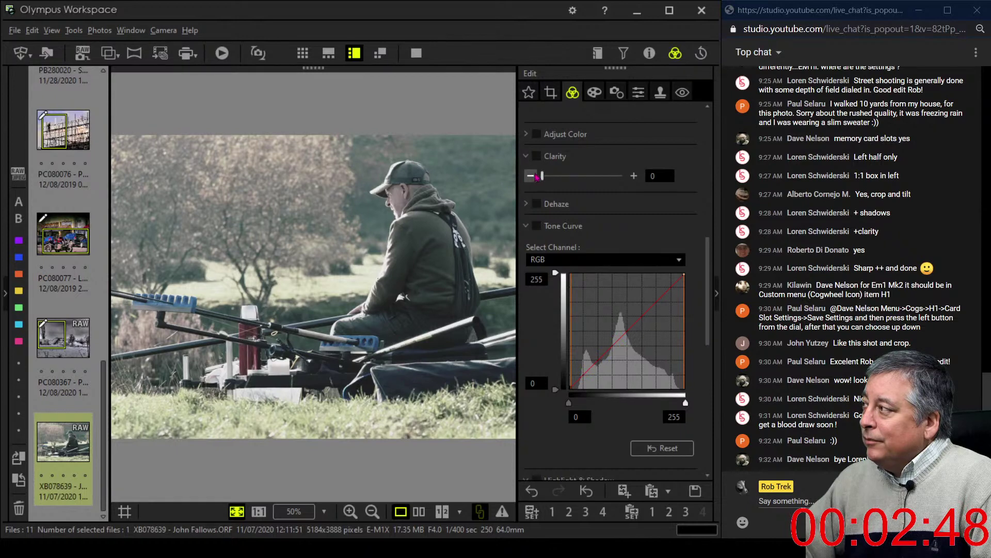
# - Set the angler photo's Dehaze to 29 and its Clarity to 10
pyautogui.click(528, 204)
pyautogui.moveTo(542, 223); pyautogui.dragTo(569, 228)
pyautogui.moveTo(553, 180); pyautogui.dragTo(550, 179)
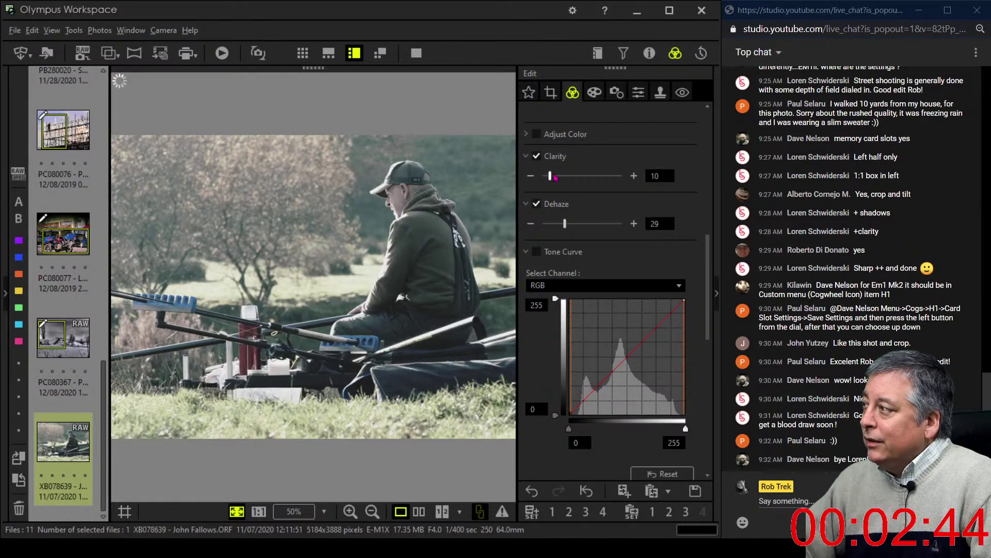
# - Enable the tone curve by adding two control points along the darker part of the RGB curve
pyautogui.moveTo(708, 258); pyautogui.dragTo(673, 434)
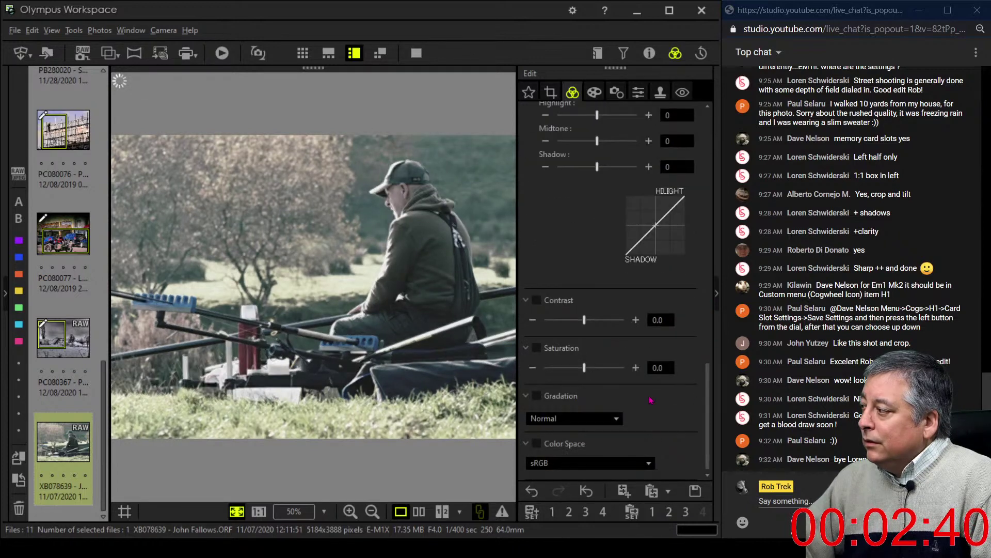
pyautogui.scroll(6, 702, 396)
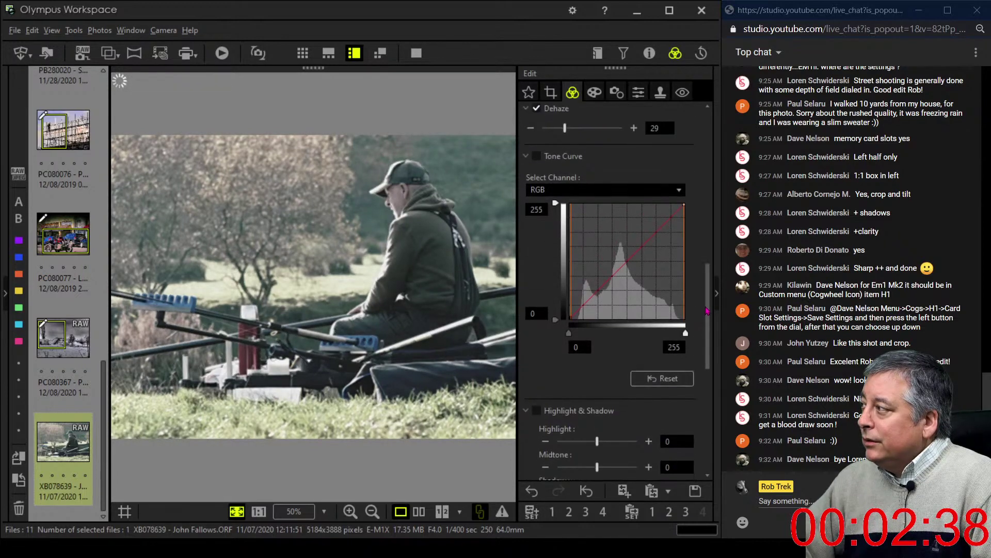
pyautogui.click(579, 315)
pyautogui.moveTo(585, 310); pyautogui.dragTo(598, 296)
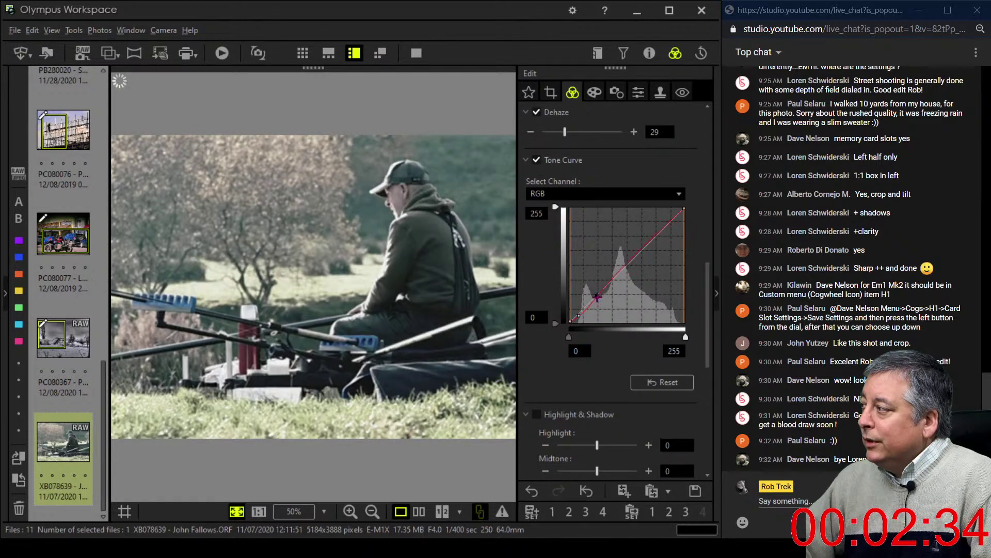
# - Add one control point in the highlights and one in the shadows of the red channel's tone curve
pyautogui.click(619, 194)
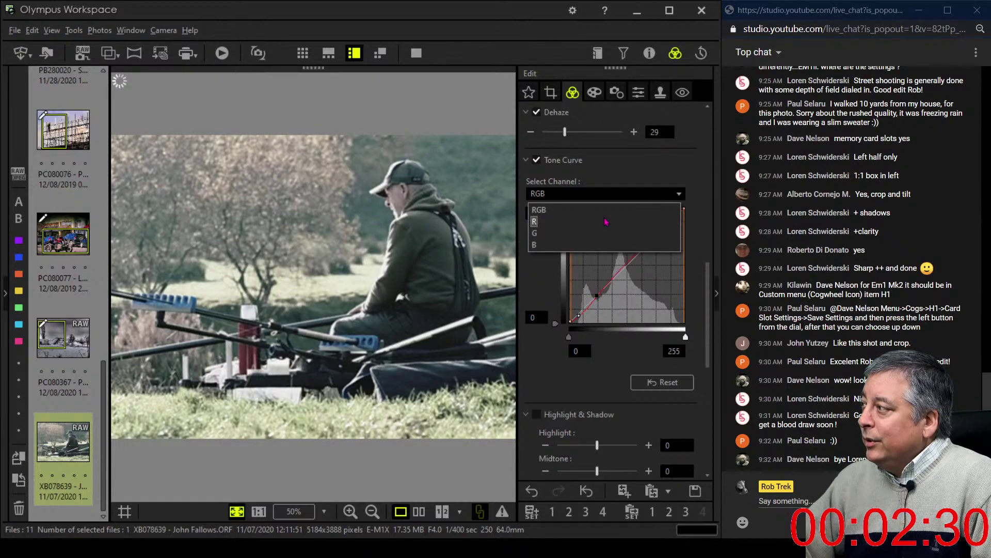
pyautogui.click(606, 221)
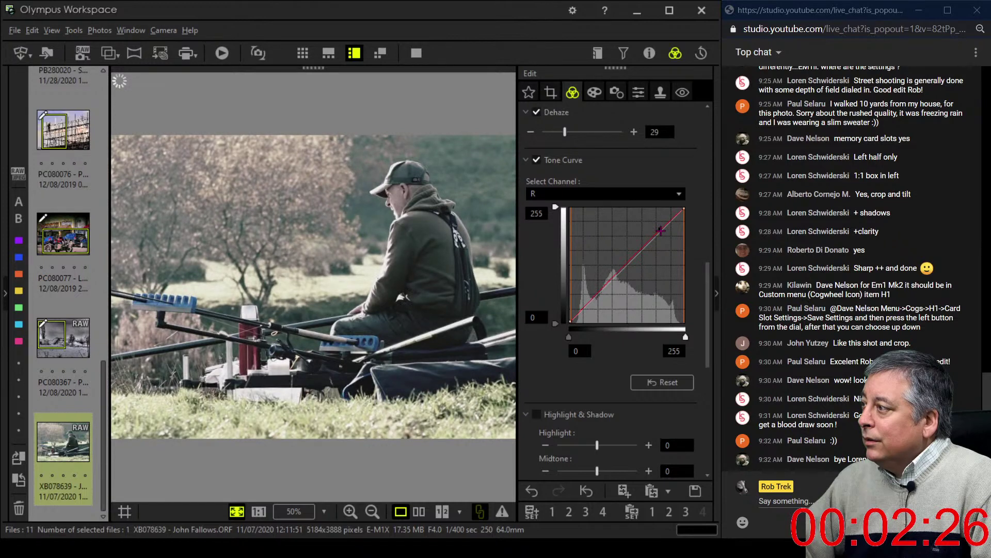
pyautogui.click(660, 228)
pyautogui.click(582, 308)
# - Return to the RGB channel and pull its tone curve down through the shadows and midtones to darken the angler photo
pyautogui.click(599, 195)
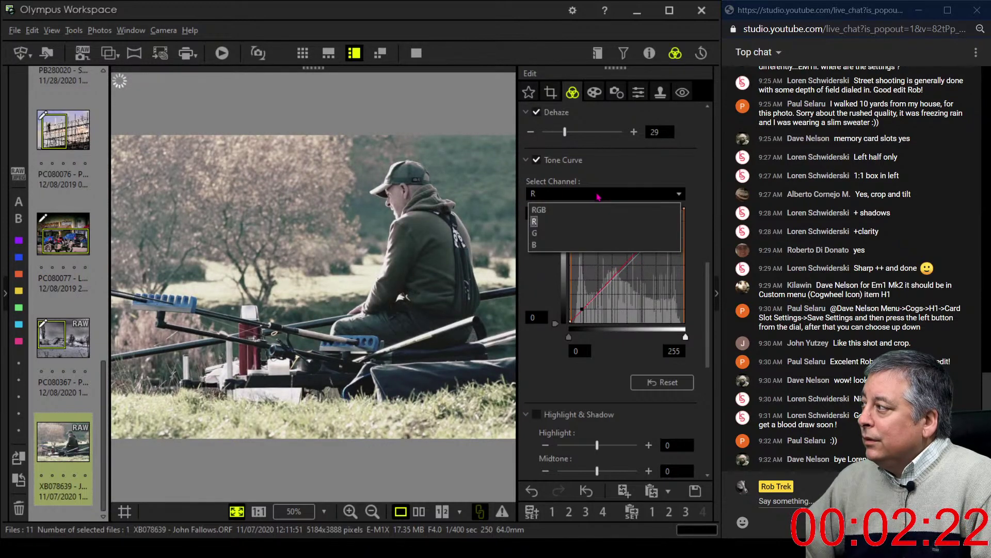
pyautogui.click(593, 209)
pyautogui.moveTo(599, 295)
pyautogui.mouseDown()
pyautogui.moveTo(582, 318)
pyautogui.moveTo(591, 308)
pyautogui.mouseUp()
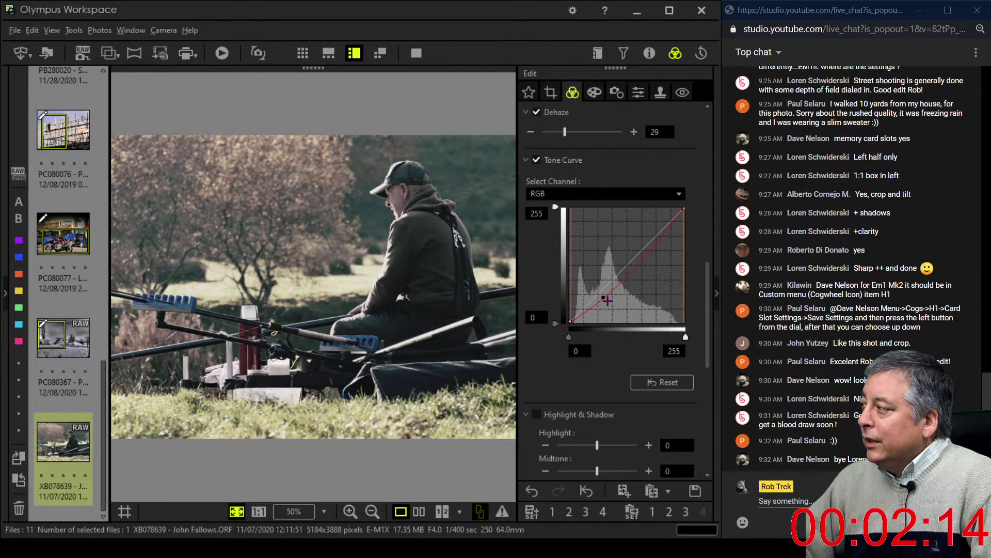
pyautogui.moveTo(604, 298); pyautogui.dragTo(607, 300)
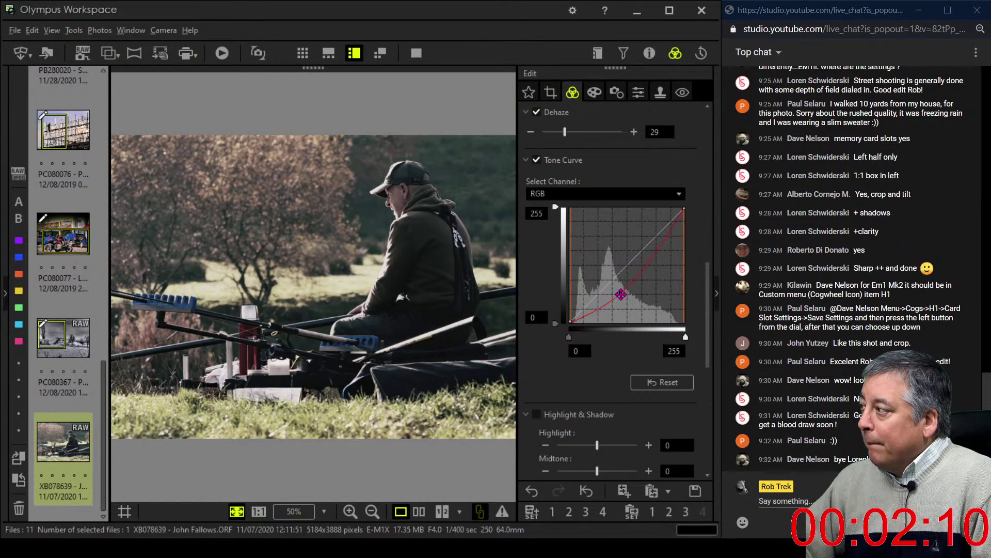
pyautogui.moveTo(607, 304); pyautogui.dragTo(635, 276)
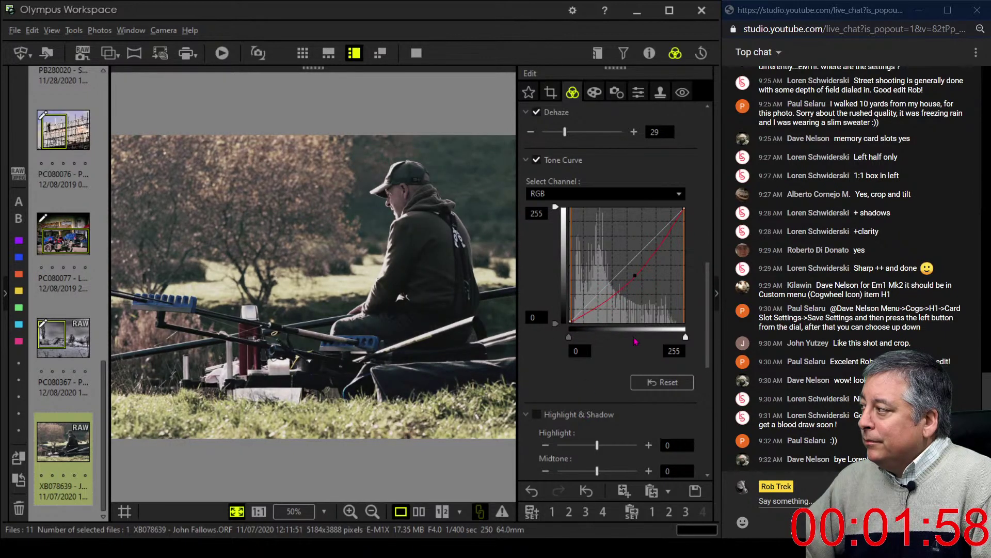
pyautogui.moveTo(708, 290); pyautogui.dragTo(694, 431)
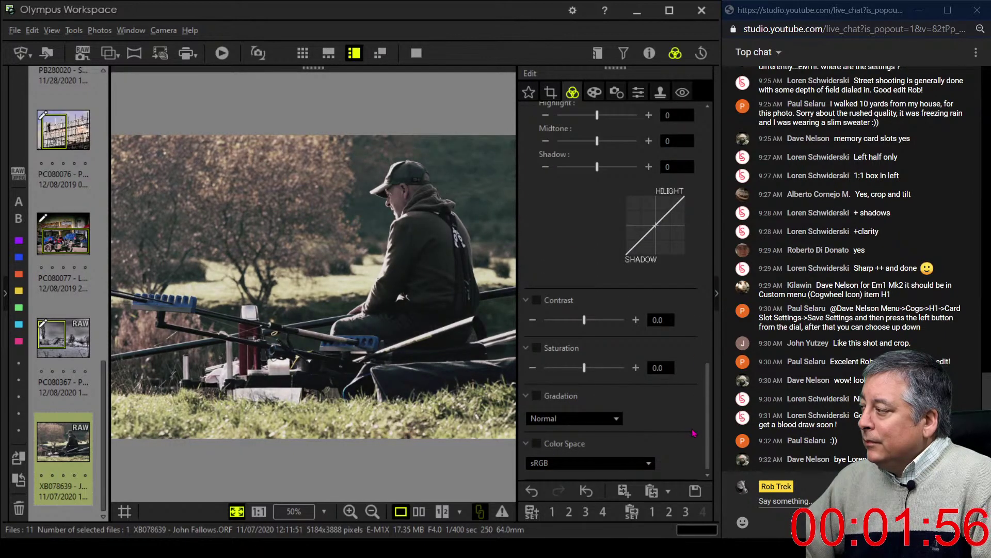
# - Set the angler photo's Gradation to AUTO
pyautogui.click(601, 423)
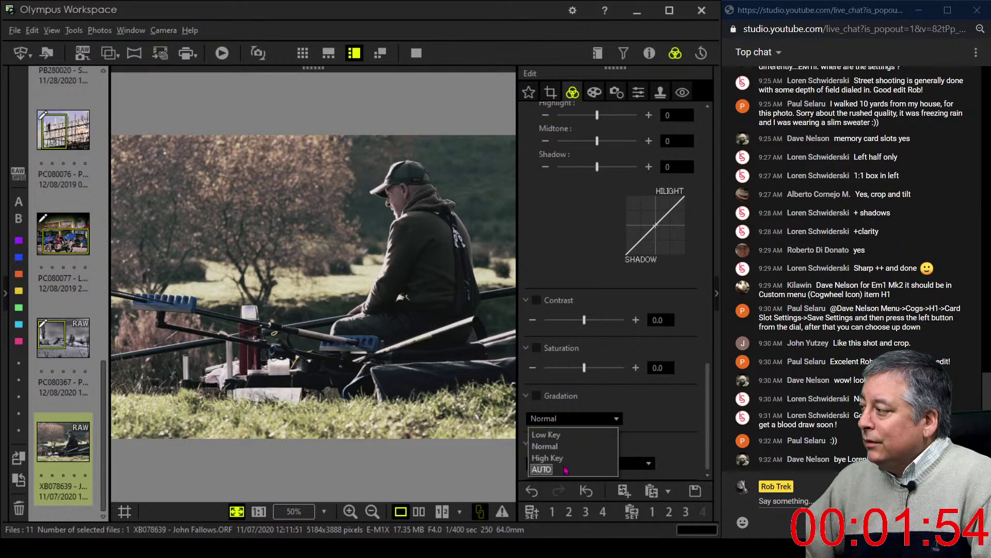
pyautogui.click(594, 468)
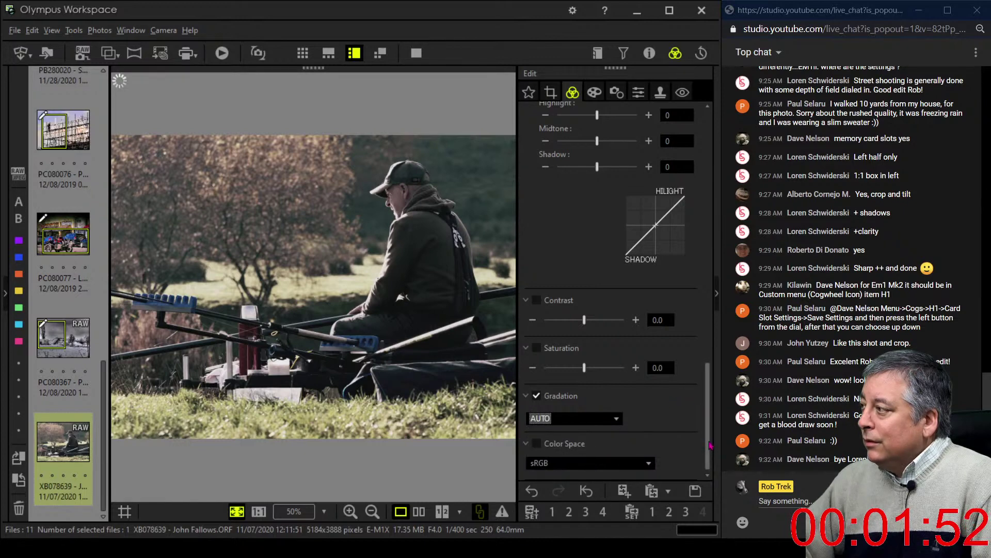
pyautogui.scroll(2, 711, 411)
pyautogui.scroll(3, 711, 411)
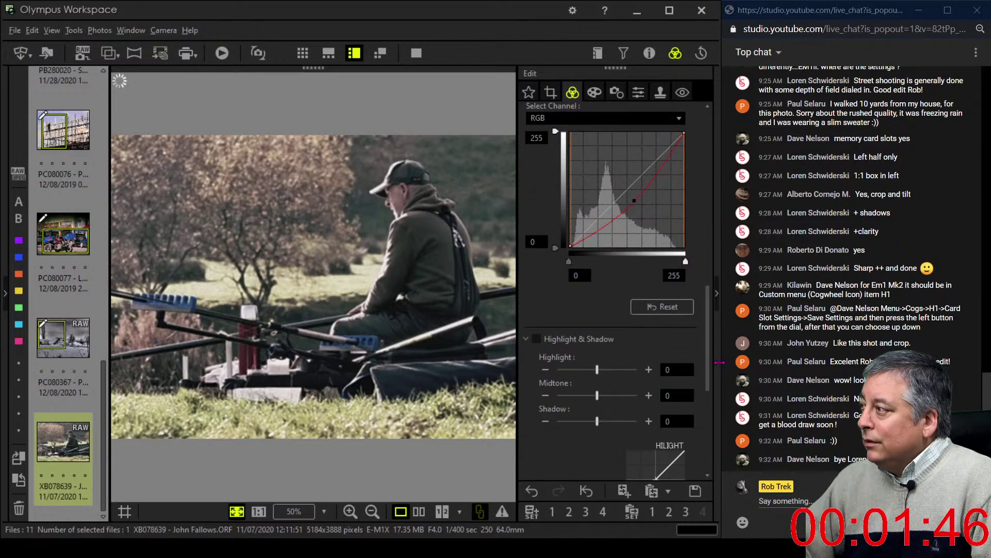
pyautogui.scroll(4, 702, 317)
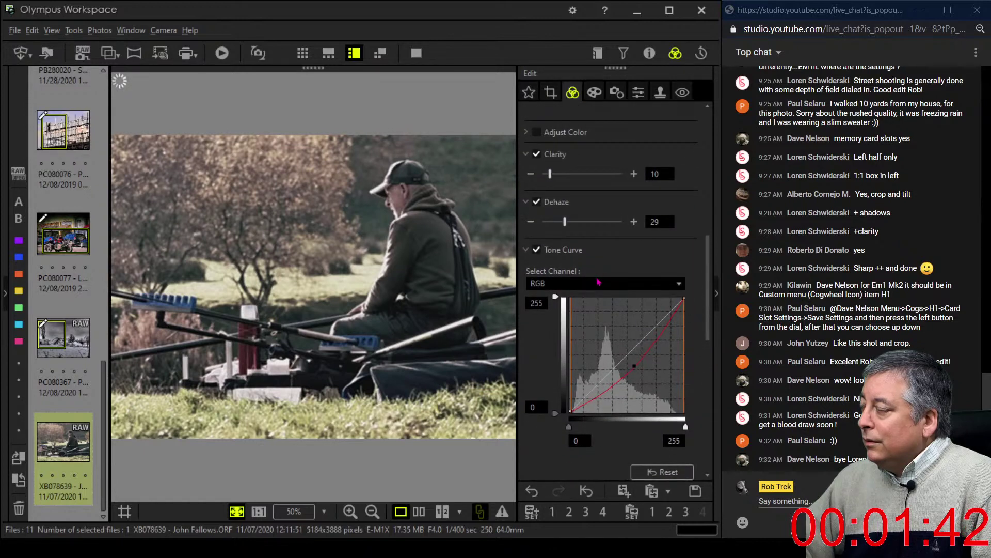
# - Turn off the Bleach Bypass II art filter on the angler photo and apply Soft Focus instead
pyautogui.click(594, 92)
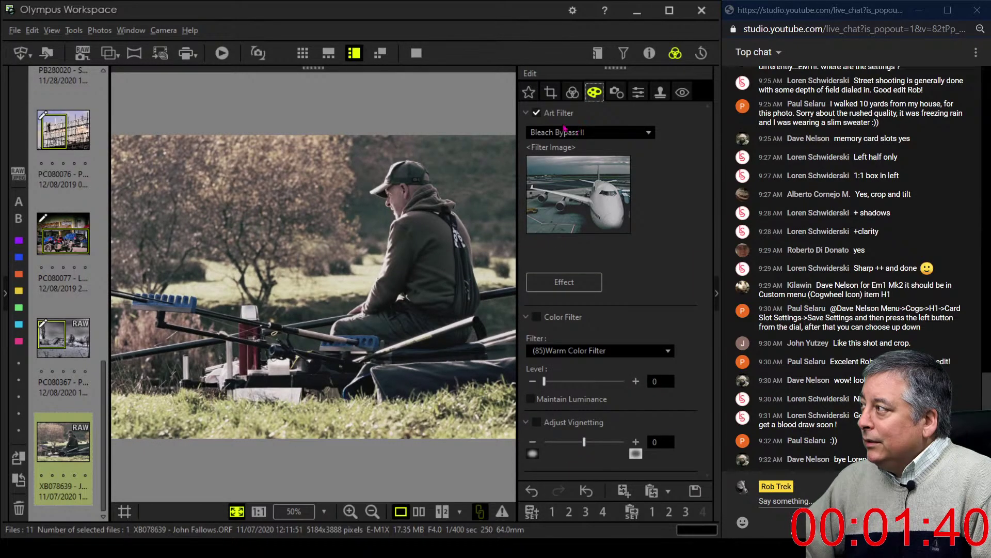
pyautogui.click(572, 91)
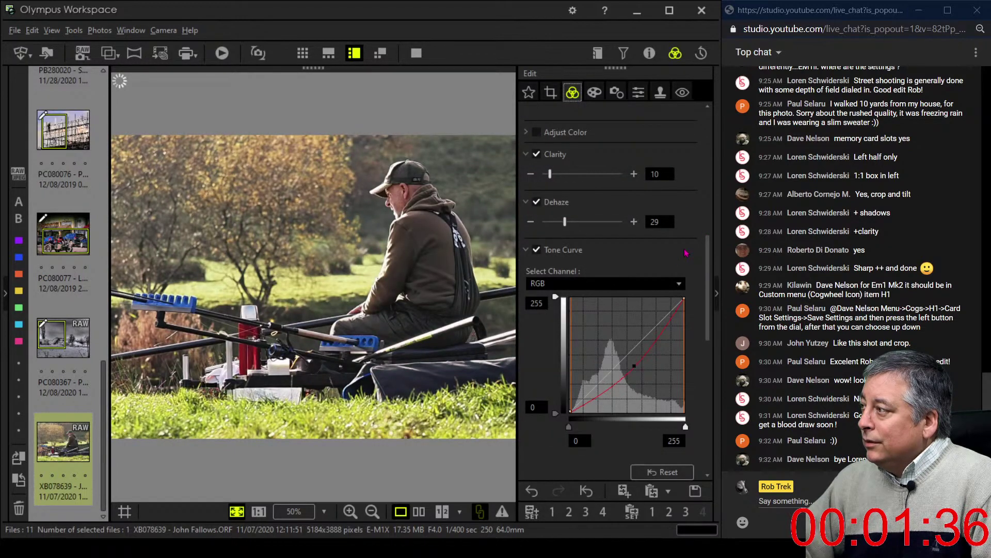
pyautogui.click(595, 92)
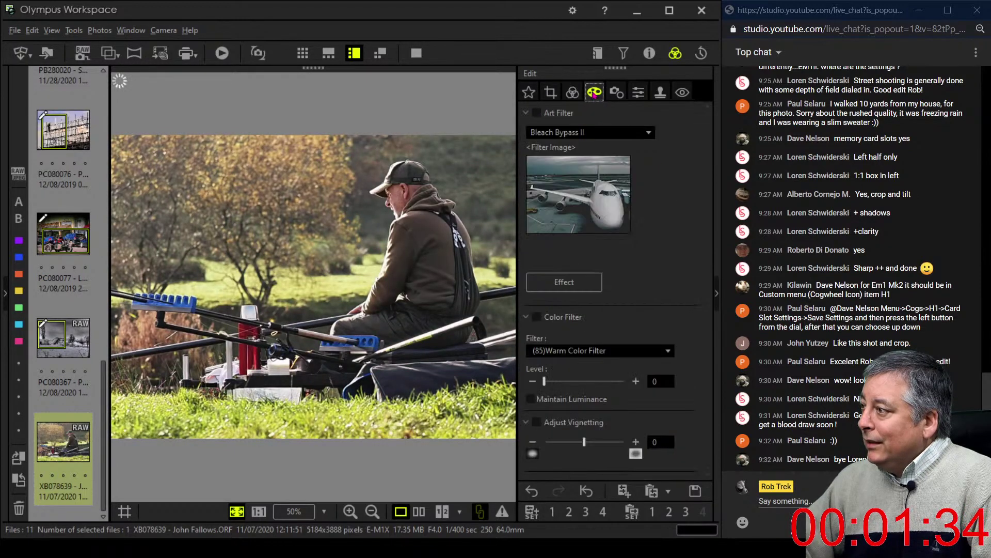
pyautogui.click(591, 133)
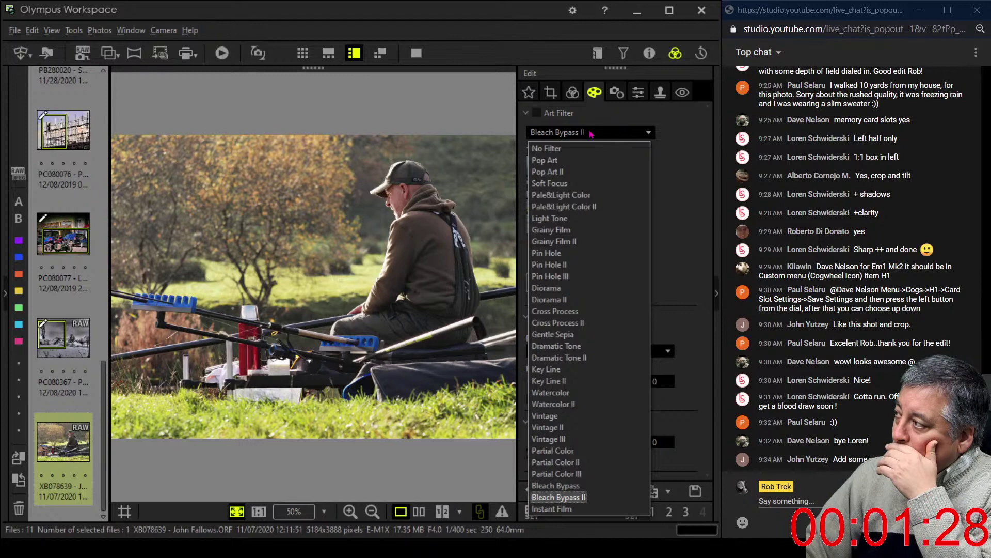
pyautogui.click(583, 185)
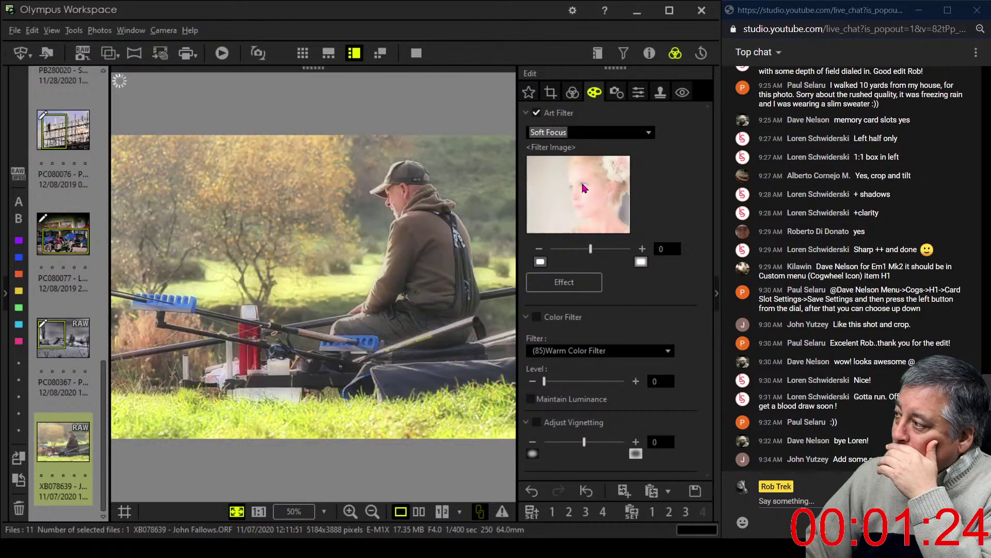
# - Deepen the shadows with a lower control point on the RGB tone curve and set the custom white balance to 6435 K
pyautogui.click(572, 92)
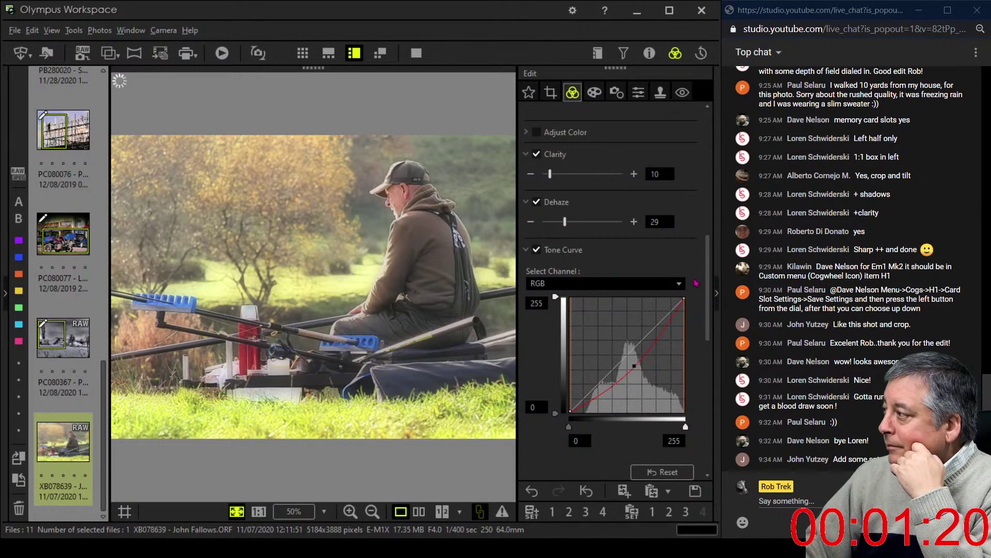
pyautogui.moveTo(707, 287); pyautogui.dragTo(723, 442)
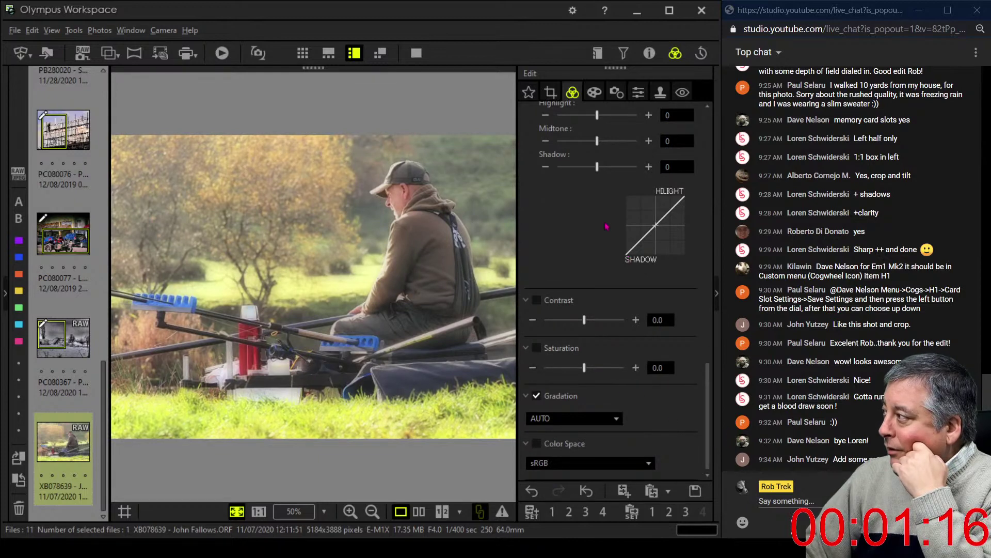
pyautogui.scroll(5, 607, 228)
pyautogui.moveTo(588, 253); pyautogui.dragTo(611, 252)
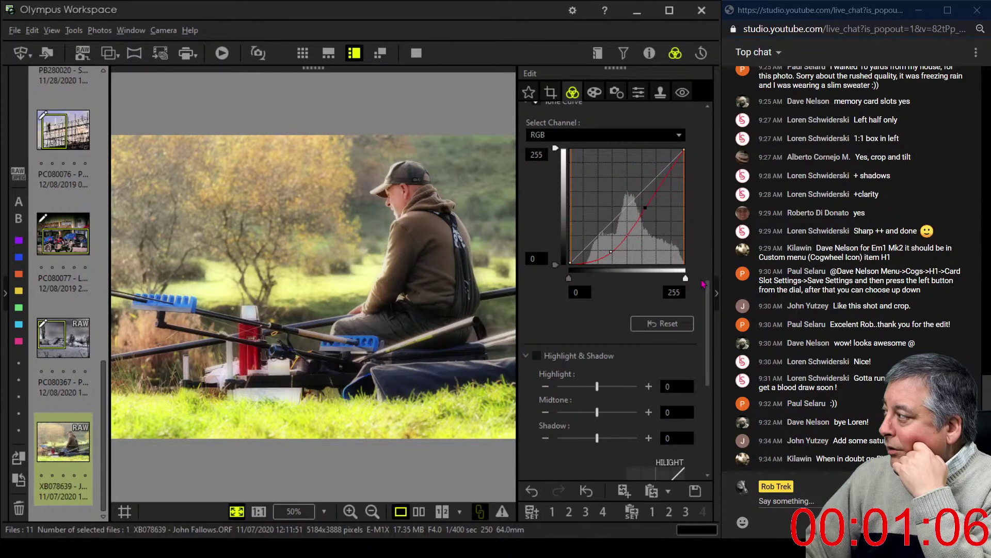
pyautogui.moveTo(707, 312); pyautogui.dragTo(729, 152)
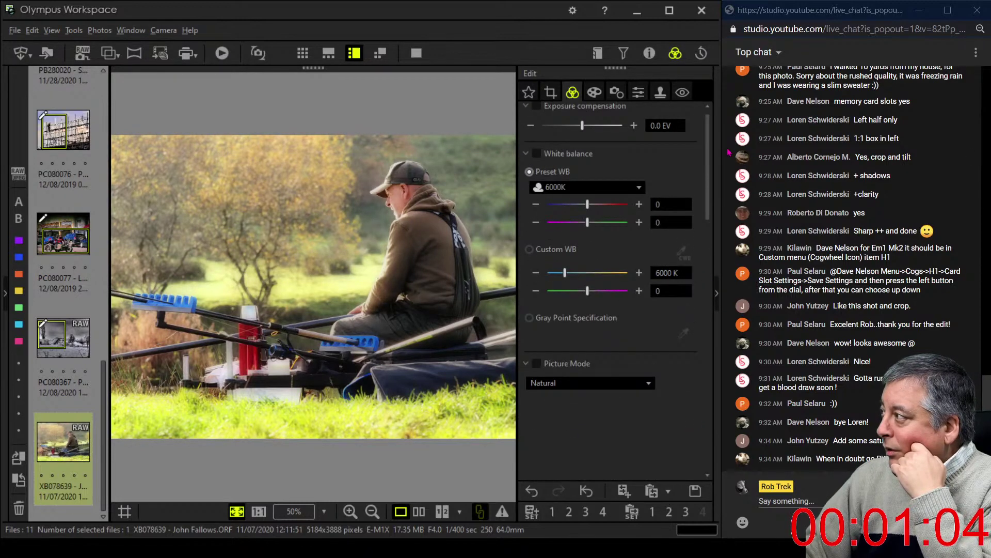
pyautogui.click(570, 276)
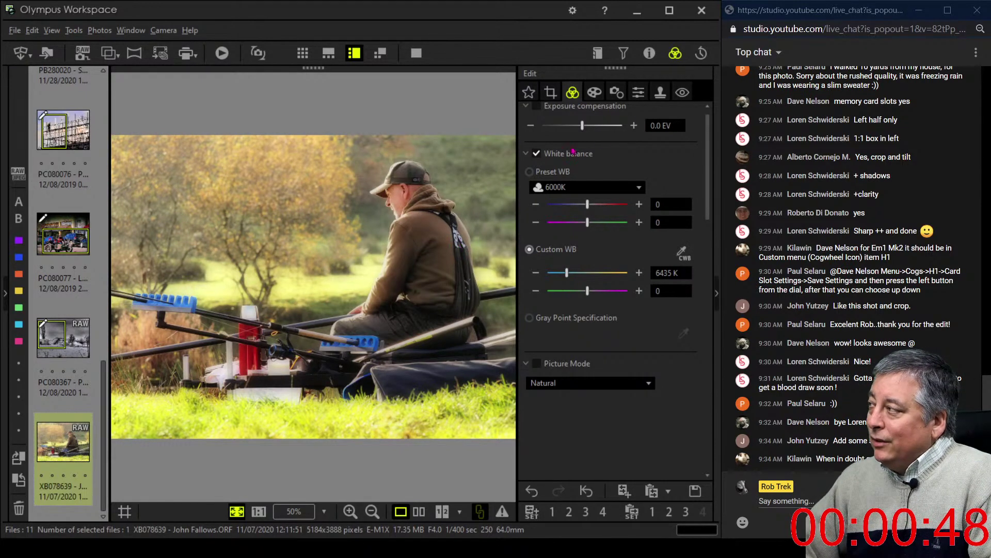
# - Try the Monotone picture mode on the angler photo and return it to Natural
pyautogui.click(617, 385)
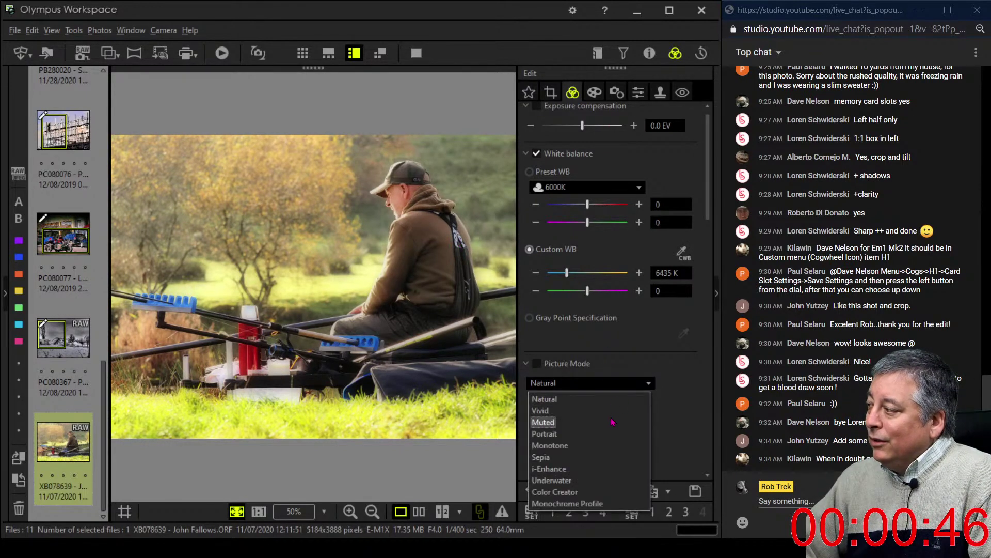
pyautogui.click(609, 445)
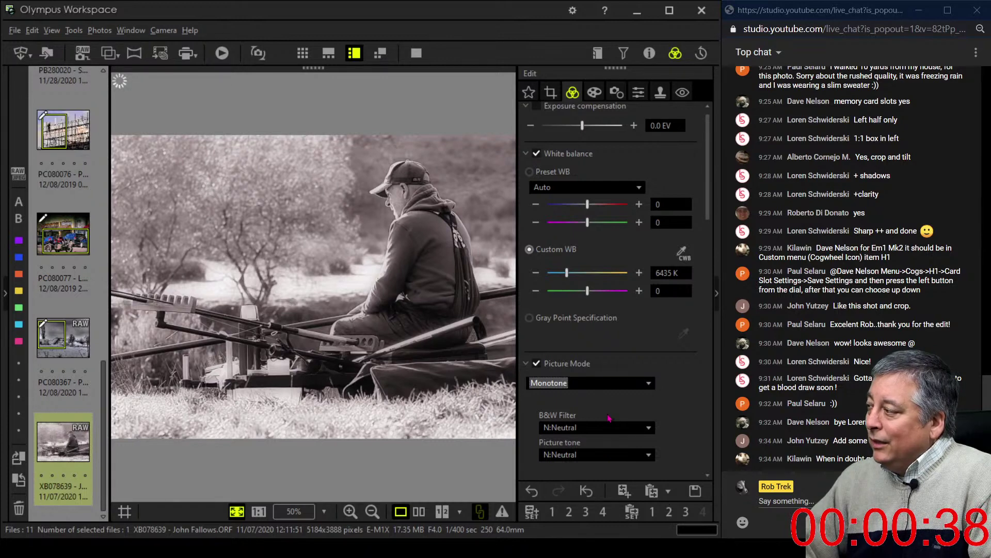
pyautogui.click(609, 385)
pyautogui.click(589, 395)
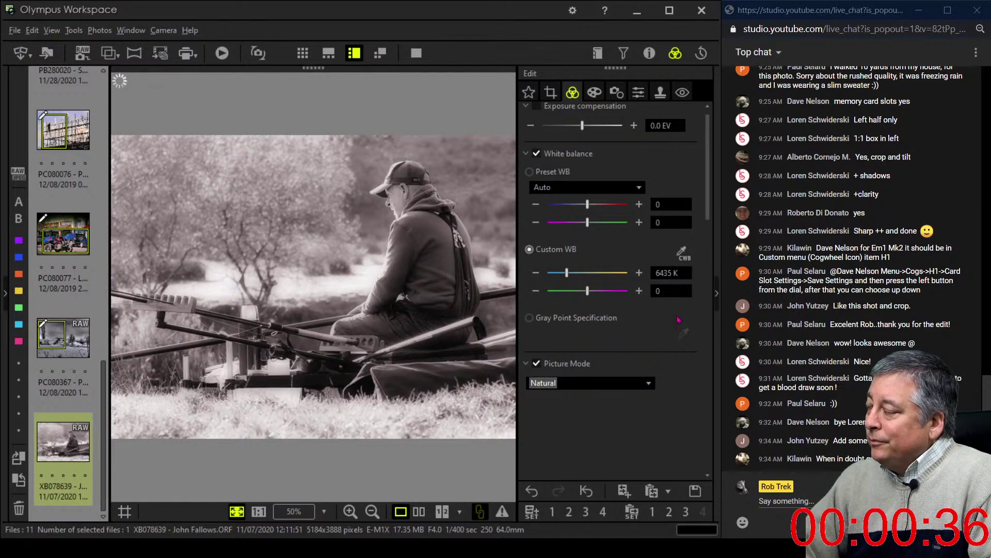
pyautogui.scroll(-3, 711, 235)
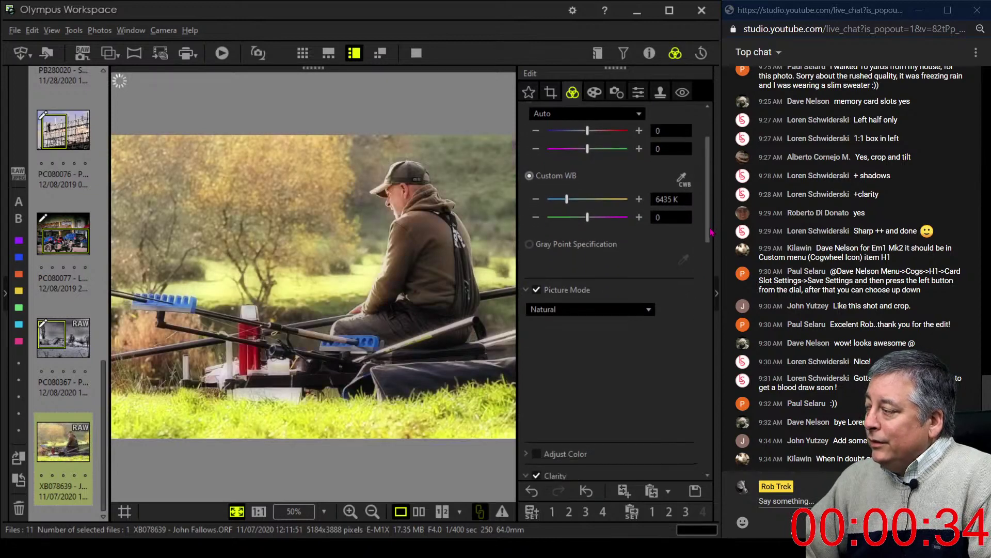
pyautogui.moveTo(710, 239); pyautogui.dragTo(711, 252)
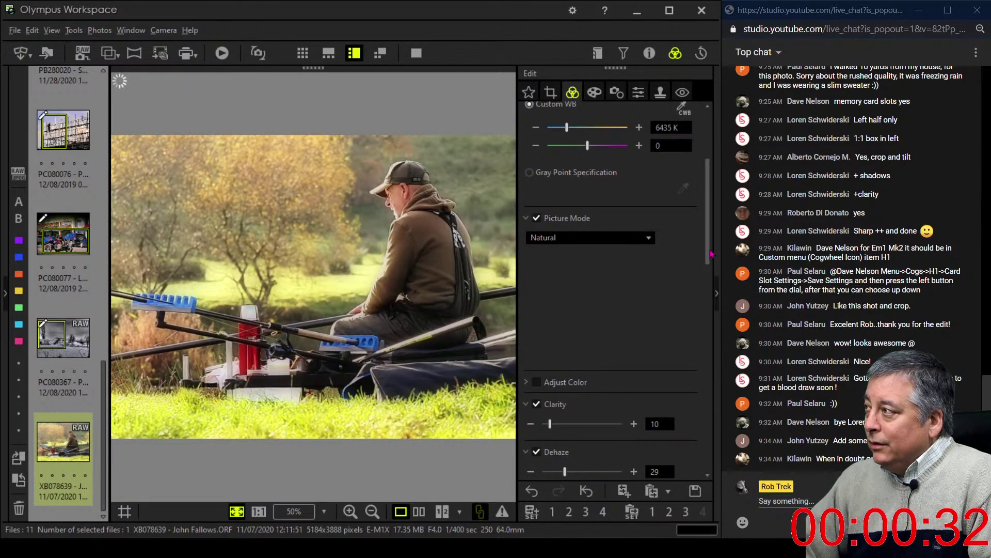
# - Straighten the angler photo's crop with a tilt adjustment of 0.3
pyautogui.click(550, 92)
pyautogui.click(637, 232)
pyautogui.click(637, 232)
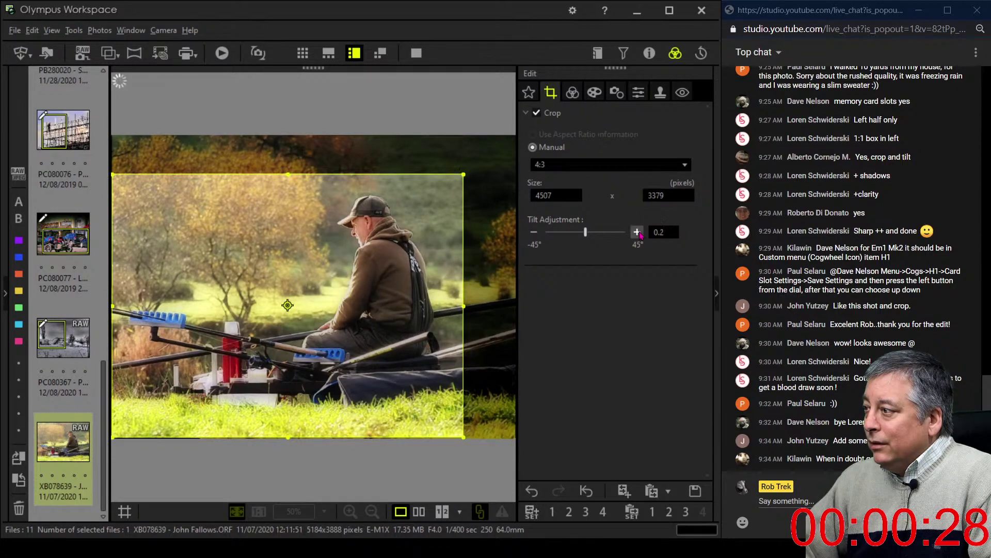
pyautogui.click(637, 232)
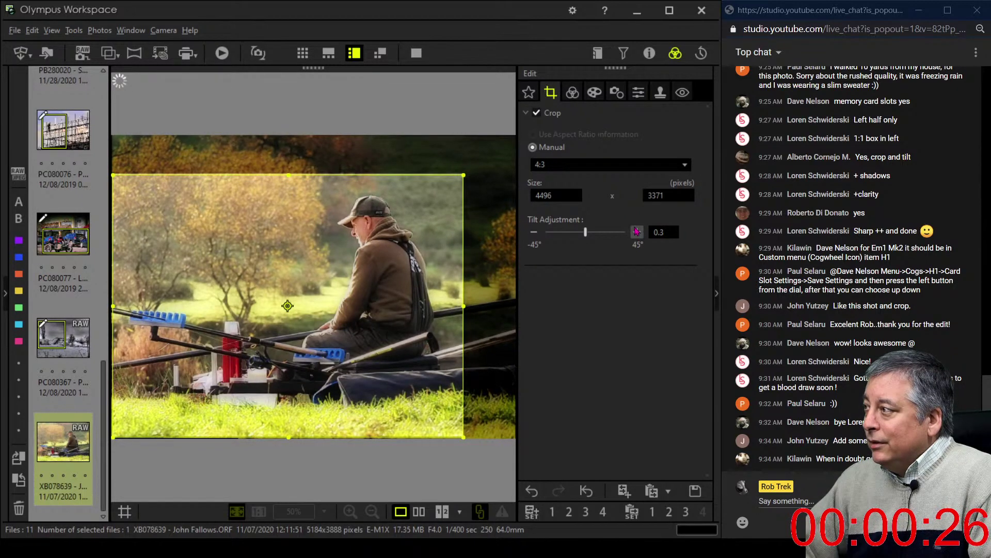
# - Darken the corners of the angler photo by setting Adjust Vignetting to -4
pyautogui.click(572, 92)
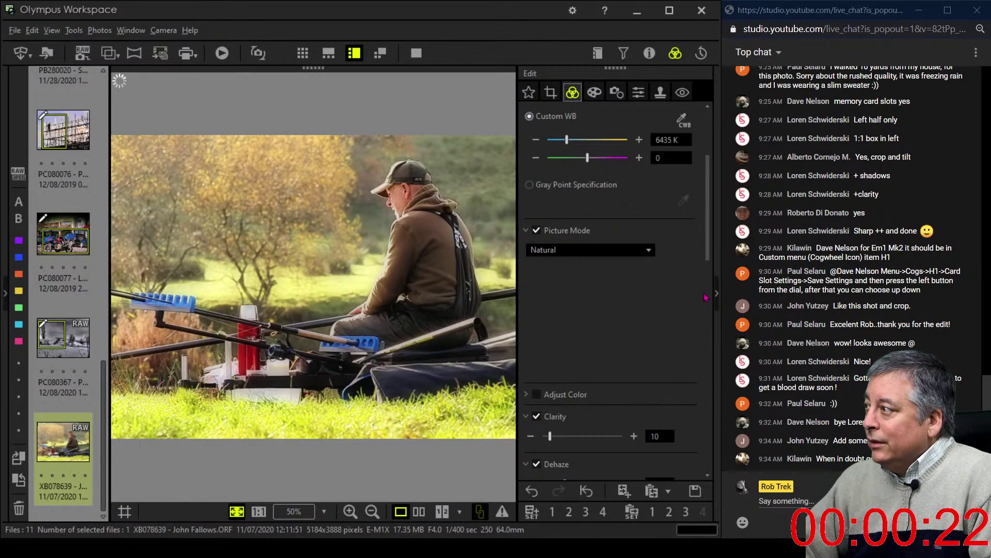
pyautogui.click(592, 92)
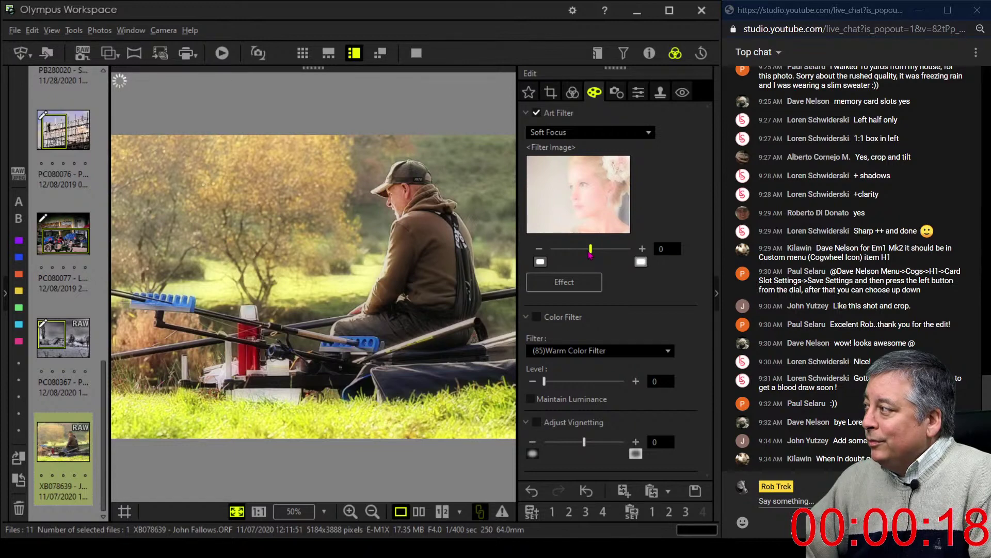
pyautogui.moveTo(584, 443); pyautogui.dragTo(584, 449)
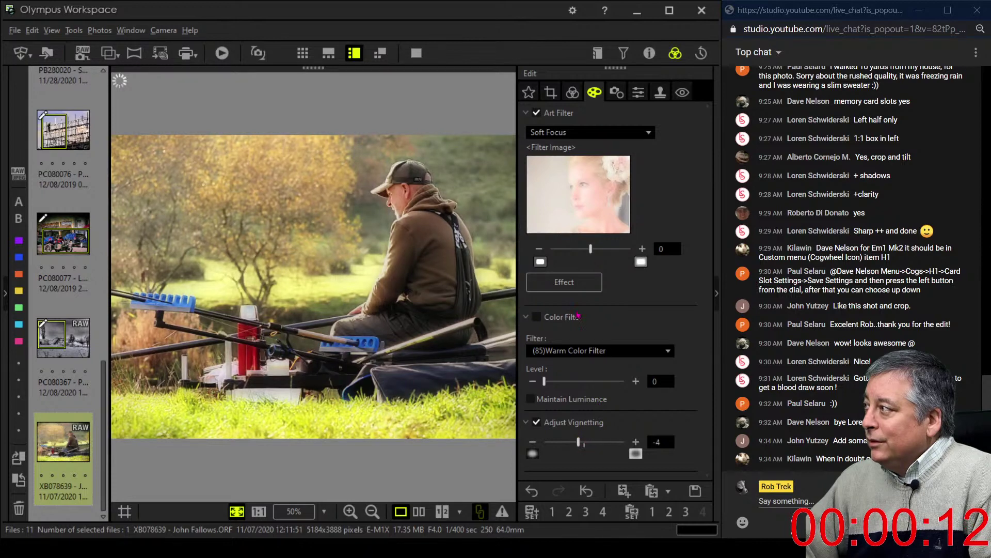
# - Lower the angler photo's exposure compensation to -0.3 EV
pyautogui.click(571, 92)
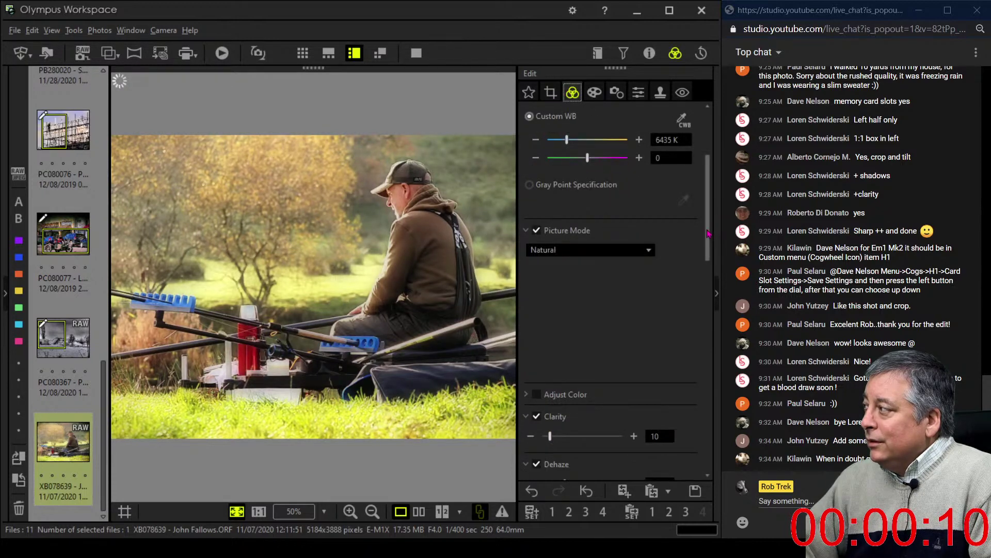
pyautogui.scroll(3, 709, 233)
pyautogui.moveTo(587, 137); pyautogui.dragTo(584, 139)
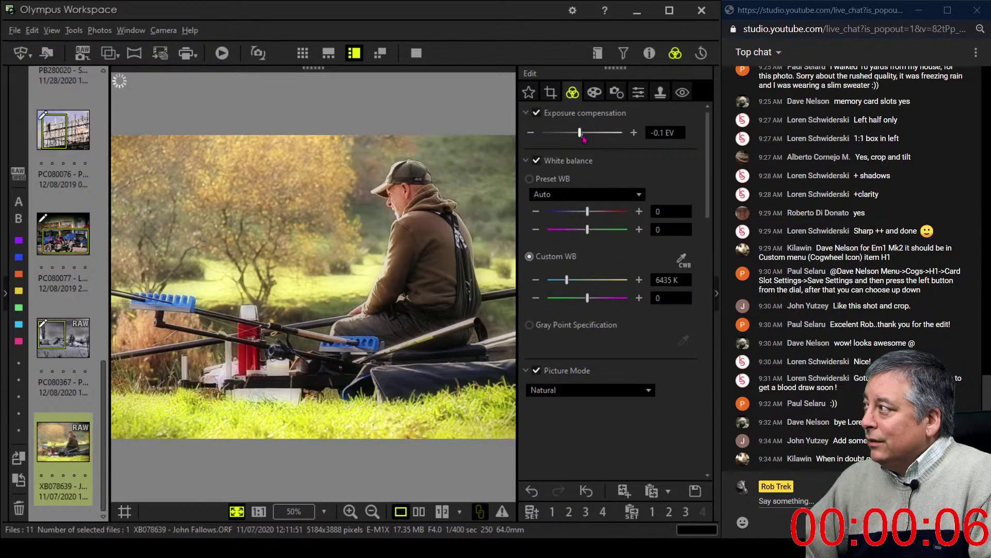
pyautogui.click(530, 133)
pyautogui.click(530, 132)
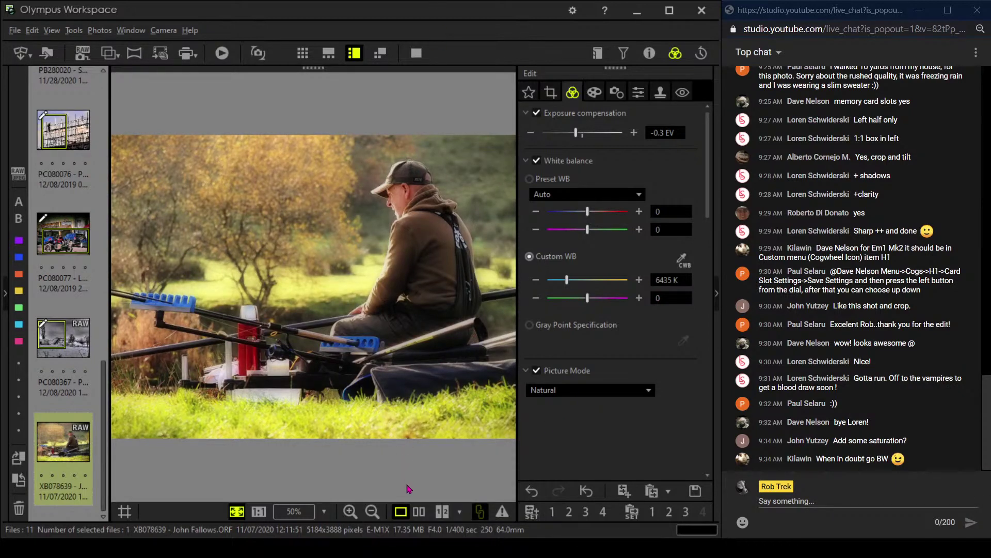
# - Compare the original and edited angler photo side by side in full screen, and return to the single-image view
pyautogui.click(419, 511)
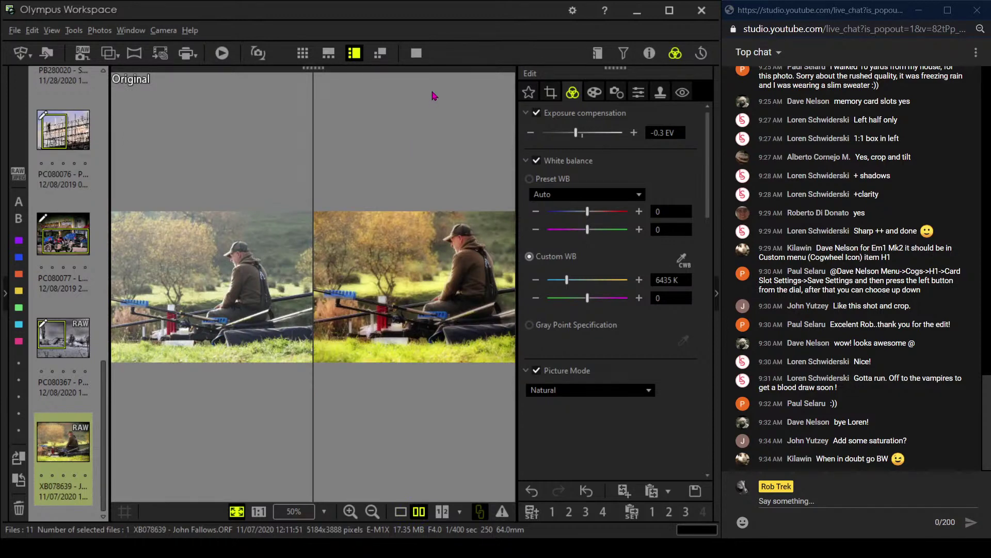
pyautogui.click(416, 52)
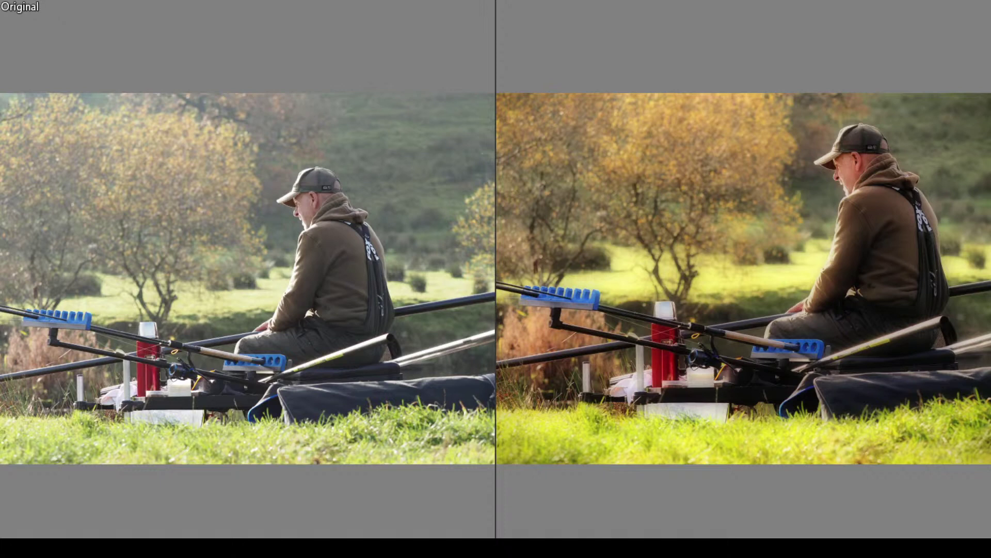
pyautogui.press('Escape')
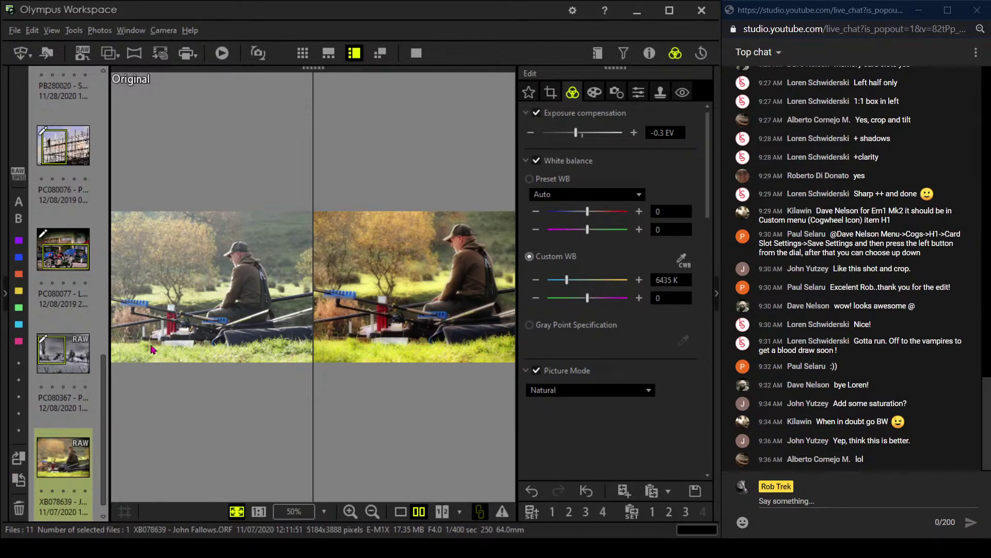
pyautogui.scroll(-1, 75, 397)
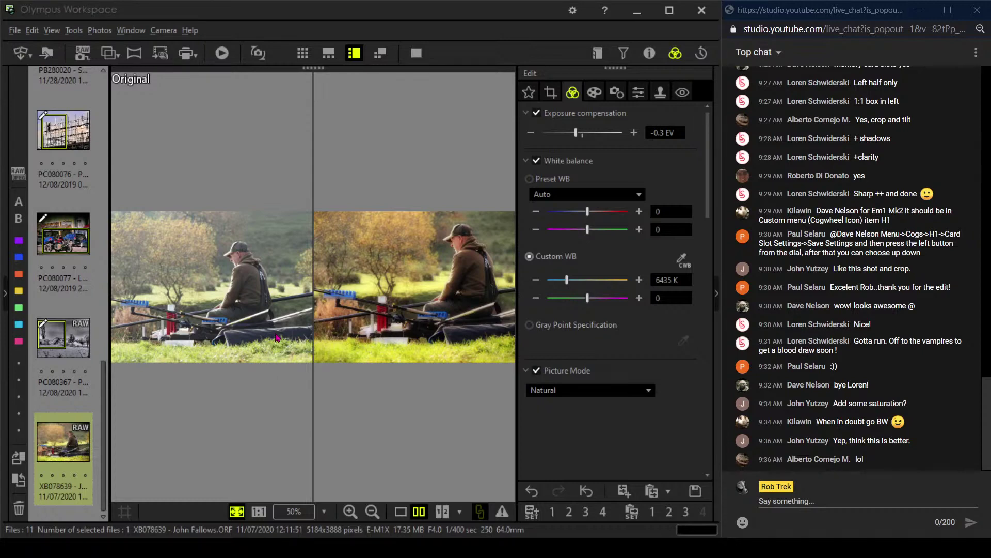
pyautogui.click(401, 511)
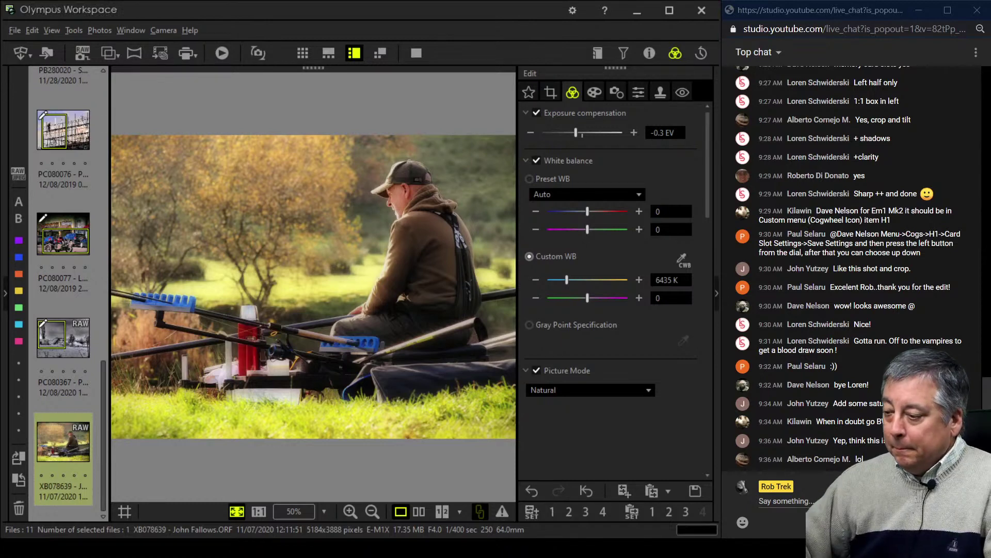
# - Switch to Adobe Photoshop Lightroom Classic and show the photos in the Library grid
pyautogui.hotkey('alt', 'Tab')
pyautogui.press('Escape')
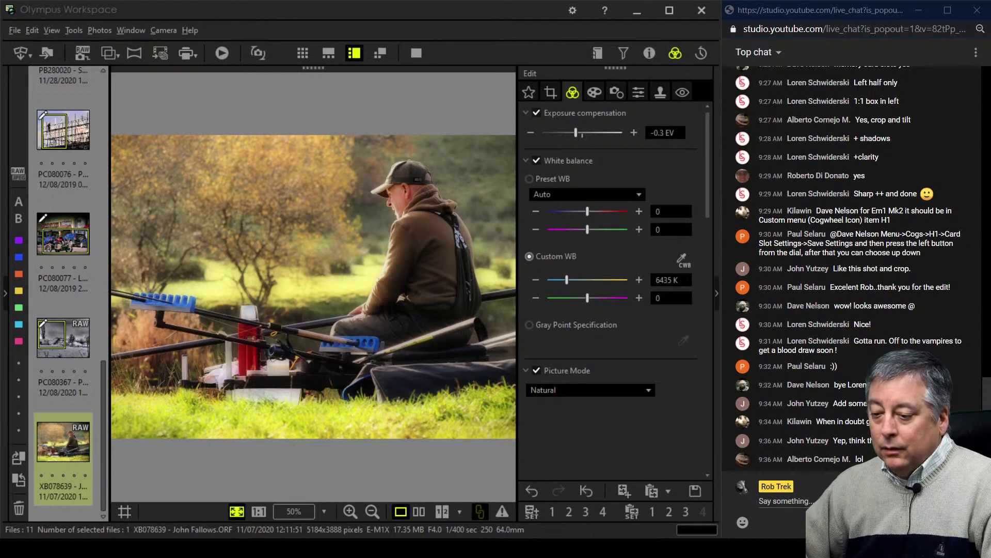
pyautogui.moveTo(0, 29); pyautogui.dragTo(0, 4)
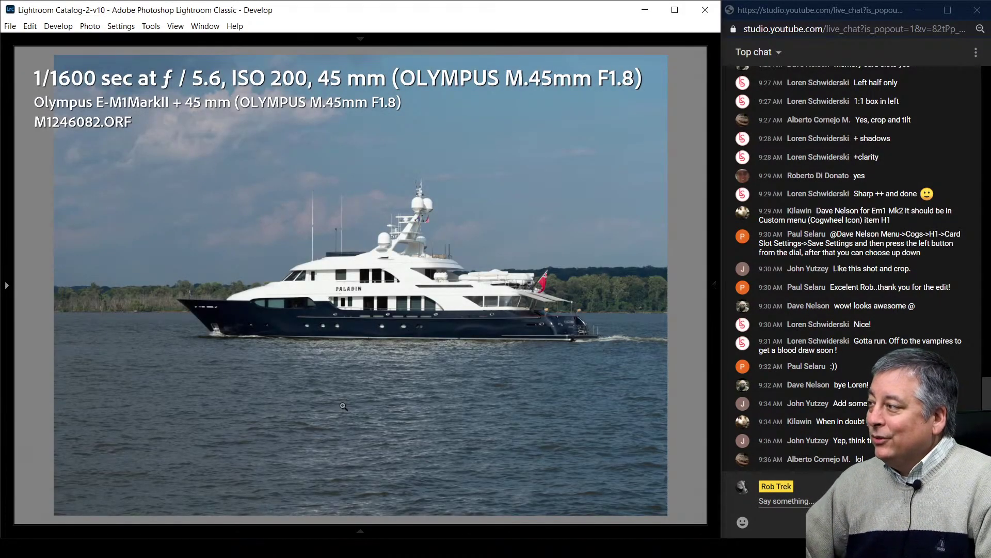
pyautogui.press('g')
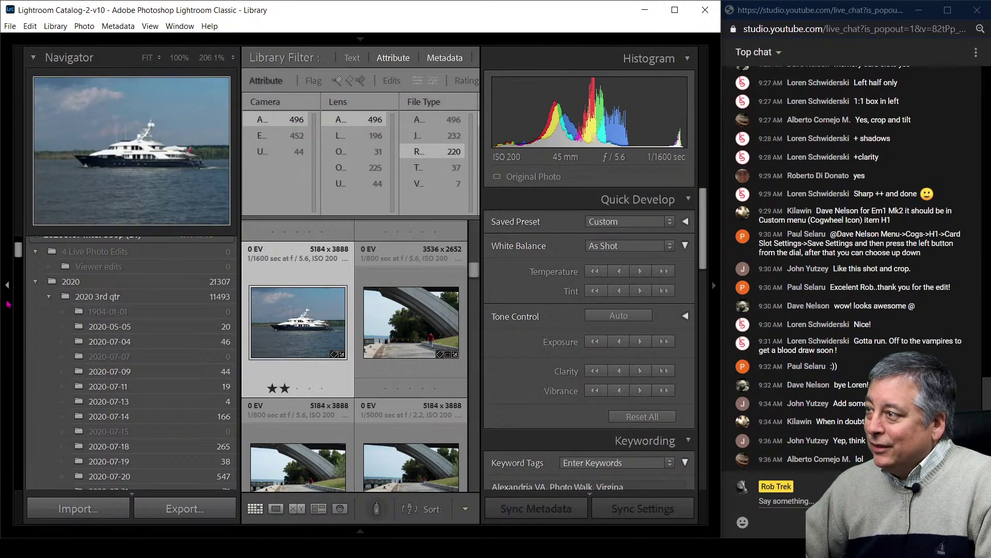
# - Open the photo of the crouching fisherman in Loupe view and look at it with the side panels hidden and shown again
pyautogui.scroll(-5, 352, 363)
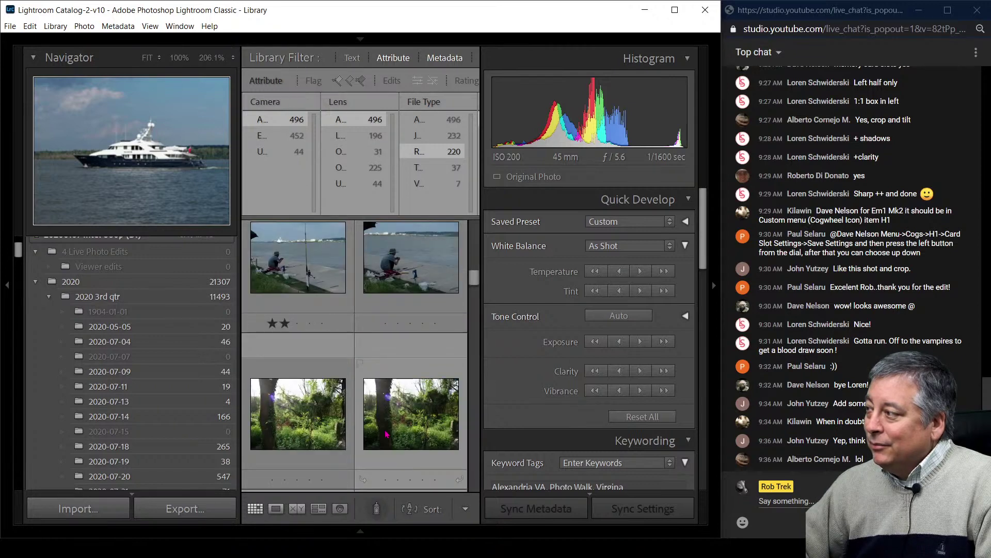
pyautogui.doubleClick(427, 354)
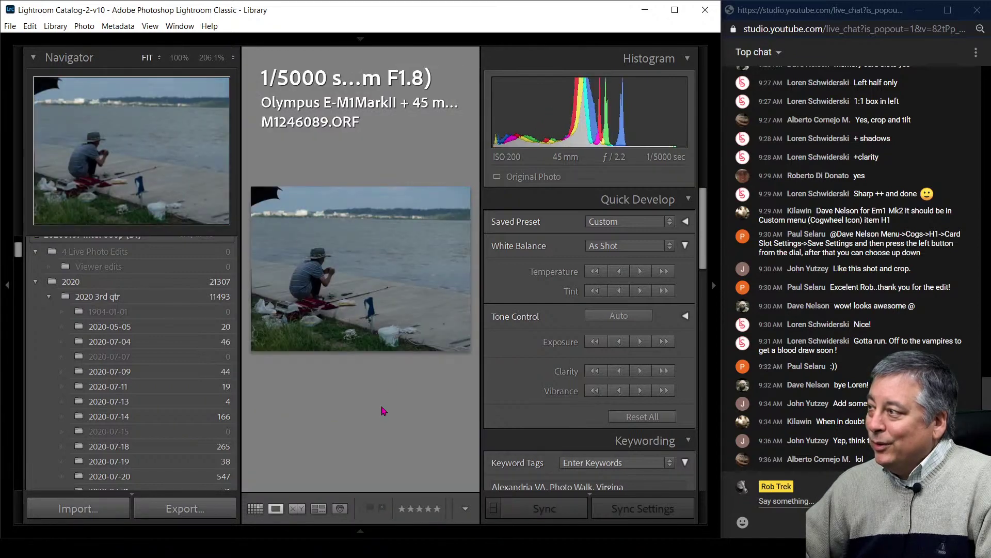
pyautogui.press('Tab')
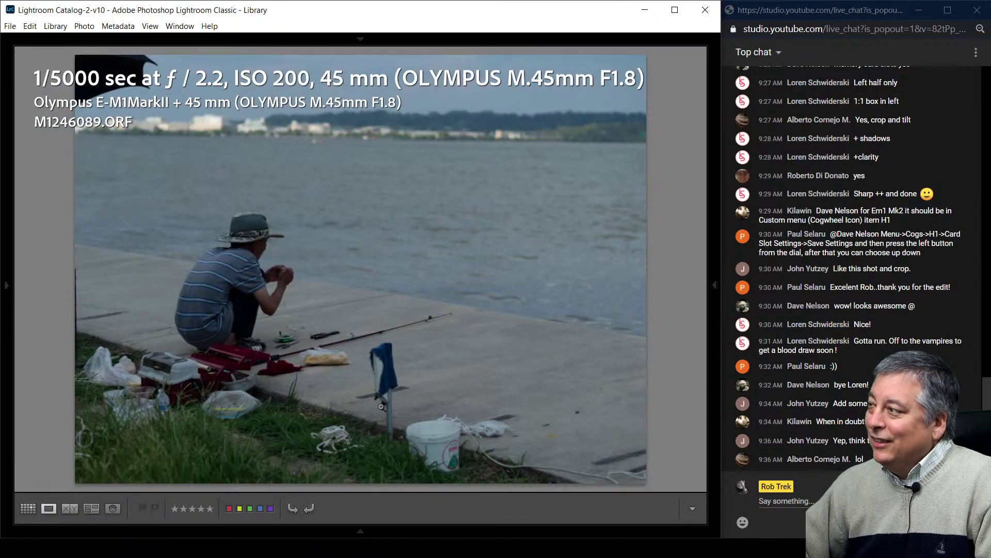
pyautogui.press('Tab')
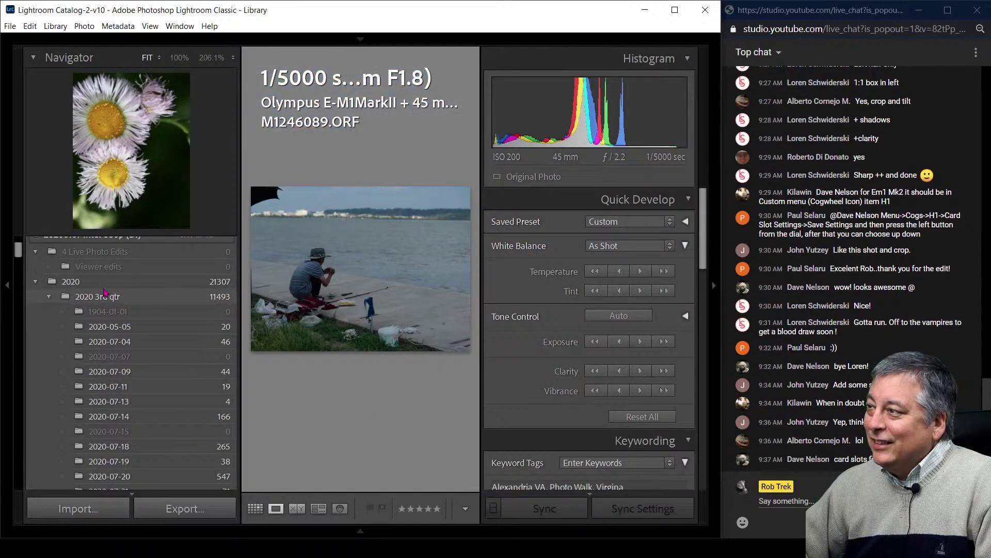
# - Synchronize the folder 4 Live Photo Edits, importing new photos and scanning for metadata updates
pyautogui.scroll(3, 109, 300)
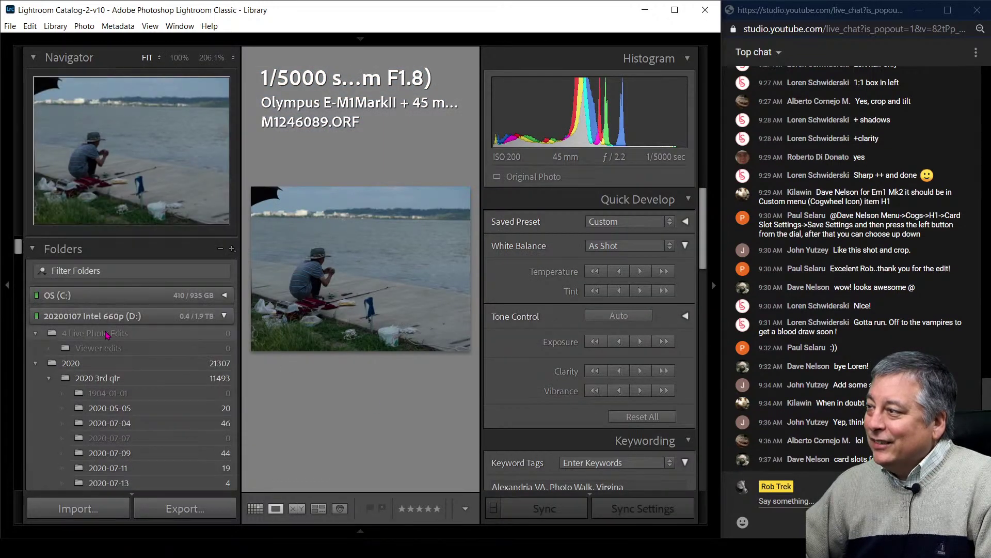
pyautogui.click(107, 334)
pyautogui.rightClick(343, 331)
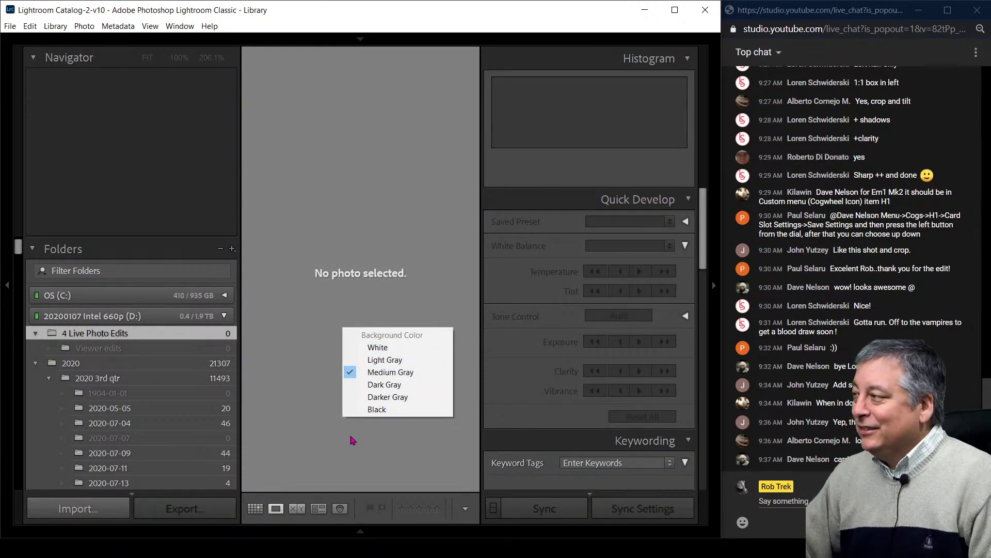
pyautogui.rightClick(190, 335)
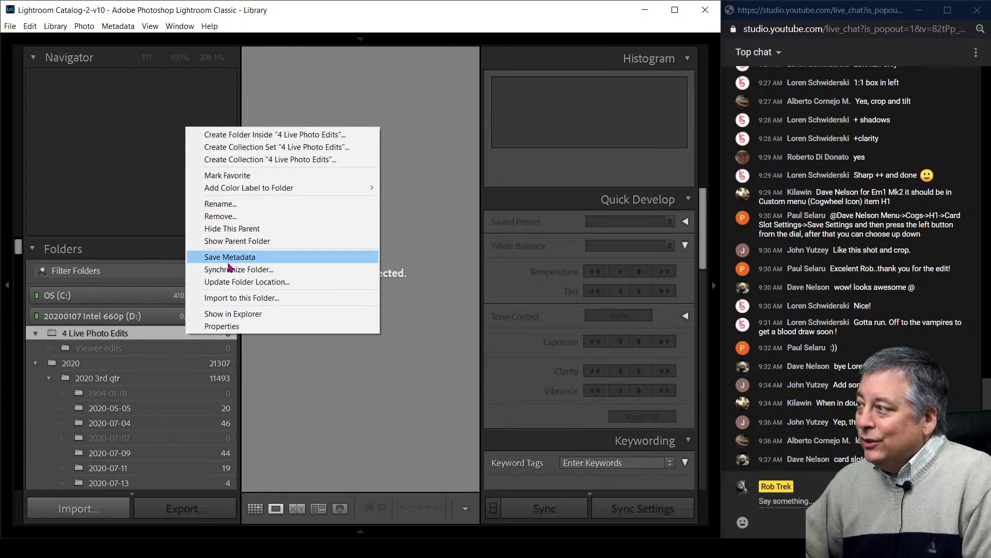
pyautogui.click(229, 270)
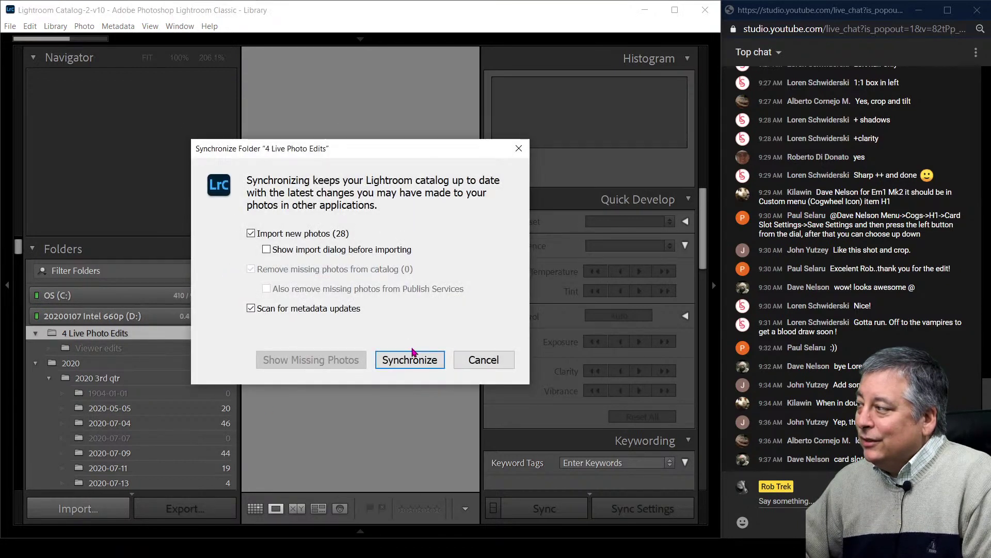
pyautogui.click(410, 359)
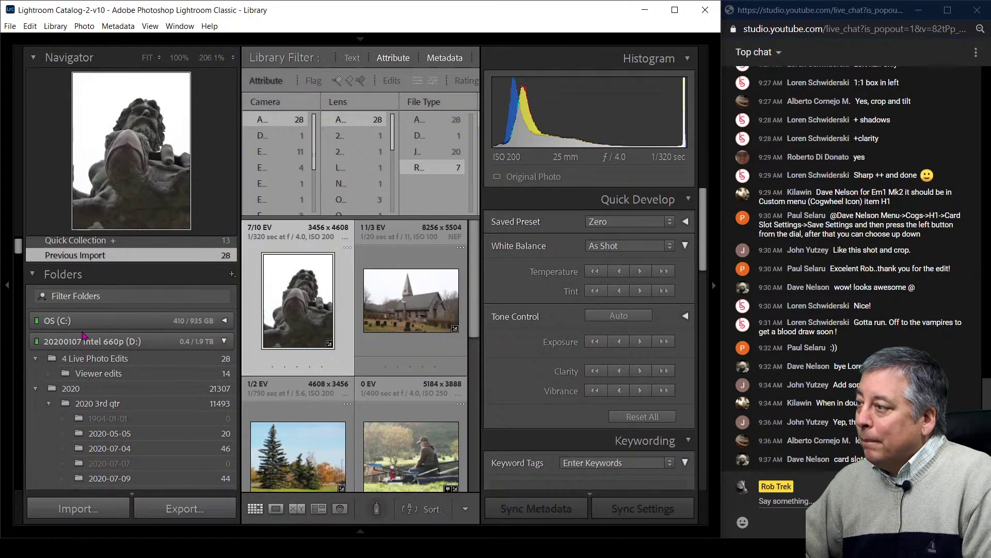
# - Include all file types and show only the unlabeled photos of the 4 Live Photo Edits folder, with the window maximized
pyautogui.click(166, 375)
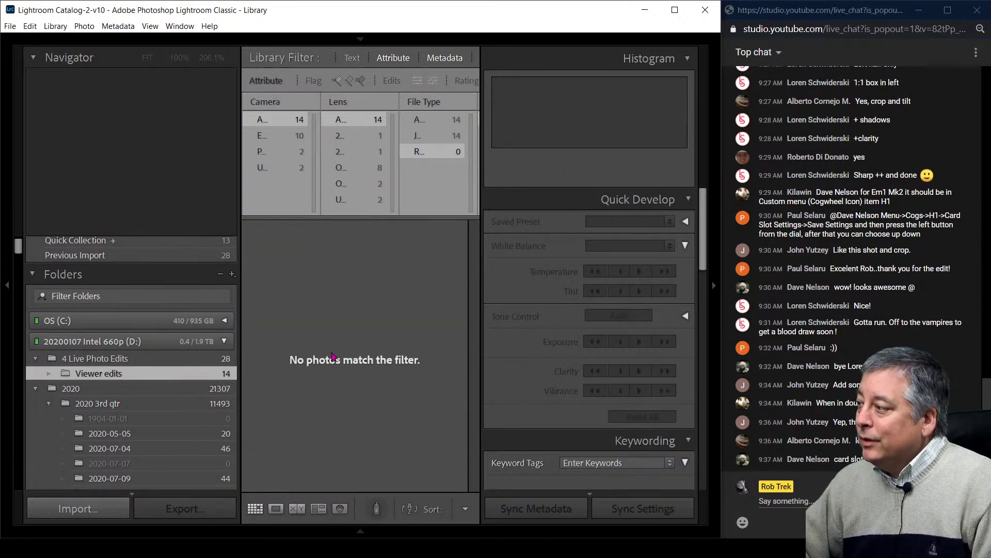
pyautogui.click(417, 119)
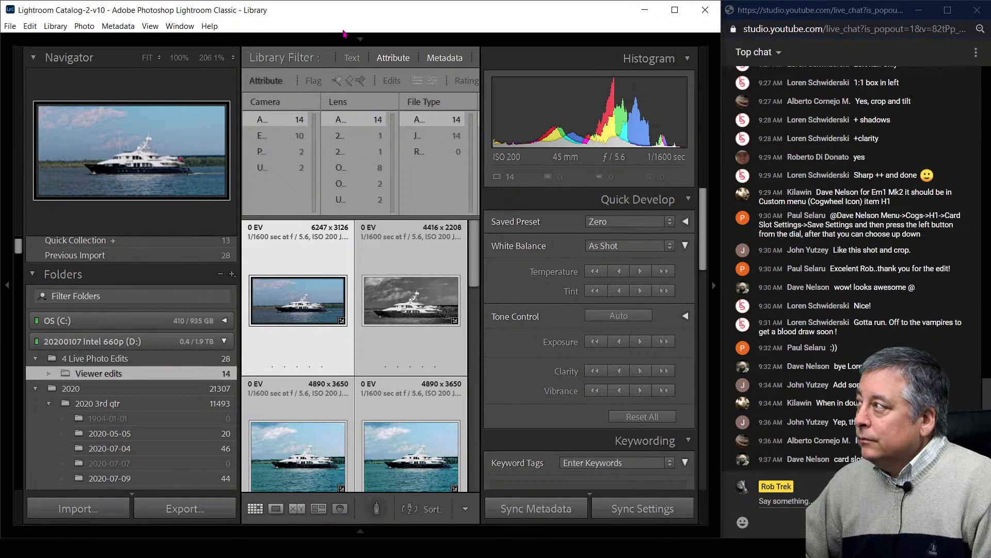
pyautogui.doubleClick(349, 14)
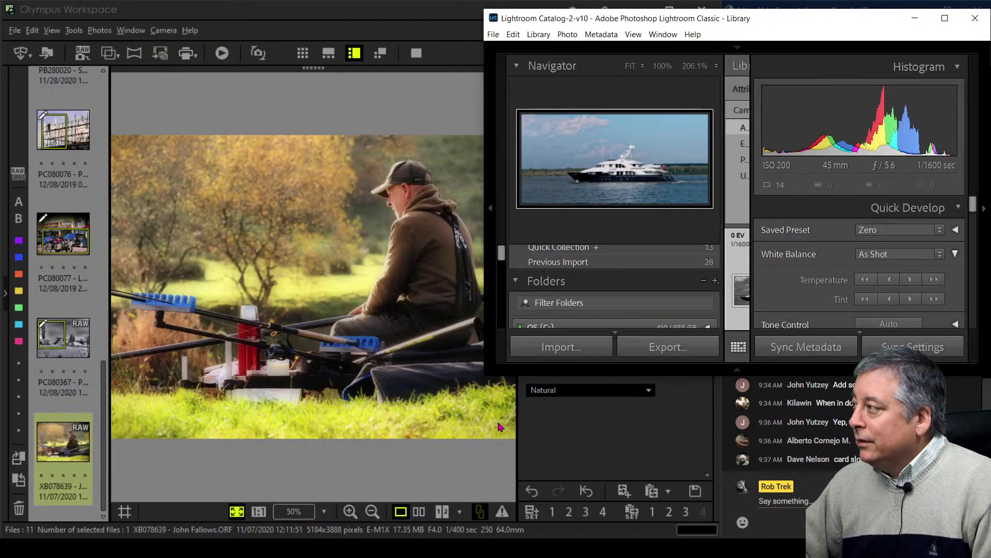
pyautogui.doubleClick(768, 18)
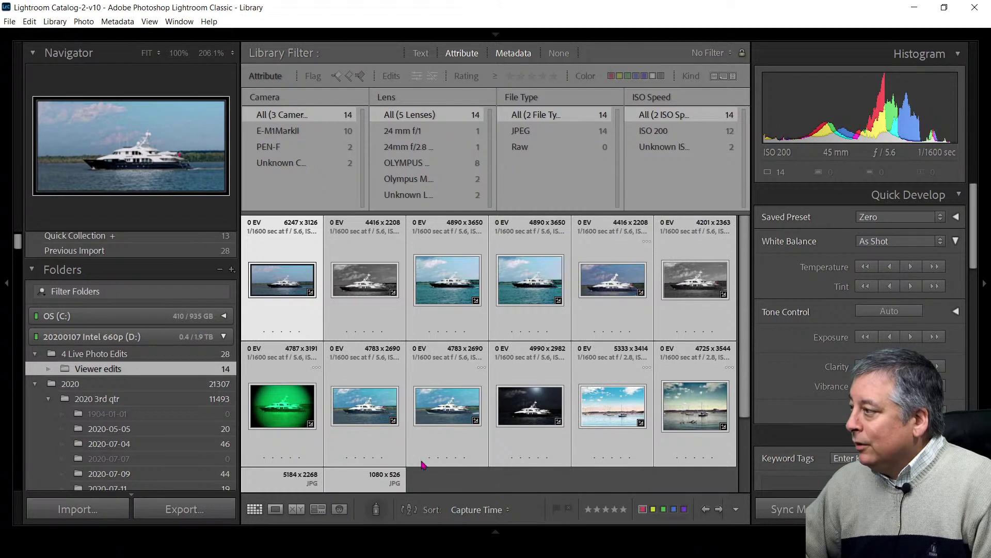
pyautogui.click(155, 354)
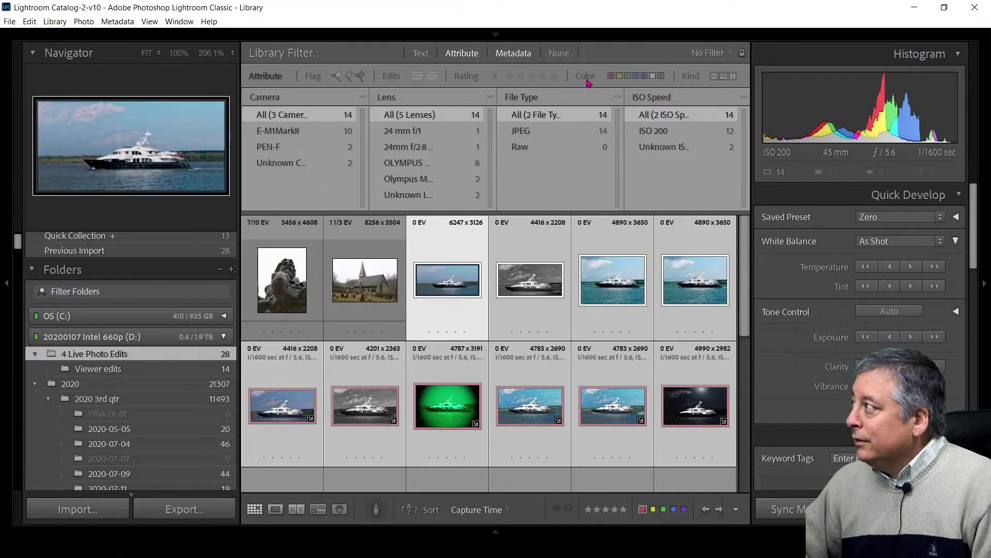
pyautogui.click(661, 76)
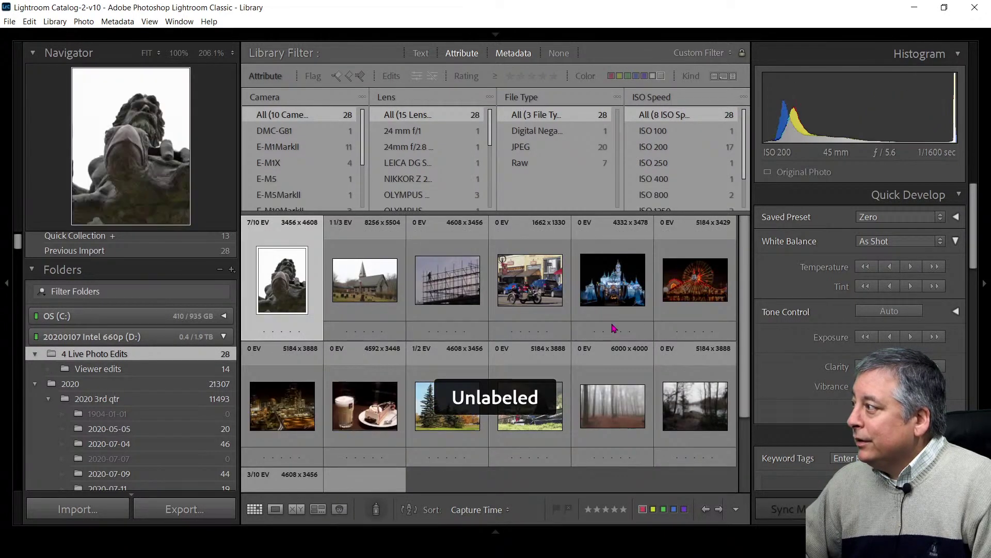
# - Filter by camera to give the DMC-G81 photo one star, and go through the Olympus cameras down to the E-M10MarkII
pyautogui.click(336, 137)
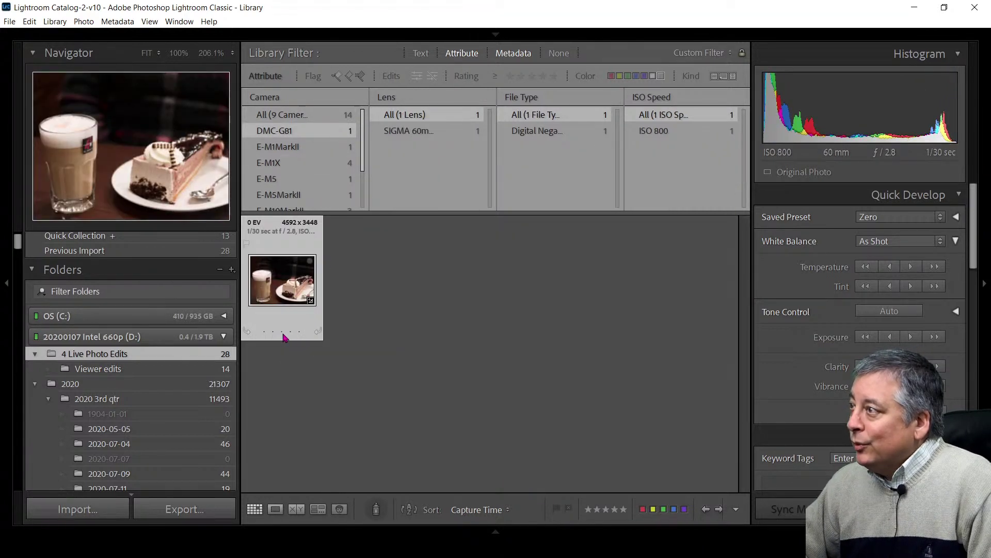
pyautogui.click(296, 151)
pyautogui.click(297, 162)
pyautogui.scroll(-1, 297, 169)
pyautogui.click(297, 168)
pyautogui.click(302, 183)
pyautogui.click(304, 197)
pyautogui.scroll(-1, 304, 194)
pyautogui.scroll(-1, 305, 192)
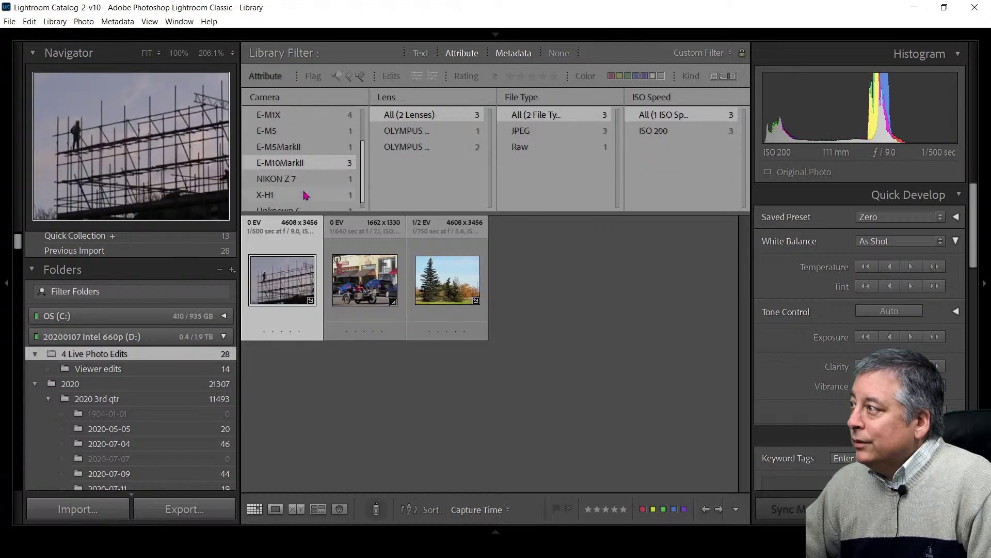
# - Give the NIKON Z 7 and X-H1 photos one star, and filter all cameras to photos rated one star or higher
pyautogui.click(304, 176)
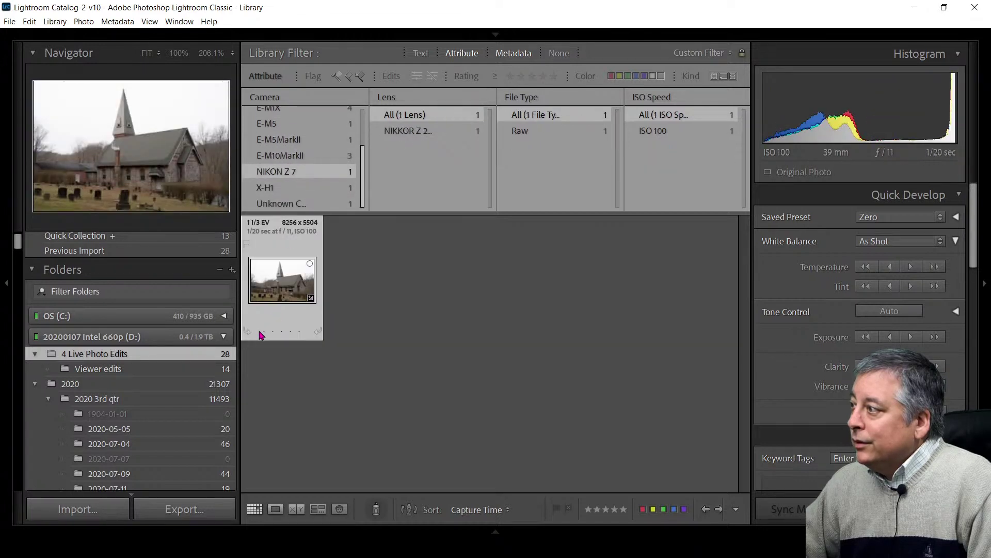
pyautogui.click(290, 194)
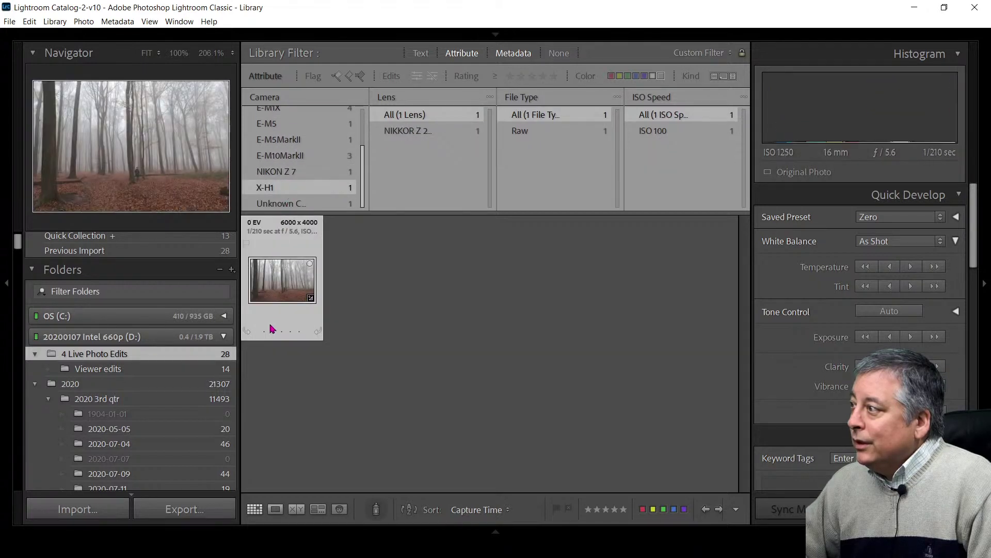
pyautogui.click(309, 208)
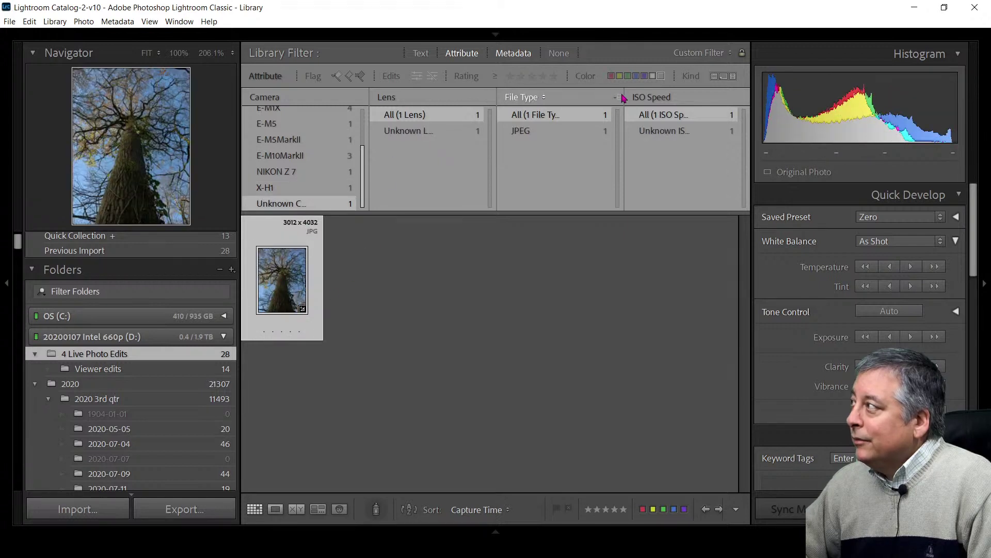
pyautogui.scroll(3, 275, 161)
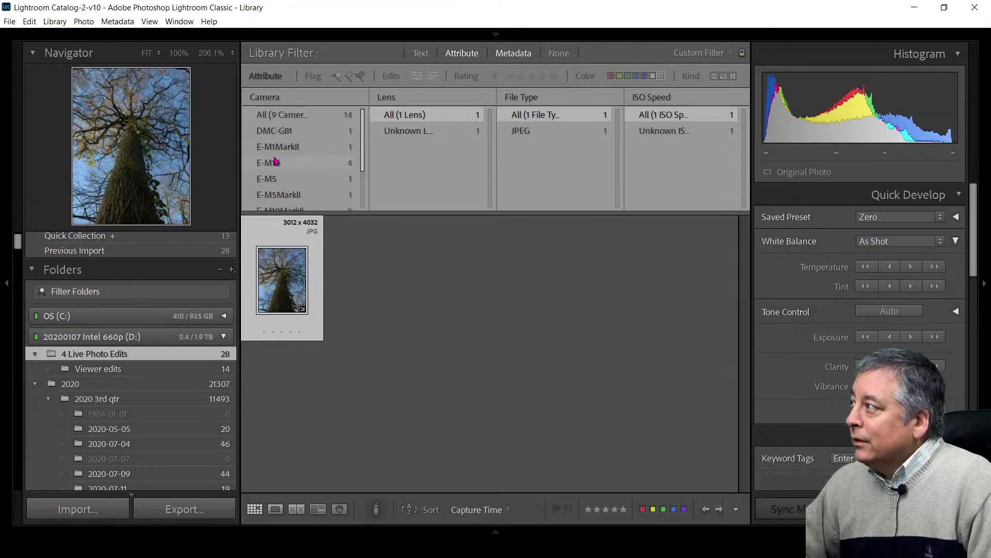
pyautogui.click(281, 119)
pyautogui.click(510, 76)
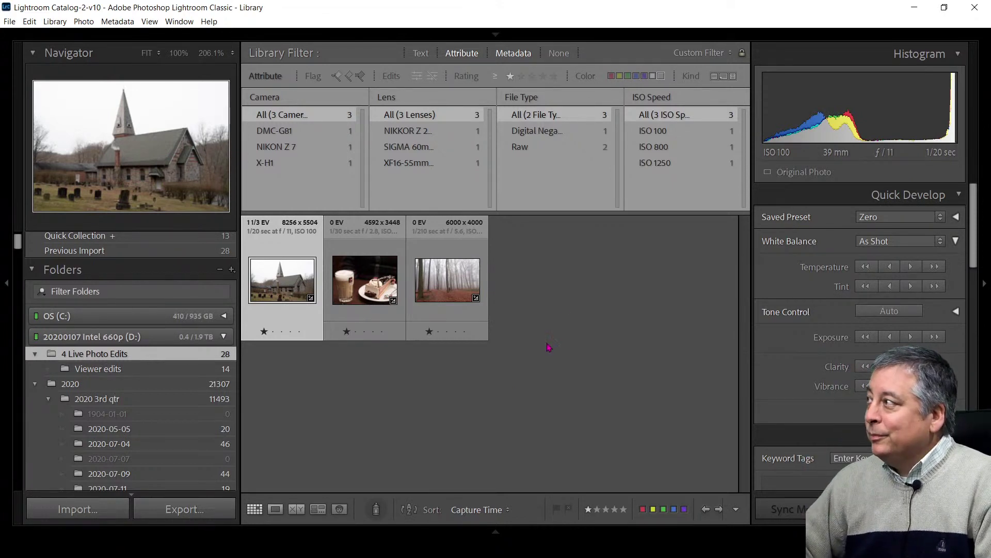
# - Restore the Lightroom window to its smaller size, close Olympus Workspace, and place Lightroom beside the chat window
pyautogui.doubleClick(584, 7)
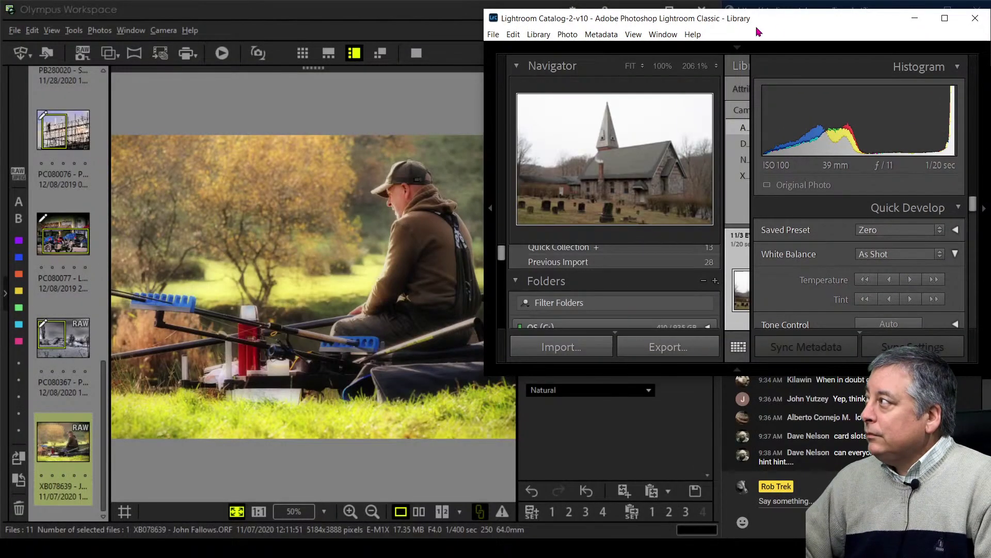
pyautogui.moveTo(583, 7); pyautogui.dragTo(88, 84)
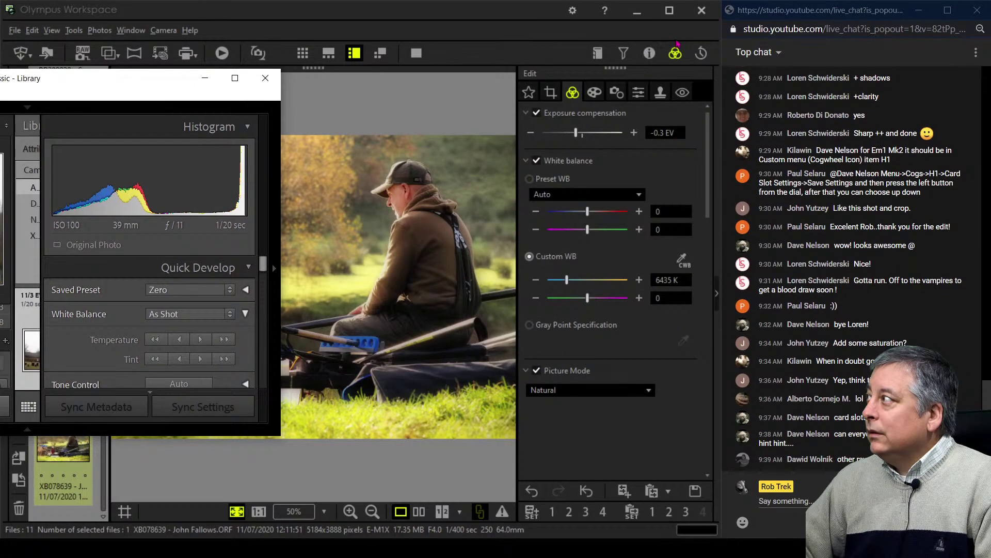
pyautogui.click(702, 10)
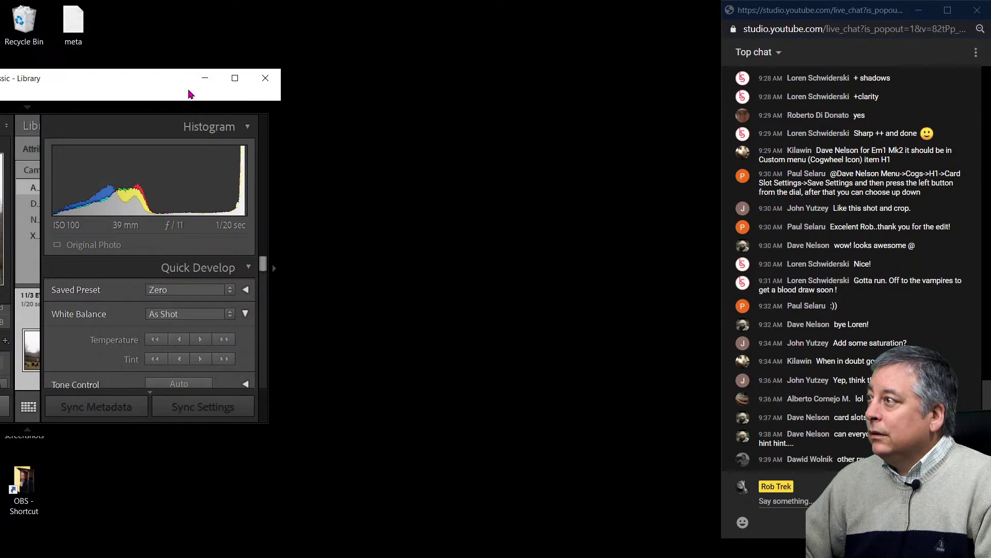
pyautogui.moveTo(132, 81); pyautogui.dragTo(3, 7)
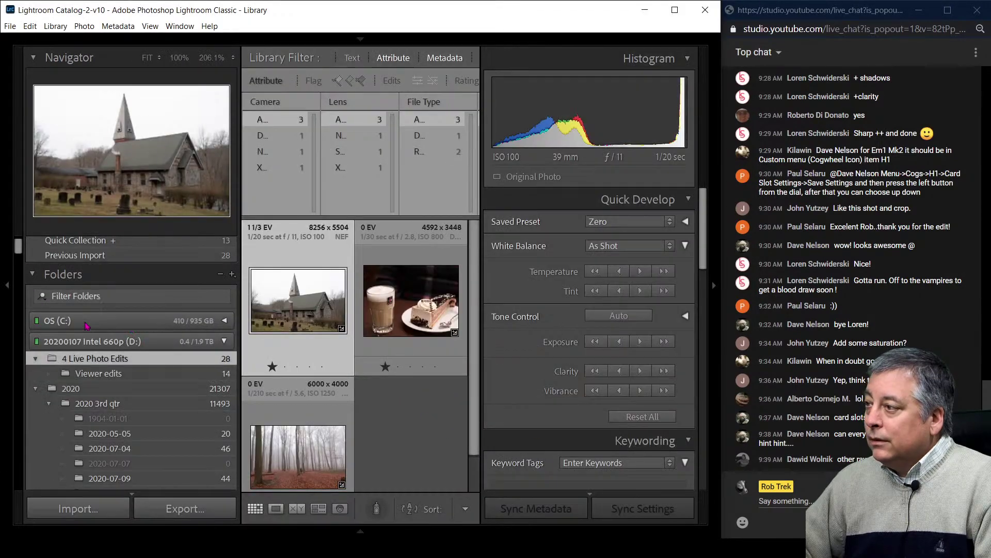
# - Hide the Navigator and Folders side, open the church photo in Loupe view, and turn off its info overlay
pyautogui.click(6, 286)
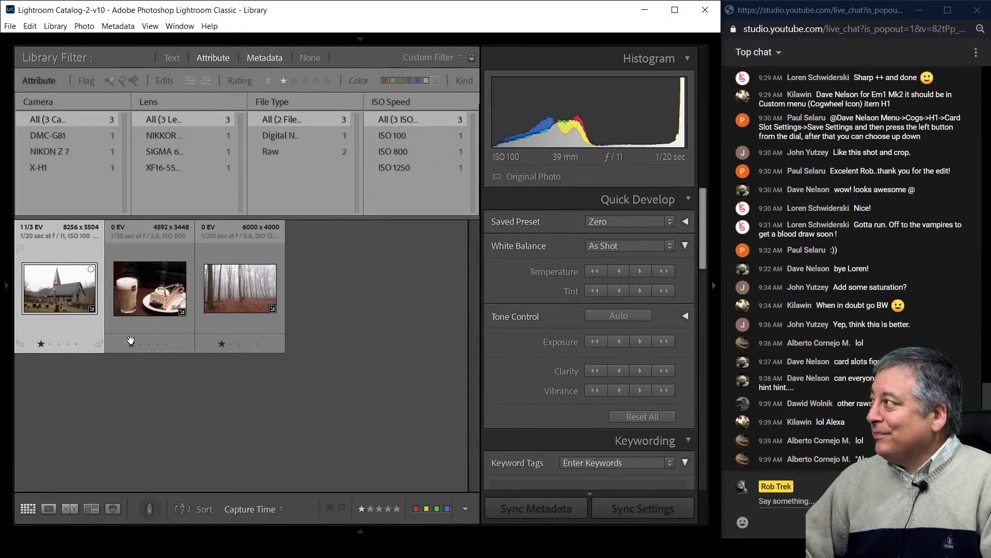
pyautogui.doubleClick(54, 313)
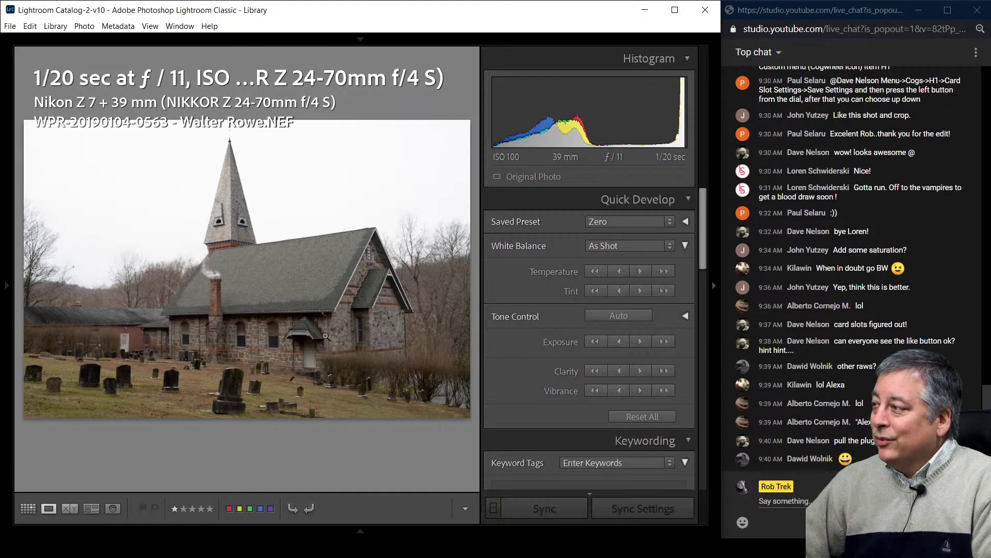
pyautogui.press('i')
pyautogui.press('i')
pyautogui.press('i')
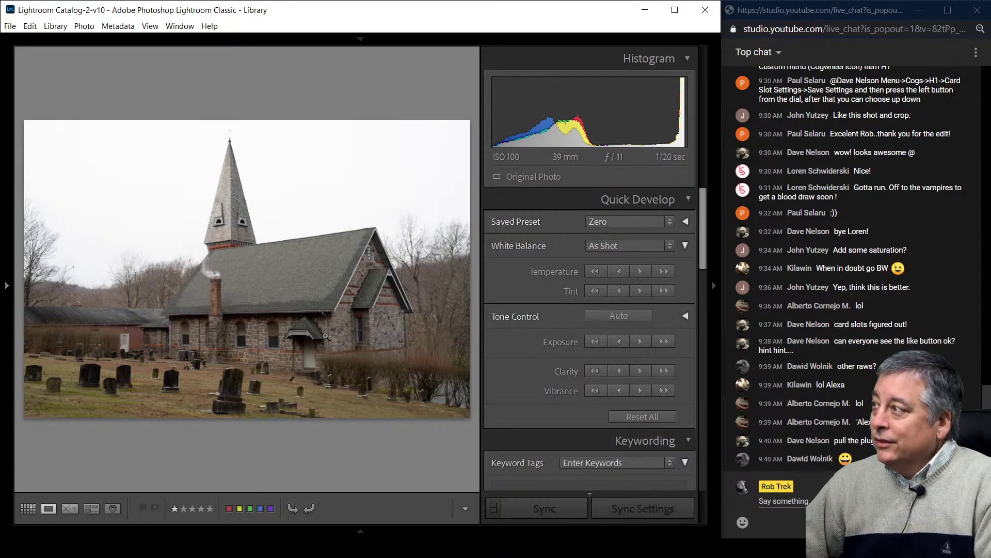
pyautogui.press('i')
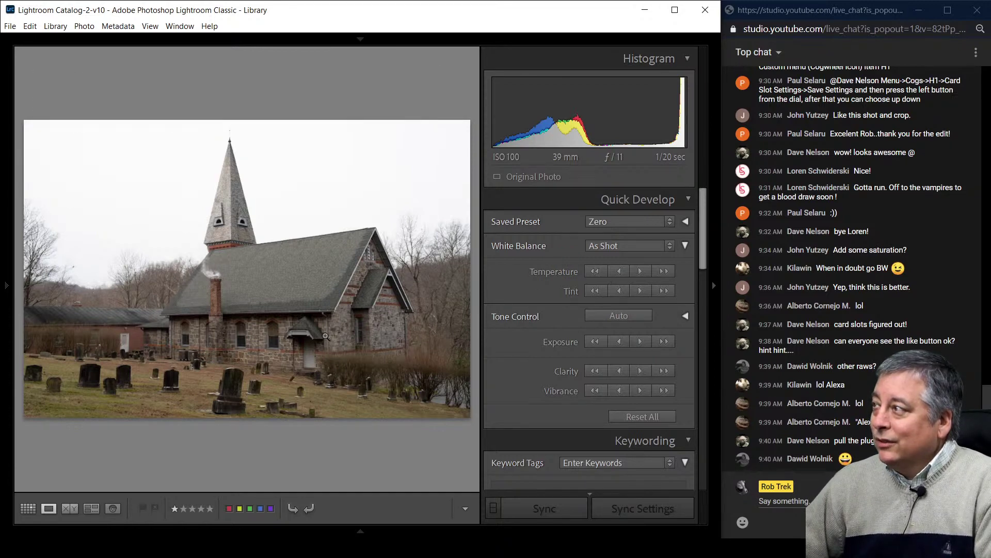
# - Examine the church photo in full screen, zooming in on the roof and stone wall and back out to the whole picture
pyautogui.press('f')
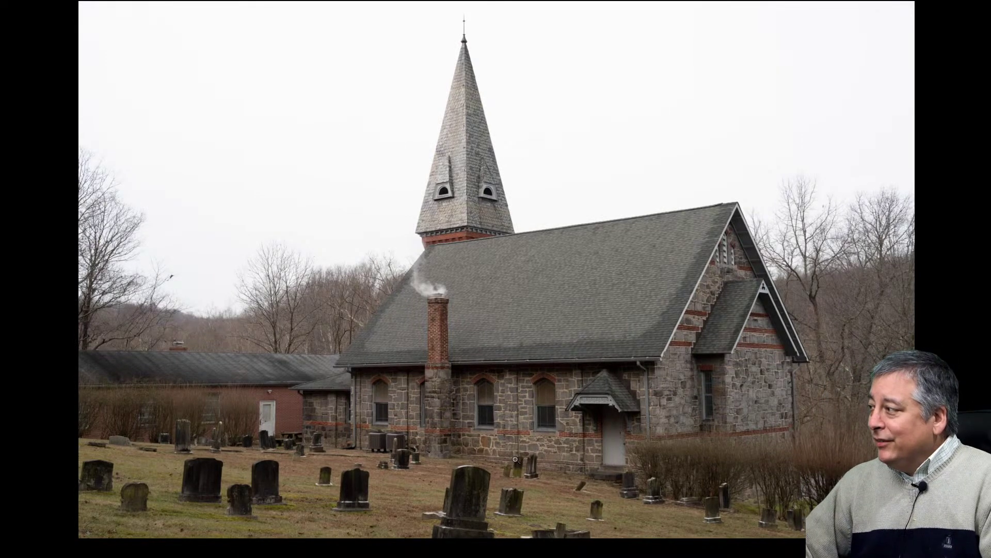
pyautogui.click(509, 361)
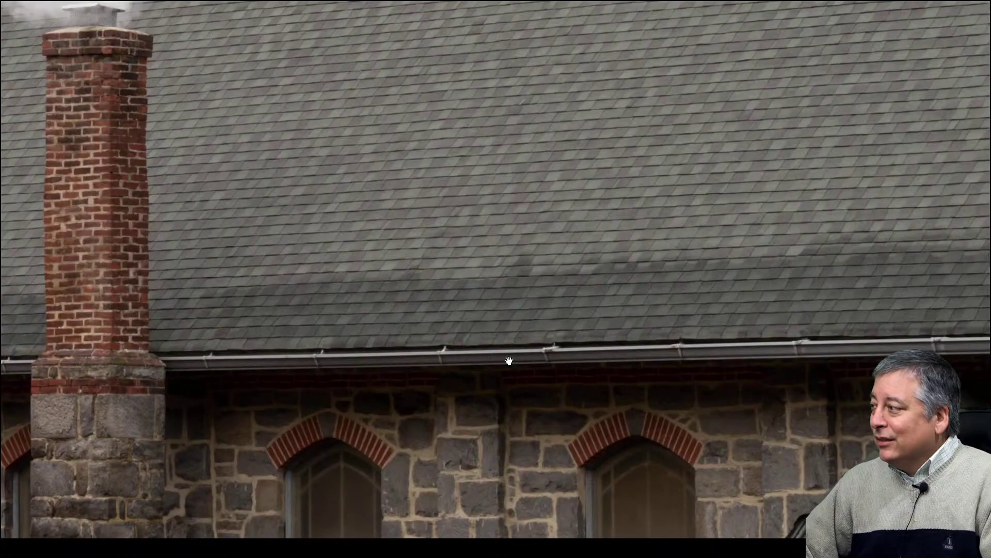
pyautogui.click(290, 436)
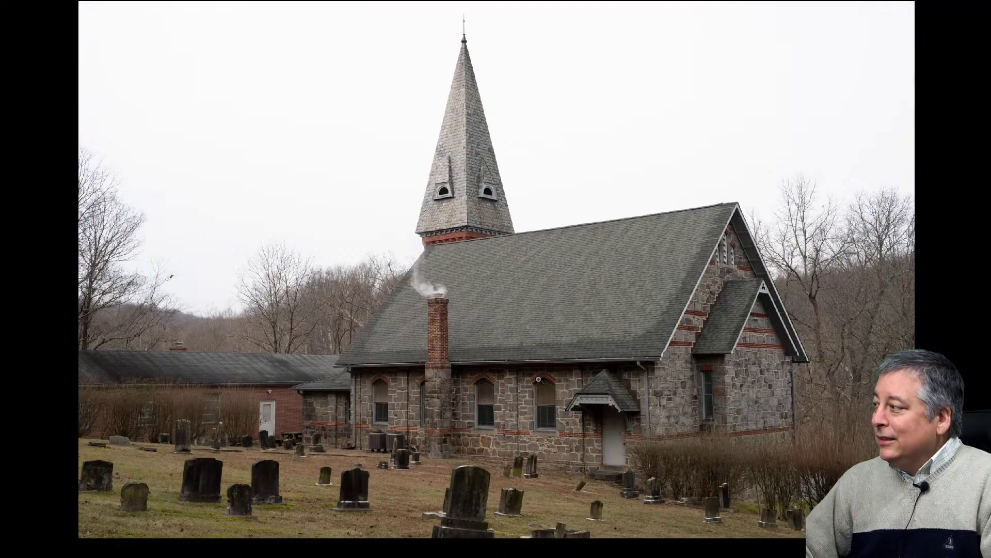
pyautogui.press('Escape')
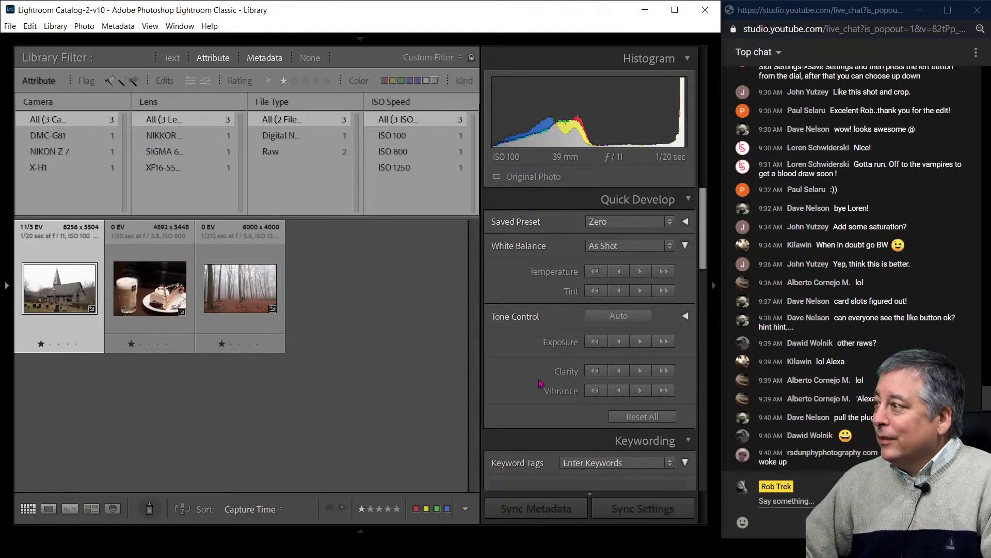
pyautogui.press('f')
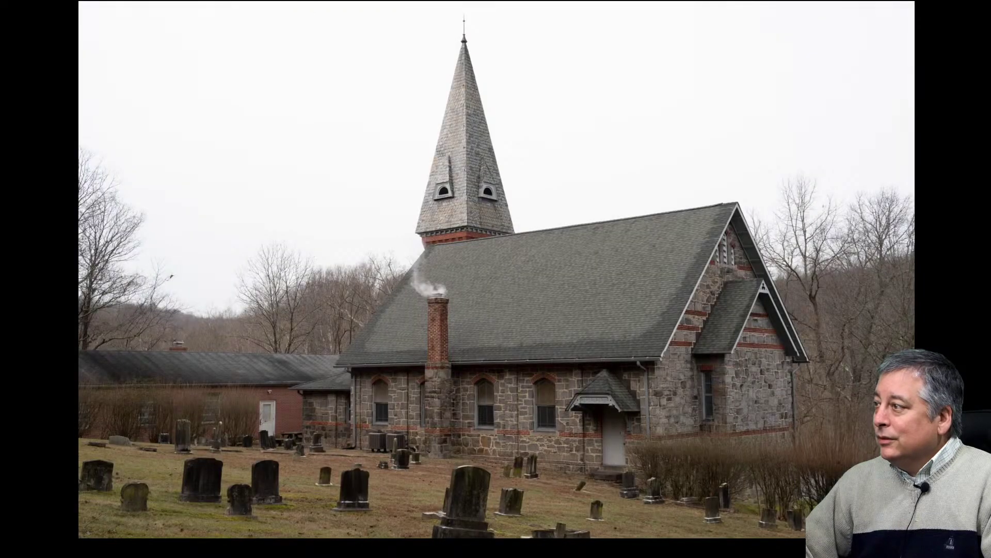
# - Open the church photo in the Develop module, reveal the adjustment controls, and apply automatic tone settings
pyautogui.press('d')
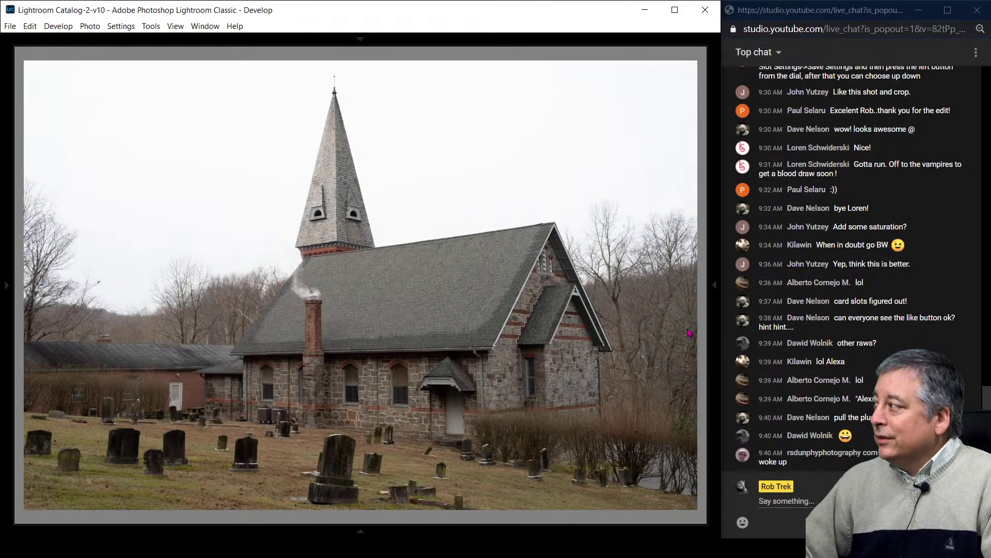
pyautogui.click(715, 297)
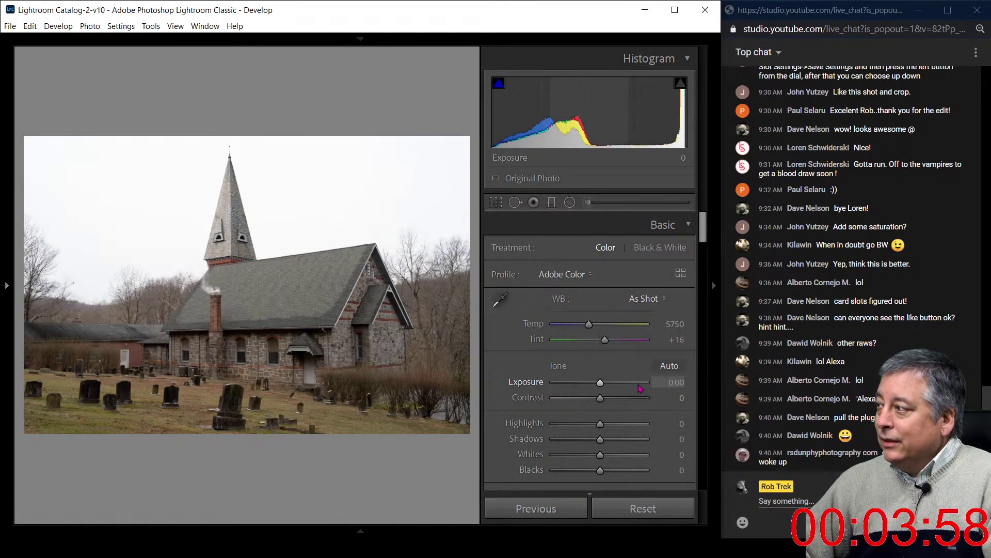
pyautogui.click(670, 366)
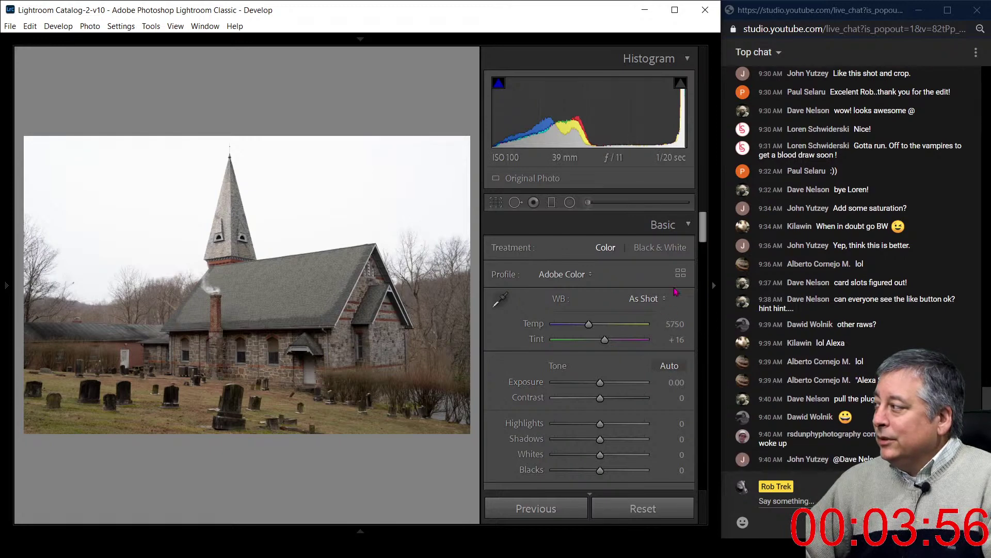
# - Set the church photo's Highlights to -100, Exposure to -1.46, Contrast to +22, and Shadows to +100
pyautogui.moveTo(699, 230); pyautogui.dragTo(699, 240)
pyautogui.moveTo(564, 308); pyautogui.dragTo(554, 308)
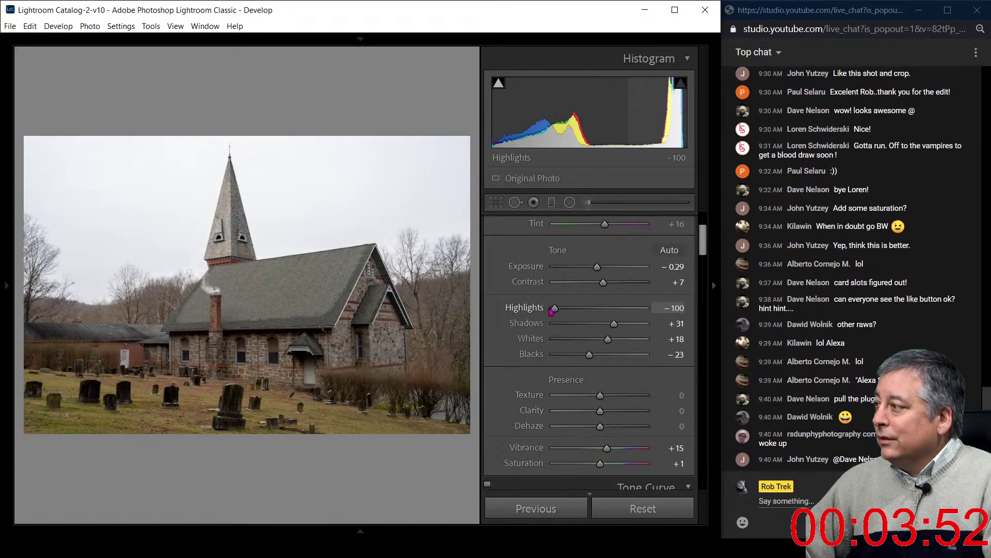
pyautogui.moveTo(595, 269); pyautogui.dragTo(609, 283)
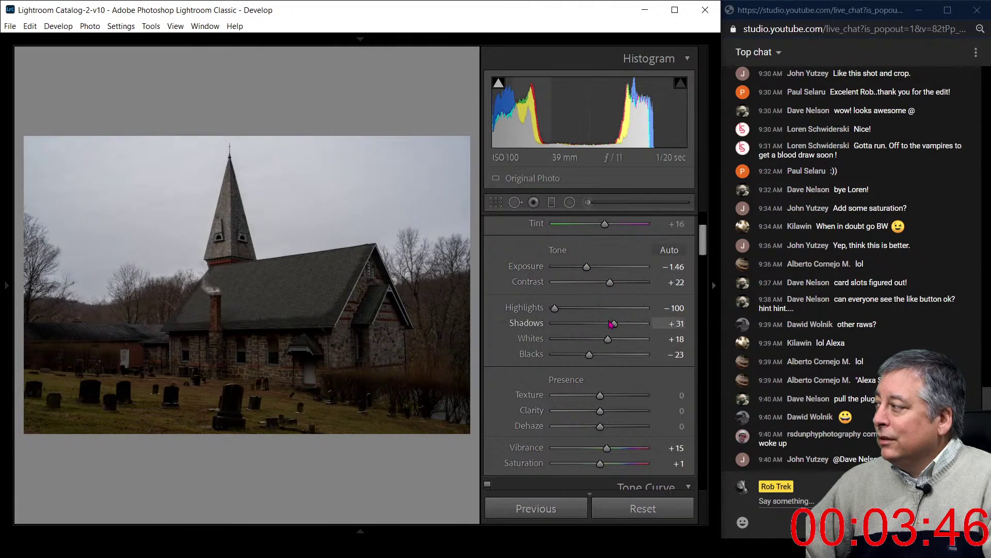
pyautogui.moveTo(612, 324); pyautogui.dragTo(645, 325)
pyautogui.press('v')
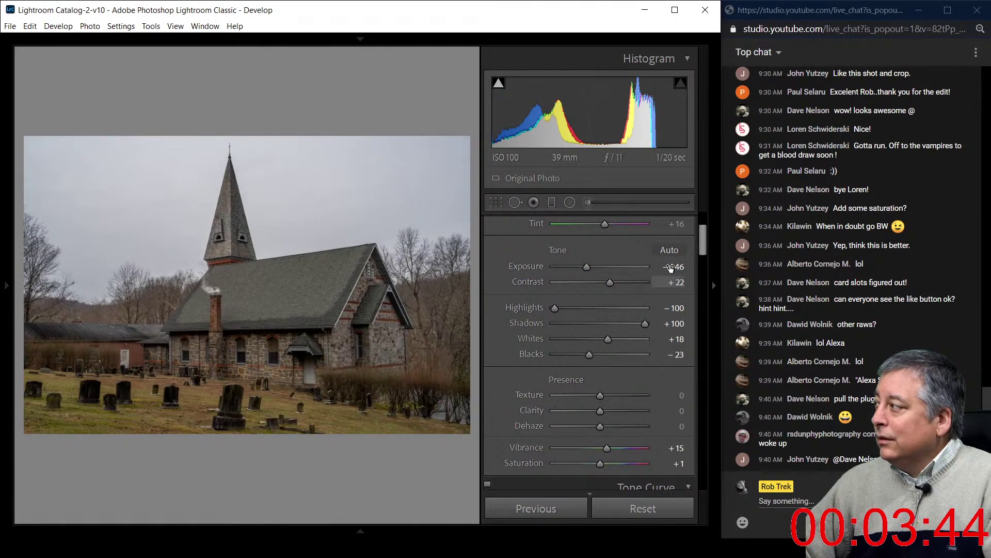
pyautogui.press('v')
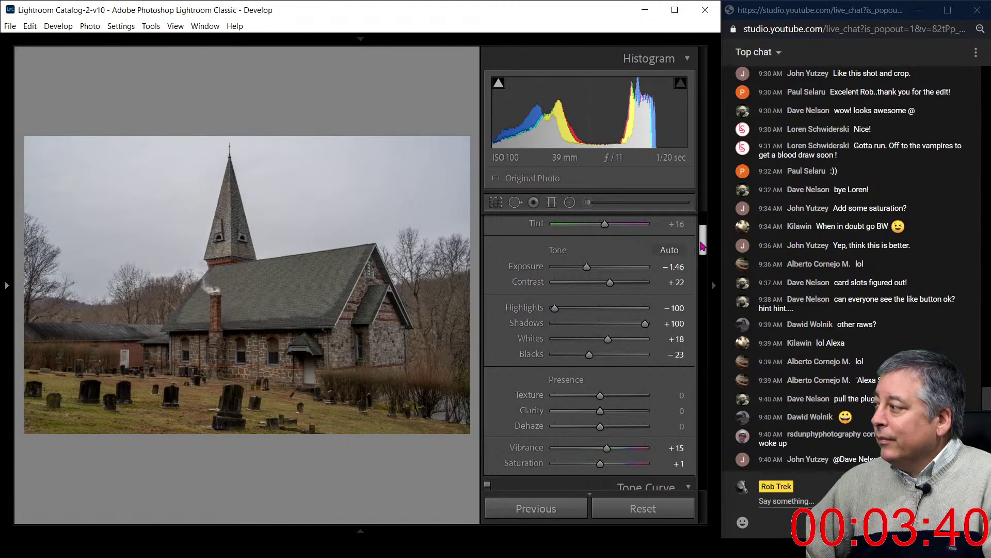
# - Set Dehaze to +71, Clarity to +21, and Texture to +12, and brighten Exposure to -0.89
pyautogui.scroll(-1, 694, 249)
pyautogui.click(635, 398)
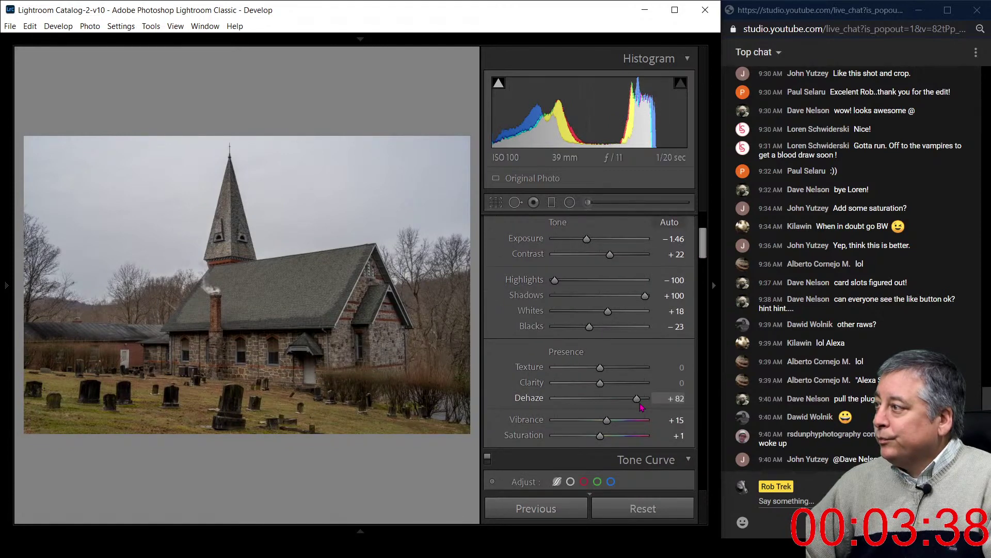
pyautogui.moveTo(638, 406); pyautogui.dragTo(610, 390)
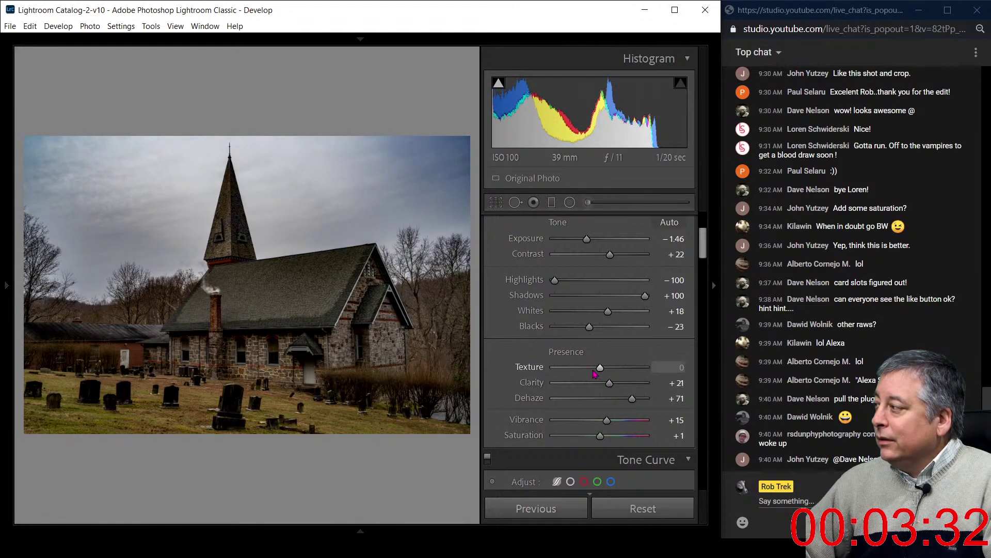
pyautogui.moveTo(600, 368); pyautogui.dragTo(606, 368)
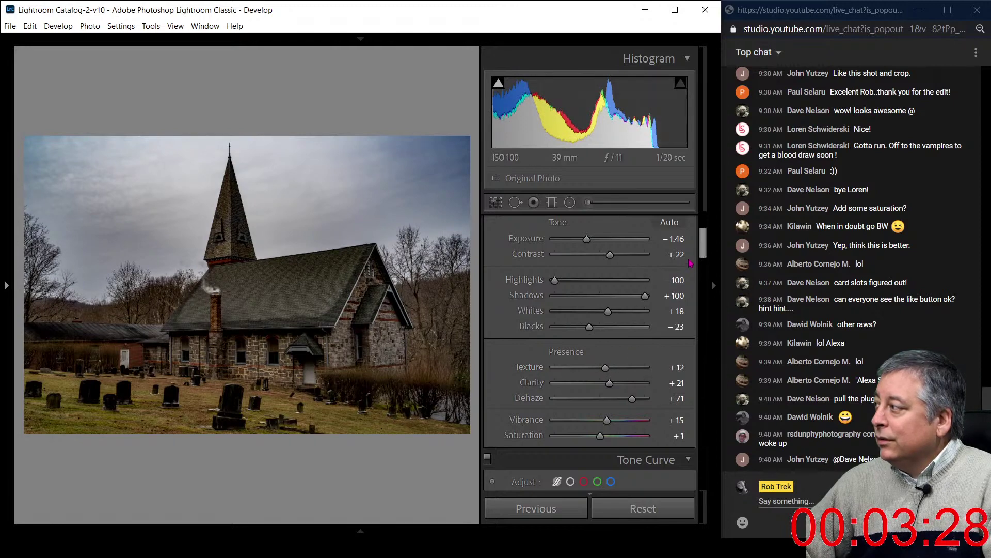
pyautogui.moveTo(703, 253); pyautogui.dragTo(703, 246)
pyautogui.moveTo(589, 309); pyautogui.dragTo(595, 313)
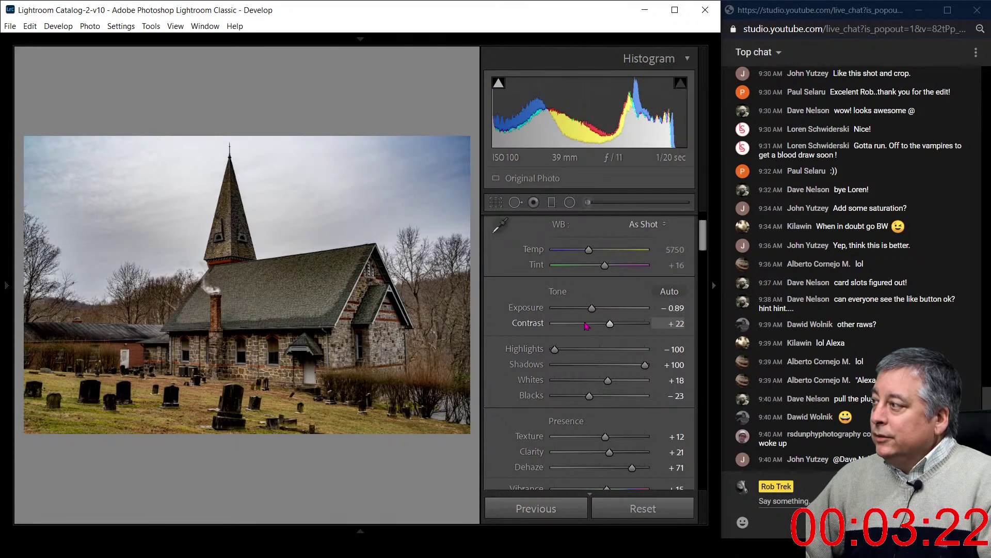
# - Compare the Off, Auto, Level, and Vertical Upright corrections on the church photo and keep Level
pyautogui.moveTo(703, 237); pyautogui.dragTo(693, 432)
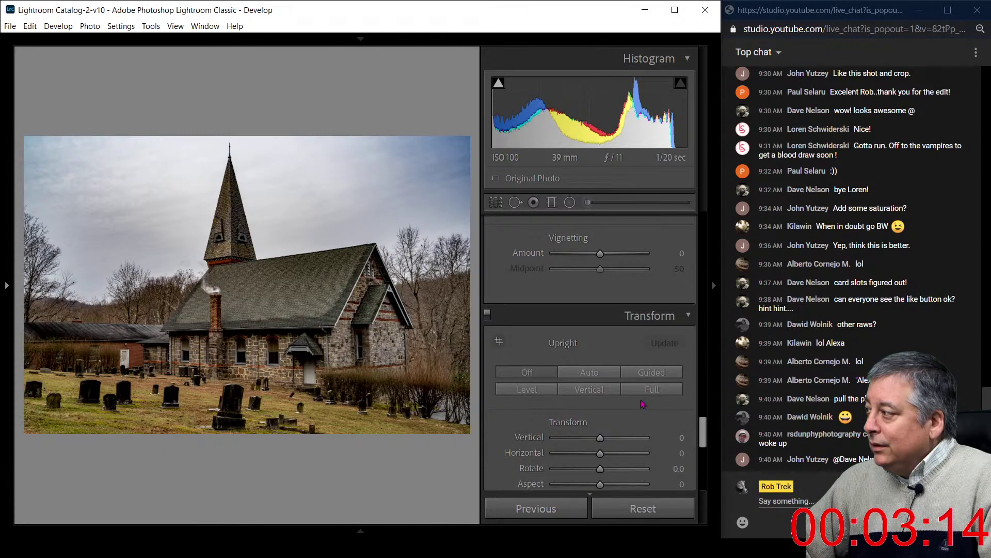
pyautogui.click(589, 372)
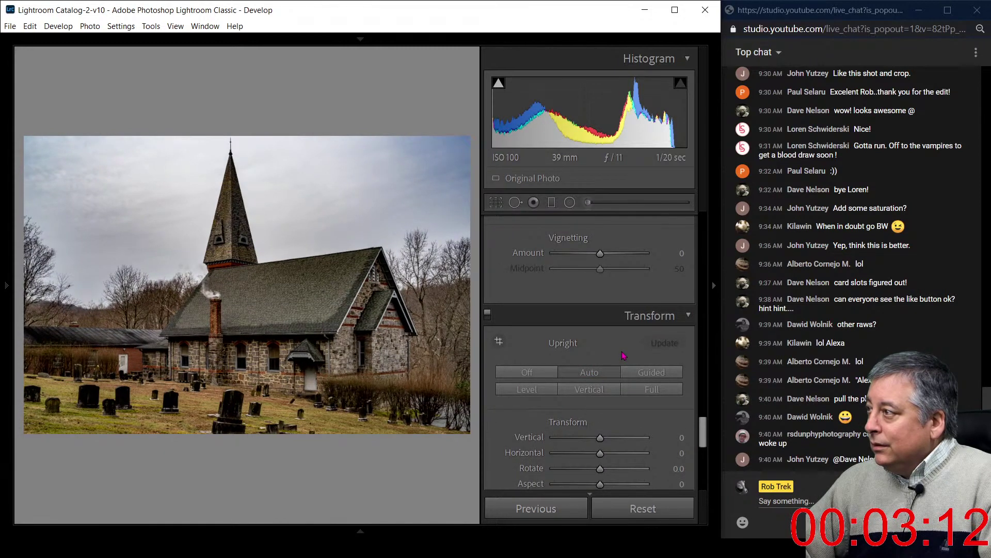
pyautogui.click(546, 374)
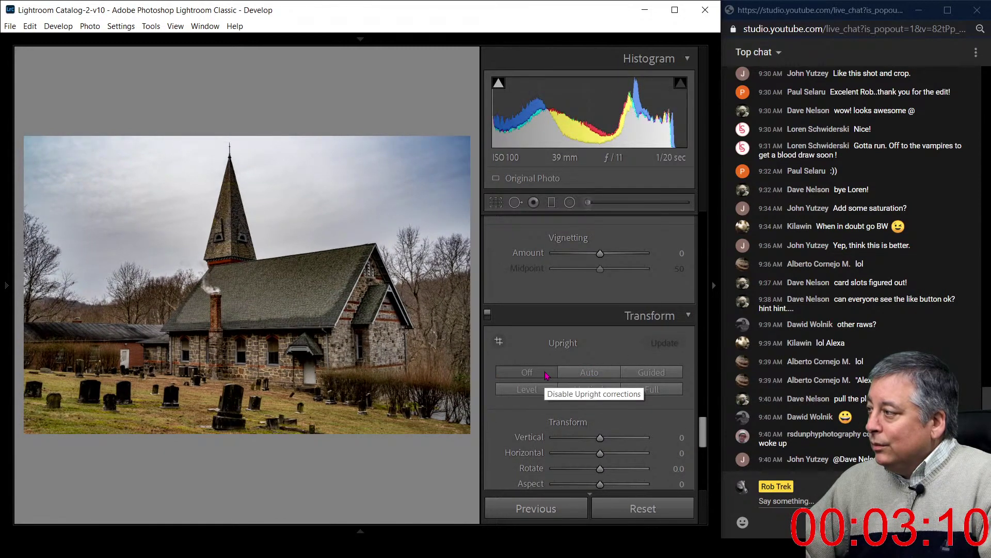
pyautogui.click(550, 392)
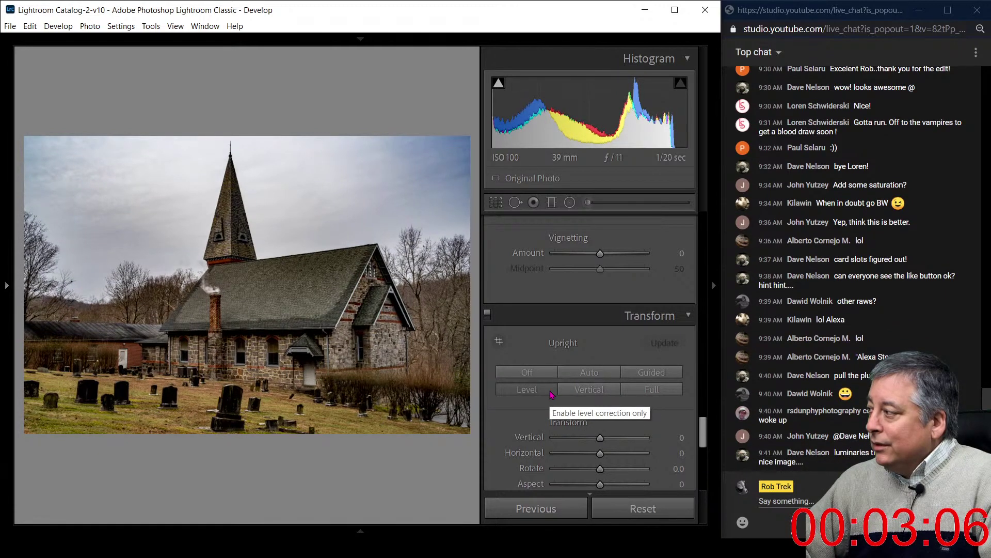
pyautogui.click(570, 394)
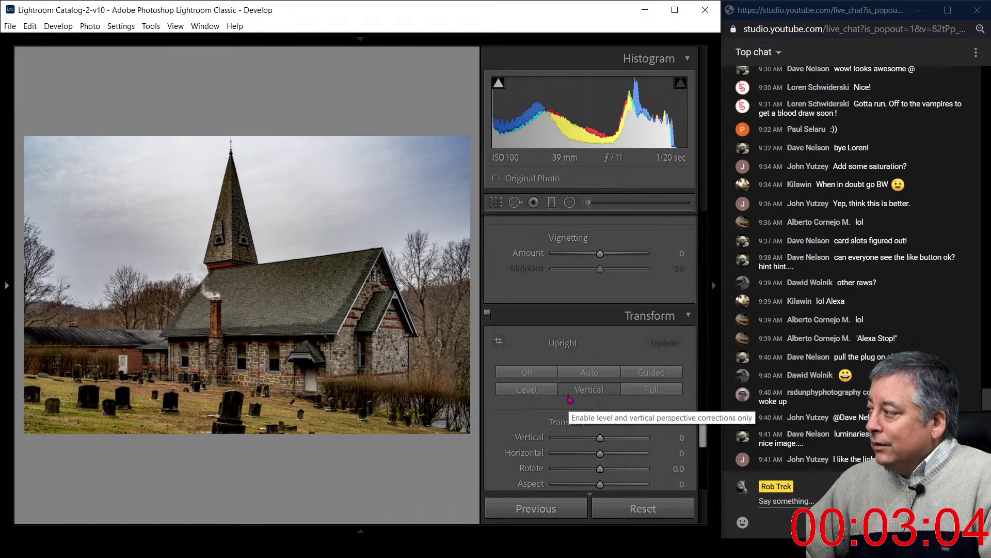
pyautogui.click(551, 394)
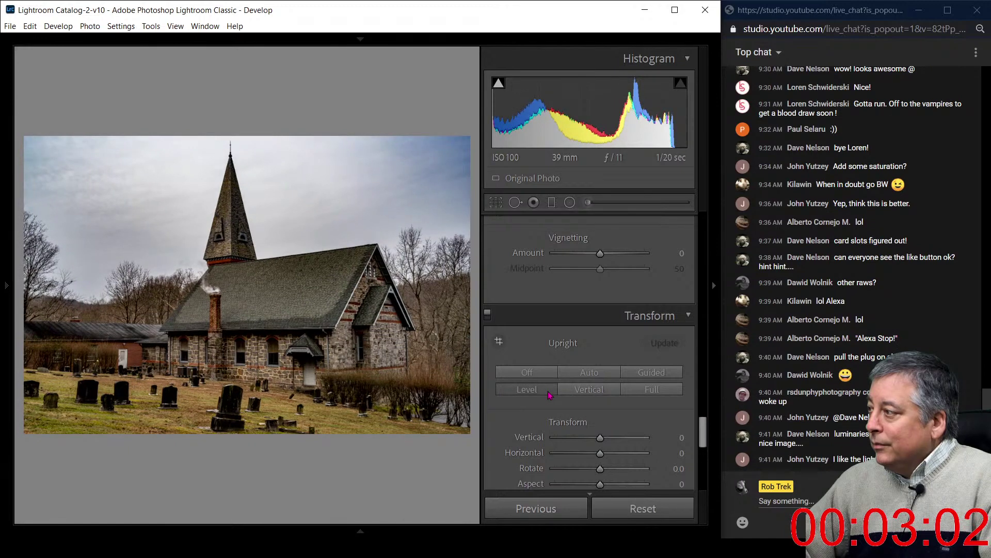
pyautogui.click(544, 378)
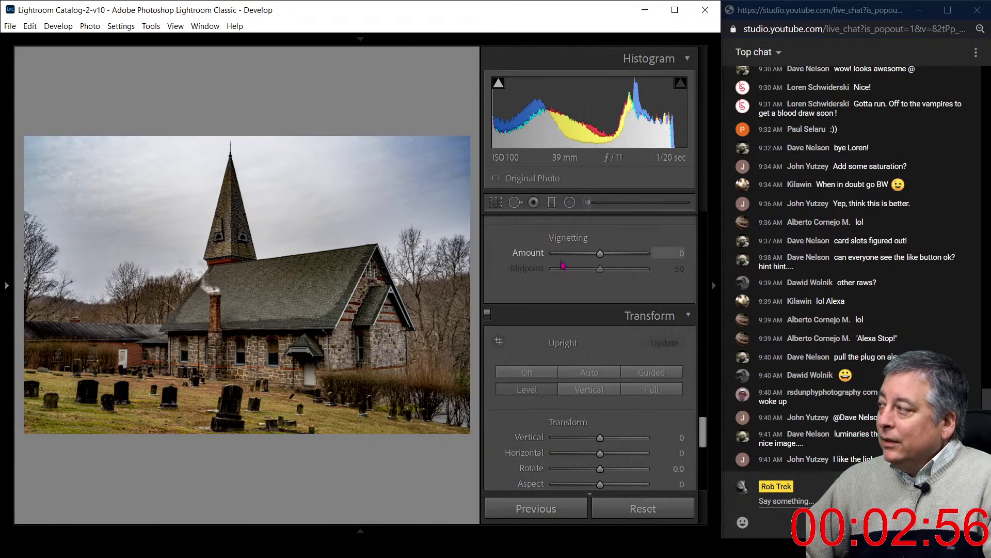
# - Set the church photo's Vibrance to -42 and Saturation to +42
pyautogui.moveTo(701, 428); pyautogui.dragTo(692, 232)
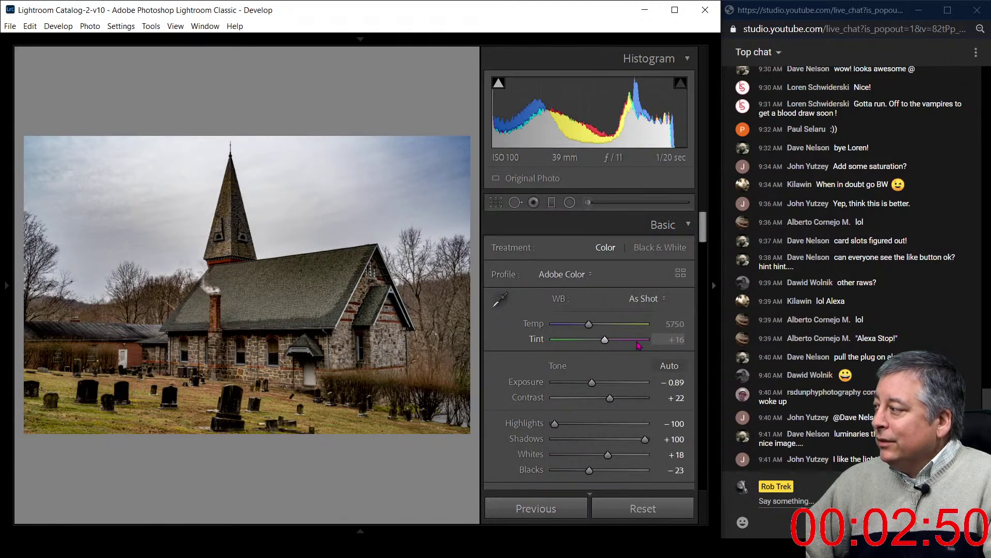
pyautogui.scroll(-4, 620, 336)
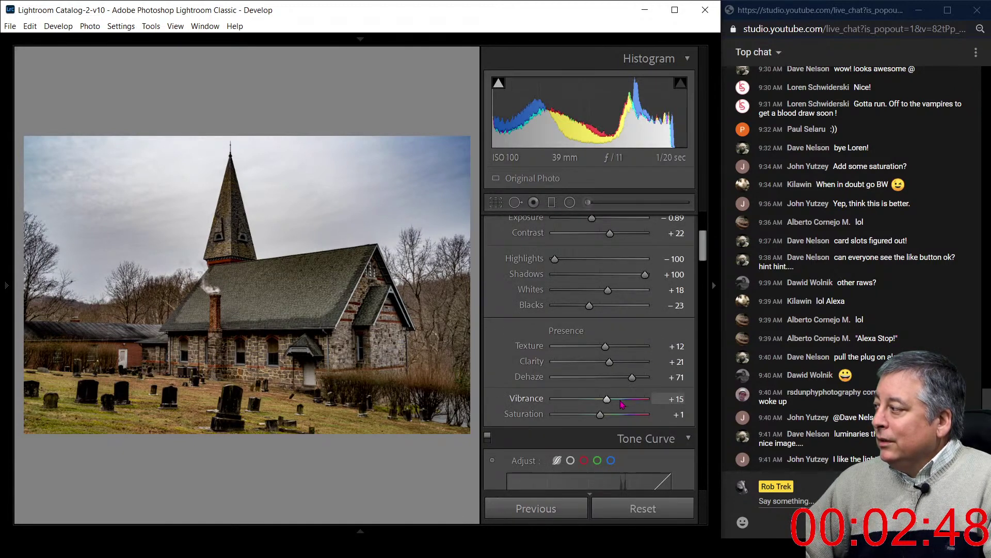
pyautogui.moveTo(610, 404); pyautogui.dragTo(582, 400)
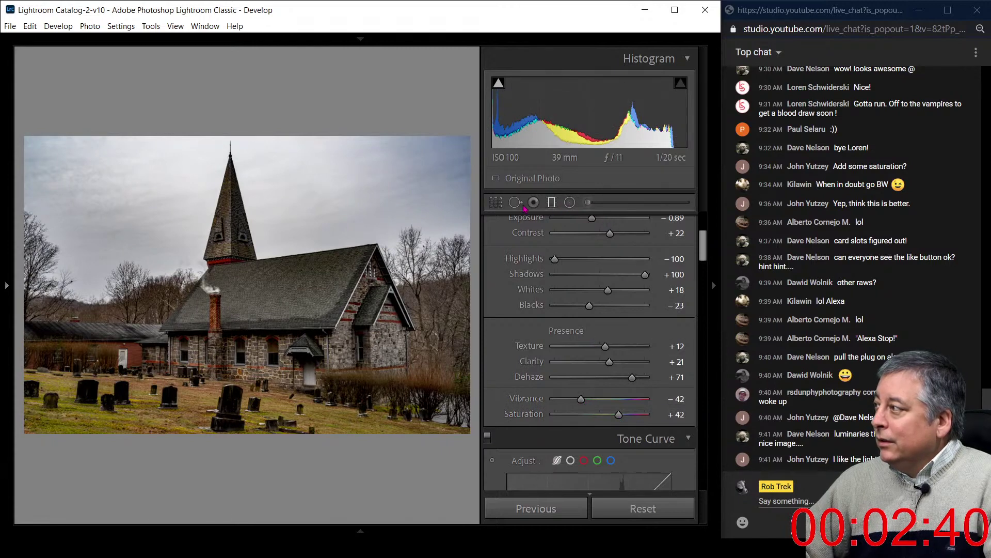
# - Add a graduated filter fading from the sky down across the church roof and reset all its effect settings
pyautogui.press('m')
pyautogui.moveTo(300, 214); pyautogui.dragTo(301, 320)
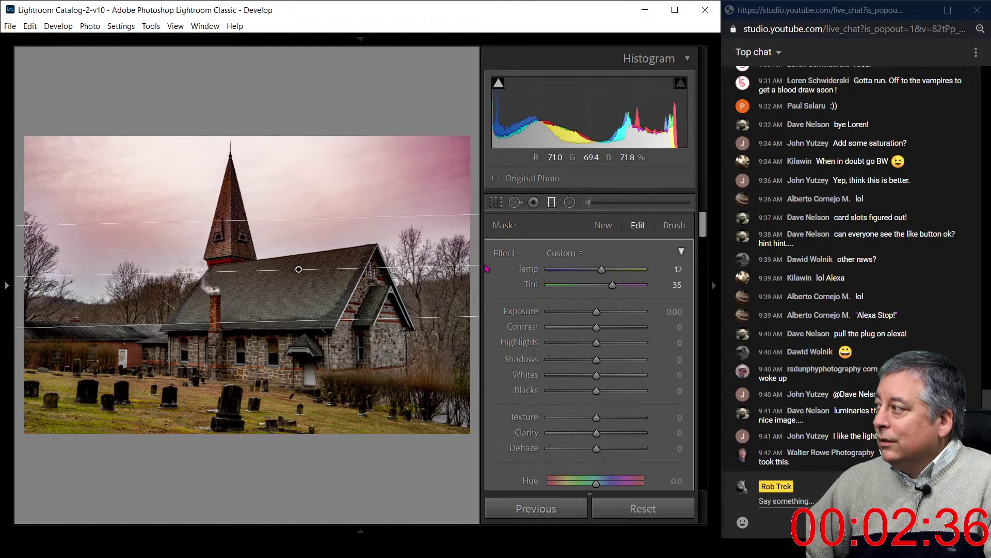
pyautogui.doubleClick(505, 253)
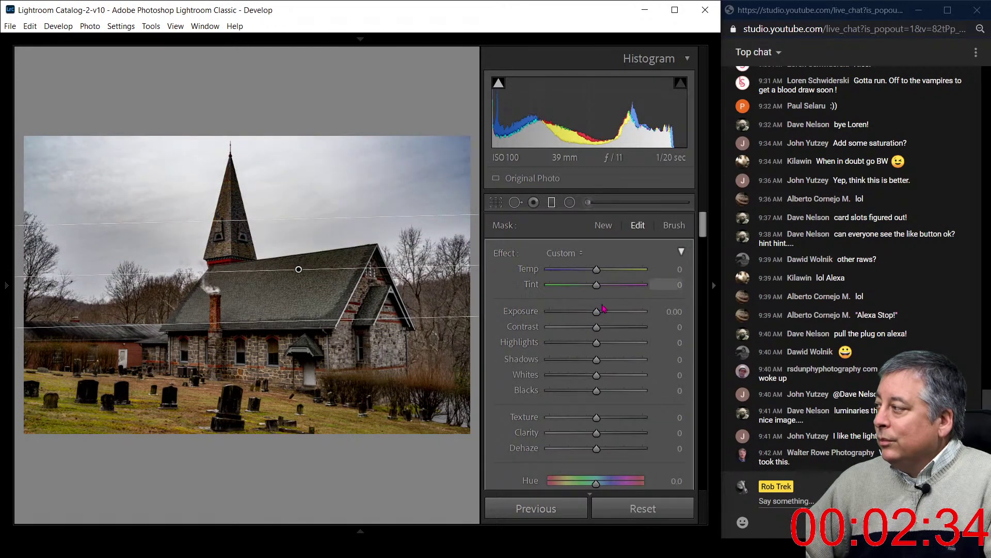
# - Limit the graduated filter with a Luminance range mask, show the mask, and set Smoothness to 67 and Range to 62/100
pyautogui.moveTo(704, 229); pyautogui.dragTo(704, 258)
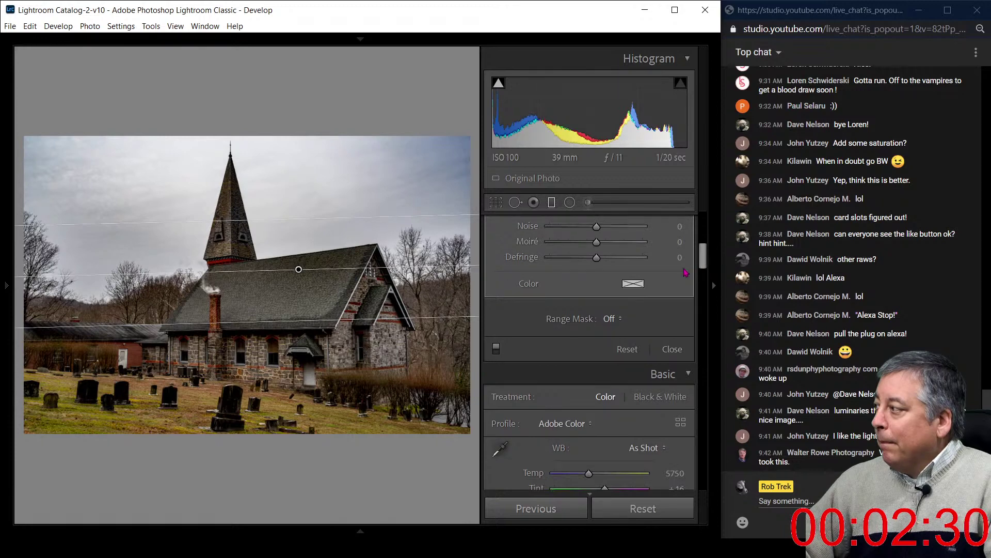
pyautogui.click(625, 318)
pyautogui.click(609, 357)
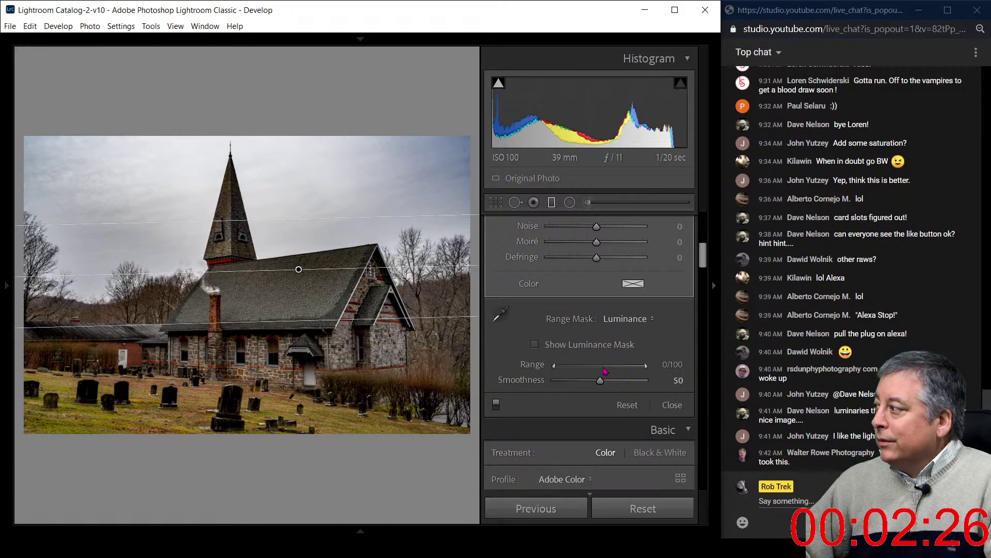
pyautogui.click(534, 344)
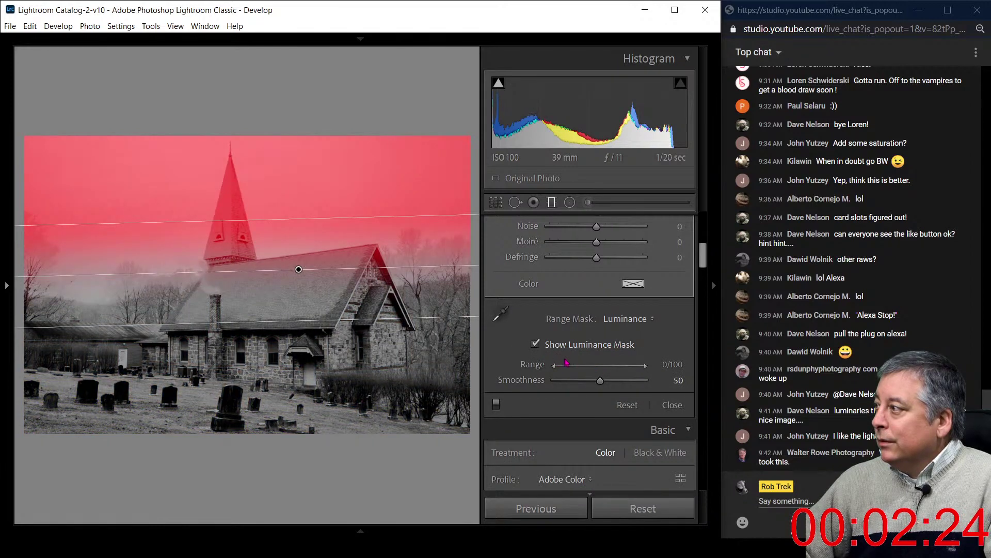
pyautogui.moveTo(595, 382)
pyautogui.mouseDown()
pyautogui.moveTo(572, 383)
pyautogui.moveTo(614, 384)
pyautogui.mouseUp()
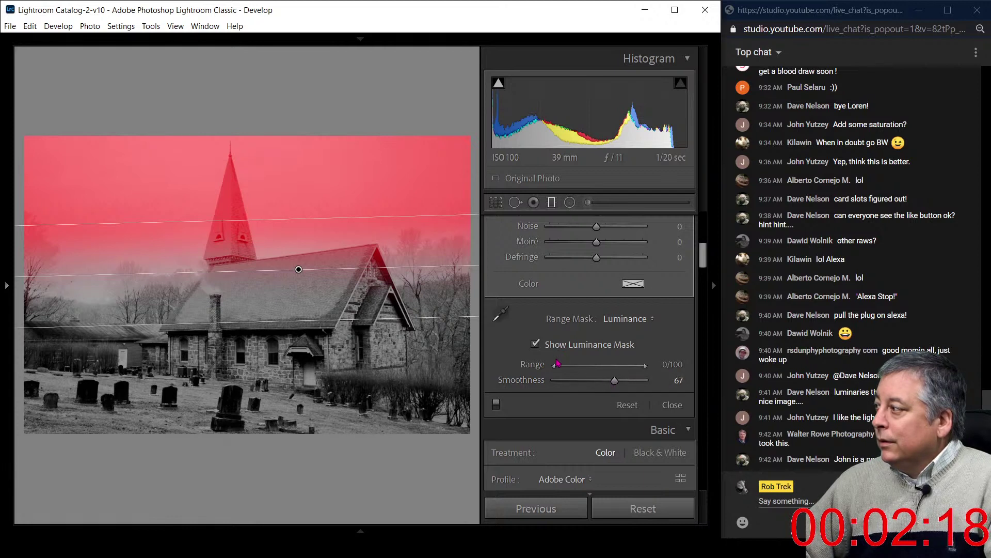
pyautogui.moveTo(555, 366); pyautogui.dragTo(591, 371)
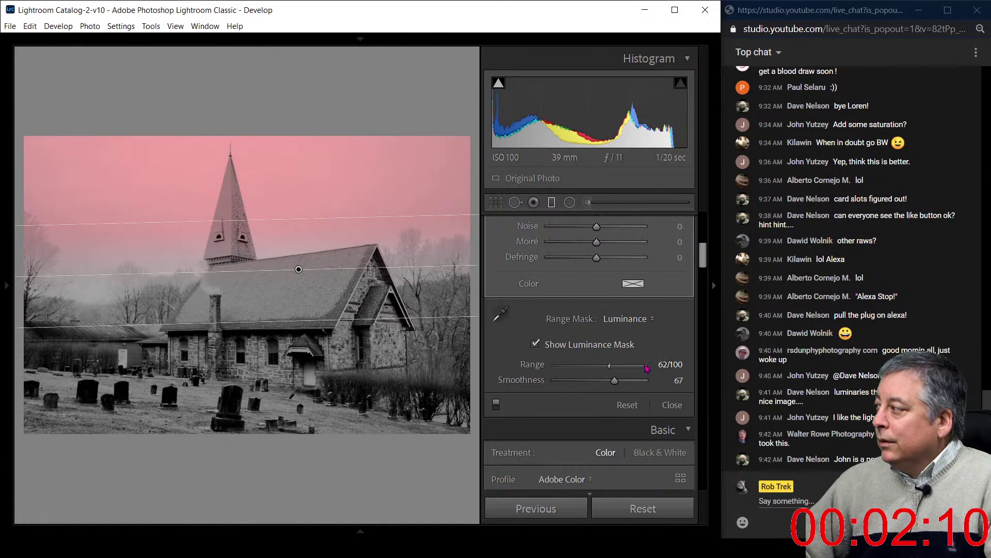
pyautogui.moveTo(631, 368); pyautogui.dragTo(630, 368)
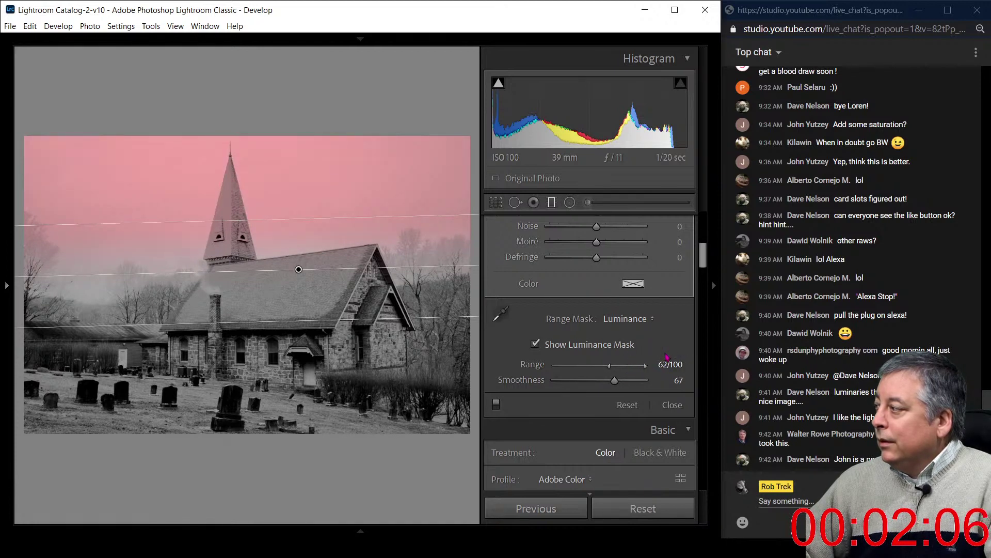
# - Turn off the luminance mask display of the graduated filter
pyautogui.scroll(-5, 706, 275)
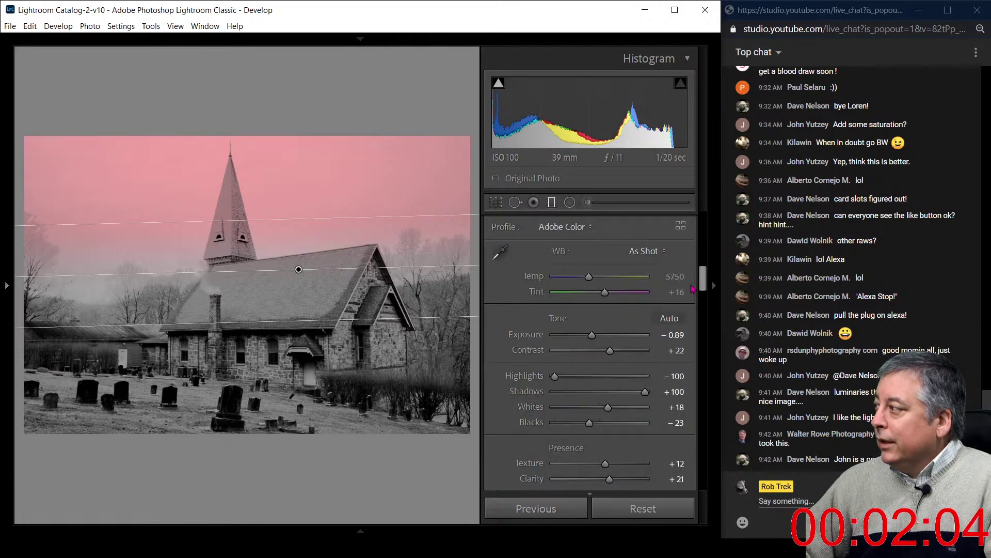
pyautogui.scroll(-5, 621, 378)
pyautogui.scroll(3, 606, 382)
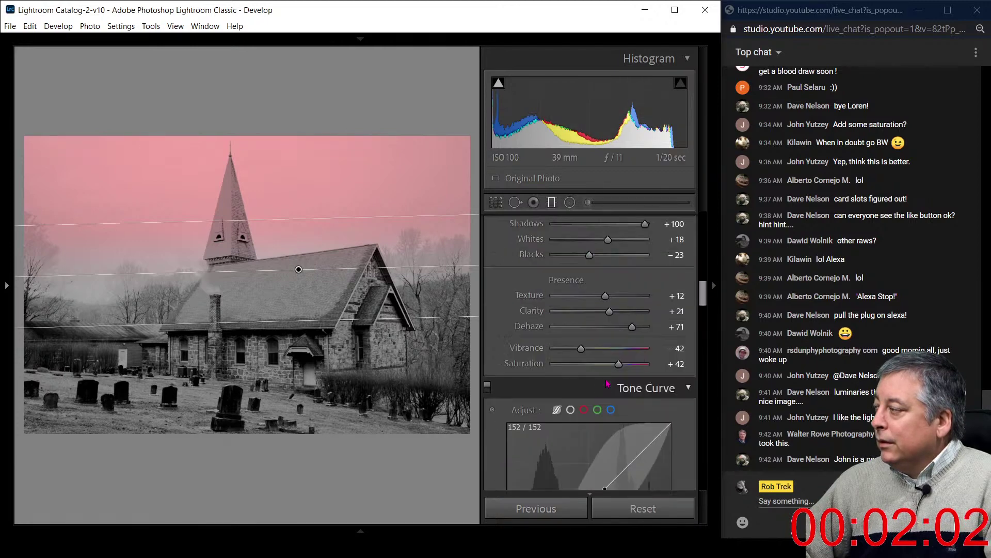
pyautogui.scroll(2, 606, 381)
pyautogui.scroll(-6, 699, 330)
pyautogui.scroll(-3, 699, 329)
pyautogui.scroll(3, 699, 333)
pyautogui.scroll(-5, 697, 346)
pyautogui.moveTo(696, 356); pyautogui.dragTo(705, 264)
pyautogui.click(544, 355)
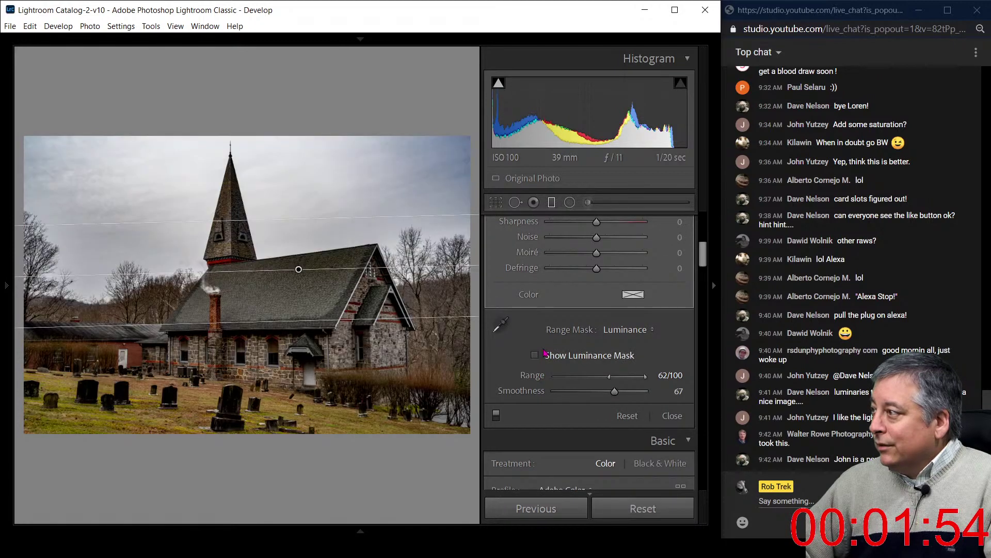
# - Set the sky filter's Exposure to -0.77, Highlights to -100, Temp to 6, and Tint to 8, and move it slightly lower
pyautogui.moveTo(705, 266); pyautogui.dragTo(703, 237)
pyautogui.moveTo(600, 316); pyautogui.dragTo(542, 347)
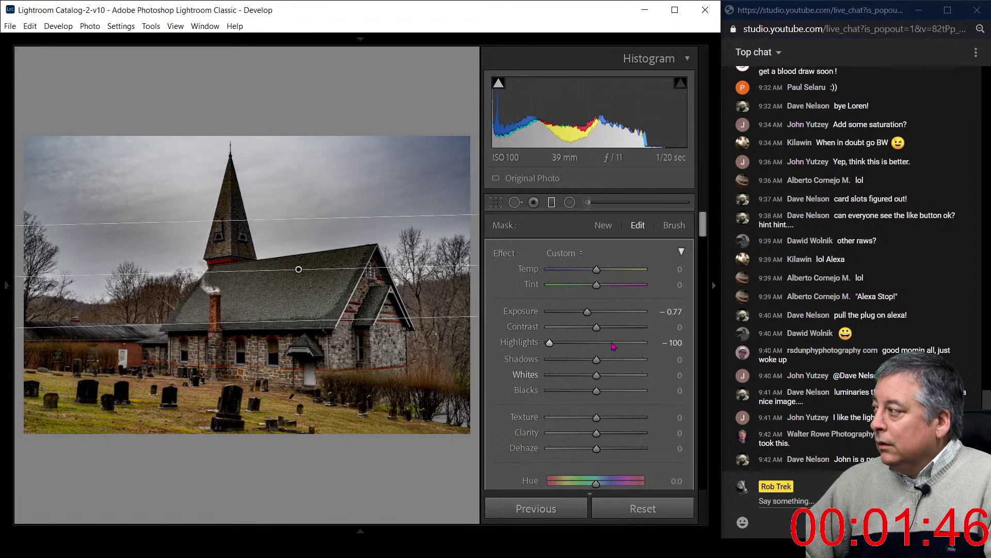
pyautogui.moveTo(597, 272); pyautogui.dragTo(602, 286)
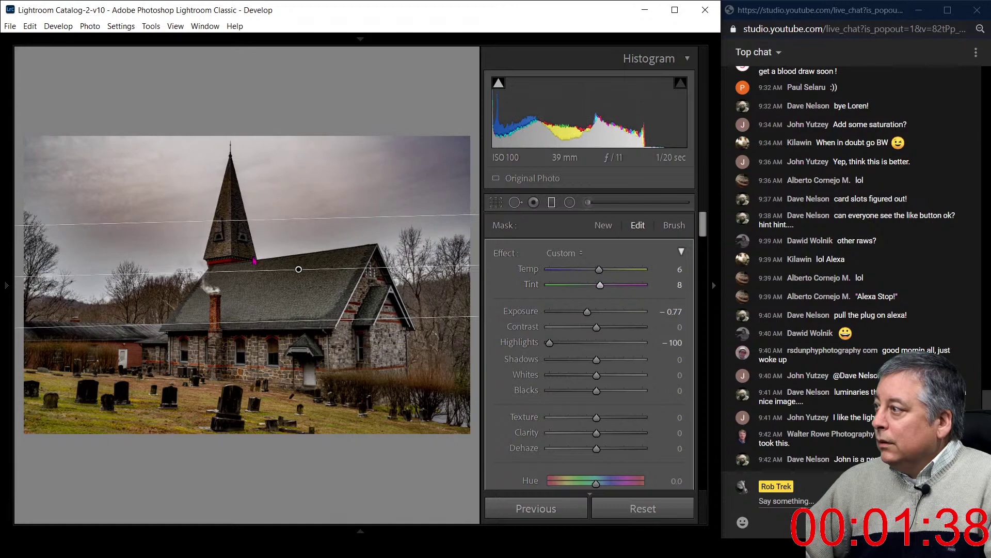
pyautogui.moveTo(300, 270)
pyautogui.mouseDown()
pyautogui.moveTo(296, 293)
pyautogui.moveTo(310, 263)
pyautogui.moveTo(298, 294)
pyautogui.moveTo(307, 270)
pyautogui.moveTo(303, 279)
pyautogui.mouseUp()
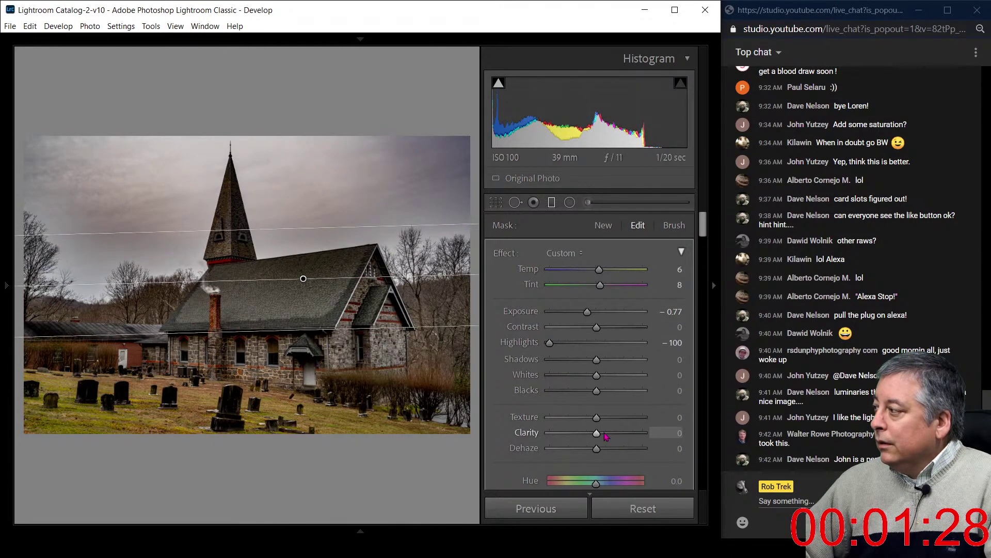
# - Set the sky filter's Texture to 8, Clarity to 29, Dehaze to 19, and Exposure to -0.11
pyautogui.moveTo(597, 449); pyautogui.dragTo(615, 437)
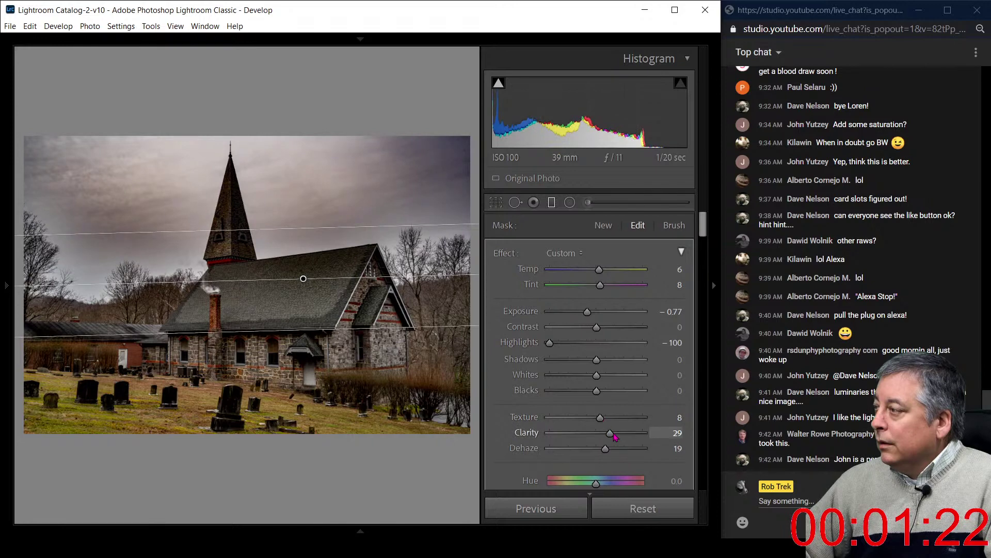
pyautogui.doubleClick(589, 316)
pyautogui.moveTo(597, 317); pyautogui.dragTo(595, 317)
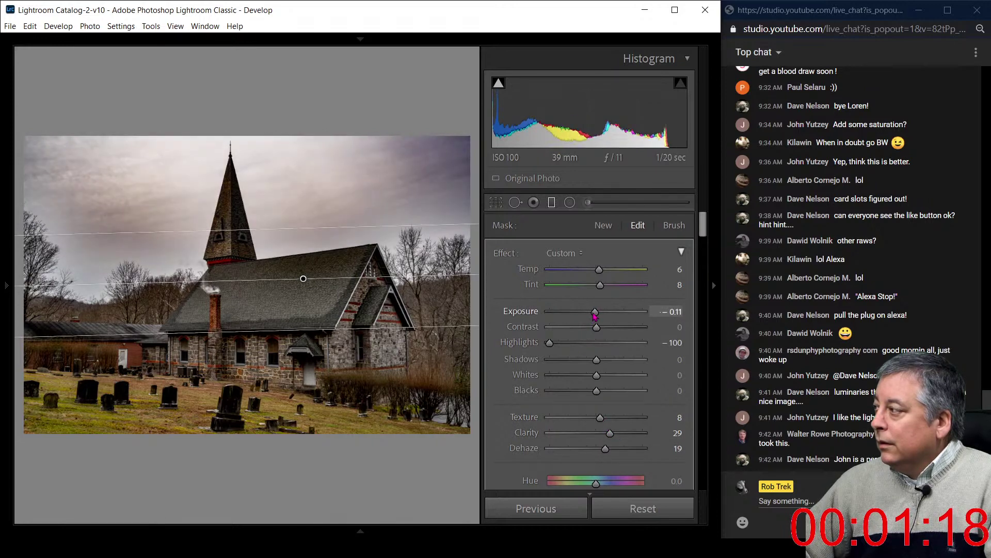
# - Set the photo's overall Exposure to -0.20 and the sky filter's Exposure to -0.73
pyautogui.click(552, 206)
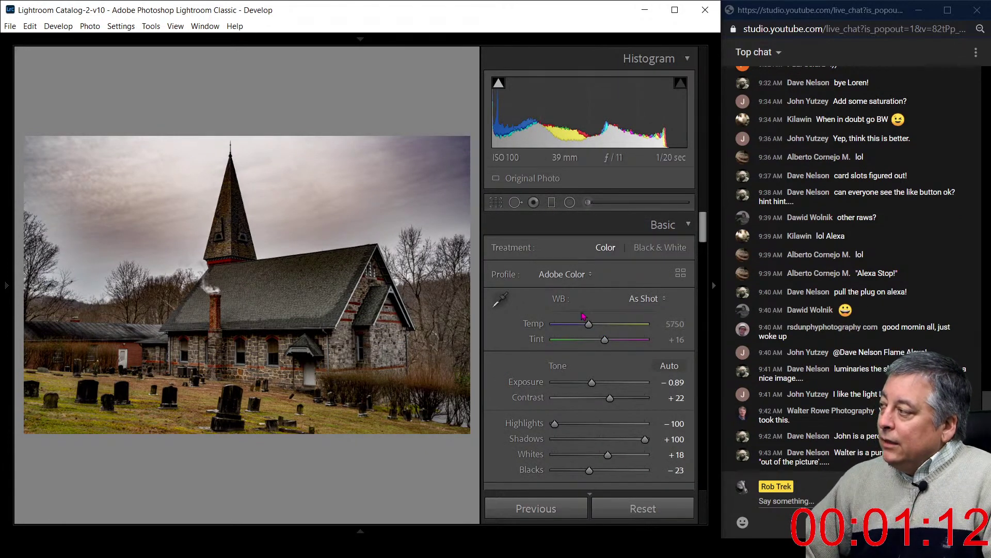
pyautogui.moveTo(591, 382); pyautogui.dragTo(599, 387)
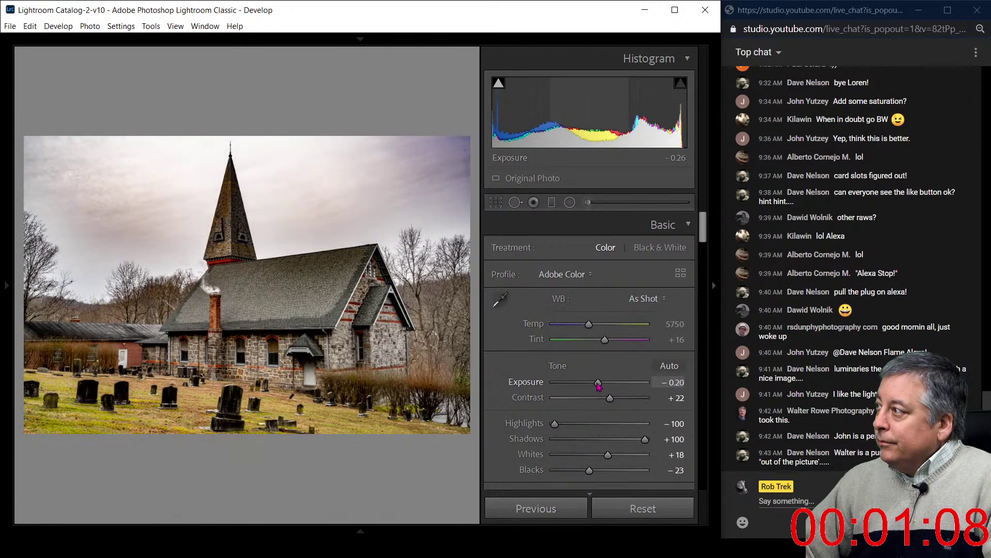
pyautogui.click(551, 203)
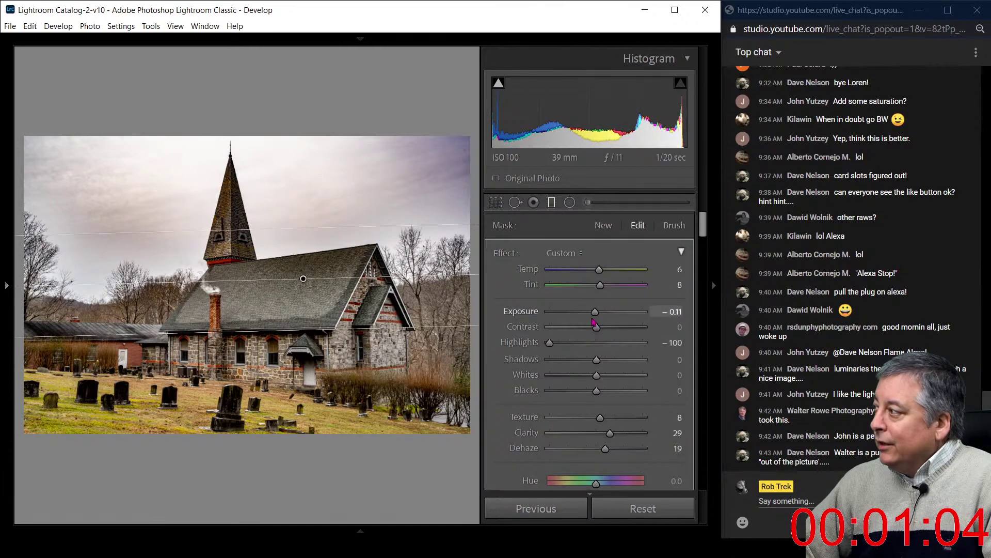
pyautogui.moveTo(595, 316); pyautogui.dragTo(591, 318)
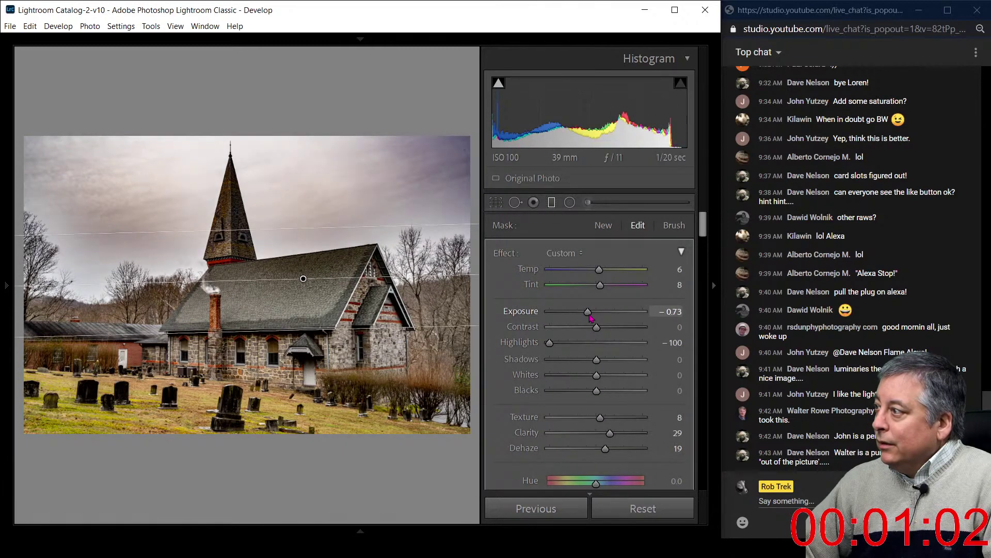
# - Cool the sky filter's Temp to -13 and set the photo's overall white balance Temp to 6171
pyautogui.moveTo(599, 269); pyautogui.dragTo(594, 275)
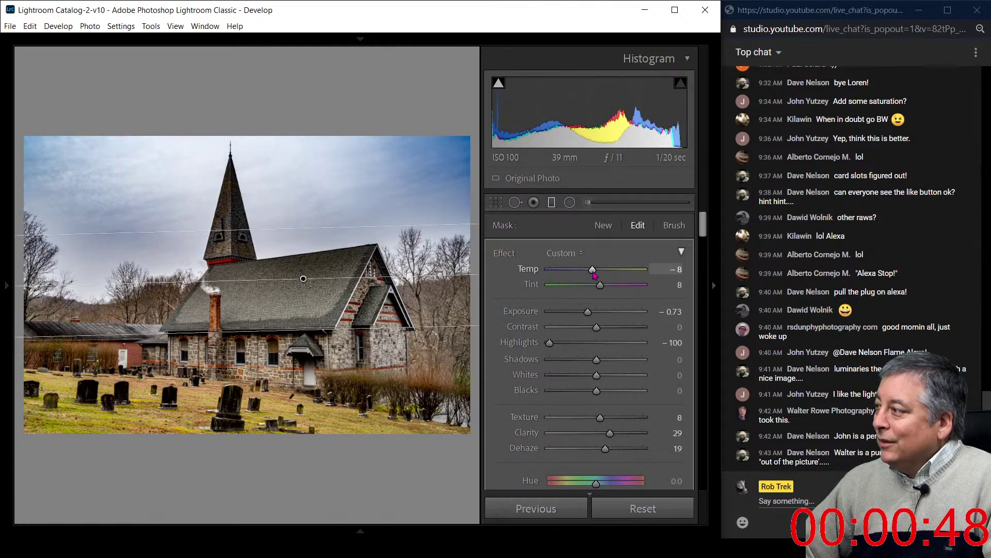
pyautogui.moveTo(594, 272); pyautogui.dragTo(591, 272)
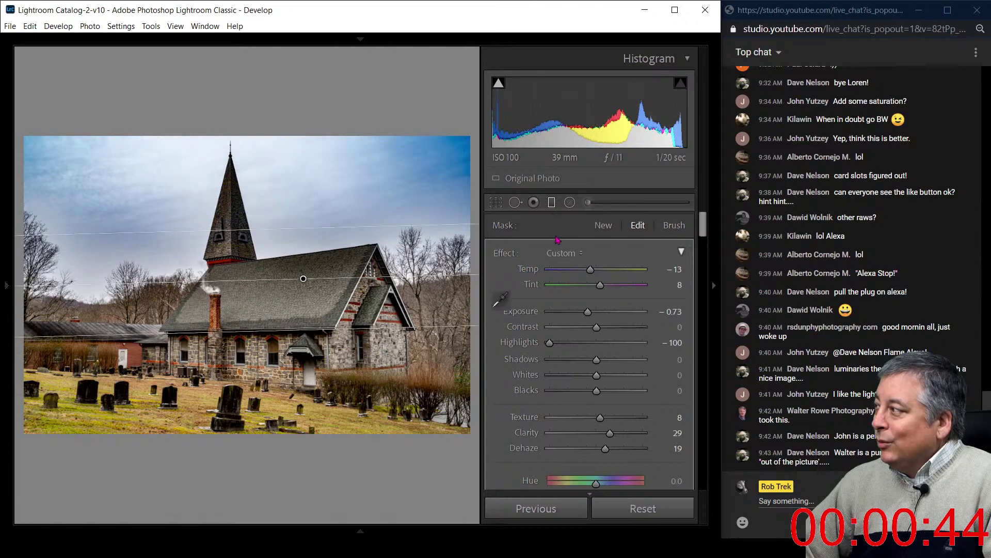
pyautogui.click(552, 202)
pyautogui.moveTo(592, 327)
pyautogui.mouseDown()
pyautogui.moveTo(604, 325)
pyautogui.moveTo(593, 325)
pyautogui.mouseUp()
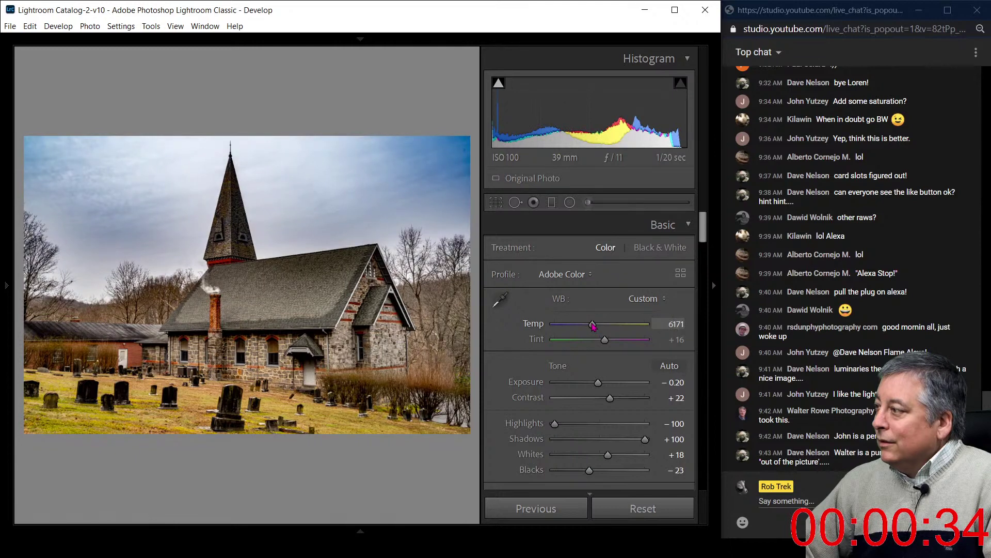
# - Sharpen the church photo with an Amount of 31 and Masking of 52
pyautogui.moveTo(705, 232); pyautogui.dragTo(704, 249)
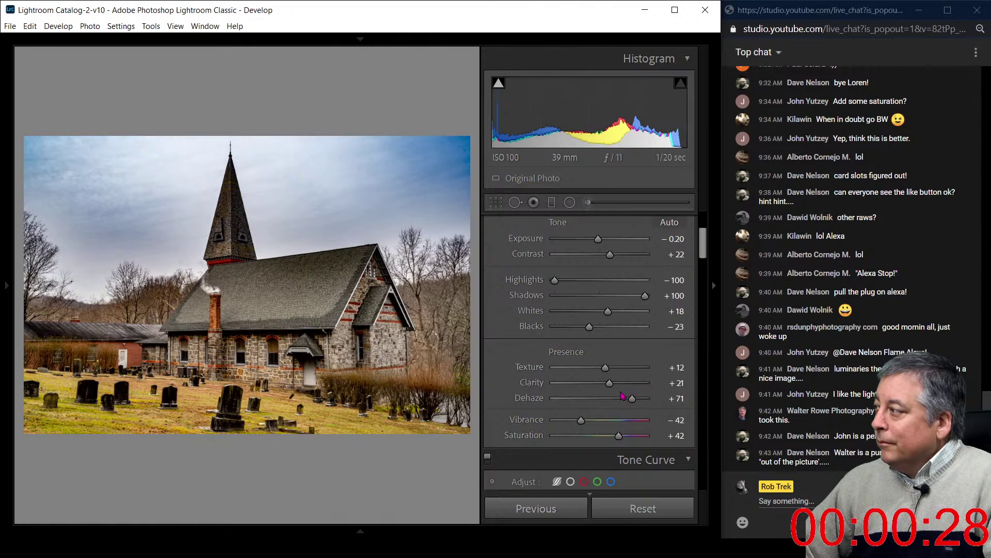
pyautogui.scroll(-10, 645, 398)
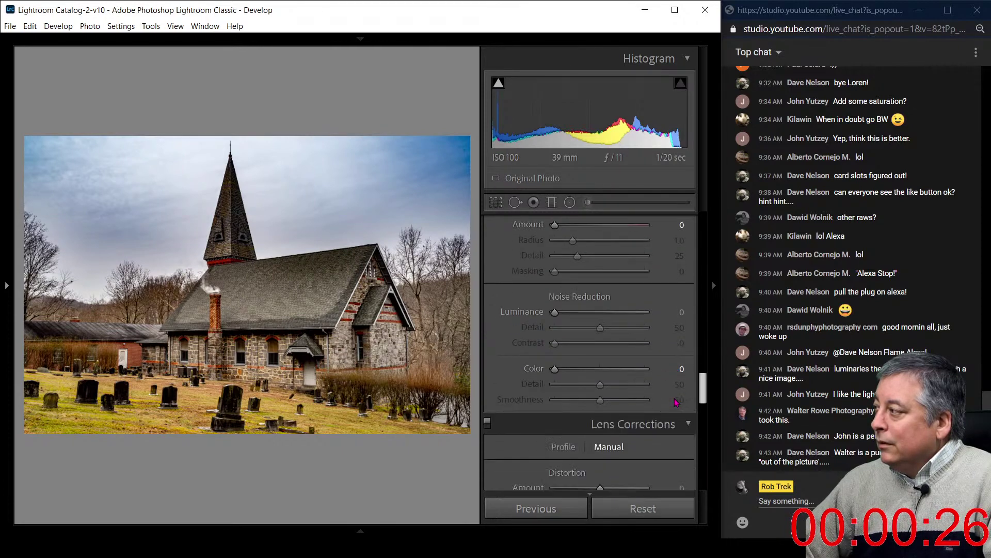
pyautogui.scroll(4, 676, 398)
pyautogui.scroll(-2, 676, 390)
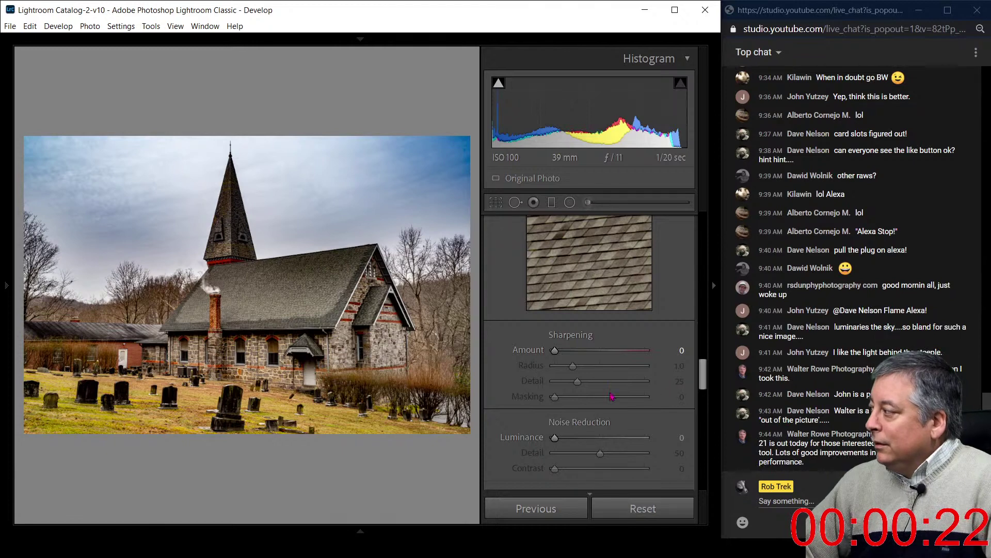
pyautogui.moveTo(557, 352); pyautogui.dragTo(575, 352)
pyautogui.moveTo(554, 397); pyautogui.dragTo(602, 404)
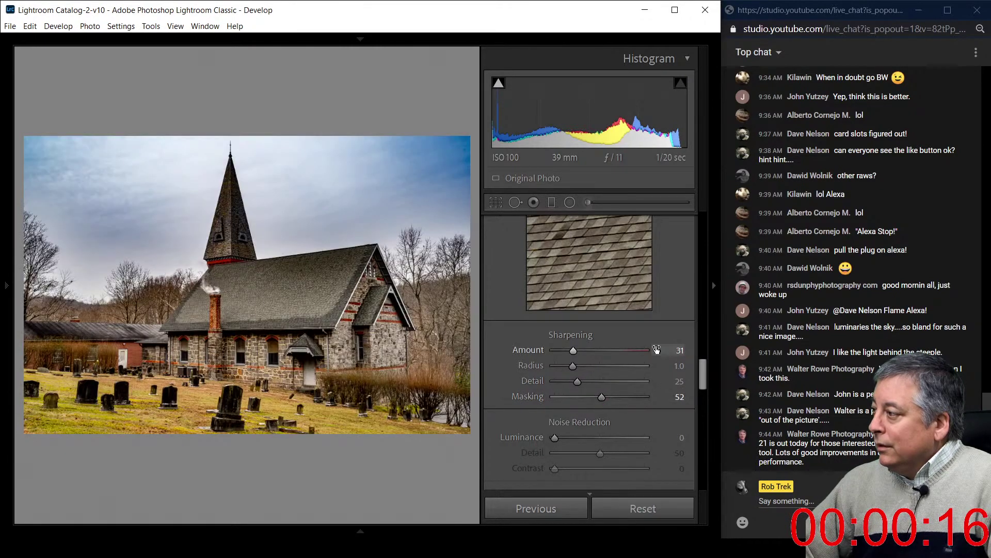
pyautogui.moveTo(705, 381); pyautogui.dragTo(710, 227)
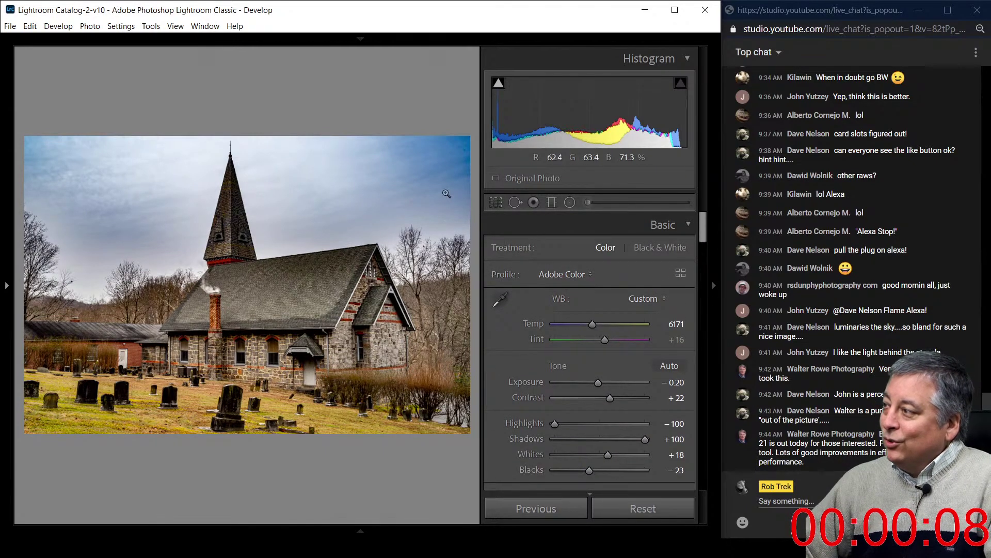
# - Hide the side panels to enlarge the church photo and convert it to black and white
pyautogui.click(464, 171)
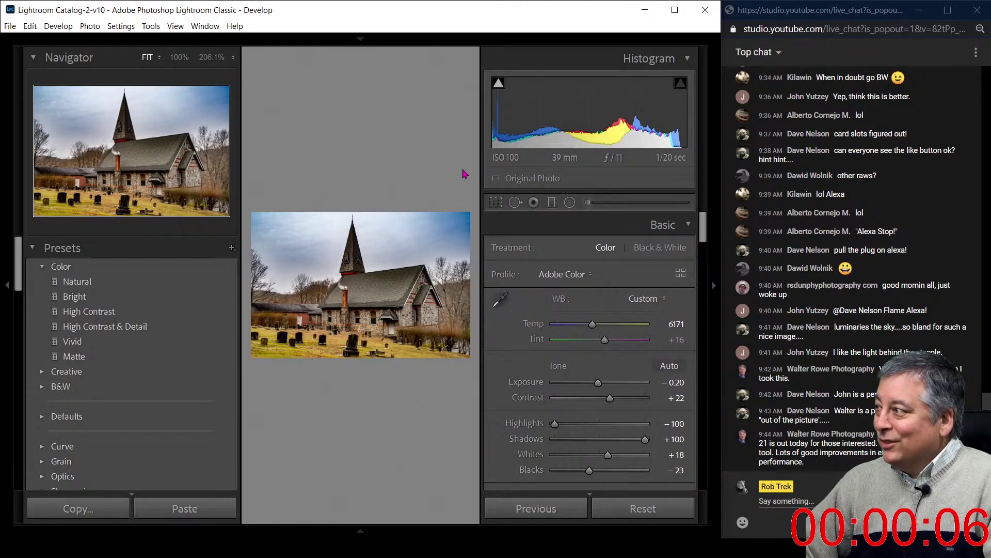
pyautogui.press('Tab')
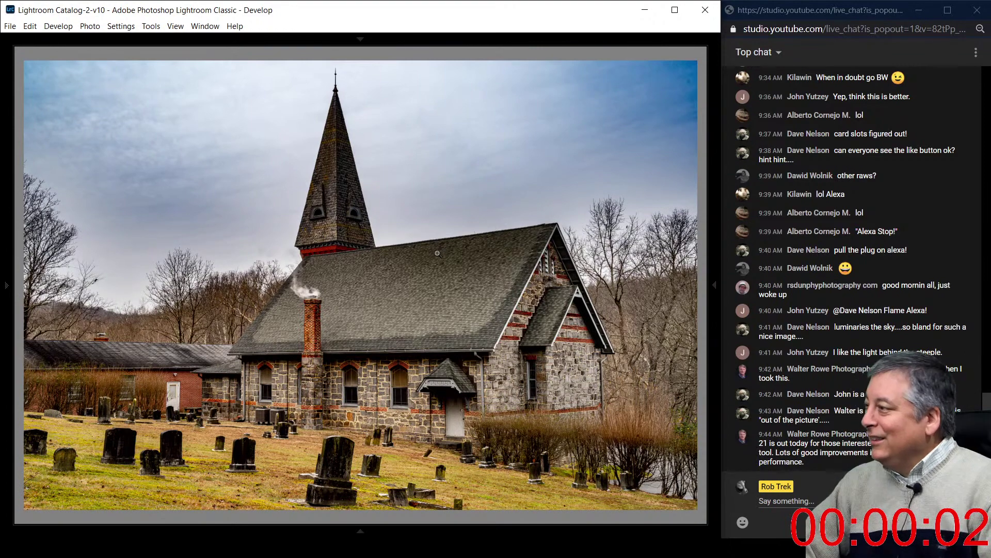
pyautogui.hotkey('ctrl', 'z')
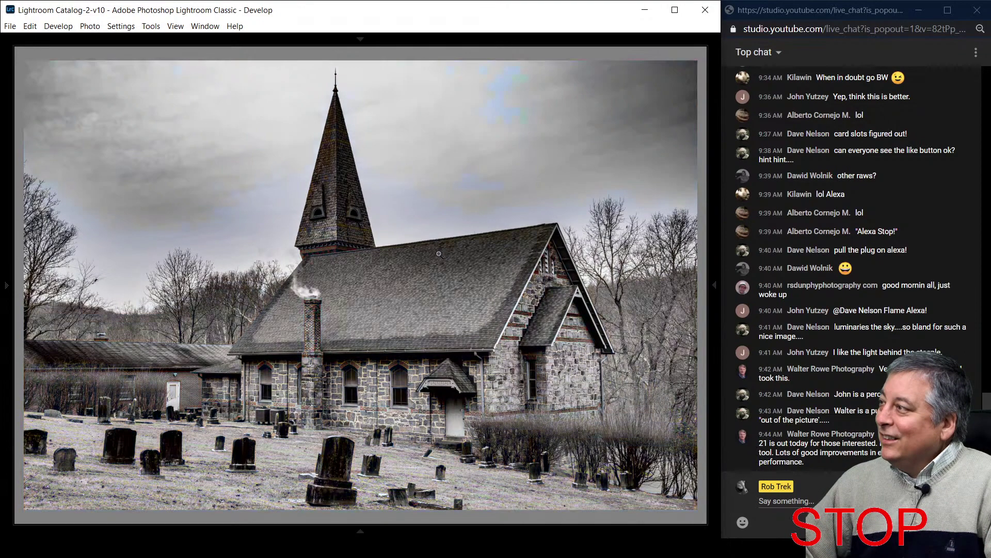
pyautogui.press('g')
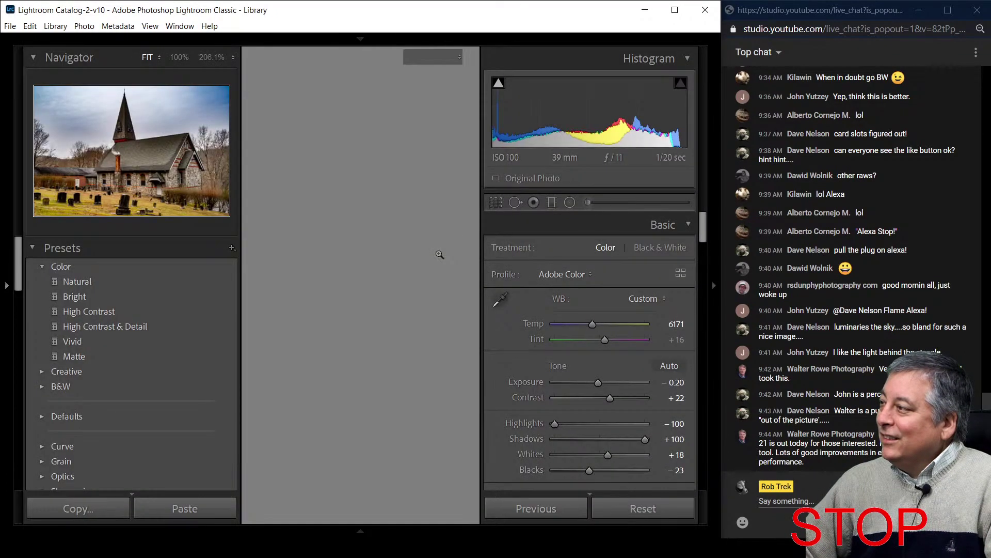
pyautogui.press('d')
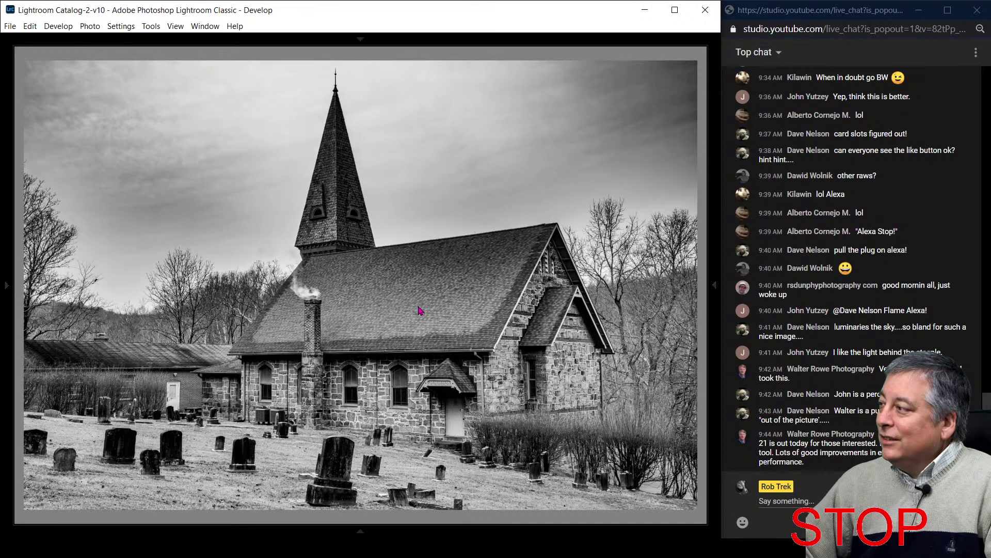
pyautogui.press('g')
pyautogui.press('d')
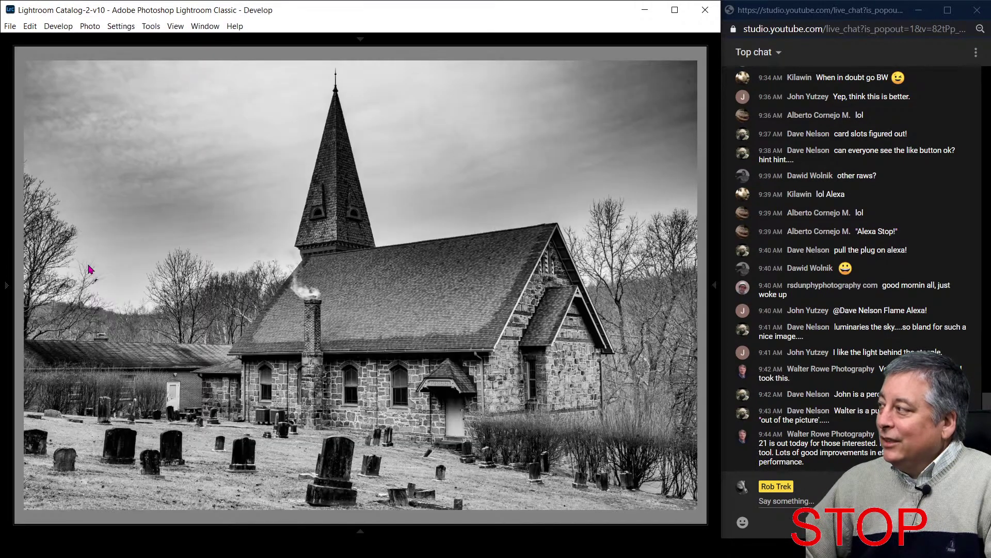
# - Create a virtual copy of the black-and-white church photo and show it in the Library grid
pyautogui.rightClick(103, 205)
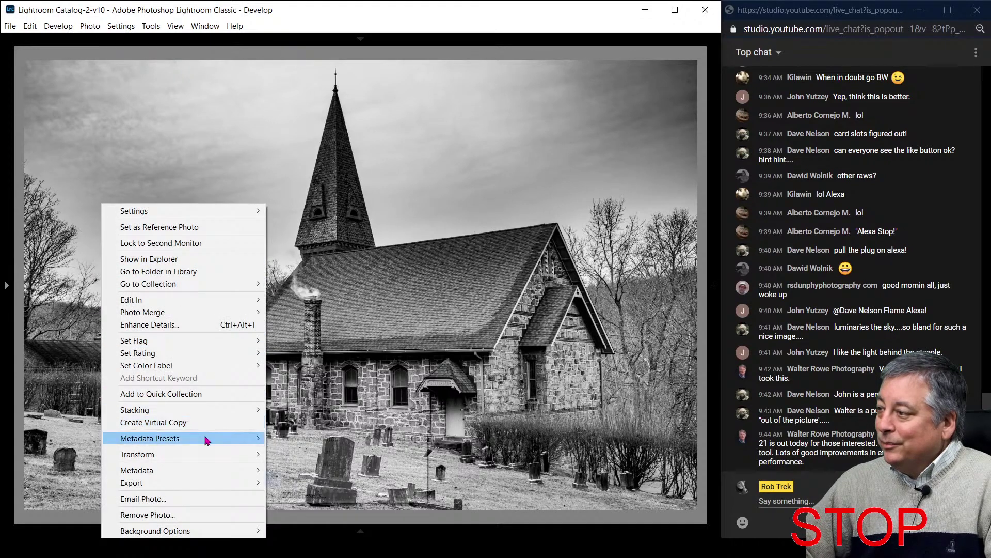
pyautogui.moveTo(213, 482)
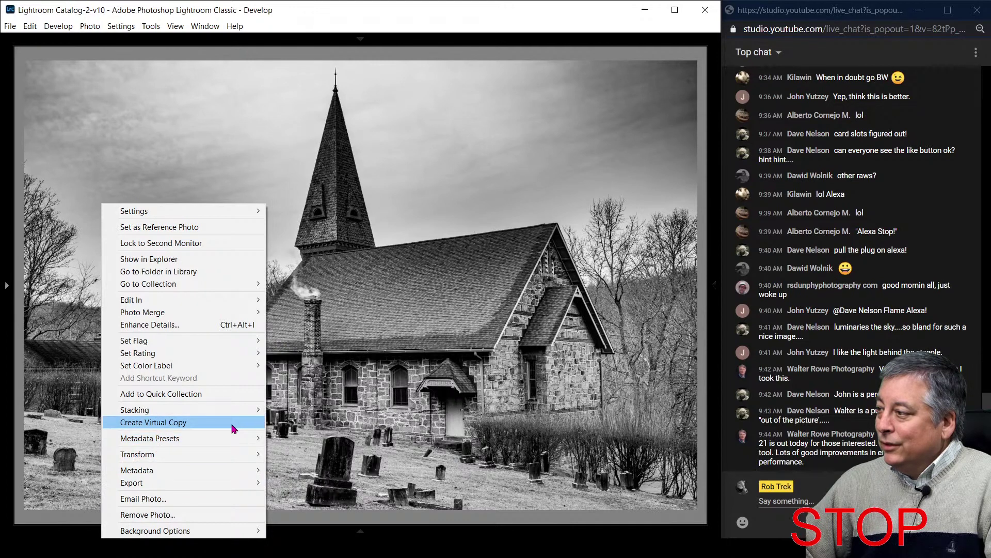
pyautogui.click(233, 423)
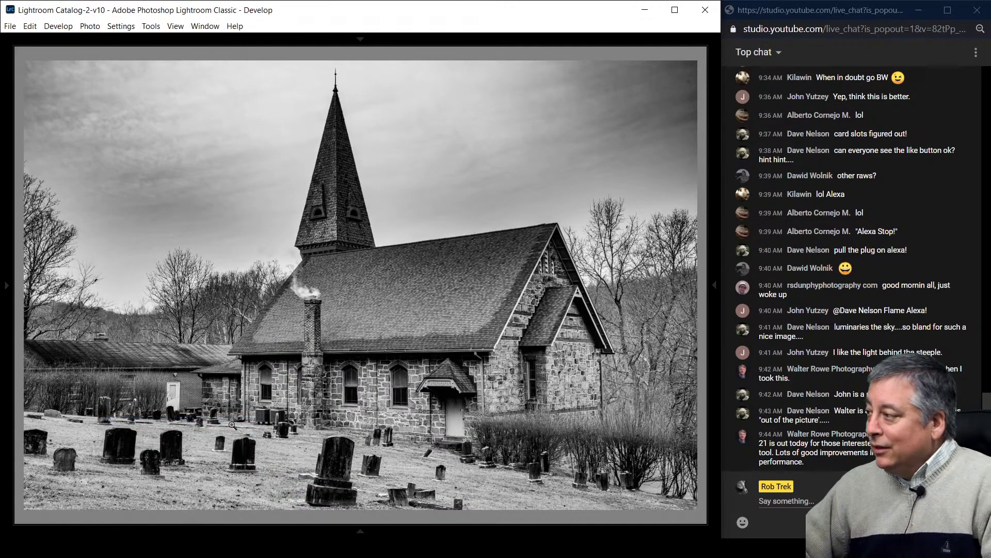
pyautogui.press('g')
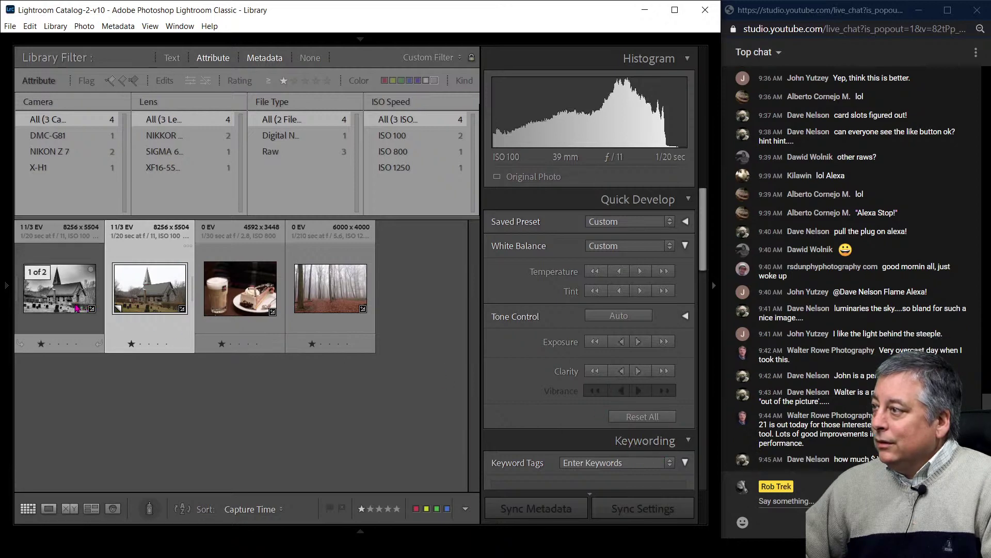
pyautogui.click(76, 309)
pyautogui.press('c')
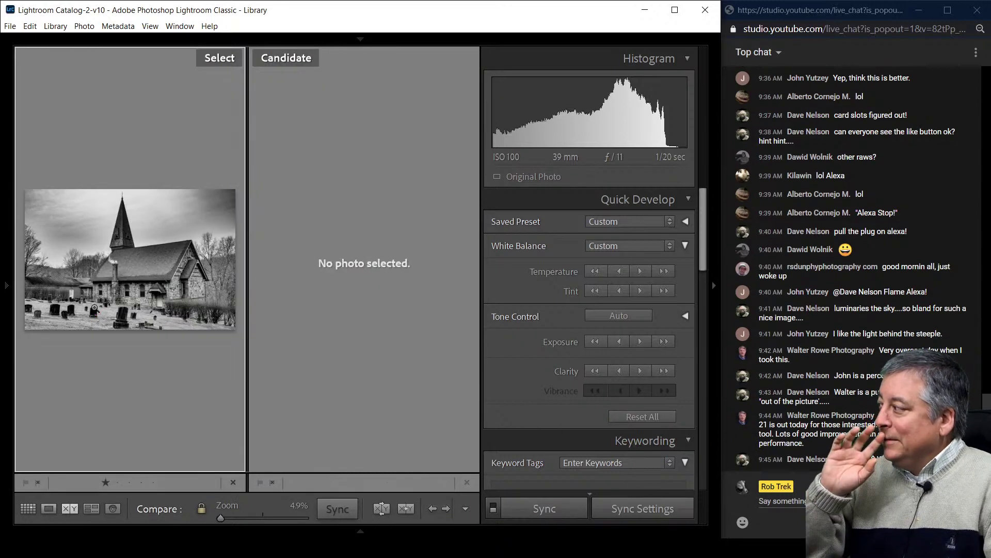
pyautogui.press('e')
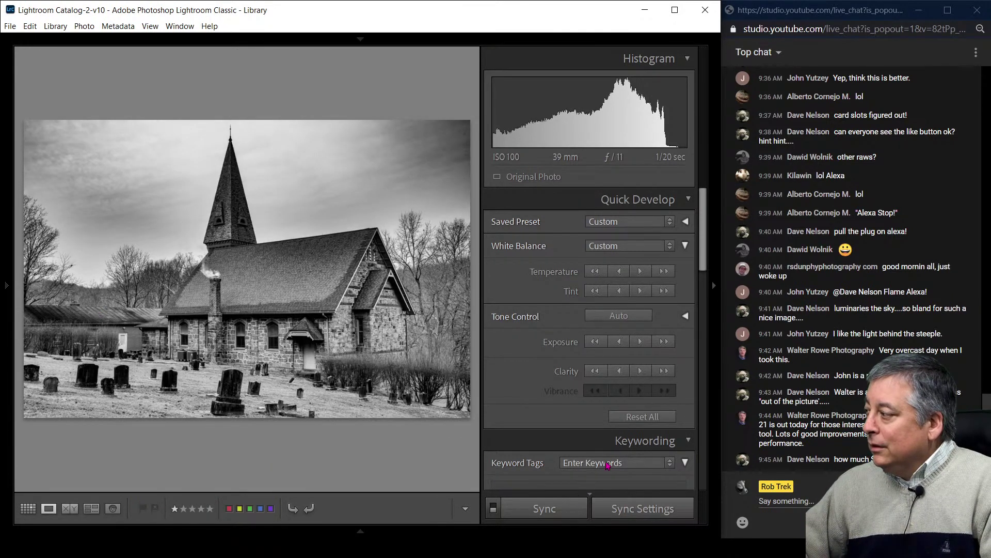
pyautogui.press('g')
# - Reset all develop settings of the church photo's virtual copy and compare it side by side with the black-and-white edit, hiding the side panels
pyautogui.click(621, 418)
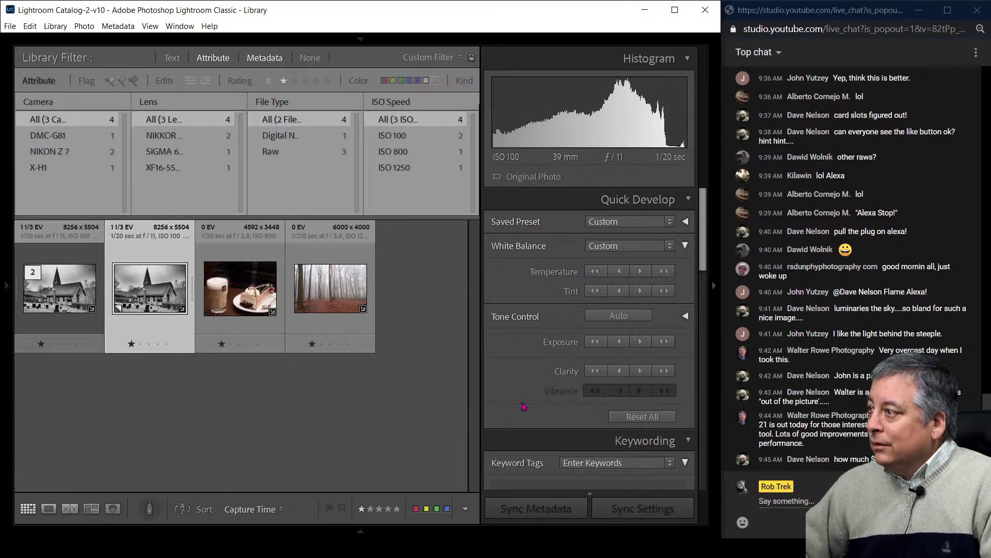
pyautogui.click(648, 420)
pyautogui.keyDown('ctrl'); pyautogui.click(90, 288); pyautogui.keyUp('ctrl')
pyautogui.press('c')
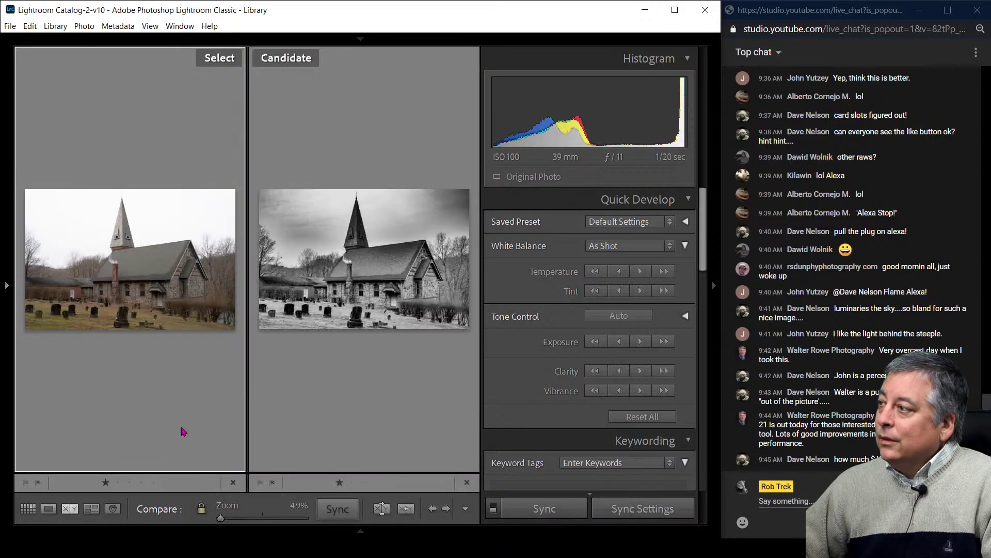
pyautogui.press('Tab')
pyautogui.press('Tab')
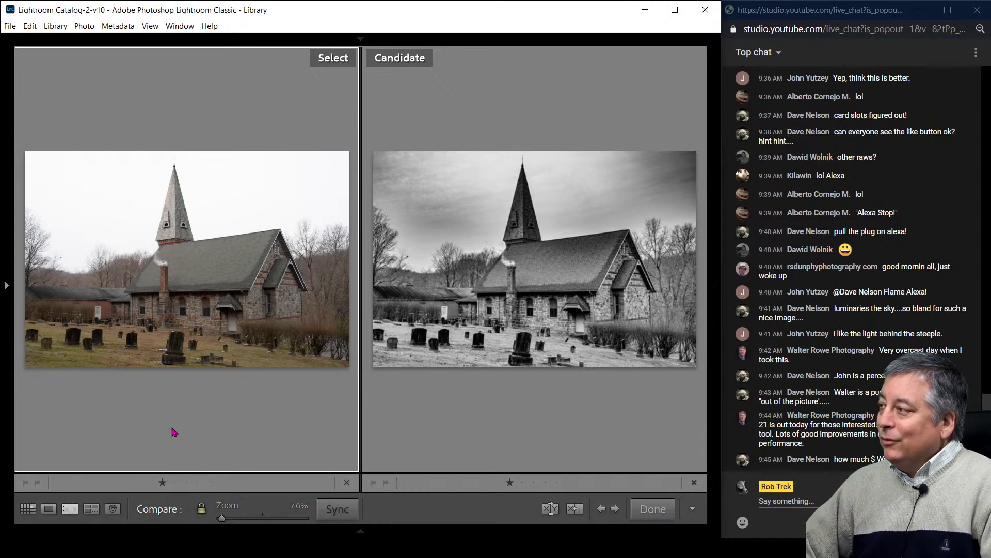
# - Compare the two church photos again with the black-and-white edit as Select and the unedited color copy as Candidate, without the side panels
pyautogui.press('v')
pyautogui.press('Tab')
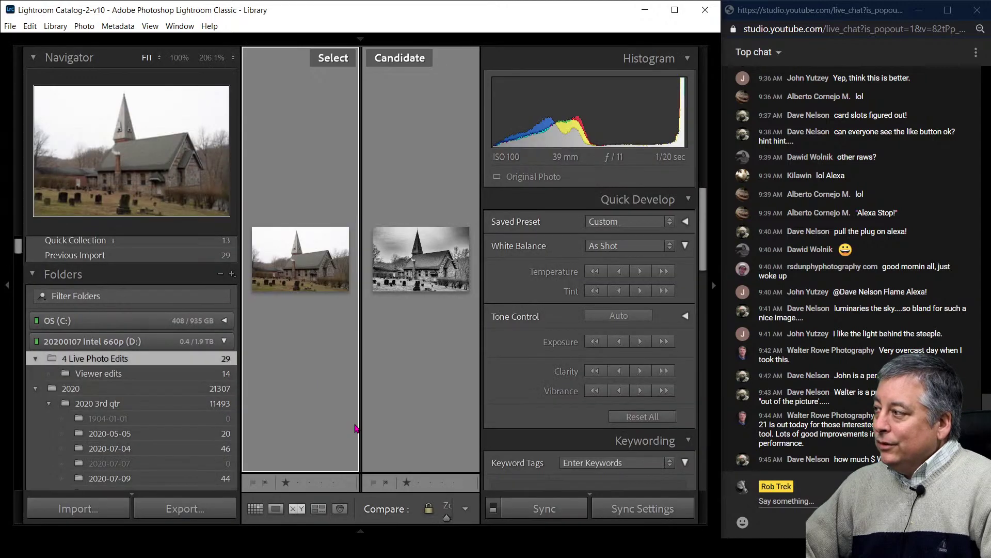
pyautogui.click(404, 398)
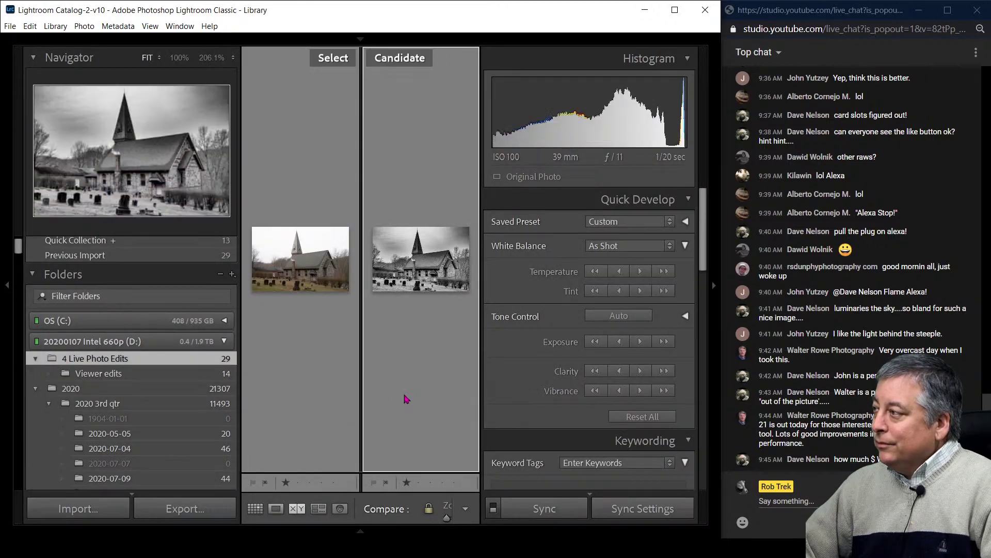
pyautogui.press('g')
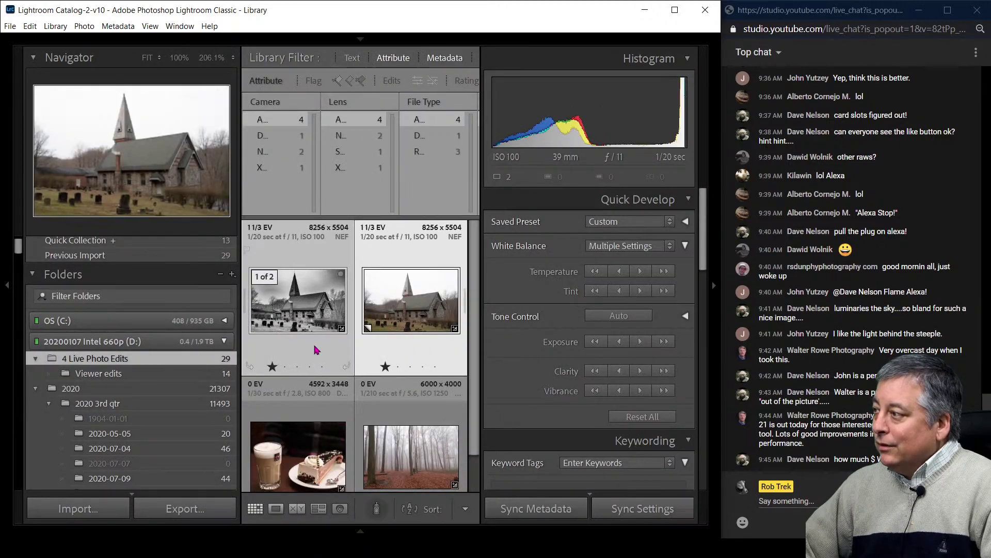
pyautogui.click(314, 346)
pyautogui.keyDown('ctrl'); pyautogui.click(389, 350); pyautogui.keyUp('ctrl')
pyautogui.press('c')
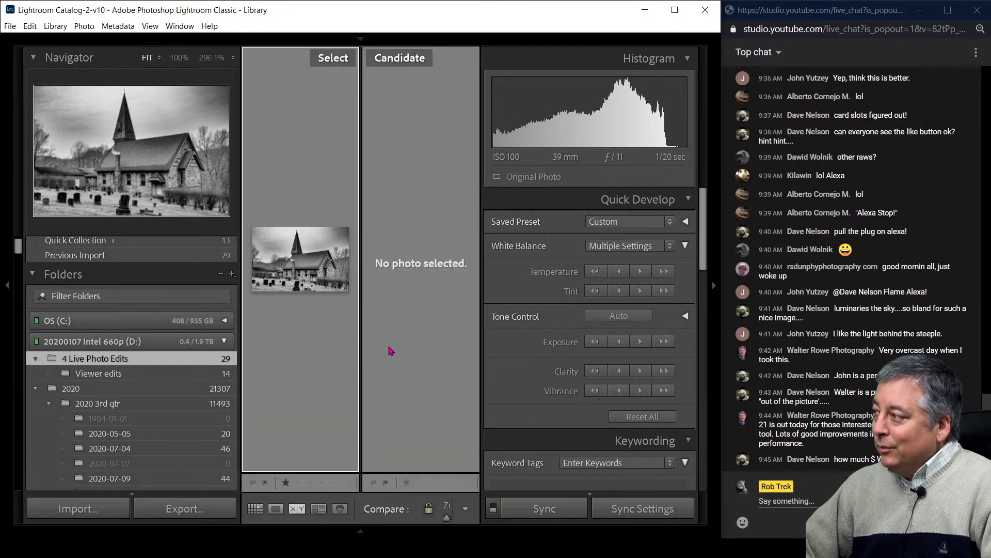
pyautogui.press('Tab')
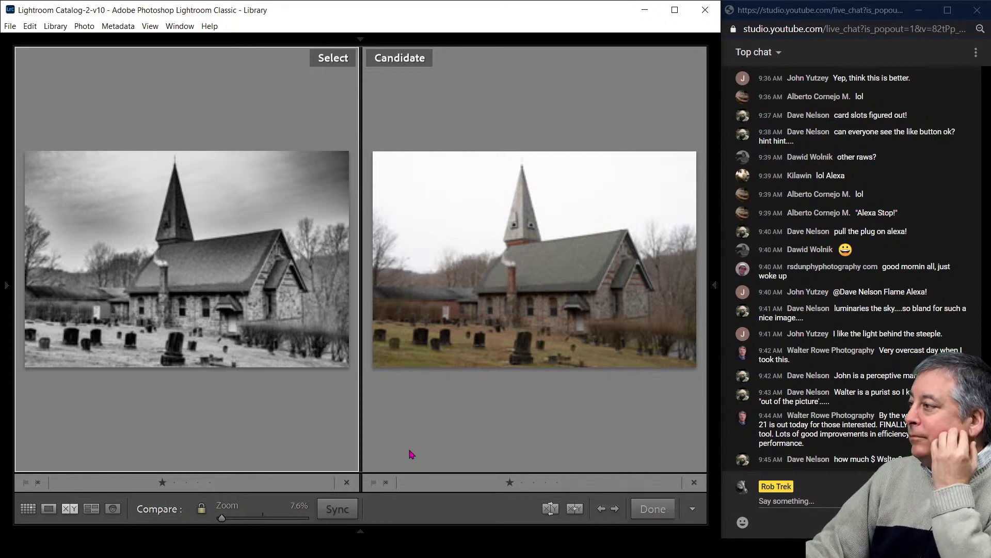
pyautogui.click(220, 279)
pyautogui.click(221, 279)
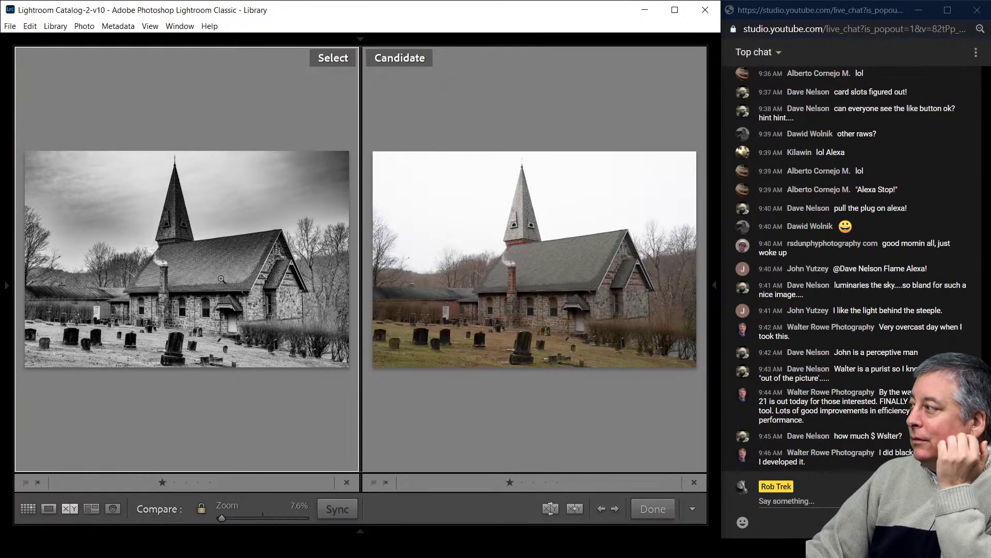
# - Switch the edited church photo in the Select pane from black and white to color for the comparison
pyautogui.click(482, 291)
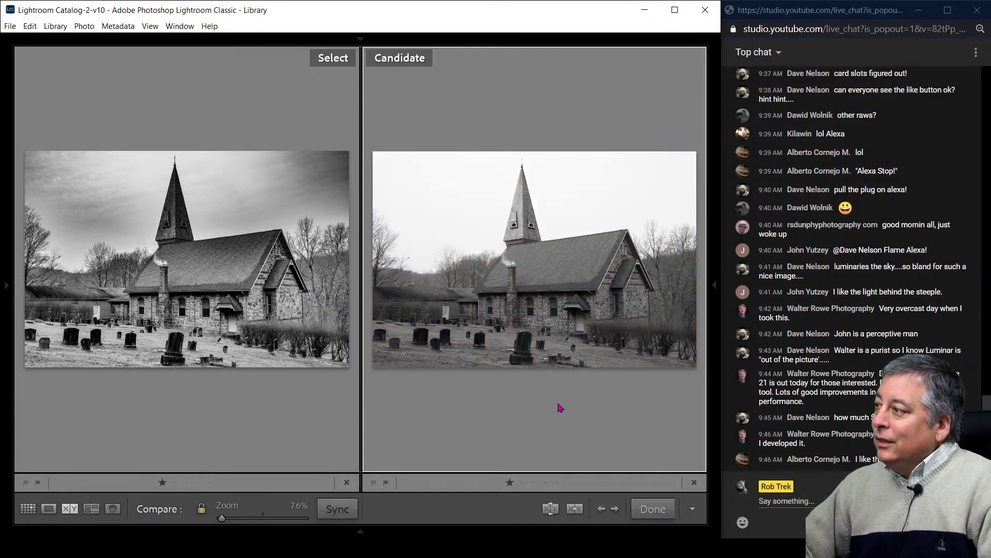
pyautogui.click(316, 417)
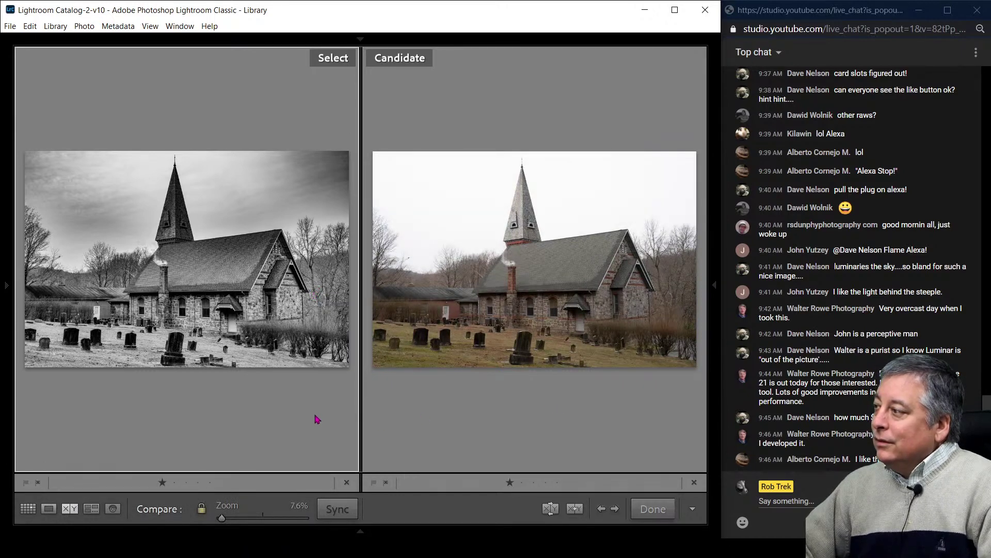
pyautogui.press('v')
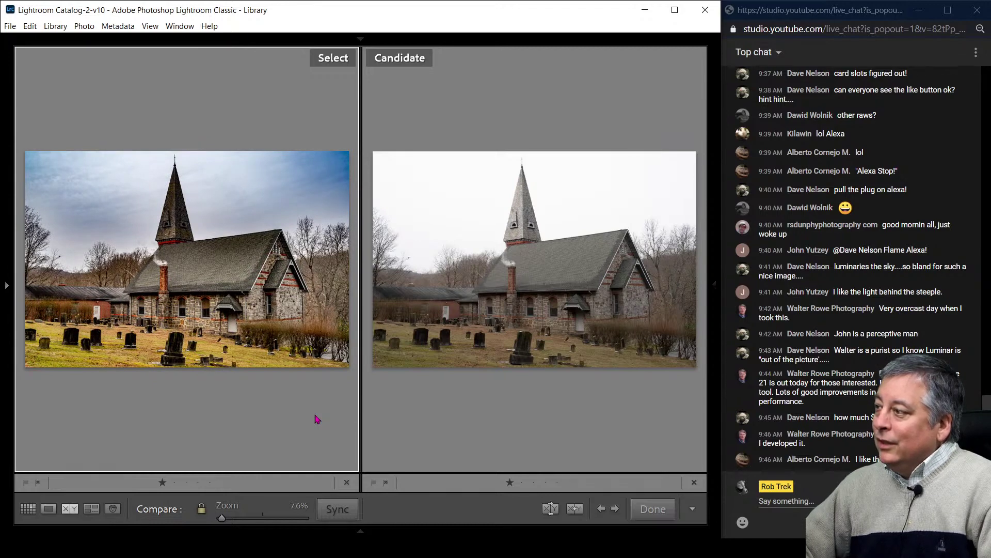
# - Alternate the Select pane between the color edit and the neighbouring unedited church photo to compare each with the candidate
pyautogui.press('Right')
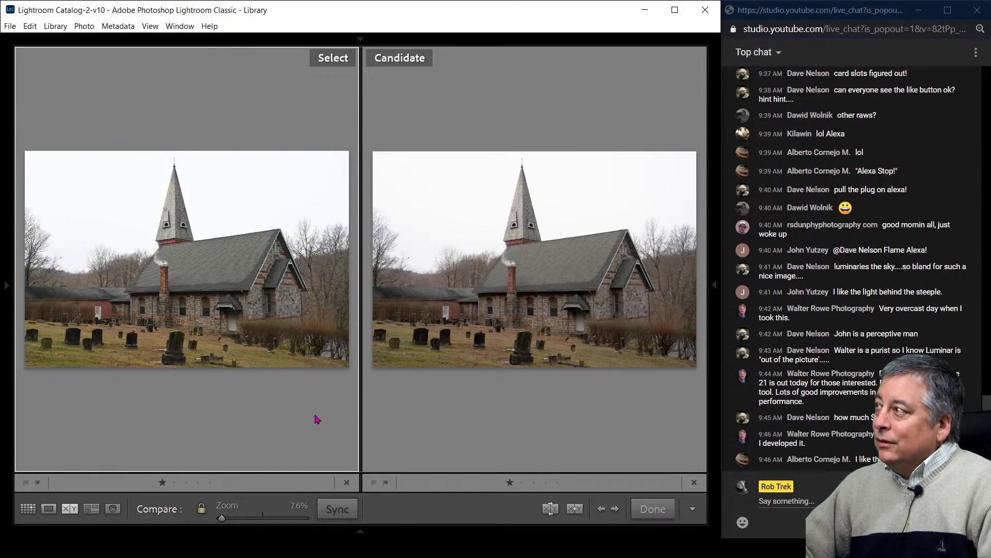
pyautogui.press('Left')
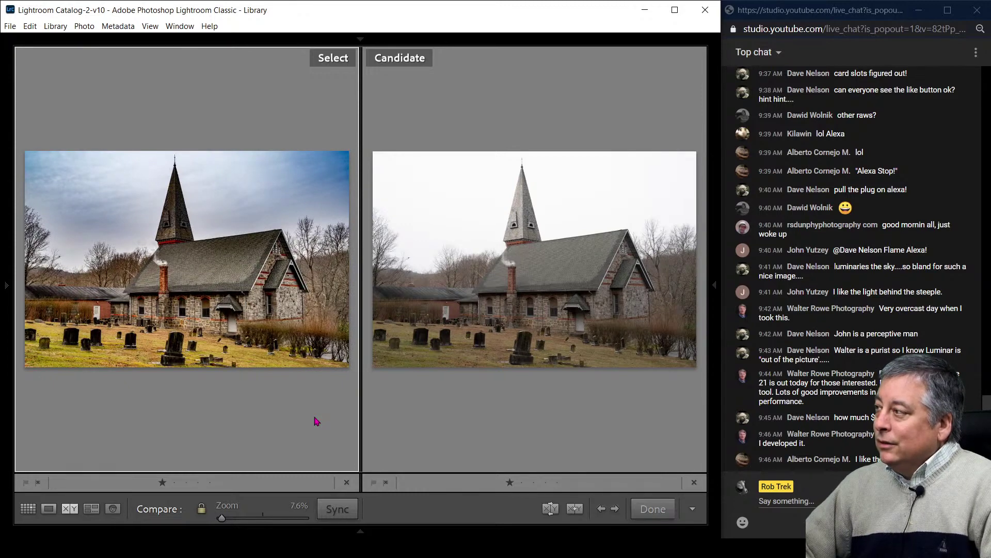
pyautogui.press('Right')
pyautogui.press('Right')
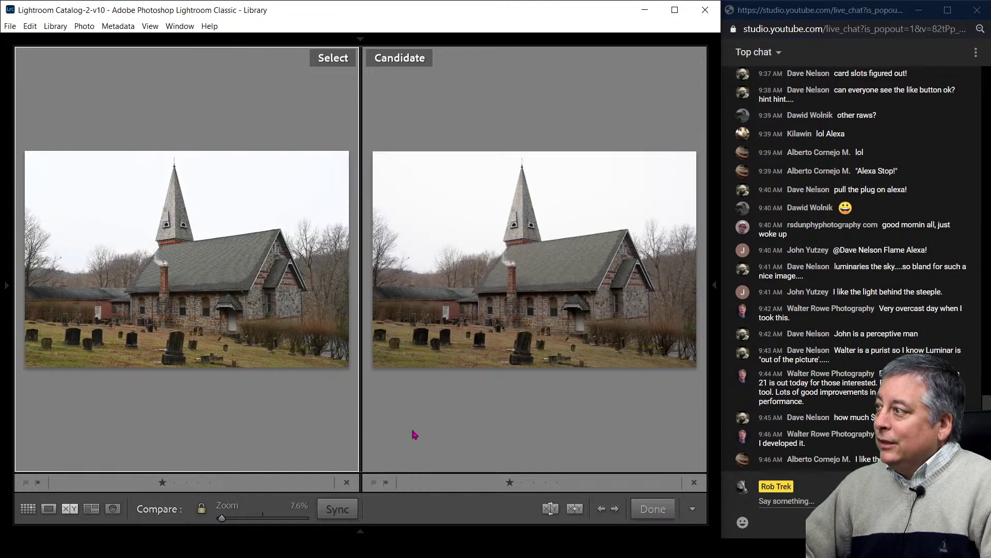
# - Open the black-and-white church edit in the Develop module and convert it back to color
pyautogui.press('d')
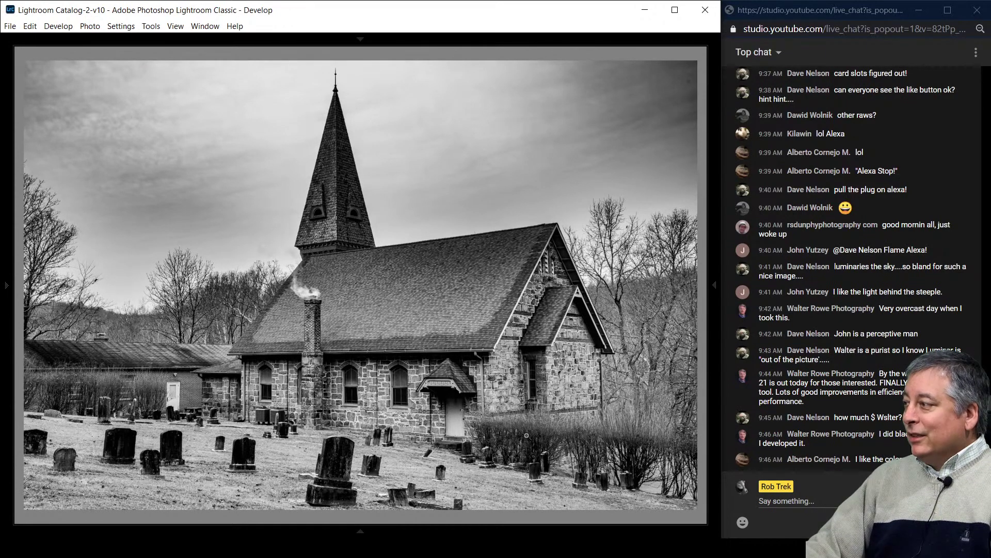
pyautogui.press('v')
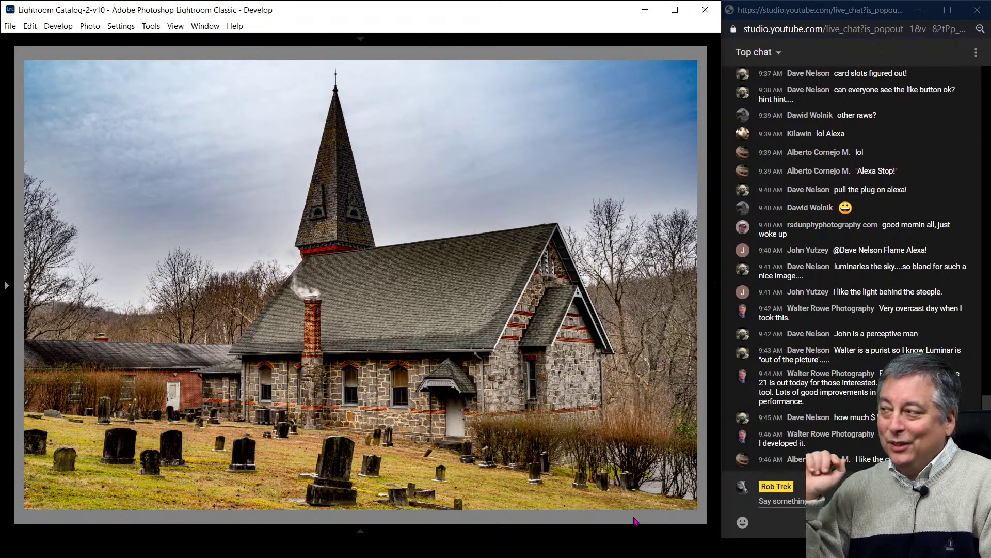
# - Compare the church photo in black and white with its color version
pyautogui.press('v')
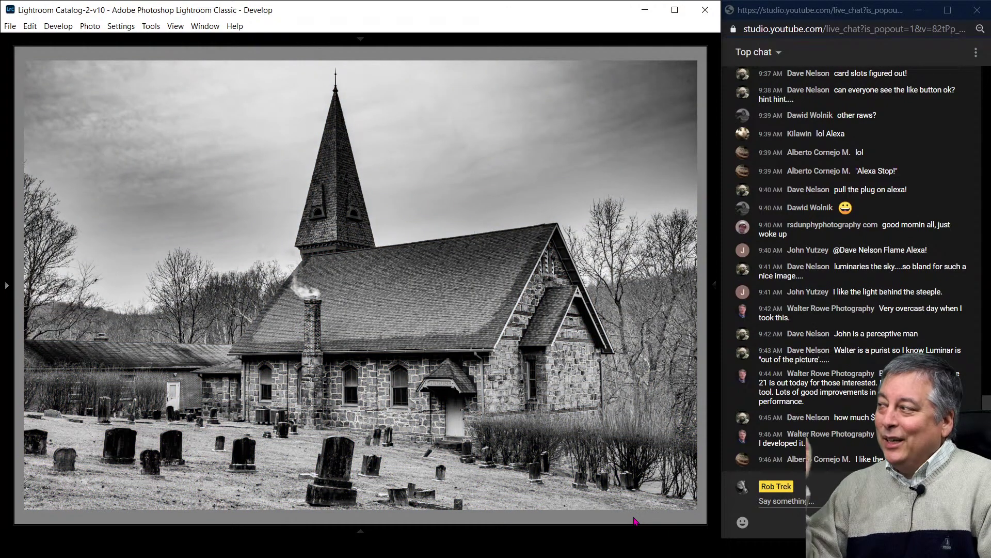
pyautogui.press('v')
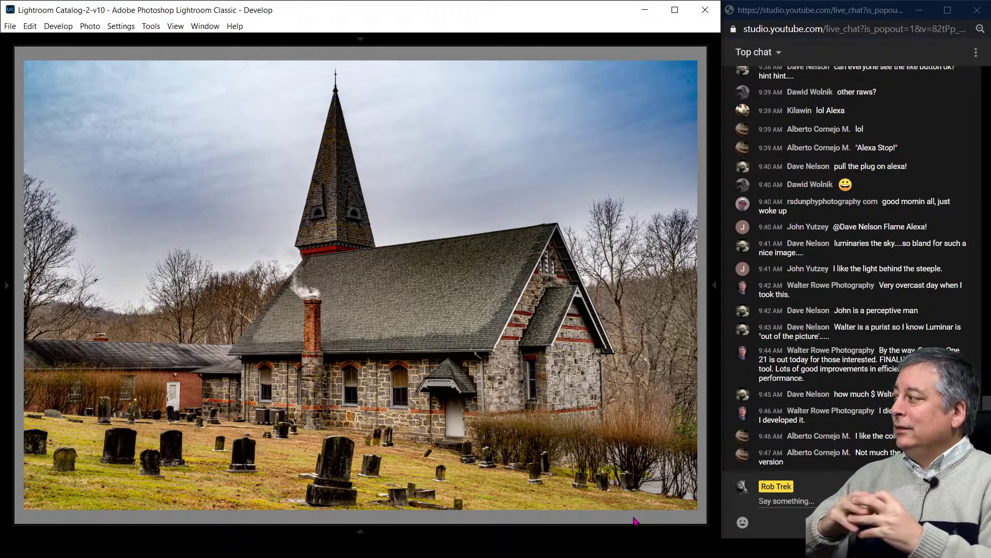
pyautogui.press('v')
pyautogui.press('v')
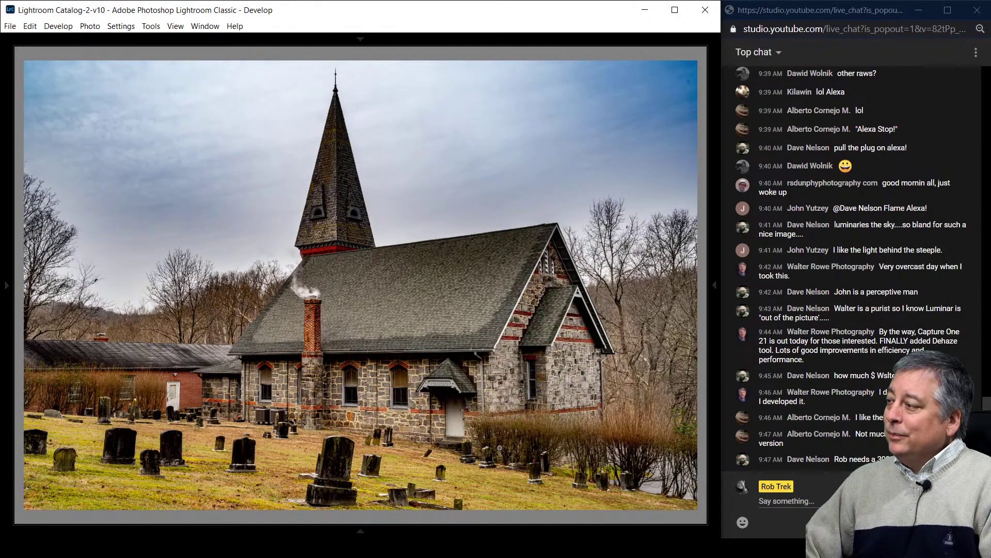
# - Crop the church photo tighter by trimming its right side and the graveyard foreground
pyautogui.press('r')
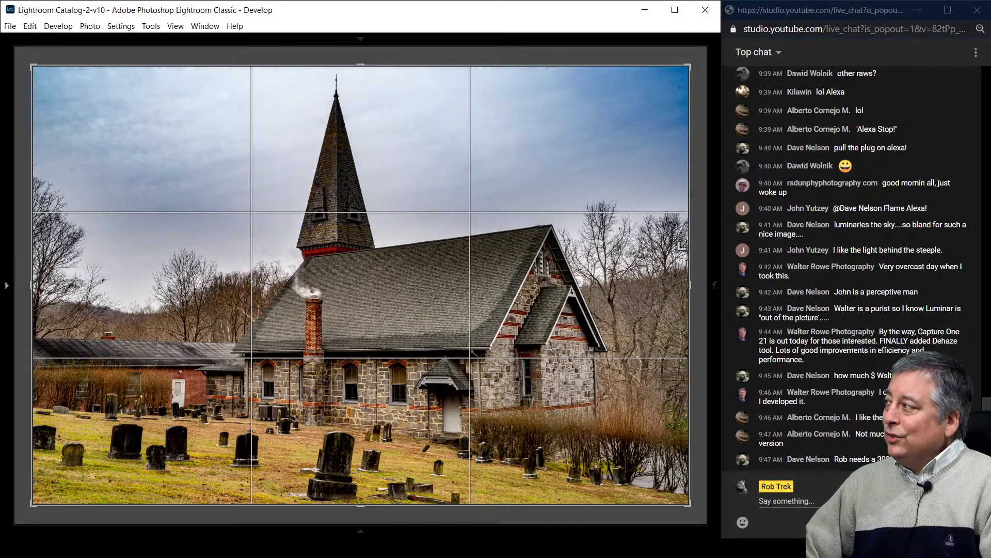
pyautogui.moveTo(689, 284); pyautogui.dragTo(612, 329)
pyautogui.press('Return')
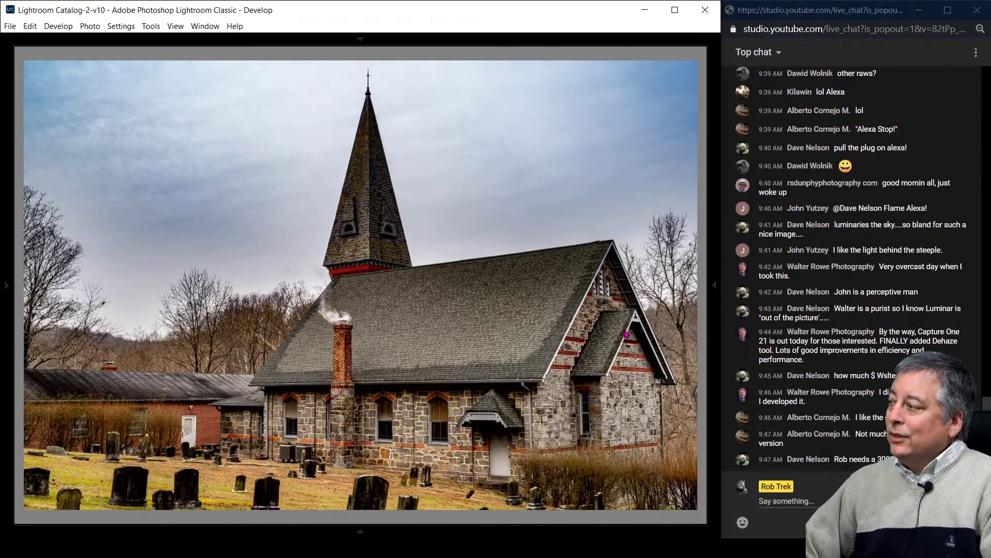
# - Return to the photo grid and open the coffee-and-cake photo for developing
pyautogui.press('g')
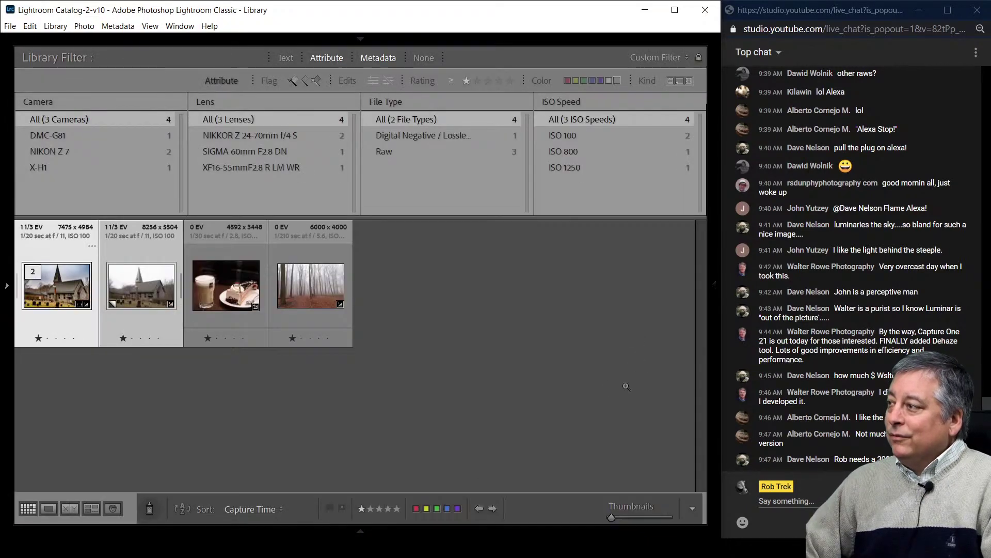
pyautogui.click(232, 302)
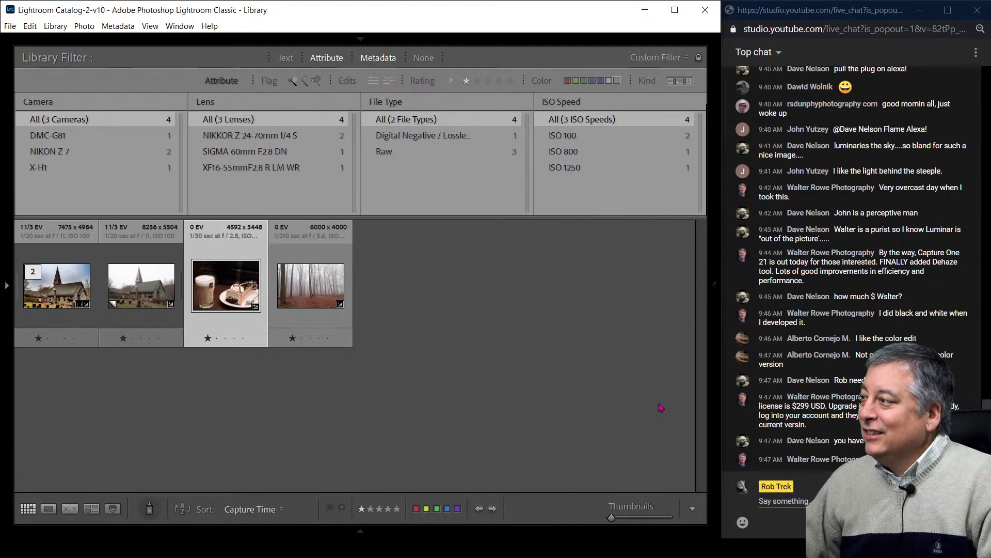
pyautogui.press('c')
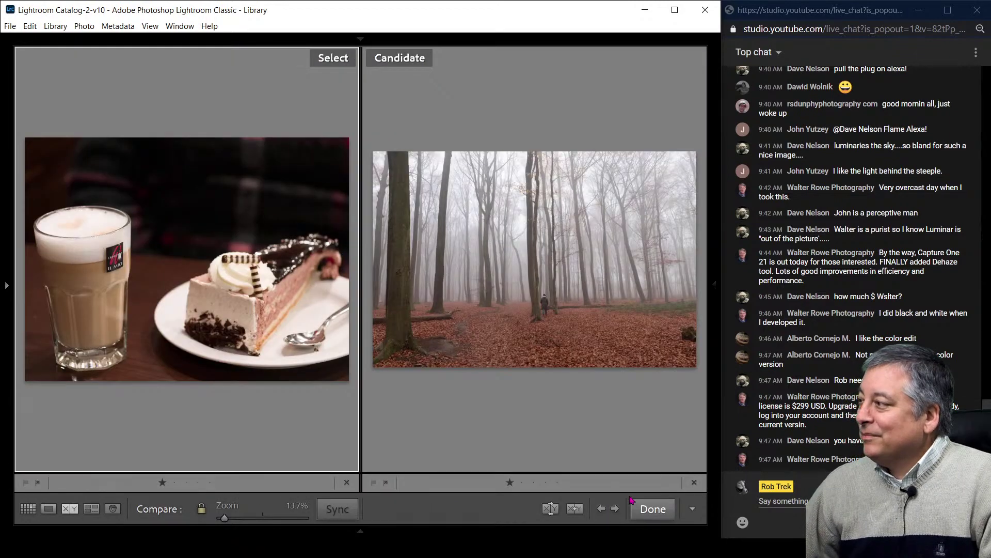
pyautogui.press('g')
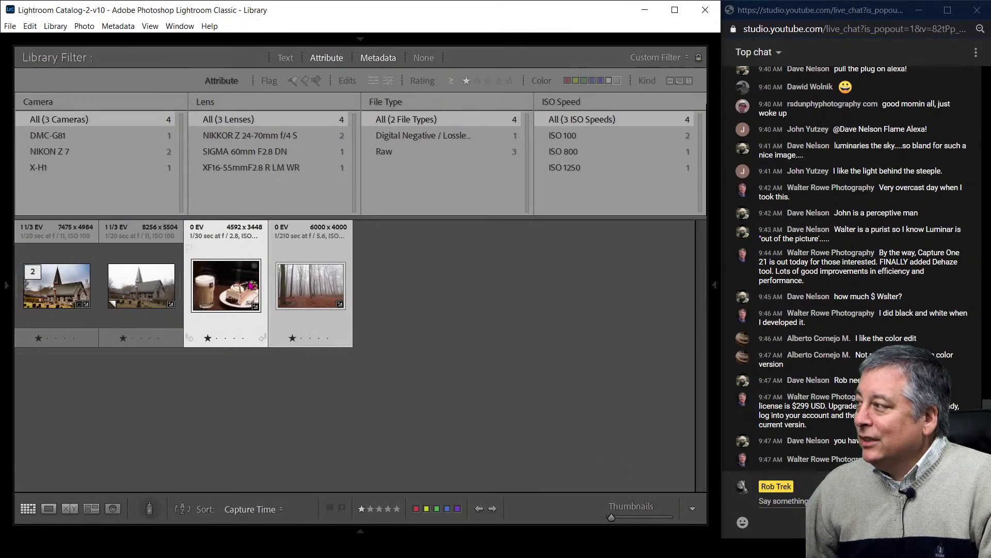
pyautogui.doubleClick(232, 256)
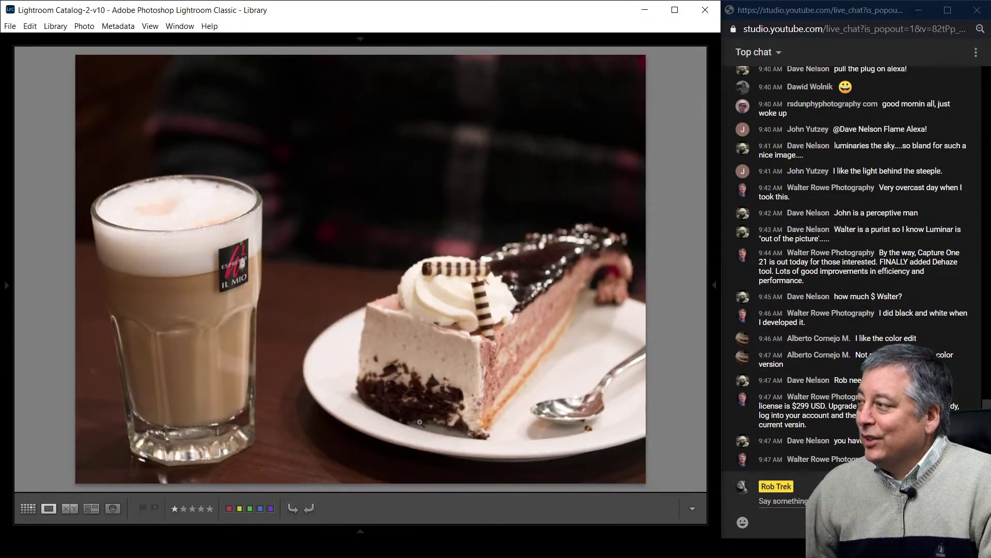
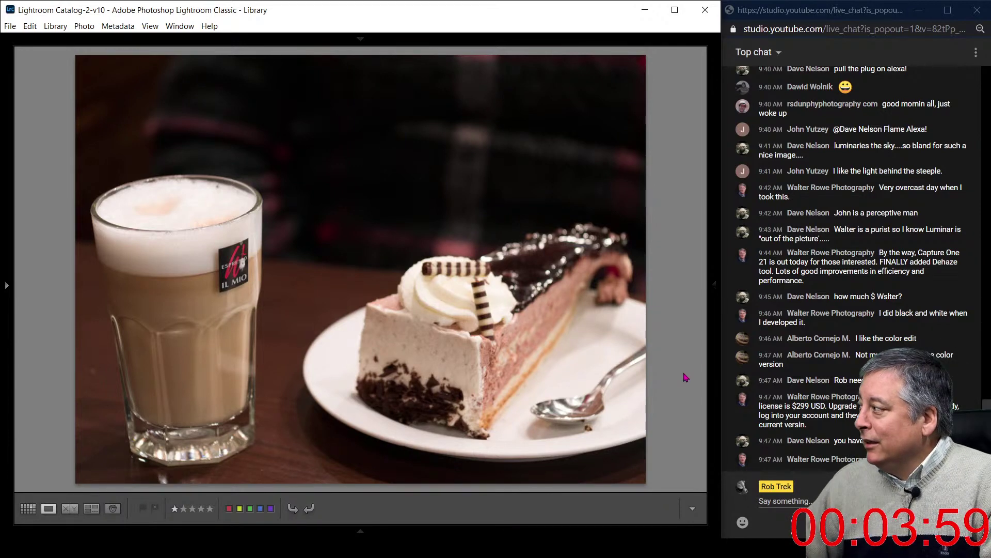
pyautogui.press('d')
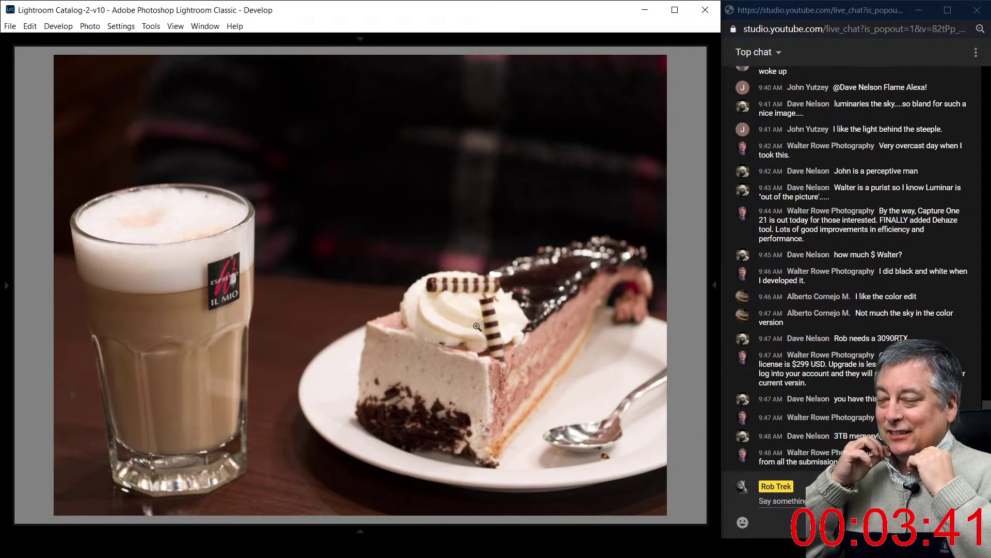
# - Apply automatic tone to the coffee-and-cake photo and set its Luminance noise reduction to 18
pyautogui.click(714, 284)
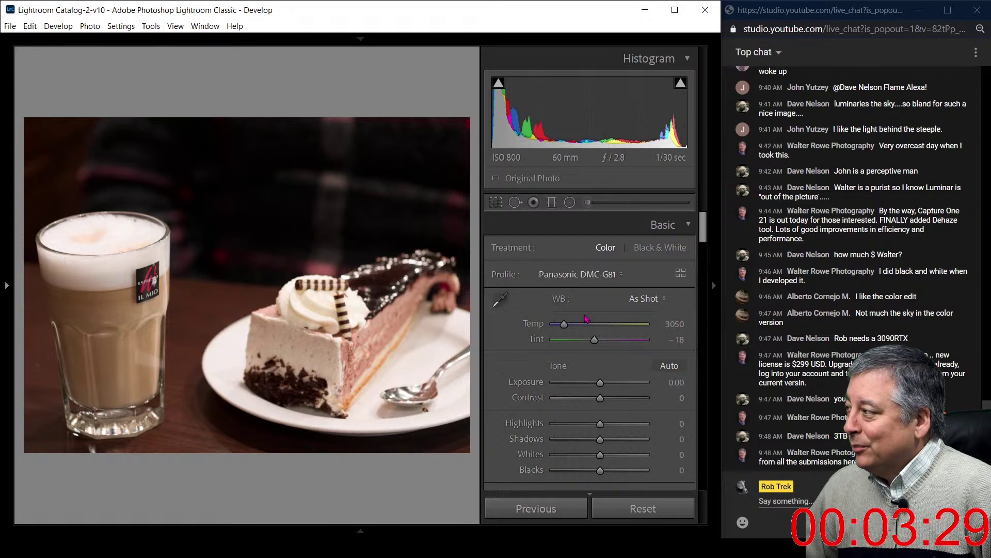
pyautogui.moveTo(705, 232); pyautogui.dragTo(704, 242)
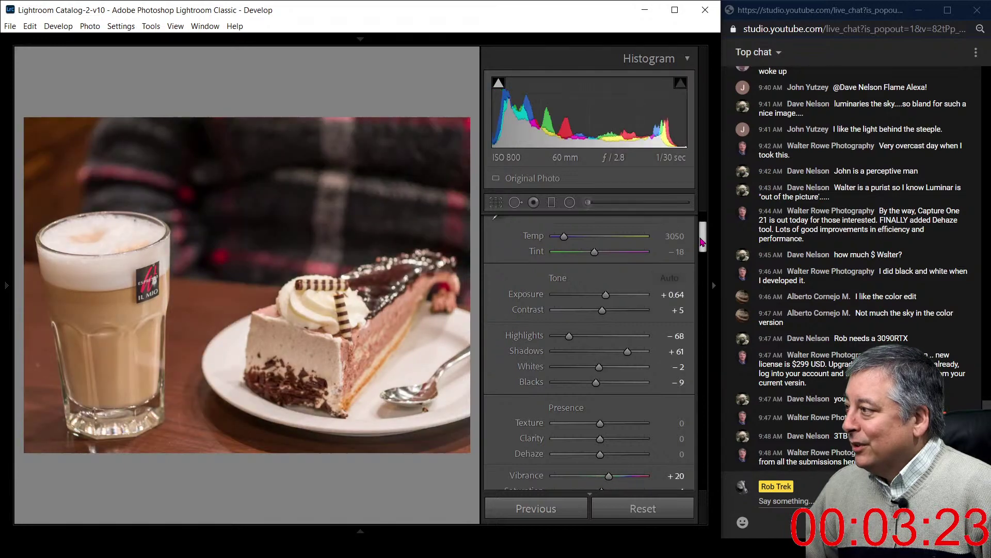
pyautogui.moveTo(702, 241); pyautogui.dragTo(702, 251)
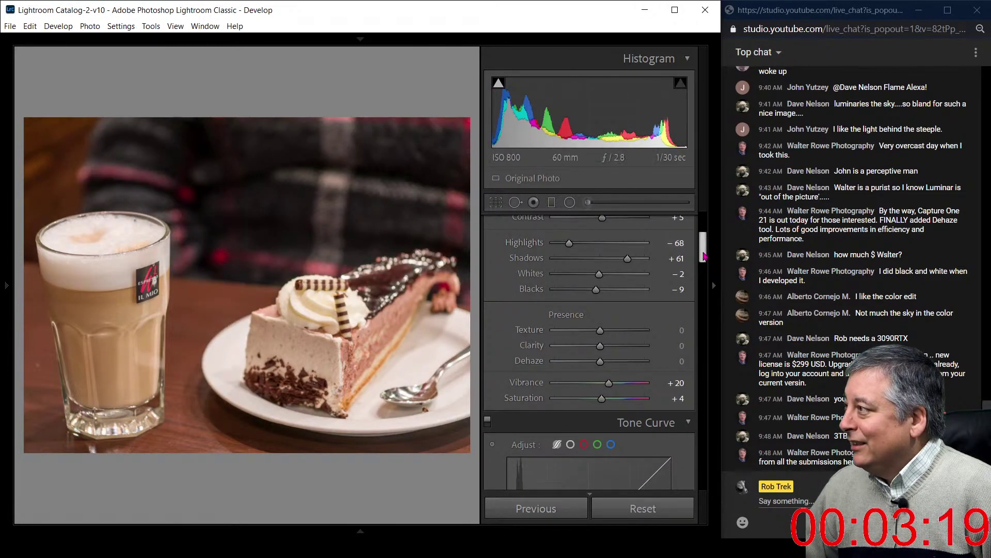
pyautogui.moveTo(706, 257); pyautogui.dragTo(682, 378)
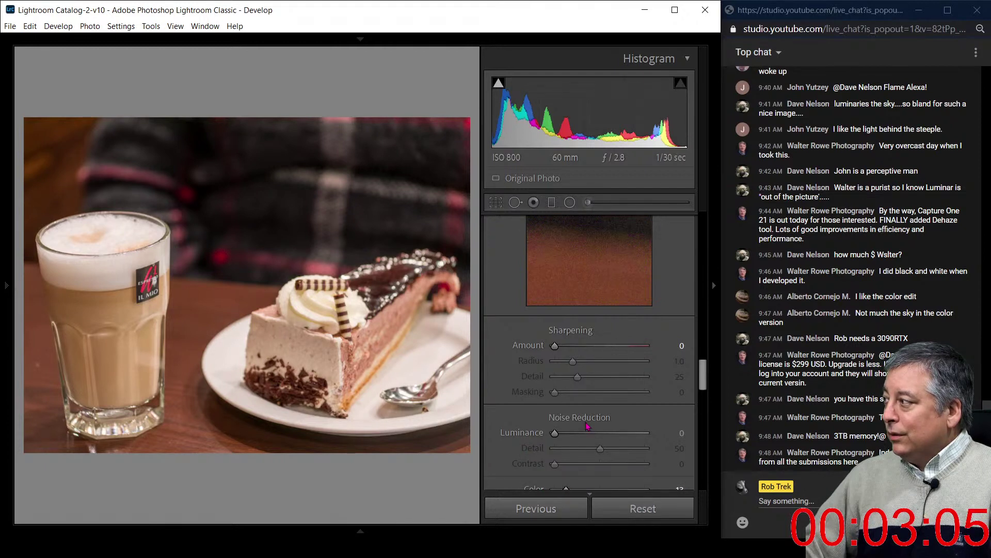
pyautogui.moveTo(556, 433); pyautogui.dragTo(563, 433)
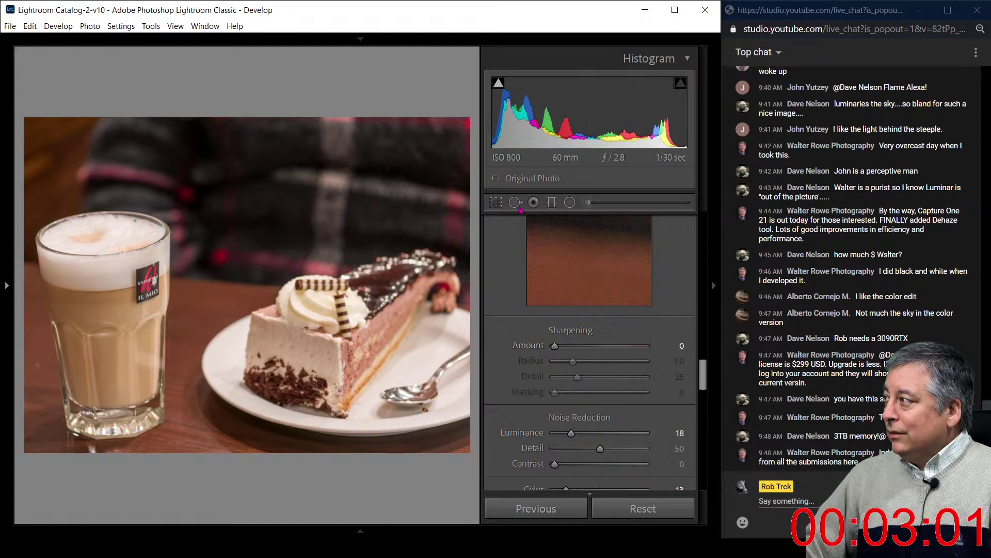
# - Check the photo's file name, camera, lens and exposure details in the info overlay
pyautogui.press('i')
pyautogui.press('i')
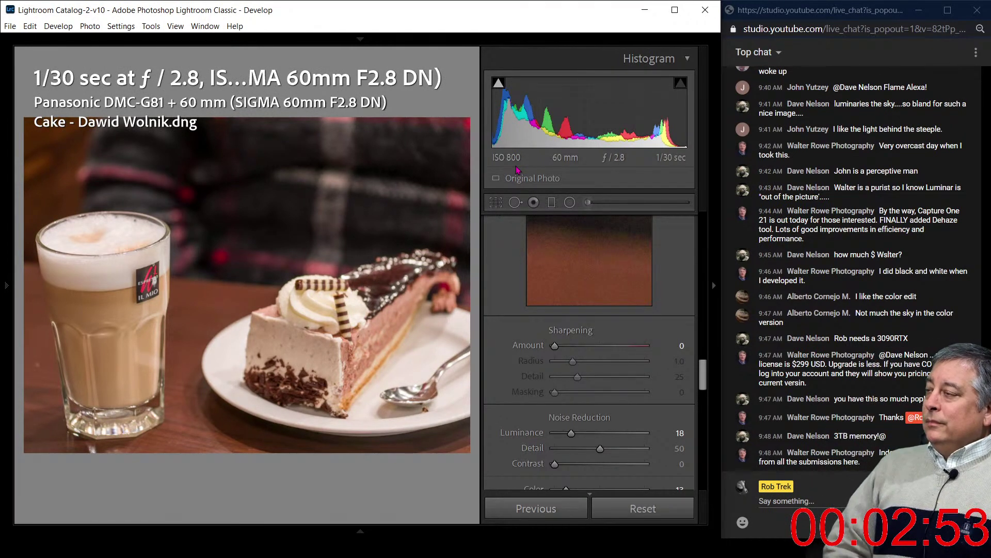
pyautogui.press('i')
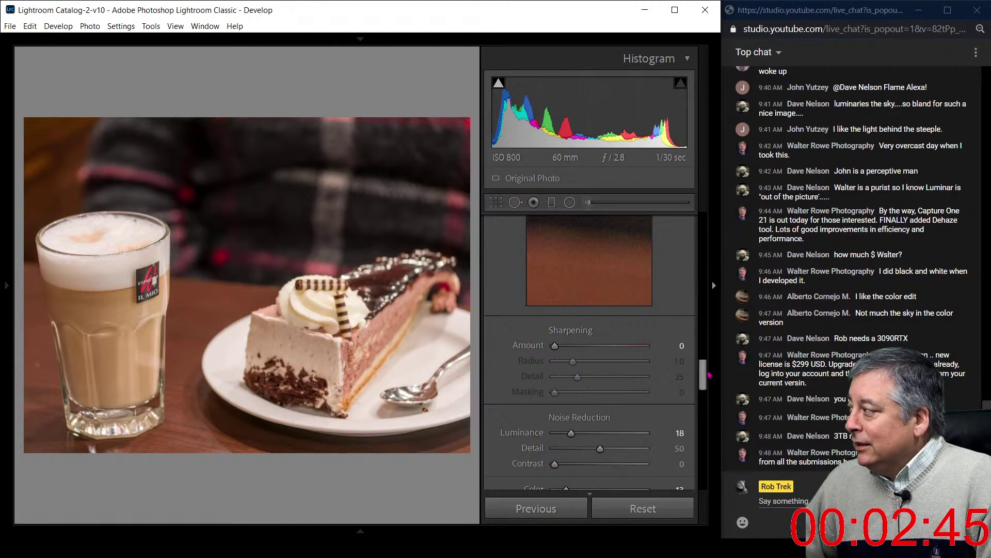
# - Set the photo's Highlights to -100, Vibrance to -30 and Saturation to +53
pyautogui.moveTo(704, 381); pyautogui.dragTo(703, 234)
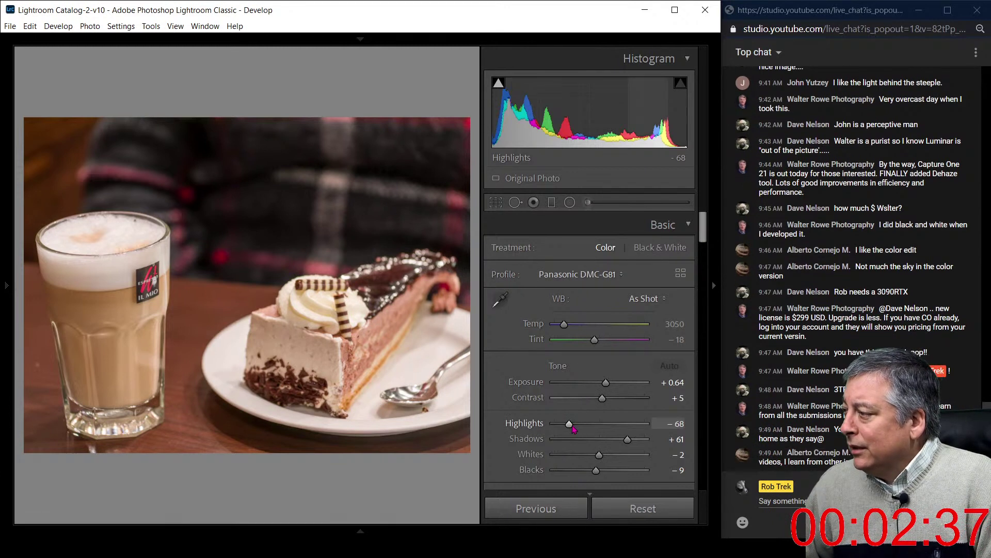
pyautogui.moveTo(572, 426); pyautogui.dragTo(554, 426)
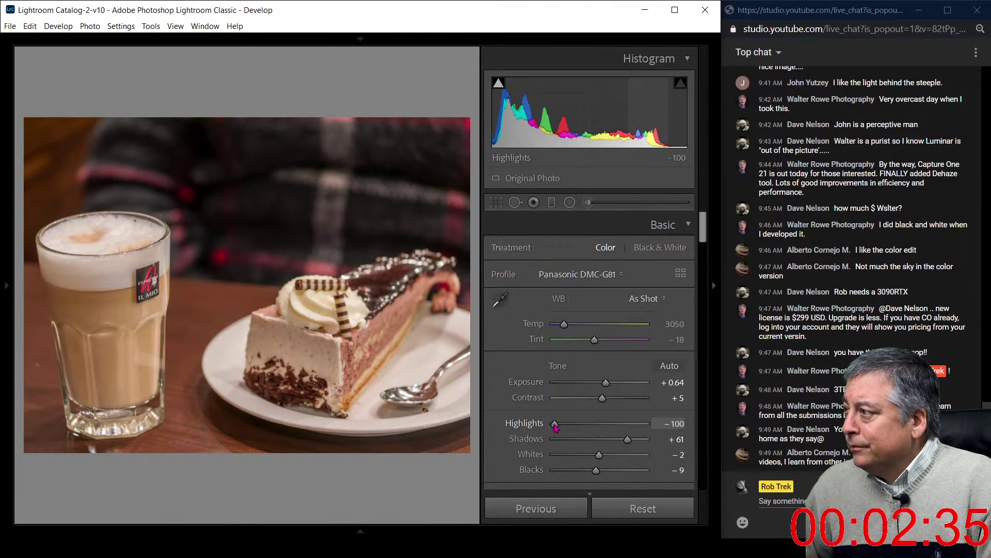
pyautogui.moveTo(703, 236); pyautogui.dragTo(704, 261)
pyautogui.moveTo(614, 333); pyautogui.dragTo(627, 352)
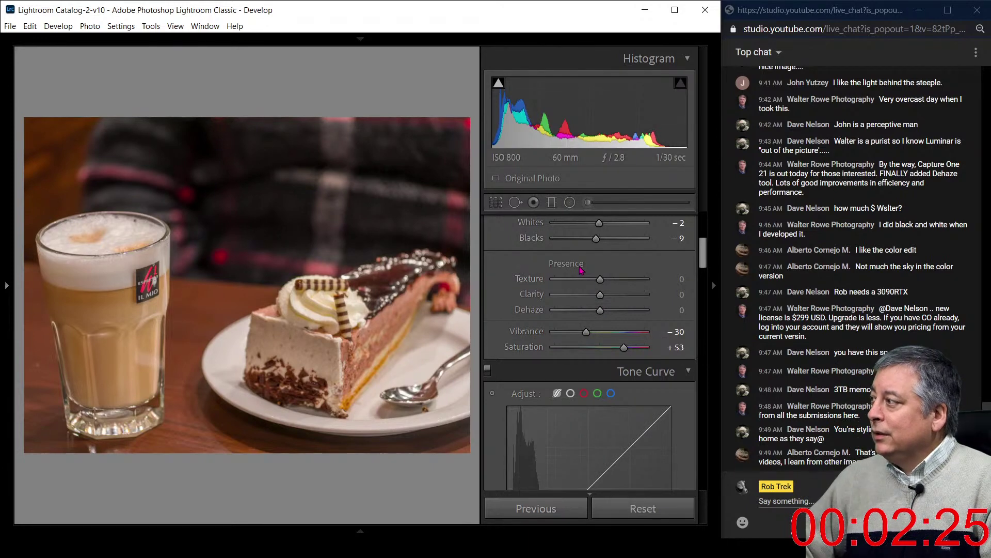
# - Correct the photo's perspective with a Vertical transform of +12 and a Horizontal transform of +1
pyautogui.moveTo(703, 251); pyautogui.dragTo(708, 438)
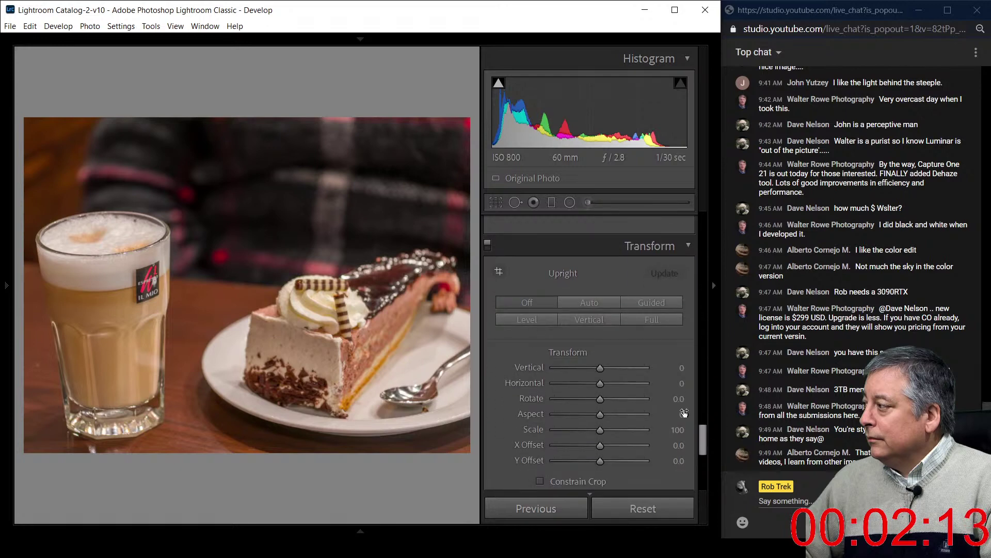
pyautogui.scroll(1, 607, 383)
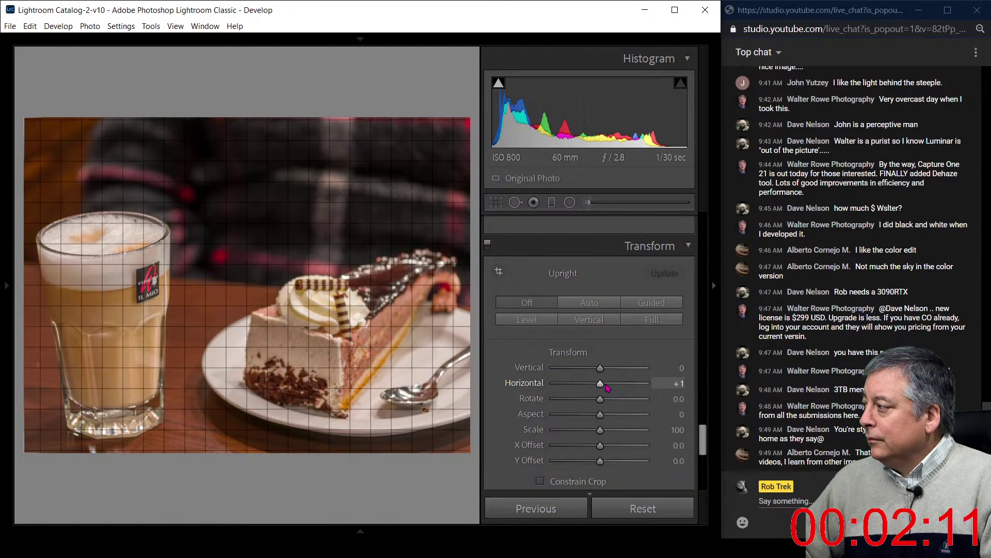
pyautogui.scroll(5, 609, 372)
pyautogui.scroll(9, 608, 375)
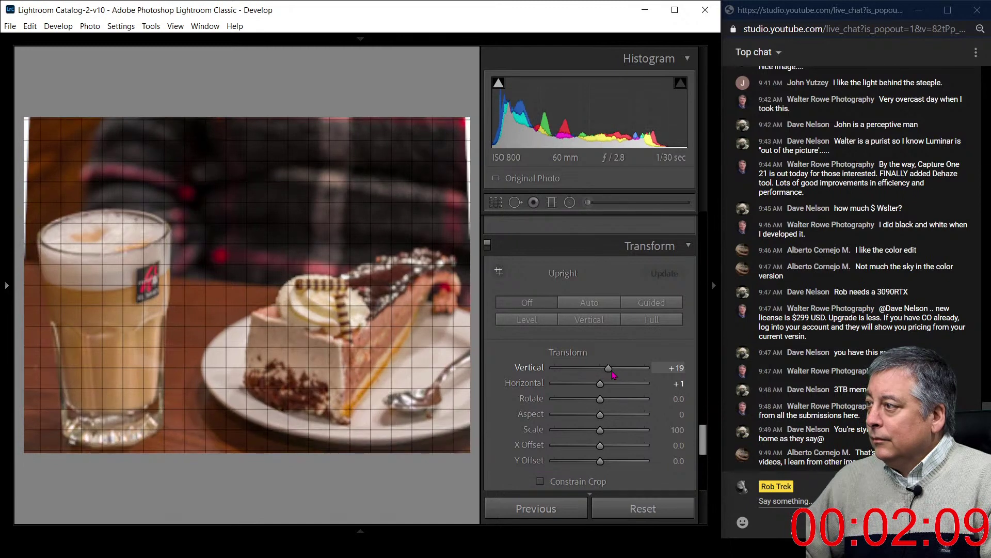
pyautogui.scroll(-2, 610, 375)
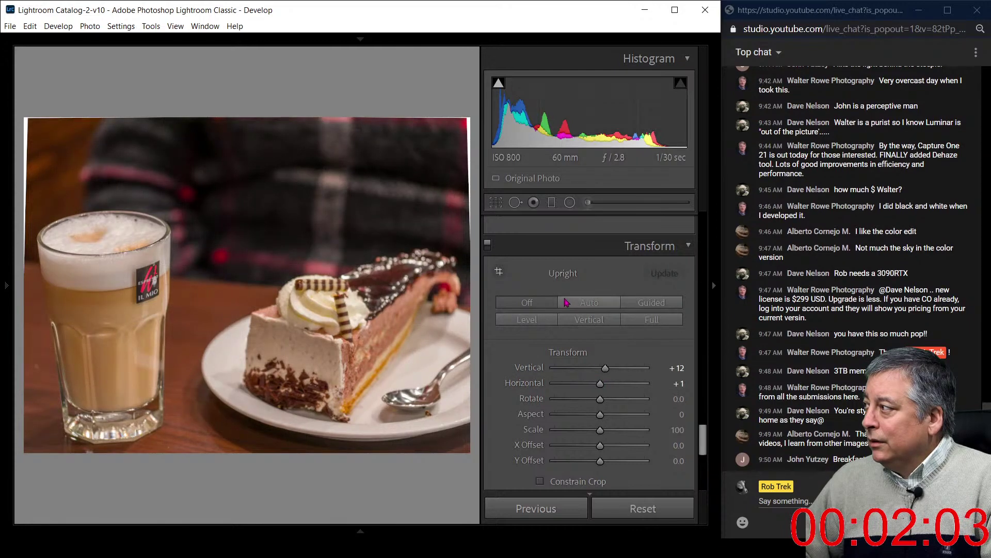
# - Crop the photo to a 16 x 9 aspect, framing the whole coffee glass and cake plate below the dark background
pyautogui.click(499, 205)
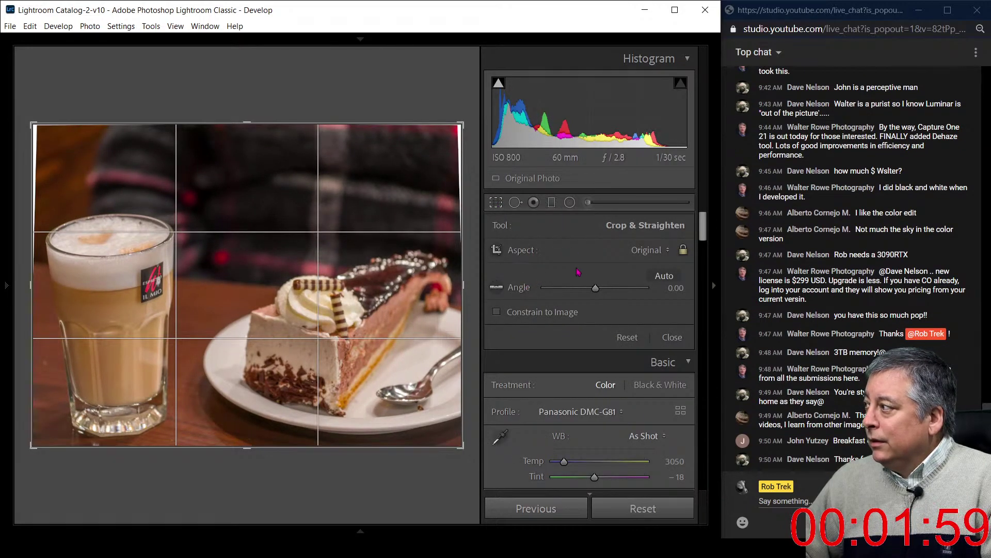
pyautogui.click(647, 253)
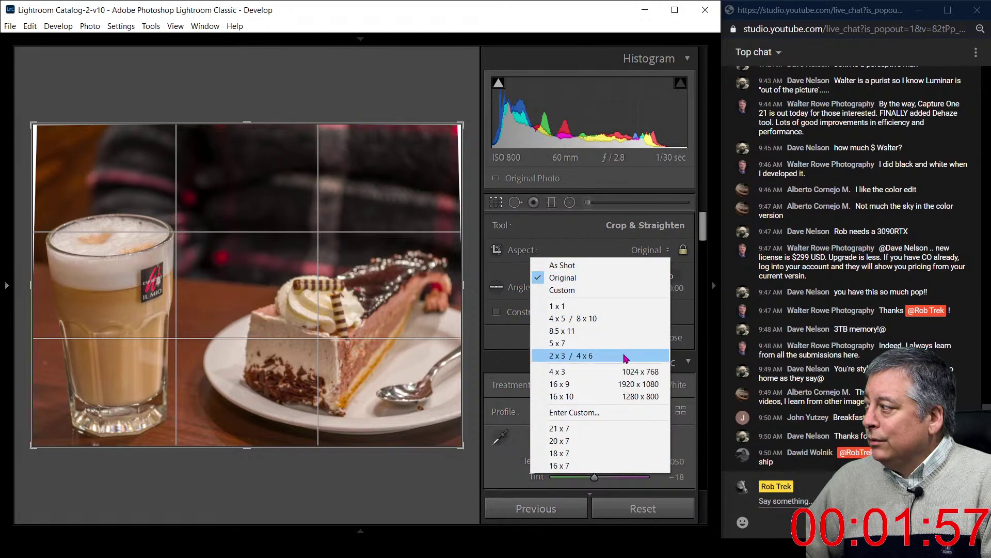
pyautogui.click(626, 384)
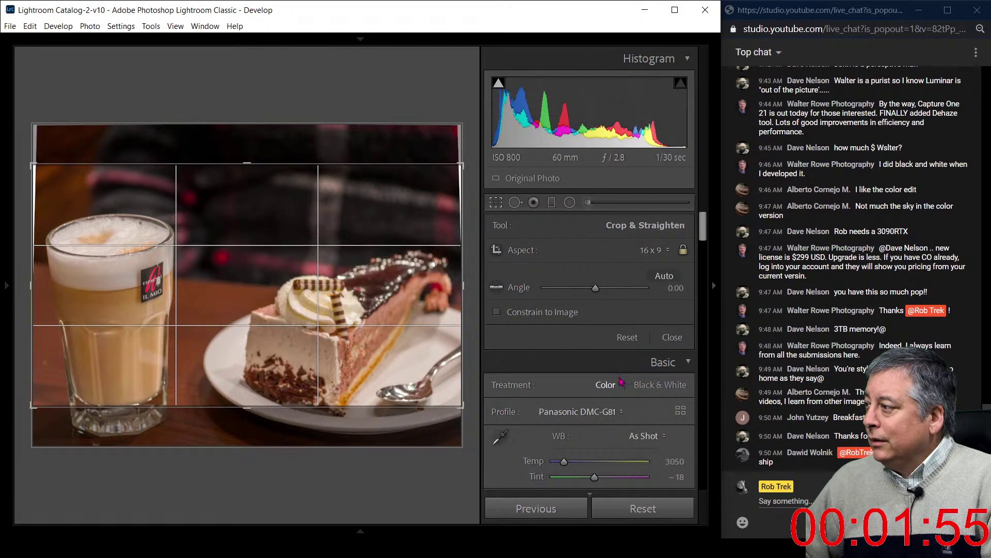
pyautogui.moveTo(356, 278); pyautogui.dragTo(349, 240)
pyautogui.moveTo(33, 165); pyautogui.dragTo(36, 167)
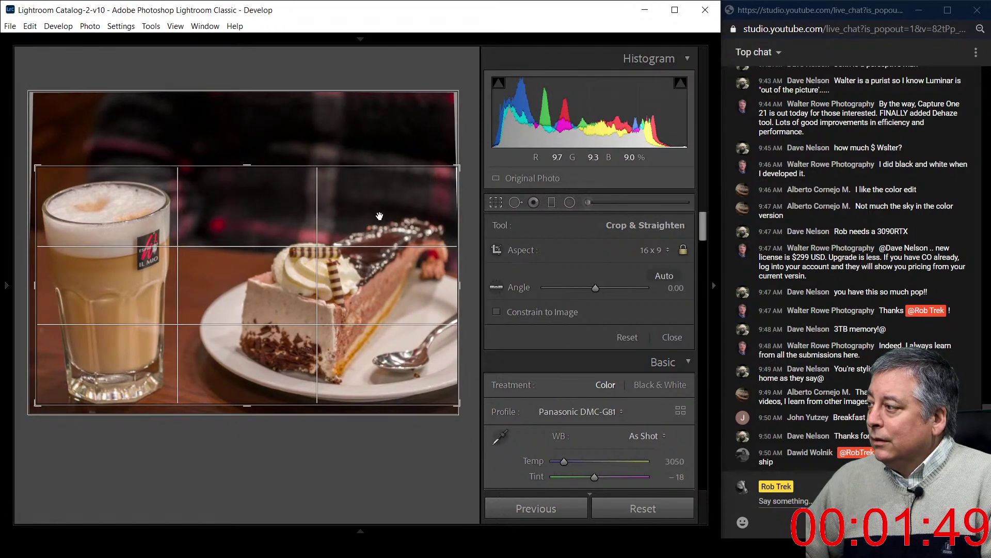
pyautogui.moveTo(376, 229); pyautogui.dragTo(398, 213)
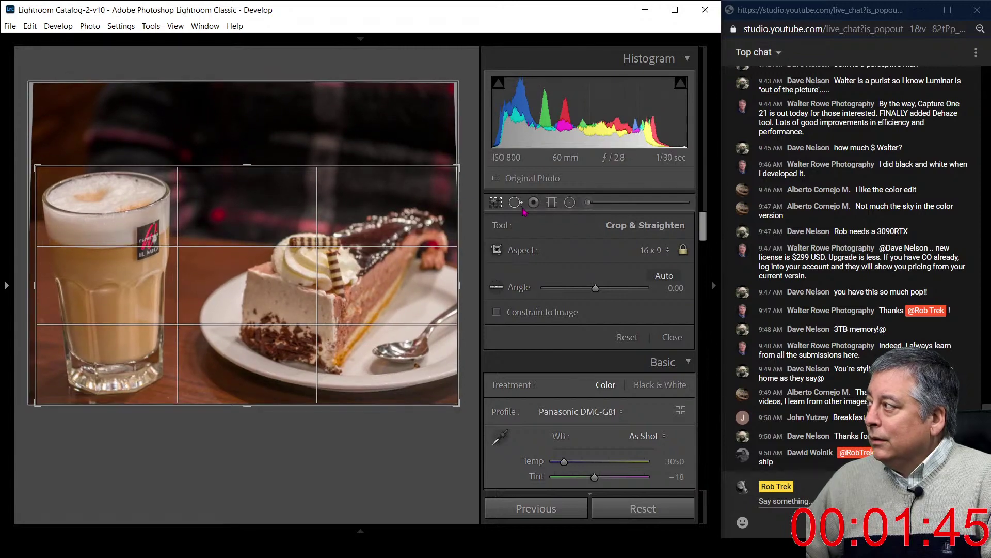
pyautogui.click(495, 204)
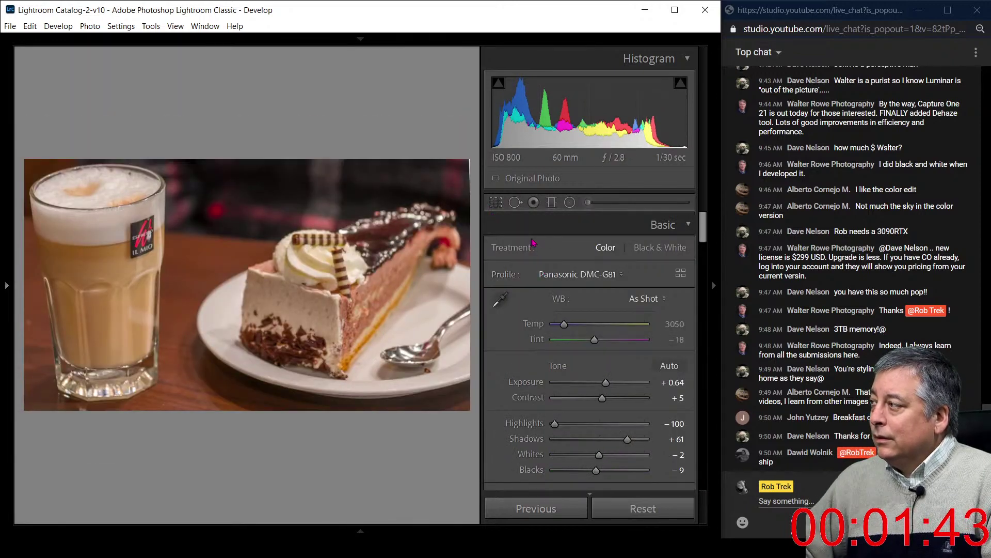
# - Reopen the crop and turn off the Transform adjustments
pyautogui.click(497, 205)
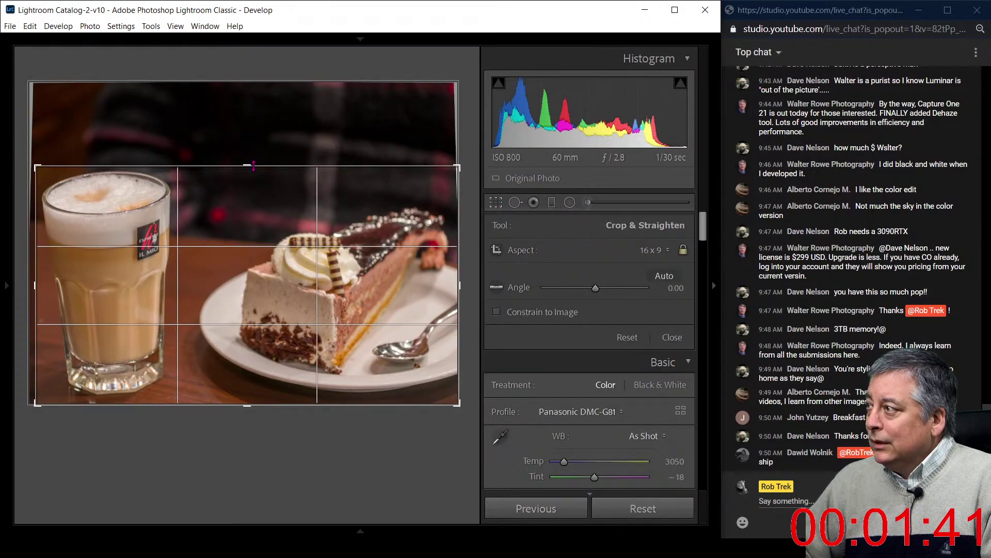
pyautogui.moveTo(703, 234); pyautogui.dragTo(712, 426)
pyautogui.scroll(-5, 682, 424)
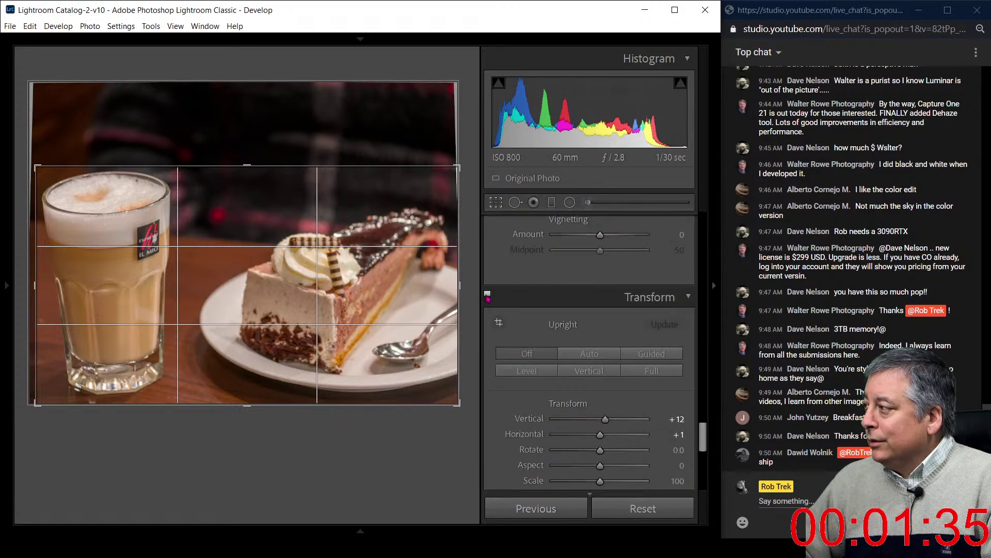
pyautogui.click(487, 297)
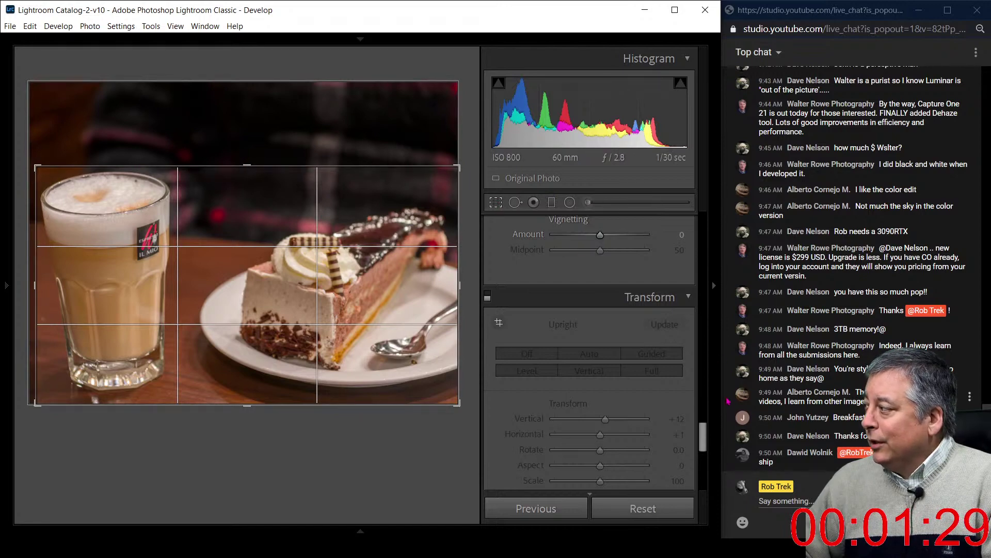
# - Try a 1 x 1 crop framing the coffee glass and the front of the cake slice
pyautogui.moveTo(709, 453); pyautogui.dragTo(681, 235)
pyautogui.click(661, 251)
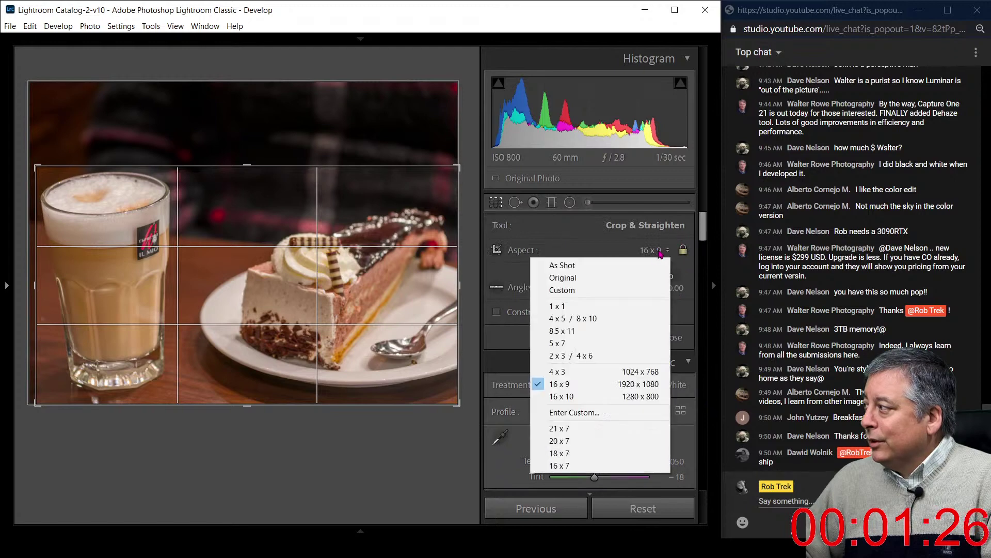
pyautogui.click(635, 308)
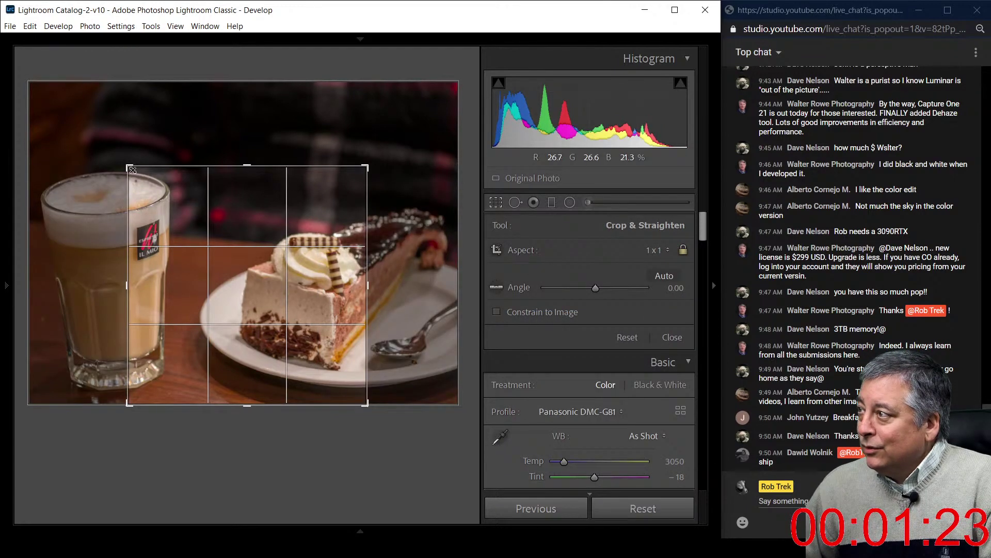
pyautogui.moveTo(129, 168); pyautogui.dragTo(96, 153)
pyautogui.moveTo(237, 224); pyautogui.dragTo(278, 235)
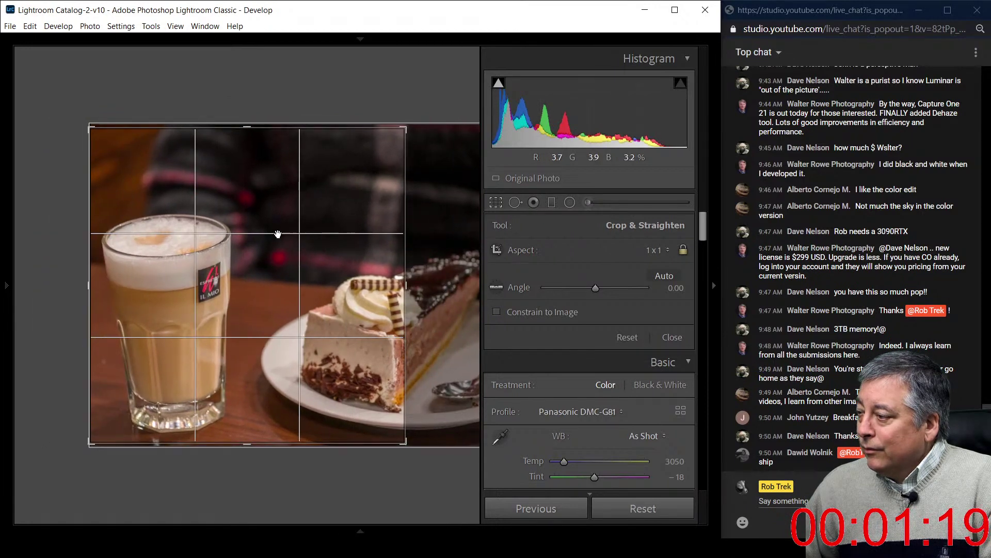
pyautogui.press('Return')
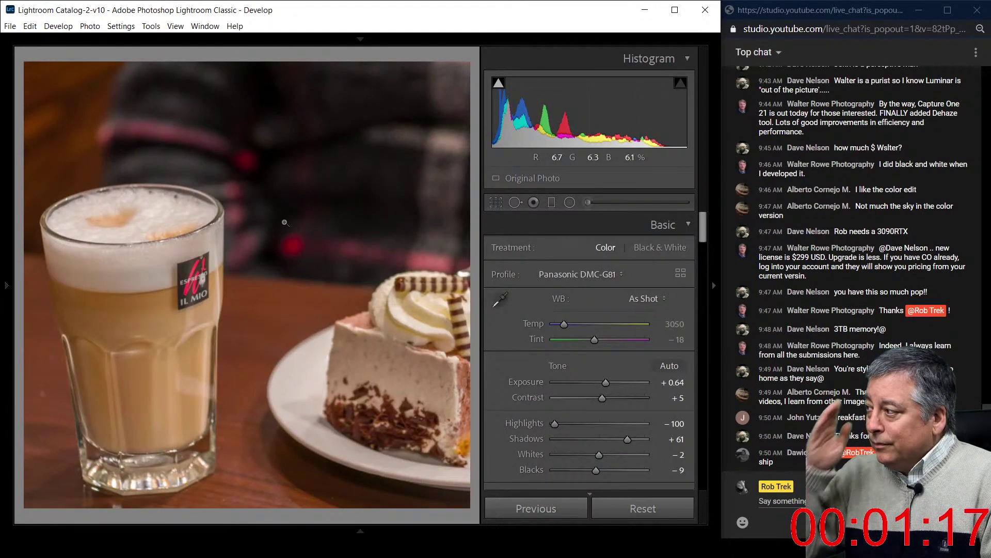
pyautogui.press('r')
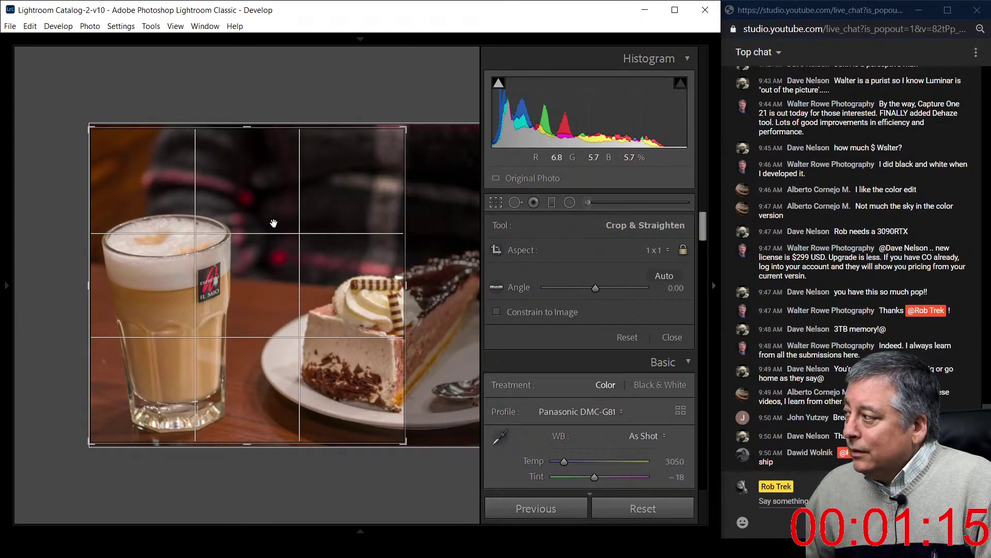
pyautogui.moveTo(332, 255); pyautogui.dragTo(338, 231)
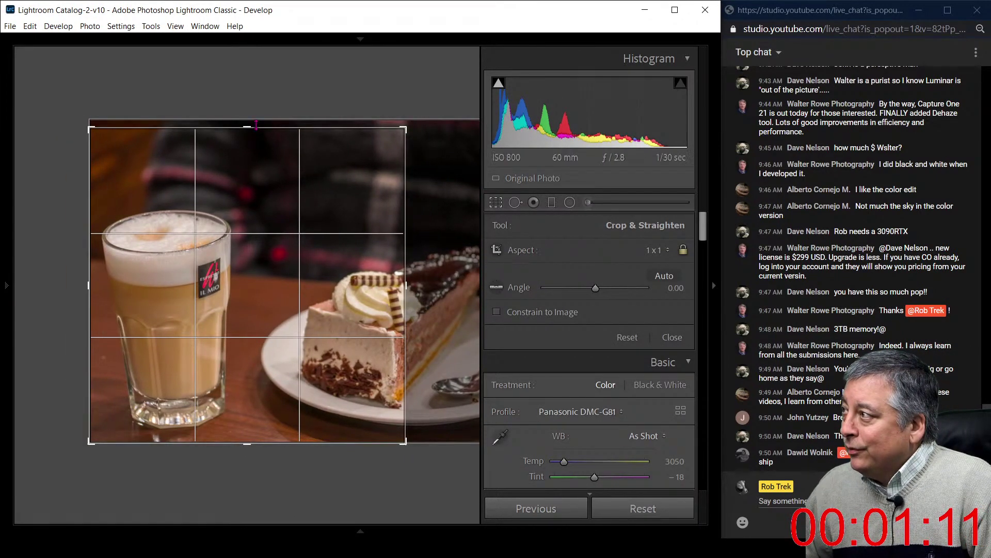
# - Crop the photo to a landscape 16 x 9 aspect across its full width, keeping the whole coffee glass and cake plate, and apply it
pyautogui.click(655, 250)
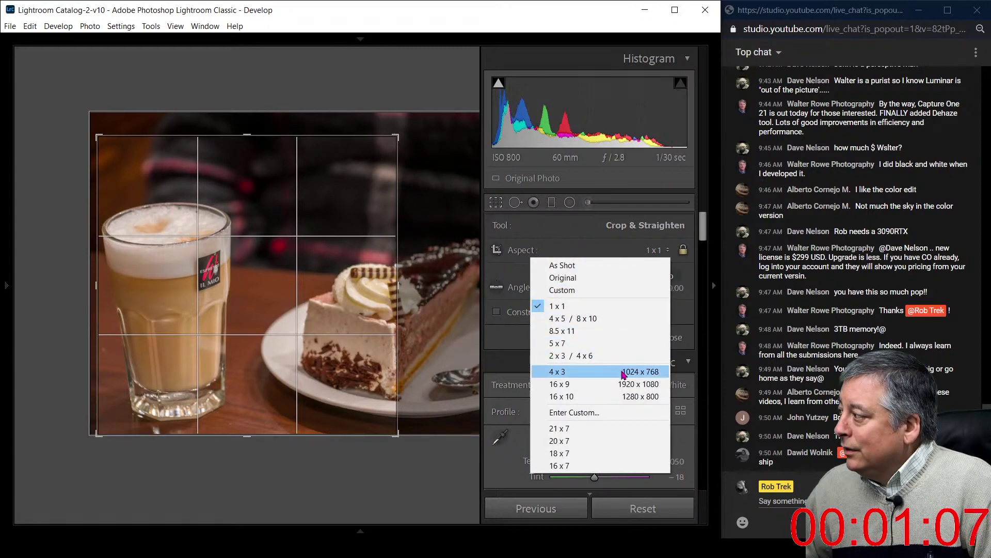
pyautogui.click(626, 383)
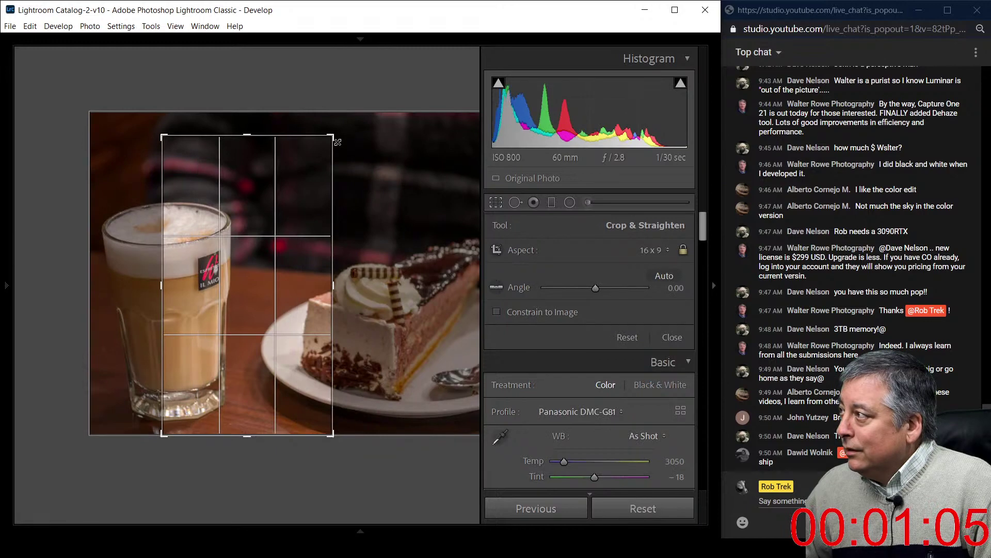
pyautogui.moveTo(331, 139); pyautogui.dragTo(511, 190)
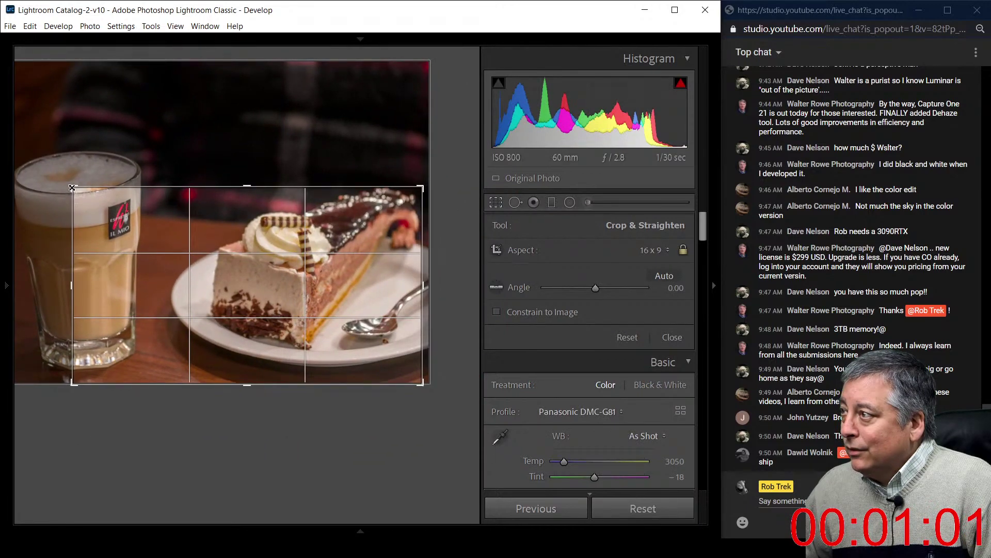
pyautogui.moveTo(72, 187); pyautogui.dragTo(9, 153)
pyautogui.moveTo(189, 232)
pyautogui.mouseDown()
pyautogui.moveTo(190, 243)
pyautogui.moveTo(190, 228)
pyautogui.mouseUp()
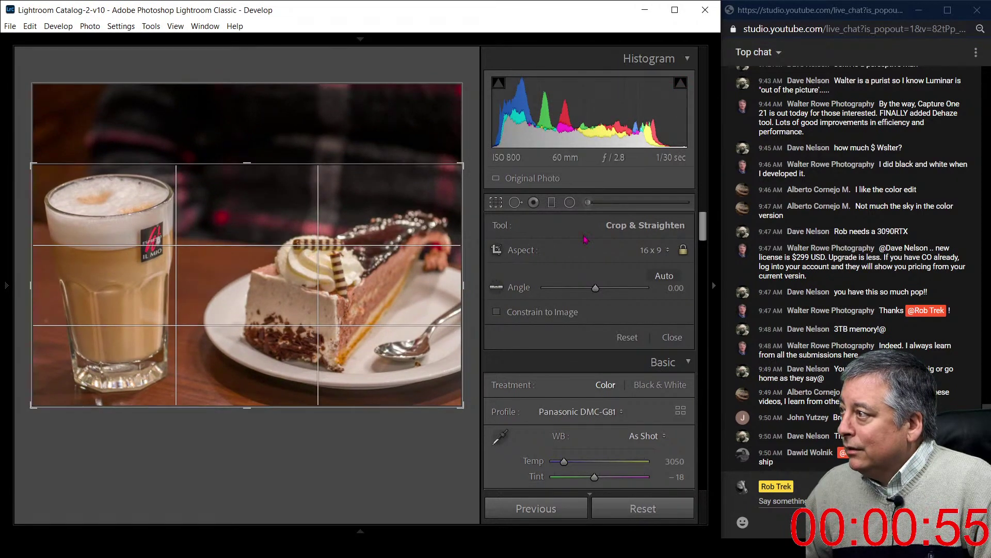
pyautogui.click(504, 206)
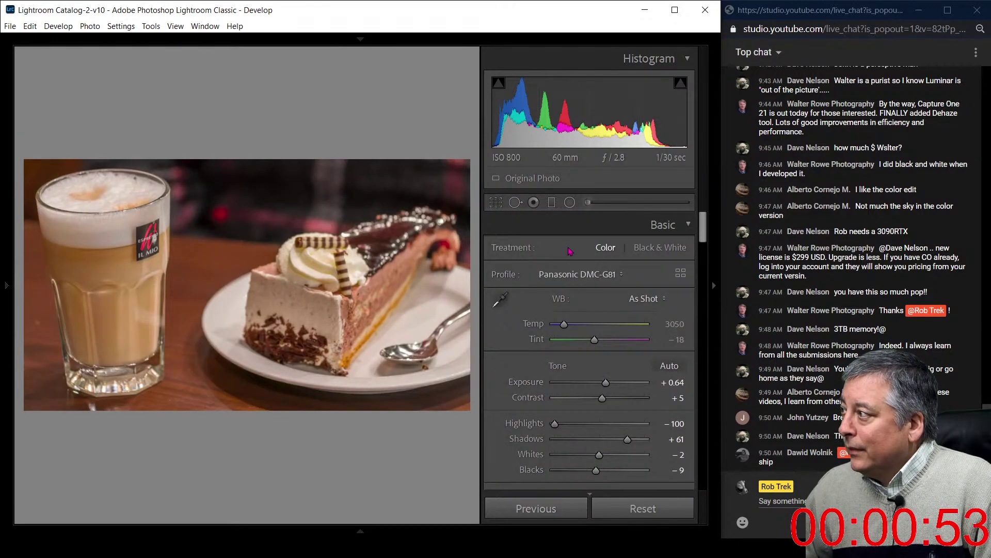
# - Set the photo's Blacks to -75, Texture to +33, Clarity to +14 and Dehaze to +26
pyautogui.scroll(-4, 621, 315)
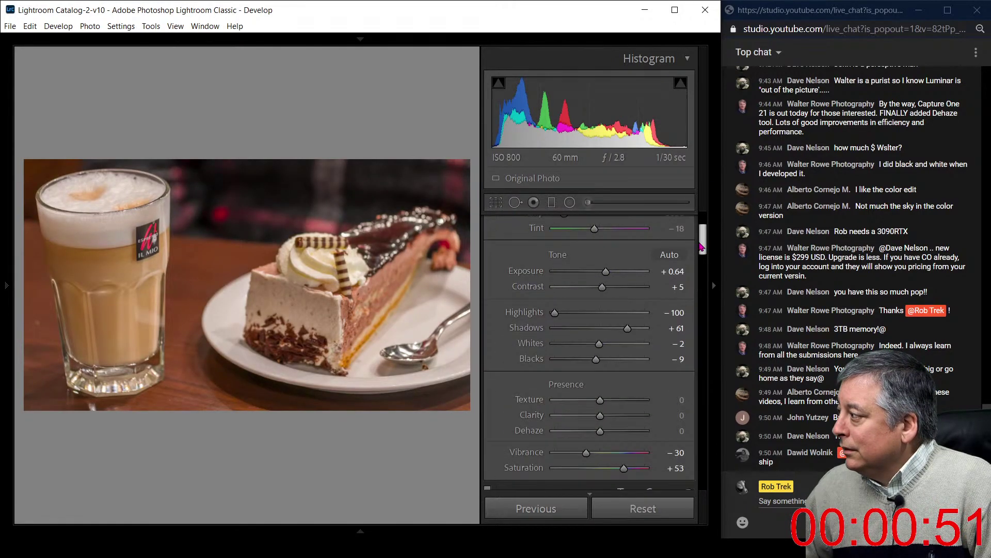
pyautogui.moveTo(596, 345); pyautogui.dragTo(566, 347)
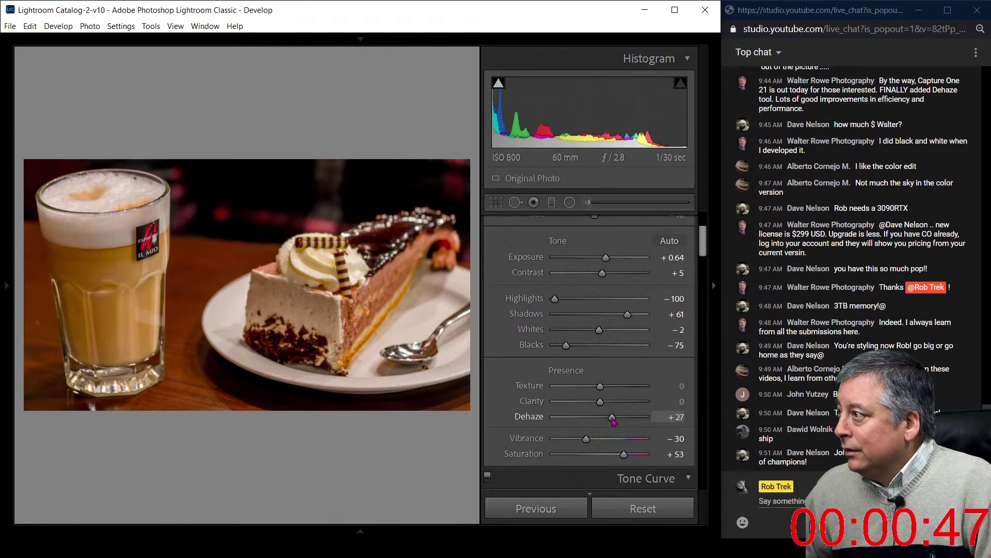
pyautogui.moveTo(613, 421); pyautogui.dragTo(614, 388)
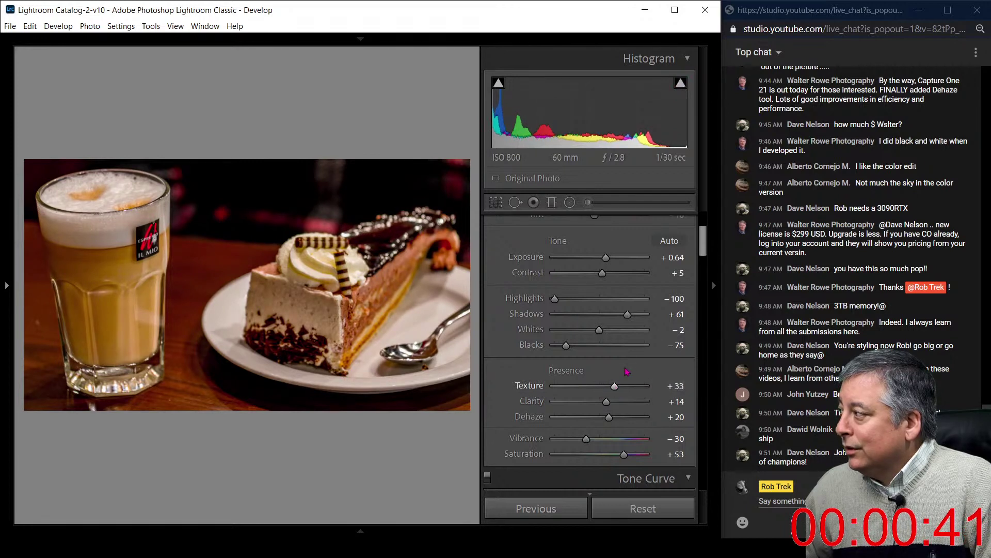
pyautogui.moveTo(609, 417)
pyautogui.mouseDown()
pyautogui.moveTo(625, 417)
pyautogui.moveTo(612, 419)
pyautogui.mouseUp()
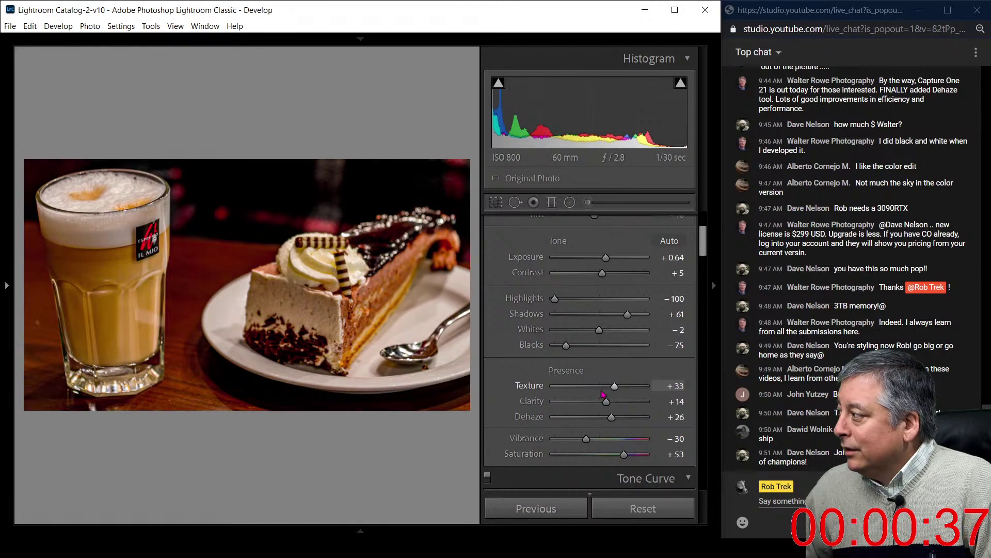
# - Set the photo's Whites to +43 and Shadows to +41, and briefly check the result in an enlarged view
pyautogui.moveTo(602, 331); pyautogui.dragTo(623, 336)
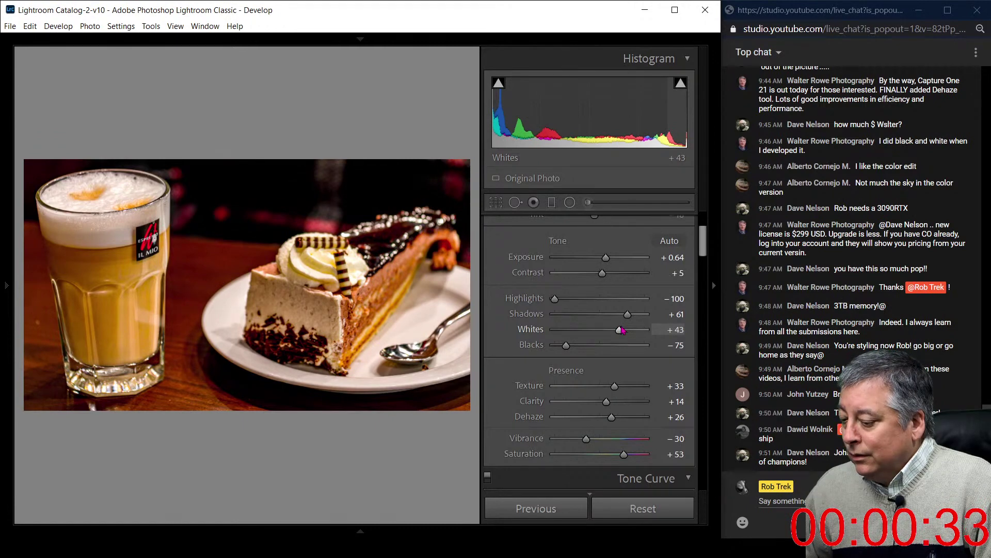
pyautogui.moveTo(636, 316); pyautogui.dragTo(618, 318)
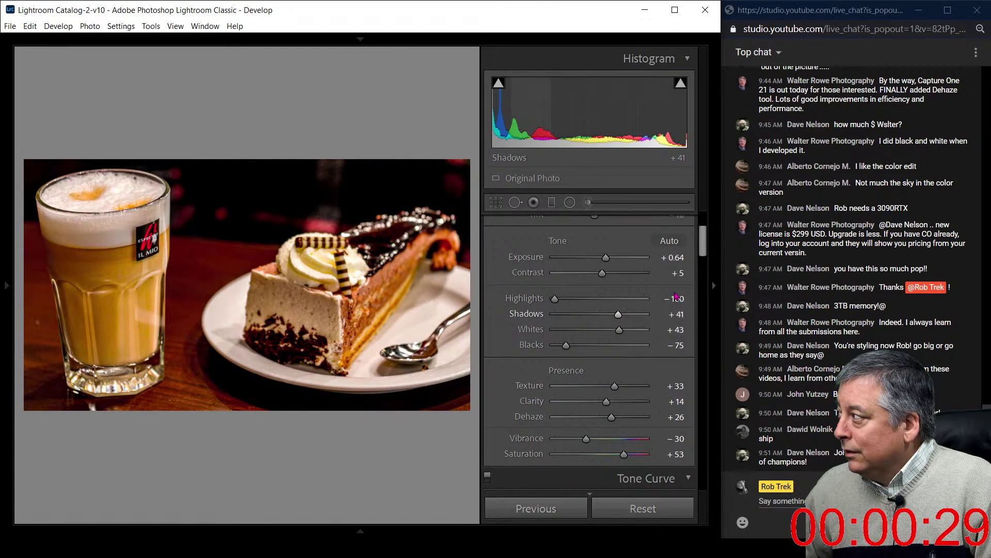
pyautogui.click(711, 252)
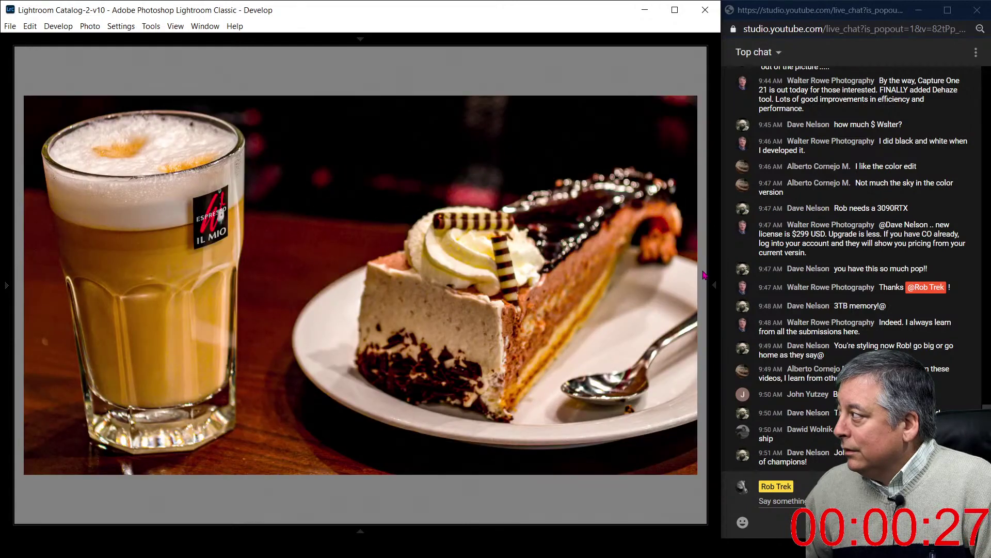
pyautogui.click(712, 274)
# - Set the color Luminance to -57 for Red, +8 for Orange and -8 for Yellow
pyautogui.moveTo(704, 249); pyautogui.dragTo(694, 315)
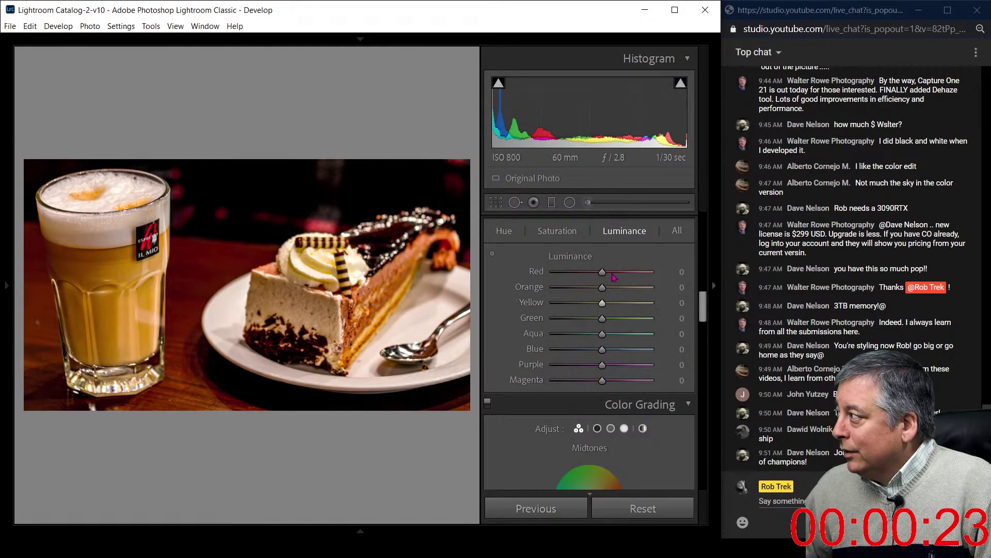
pyautogui.moveTo(602, 272); pyautogui.dragTo(568, 275)
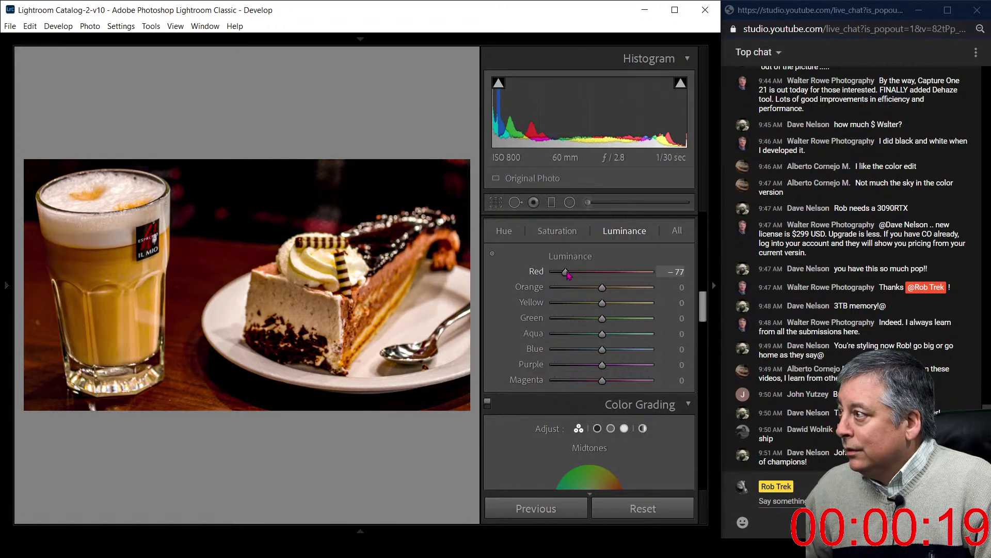
pyautogui.moveTo(561, 274); pyautogui.dragTo(602, 308)
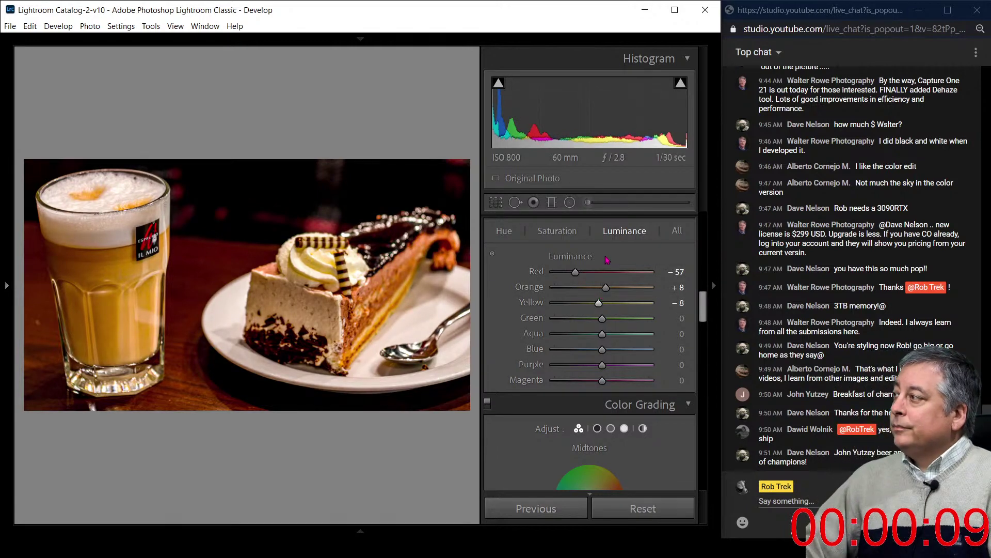
pyautogui.click(515, 202)
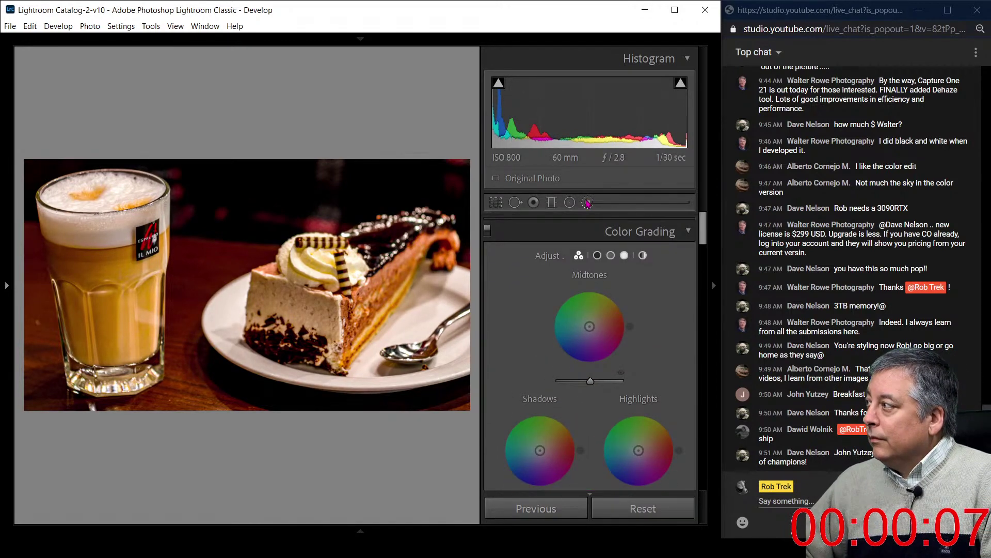
pyautogui.click(515, 201)
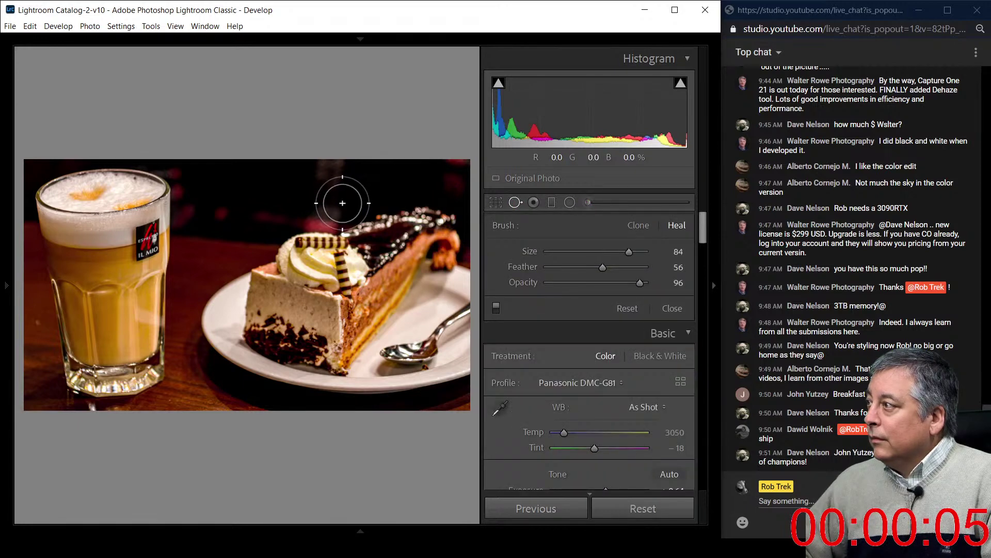
pyautogui.scroll(-3, 340, 204)
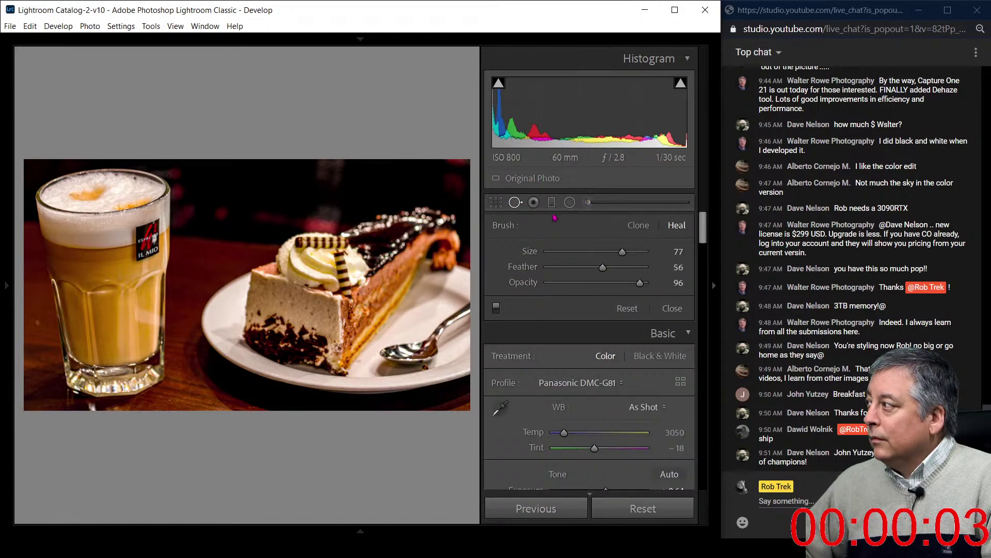
# - Paint the dark background above the cake with a reset Adjustment Brush at Exposure -1.61, and set the brush Flow to 100
pyautogui.click(588, 202)
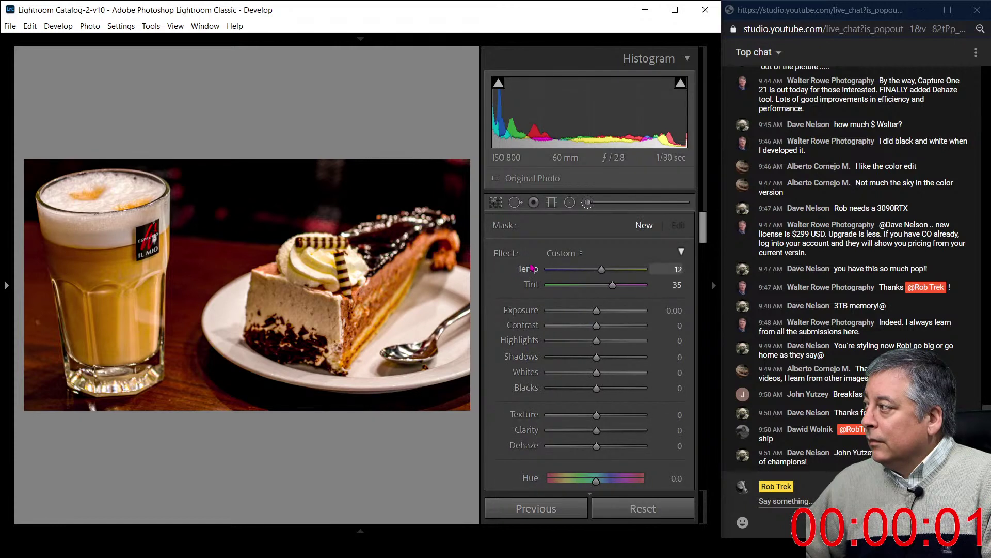
pyautogui.doubleClick(515, 253)
pyautogui.moveTo(597, 310); pyautogui.dragTo(577, 310)
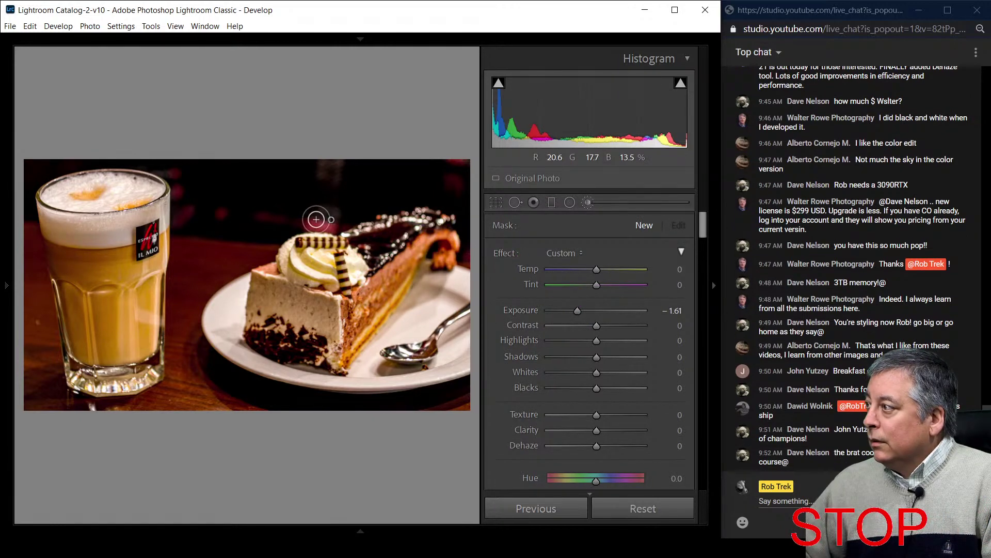
pyautogui.moveTo(326, 220)
pyautogui.mouseDown()
pyautogui.moveTo(253, 221)
pyautogui.moveTo(201, 193)
pyautogui.moveTo(467, 161)
pyautogui.moveTo(444, 160)
pyautogui.mouseUp()
pyautogui.moveTo(704, 227); pyautogui.dragTo(705, 259)
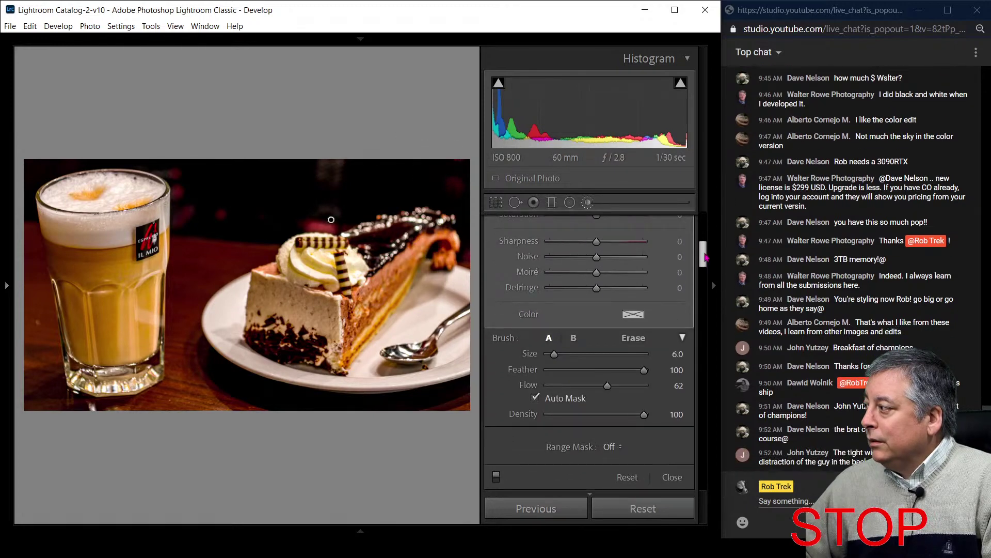
pyautogui.moveTo(678, 386); pyautogui.dragTo(702, 386)
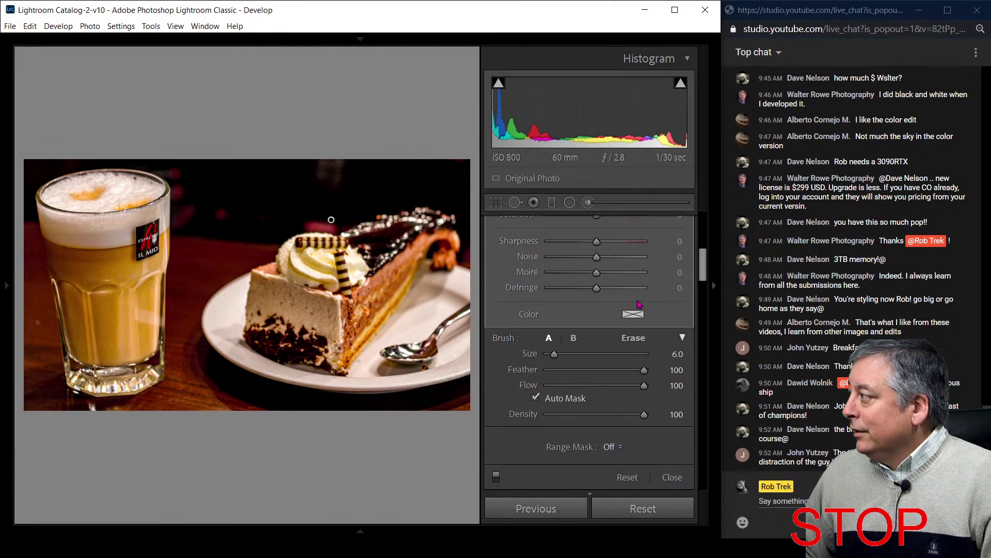
# - Leave the Adjustment Brush and set the whole photo's Exposure to +0.89
pyautogui.press('k')
pyautogui.scroll(5, 504, 466)
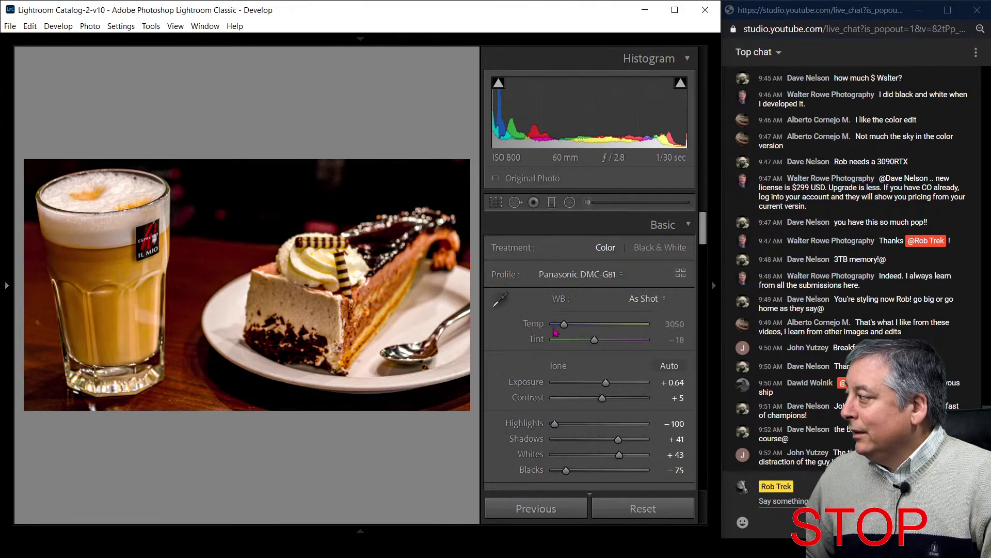
pyautogui.moveTo(605, 384); pyautogui.dragTo(608, 387)
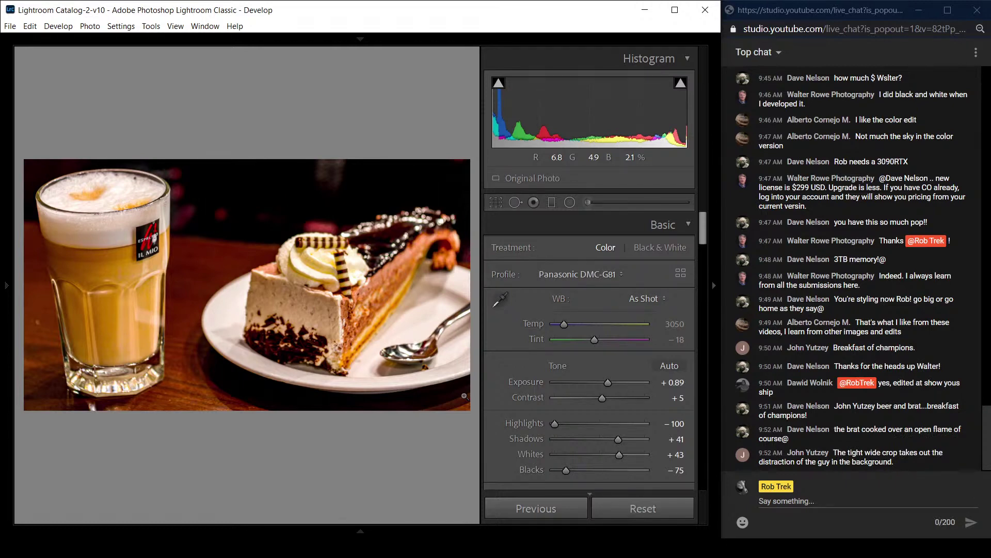
# - Create a virtual copy of the edited photo and reset all of the copy's develop settings
pyautogui.rightClick(365, 389)
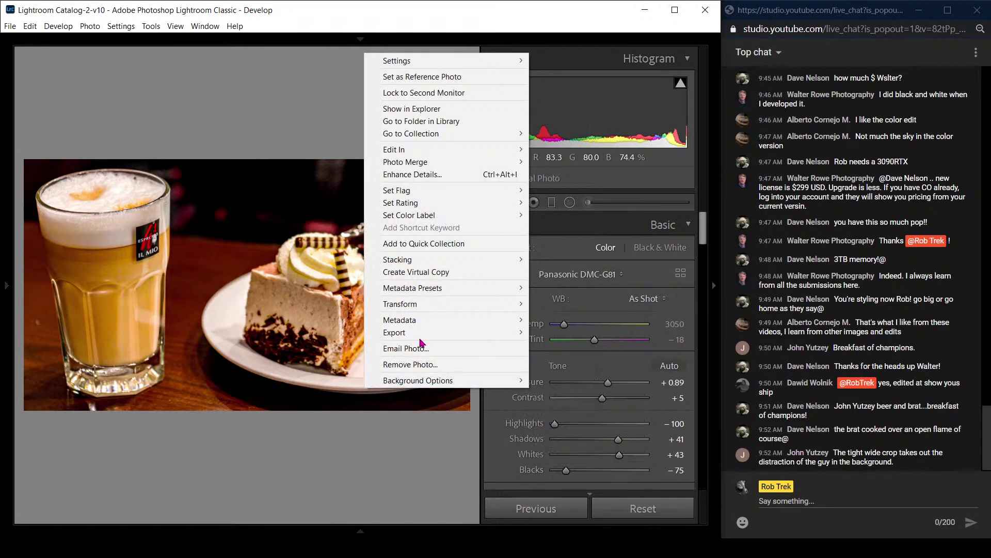
pyautogui.click(436, 272)
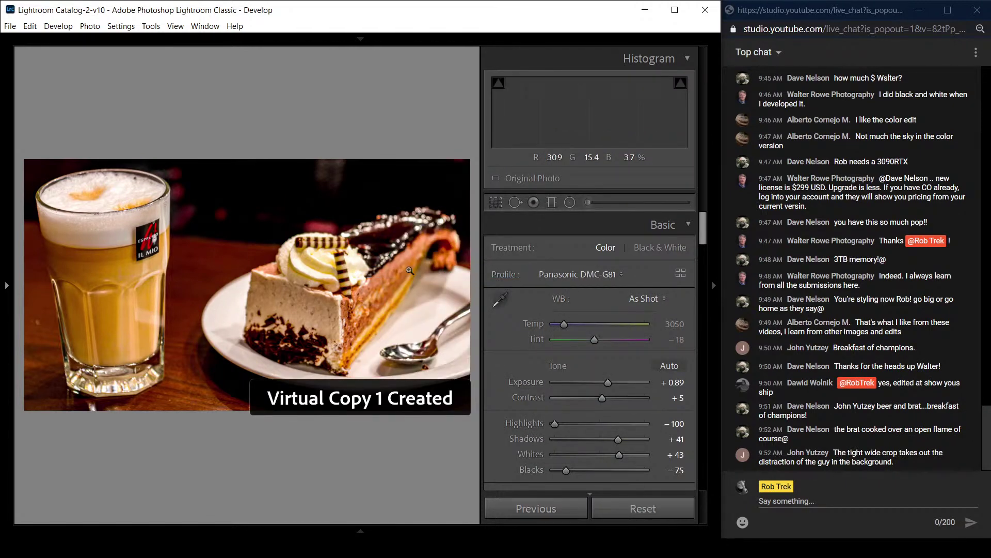
pyautogui.click(608, 508)
# - Compare the reset virtual copy side by side with the edited photo, and return to developing the copy
pyautogui.press('g')
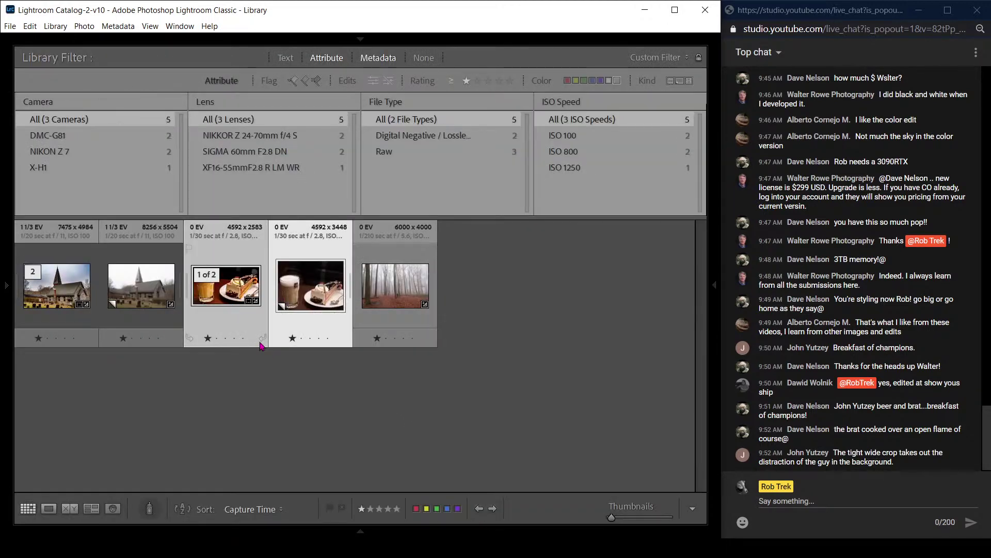
pyautogui.press('c')
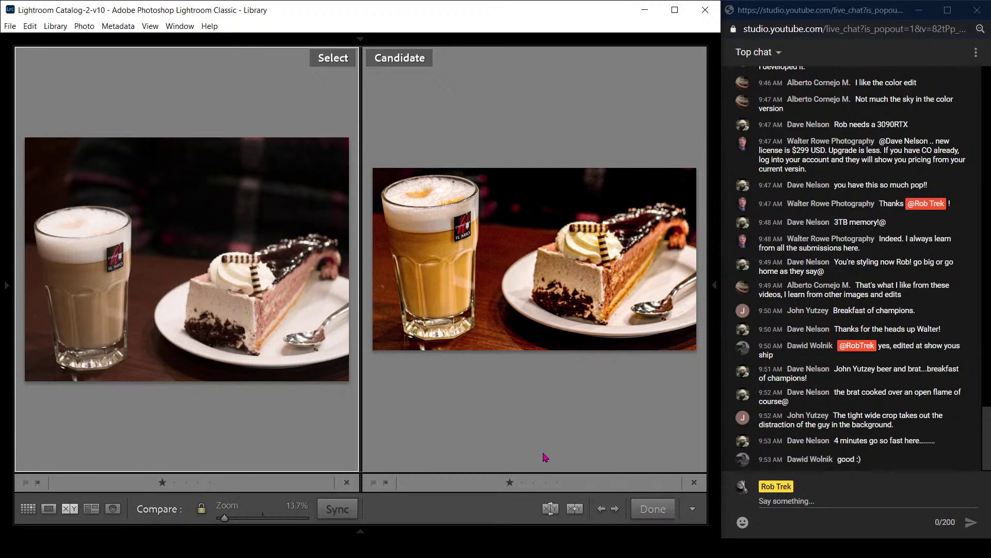
pyautogui.press('g')
pyautogui.press('d')
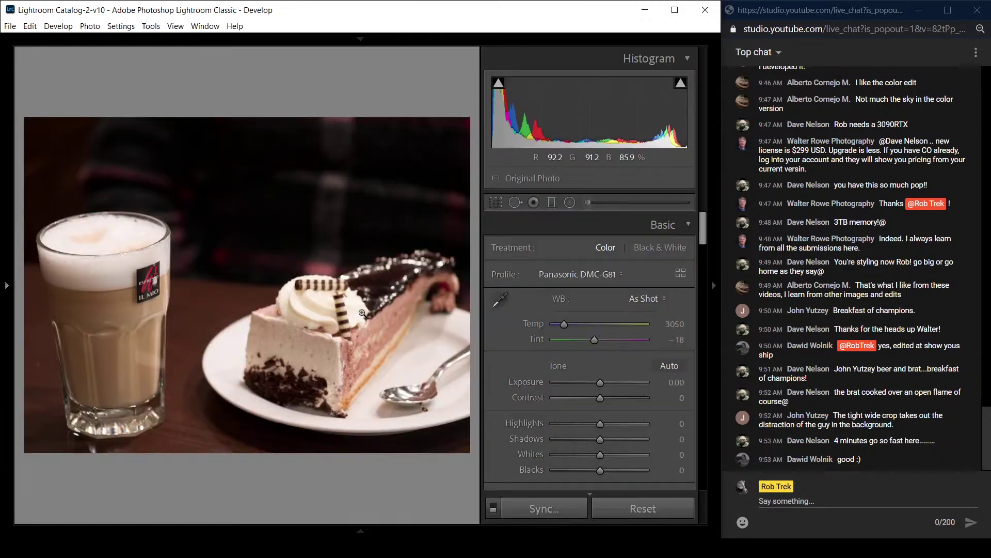
# - Return to the edited coffee-and-cake photo and set its Temp to 3257, Exposure to +0.94 and Shadows to +37
pyautogui.hotkey('ctrl', 'u')
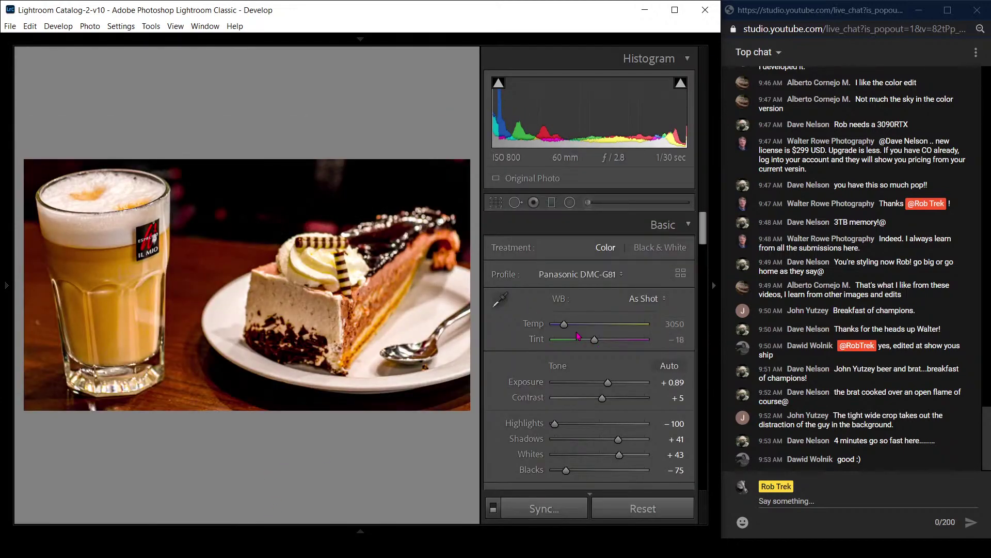
pyautogui.moveTo(565, 326); pyautogui.dragTo(566, 328)
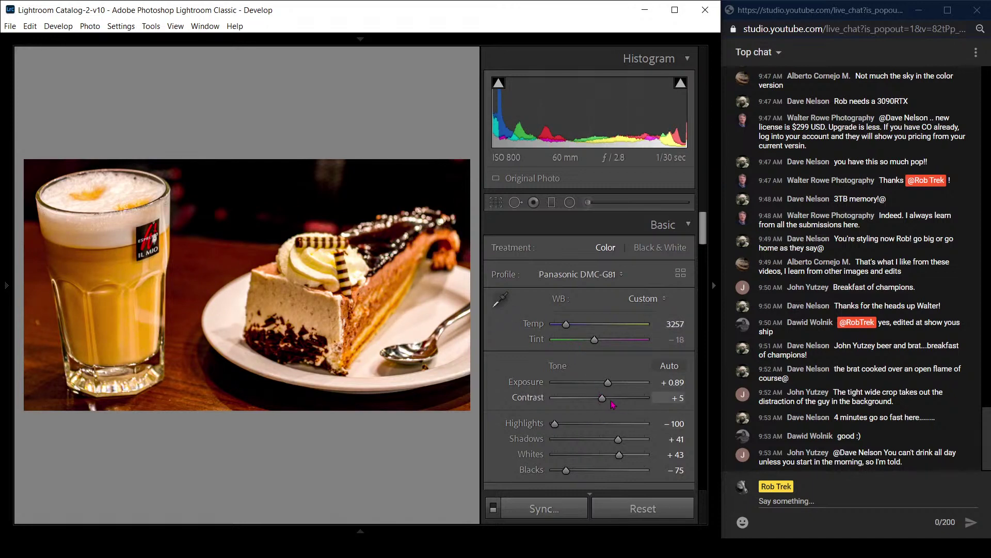
pyautogui.moveTo(610, 386); pyautogui.dragTo(609, 385)
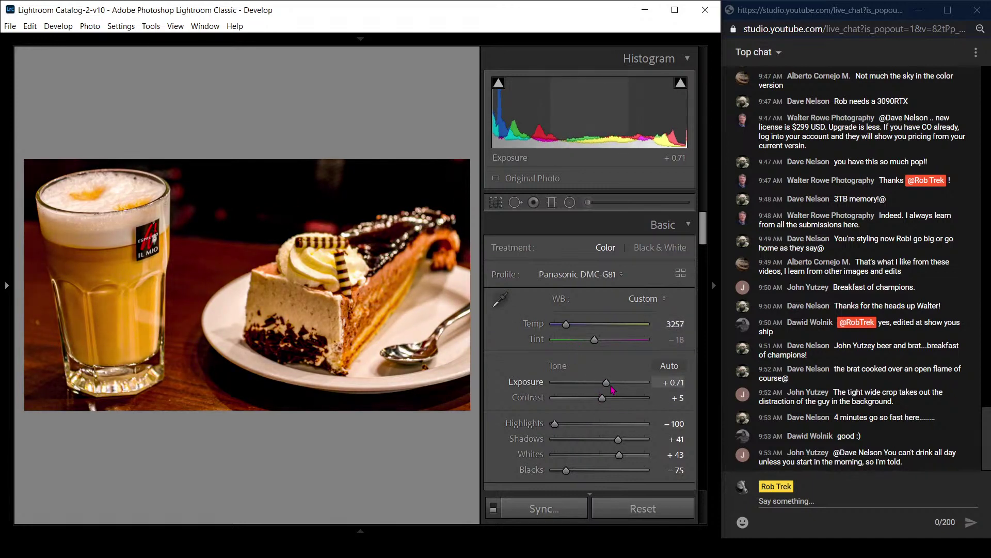
pyautogui.moveTo(624, 439)
pyautogui.mouseDown()
pyautogui.moveTo(628, 447)
pyautogui.moveTo(618, 440)
pyautogui.mouseUp()
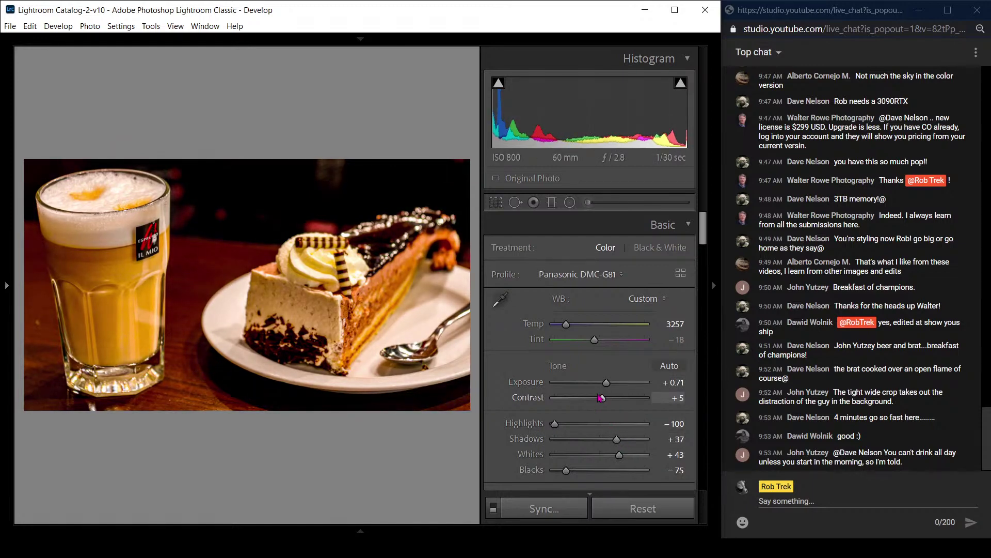
pyautogui.moveTo(606, 384); pyautogui.dragTo(608, 386)
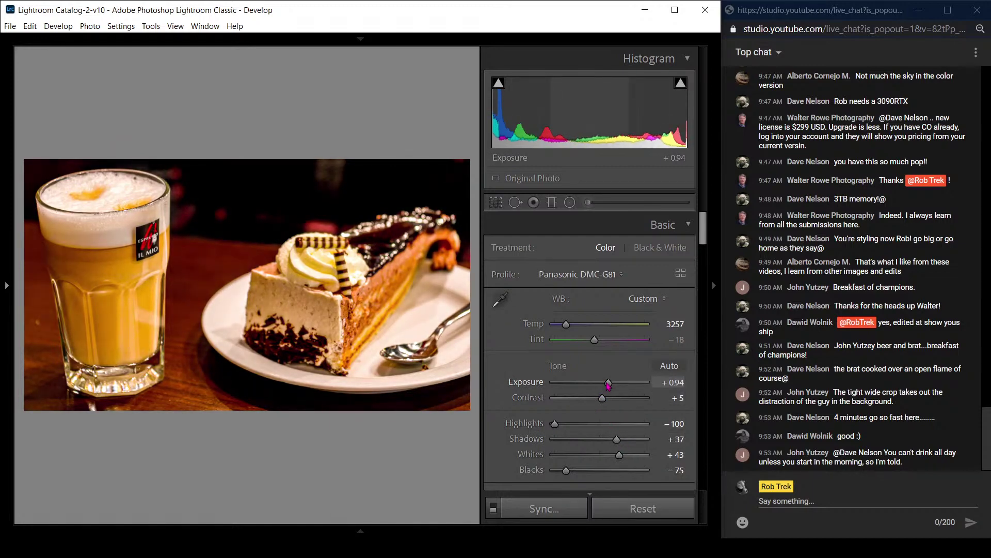
# - Tint the shadows of the coffee-and-cake photo slightly toward magenta-red with the Color Grading wheel
pyautogui.scroll(-10, 511, 377)
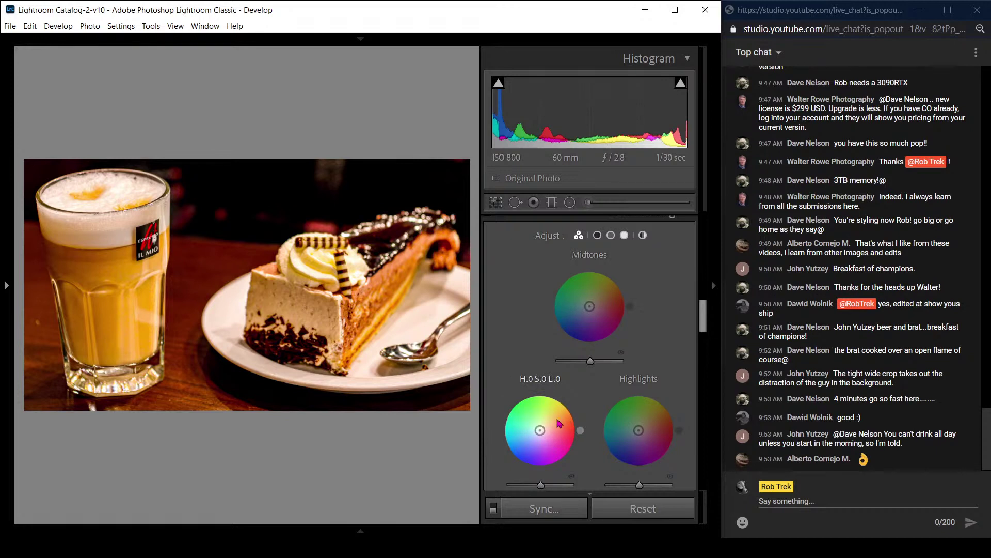
pyautogui.moveTo(540, 430); pyautogui.dragTo(545, 434)
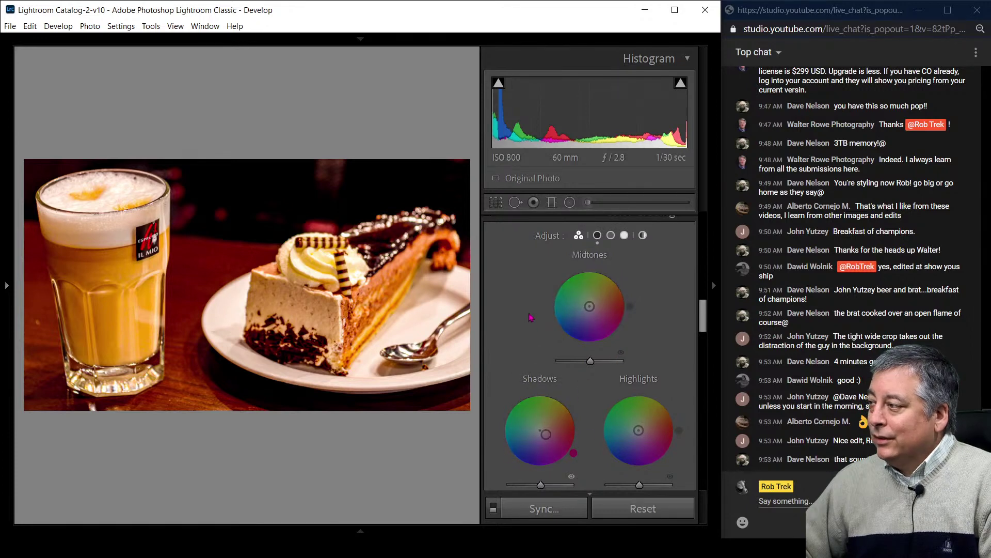
pyautogui.scroll(10, 505, 347)
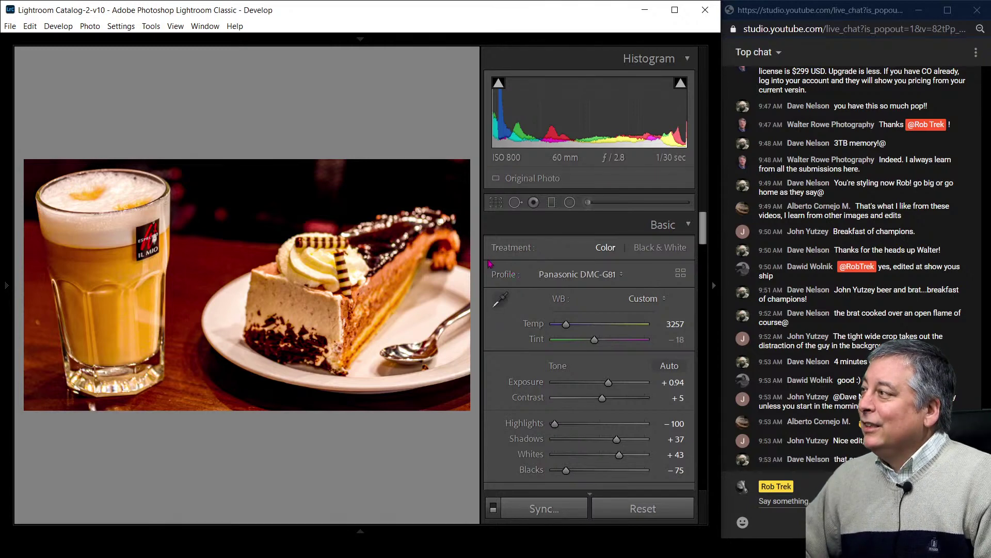
# - Open the misty forest photo for developing, check its shooting information and inspect the trees around the walking figure up close
pyautogui.press('g')
pyautogui.click(398, 297)
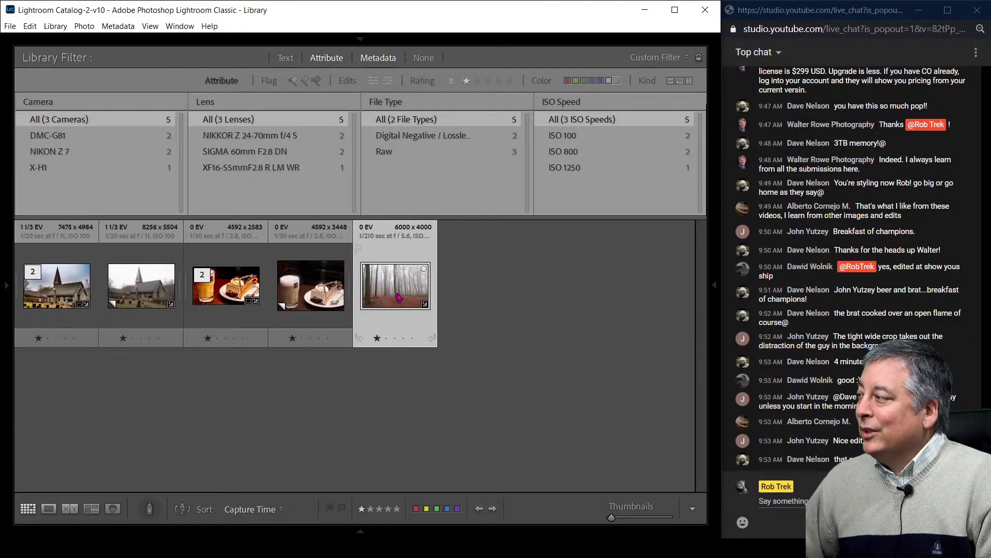
pyautogui.press('d')
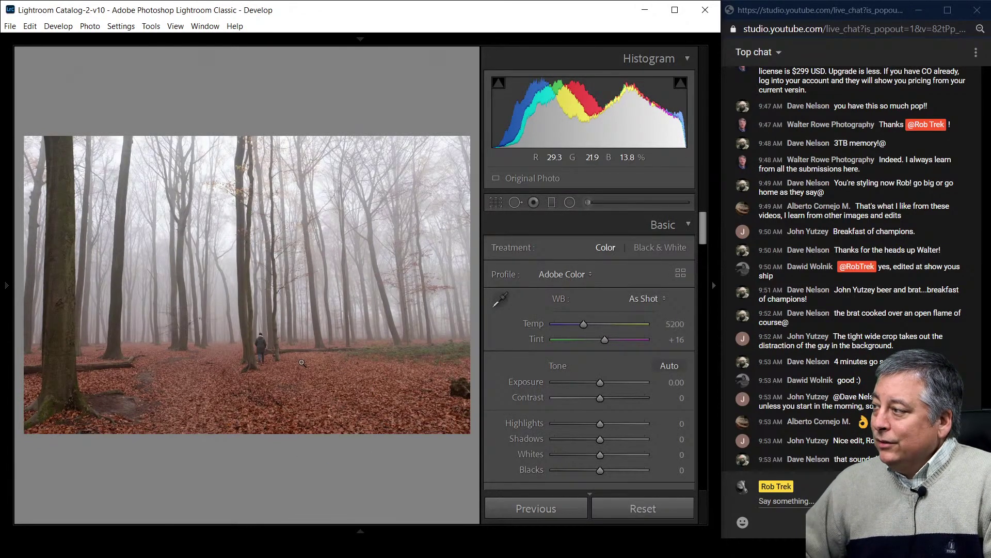
pyautogui.press('i')
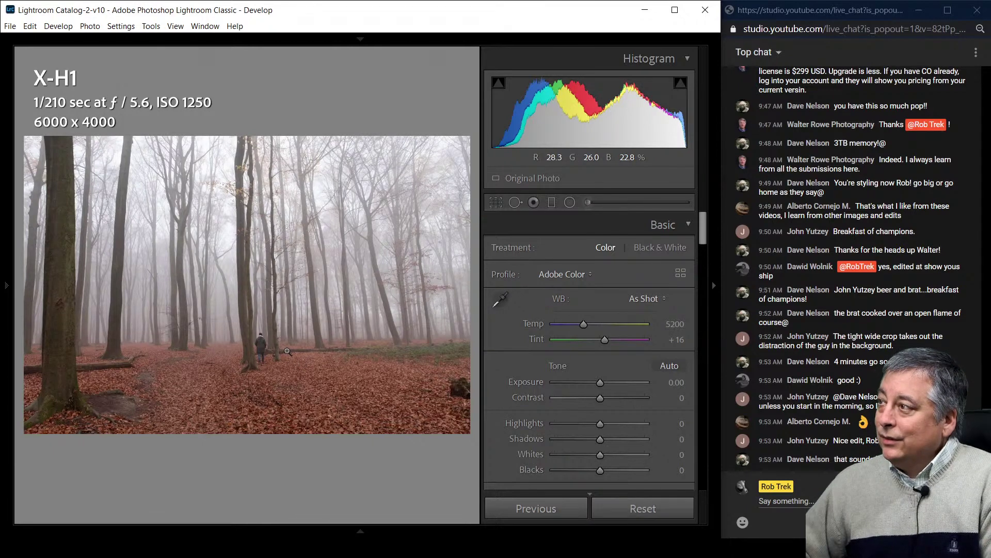
pyautogui.press('i')
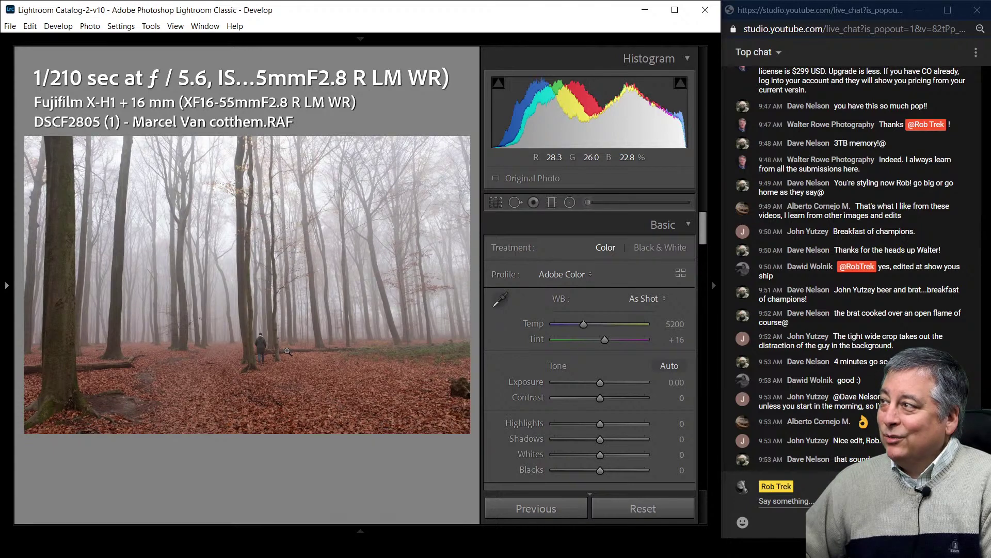
pyautogui.press('i')
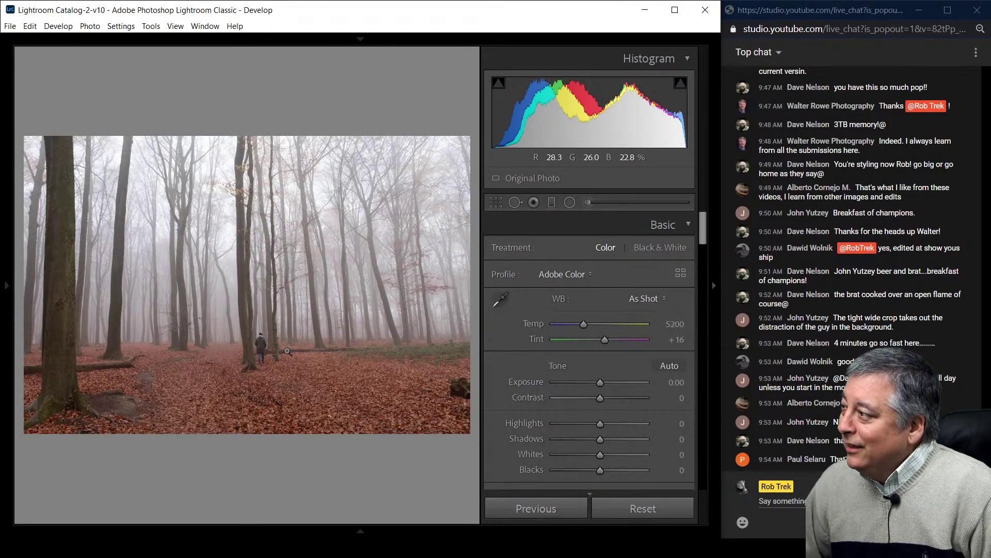
pyautogui.click(265, 301)
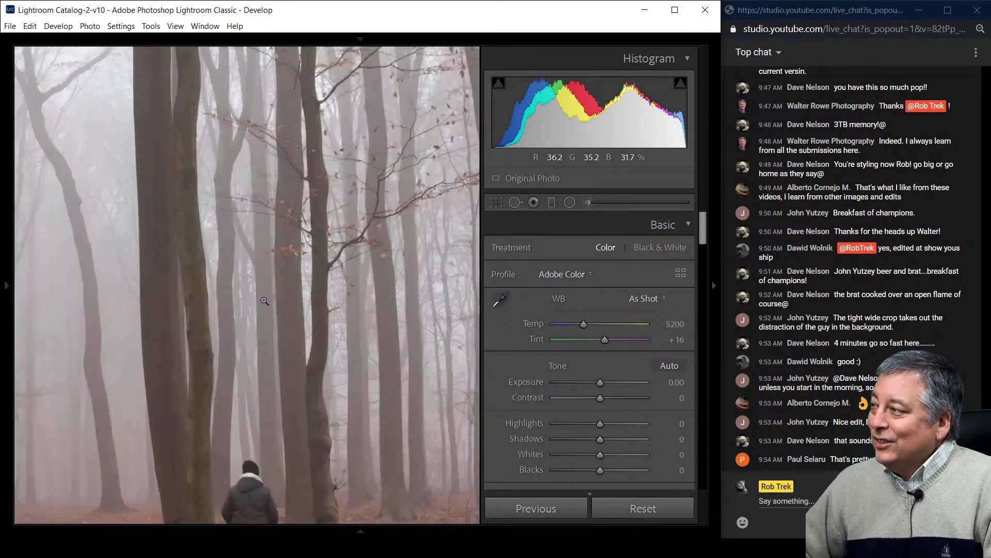
pyautogui.click(265, 301)
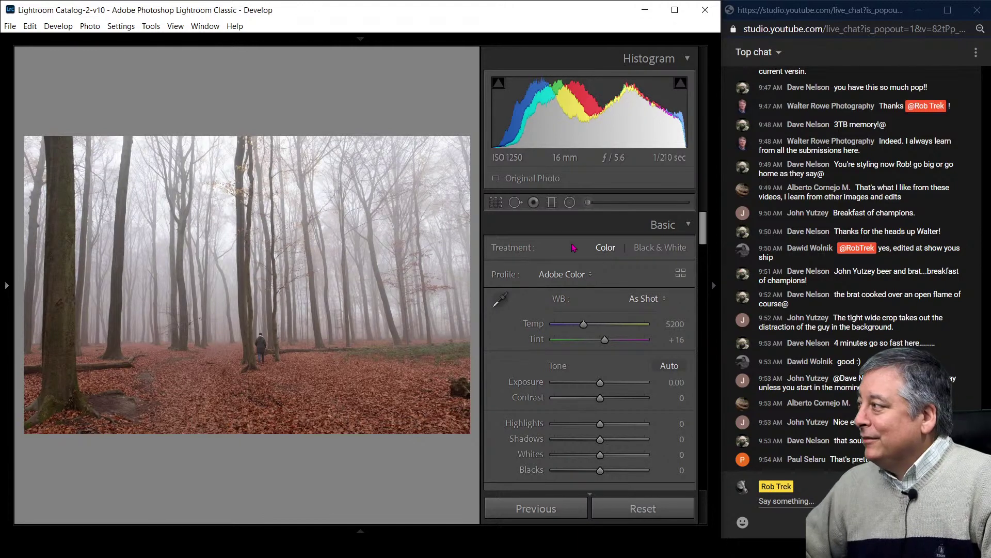
# - Crop the forest photo to a 16 x 7 aspect, tightened and repositioned around the walking figure
pyautogui.click(493, 204)
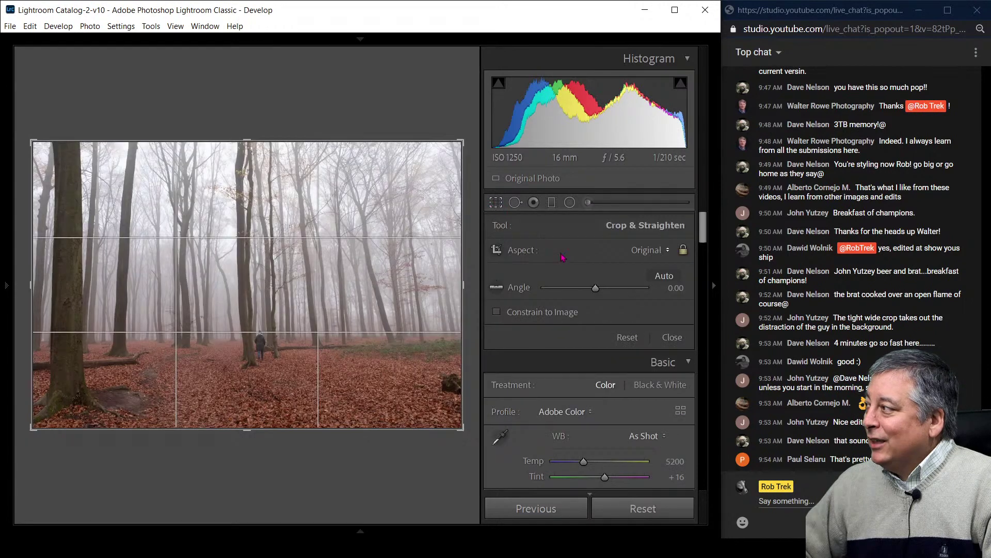
pyautogui.click(634, 257)
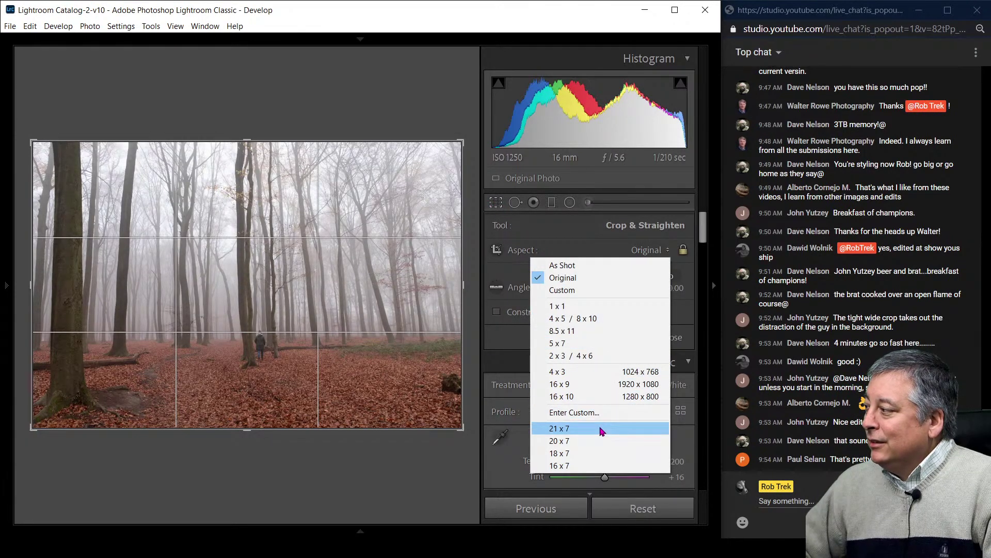
pyautogui.click(597, 466)
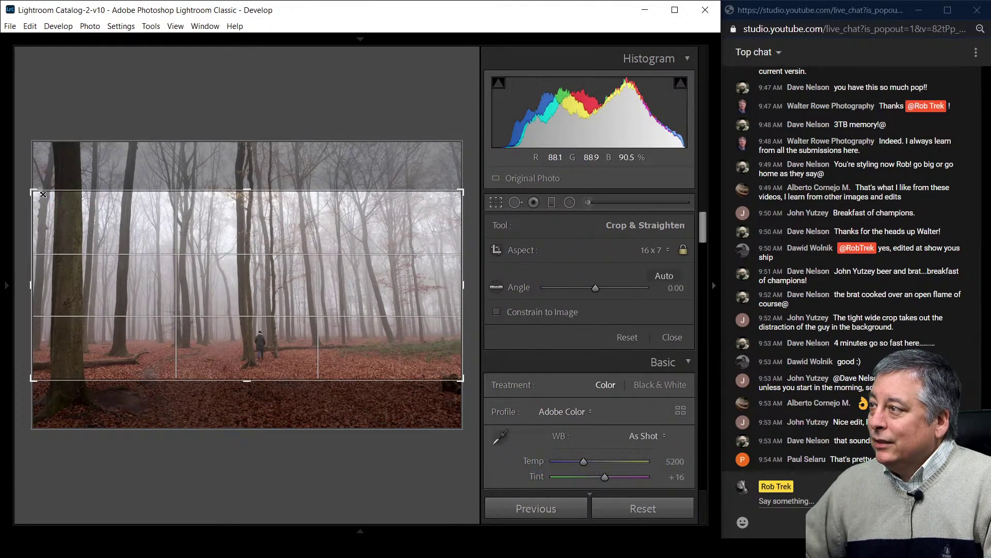
pyautogui.moveTo(33, 191); pyautogui.dragTo(94, 218)
pyautogui.moveTo(174, 249); pyautogui.dragTo(227, 247)
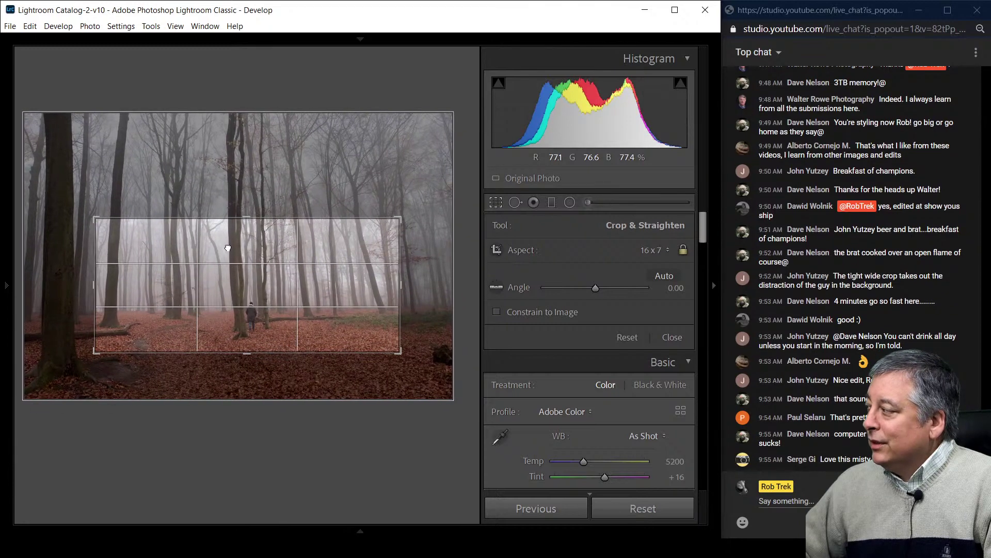
pyautogui.press('Return')
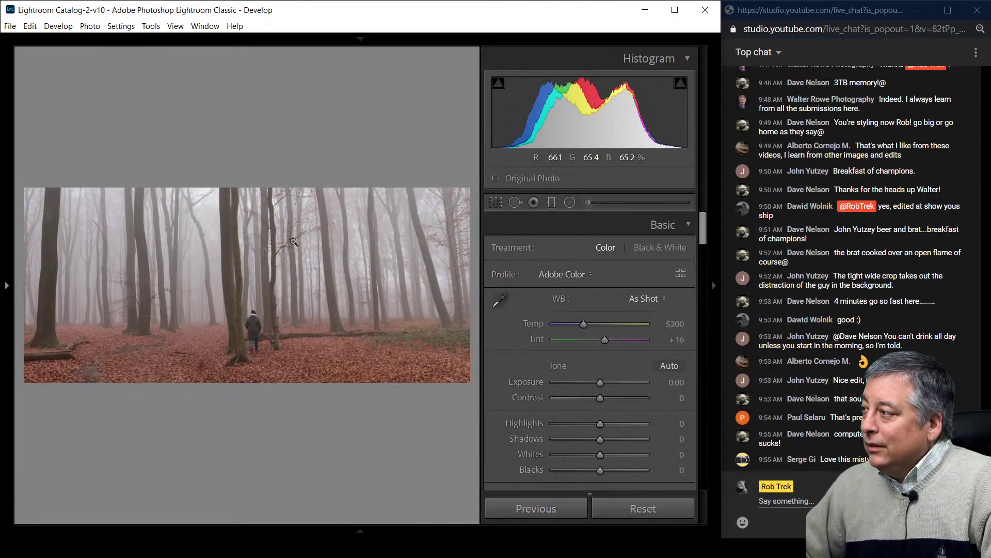
pyautogui.press('r')
pyautogui.moveTo(317, 290); pyautogui.dragTo(318, 296)
pyautogui.press('Return')
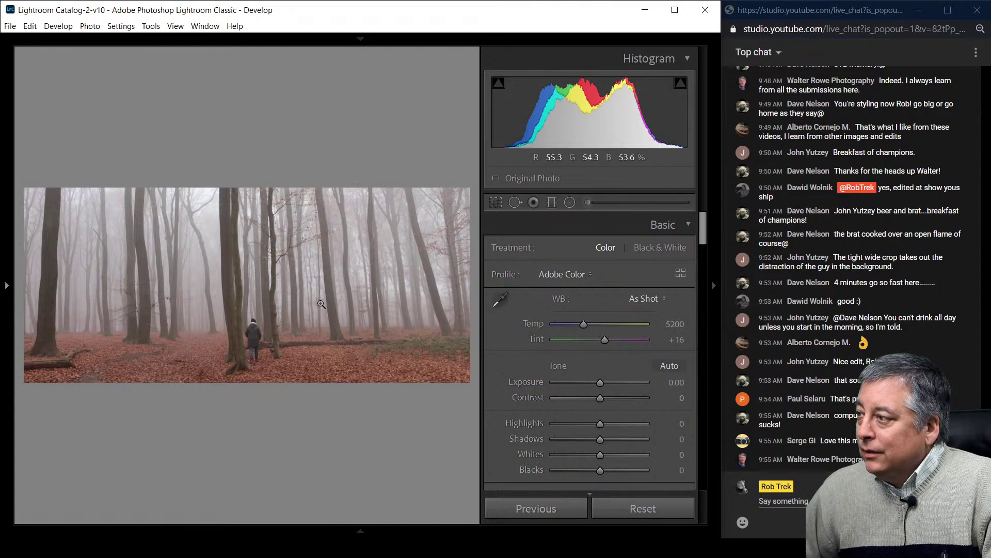
# - Apply Auto tone to the cropped forest photo and set Blacks to -70
pyautogui.moveTo(600, 472); pyautogui.dragTo(575, 471)
pyautogui.click(669, 367)
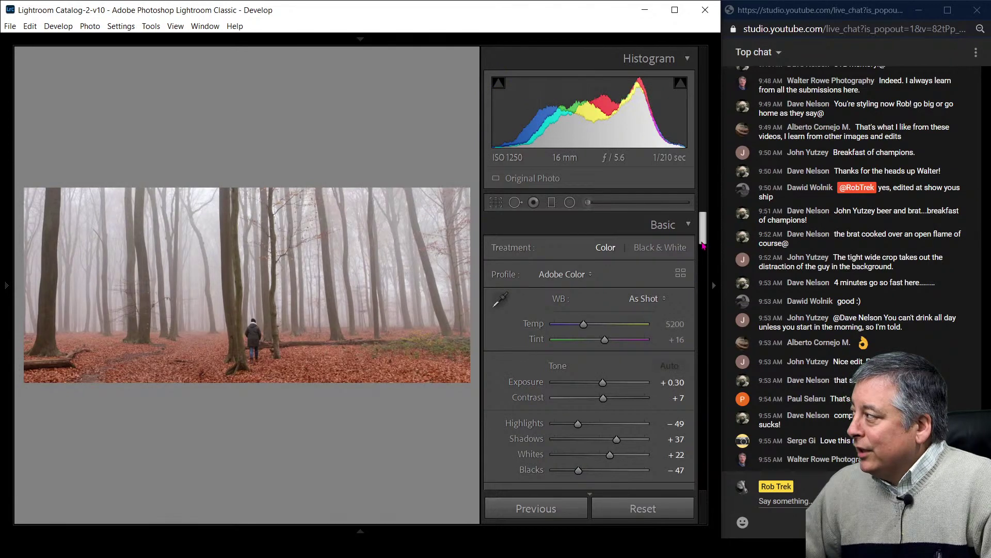
pyautogui.scroll(-3, 672, 310)
pyautogui.moveTo(589, 329); pyautogui.dragTo(569, 327)
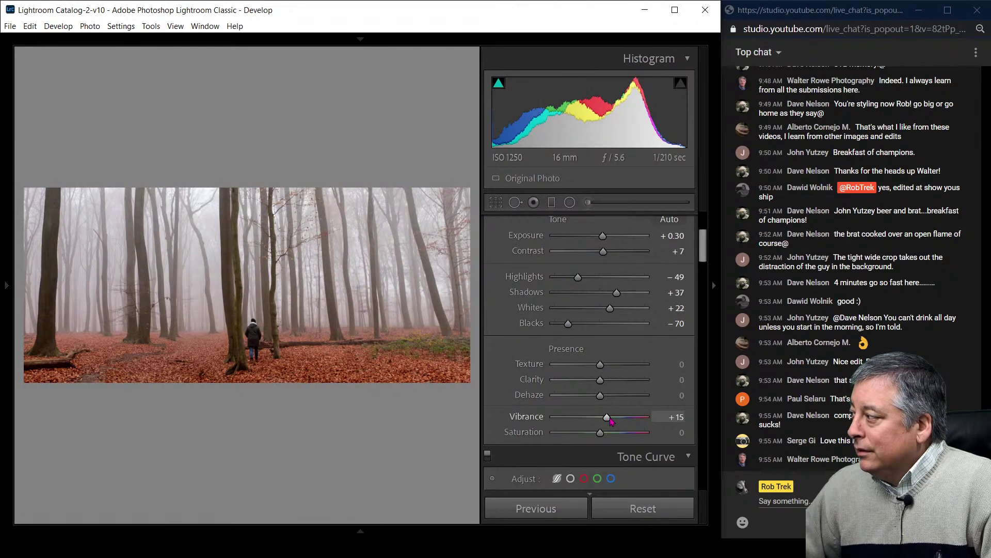
# - Set Vibrance to -34, Saturation to -10, Dehaze to -30, Blacks to -90, Highlights to -100 and Shadows to +38
pyautogui.moveTo(602, 424); pyautogui.dragTo(587, 424)
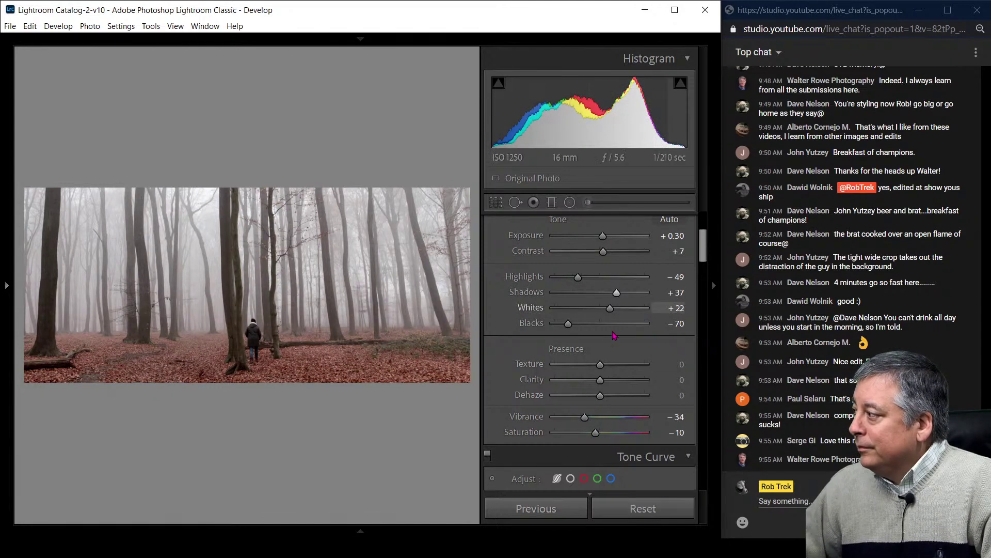
pyautogui.moveTo(601, 399); pyautogui.dragTo(586, 400)
pyautogui.moveTo(568, 323); pyautogui.dragTo(559, 325)
pyautogui.moveTo(616, 292); pyautogui.dragTo(542, 283)
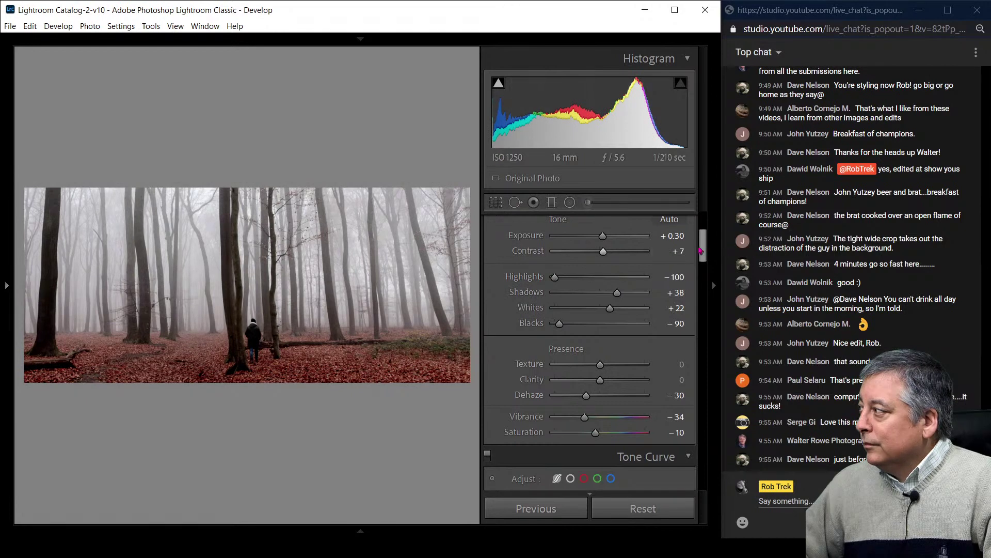
# - Soften the forest photo with Dehaze at -33, Clarity at -19 and Texture at -38
pyautogui.scroll(1, 705, 247)
pyautogui.scroll(-1, 705, 247)
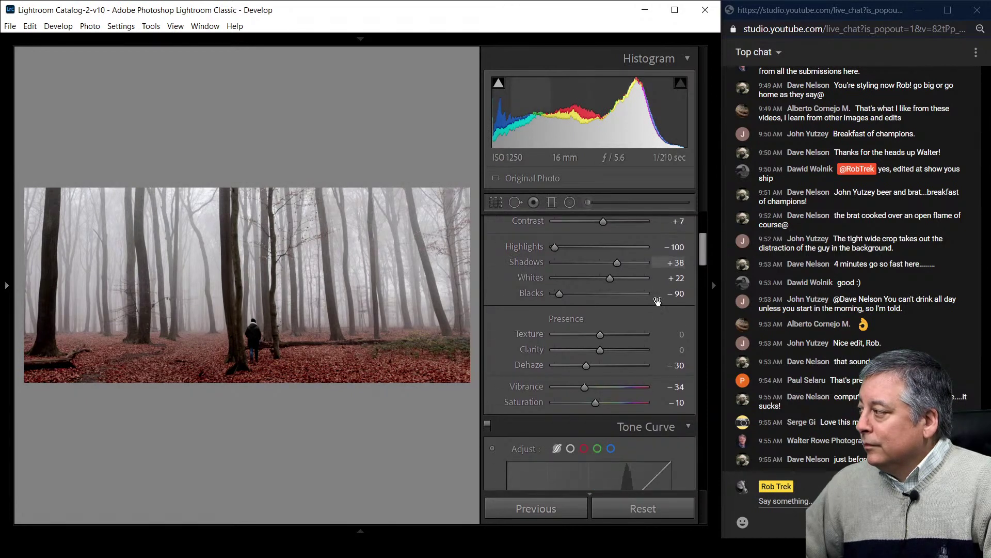
pyautogui.moveTo(586, 365); pyautogui.dragTo(580, 337)
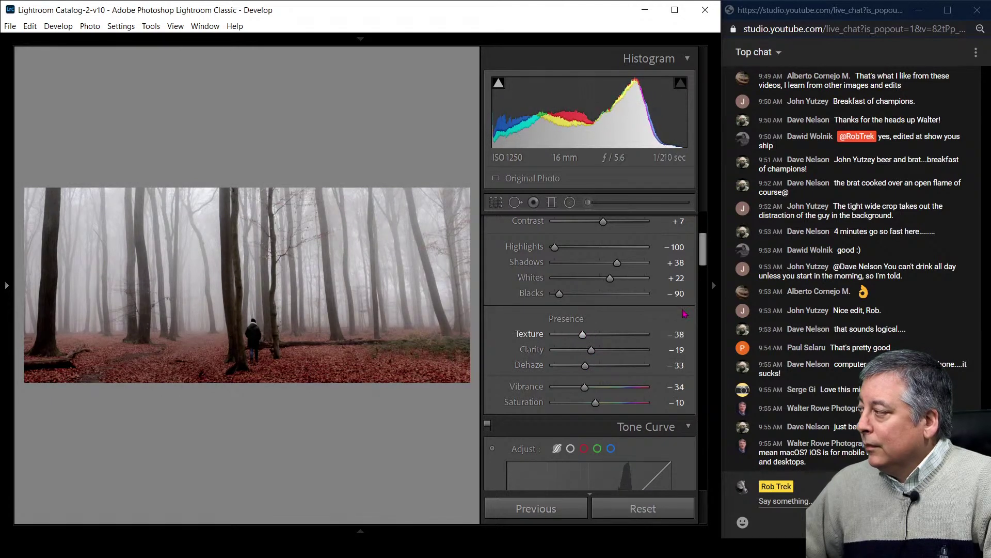
# - Add a Graduated Filter covering the misty trees, fading out downward across the leaf-covered ground
pyautogui.scroll(-3, 701, 277)
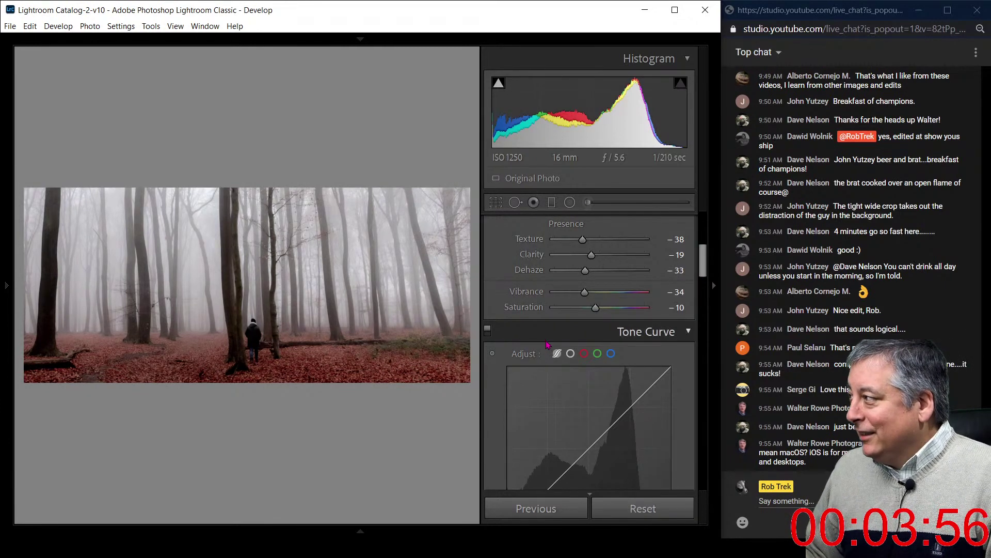
pyautogui.click(551, 202)
pyautogui.moveTo(299, 291); pyautogui.dragTo(300, 372)
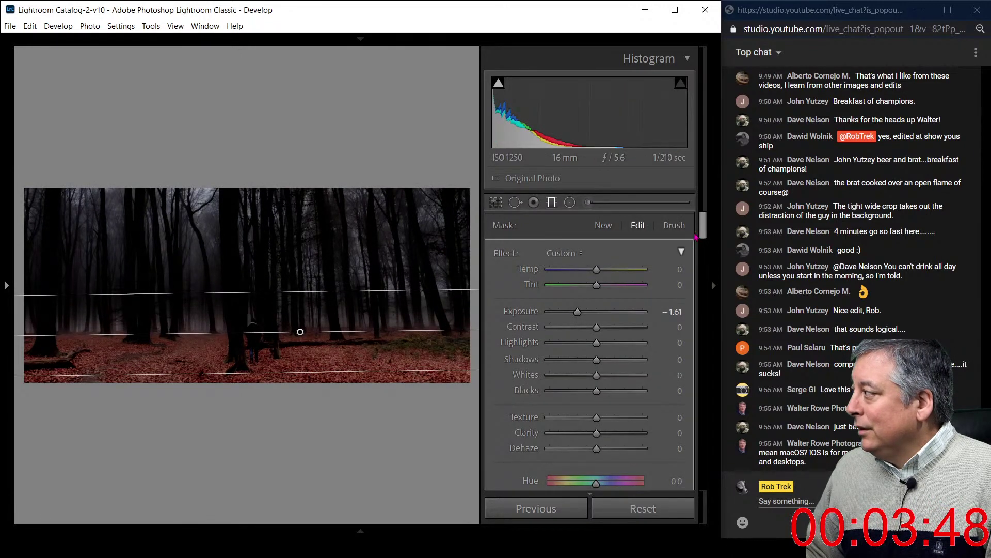
# - Limit the Graduated Filter with a Luminance range mask of 53/100 while showing the luminance mask
pyautogui.moveTo(702, 228); pyautogui.dragTo(702, 258)
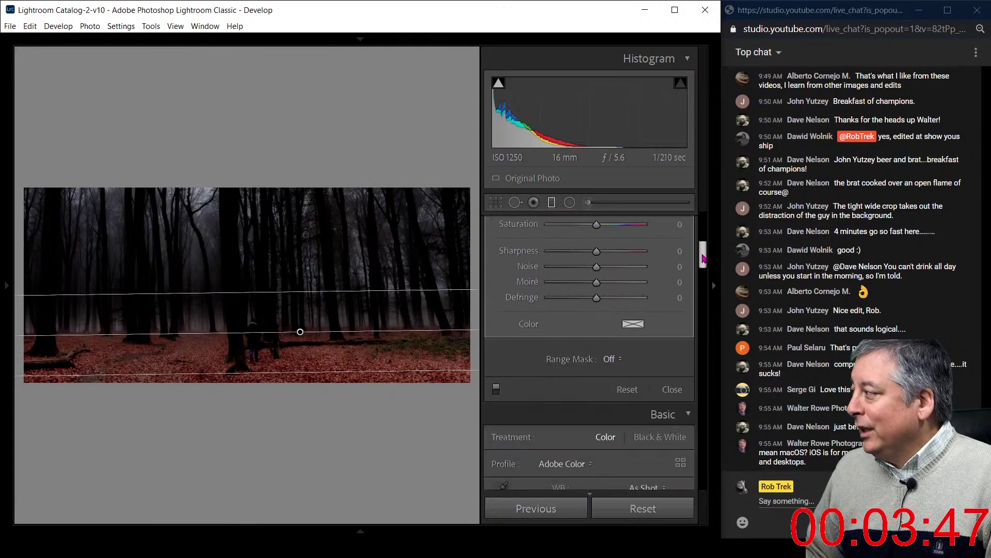
pyautogui.click(613, 361)
pyautogui.click(609, 399)
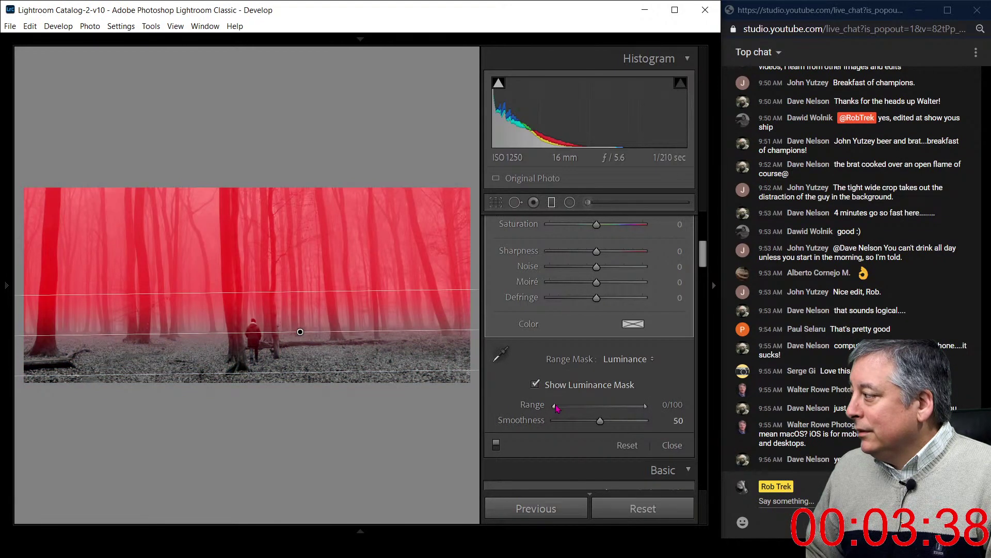
pyautogui.moveTo(582, 411); pyautogui.dragTo(605, 411)
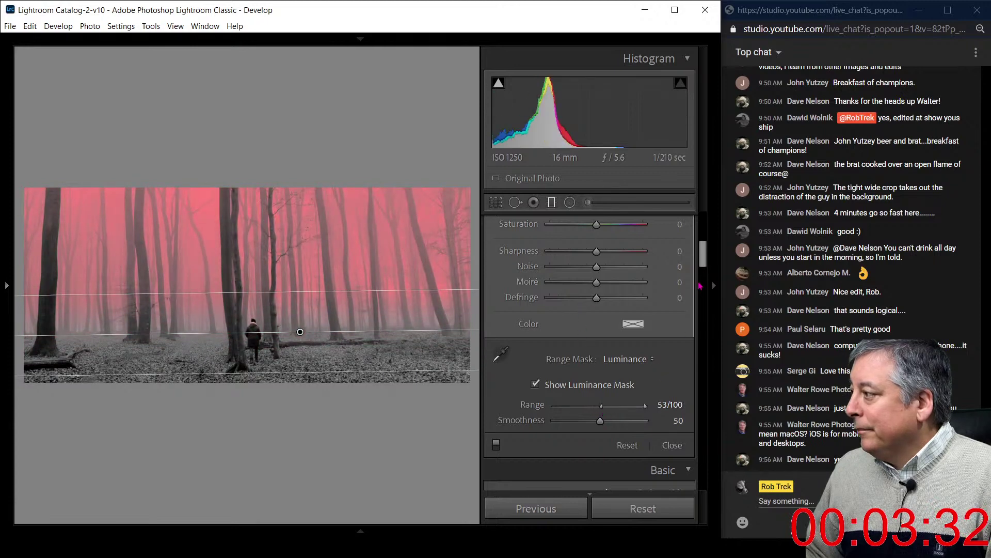
# - Hide the luminance mask and set the Graduated Filter's Exposure to -1.22 and Highlights to -56
pyautogui.scroll(5, 646, 262)
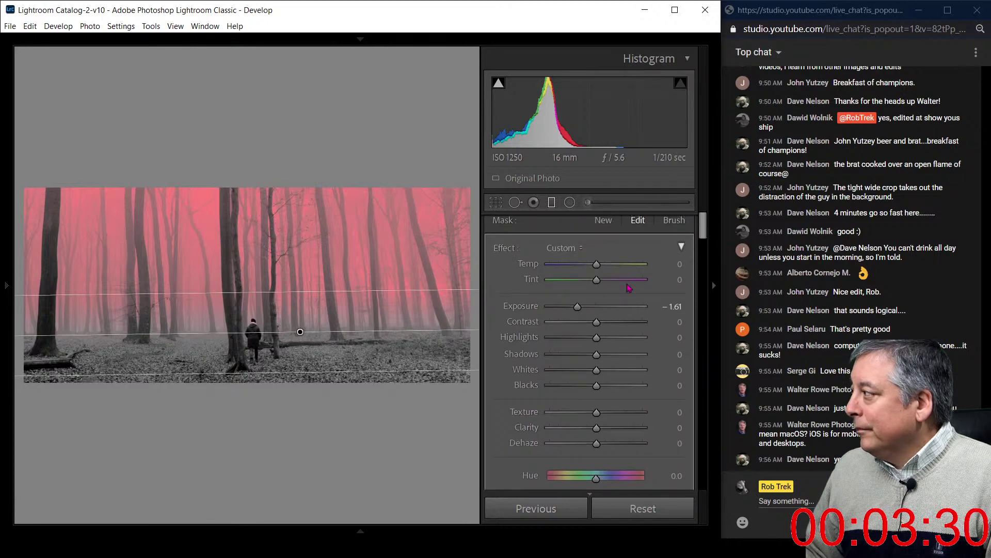
pyautogui.scroll(-10, 630, 418)
pyautogui.scroll(5, 622, 407)
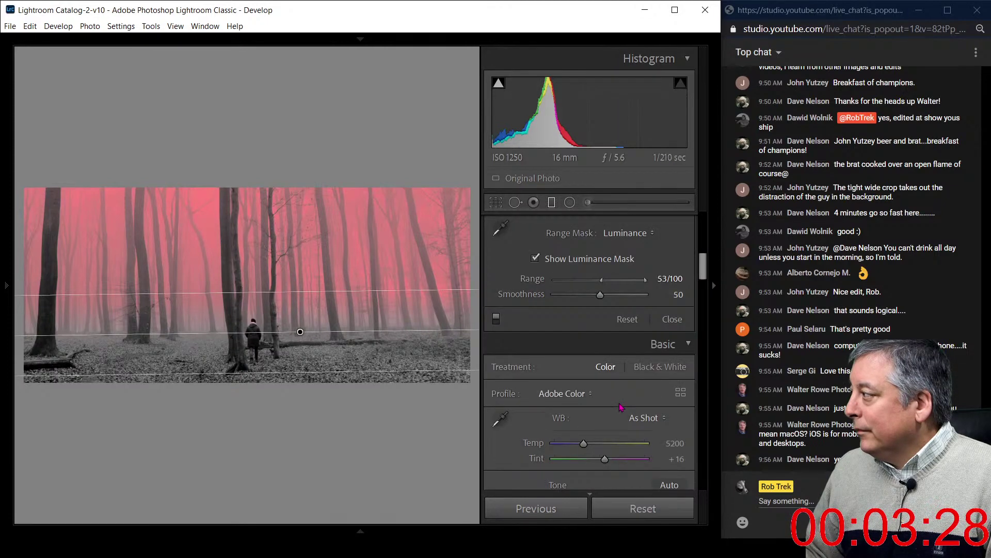
pyautogui.click(536, 257)
pyautogui.moveTo(701, 273); pyautogui.dragTo(703, 228)
pyautogui.moveTo(578, 312); pyautogui.dragTo(572, 344)
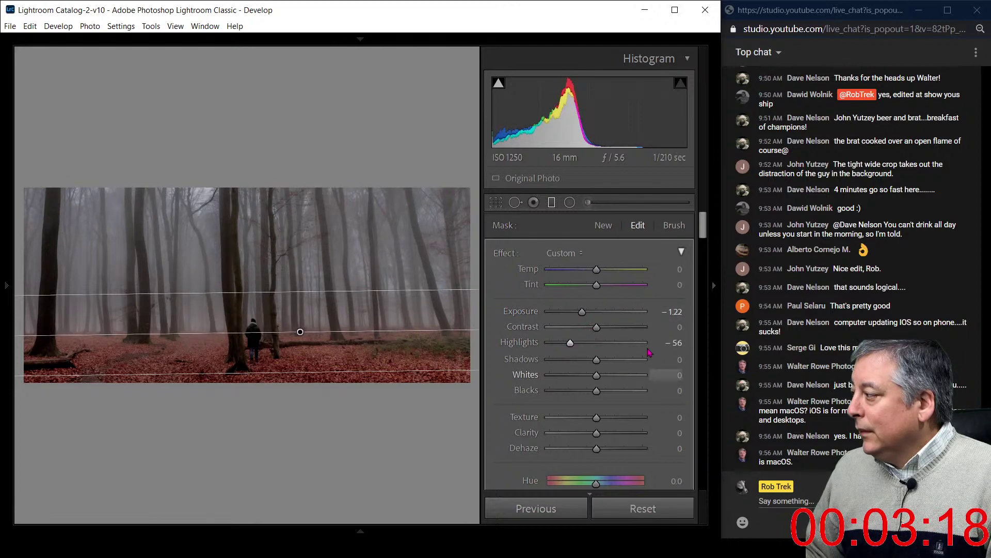
# - Set the Graduated Filter's Dehaze to -19 and close the filter
pyautogui.moveTo(597, 451)
pyautogui.mouseDown()
pyautogui.moveTo(573, 453)
pyautogui.moveTo(588, 452)
pyautogui.mouseUp()
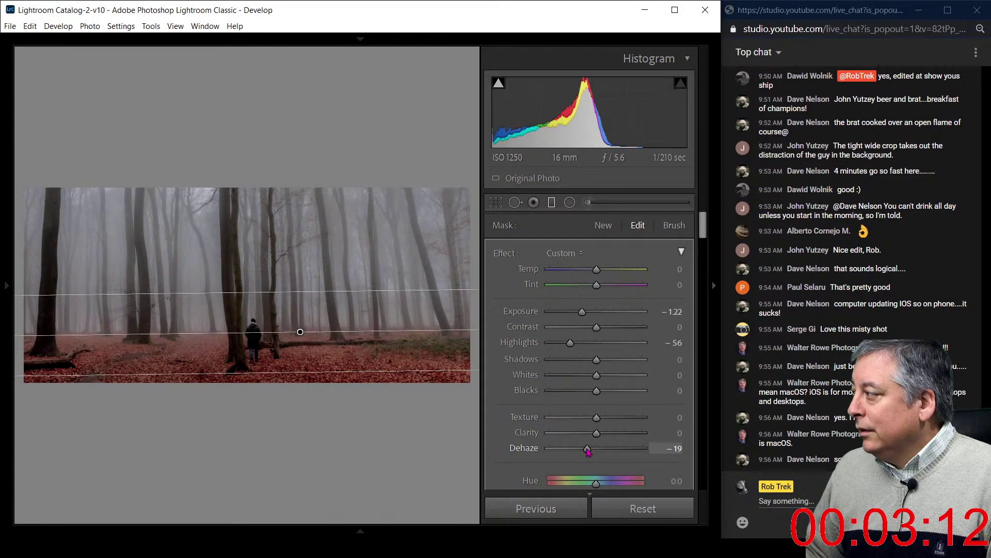
pyautogui.click(551, 203)
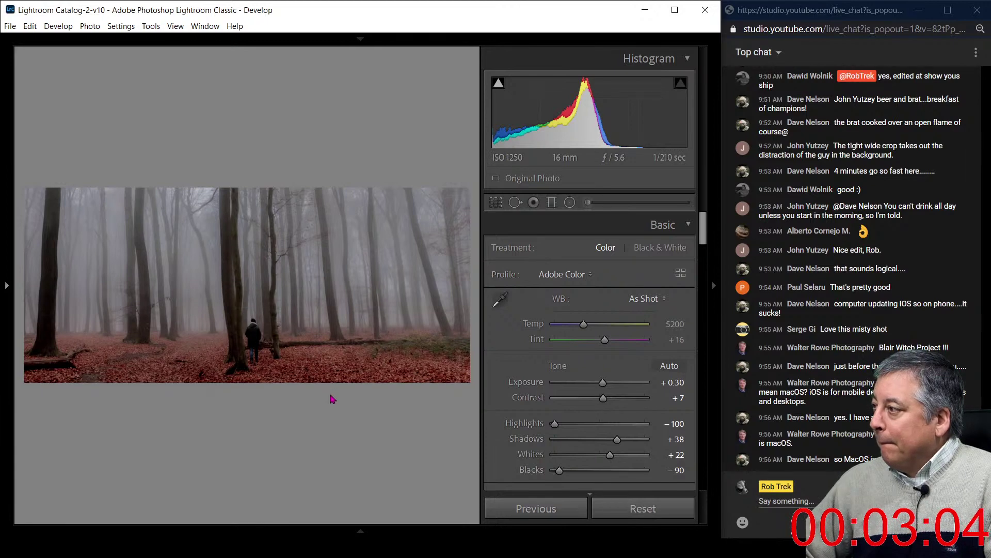
# - Brighten the forest photo with Exposure at +1.11 and Shadows at +68, and reset Contrast to 0
pyautogui.moveTo(602, 388); pyautogui.dragTo(609, 384)
pyautogui.moveTo(618, 441); pyautogui.dragTo(635, 445)
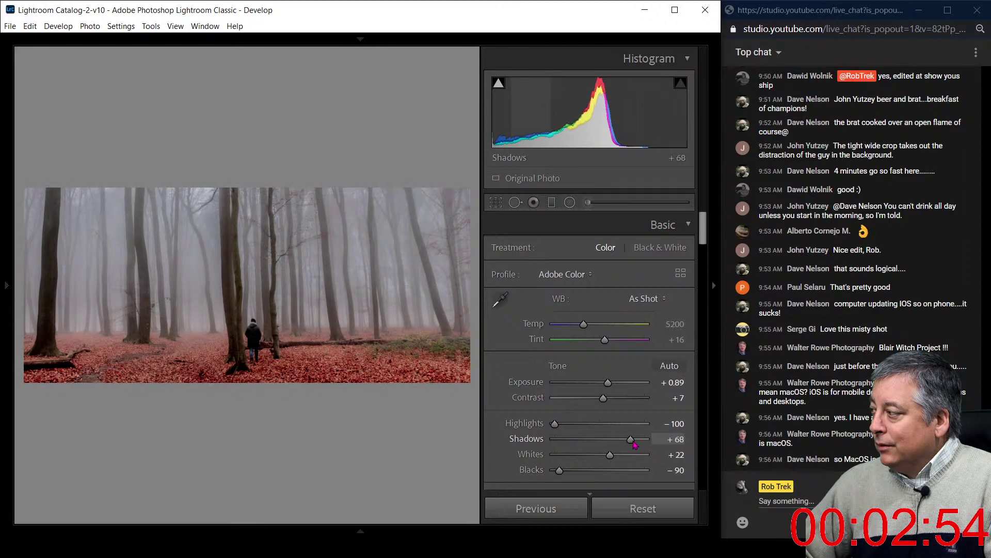
pyautogui.moveTo(613, 386); pyautogui.dragTo(616, 388)
pyautogui.doubleClick(603, 397)
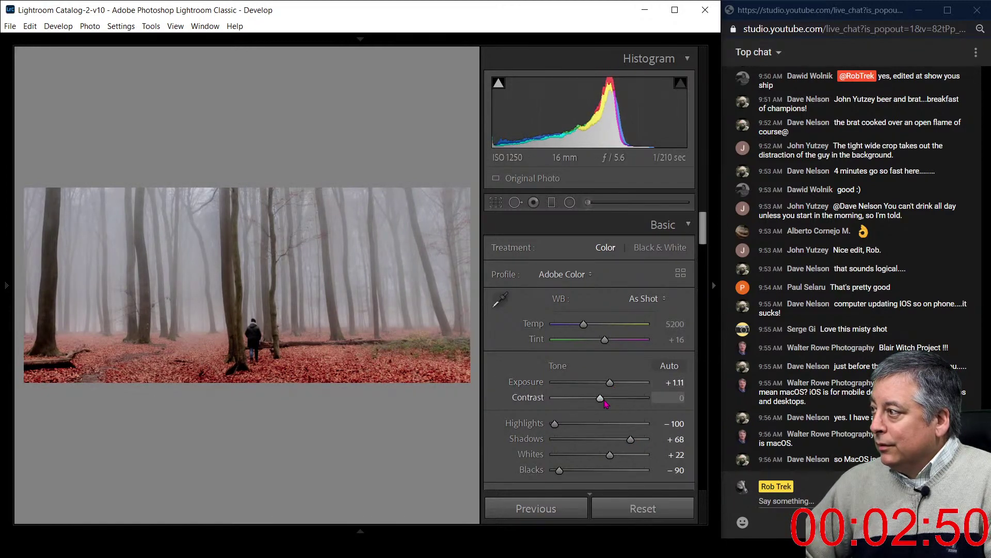
# - Mute the photo's colours with Vibrance at -53 and Saturation at -13, briefly previewing it in black and white
pyautogui.scroll(-5, 651, 346)
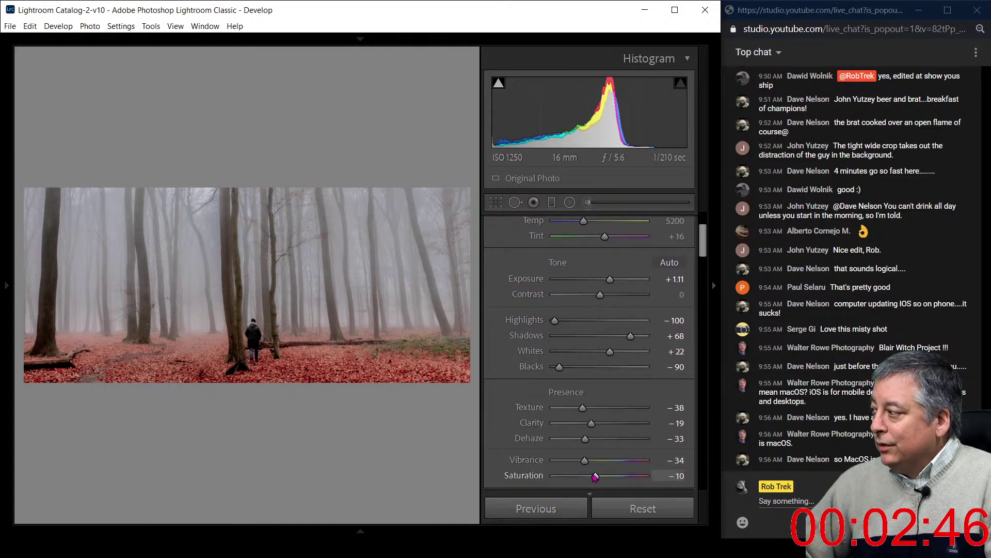
pyautogui.moveTo(593, 478)
pyautogui.mouseDown()
pyautogui.moveTo(559, 472)
pyautogui.moveTo(578, 467)
pyautogui.mouseUp()
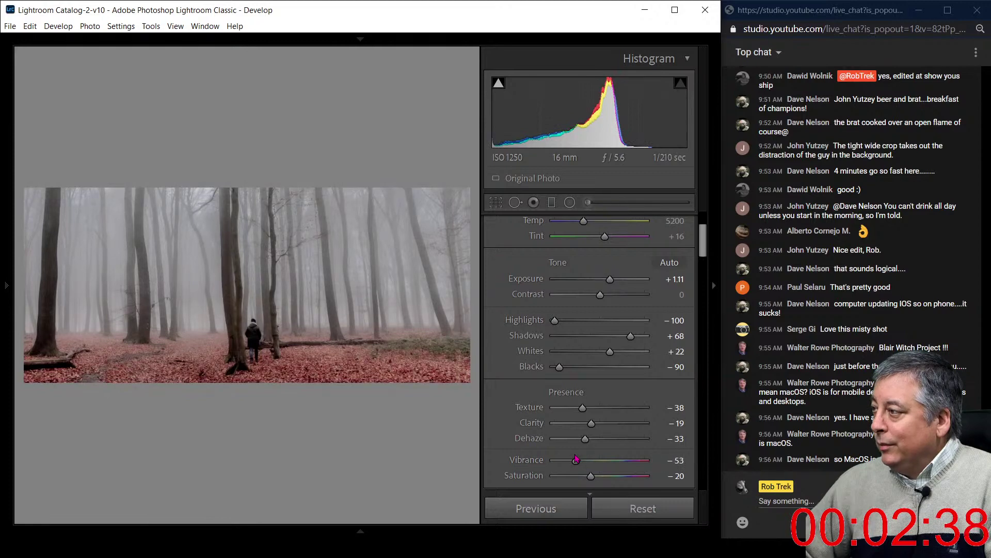
pyautogui.press('v')
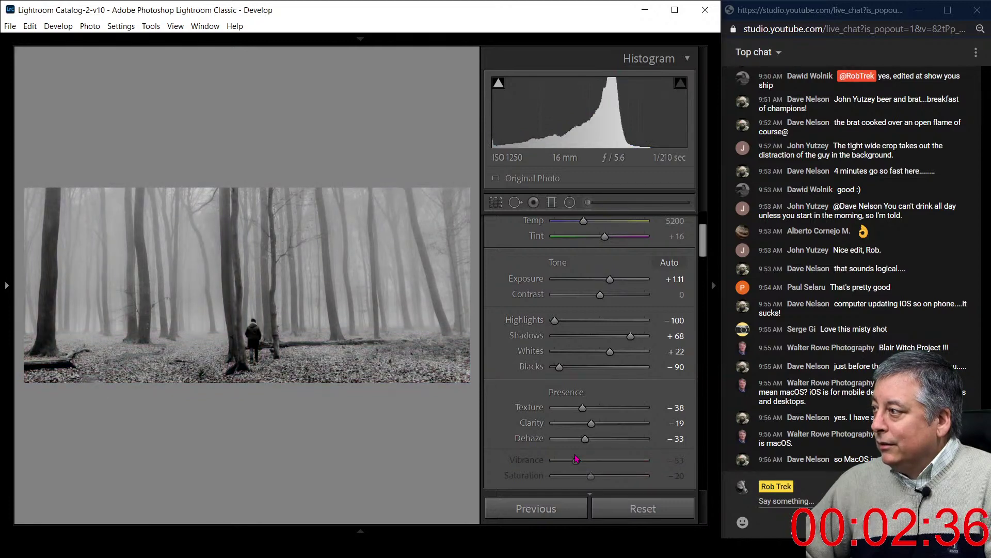
pyautogui.press('v')
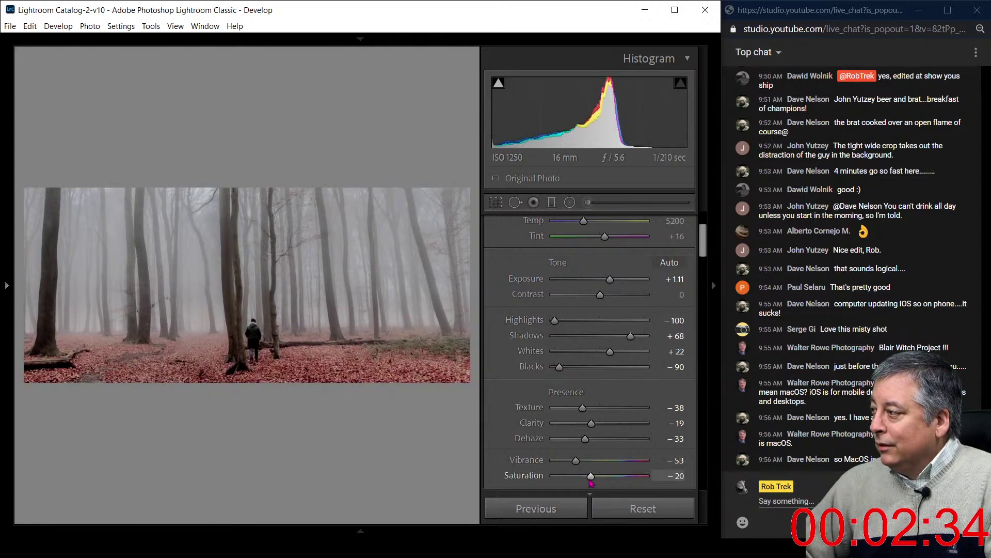
pyautogui.moveTo(597, 480); pyautogui.dragTo(594, 481)
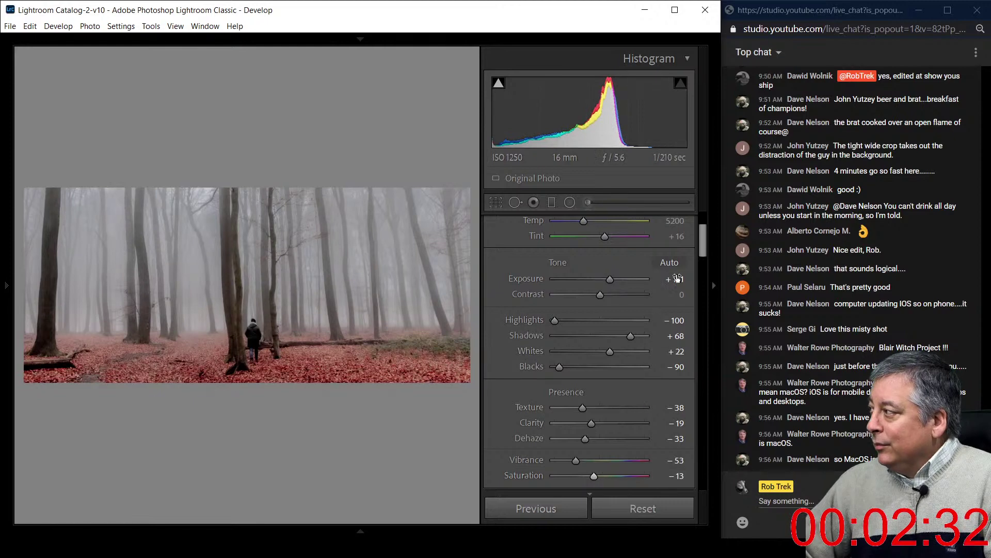
# - Open the HSL Hue adjustments and activate targeted adjustment for picking colours in the photo
pyautogui.scroll(1, 704, 249)
pyautogui.moveTo(703, 246); pyautogui.dragTo(716, 312)
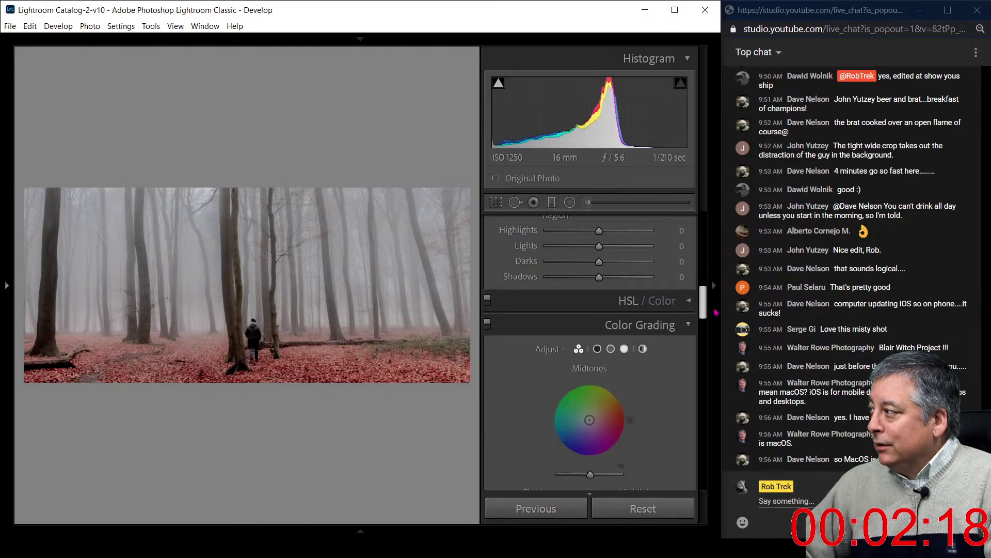
pyautogui.scroll(1, 574, 328)
pyautogui.click(583, 325)
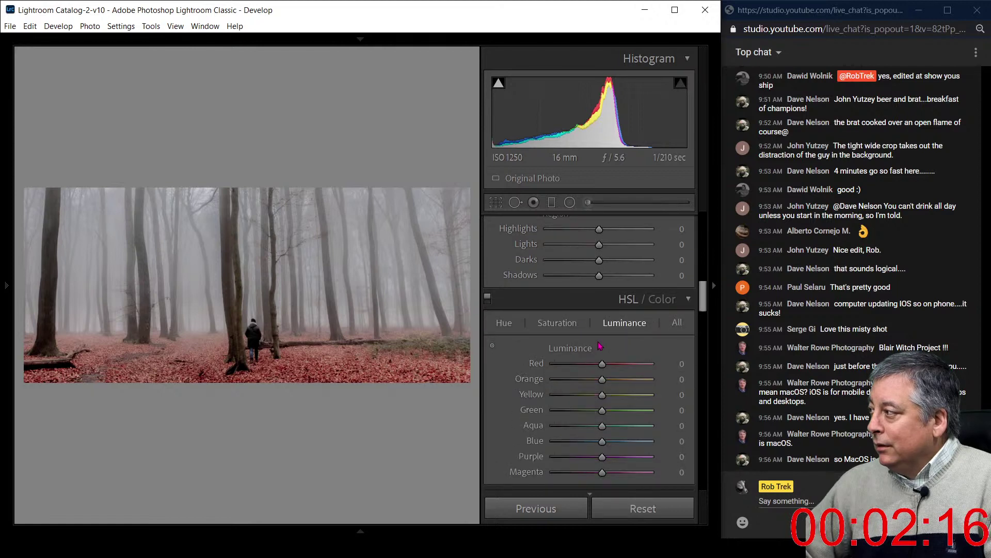
pyautogui.click(512, 331)
pyautogui.click(492, 345)
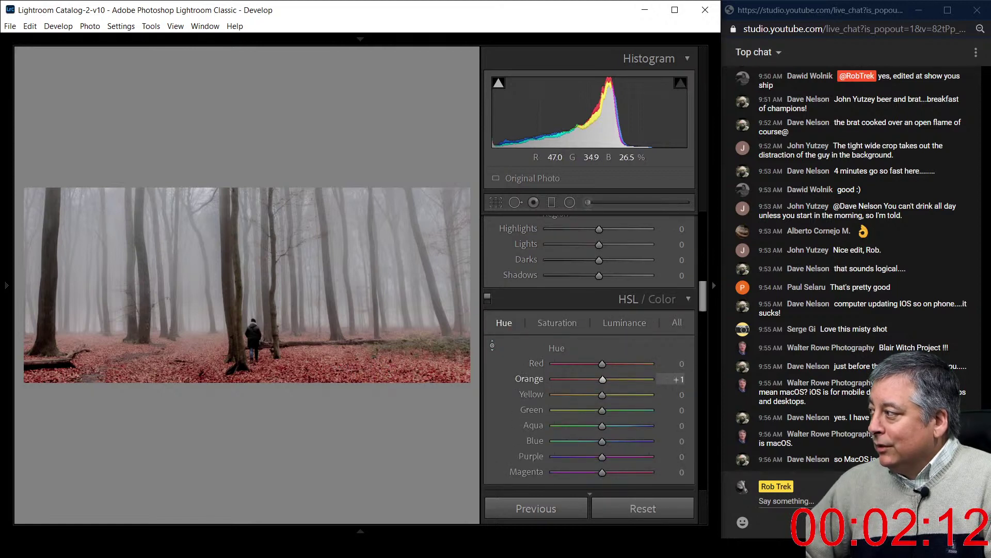
# - Shift the hue of the fallen leaves toward orange-brown with targeted adjustment, trying magenta variants and ending at Red -13 and Orange +73
pyautogui.moveTo(248, 356); pyautogui.dragTo(248, 335)
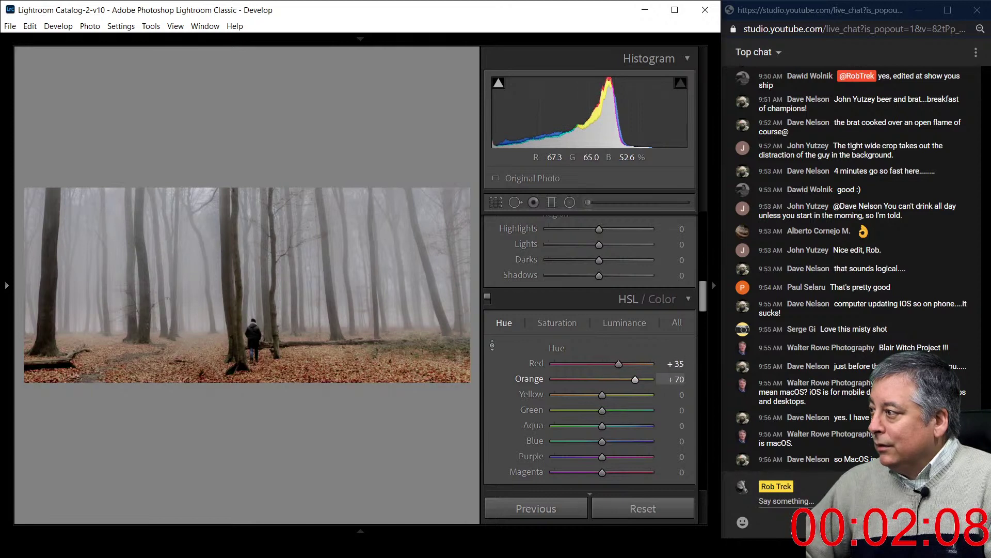
pyautogui.moveTo(248, 306); pyautogui.dragTo(248, 321)
pyautogui.moveTo(248, 428); pyautogui.dragTo(247, 439)
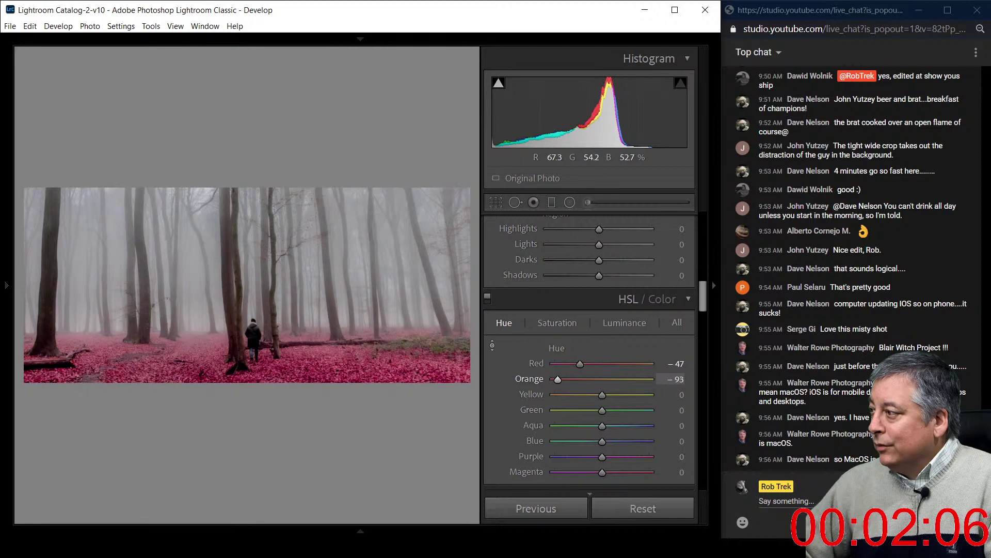
pyautogui.moveTo(248, 406); pyautogui.dragTo(248, 401)
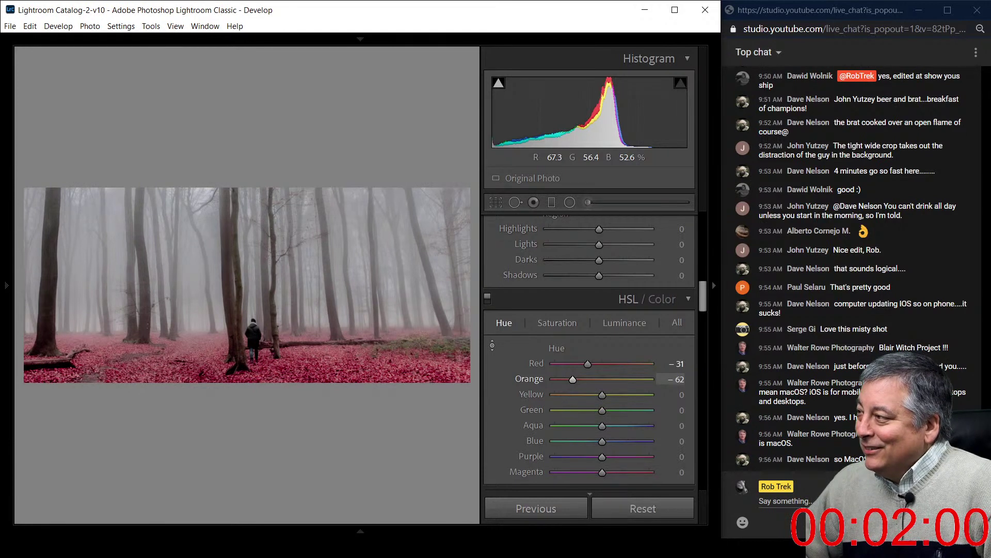
pyautogui.hotkey('ctrl', 'z')
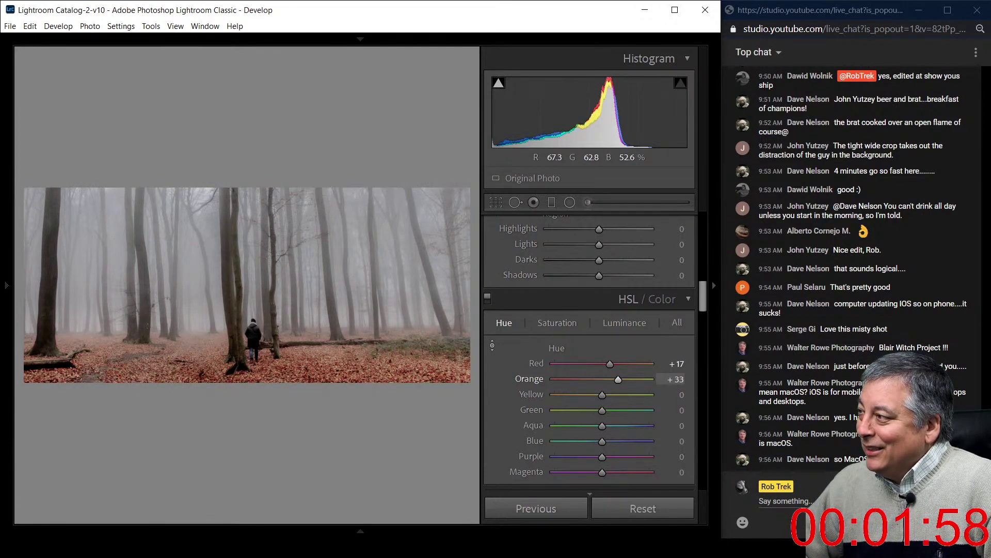
pyautogui.hotkey('ctrl', 'z')
pyautogui.hotkey('ctrl', 'z')
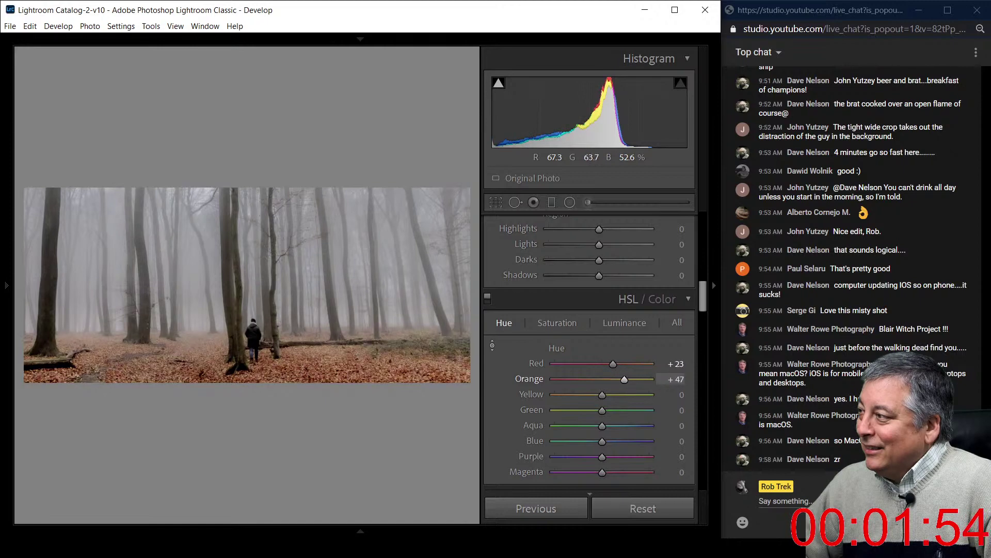
pyautogui.hotkey('ctrl', 'z')
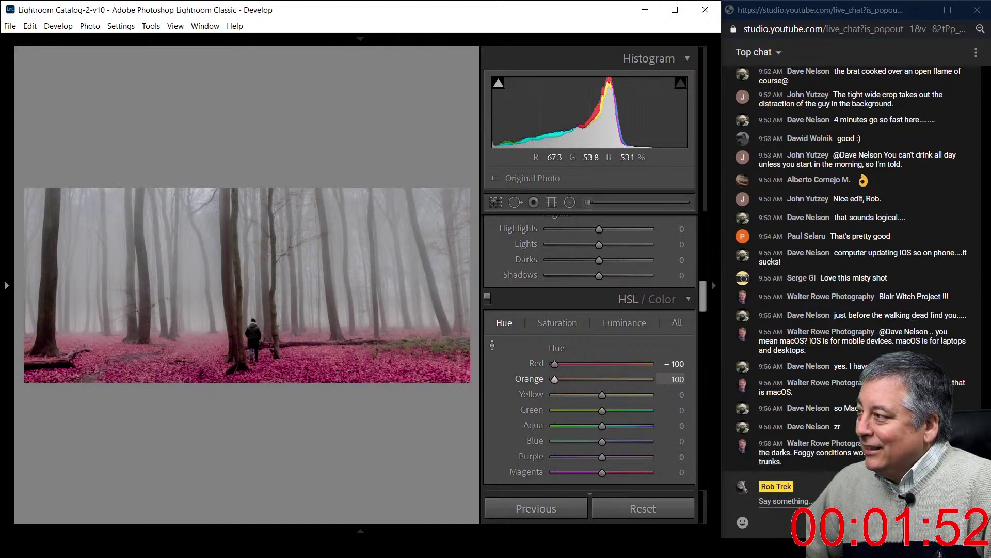
pyautogui.hotkey('ctrl', 'z')
pyautogui.hotkey('ctrl', 'z')
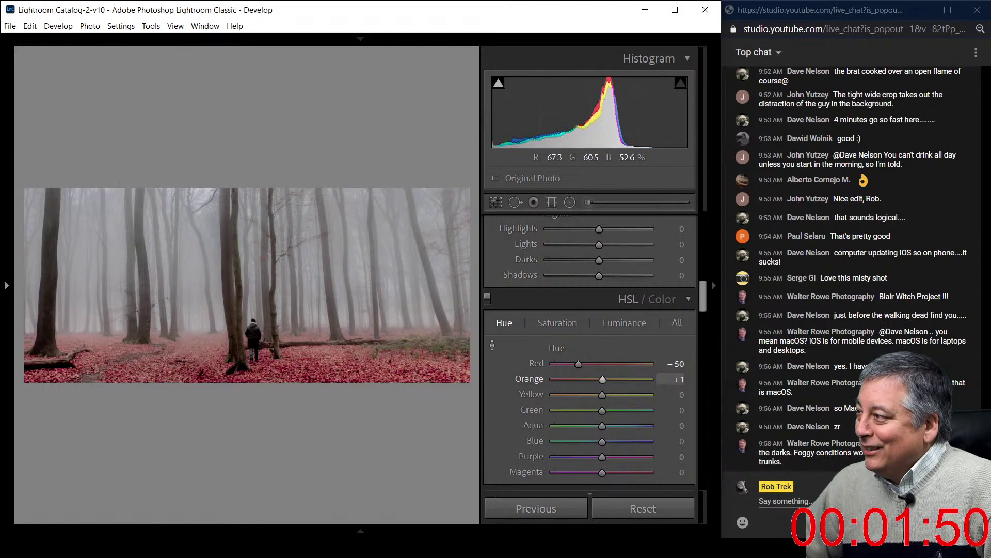
pyautogui.moveTo(320, 364); pyautogui.dragTo(320, 341)
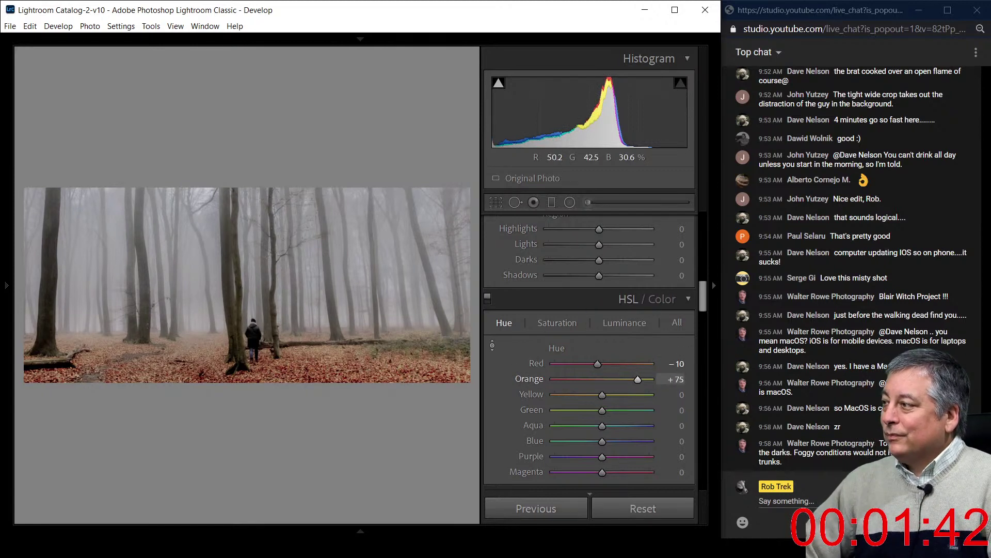
# - Darken the leaf-covered ground with targeted Luminance adjustments, ending at Red -31 and Orange -26, and show all HSL sliders
pyautogui.click(624, 322)
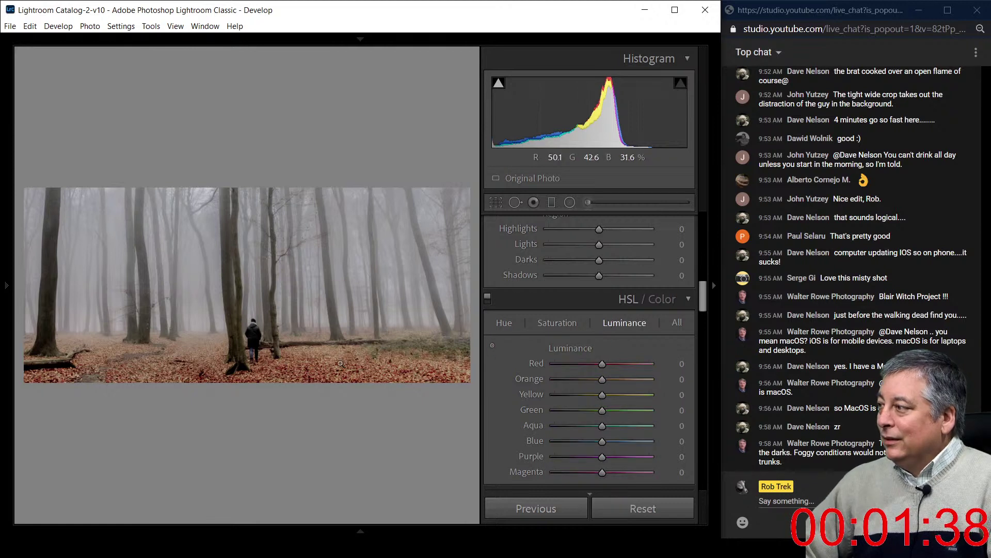
pyautogui.click(492, 345)
pyautogui.moveTo(386, 368); pyautogui.dragTo(386, 378)
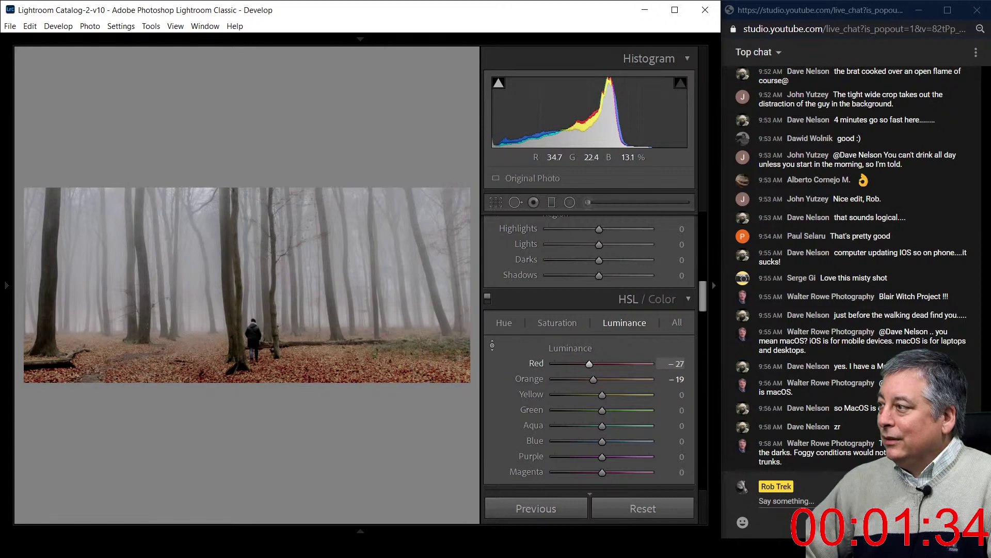
pyautogui.moveTo(345, 352); pyautogui.dragTo(345, 364)
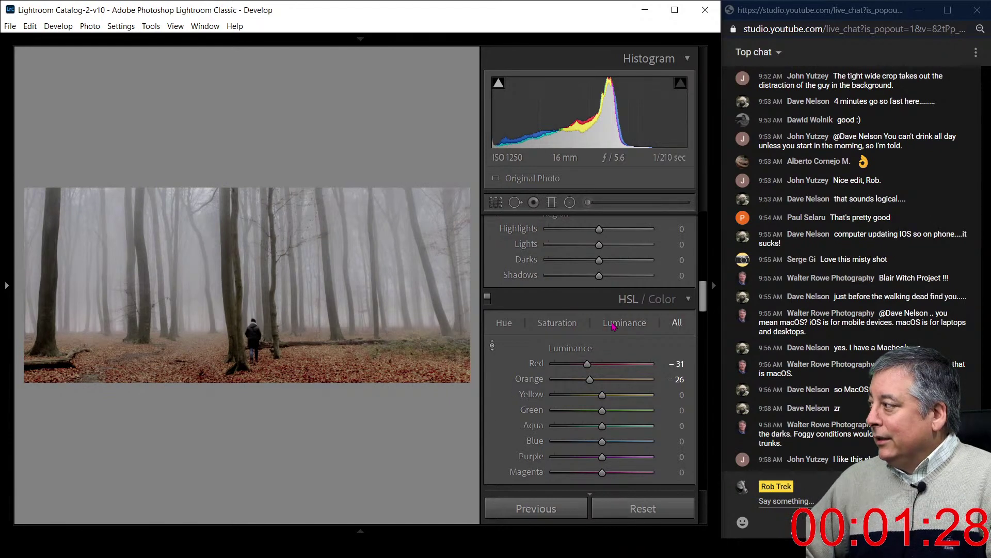
pyautogui.click(677, 322)
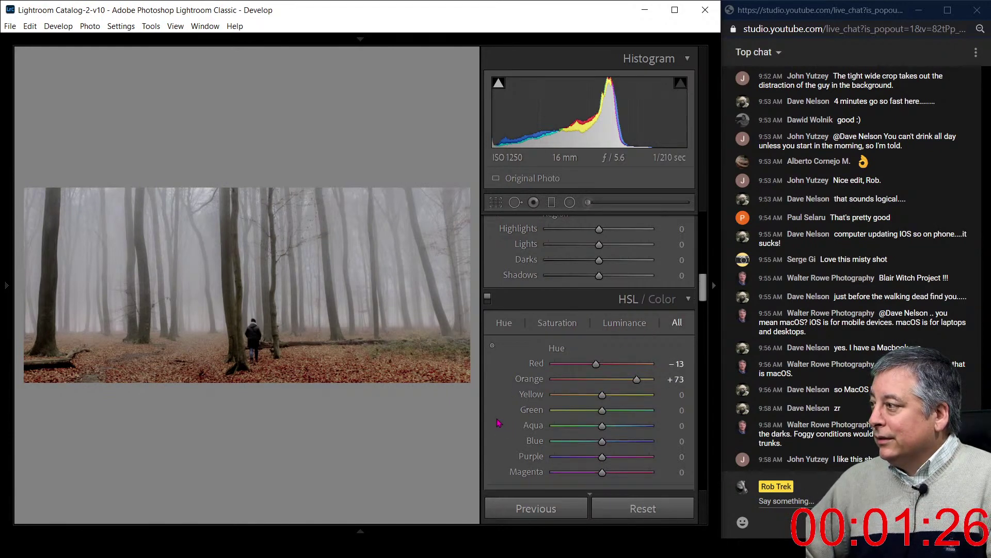
# - Refine the photo's tone with Contrast at +13, Shadows at +65, Whites at +6 and Blacks at -85
pyautogui.scroll(8, 498, 424)
pyautogui.scroll(5, 499, 422)
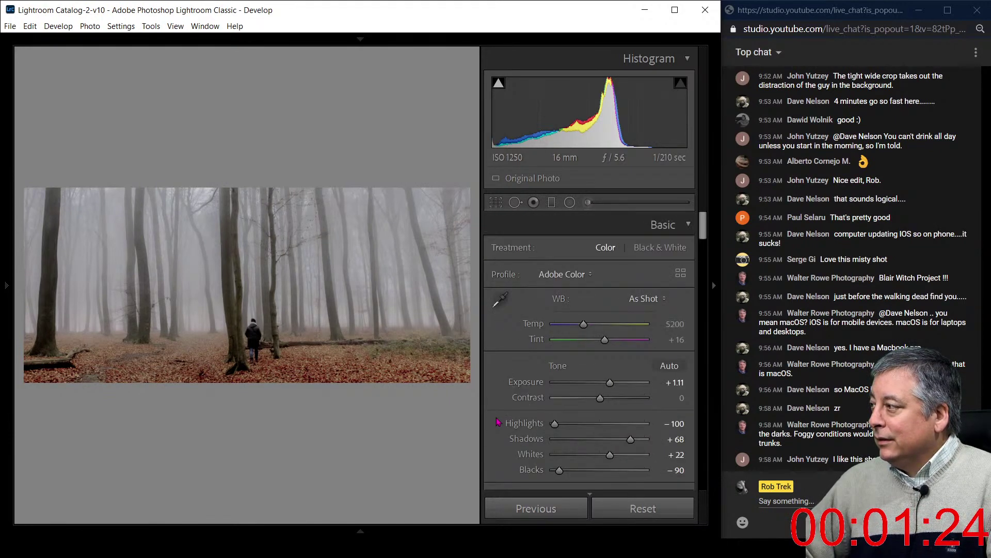
pyautogui.moveTo(604, 402); pyautogui.dragTo(613, 406)
pyautogui.moveTo(560, 472)
pyautogui.mouseDown()
pyautogui.moveTo(606, 457)
pyautogui.moveTo(565, 471)
pyautogui.mouseUp()
pyautogui.moveTo(630, 440)
pyautogui.mouseDown()
pyautogui.moveTo(642, 440)
pyautogui.moveTo(629, 440)
pyautogui.mouseUp()
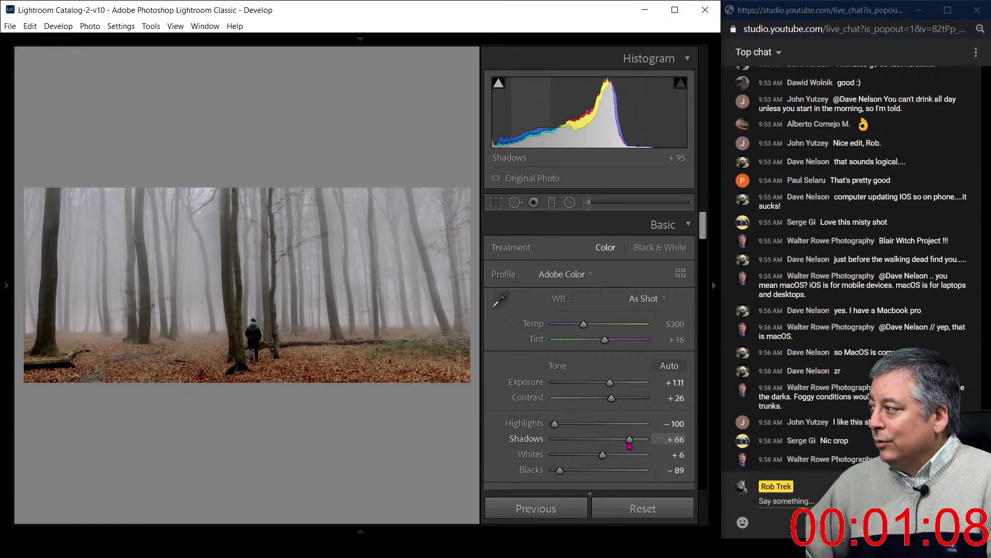
pyautogui.moveTo(560, 470); pyautogui.dragTo(561, 471)
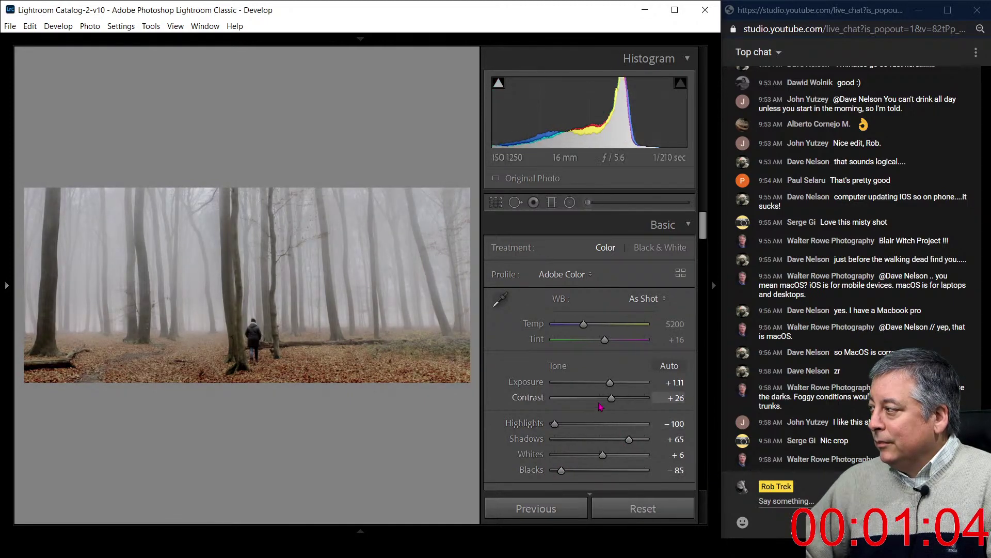
pyautogui.moveTo(611, 398); pyautogui.dragTo(603, 399)
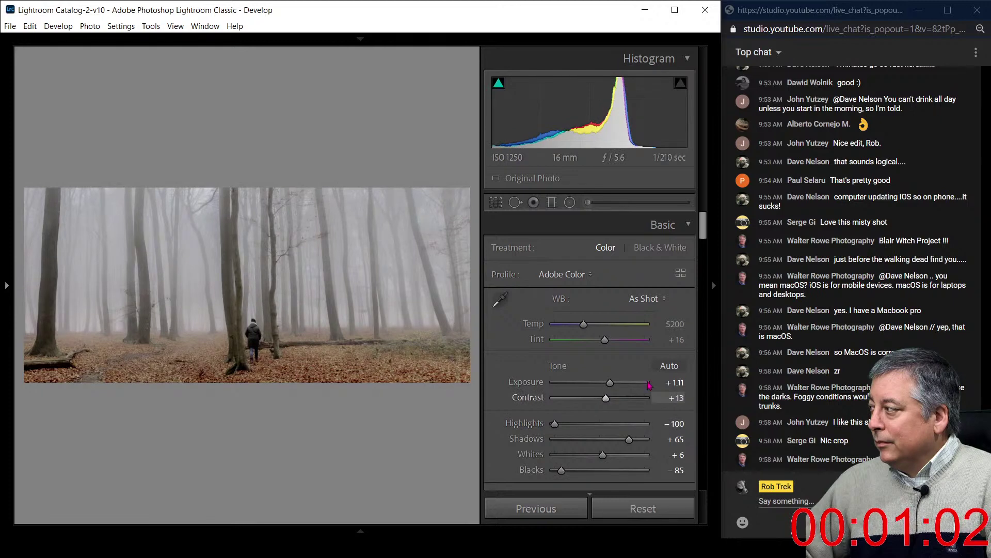
# - Set overall Vibrance to -52 and Saturation to 0, and raise the HSL Green saturation to +68
pyautogui.moveTo(702, 238); pyautogui.dragTo(695, 268)
pyautogui.moveTo(594, 288)
pyautogui.mouseDown()
pyautogui.moveTo(604, 293)
pyautogui.moveTo(582, 279)
pyautogui.mouseUp()
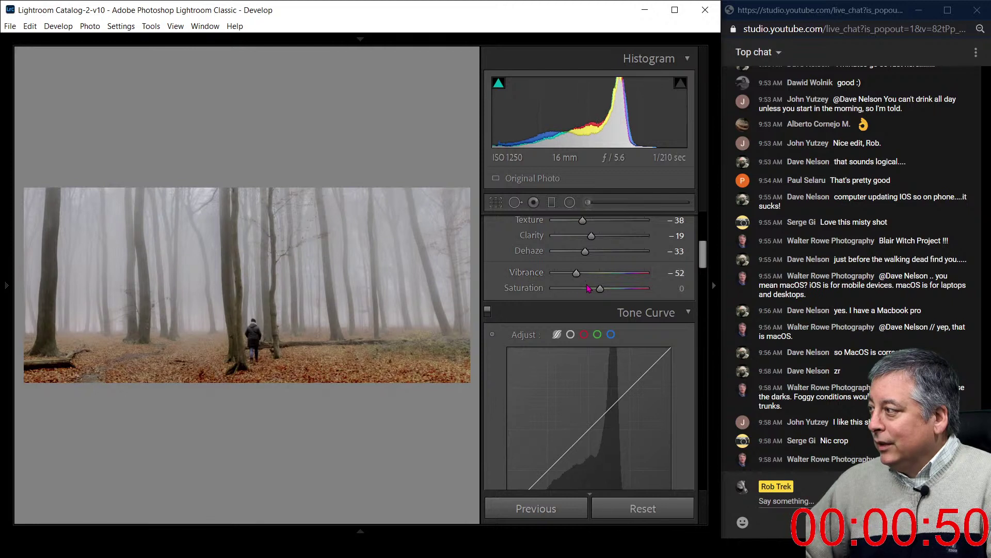
pyautogui.moveTo(703, 260); pyautogui.dragTo(703, 301)
pyautogui.click(569, 233)
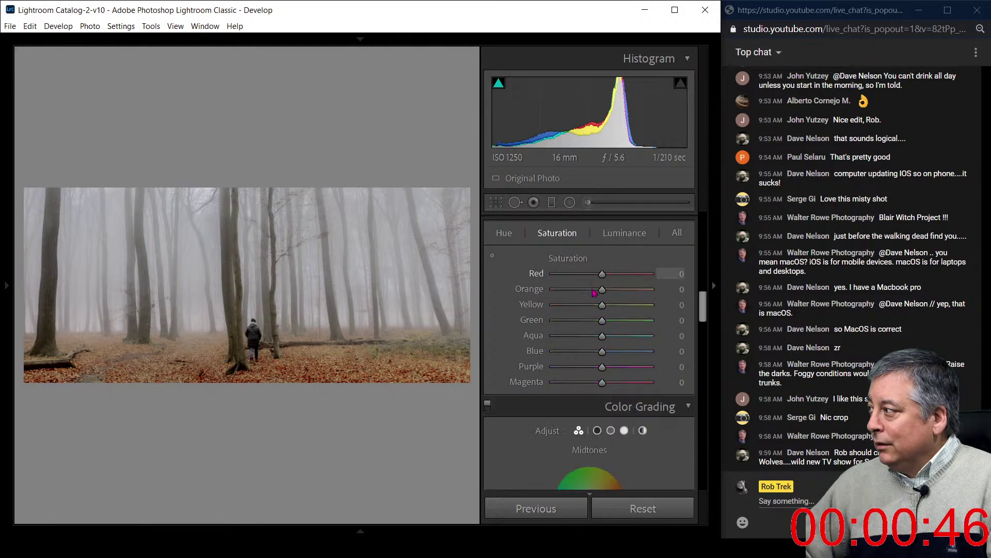
pyautogui.moveTo(602, 320); pyautogui.dragTo(636, 324)
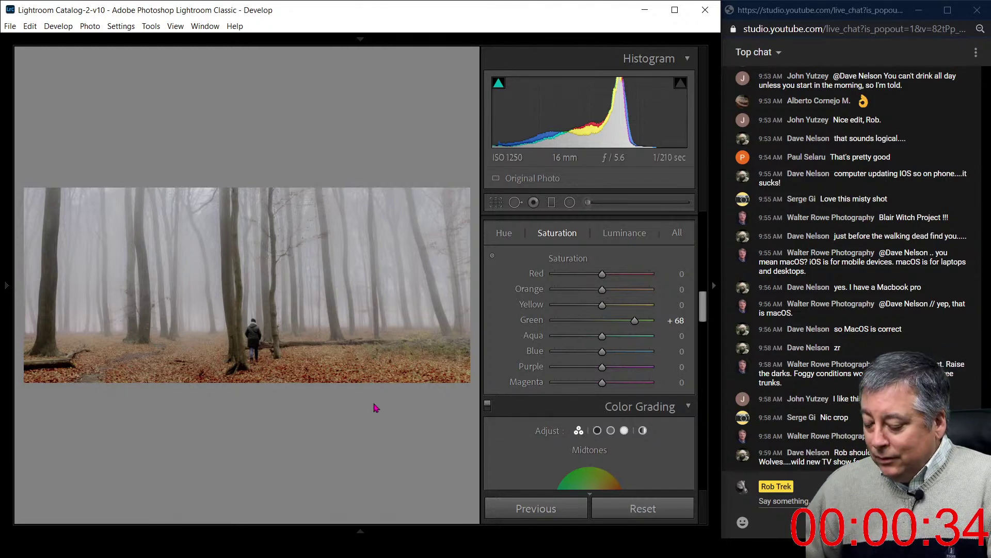
# - Show the photo's capture information overlay and hide it again
pyautogui.press('i')
pyautogui.press('i')
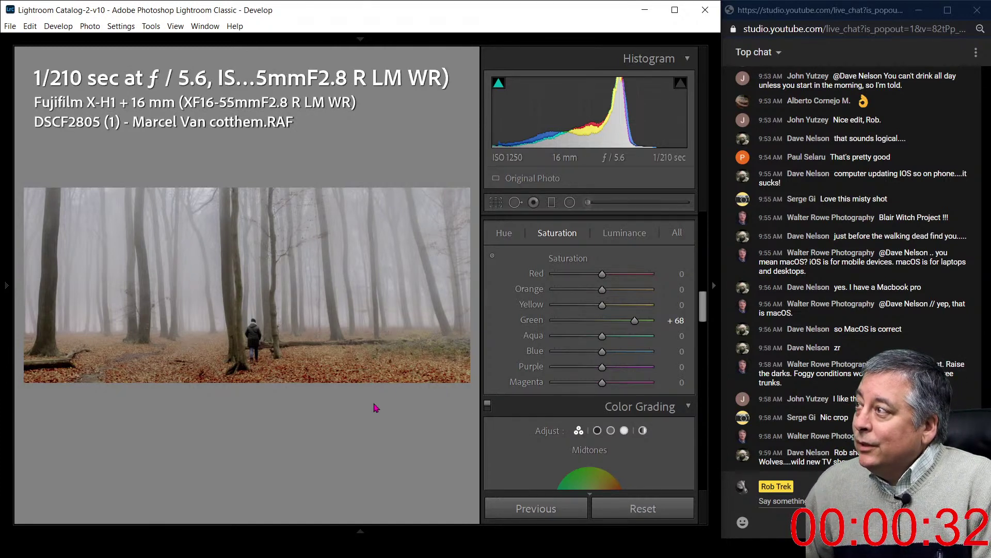
pyautogui.press('i')
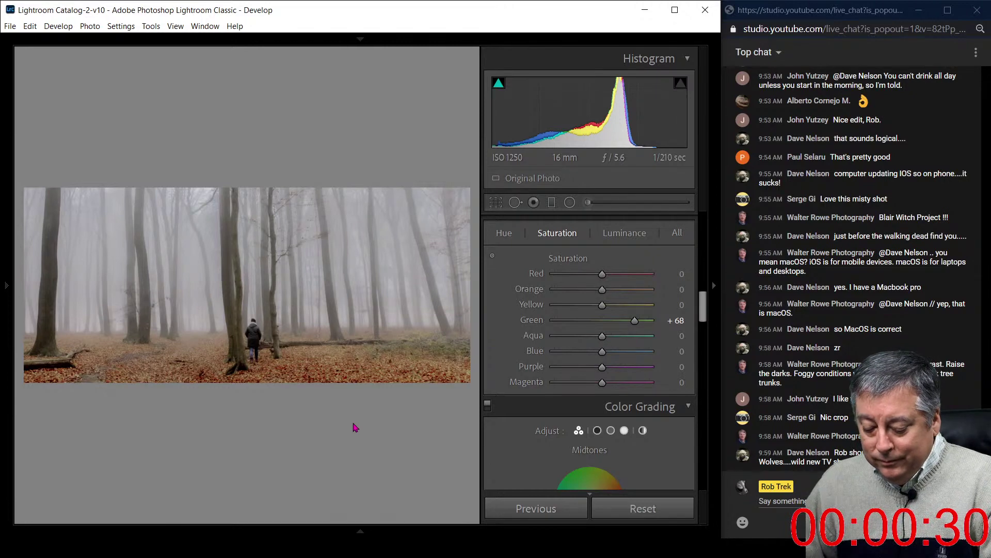
# - Create a virtual copy of the edited forest photo
pyautogui.rightClick(363, 367)
pyautogui.moveTo(427, 303)
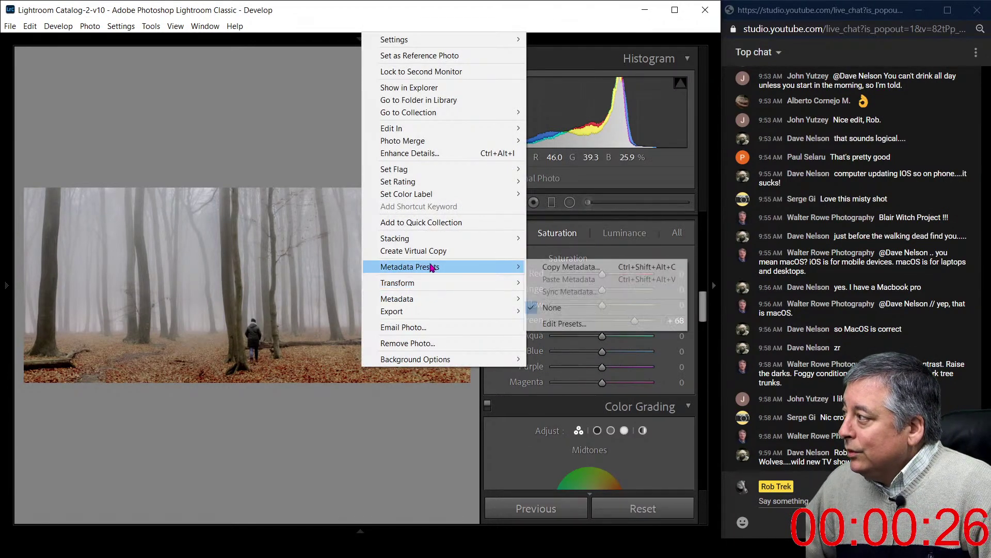
pyautogui.click(433, 252)
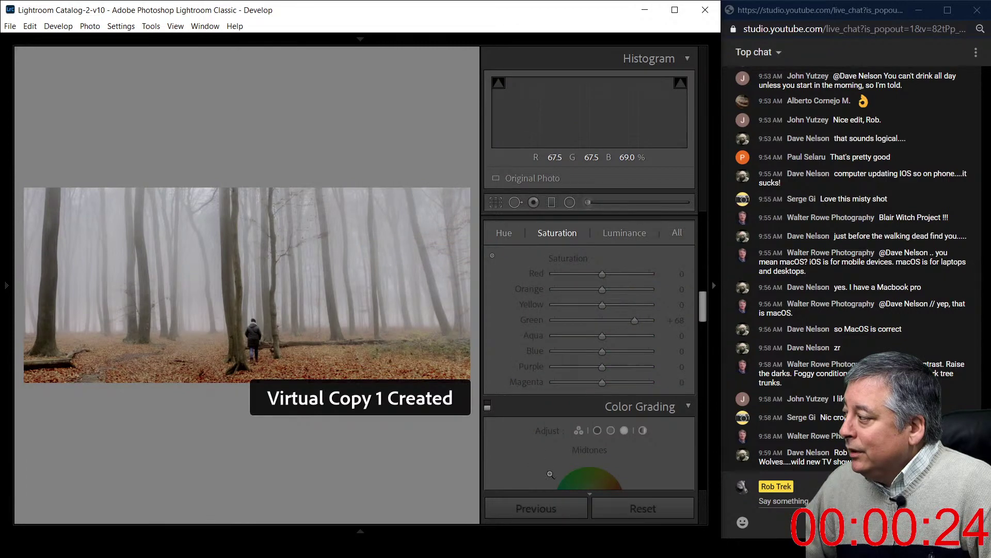
# - Reset the virtual copy's develop settings and compare it side by side with the edited forest photo, including at 100% zoom
pyautogui.click(643, 511)
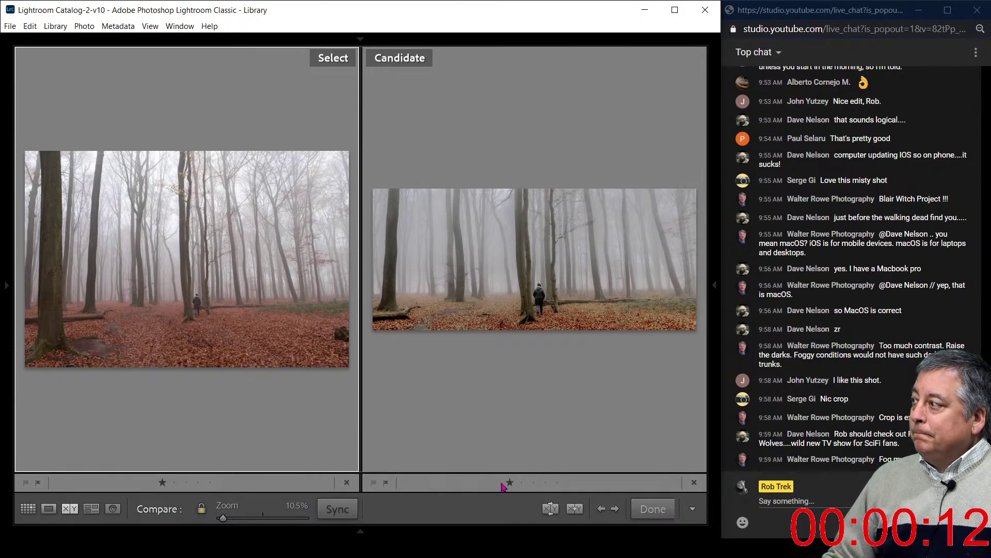
pyautogui.click(563, 324)
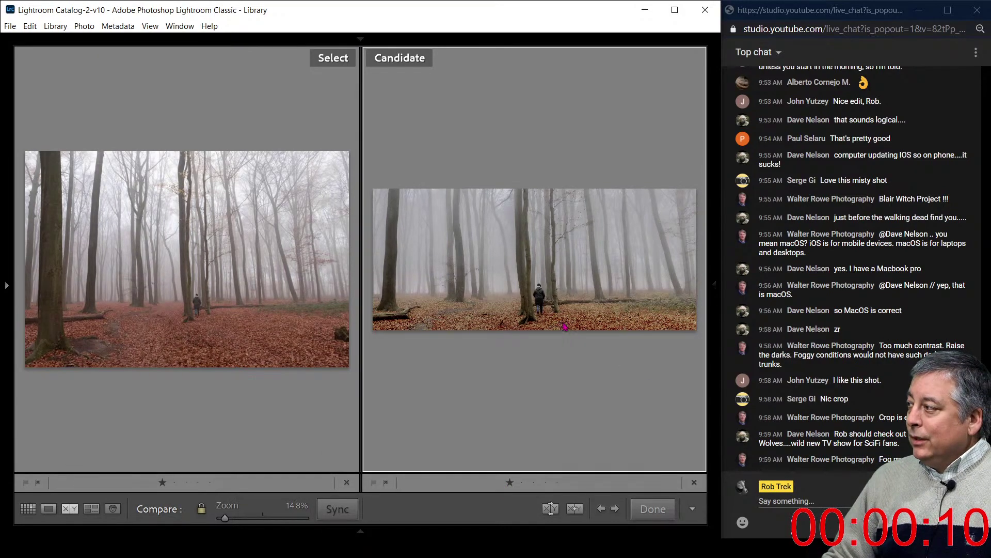
pyautogui.click(561, 324)
pyautogui.moveTo(560, 321); pyautogui.dragTo(522, 311)
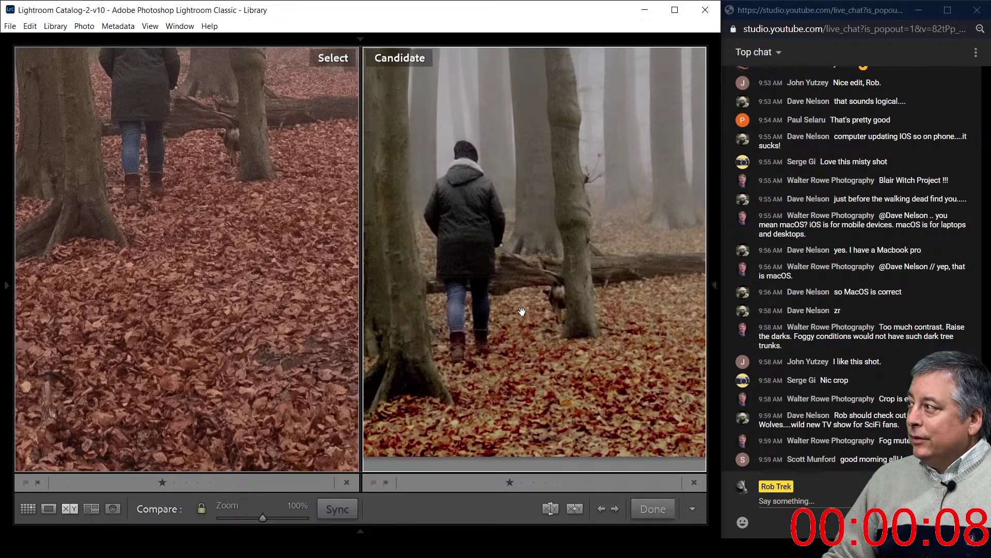
pyautogui.click(522, 312)
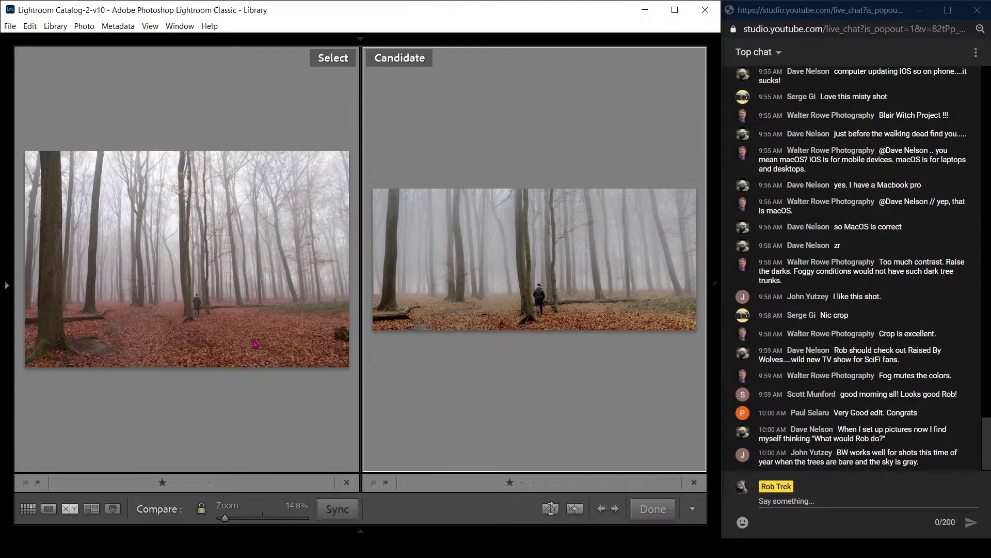
# - Try a black-and-white treatment on the edited forest photo, view it enlarged, and restore the colour version
pyautogui.press('v')
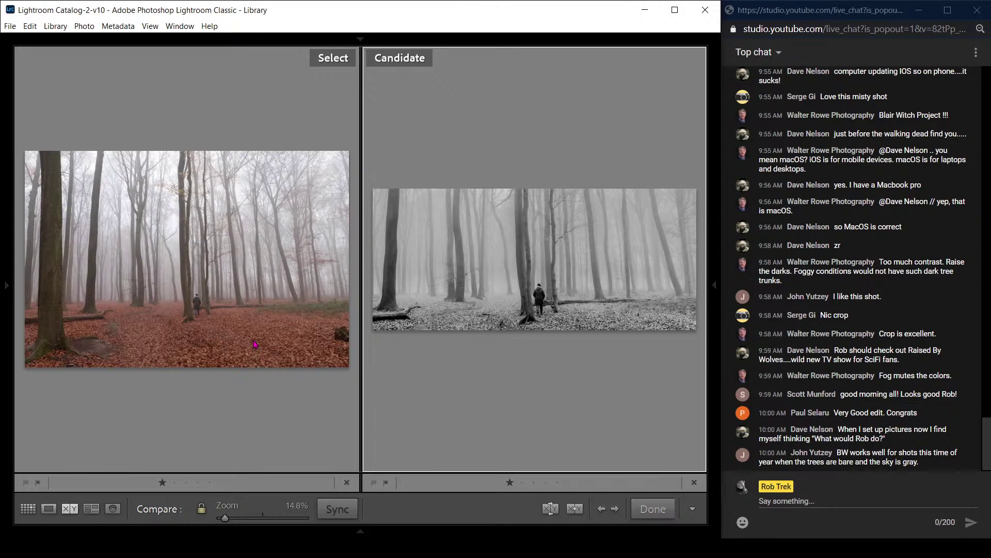
pyautogui.press('e')
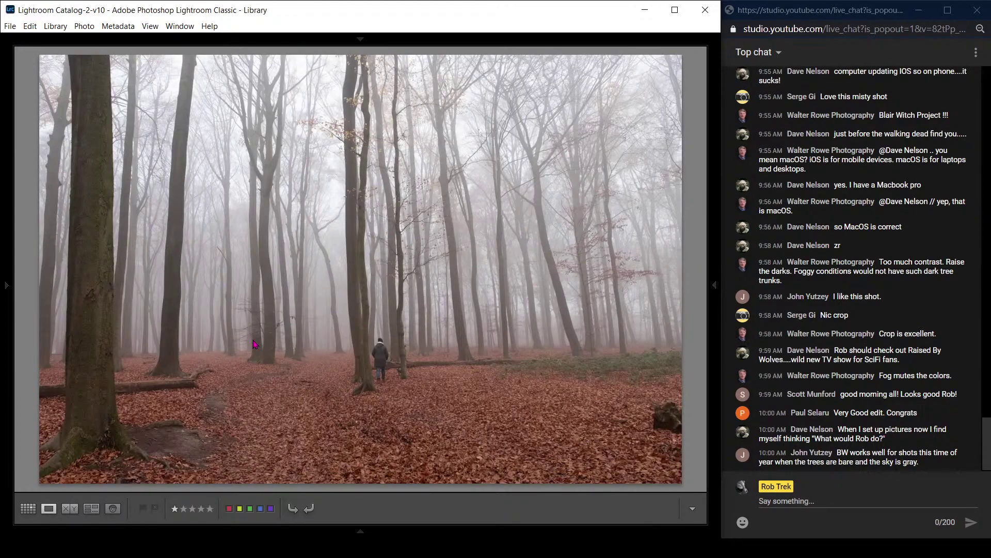
pyautogui.press('Right')
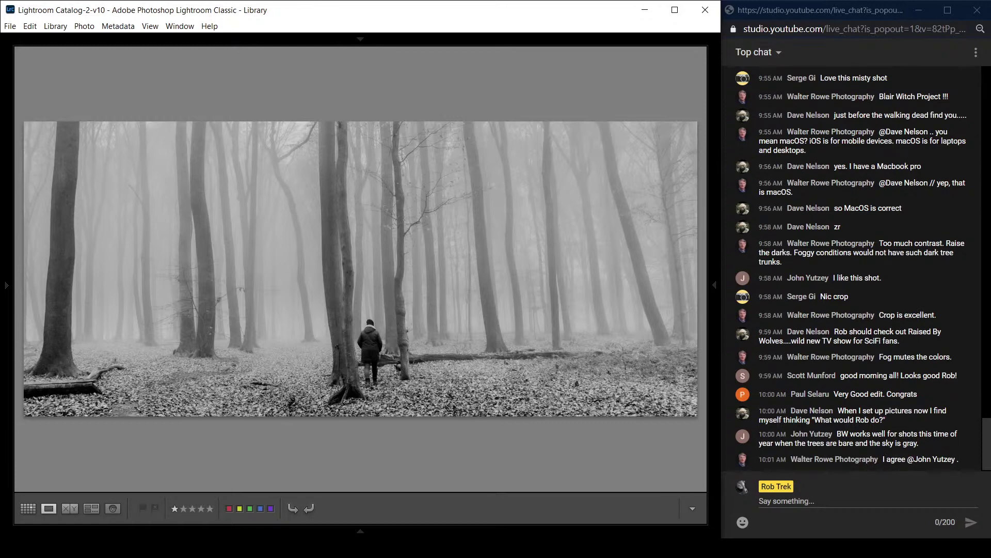
pyautogui.press('Left')
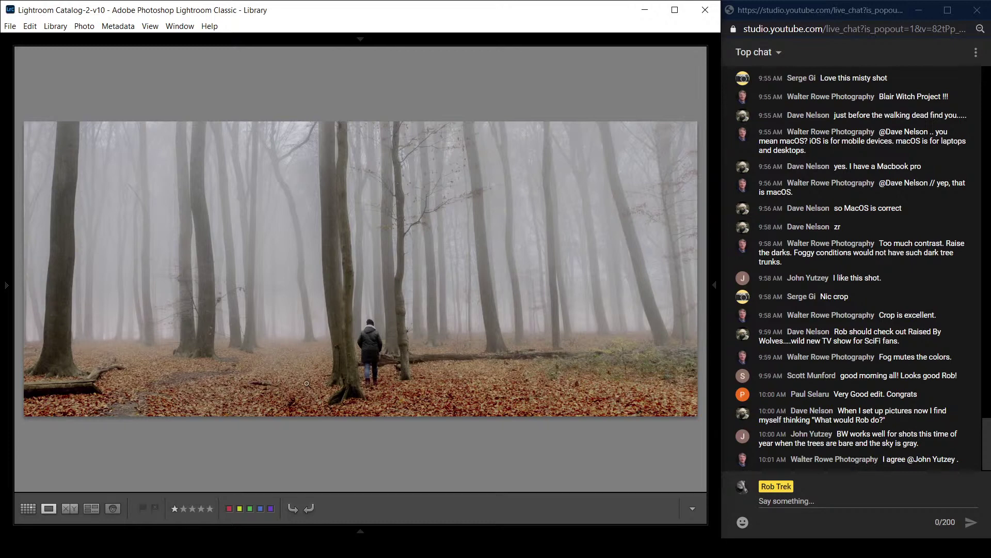
# - Return to the thumbnail grid and synchronize the 4 Live Photo Edits folder, importing new photos and scanning for metadata updates
pyautogui.press('g')
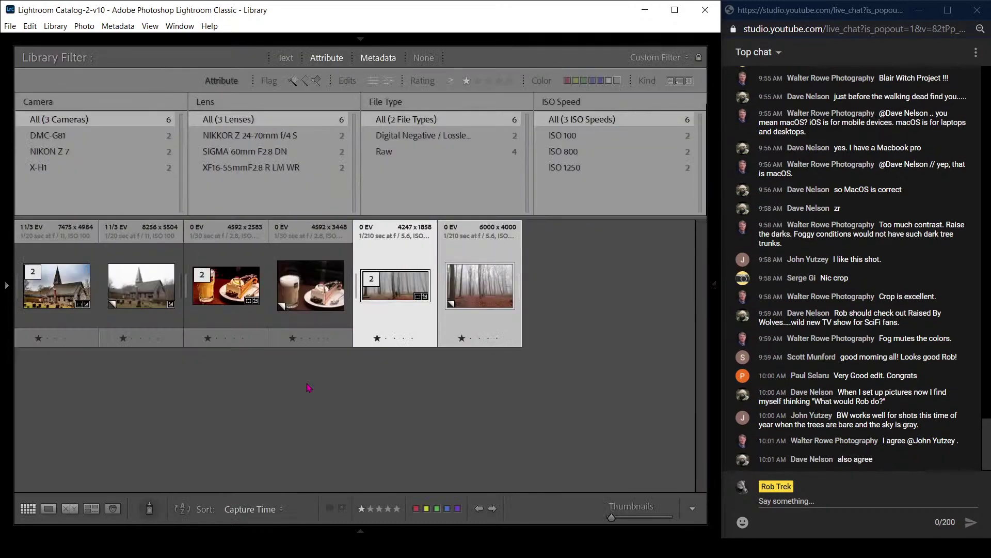
pyautogui.click(495, 444)
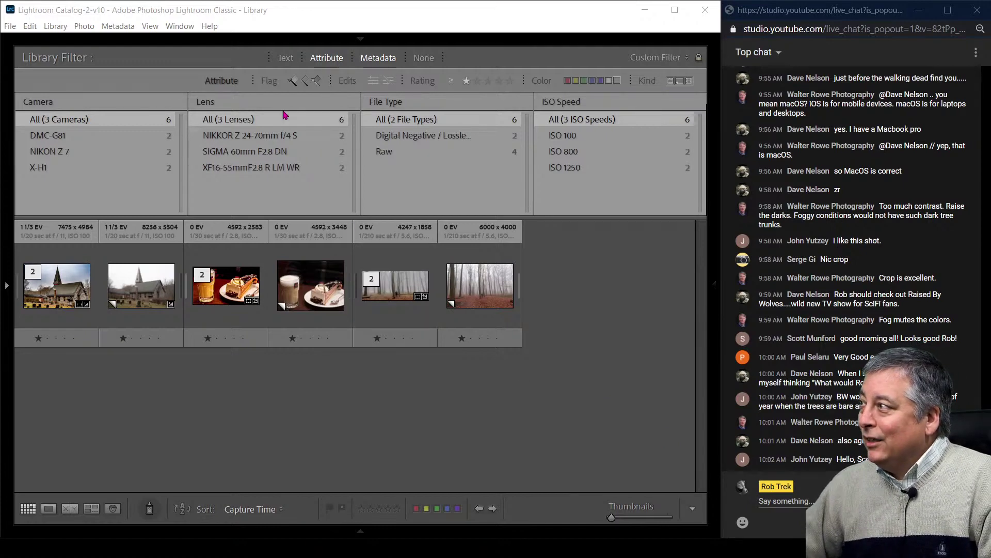
pyautogui.click(6, 285)
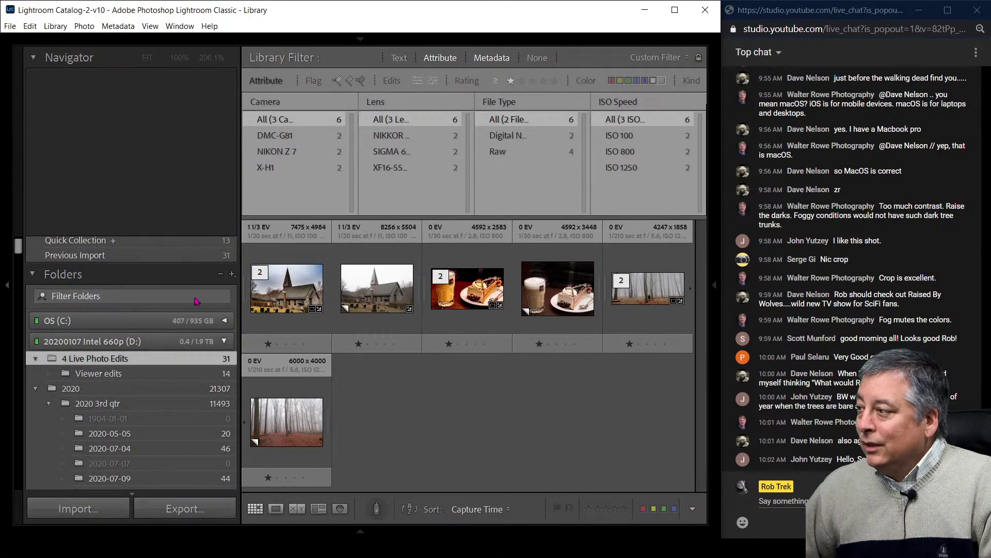
pyautogui.rightClick(170, 358)
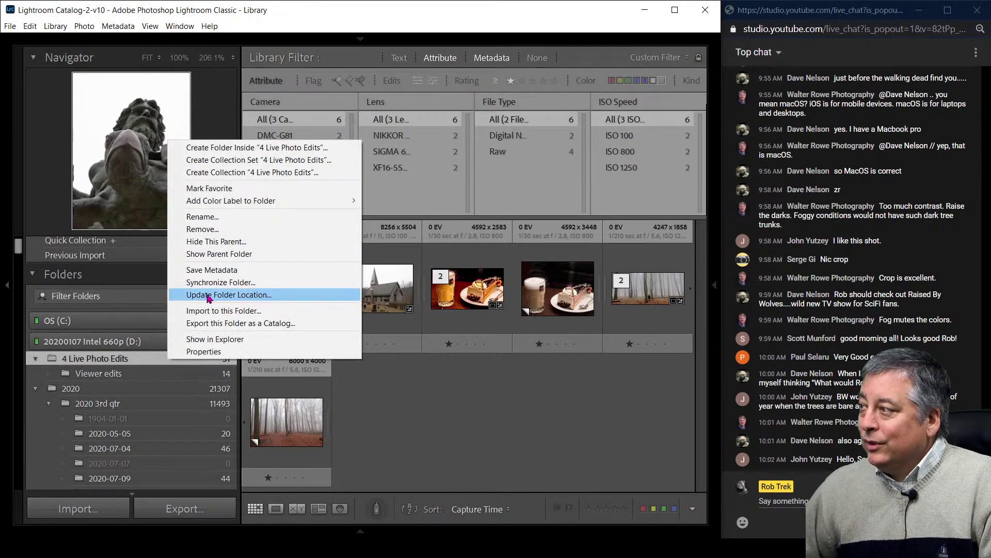
pyautogui.click(226, 283)
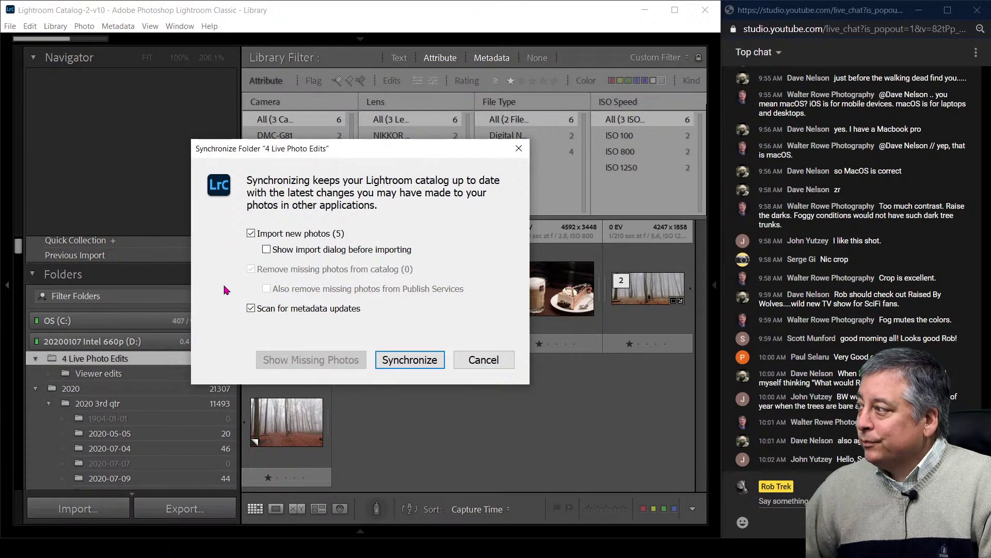
pyautogui.click(440, 357)
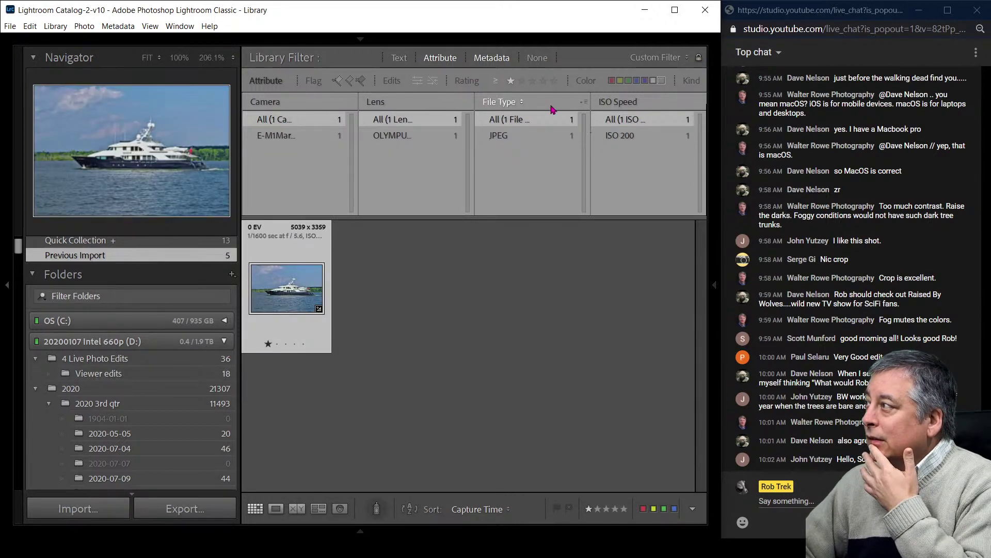
# - Clear the one-star rating filter and open the red maple photo with raised hands for developing
pyautogui.click(509, 83)
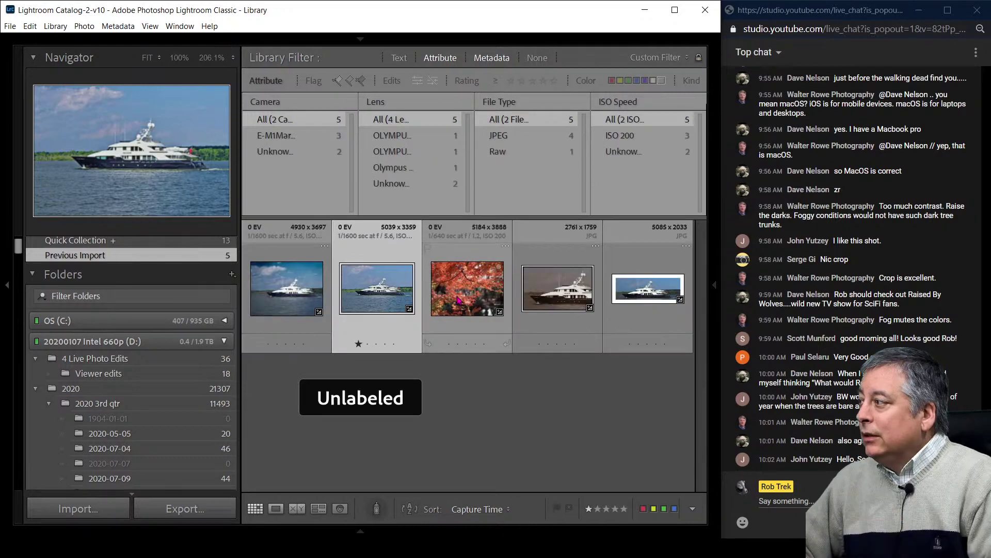
pyautogui.doubleClick(459, 298)
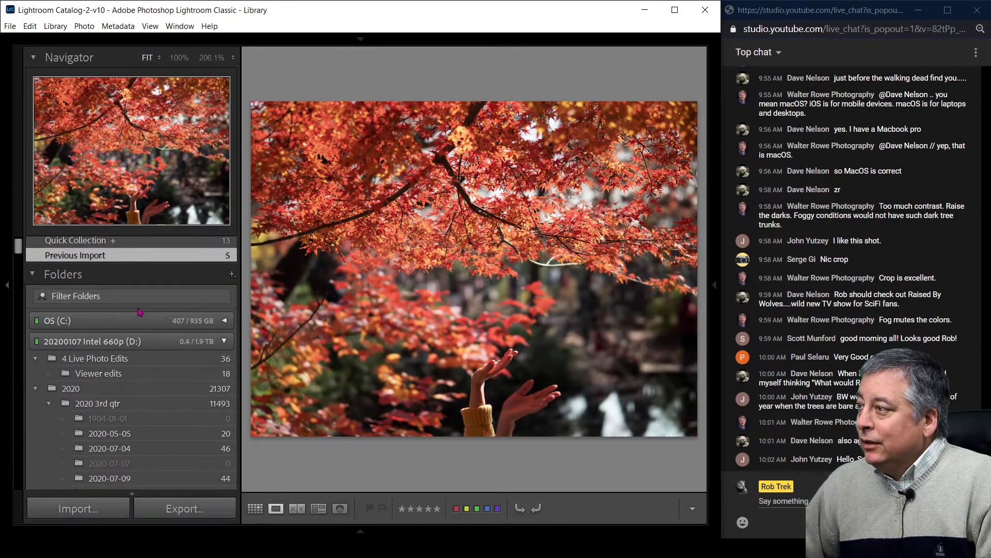
pyautogui.click(7, 285)
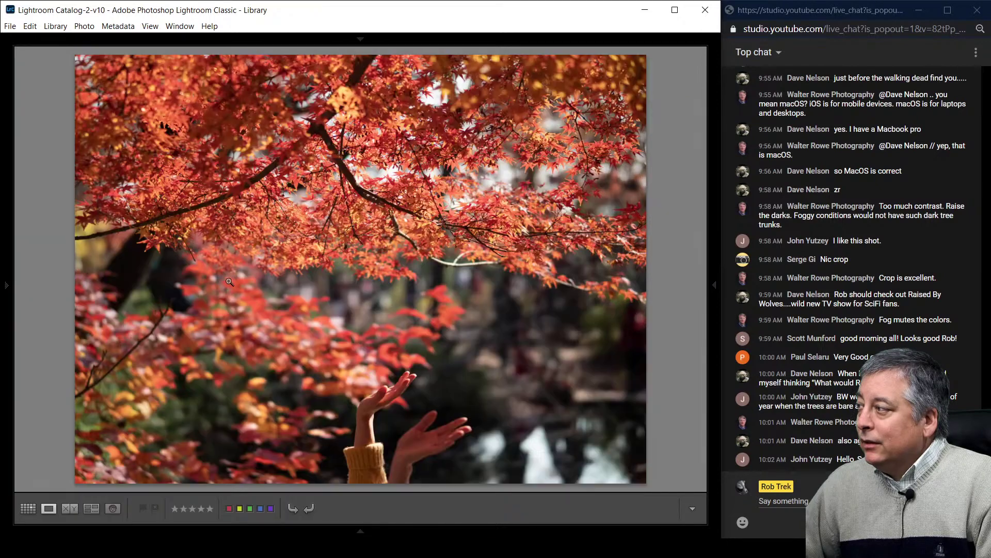
pyautogui.press('d')
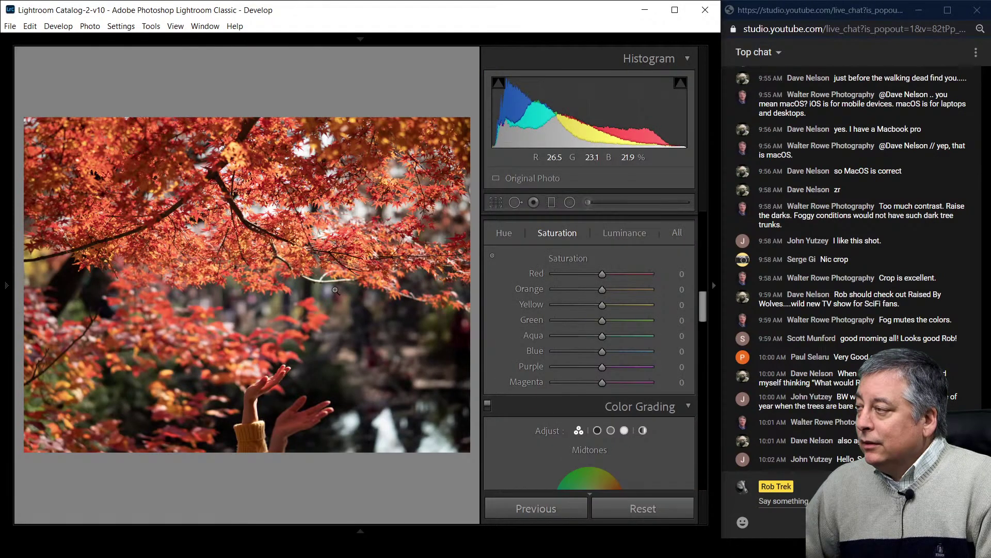
# - Cycle through the maple photo's capture information overlays and hide them again
pyautogui.press('i')
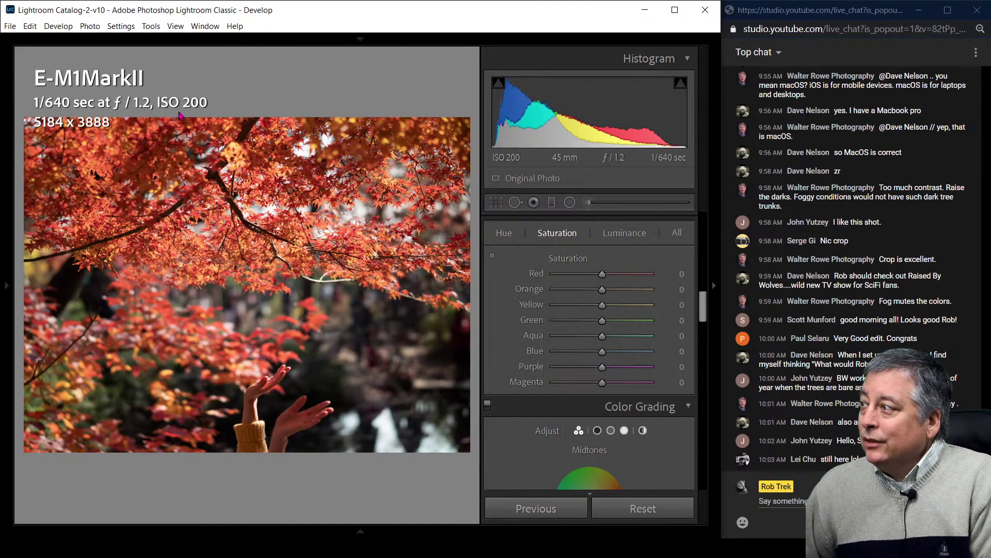
pyautogui.press('i')
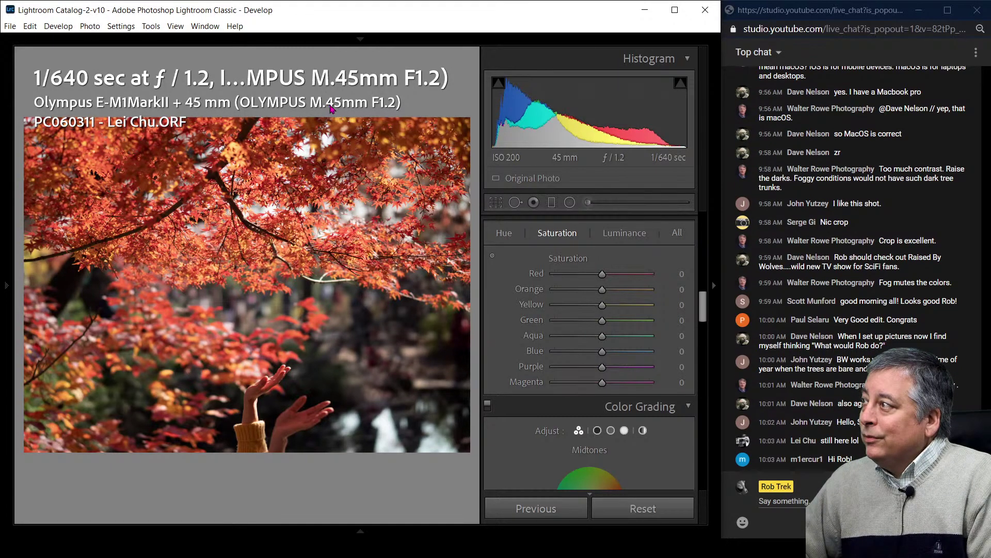
pyautogui.press('i')
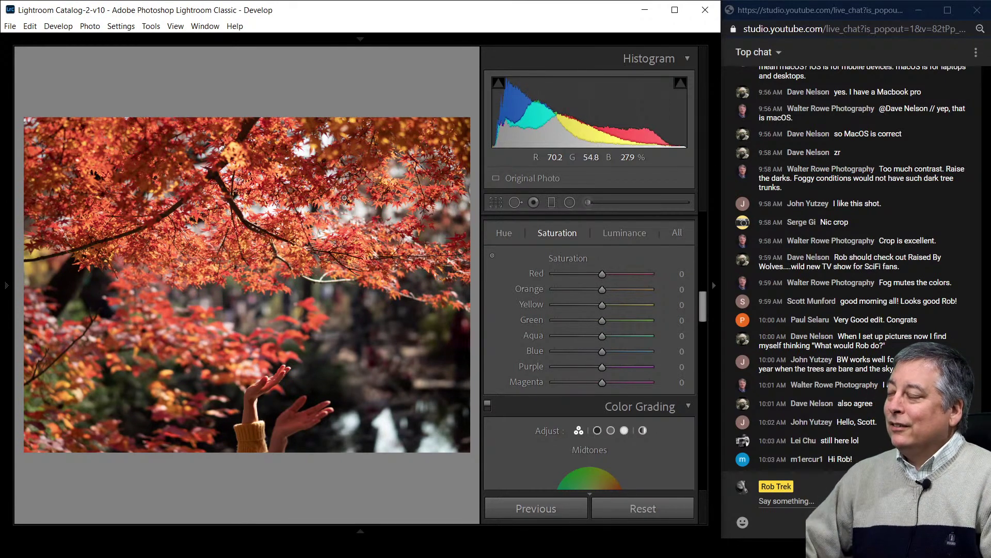
# - Examine the maple photo full screen, zooming in to inspect details across the leaves and hands
pyautogui.moveTo(705, 324); pyautogui.dragTo(706, 232)
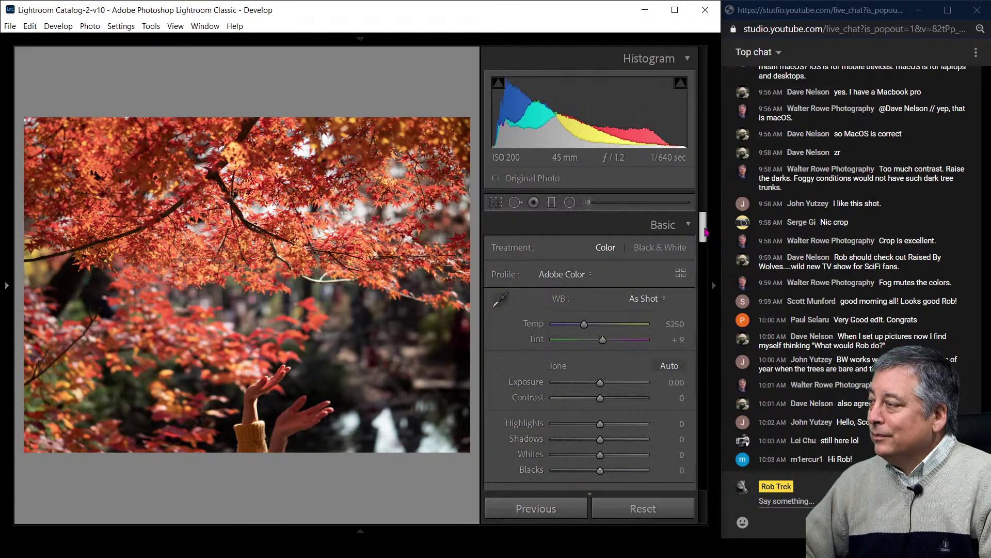
pyautogui.press('f')
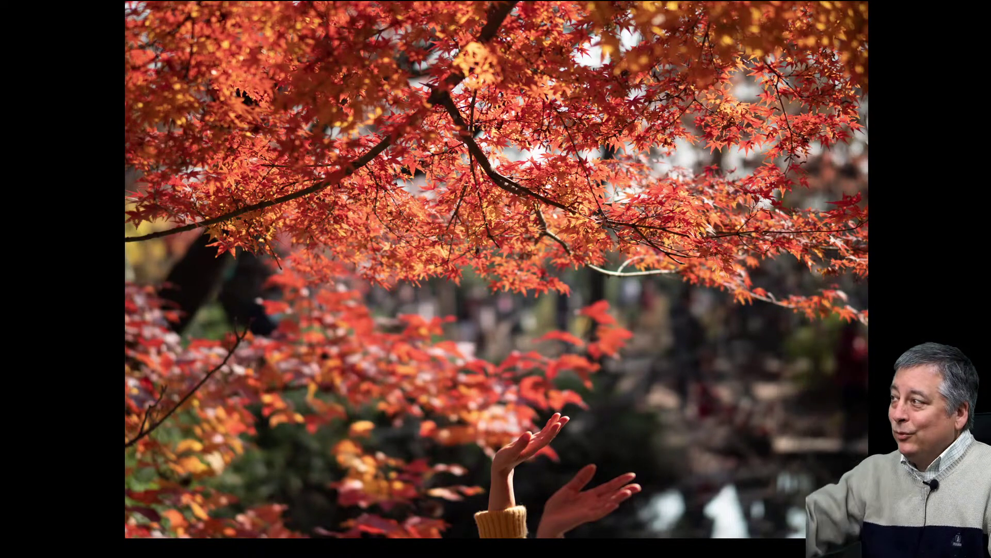
pyautogui.click(496, 186)
pyautogui.moveTo(452, 410); pyautogui.dragTo(456, 177)
pyautogui.moveTo(469, 323); pyautogui.dragTo(437, 138)
pyautogui.moveTo(506, 386); pyautogui.dragTo(448, 178)
pyautogui.moveTo(453, 362); pyautogui.dragTo(436, 102)
pyautogui.click(436, 103)
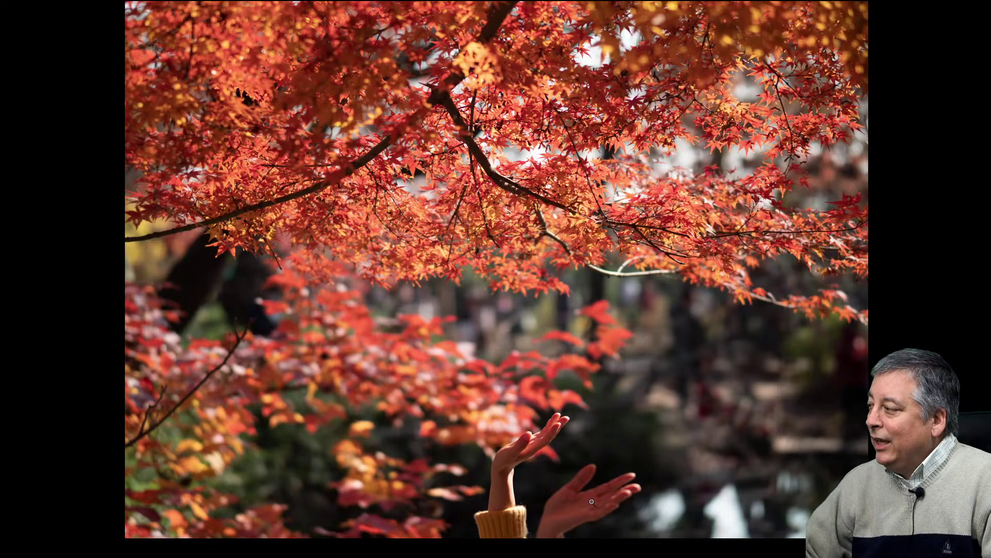
pyautogui.press('f')
# - Crop the maple photo to a 4 x 5 / 8 x 10 portrait framing the raised hands and the branches above them
pyautogui.press('r')
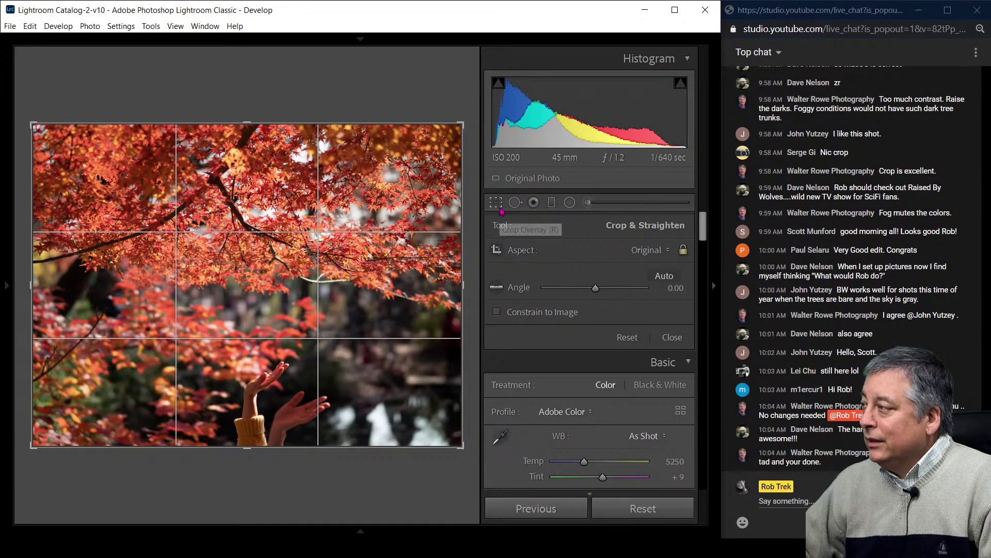
pyautogui.click(634, 251)
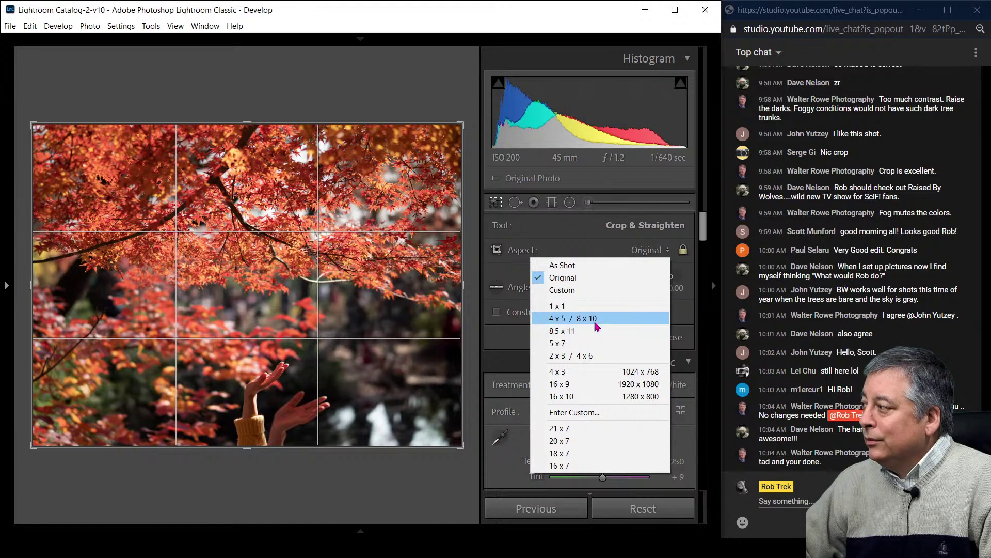
pyautogui.click(593, 318)
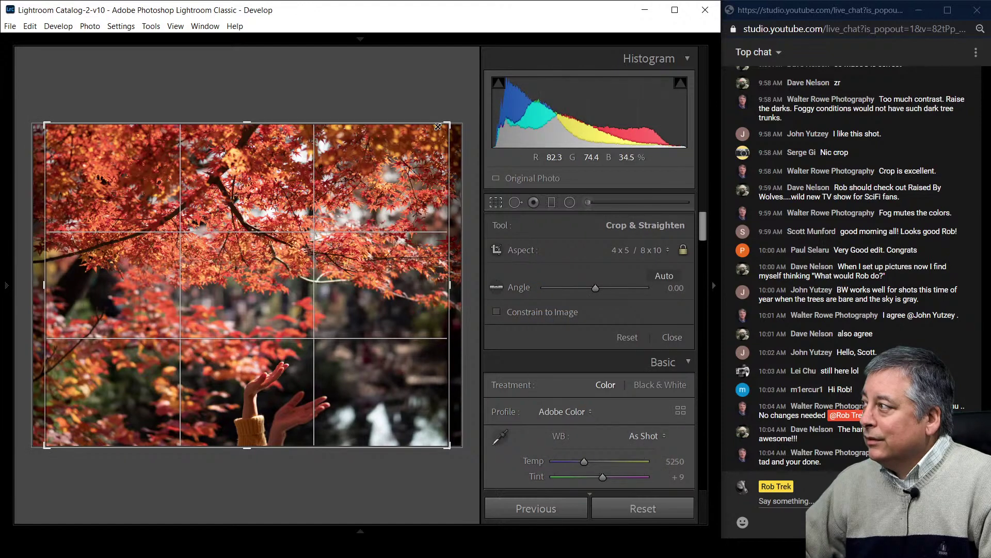
pyautogui.moveTo(448, 124); pyautogui.dragTo(366, 122)
pyautogui.moveTo(304, 191); pyautogui.dragTo(211, 191)
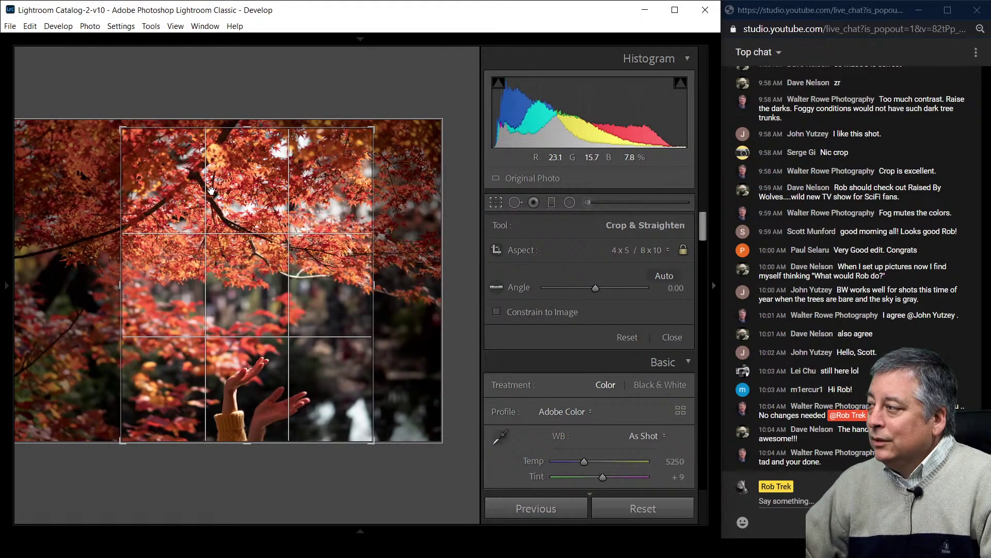
pyautogui.moveTo(247, 127); pyautogui.dragTo(245, 149)
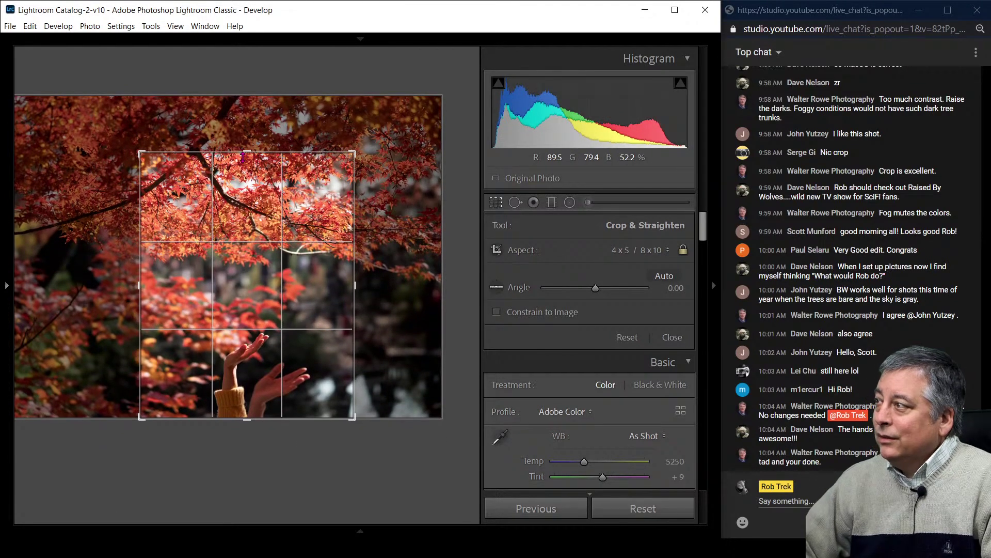
pyautogui.press('Return')
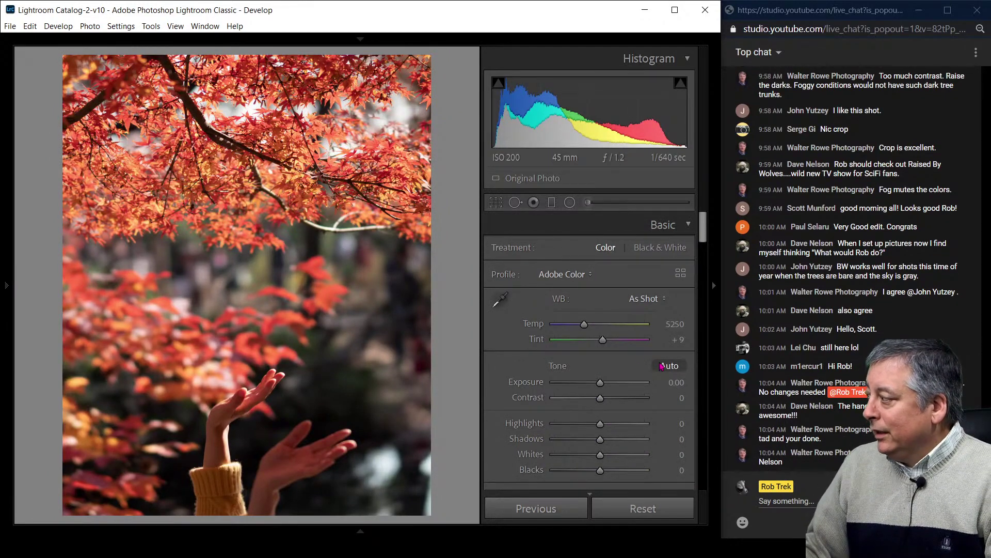
# - Apply automatic tone to the cropped maple photo and raise Shadows to +73
pyautogui.click(662, 366)
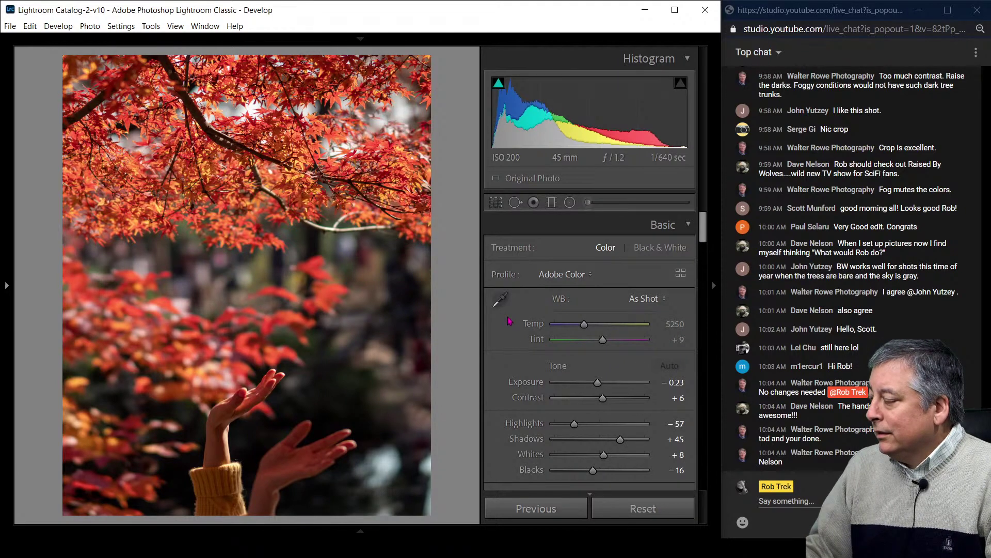
pyautogui.moveTo(703, 238); pyautogui.dragTo(702, 250)
pyautogui.moveTo(621, 343); pyautogui.dragTo(635, 344)
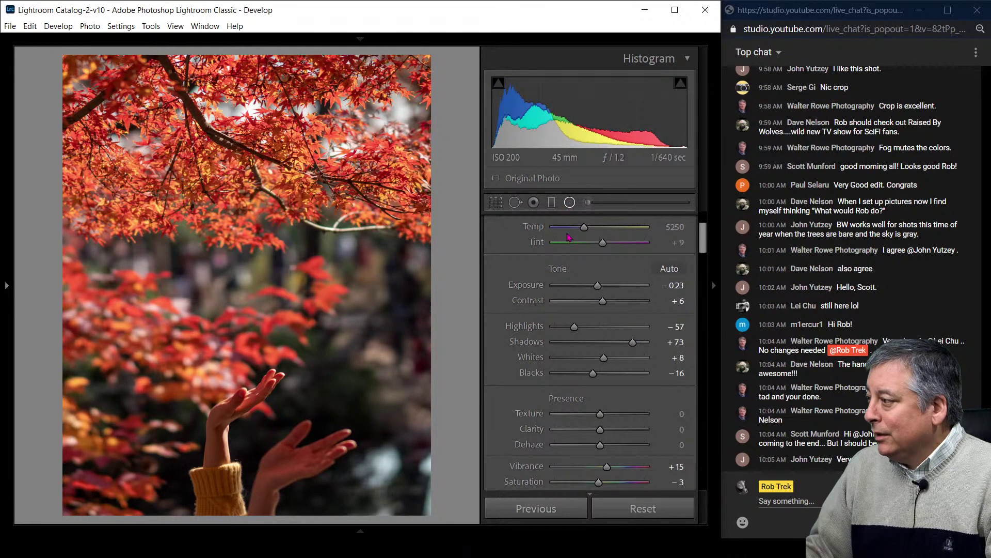
# - Add a radial filter around the hands with Exposure 1.48, Shadows -58 and Contrast -25
pyautogui.press('m')
pyautogui.moveTo(249, 453); pyautogui.dragTo(463, 480)
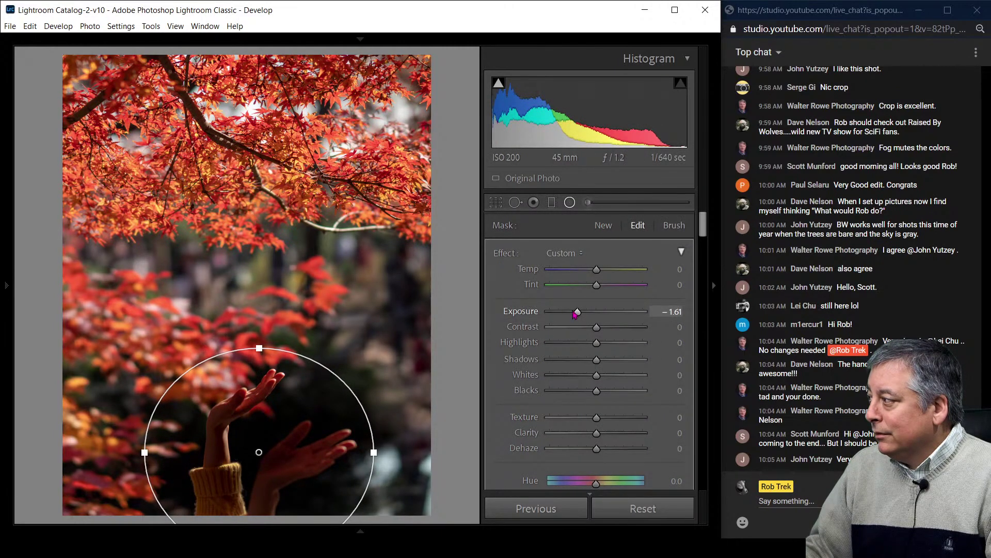
pyautogui.moveTo(575, 315); pyautogui.dragTo(613, 314)
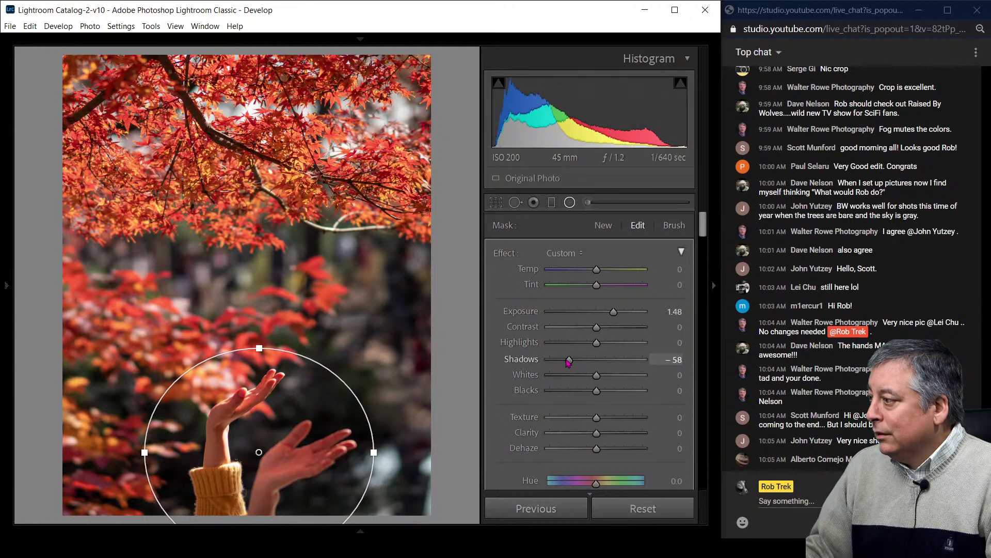
pyautogui.moveTo(603, 331); pyautogui.dragTo(586, 330)
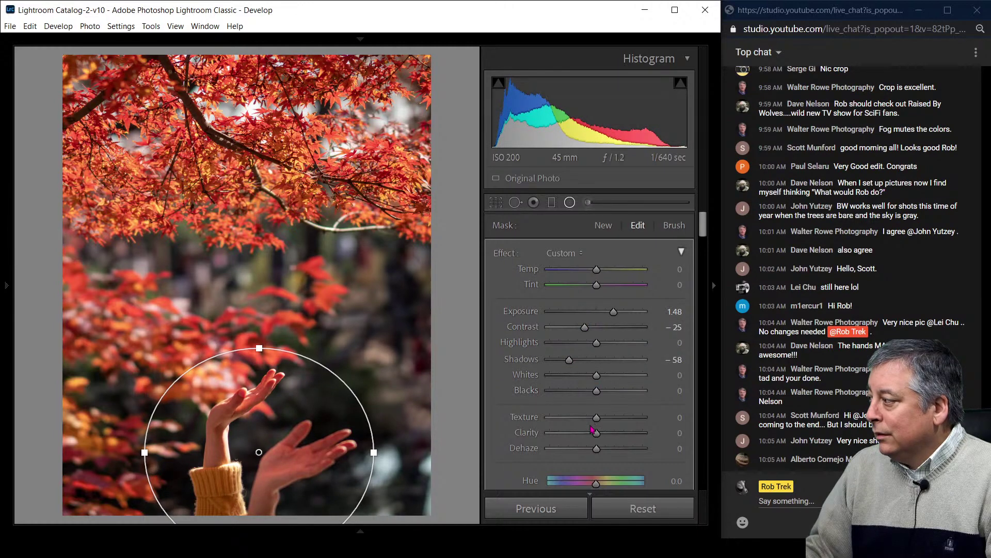
# - Set the hands' radial filter Saturation to -18 and shift and widen its circle slightly toward the outer hand
pyautogui.scroll(-2, 561, 430)
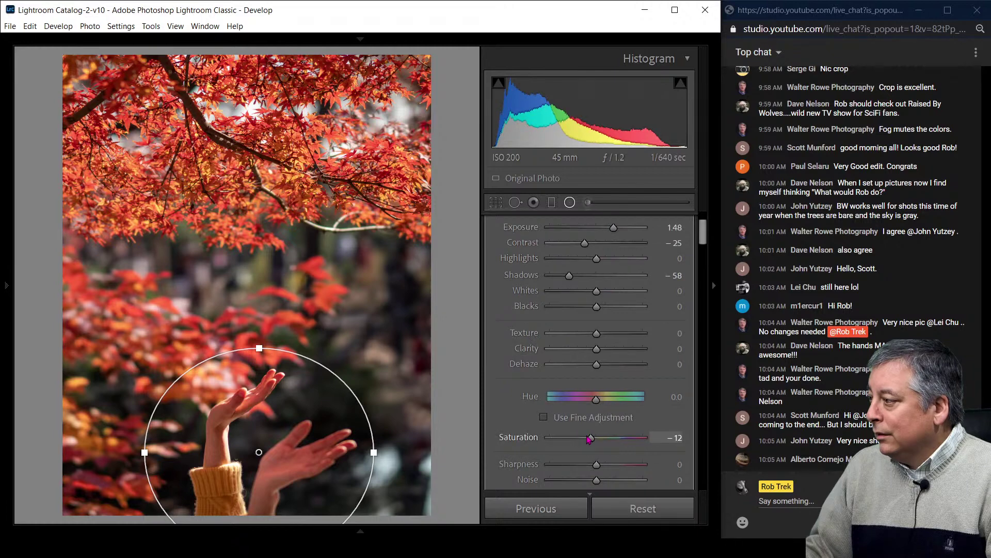
pyautogui.moveTo(583, 439); pyautogui.dragTo(583, 440)
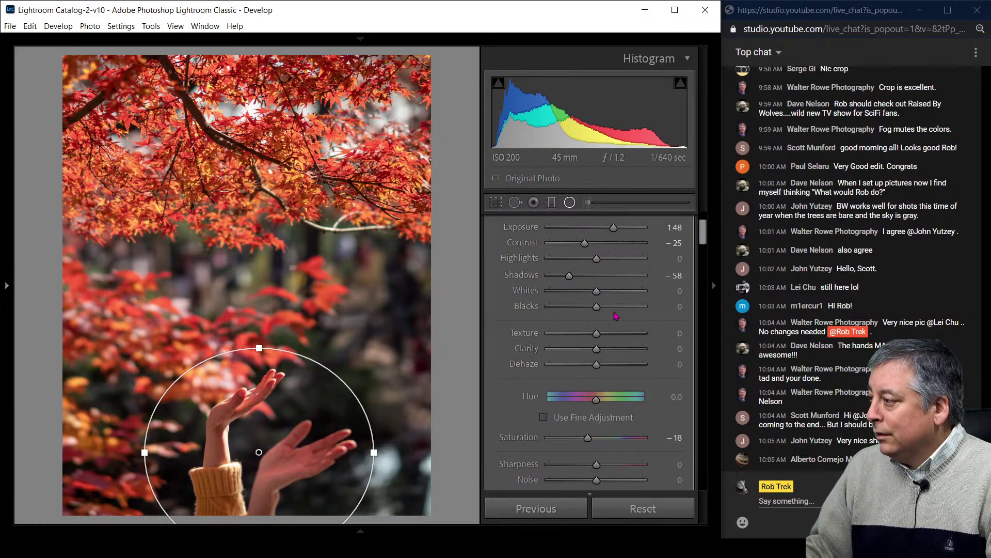
pyautogui.moveTo(144, 452)
pyautogui.mouseDown()
pyautogui.moveTo(226, 445)
pyautogui.moveTo(147, 452)
pyautogui.mouseUp()
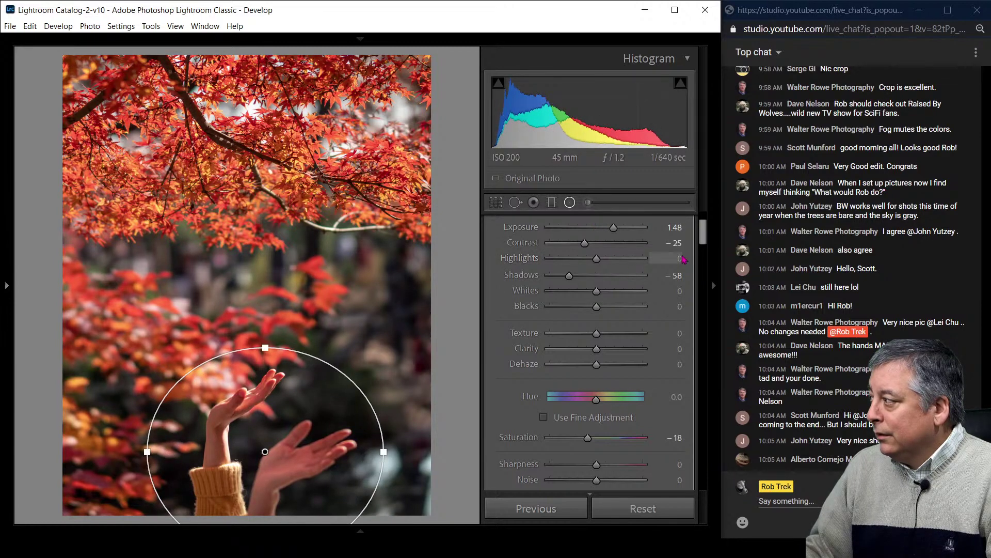
# - Raise the hands' radial filter Exposure to 2.06, lower its Highlights to -100, and close the filter
pyautogui.moveTo(701, 243); pyautogui.dragTo(700, 236)
pyautogui.moveTo(614, 305); pyautogui.dragTo(624, 307)
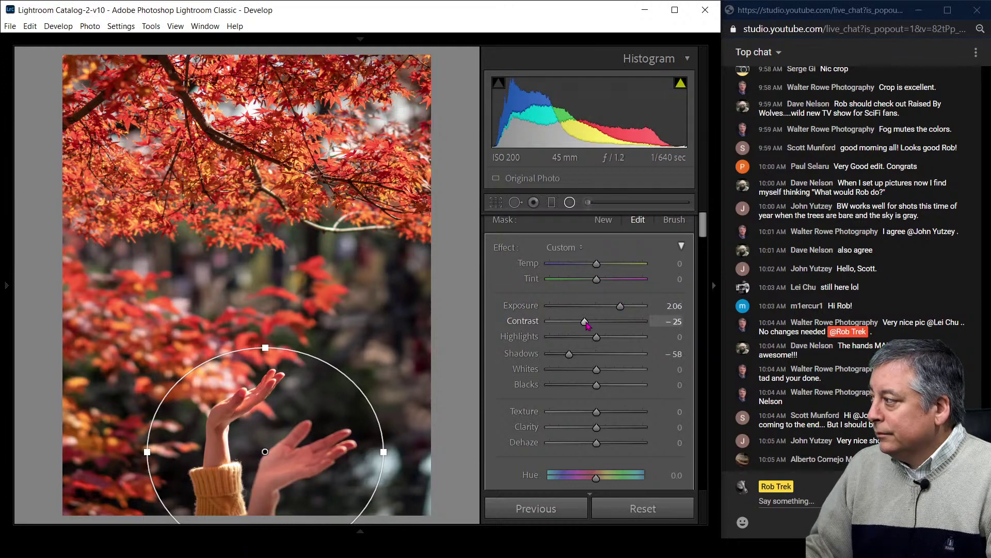
pyautogui.moveTo(596, 338); pyautogui.dragTo(564, 338)
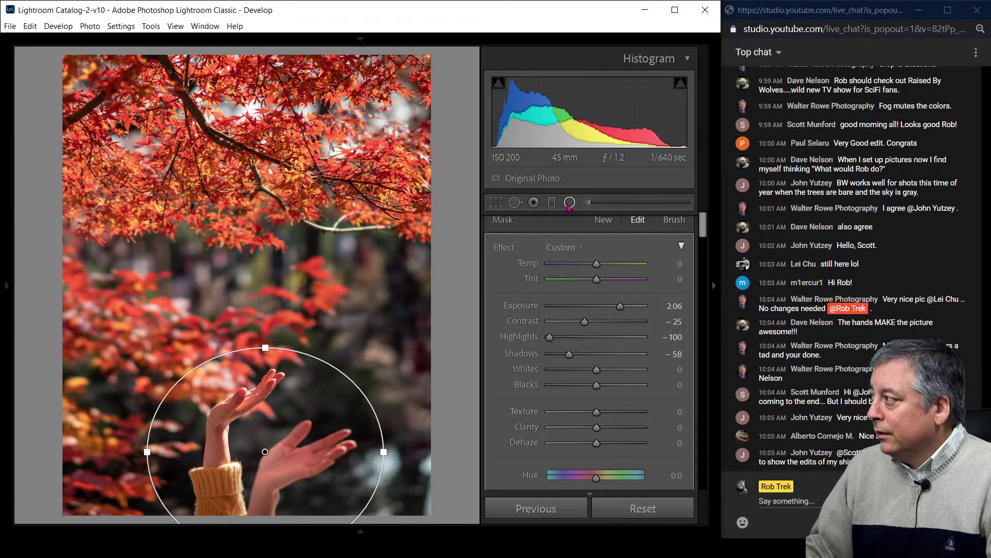
pyautogui.hotkey('shift', 'm')
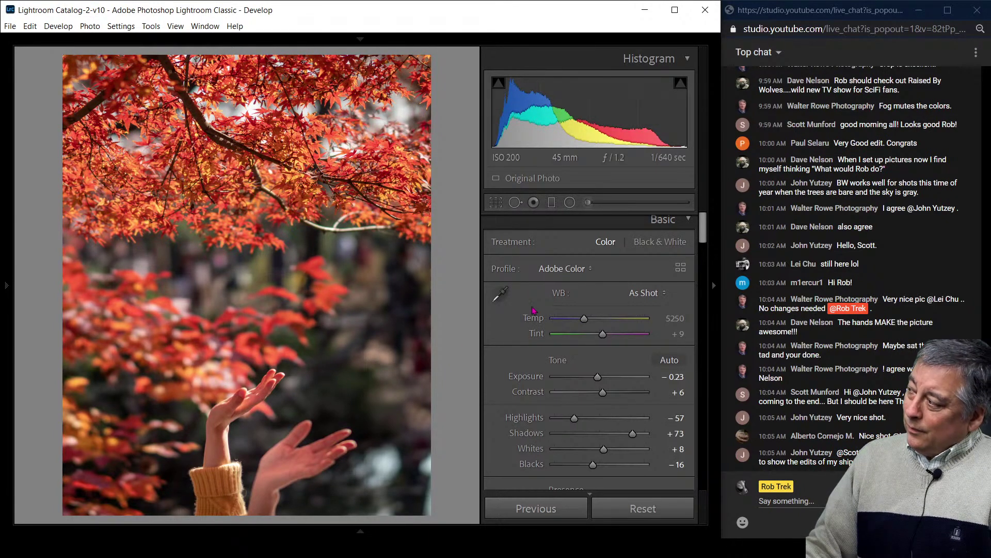
# - Try Auto white balance on the maple photo and restore As Shot
pyautogui.click(640, 295)
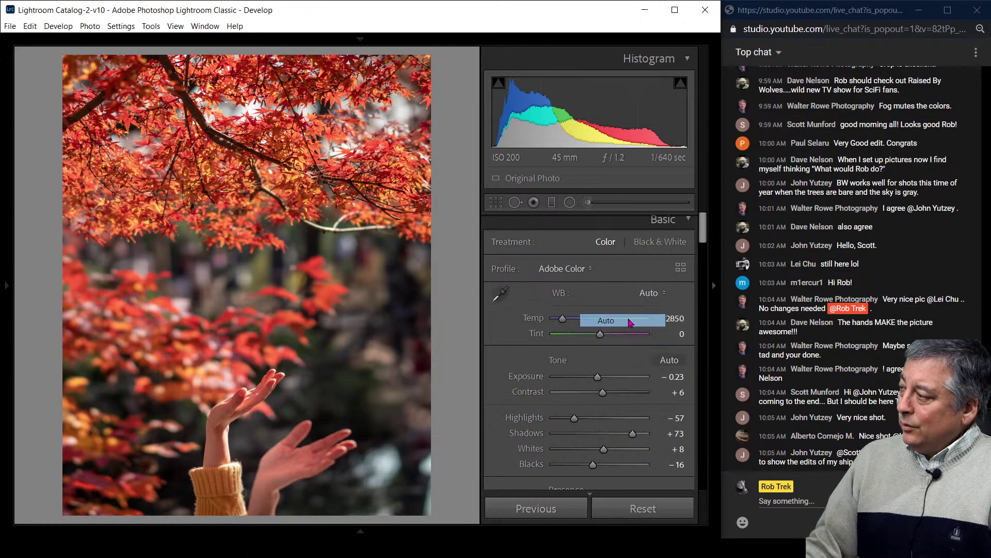
pyautogui.click(629, 321)
pyautogui.click(647, 297)
pyautogui.click(614, 308)
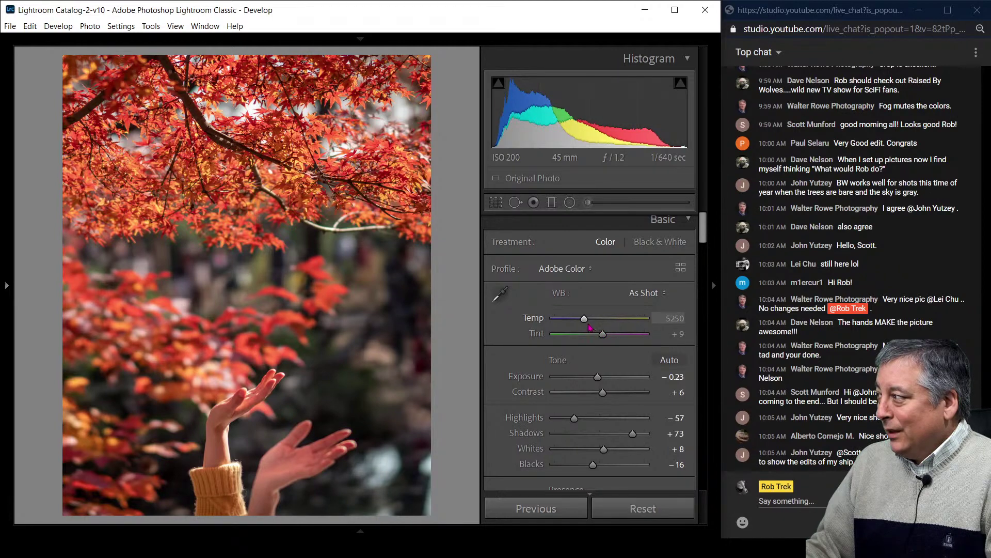
# - Set the maple photo's white balance temperature to 4800
pyautogui.moveTo(587, 326); pyautogui.dragTo(584, 326)
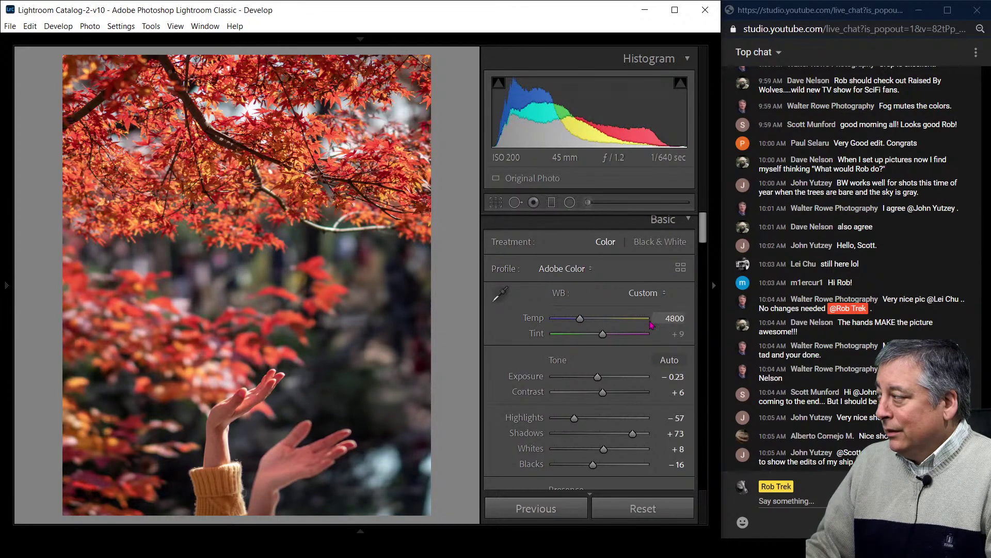
# - Add a post-crop vignette with Amount -45, Midpoint 77 and Feather 100
pyautogui.moveTo(695, 238); pyautogui.dragTo(699, 410)
pyautogui.scroll(-5, 645, 416)
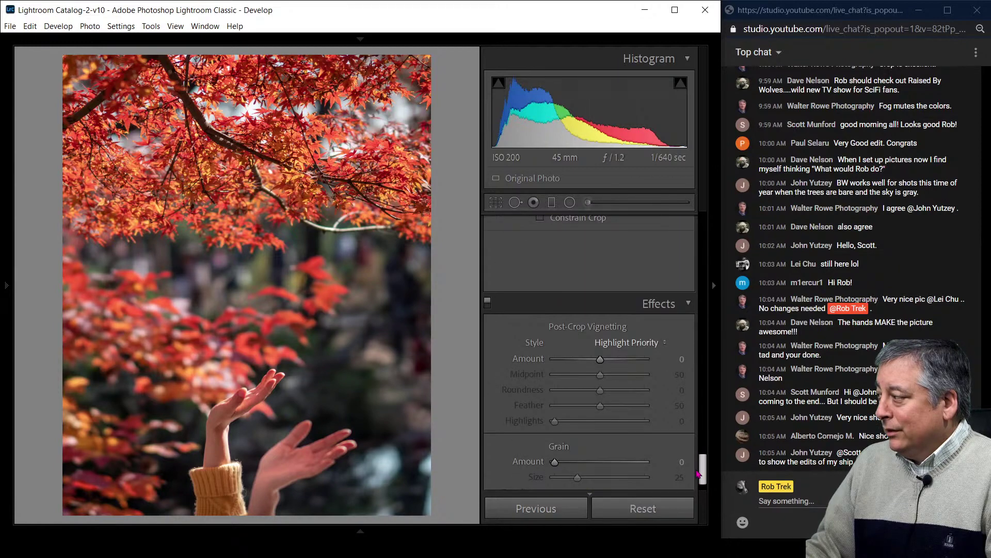
pyautogui.moveTo(600, 364); pyautogui.dragTo(589, 365)
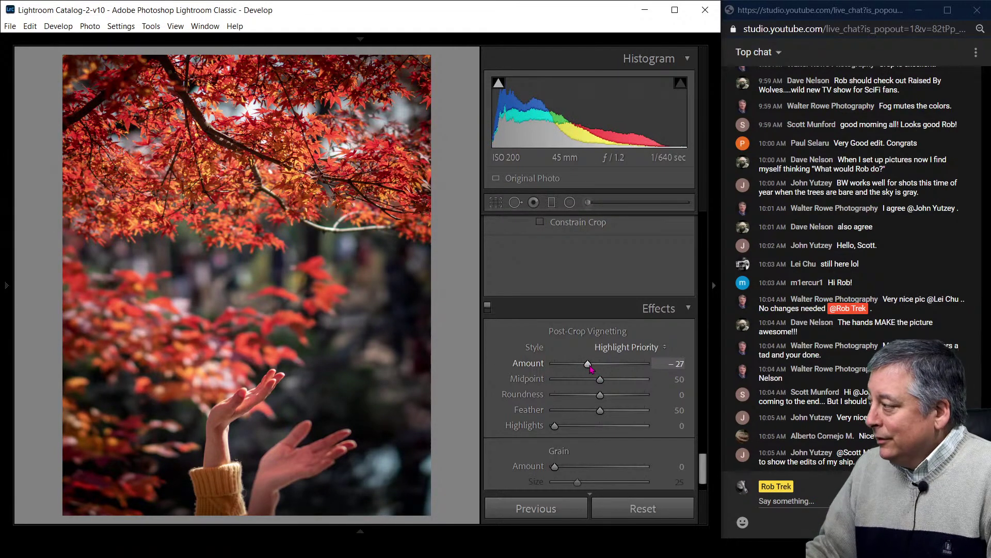
pyautogui.moveTo(592, 368); pyautogui.dragTo(654, 413)
pyautogui.moveTo(579, 365); pyautogui.dragTo(581, 366)
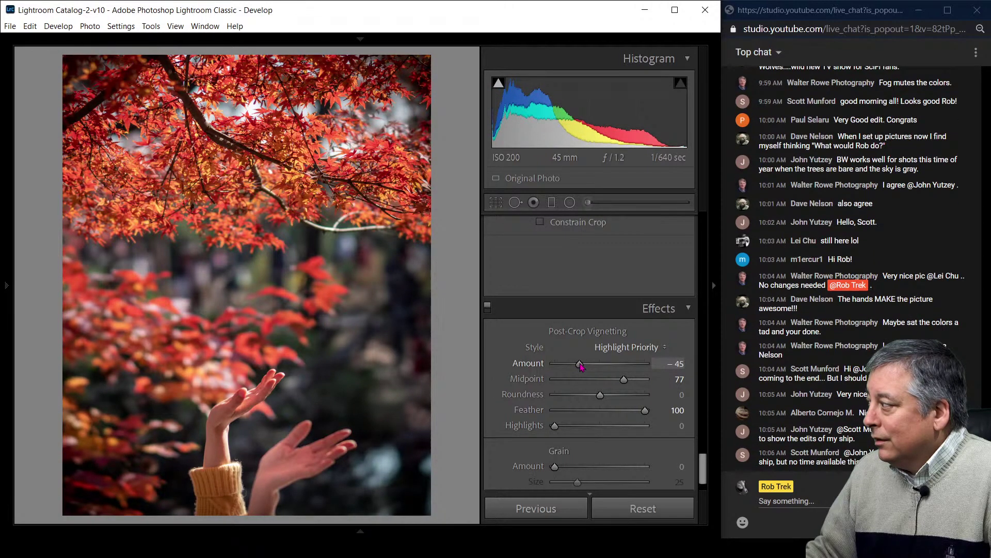
# - Reopen the radial filter on the hands, set its Temp to -17 and Whites to 44, and close the filter
pyautogui.click(586, 205)
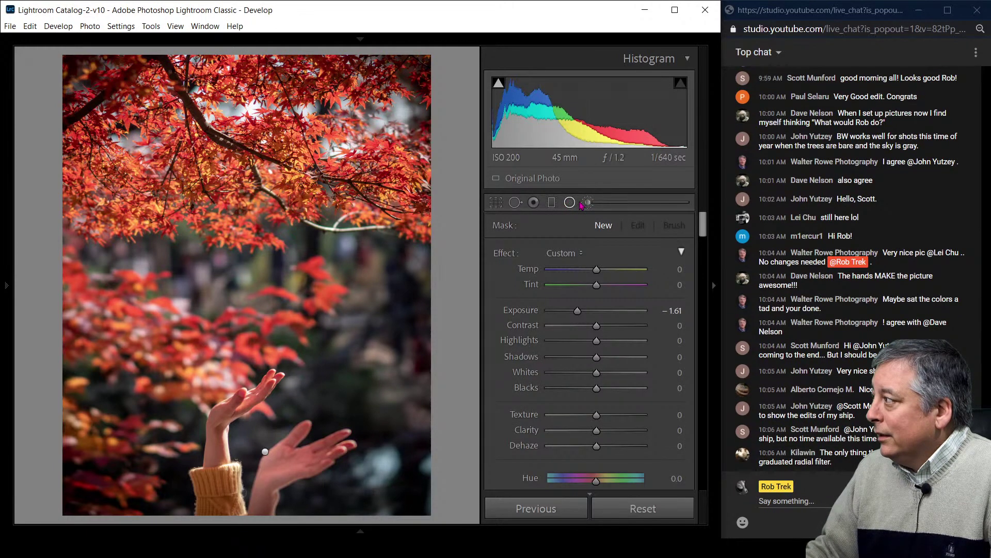
pyautogui.click(571, 204)
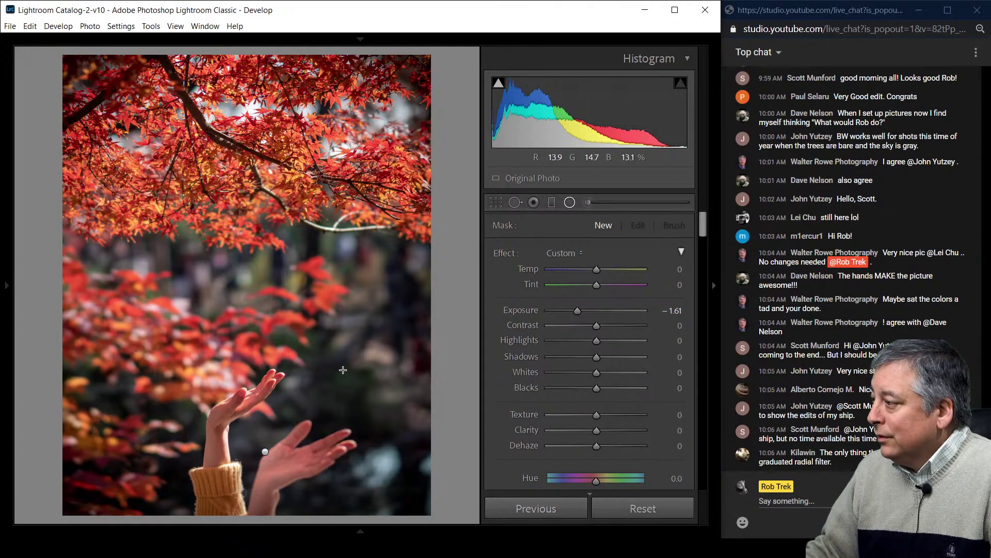
pyautogui.click(264, 452)
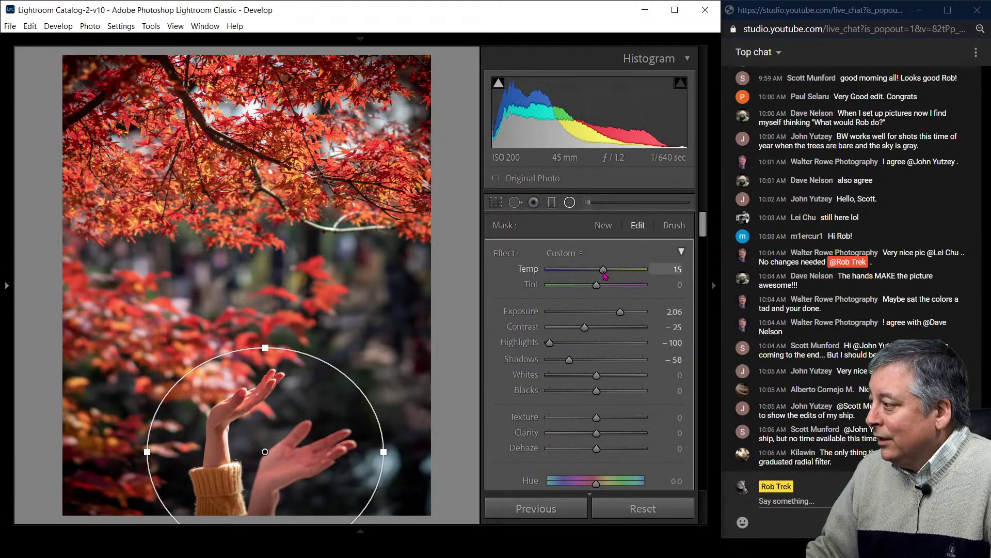
pyautogui.moveTo(613, 275); pyautogui.dragTo(580, 278)
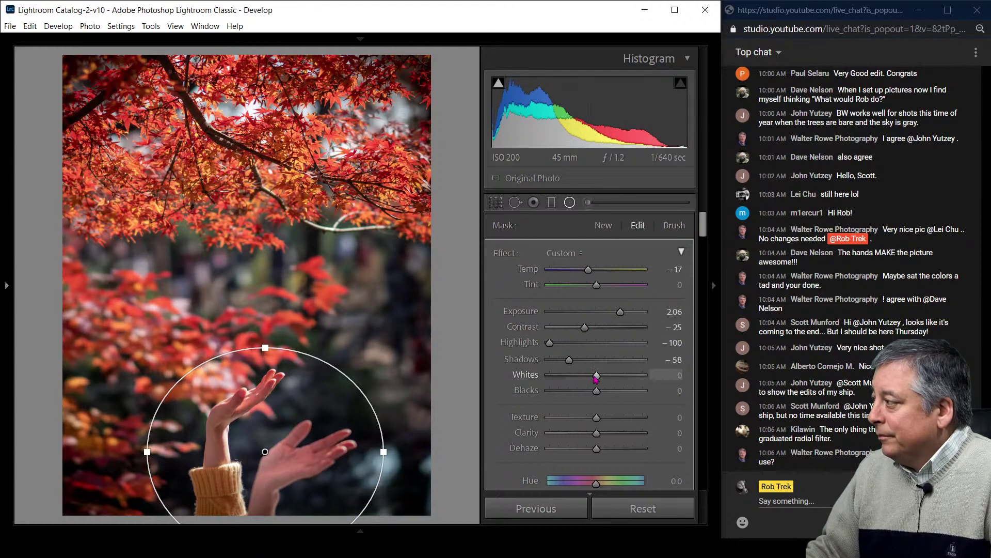
pyautogui.moveTo(600, 380); pyautogui.dragTo(608, 380)
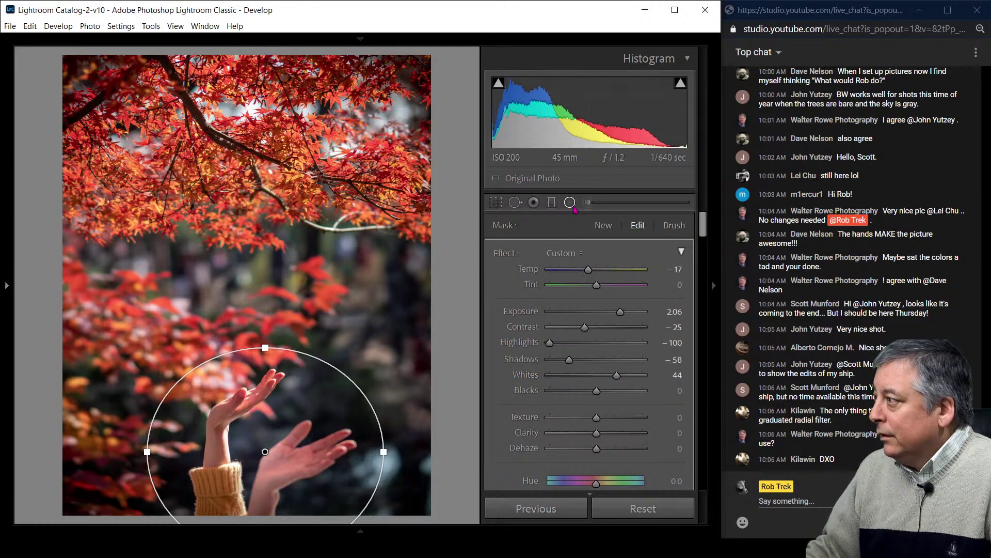
pyautogui.click(571, 203)
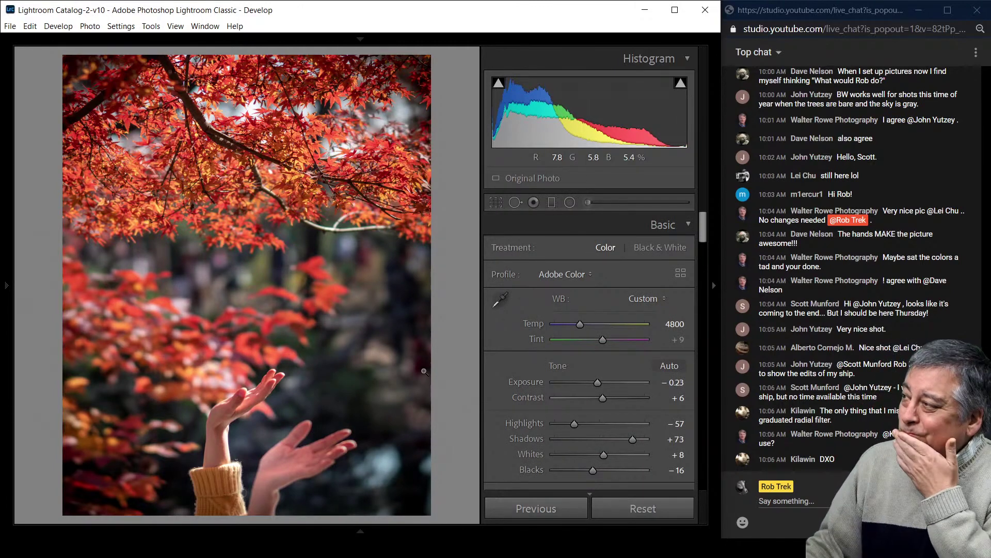
# - Set the maple photo's Vibrance to -19 and Saturation to +19
pyautogui.moveTo(703, 242); pyautogui.dragTo(704, 267)
pyautogui.moveTo(607, 324)
pyautogui.mouseDown()
pyautogui.moveTo(626, 324)
pyautogui.moveTo(578, 328)
pyautogui.moveTo(621, 343)
pyautogui.moveTo(590, 325)
pyautogui.mouseUp()
pyautogui.doubleClick(589, 323)
pyautogui.doubleClick(608, 338)
pyautogui.moveTo(600, 327)
pyautogui.mouseDown()
pyautogui.moveTo(622, 329)
pyautogui.moveTo(589, 329)
pyautogui.moveTo(609, 329)
pyautogui.mouseUp()
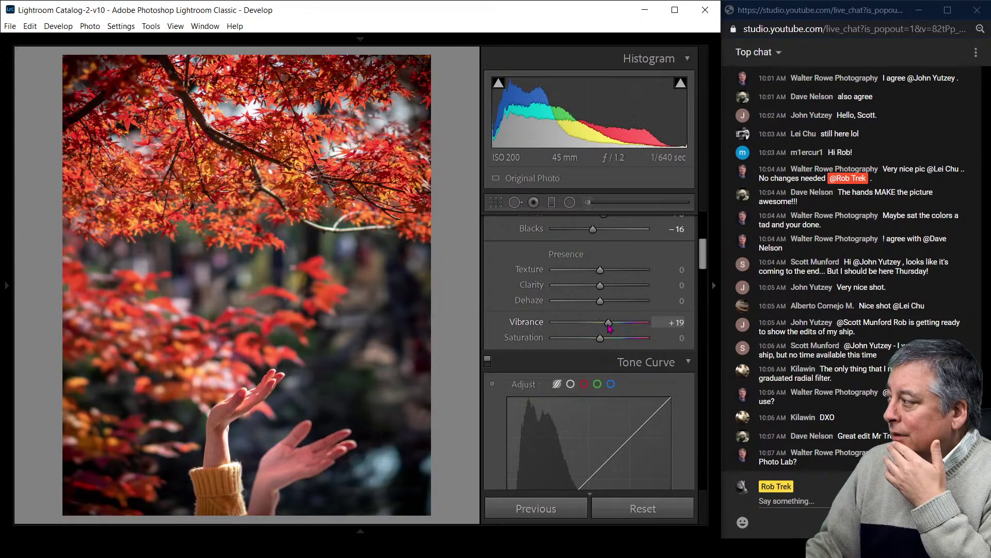
pyautogui.moveTo(603, 339)
pyautogui.mouseDown()
pyautogui.moveTo(613, 339)
pyautogui.moveTo(585, 330)
pyautogui.moveTo(609, 339)
pyautogui.mouseUp()
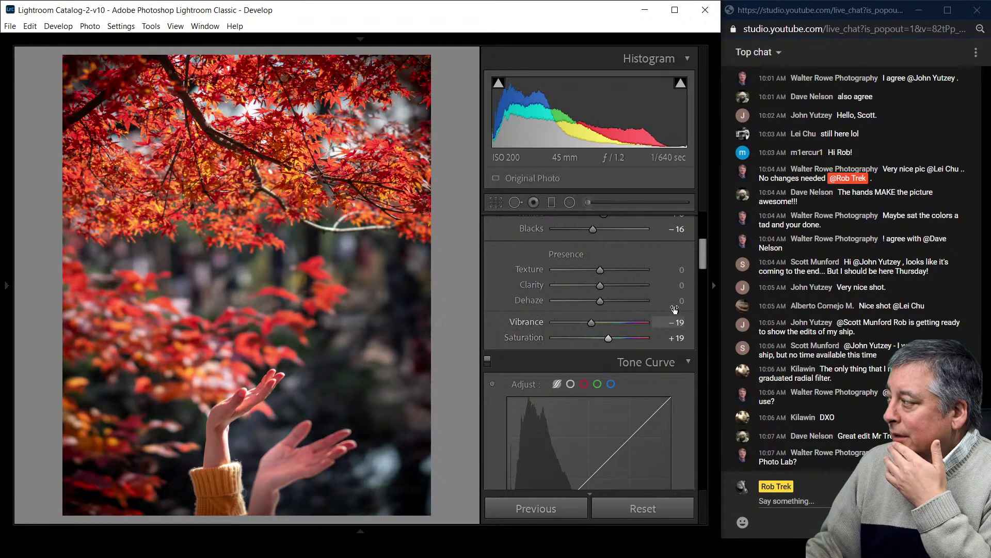
# - Shift the hue of the leaves with HSL targeted adjustment, setting Red to +8 and Orange to +8
pyautogui.moveTo(703, 265); pyautogui.dragTo(697, 321)
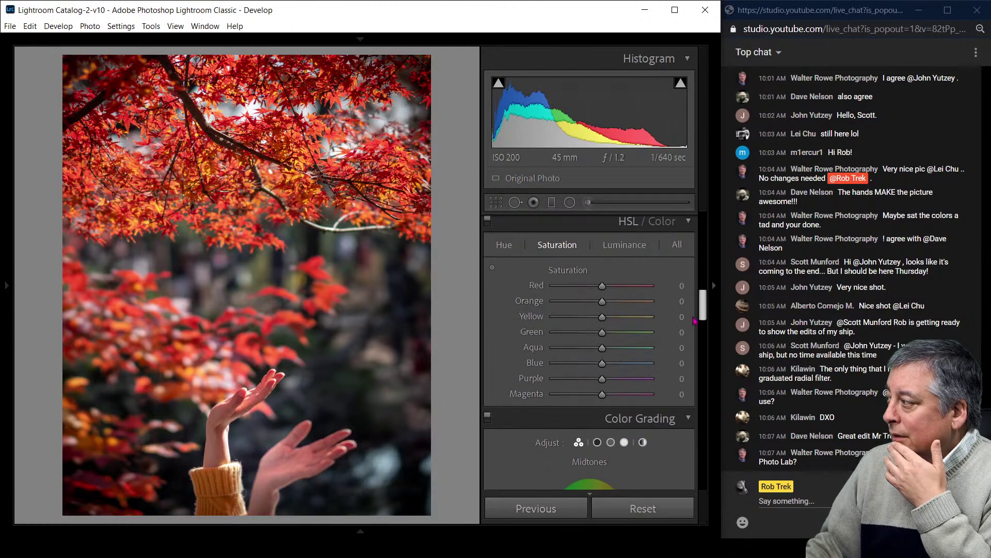
pyautogui.click(514, 258)
pyautogui.moveTo(702, 303)
pyautogui.mouseDown()
pyautogui.moveTo(703, 312)
pyautogui.moveTo(702, 304)
pyautogui.mouseUp()
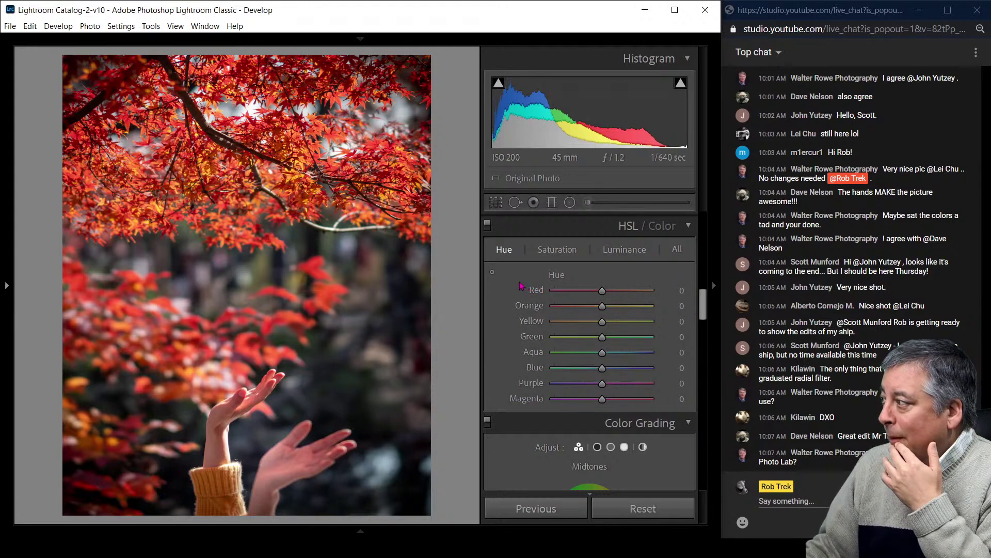
pyautogui.click(492, 272)
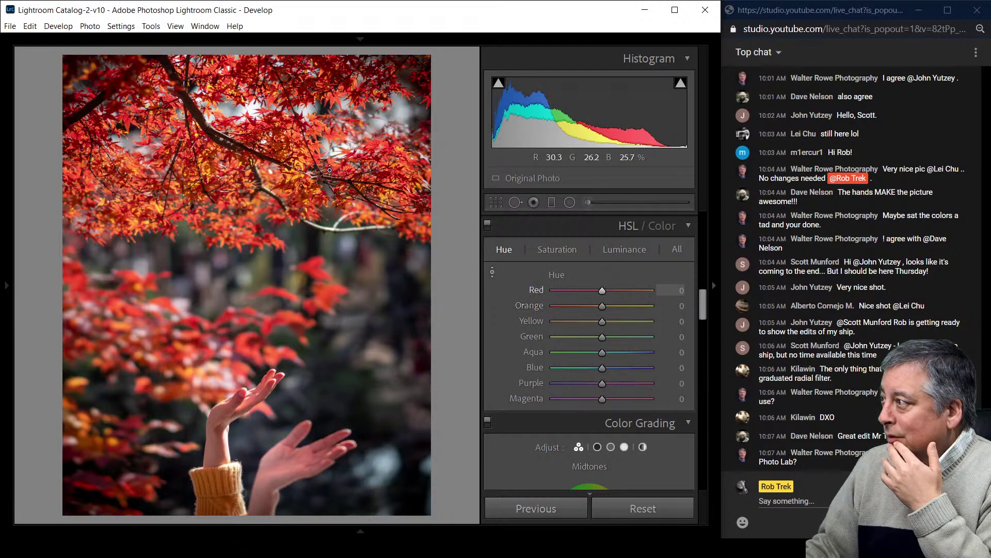
pyautogui.press('Down')
pyautogui.press('Down')
pyautogui.press('Down')
pyautogui.press('Down')
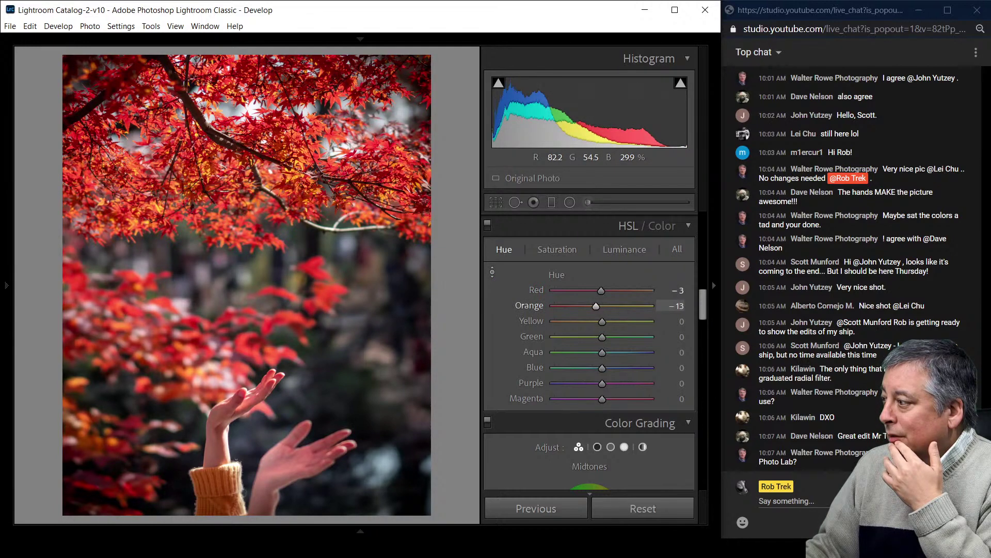
pyautogui.press('Up')
pyautogui.press('Up')
pyautogui.press('Up')
pyautogui.press('Up')
pyautogui.press('Up')
pyautogui.press('Up')
pyautogui.press('Up')
pyautogui.press('Up')
pyautogui.press('Up')
pyautogui.press('Up')
pyautogui.press('Up')
pyautogui.press('Up')
pyautogui.press('Up')
pyautogui.press('Up')
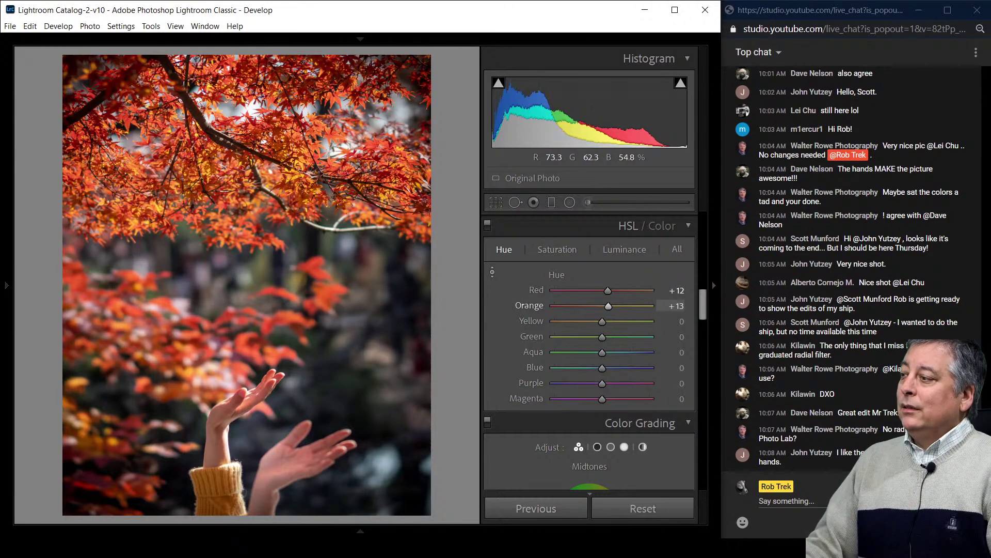
pyautogui.press('Down')
pyautogui.press('Down')
pyautogui.press('Down')
pyautogui.press('Down')
pyautogui.press('Down')
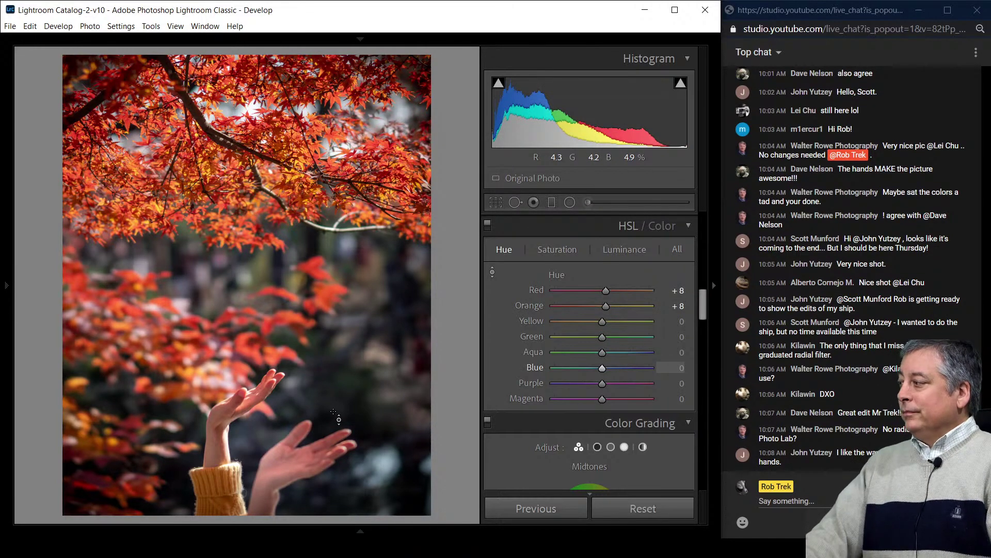
# - Use targeted adjustment on the dark background for HSL Saturation Green +31, Aqua +9 and Luminance Green +34, Aqua +36
pyautogui.moveTo(655, 48)
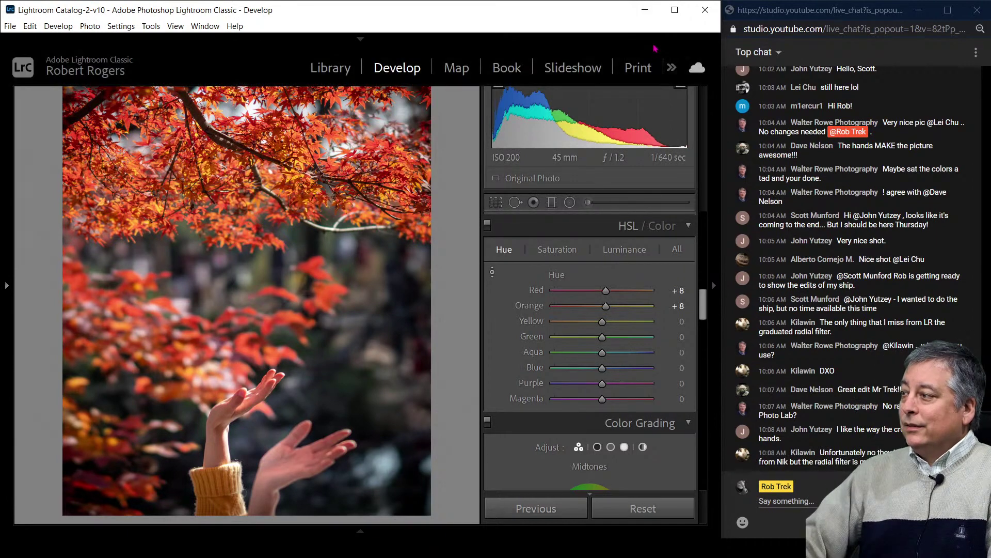
pyautogui.click(557, 250)
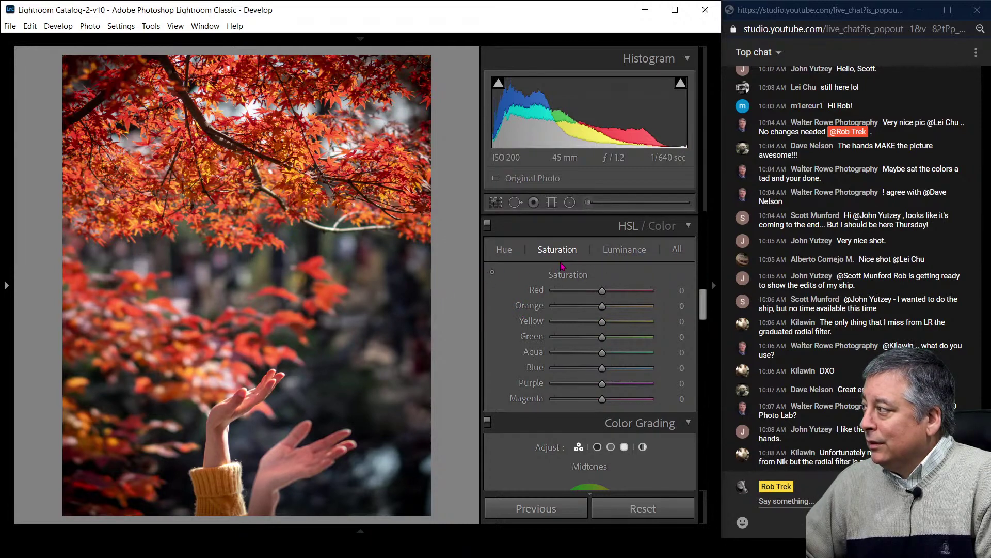
pyautogui.moveTo(394, 365); pyautogui.dragTo(394, 341)
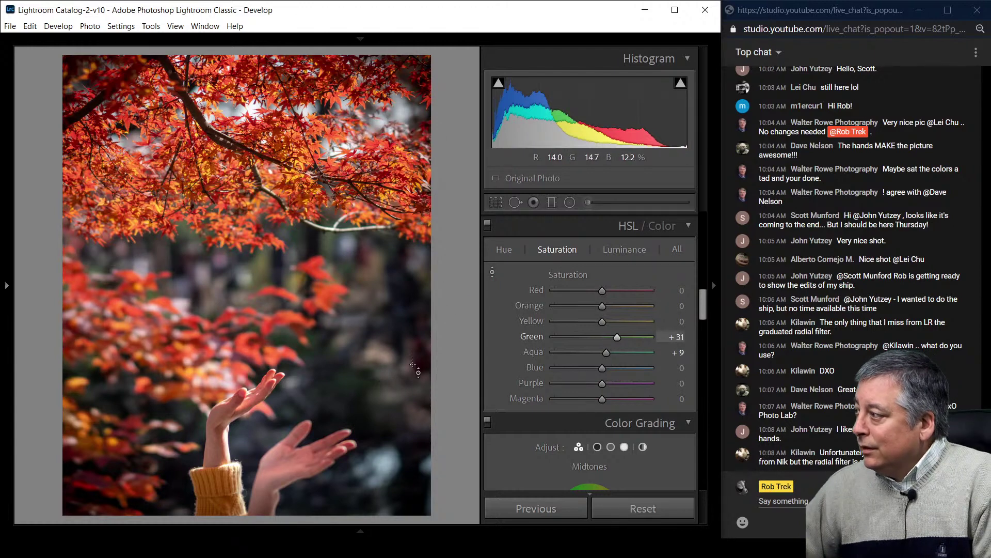
pyautogui.hotkey('ctrl', 'alt', 'shift', 'l')
pyautogui.moveTo(345, 378); pyautogui.dragTo(345, 356)
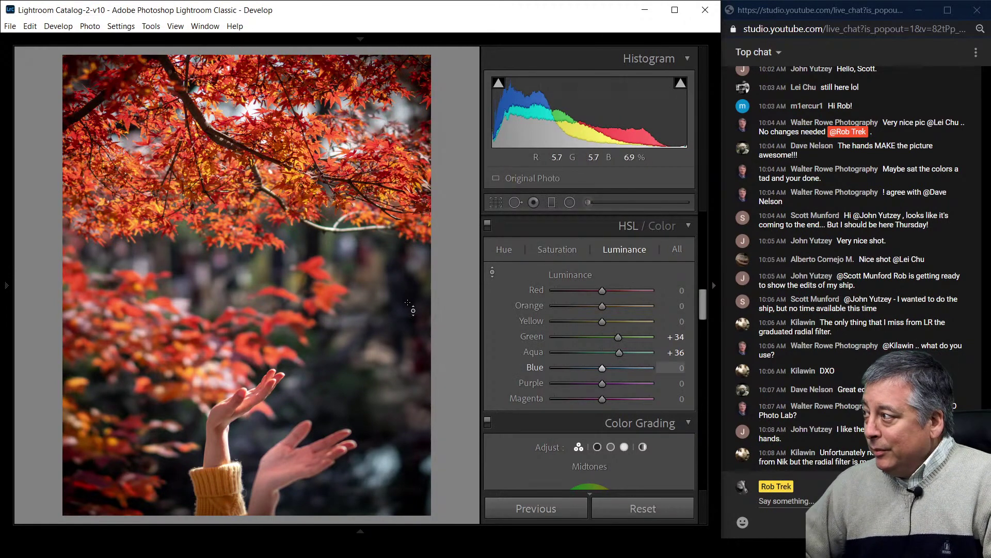
# - Create a virtual copy of the edited maple photo, reset the copy's settings, and return to the Library grid
pyautogui.rightClick(351, 282)
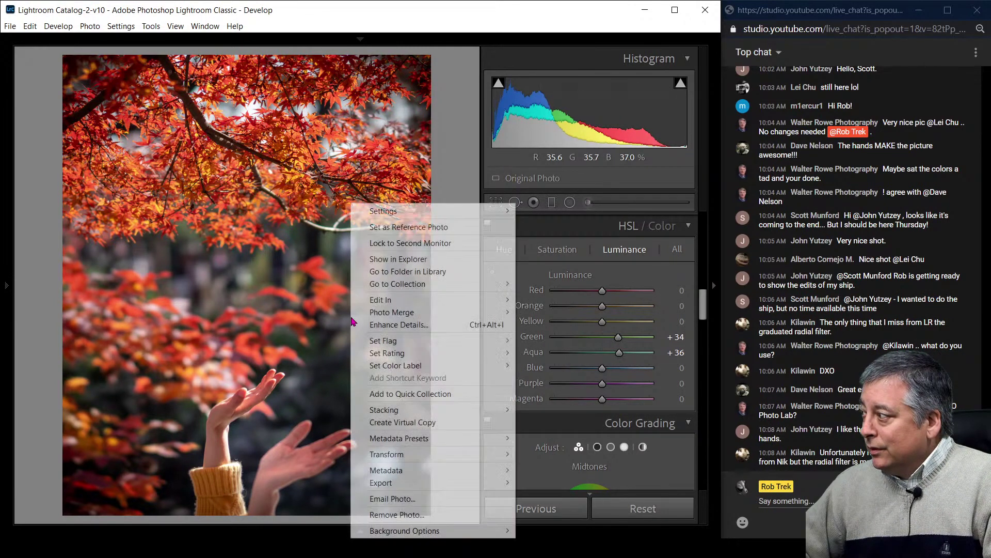
pyautogui.moveTo(444, 347)
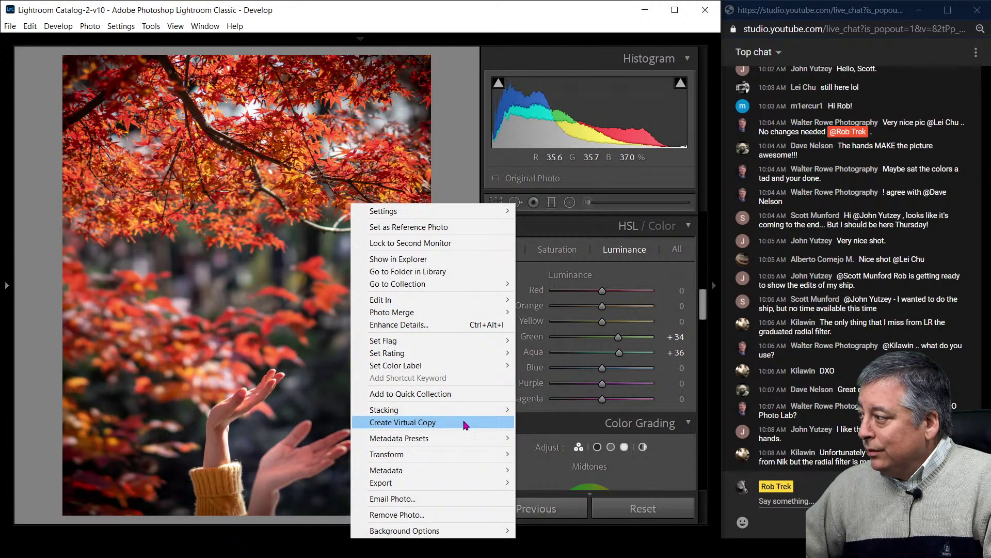
pyautogui.click(464, 422)
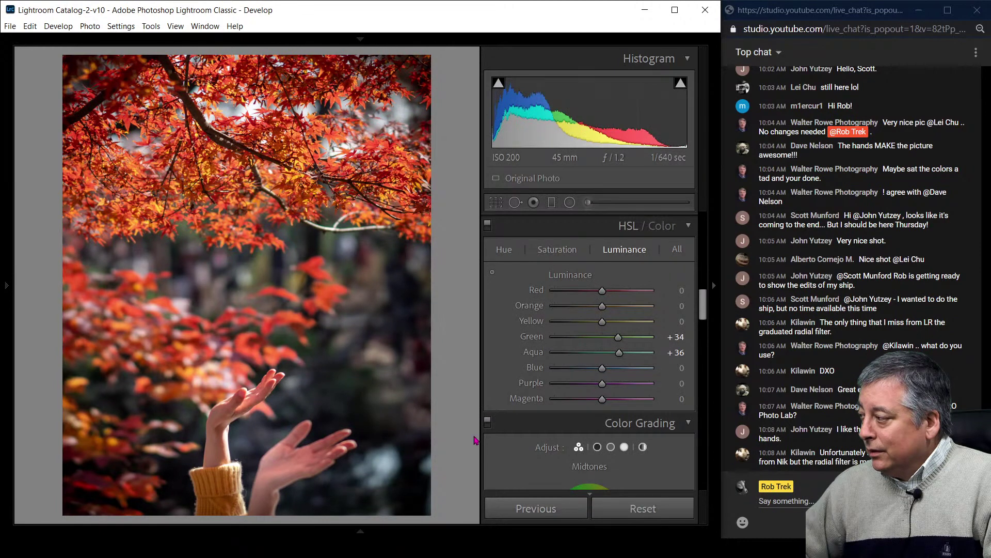
pyautogui.click(600, 507)
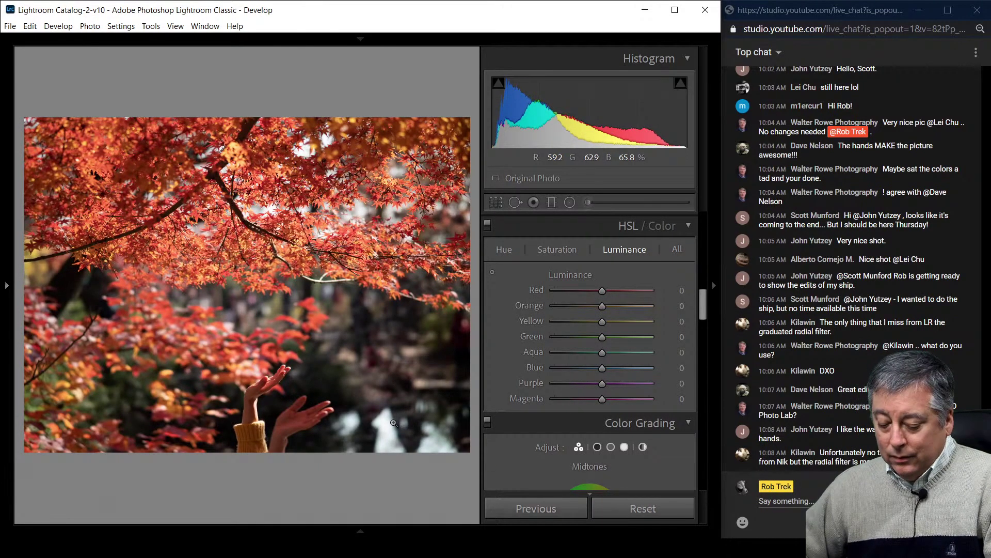
pyautogui.press('g')
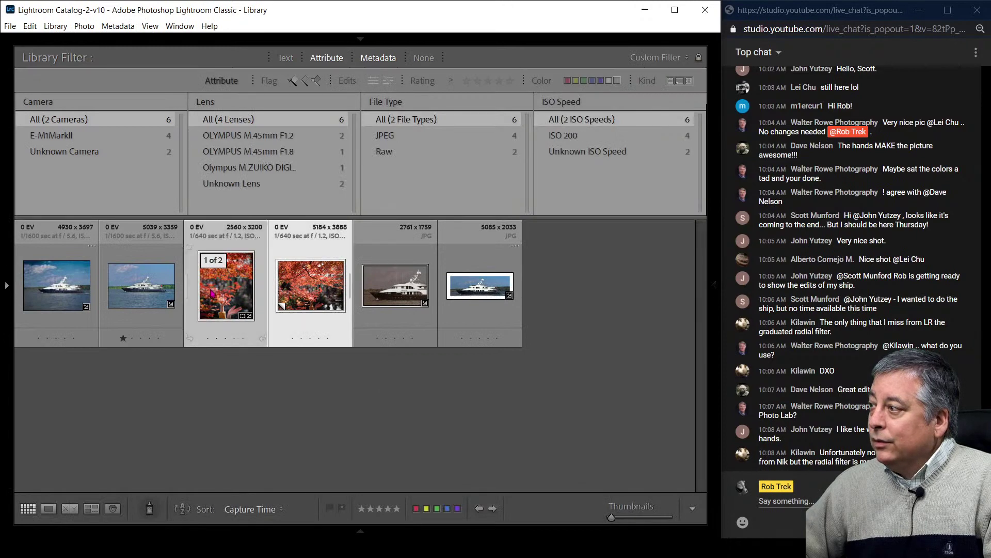
# - Compare the unedited virtual copy side by side with the edited maple photo and return to the grid
pyautogui.doubleClick(317, 336)
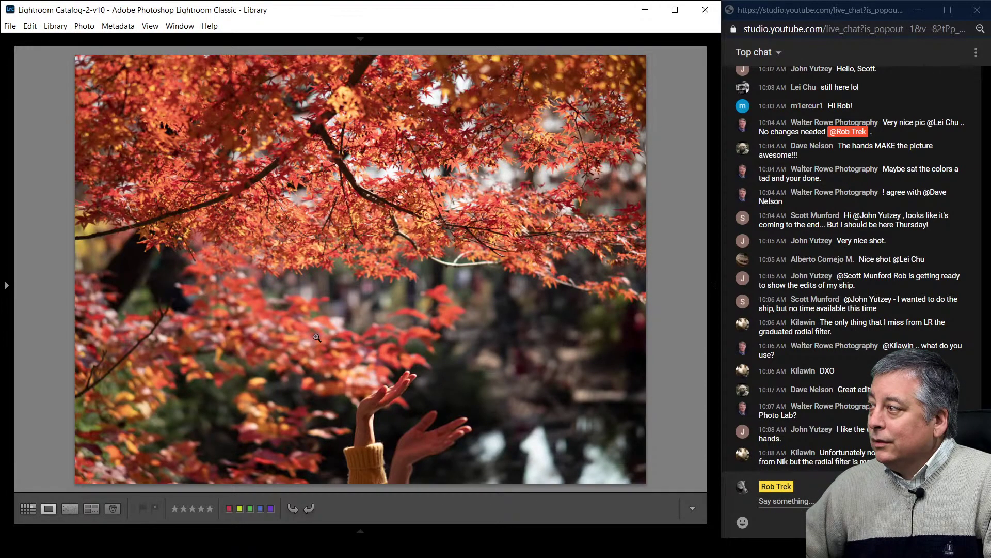
pyautogui.press('c')
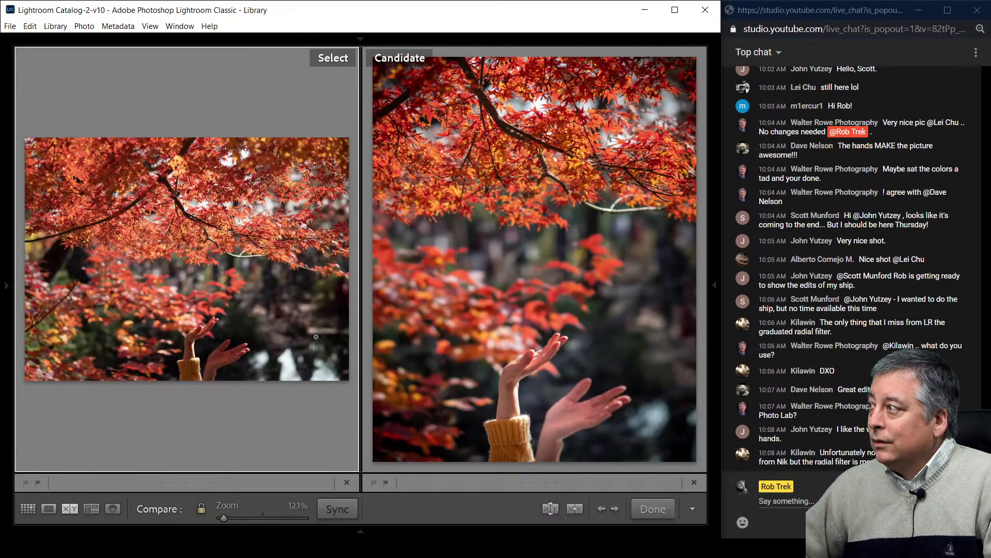
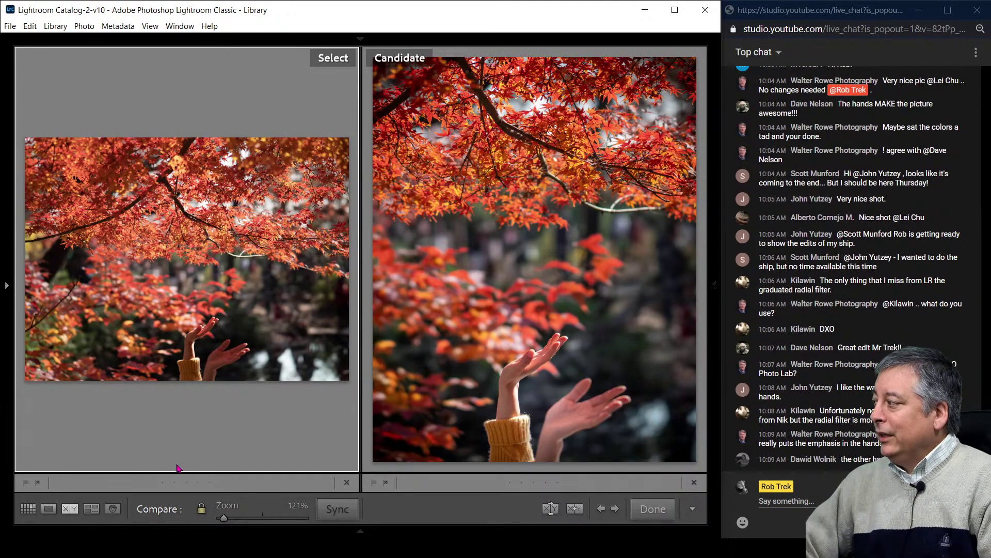
pyautogui.press('g')
pyautogui.moveTo(364, 537)
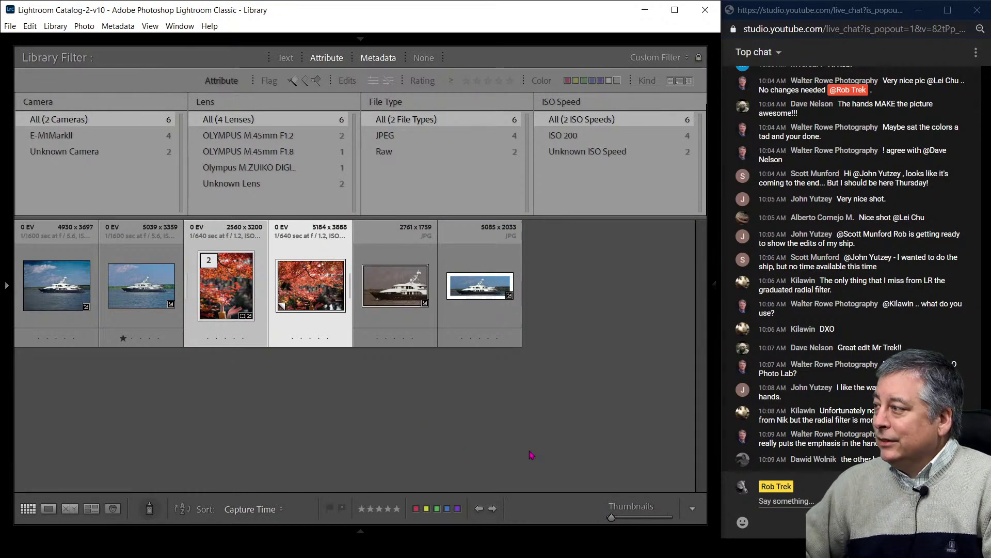
# - Select all four yacht photos in the grid and assign them the red color label
pyautogui.click(406, 302)
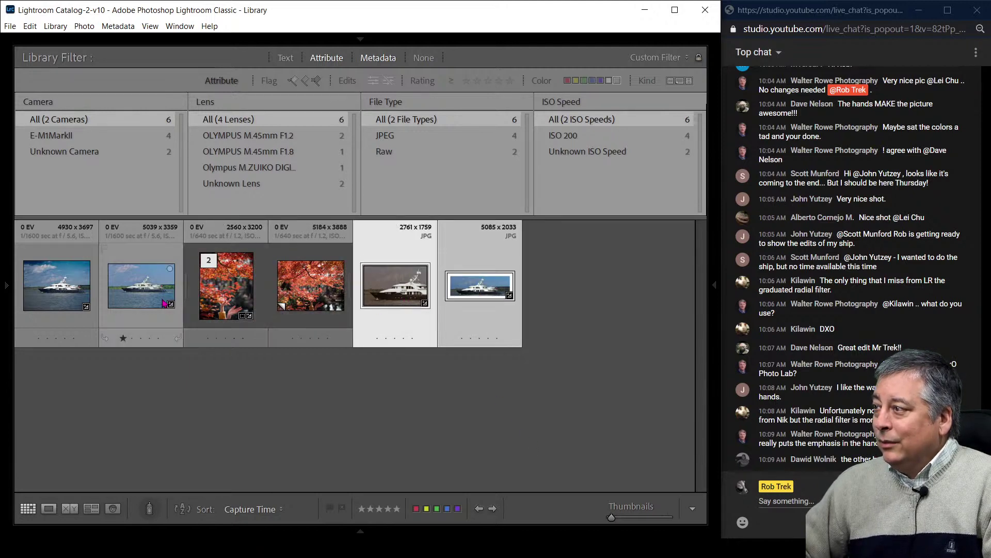
pyautogui.keyDown('ctrl'); pyautogui.click(118, 293); pyautogui.keyUp('ctrl')
pyautogui.keyDown('ctrl'); pyautogui.click(51, 295); pyautogui.keyUp('ctrl')
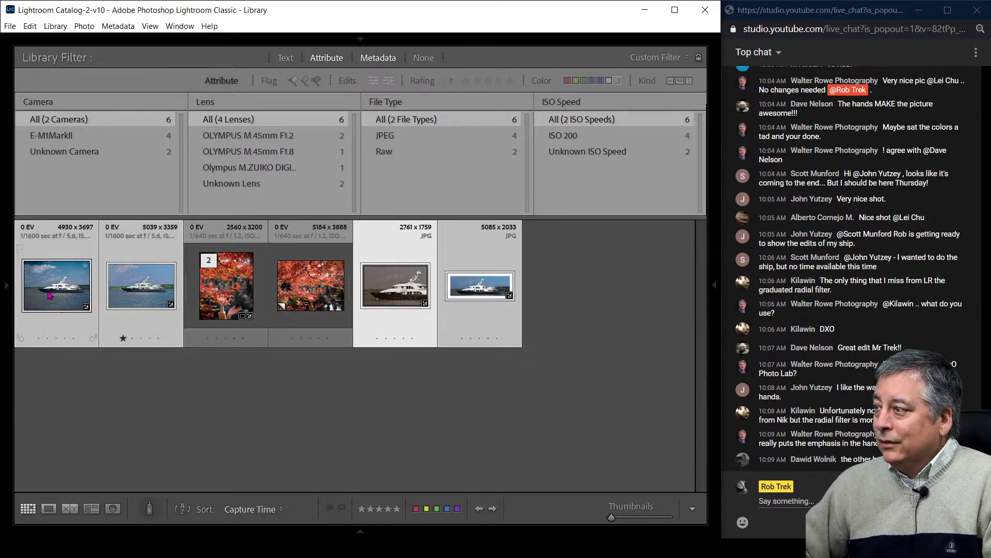
pyautogui.click(415, 510)
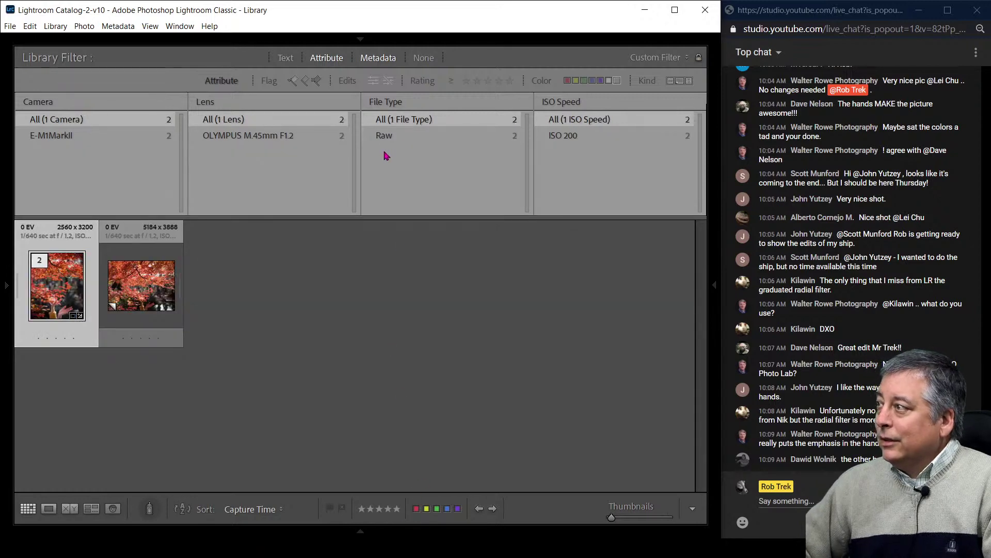
# - Open the Viewer edits folder and change the color-label filter so the red-labeled yacht edits are shown
pyautogui.click(11, 292)
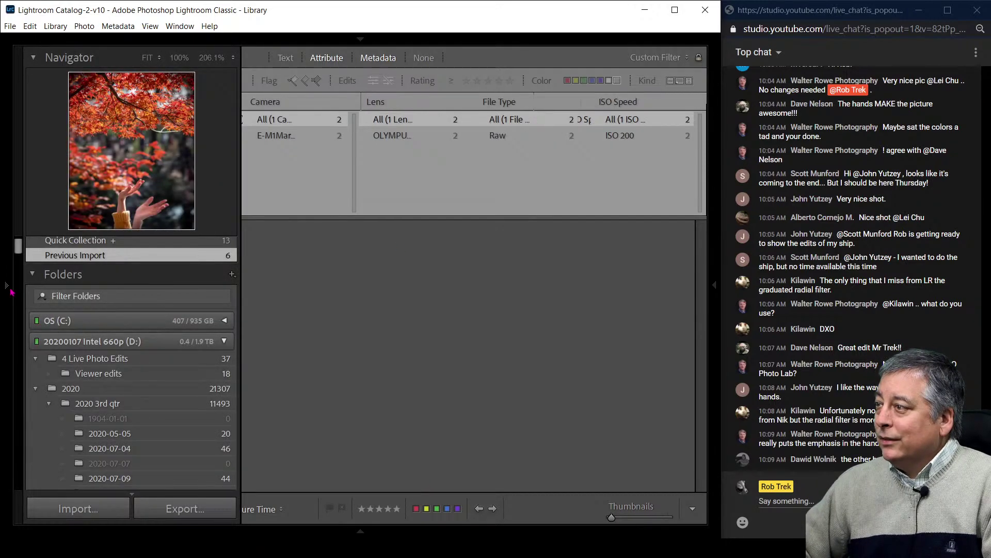
pyautogui.click(141, 377)
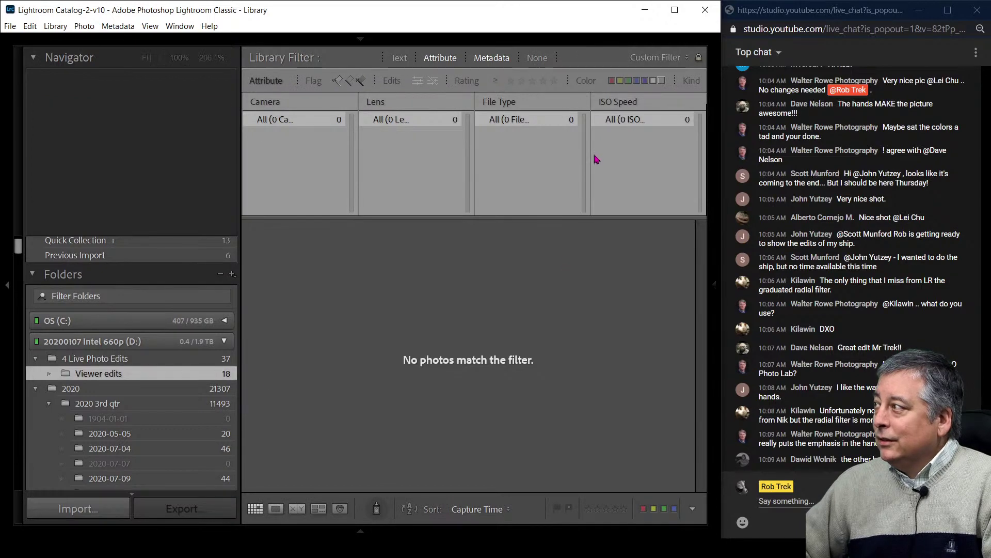
pyautogui.click(661, 81)
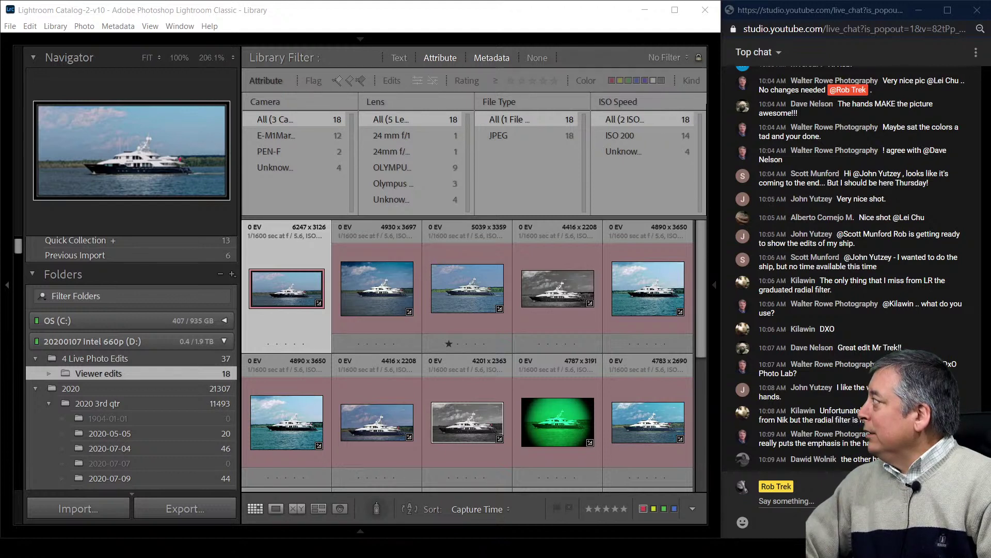
# - Switch to Google Drive, view the original yacht file M1246082.ORF, close its preview, and return to Lightroom Classic
pyautogui.moveTo(990, 72); pyautogui.dragTo(312, 1)
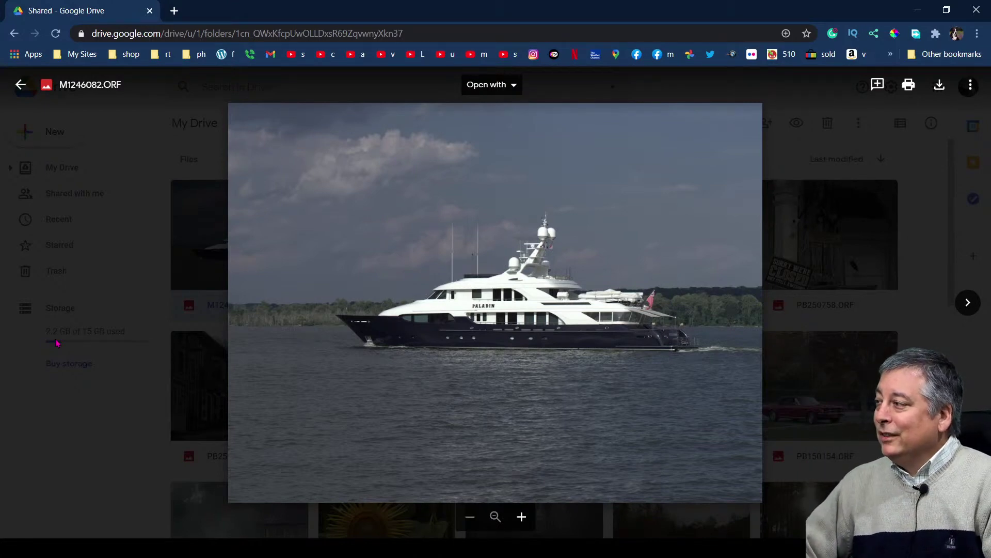
pyautogui.click(56, 342)
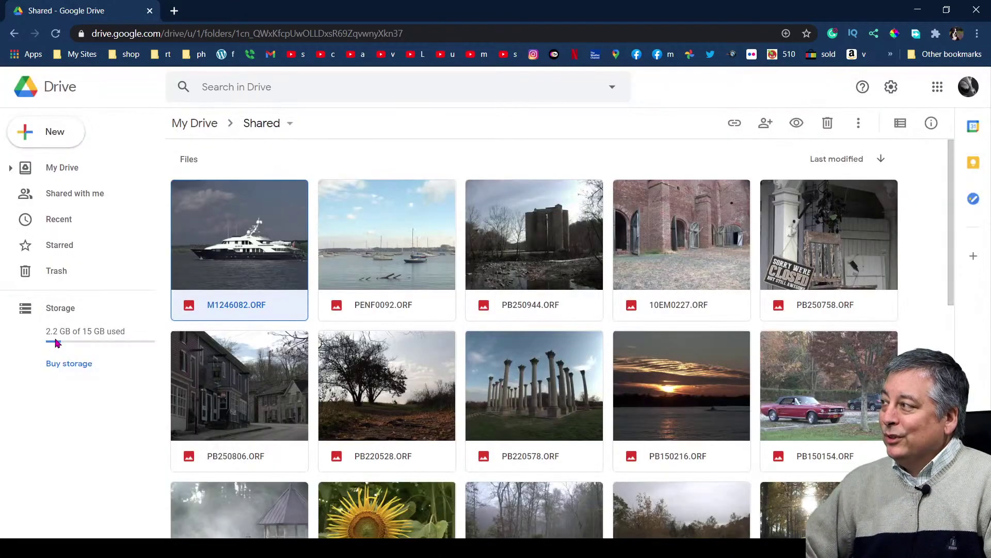
pyautogui.click(918, 9)
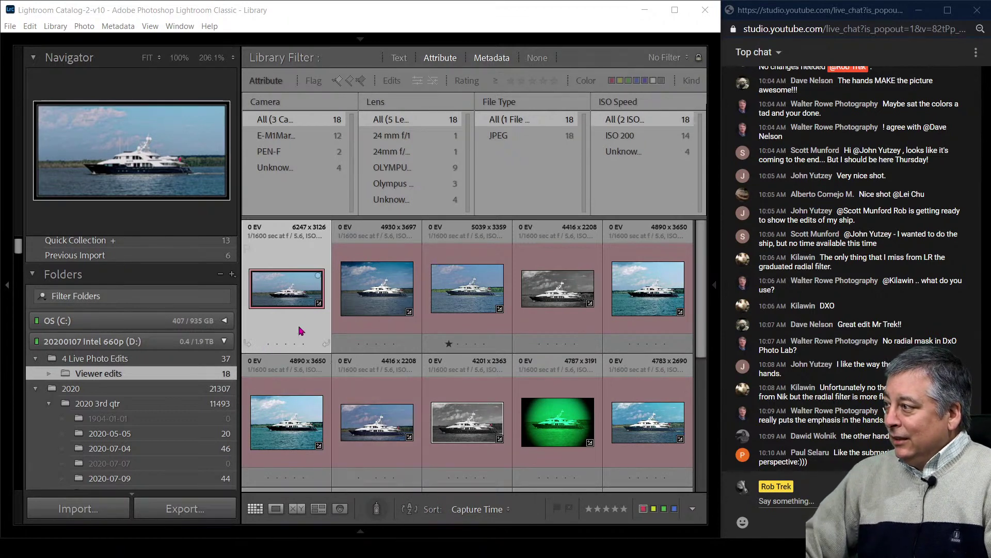
# - View the first yacht edit enlarged with the side panels hidden and check its photo info overlay
pyautogui.doubleClick(301, 304)
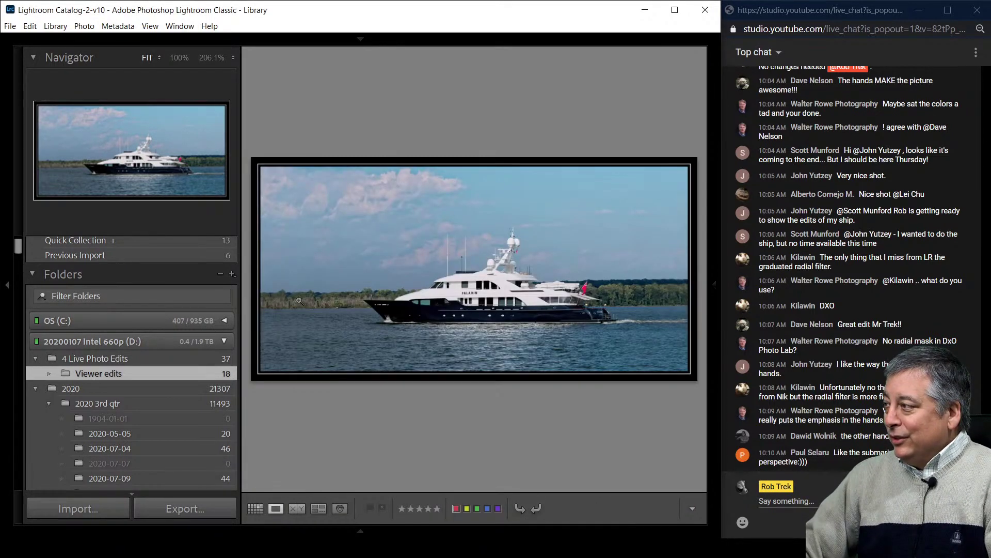
pyautogui.press('F8')
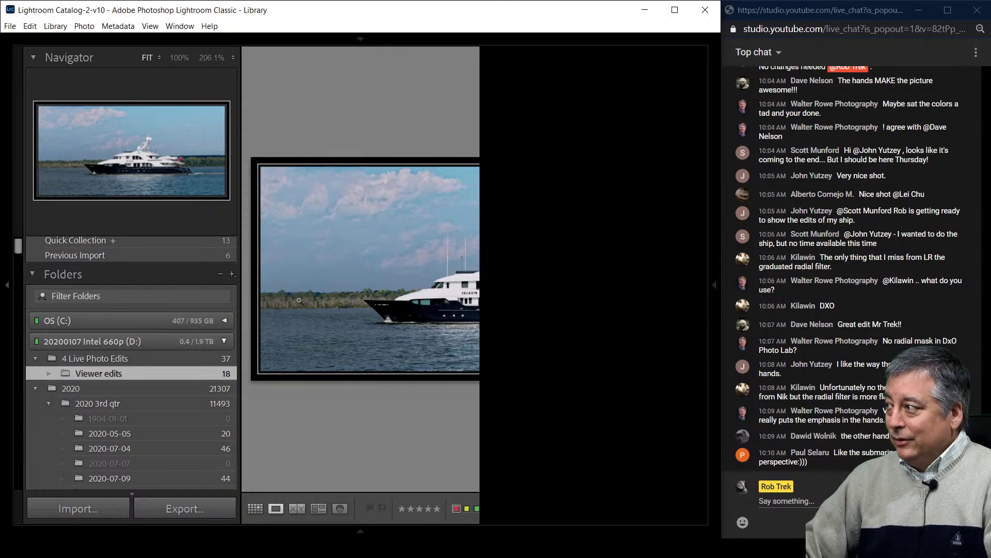
pyautogui.press('Tab')
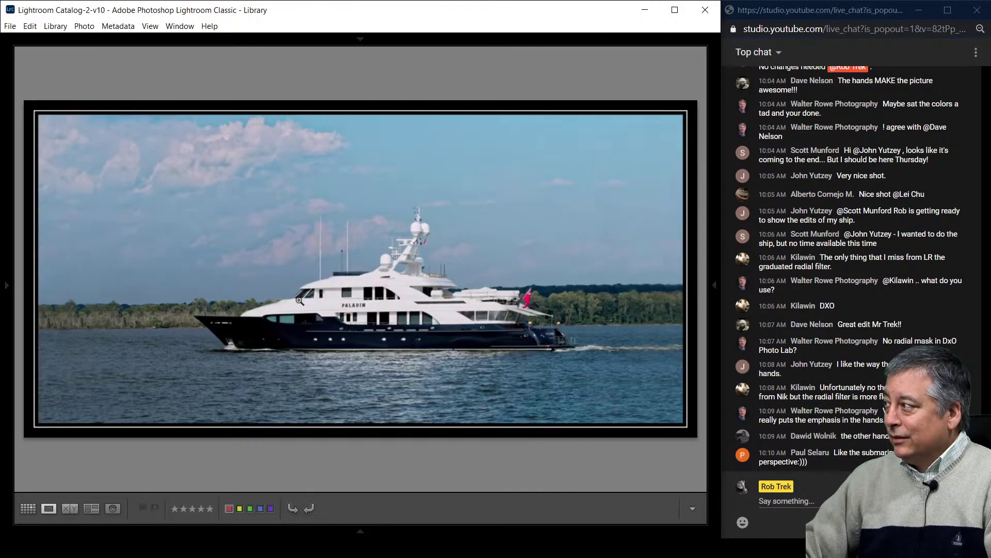
pyautogui.press('i')
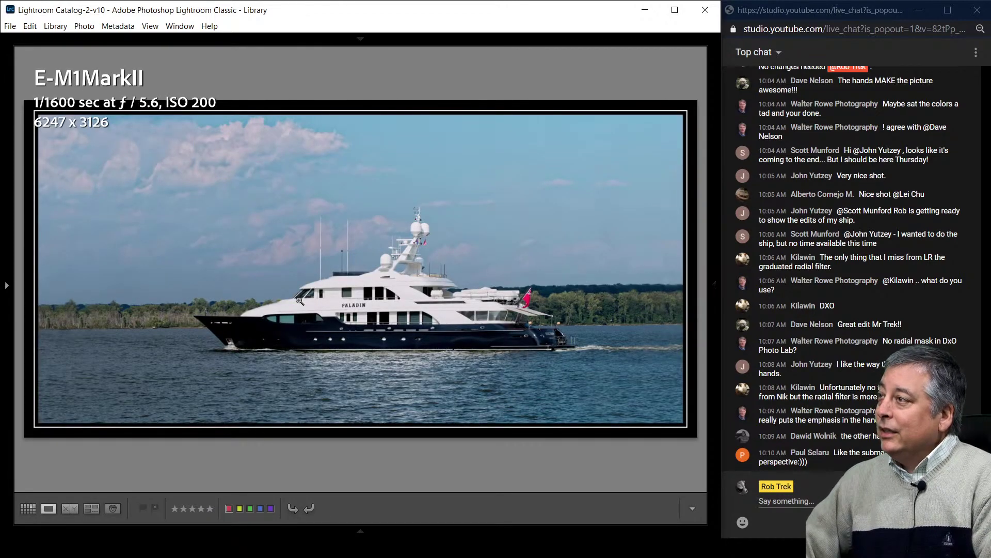
pyautogui.press('i')
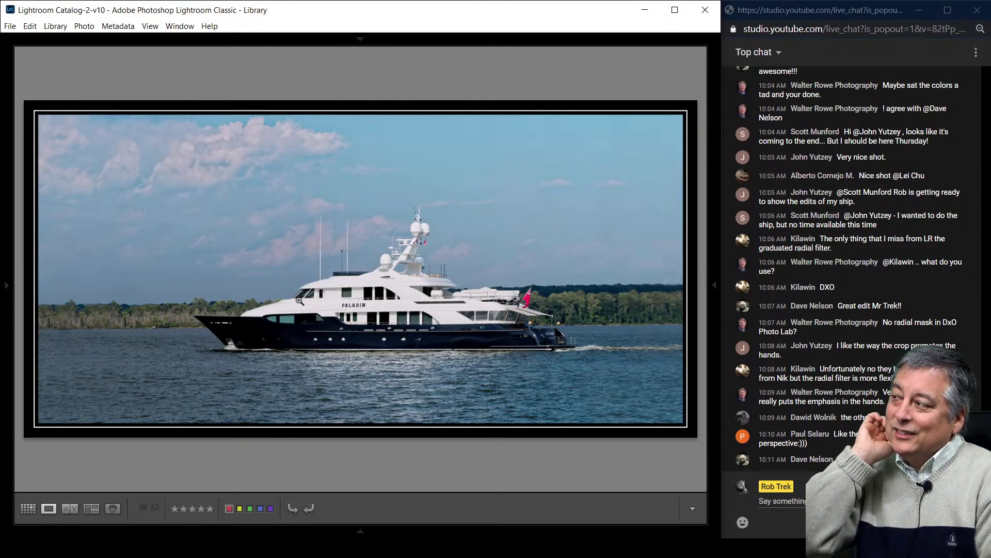
# - Show the second yacht edit and compare it with the original M1246082.ORF in Google Drive, returning to Lightroom Classic
pyautogui.press('Left')
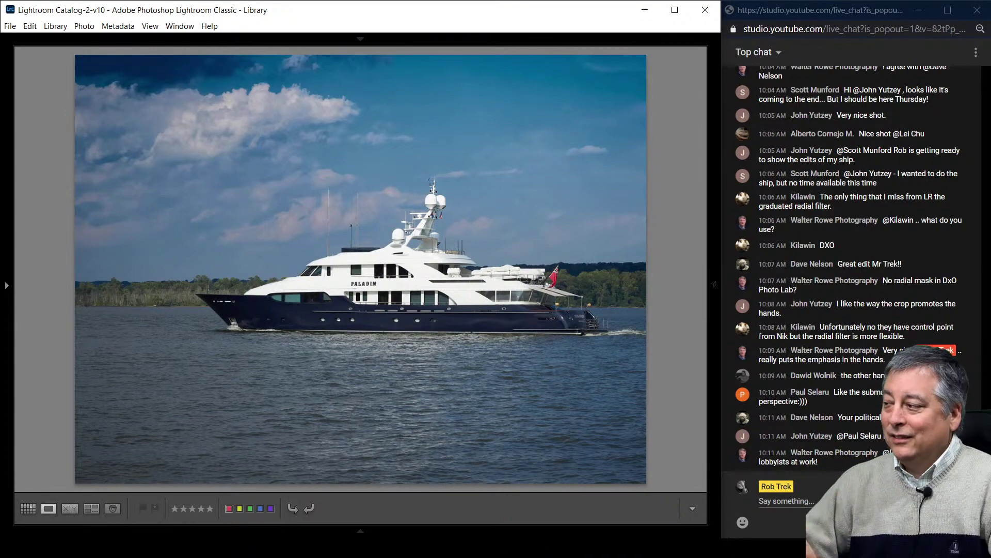
pyautogui.hotkey('alt', 'Tab')
pyautogui.hotkey('alt', 'Tab')
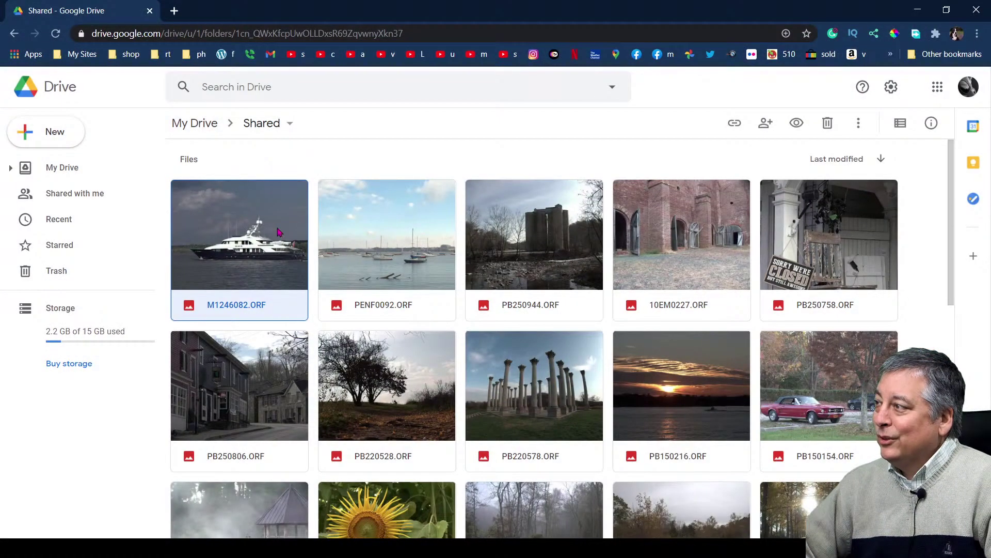
pyautogui.doubleClick(239, 236)
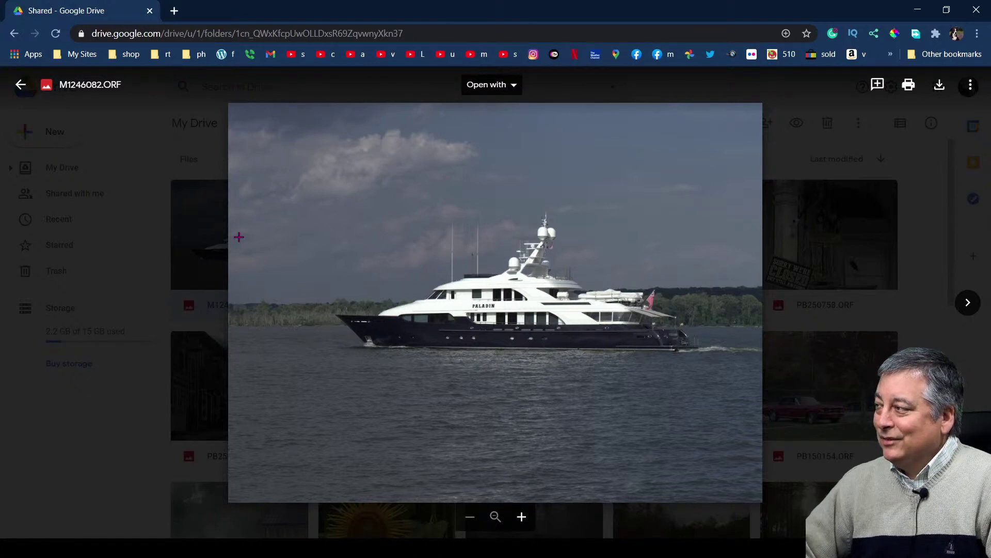
pyautogui.hotkey('alt', 'Tab')
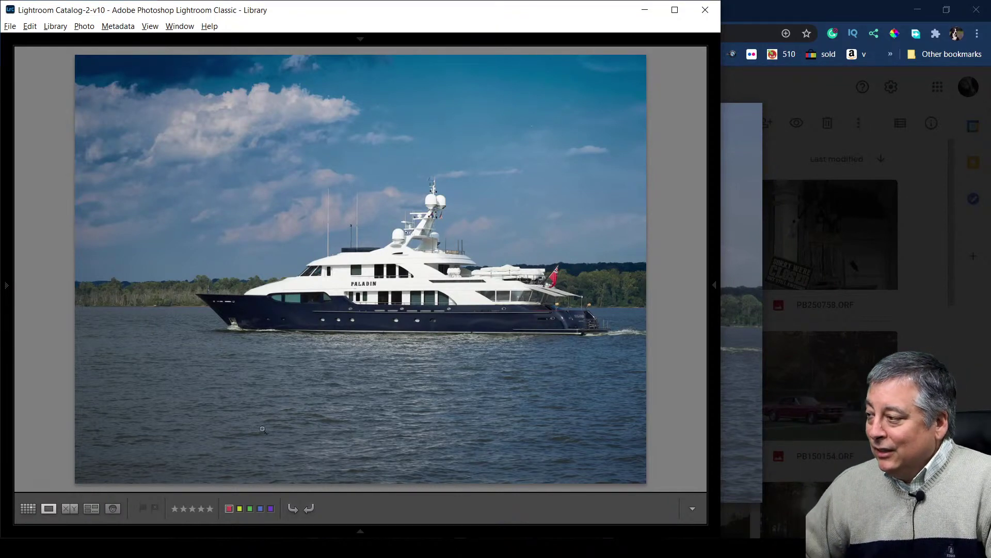
# - Cycle through the info overlays on the second yacht edit to check its camera, lens and file details
pyautogui.click(251, 532)
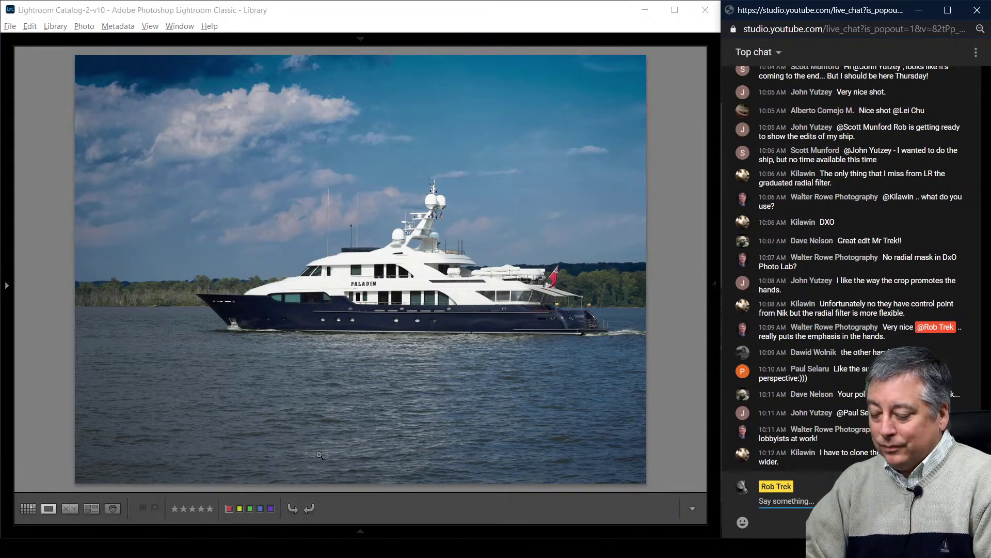
pyautogui.write('ii')
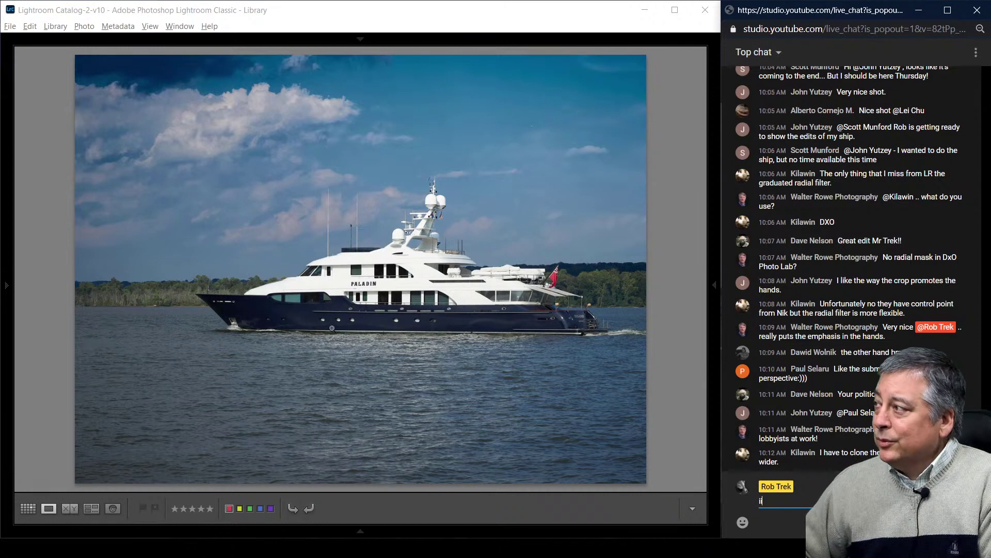
pyautogui.click(34, 302)
pyautogui.press('i')
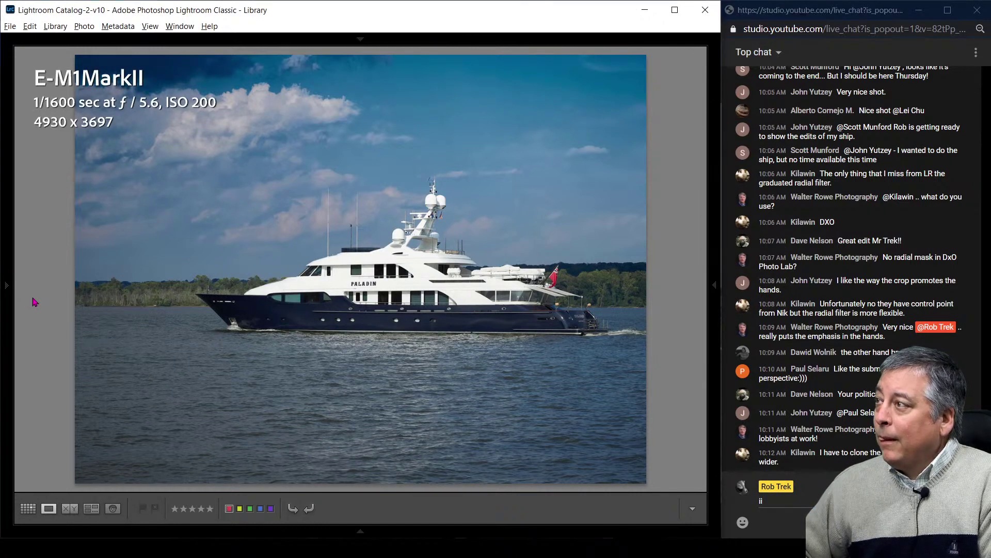
pyautogui.press('i')
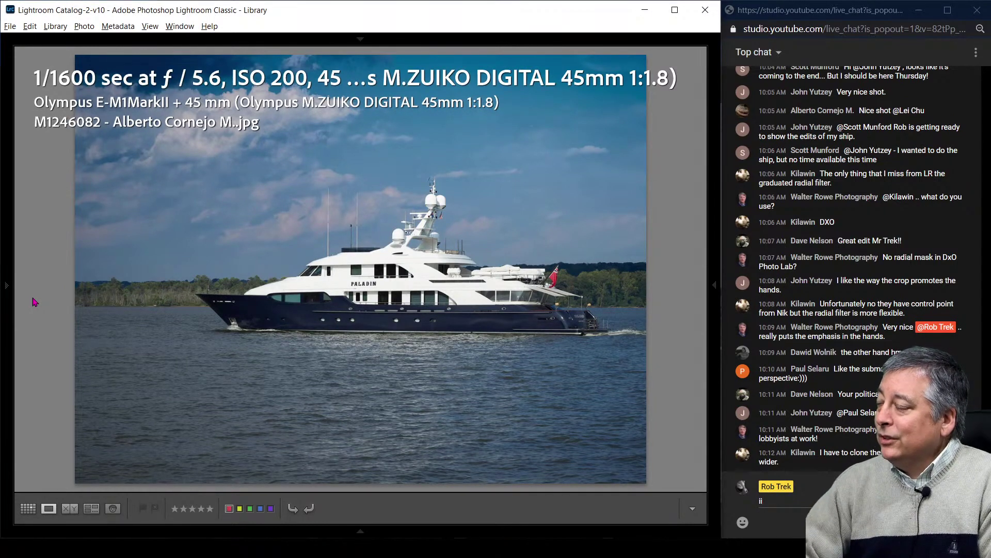
pyautogui.press('i')
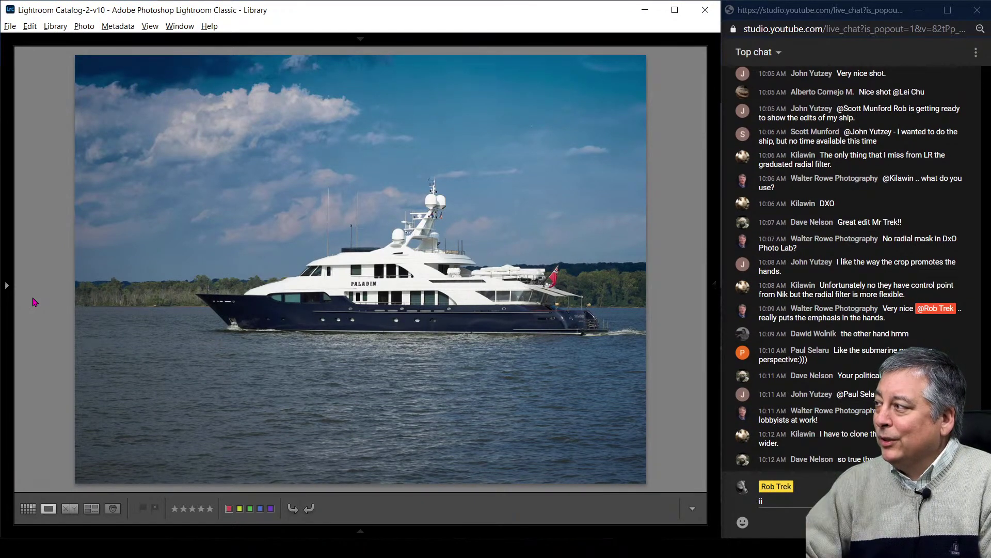
# - Go to the one-star yacht edit and check its lens and file details in the info overlay
pyautogui.press('Right')
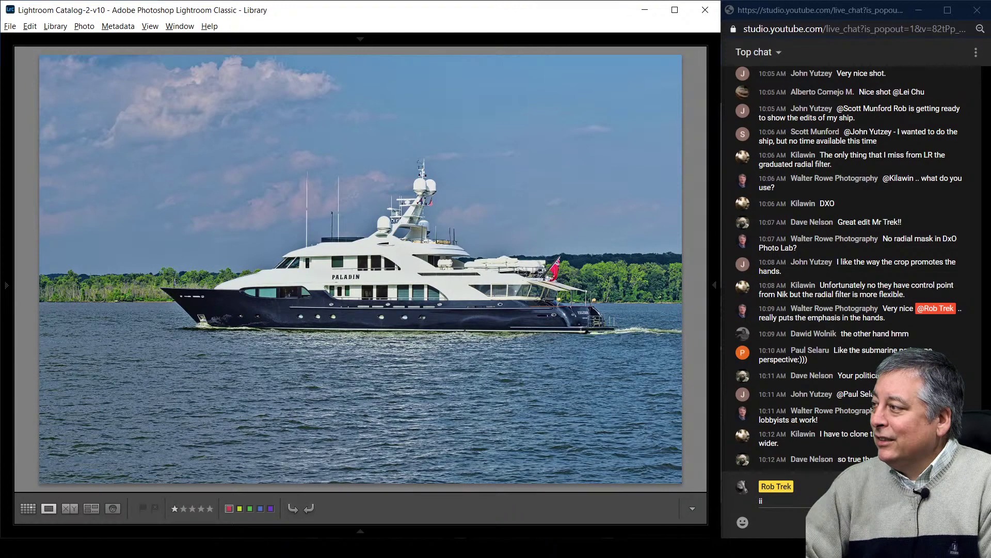
pyautogui.press('i')
pyautogui.press('i')
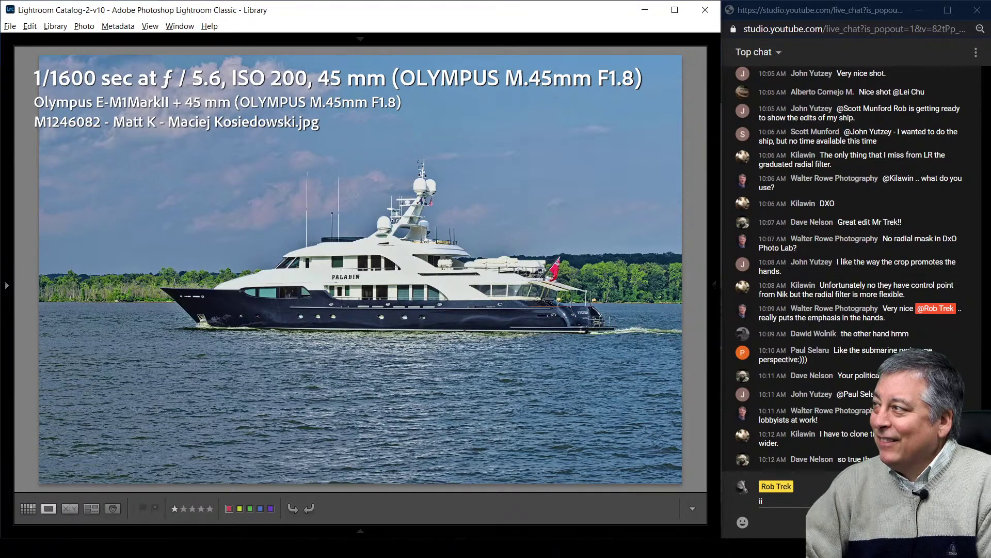
pyautogui.press('i')
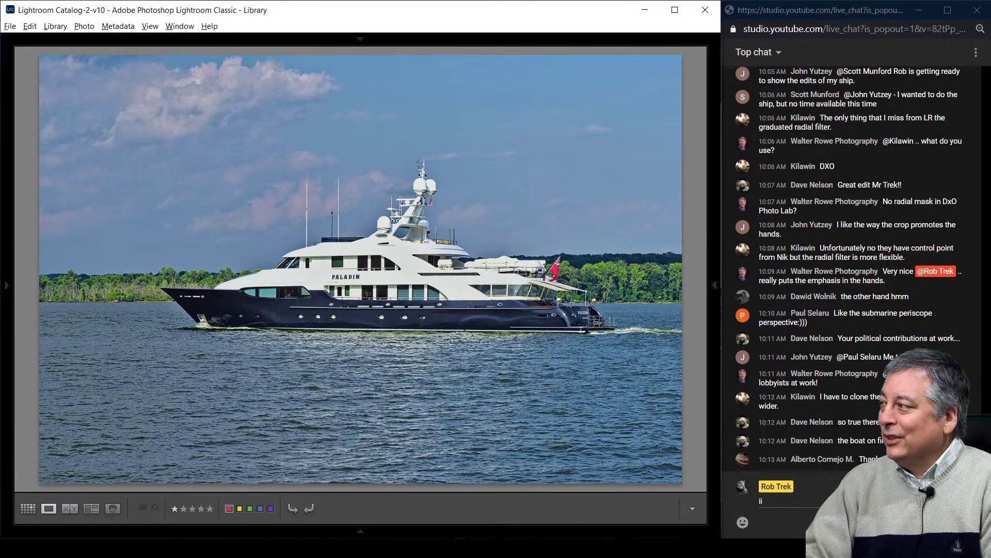
# - Zoom into the one-star yacht edit to examine the detail around the ship's name, hull and waterline
pyautogui.press('z')
pyautogui.press('z')
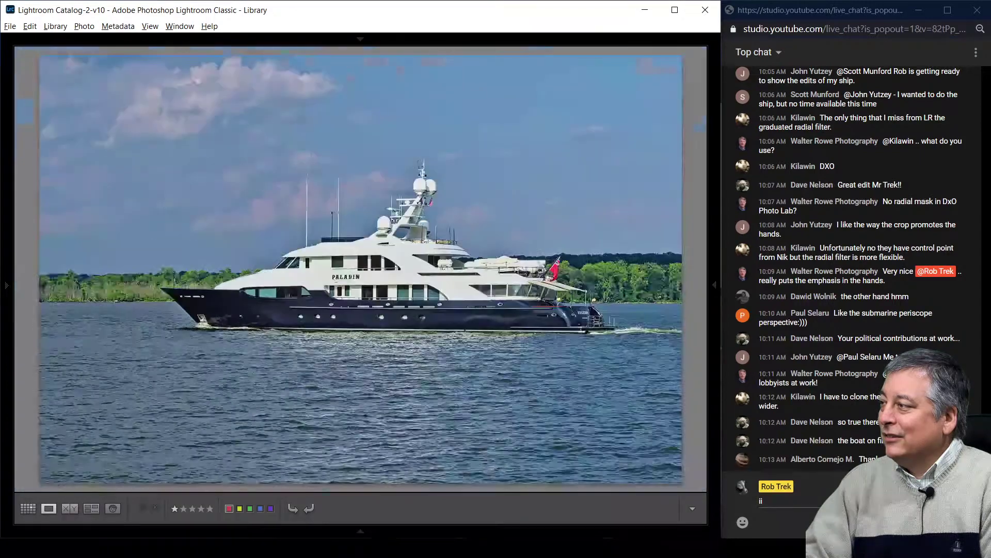
pyautogui.click(345, 276)
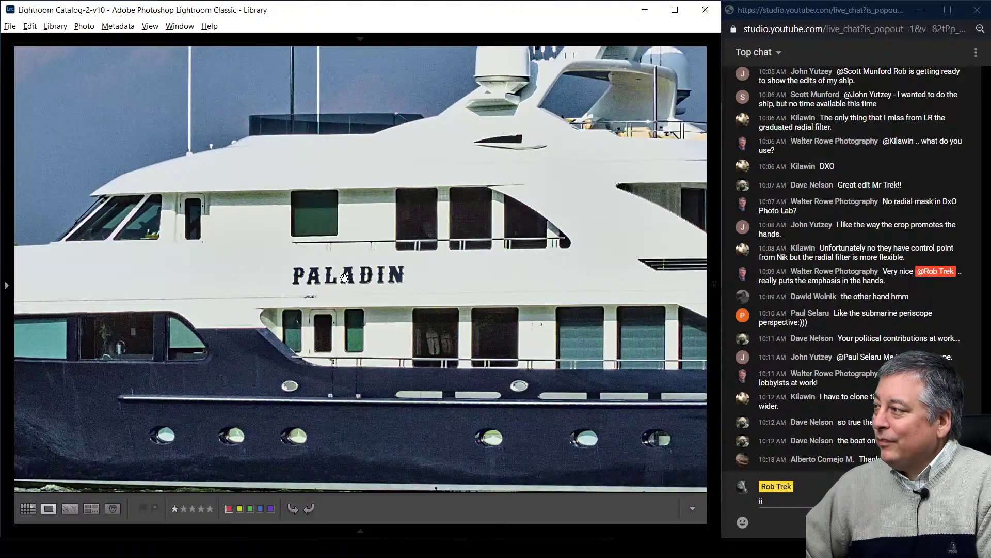
pyautogui.moveTo(344, 277); pyautogui.dragTo(448, 364)
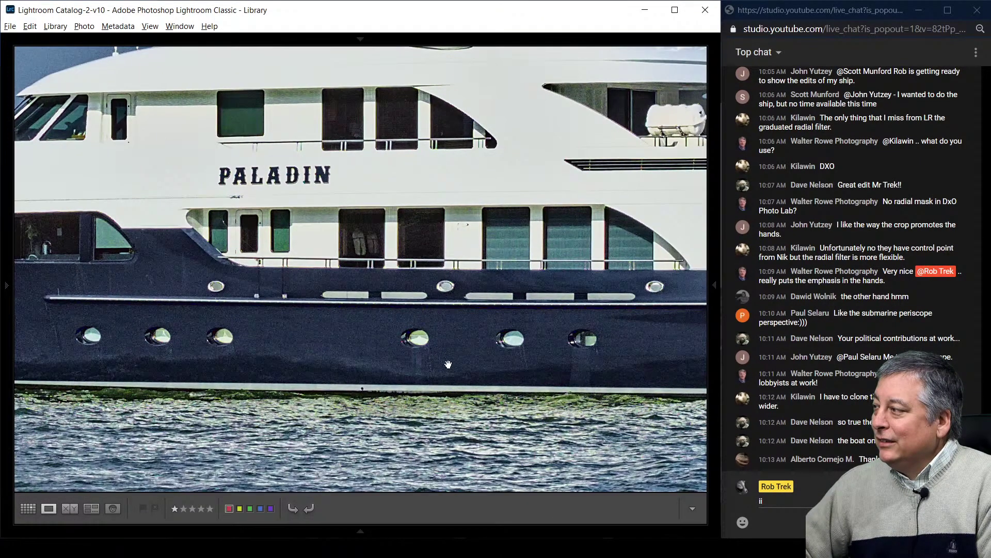
pyautogui.click(448, 365)
pyautogui.click(448, 364)
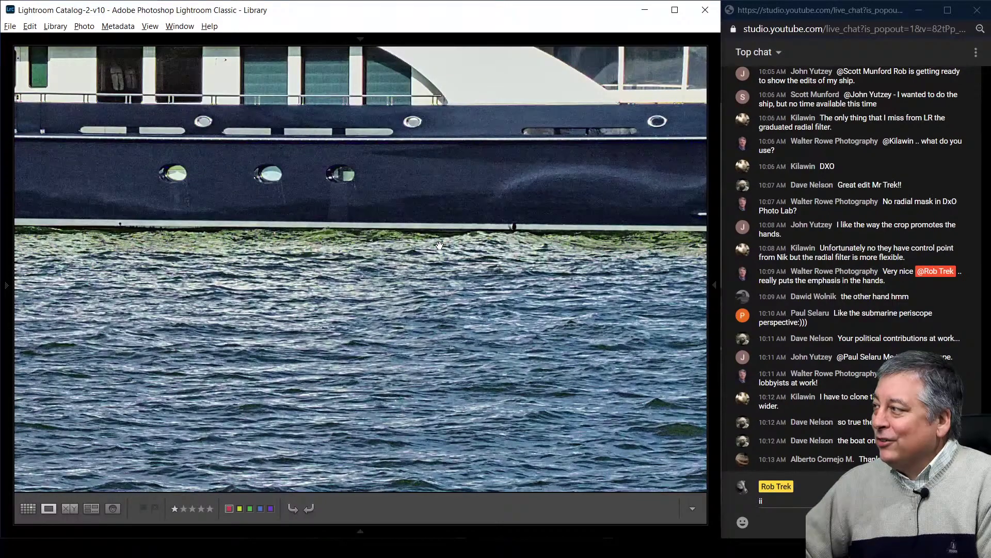
pyautogui.moveTo(440, 245); pyautogui.dragTo(465, 326)
pyautogui.moveTo(411, 261); pyautogui.dragTo(422, 259)
pyautogui.click(423, 260)
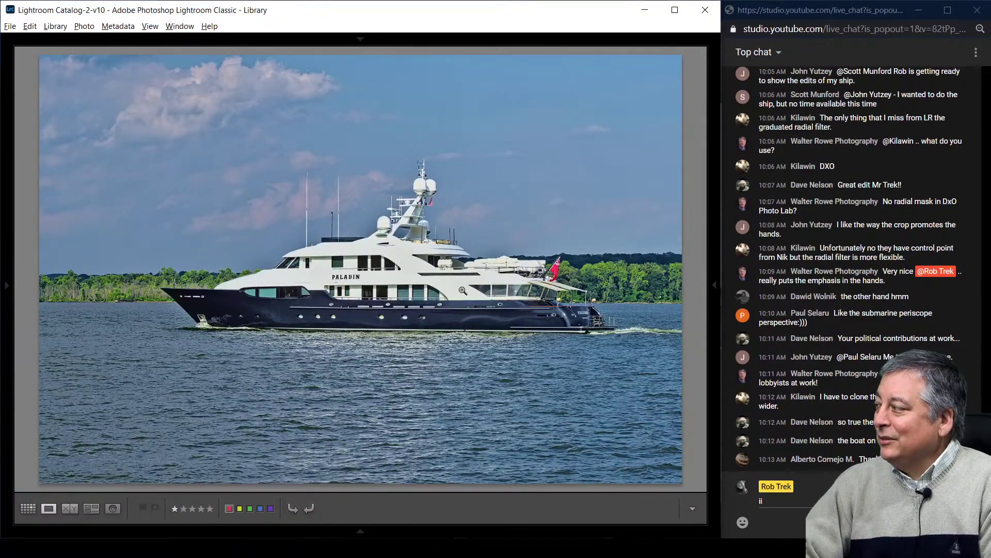
# - Go to the wide-cropped black-and-white yacht edit and check its exposure, lens and file details in the info overlays
pyautogui.press('Right')
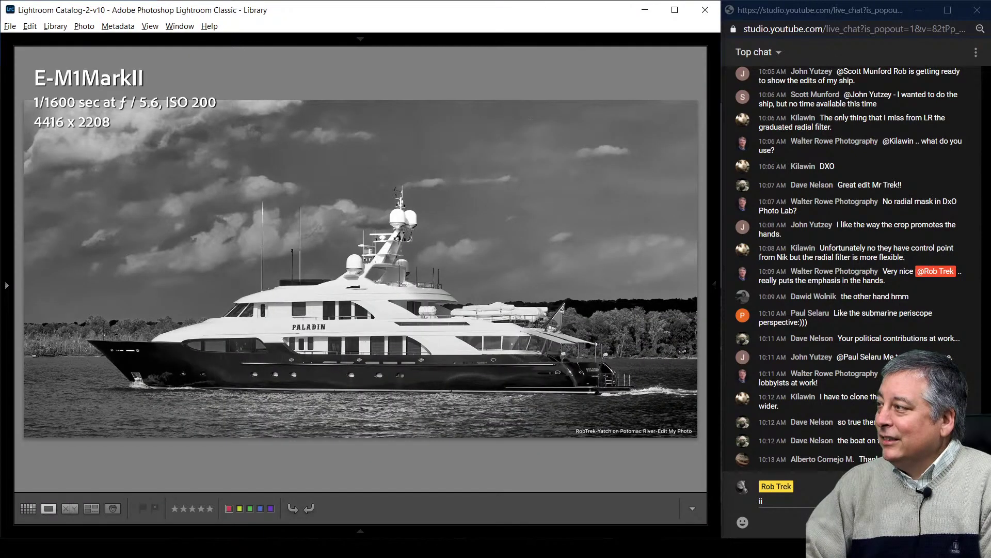
pyautogui.press('i')
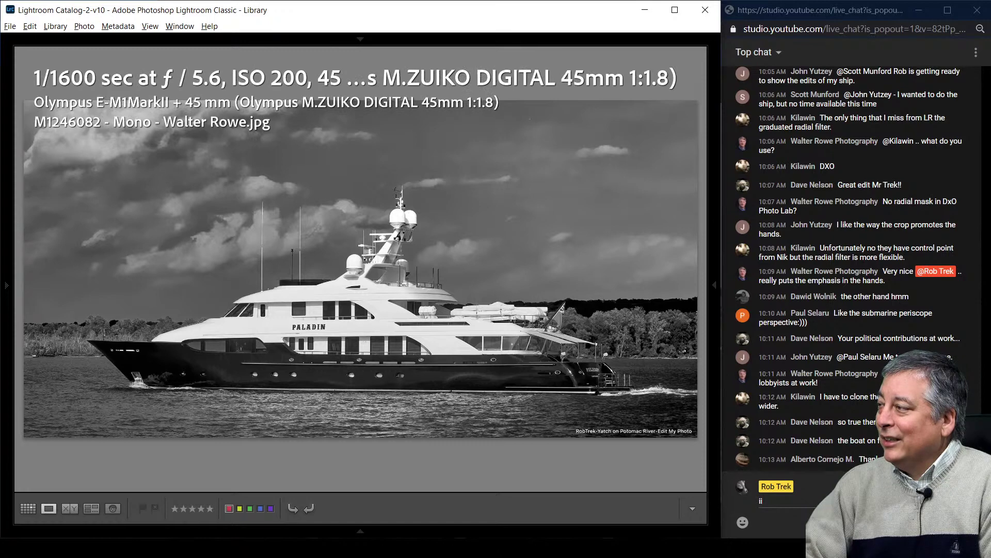
pyautogui.press('i')
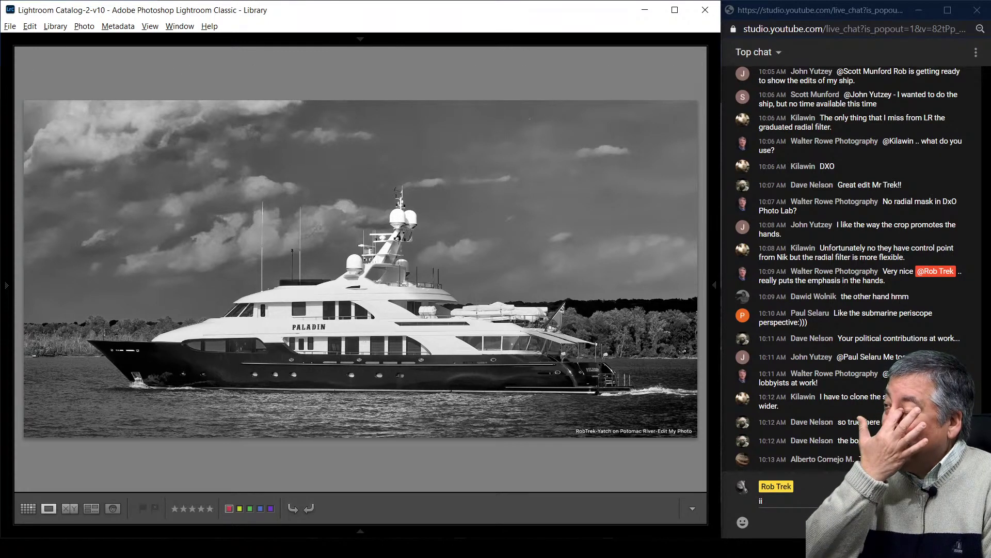
# - Zoom into several areas of the black-and-white yacht edit to examine the upper decks, superstructure, bow and waterline
pyautogui.click(457, 326)
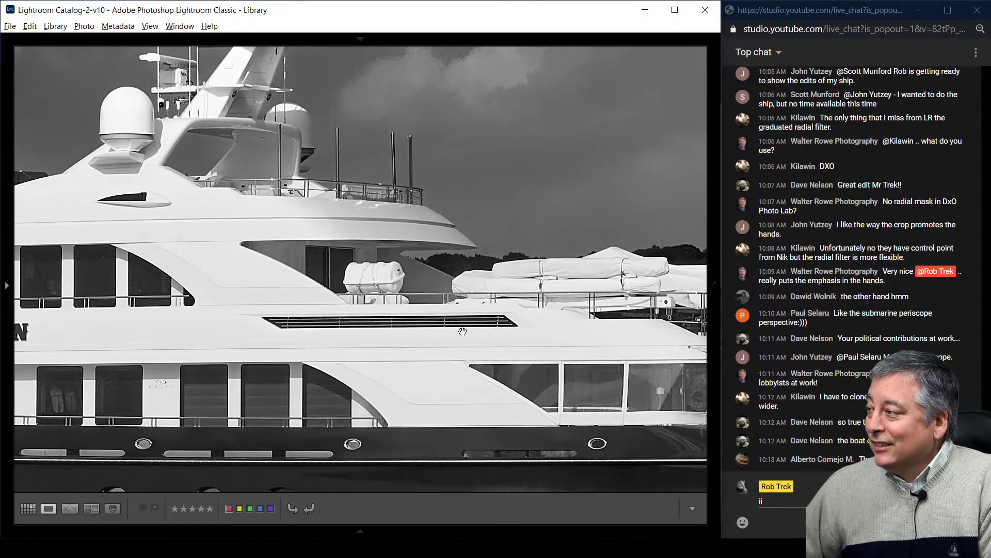
pyautogui.moveTo(160, 303); pyautogui.dragTo(294, 246)
pyautogui.click(279, 256)
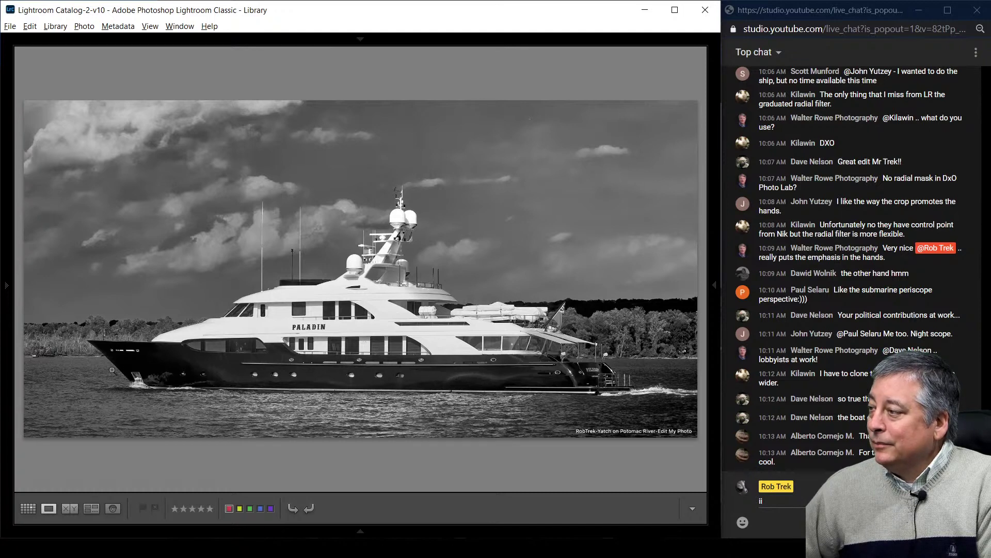
pyautogui.click(245, 327)
pyautogui.moveTo(638, 343); pyautogui.dragTo(433, 230)
pyautogui.click(463, 279)
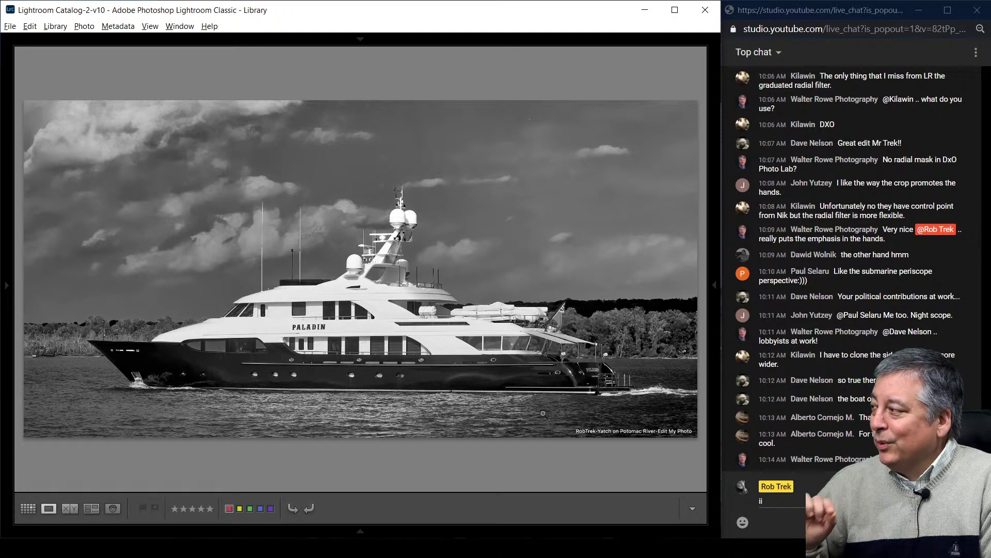
pyautogui.click(137, 365)
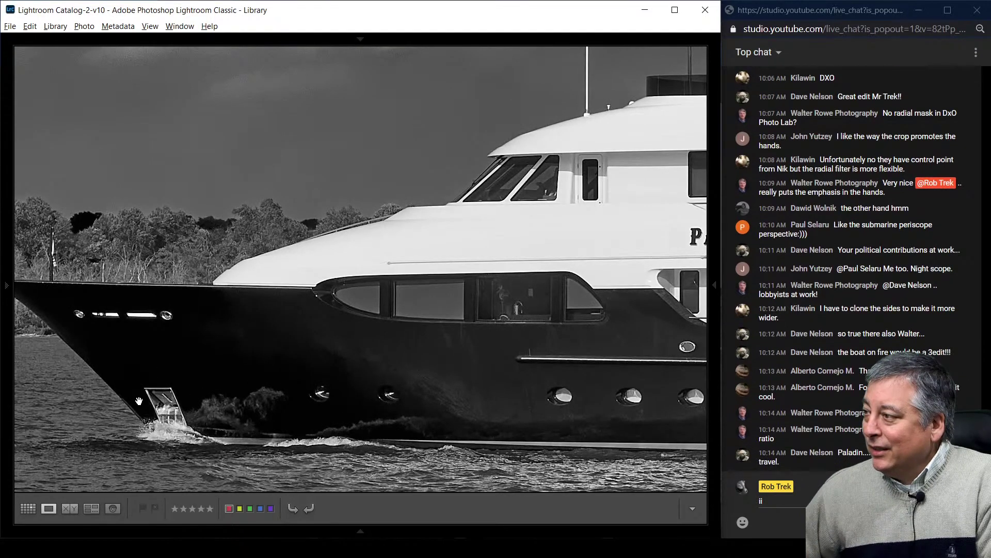
pyautogui.moveTo(362, 443); pyautogui.dragTo(279, 384)
pyautogui.click(311, 422)
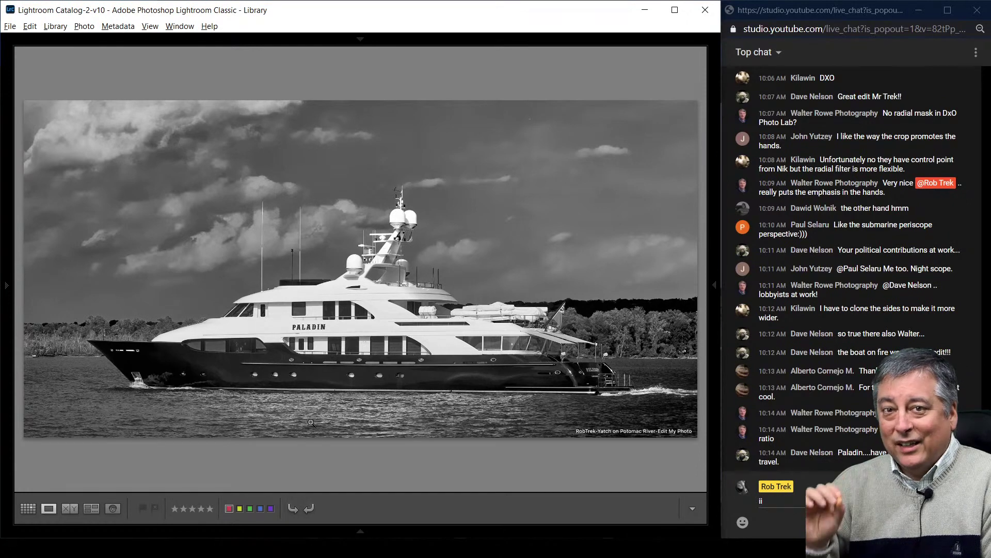
# - Show the teal-toned yacht edit and cycle through its info overlays to check the camera, lens and file details
pyautogui.press('Left')
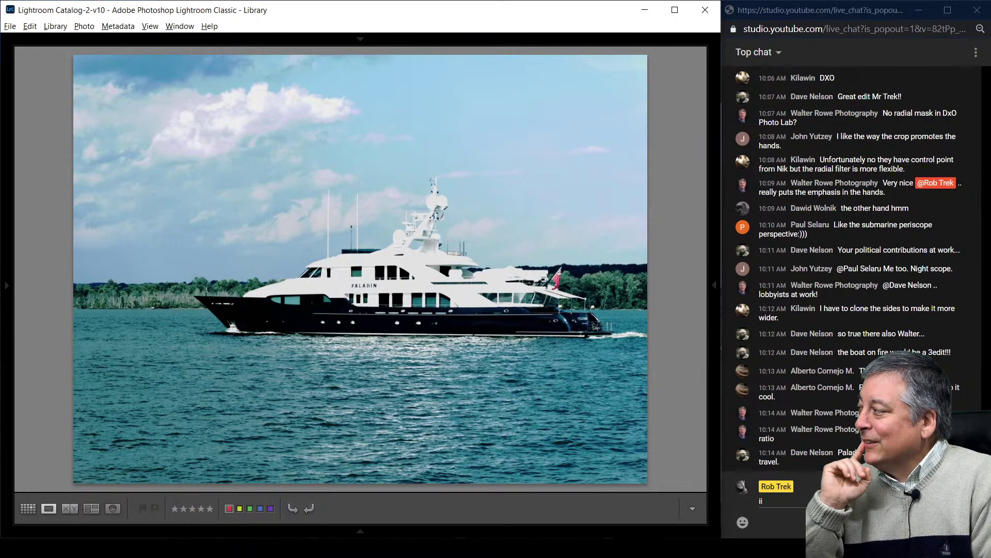
pyautogui.press('i')
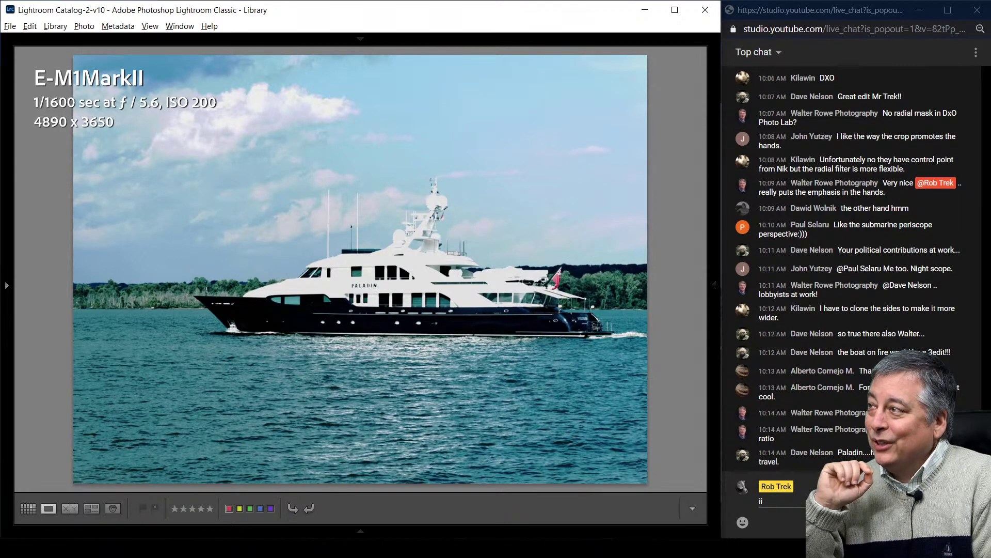
pyautogui.press('i')
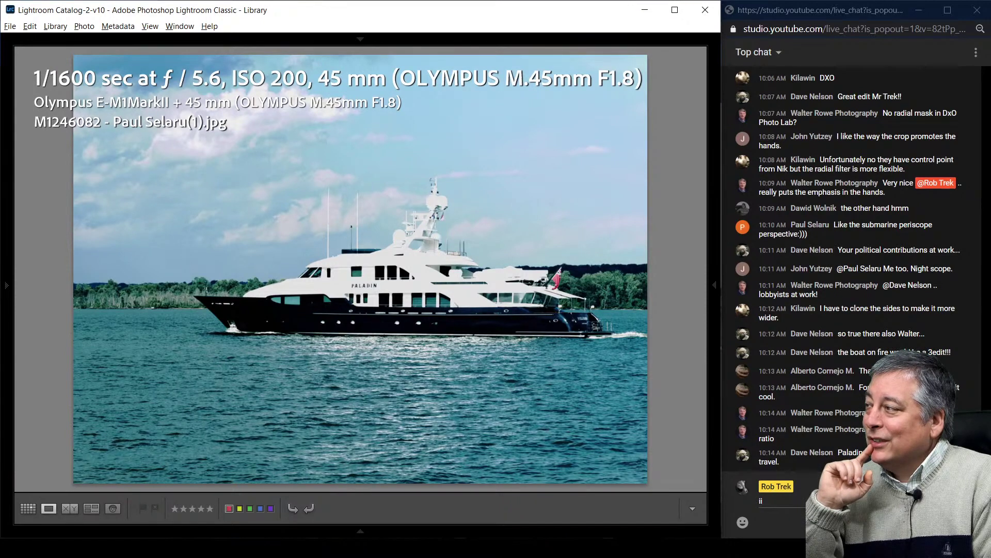
pyautogui.press('i')
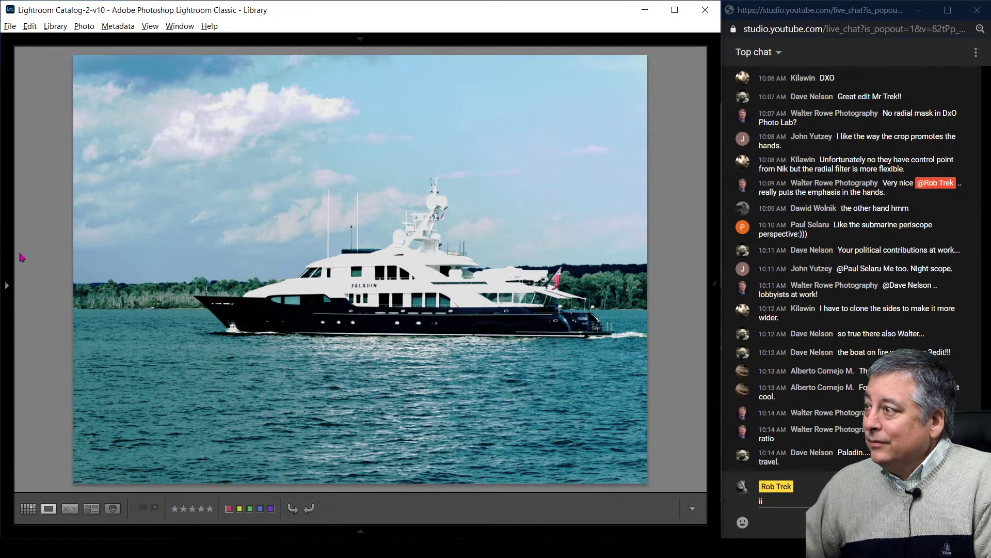
# - Show the wide-cropped colour version of the yacht edit and cycle through its info overlays
pyautogui.press('Right')
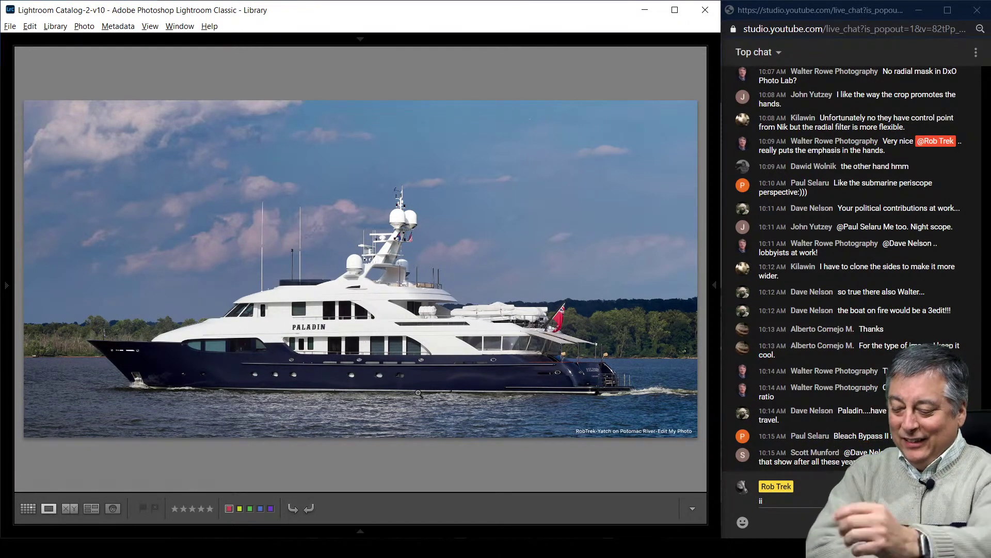
pyautogui.press('i')
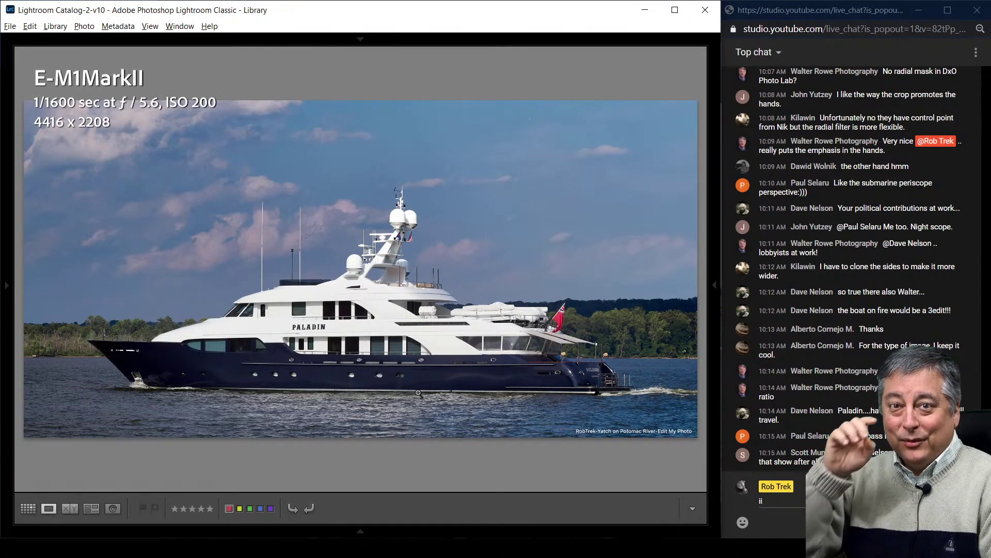
pyautogui.press('i')
pyautogui.press('i')
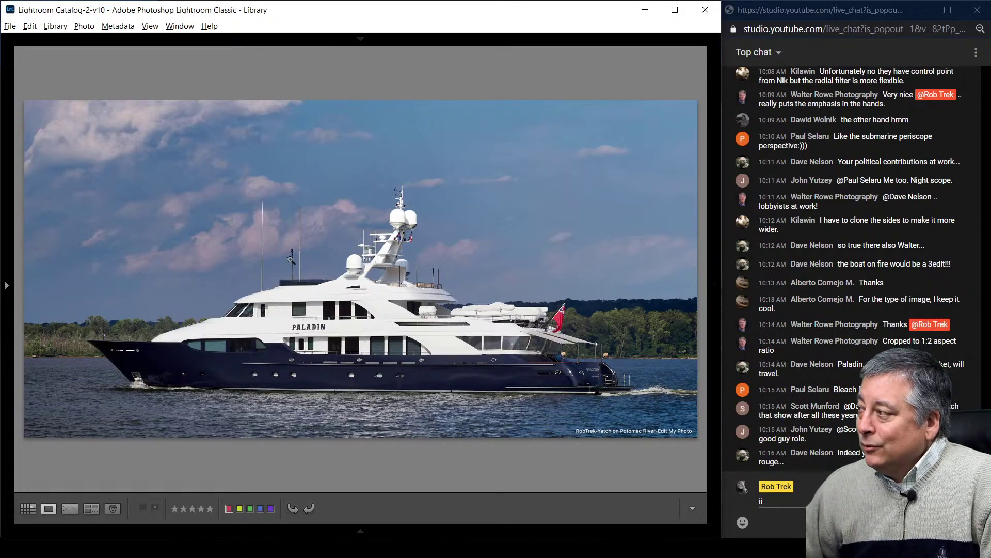
# - Zoom into the wide-cropped colour edit to examine the detail around the ship's name and upper decks, returning to the full view
pyautogui.click(254, 263)
pyautogui.click(350, 411)
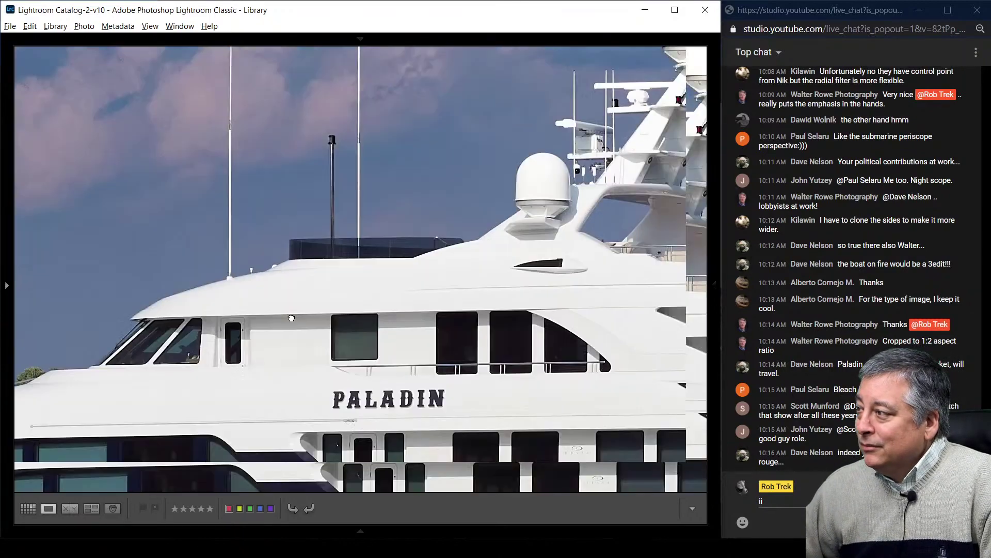
pyautogui.click(369, 356)
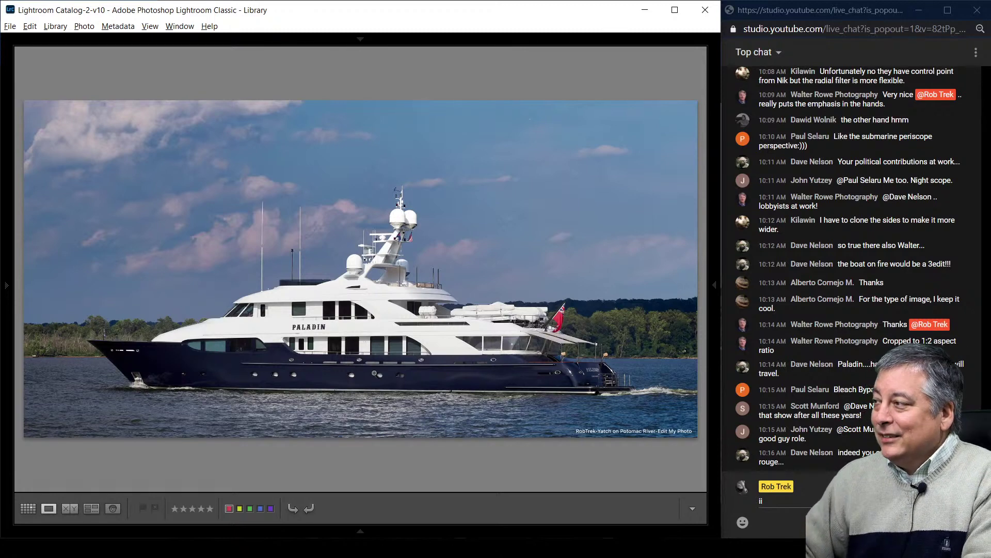
# - Go to the white-framed black-and-white edit with selective colour and examine the red flag, stern and radar mast up close
pyautogui.press('Right')
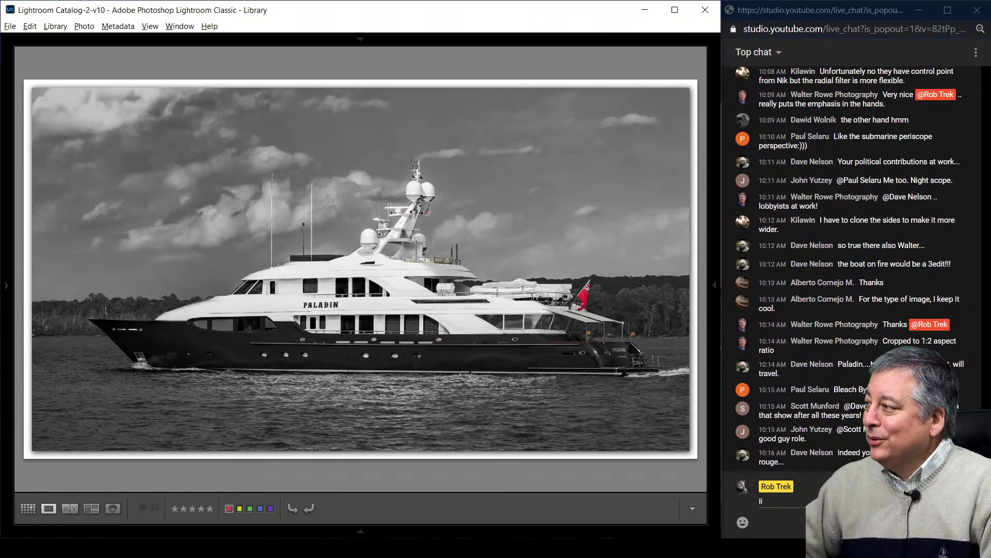
pyautogui.click(599, 336)
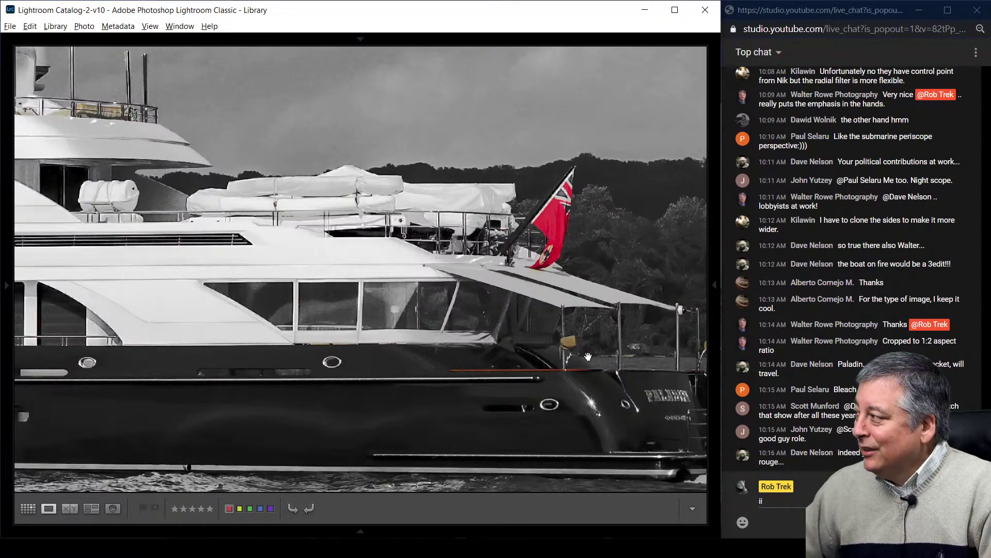
pyautogui.moveTo(588, 353); pyautogui.dragTo(451, 357)
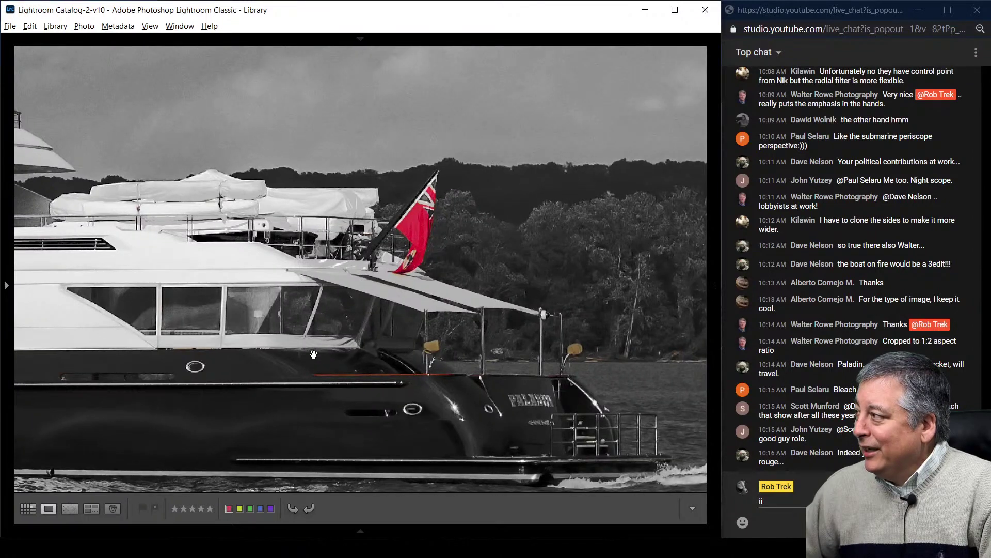
pyautogui.moveTo(278, 386); pyautogui.dragTo(418, 419)
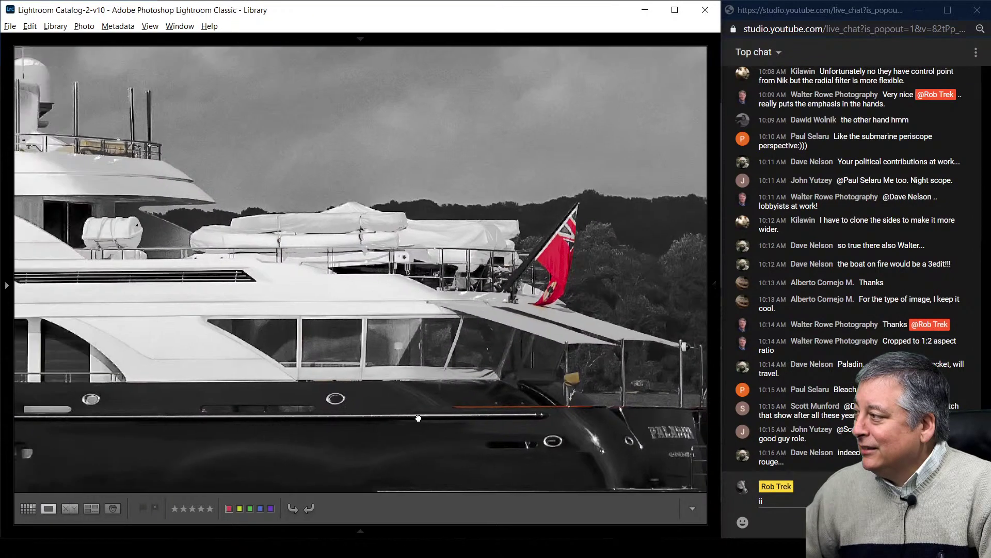
pyautogui.click(359, 393)
pyautogui.click(427, 213)
pyautogui.click(427, 213)
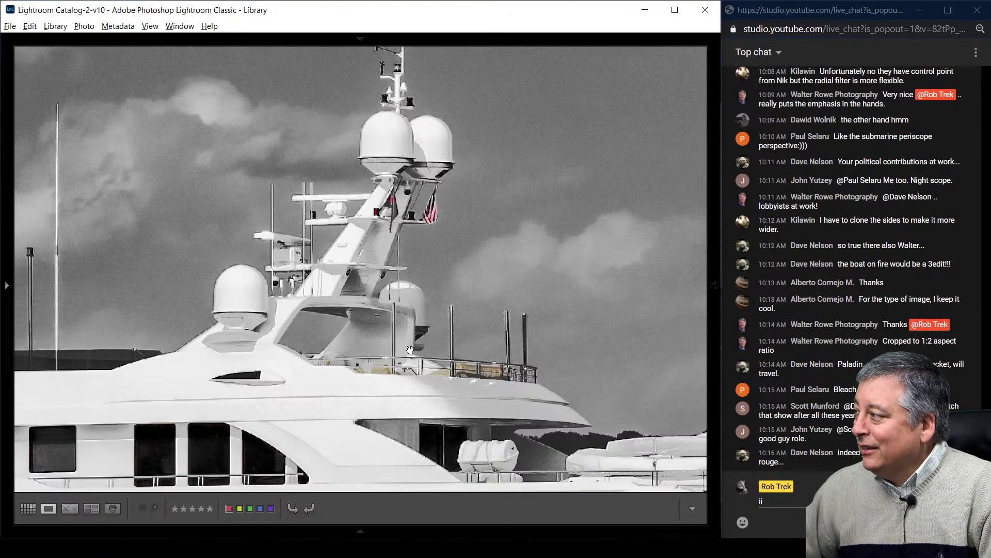
pyautogui.click(411, 370)
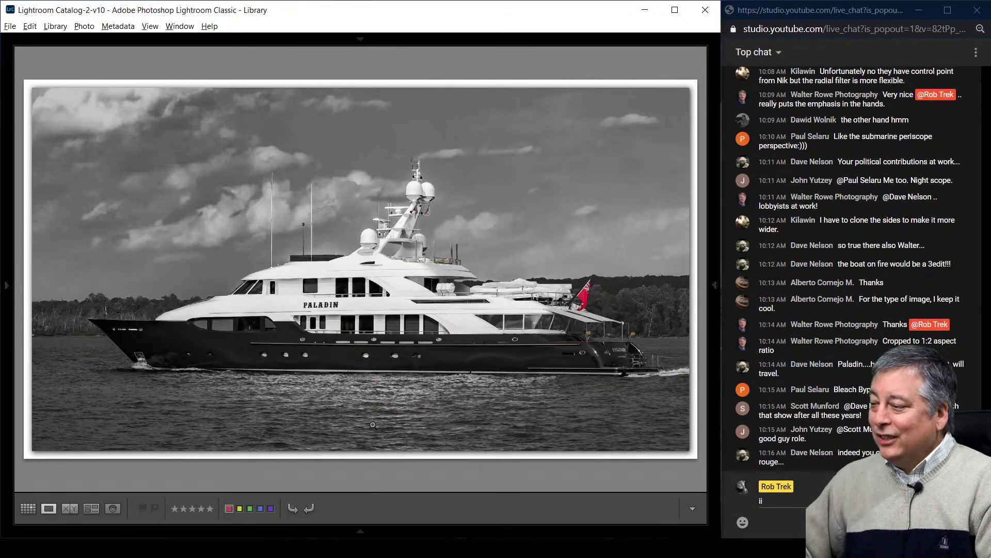
# - Cycle through the info overlays on the white-framed selective-colour edit to check its lens and file details
pyautogui.press('i')
pyautogui.press('i')
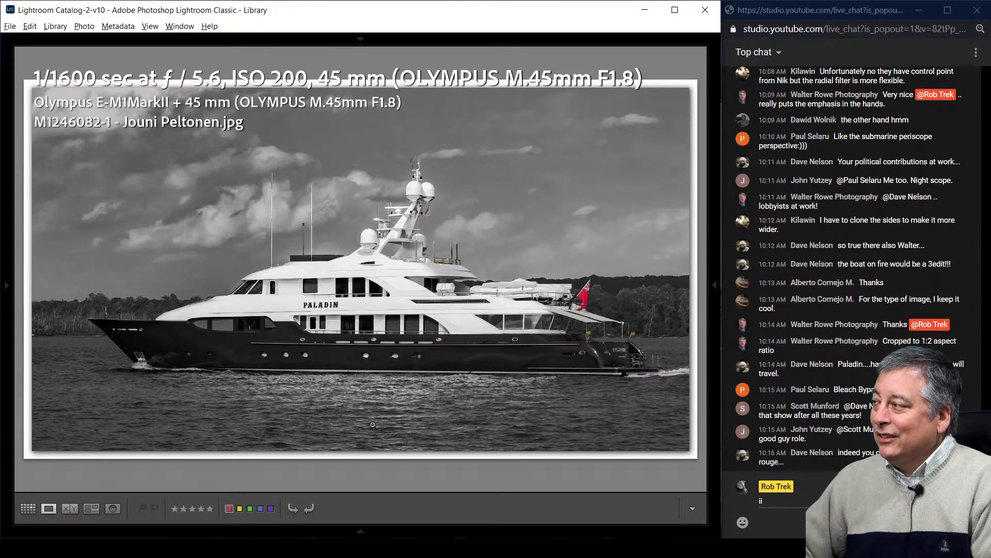
pyautogui.press('i')
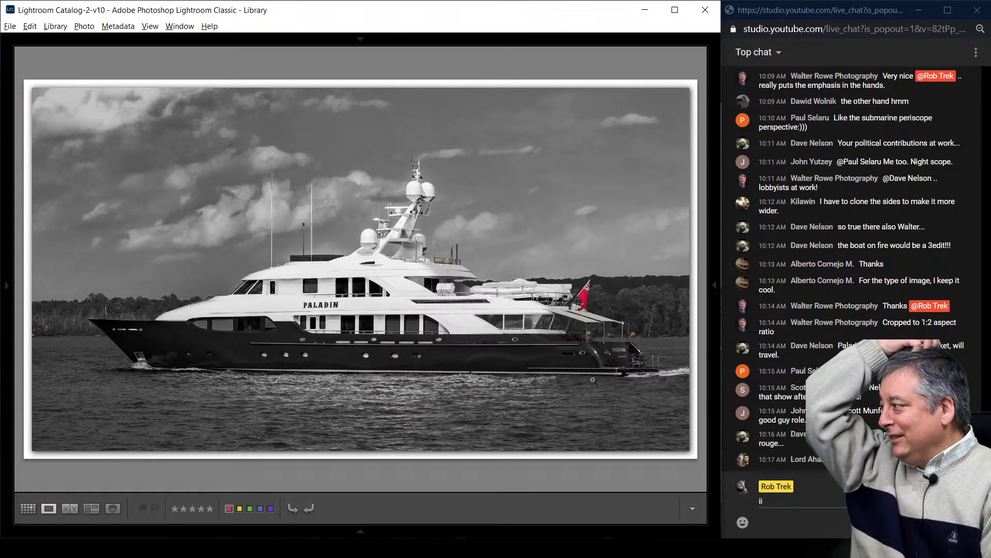
# - Show the green night-vision yacht edit and check its camera, lens and file details in the info overlays
pyautogui.press('Right')
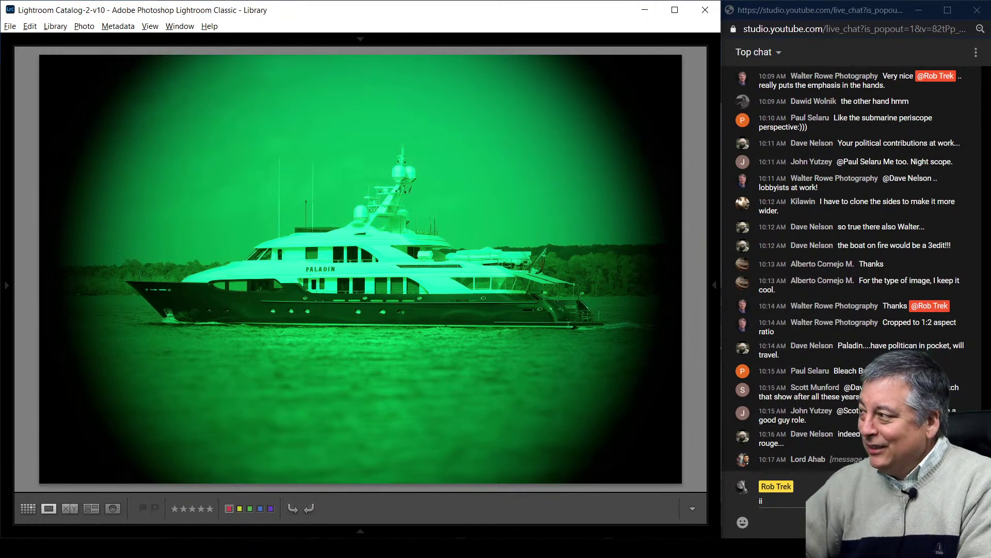
pyautogui.press('i')
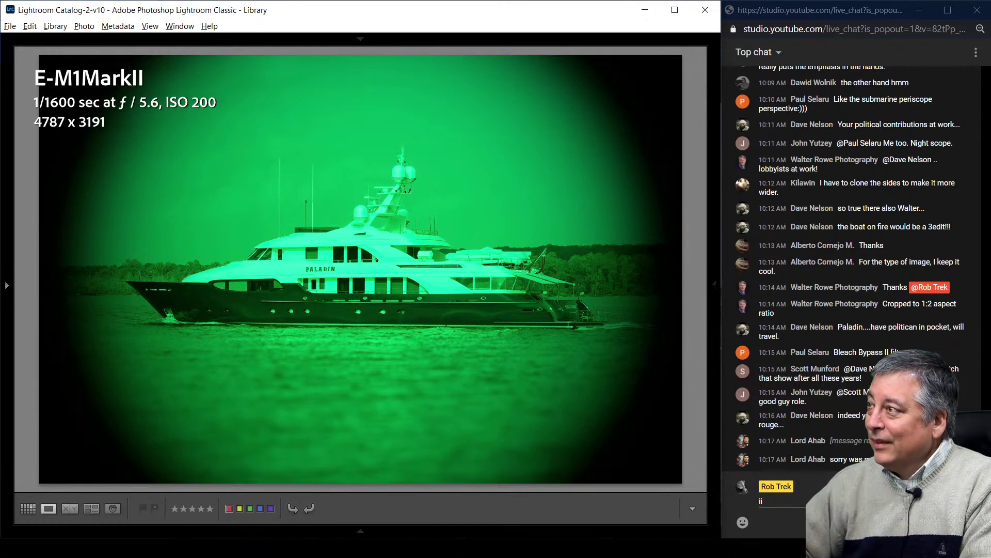
pyautogui.press('i')
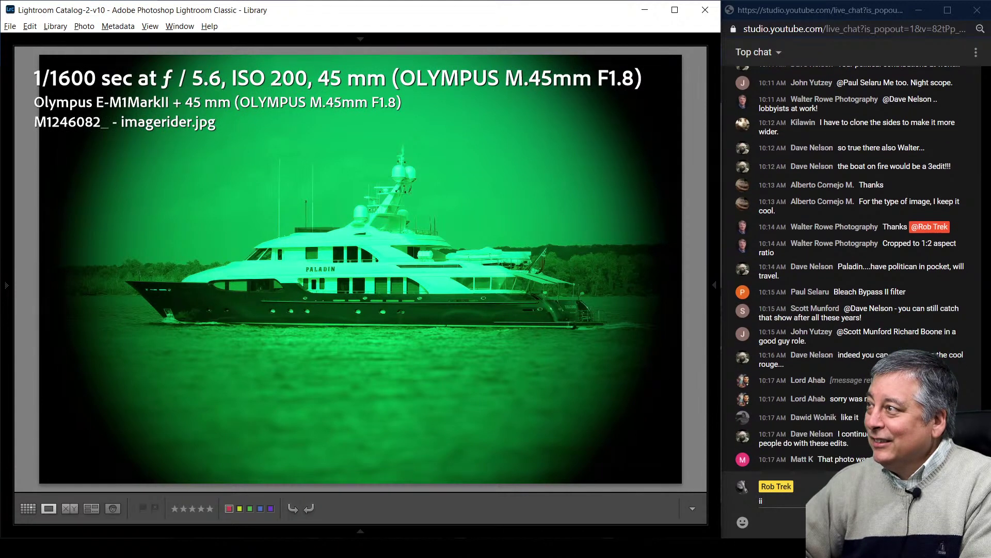
pyautogui.press('i')
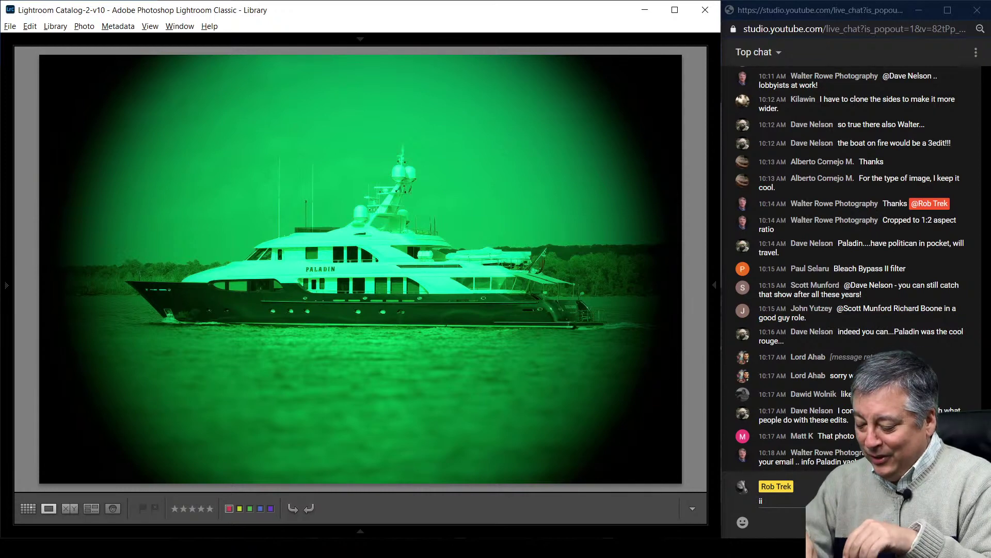
# - Show the blue-sky yacht edit with the dark blue hull and cycle through its info overlays
pyautogui.press('Left')
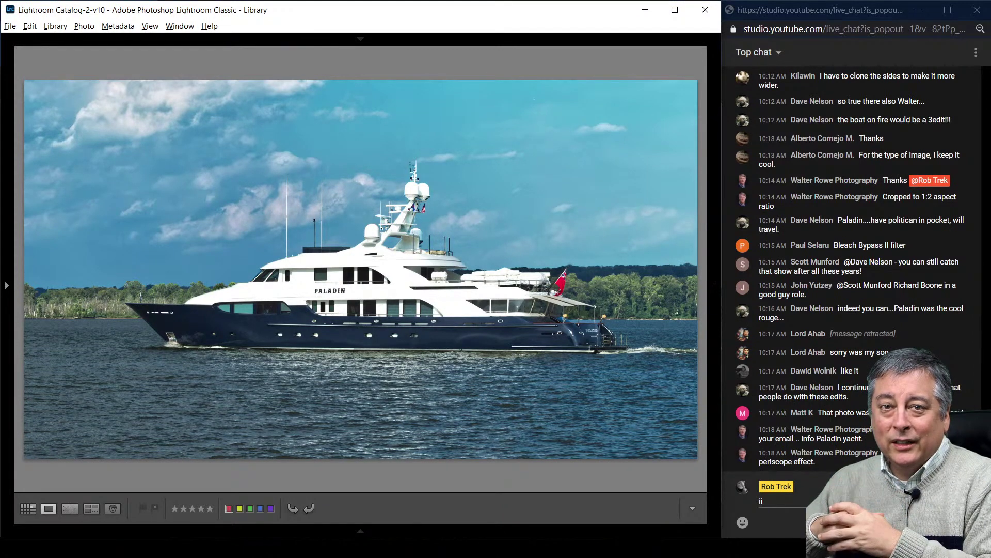
pyautogui.press('i')
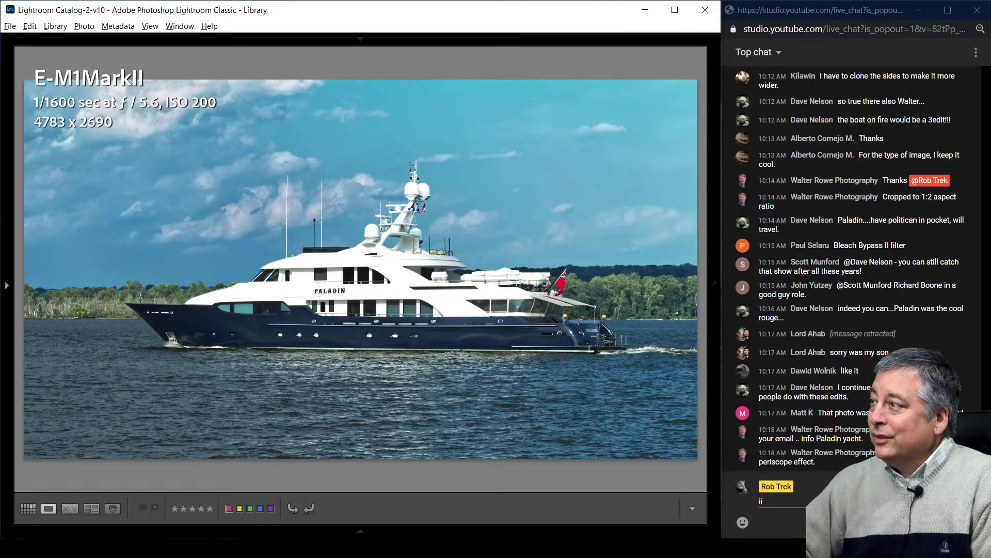
pyautogui.press('i')
pyautogui.press('i')
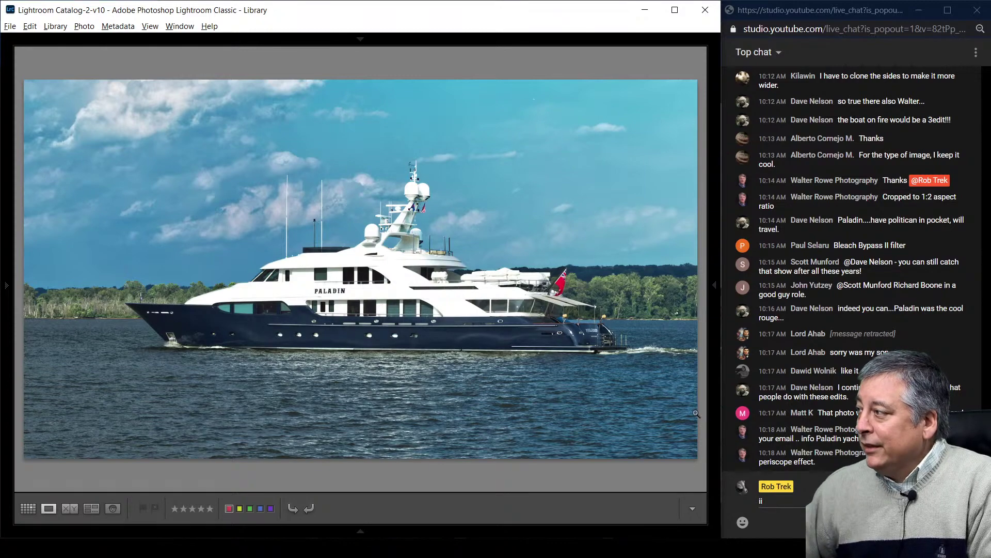
# - View the blue-sky yacht edit at a closer zoom, return to the full view and show its motion-blurred version
pyautogui.click(301, 243)
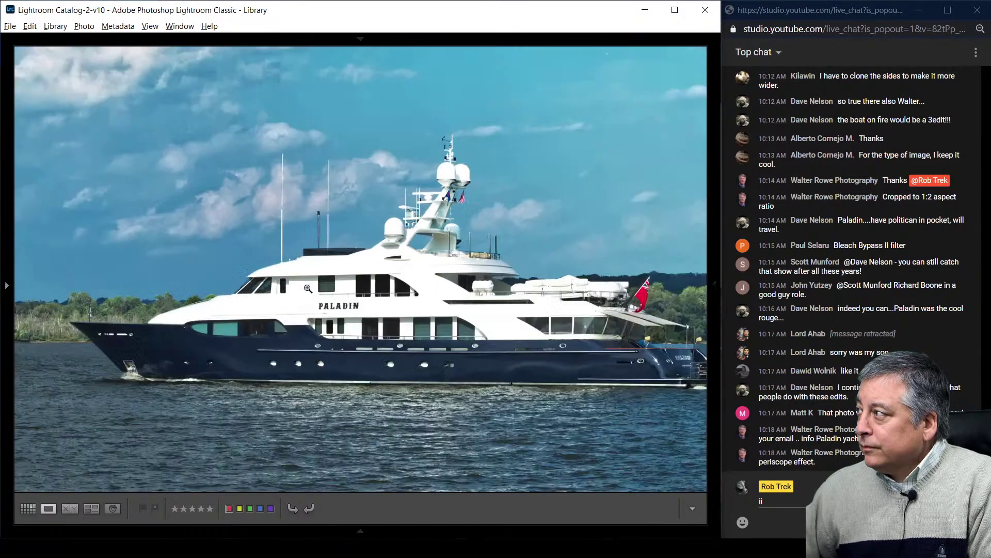
pyautogui.click(306, 285)
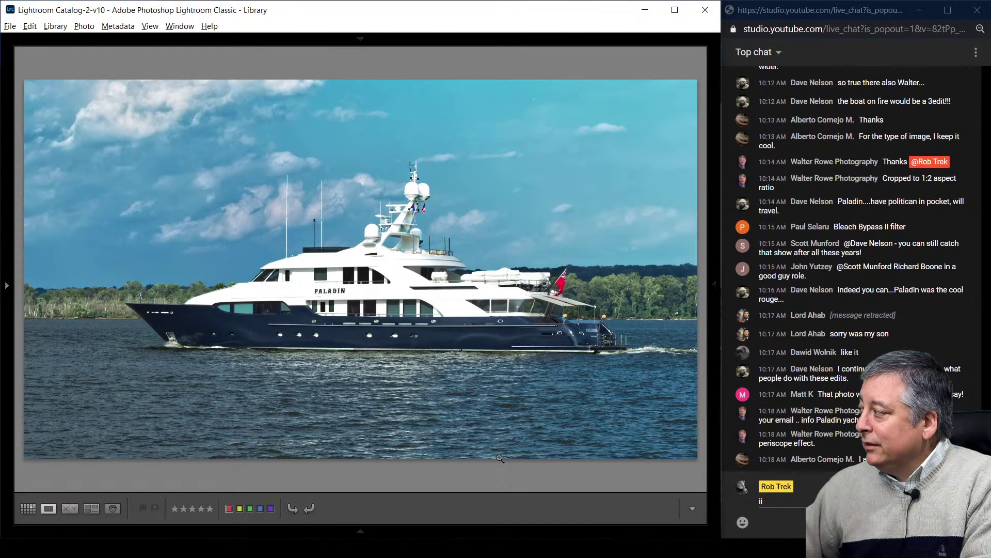
pyautogui.press('Right')
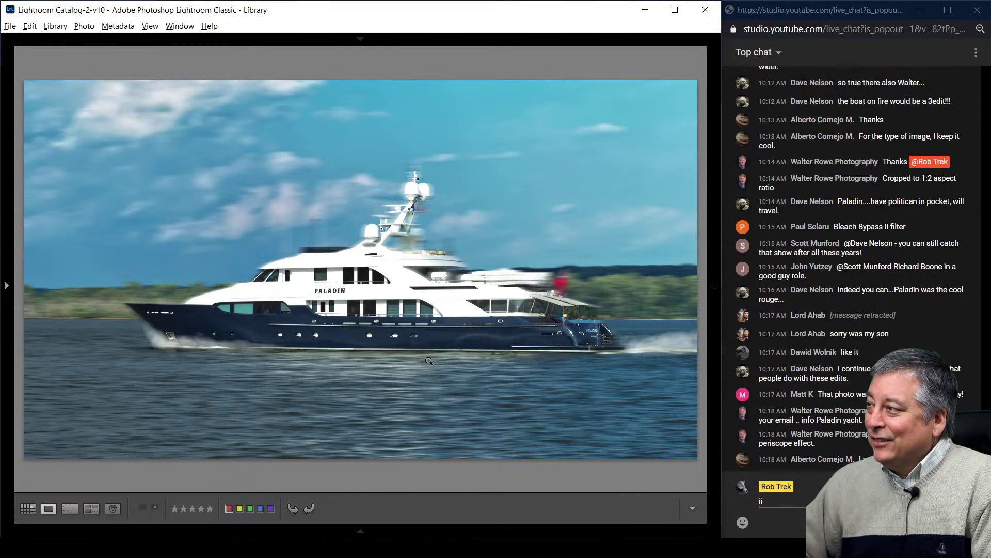
# - Cycle through the info overlays on the motion-blurred yacht edit to check its exposure, lens and file details
pyautogui.press('i')
pyautogui.press('i')
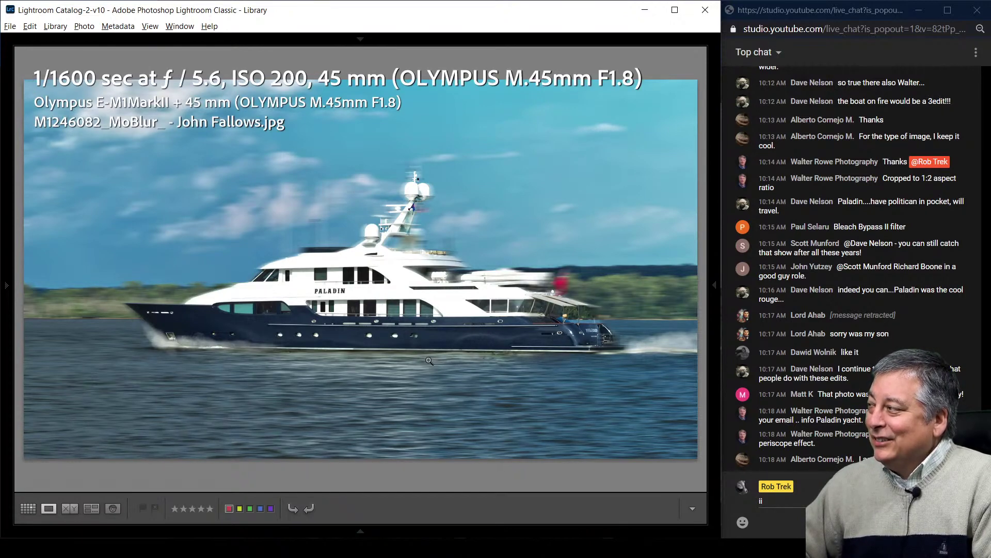
pyautogui.press('i')
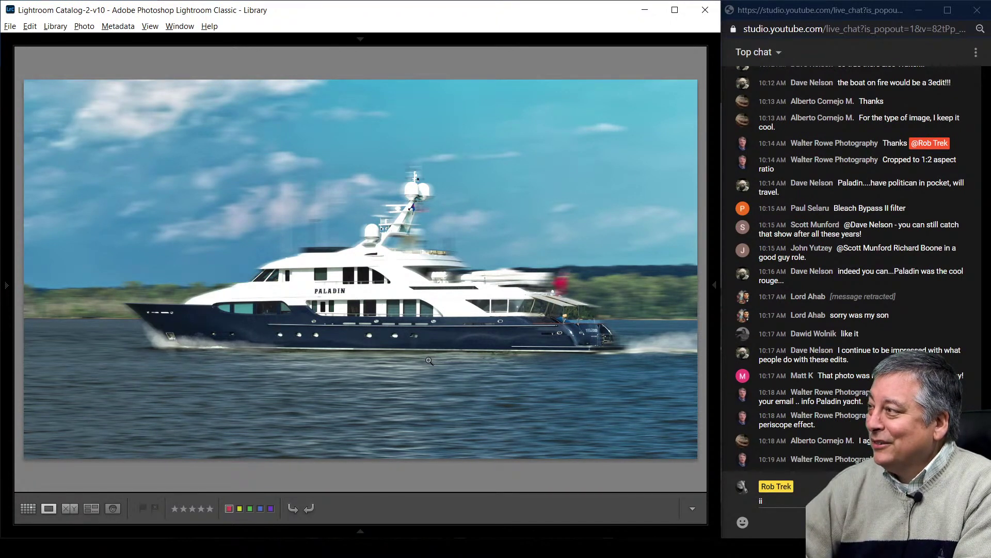
# - Show the dark moonlit yacht edit and cycle through its info overlays
pyautogui.press('Right')
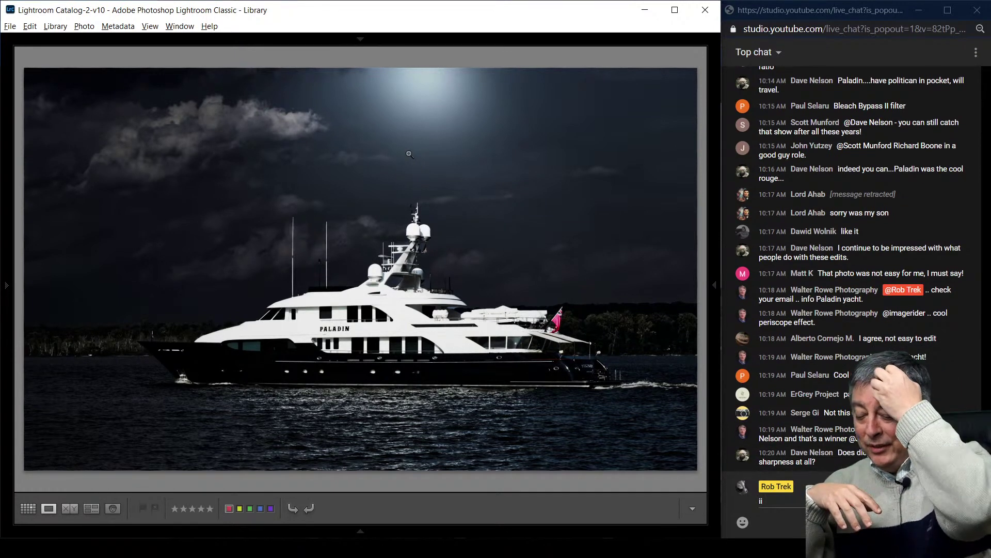
pyautogui.press('i')
pyautogui.press('i')
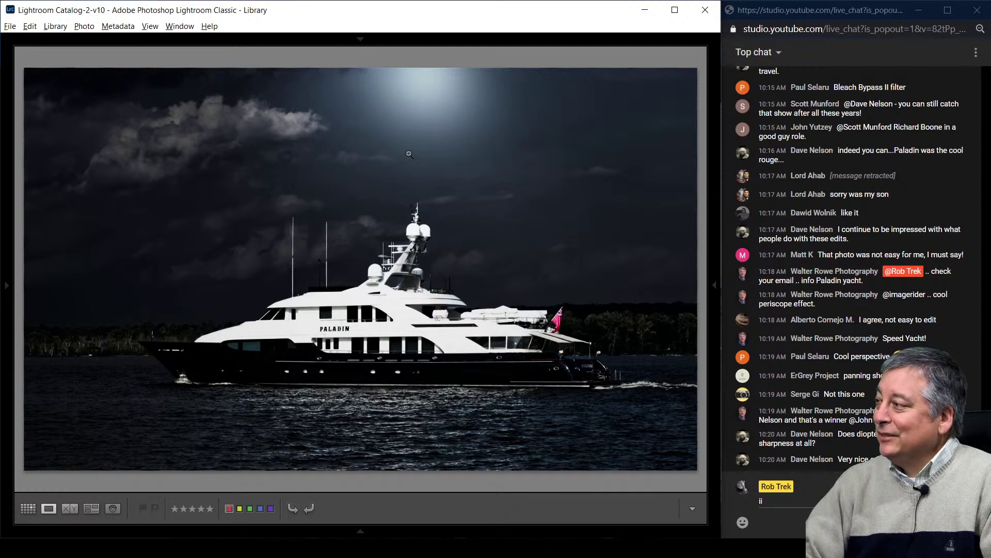
# - Show the white-framed sailboat harbour edit, check its camera, lens and file details, and view it full screen
pyautogui.press('Right')
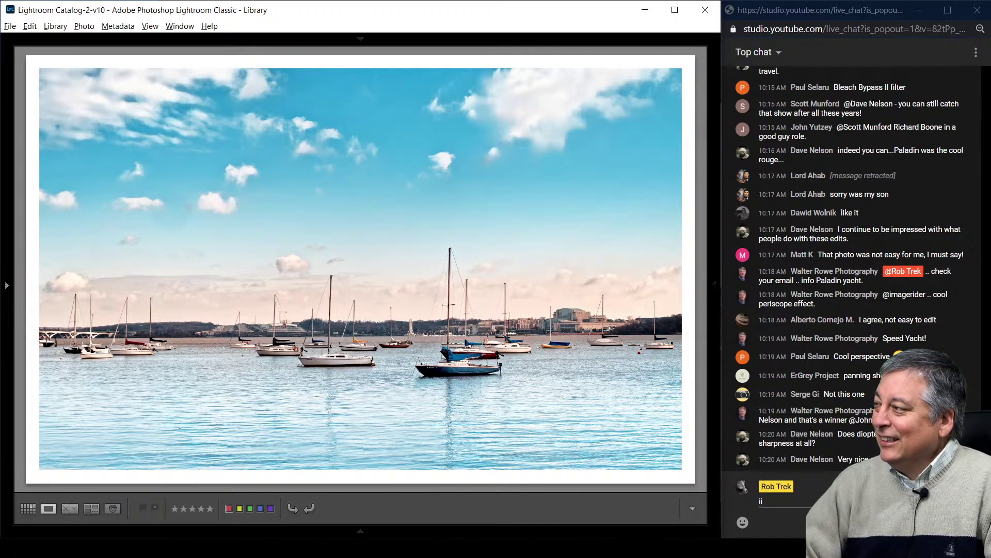
pyautogui.press('i')
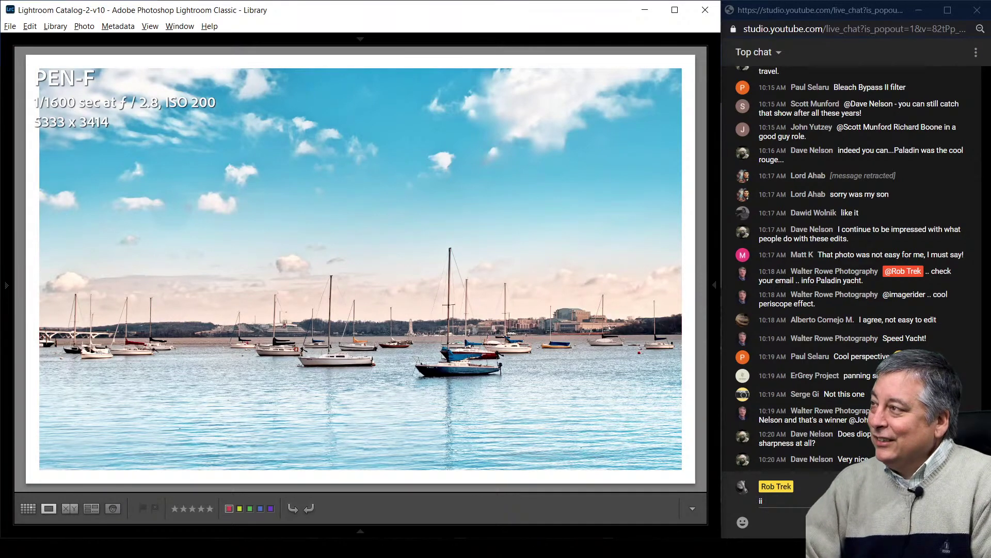
pyautogui.press('i')
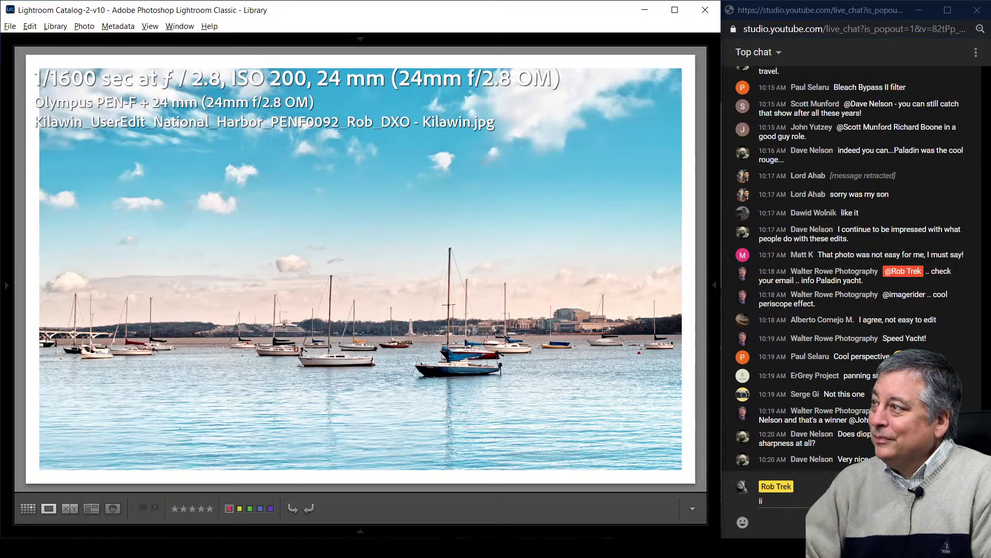
pyautogui.press('i')
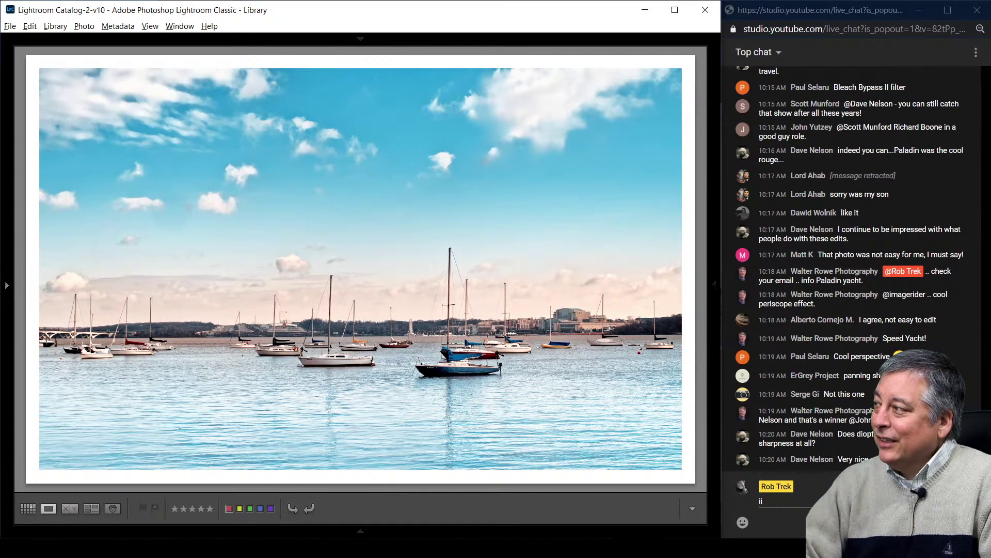
pyautogui.press('f')
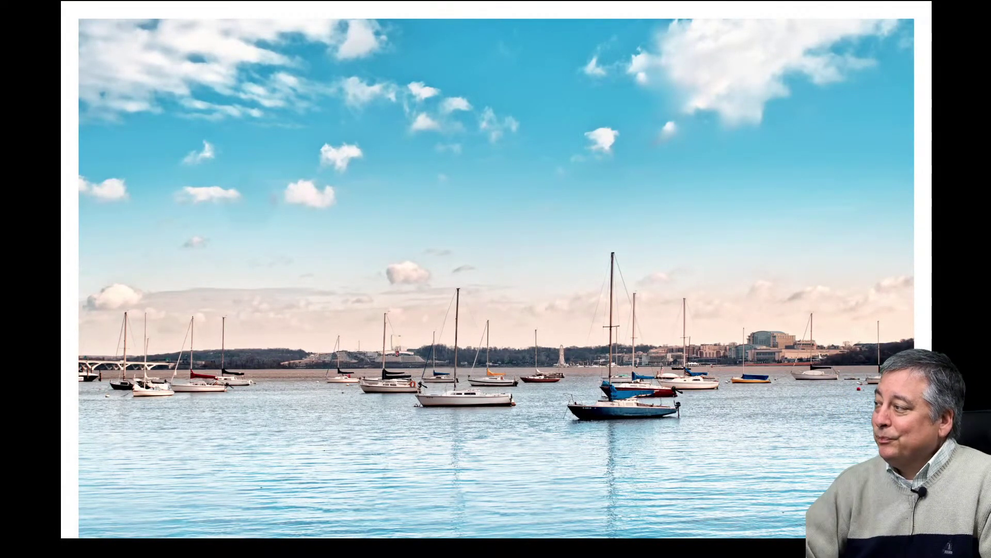
pyautogui.press('f')
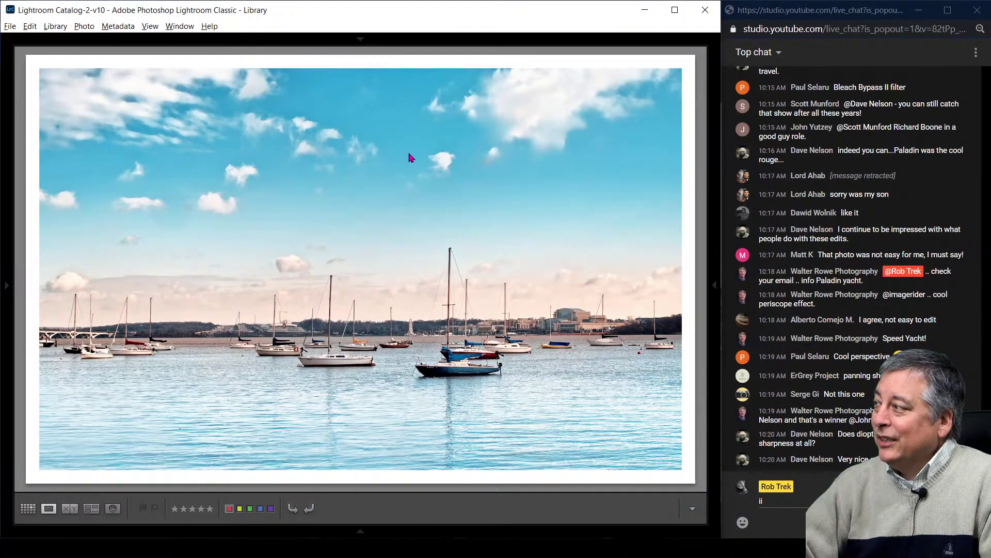
# - View the teal-toned sailboat edit with driftwood full screen and compare it with the white-framed harbour edit
pyautogui.press('Right')
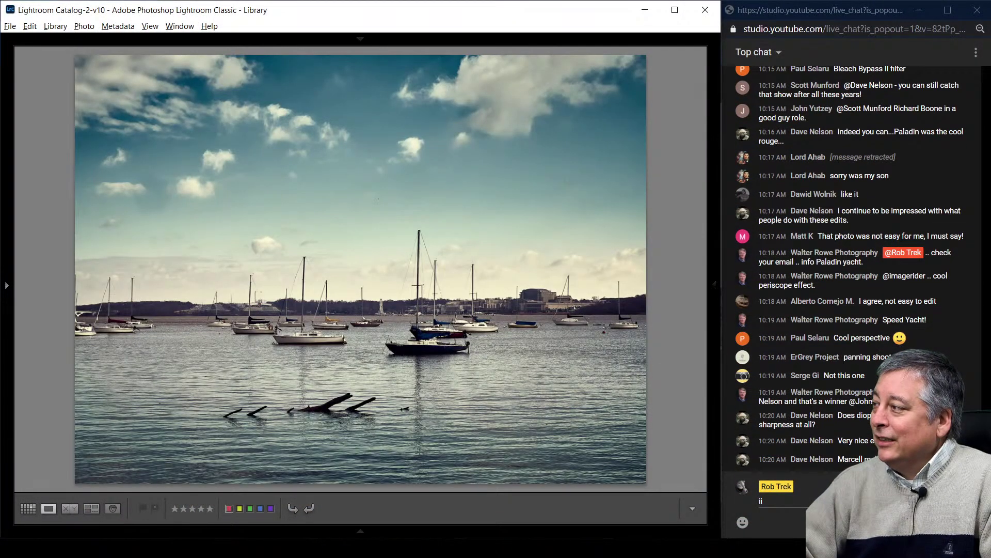
pyautogui.press('f')
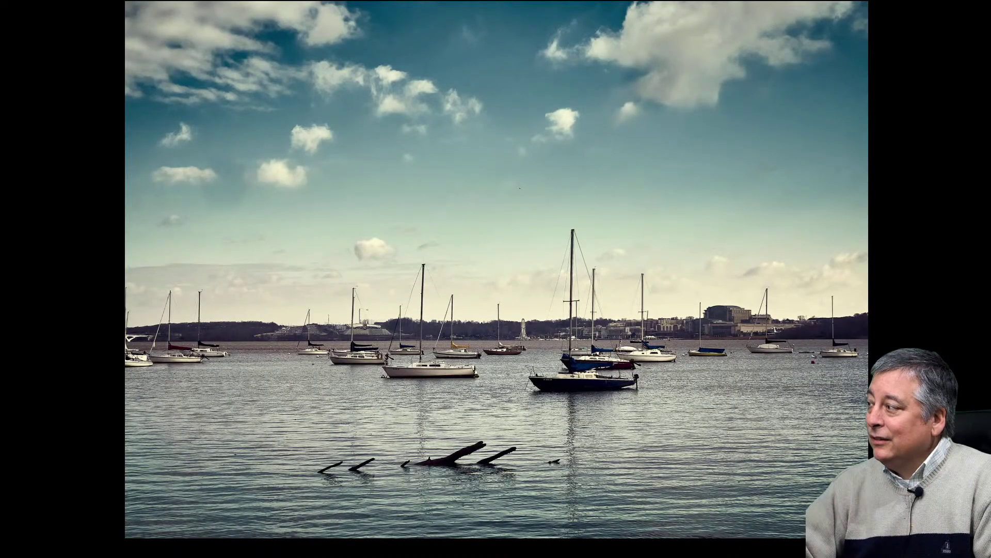
pyautogui.press('f')
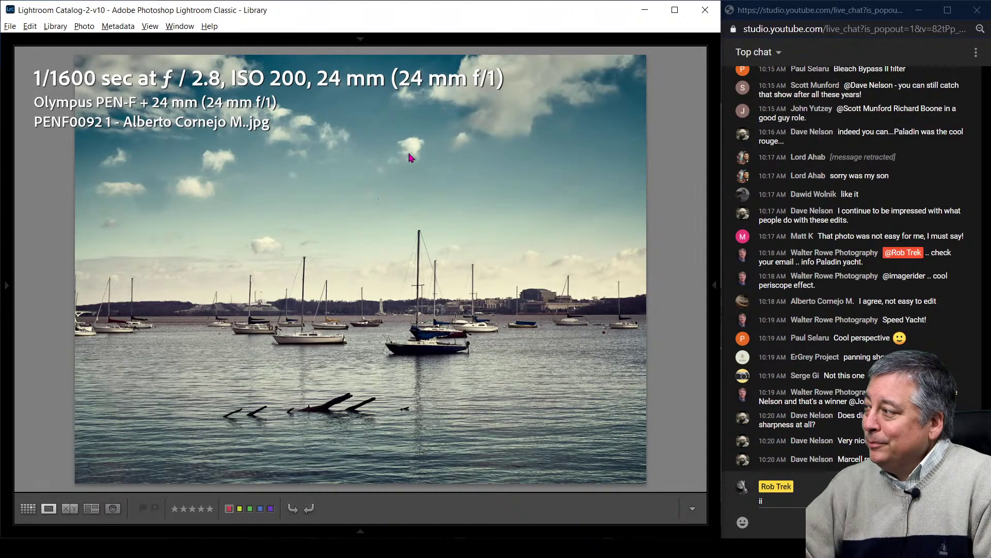
pyautogui.press('f')
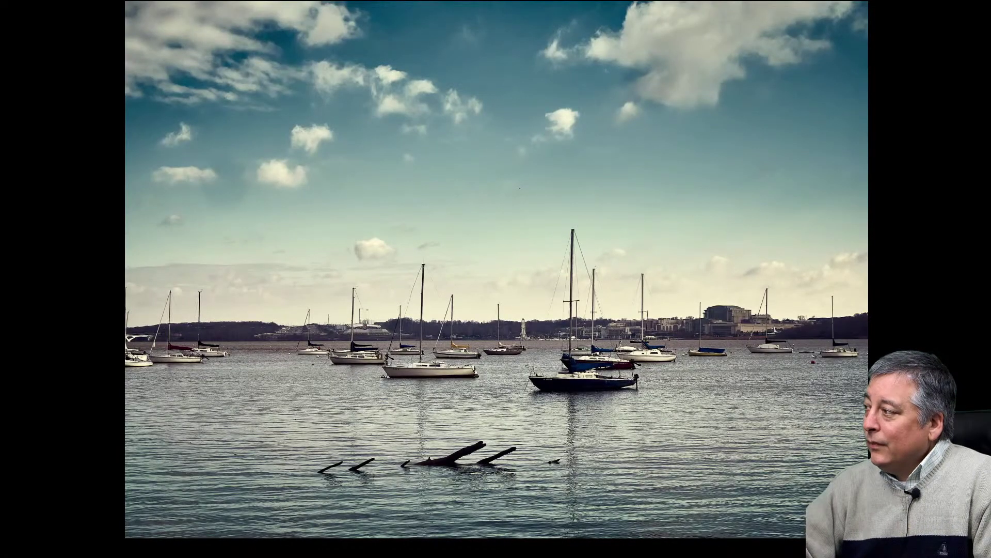
pyautogui.press('Escape')
pyautogui.press('Right')
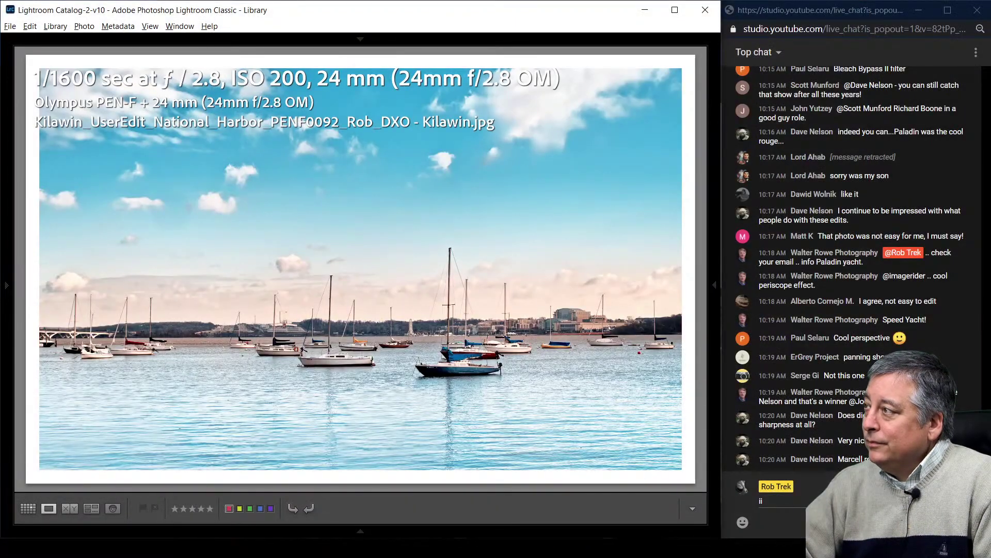
pyautogui.press('Right')
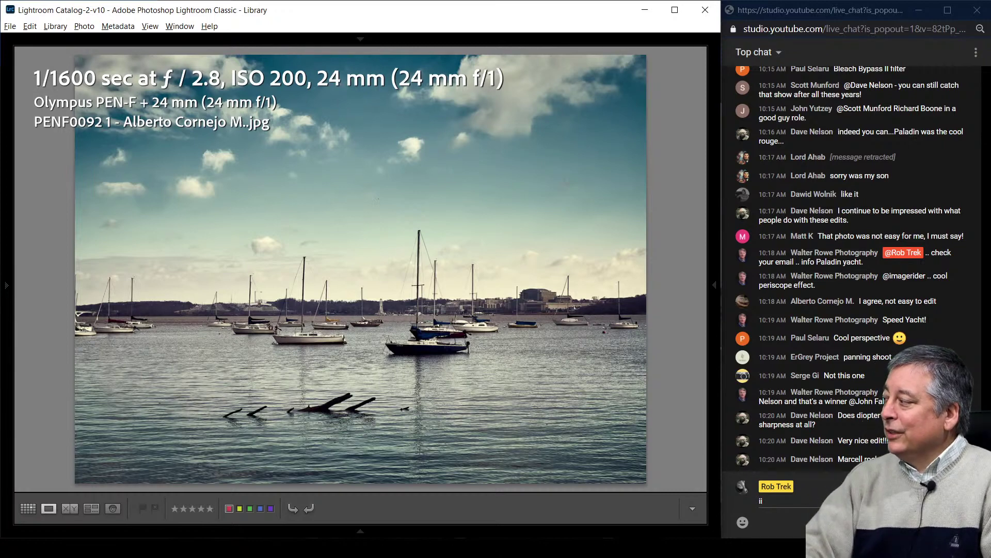
# - Browse past the wide blue-sky yacht edit to the stormy-sky one, checking its place in the thumbnail grid
pyautogui.press('Right')
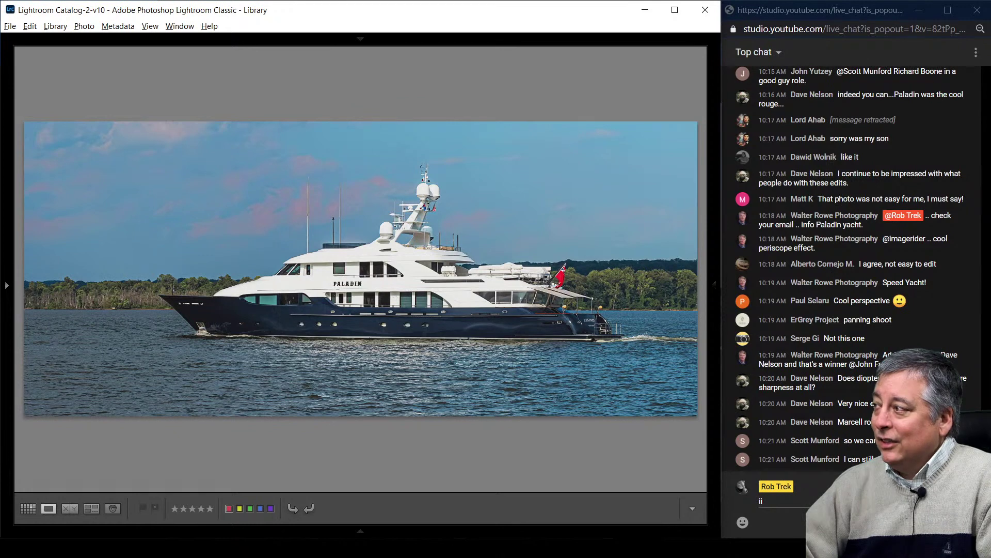
pyautogui.press('Right')
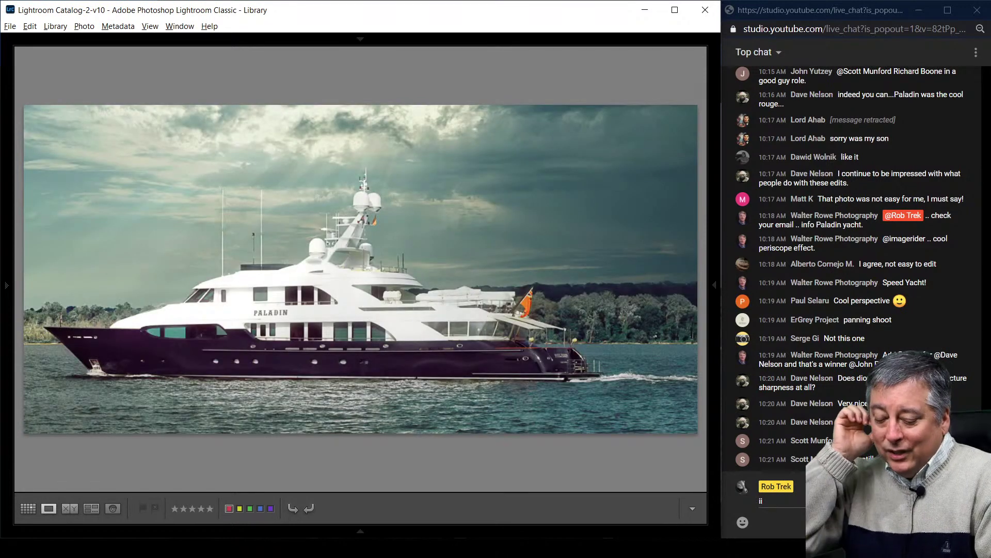
pyautogui.press('g')
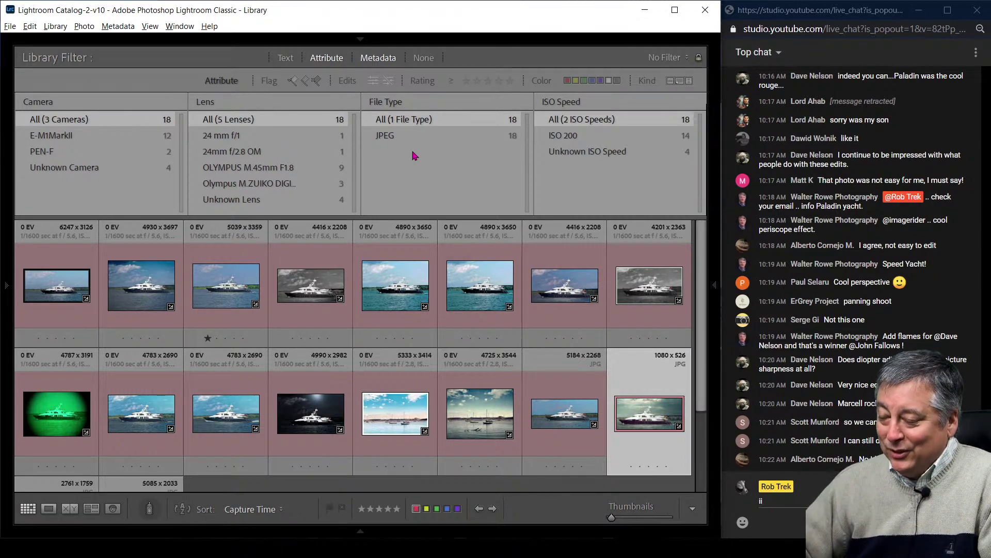
pyautogui.press('e')
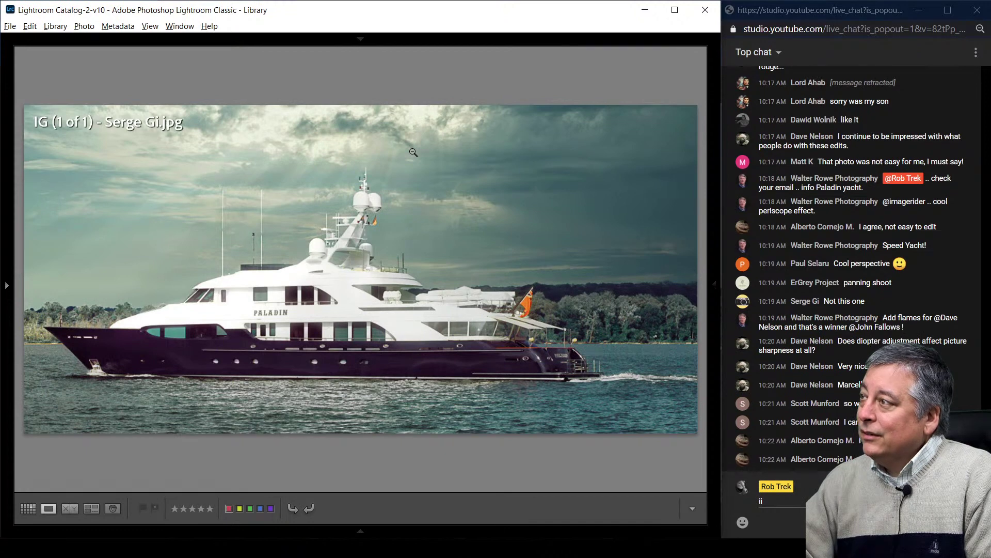
# - Check the file details of the stormy-sky and wide blue-sky yacht edits, revisit the driftwood harbour edit and return to the stormy-sky edit
pyautogui.press('i')
pyautogui.press('i')
pyautogui.press('i')
pyautogui.press('i')
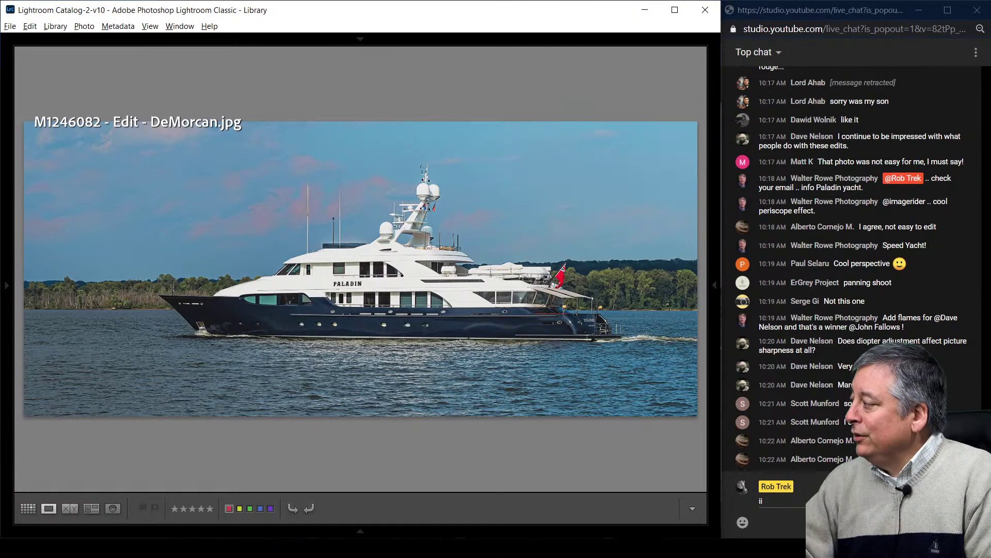
pyautogui.press('Right')
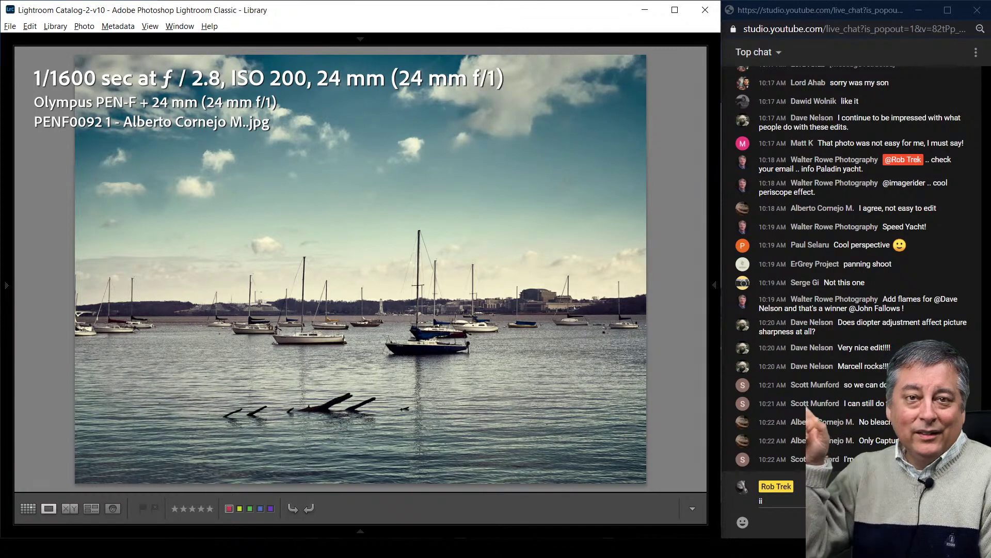
pyautogui.press('Right')
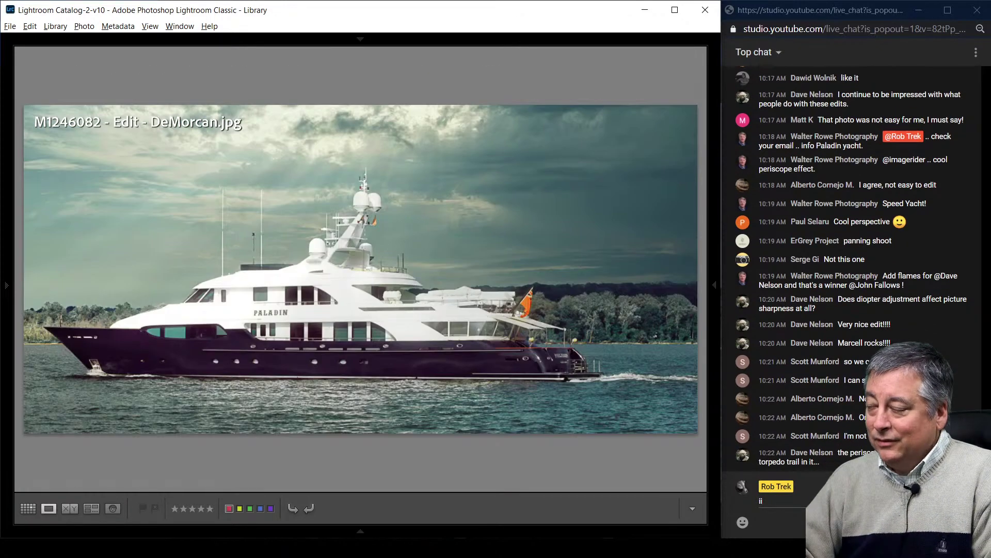
pyautogui.press('Right')
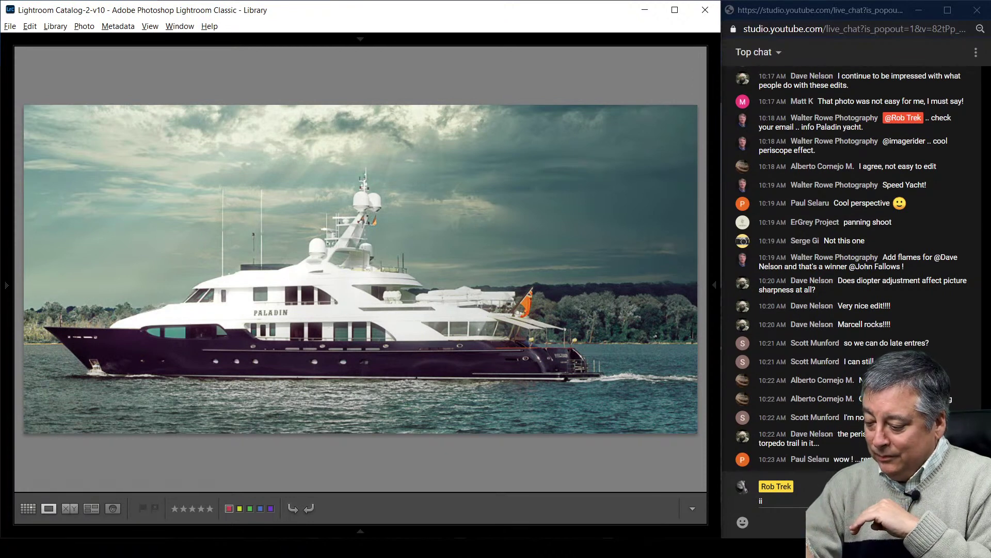
# - Show the brown-toned close-crop yacht edit, and view the white-framed panoramic yacht edit full screen
pyautogui.press('Right')
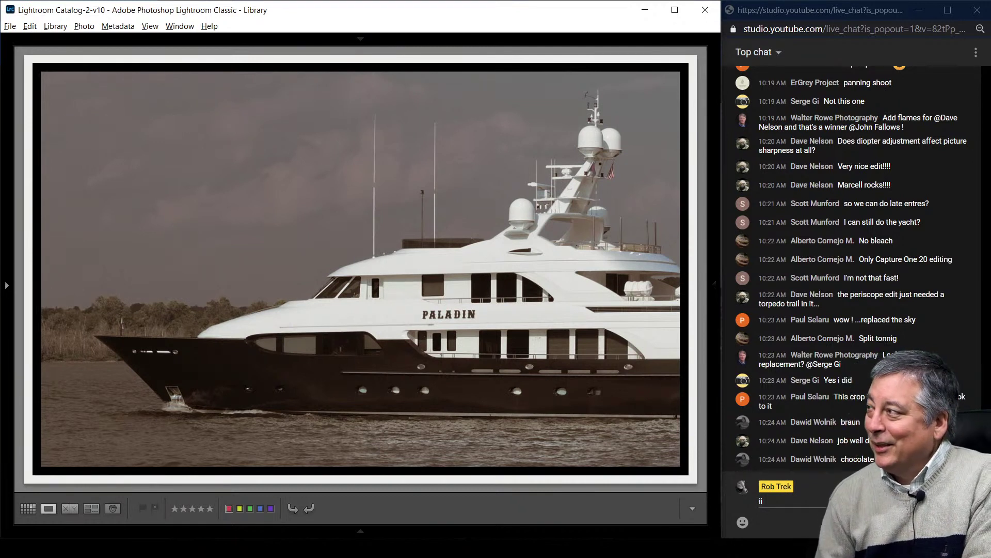
pyautogui.press('Right')
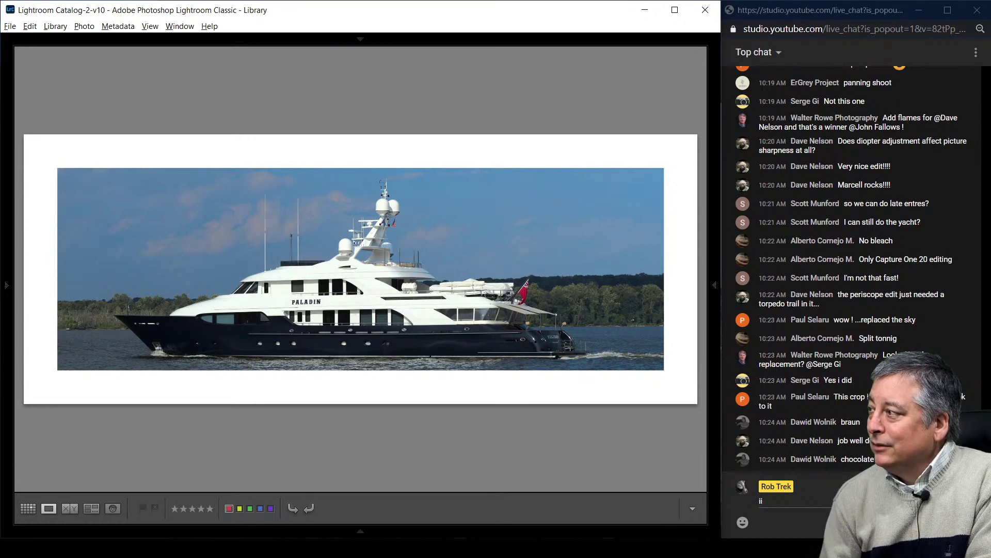
pyautogui.press('f')
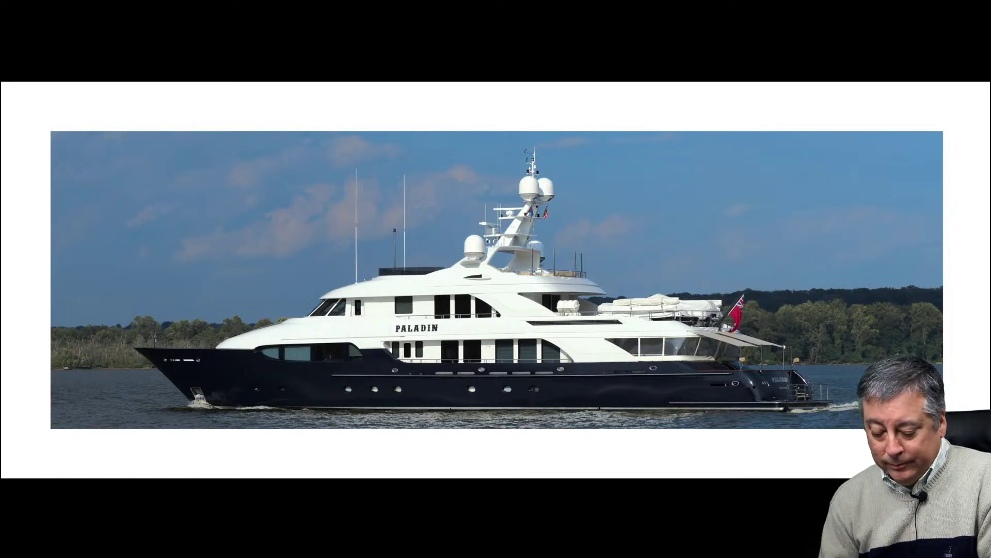
pyautogui.press('f')
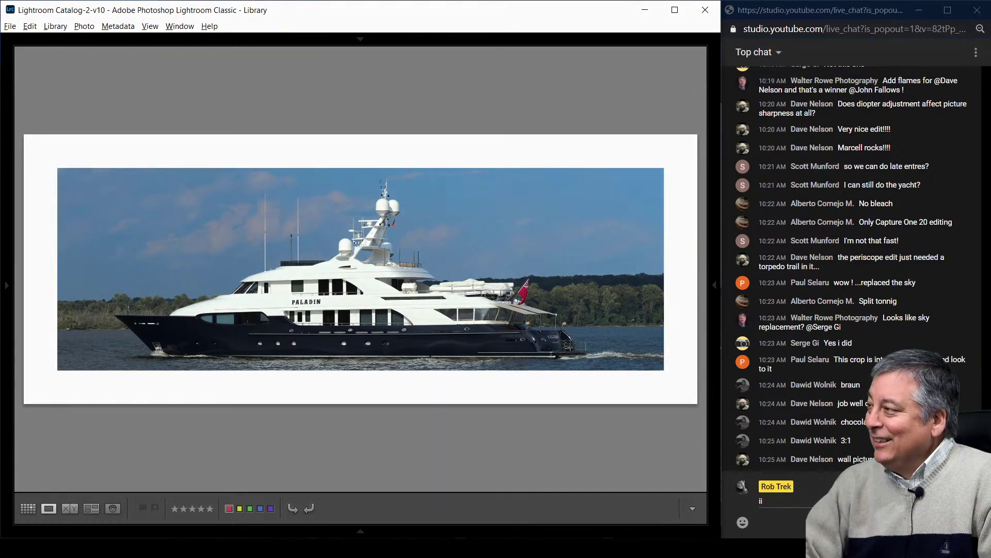
pyautogui.press('f')
pyautogui.press('f')
# - Return to the thumbnail grid, select the dark moonlit yacht edit and show it enlarged
pyautogui.press('g')
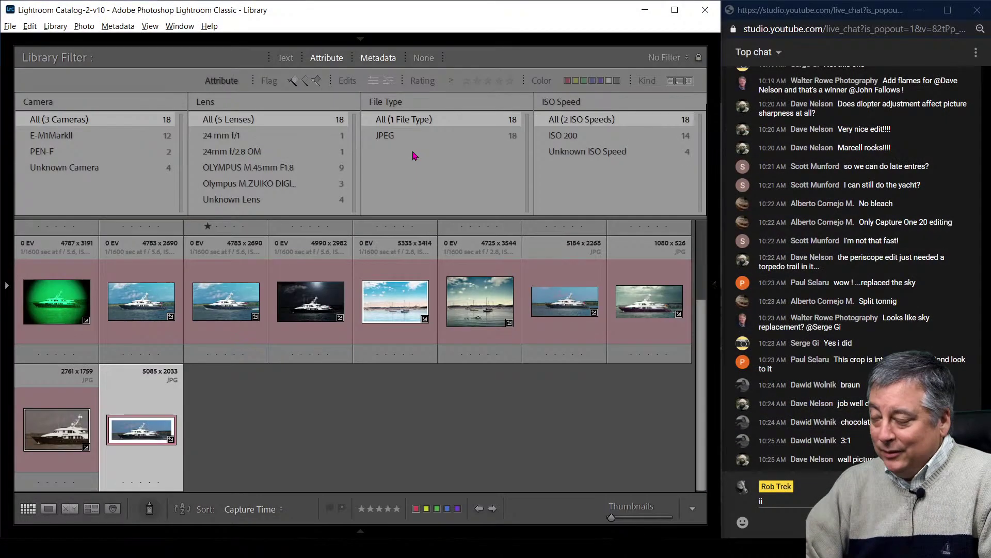
pyautogui.press('Up')
pyautogui.press('Up')
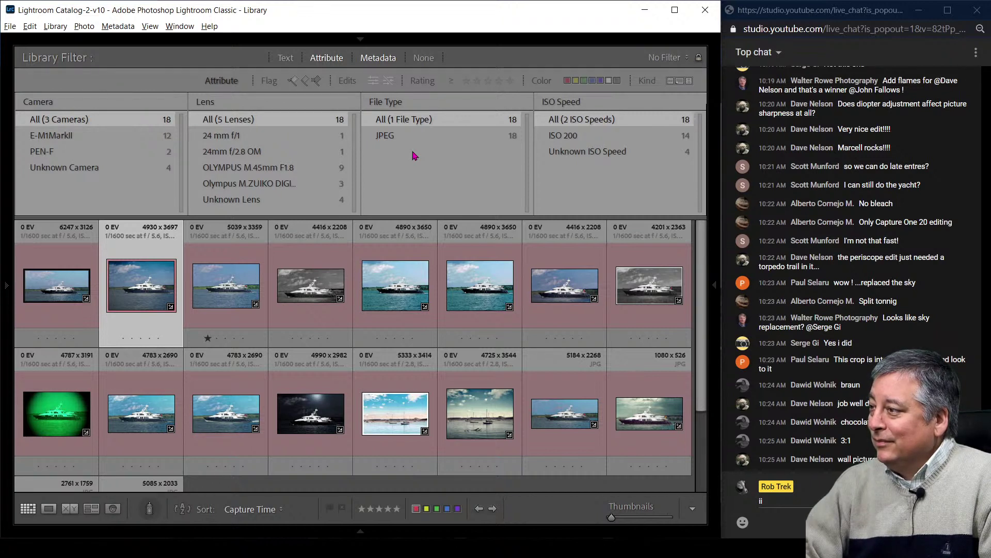
pyautogui.press('Down')
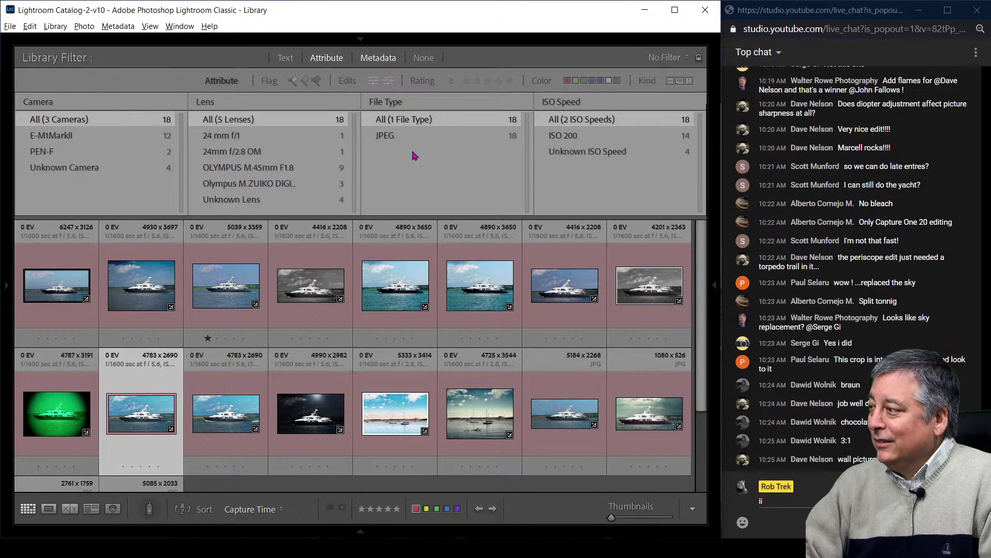
pyautogui.press('Right')
pyautogui.press('Right')
pyautogui.press('e')
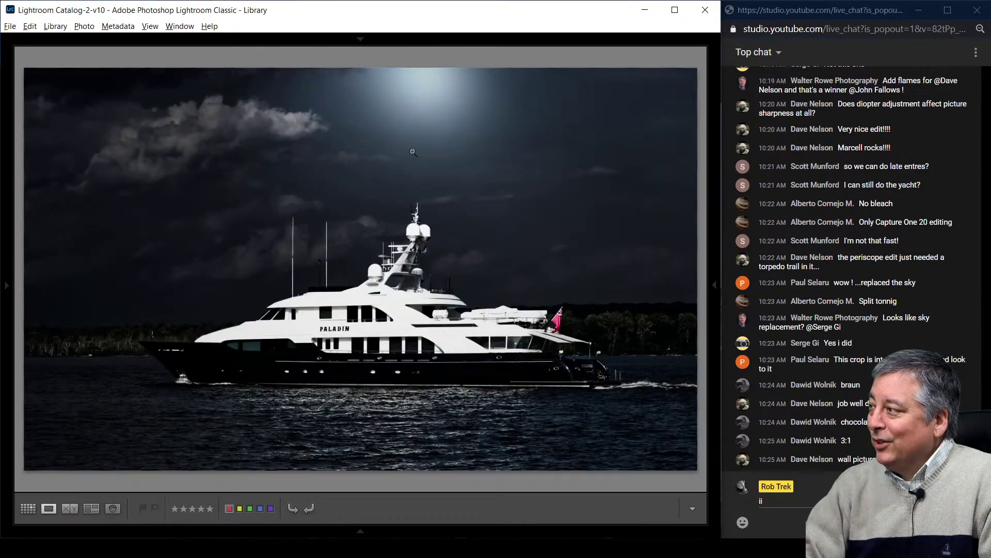
# - Find the stormy-sky yacht edit in the thumbnail grid and show it enlarged
pyautogui.press('g')
pyautogui.press('Left')
pyautogui.press('Right')
pyautogui.press('Right')
pyautogui.press('Right')
pyautogui.press('Right')
pyautogui.press('Right')
pyautogui.press('e')
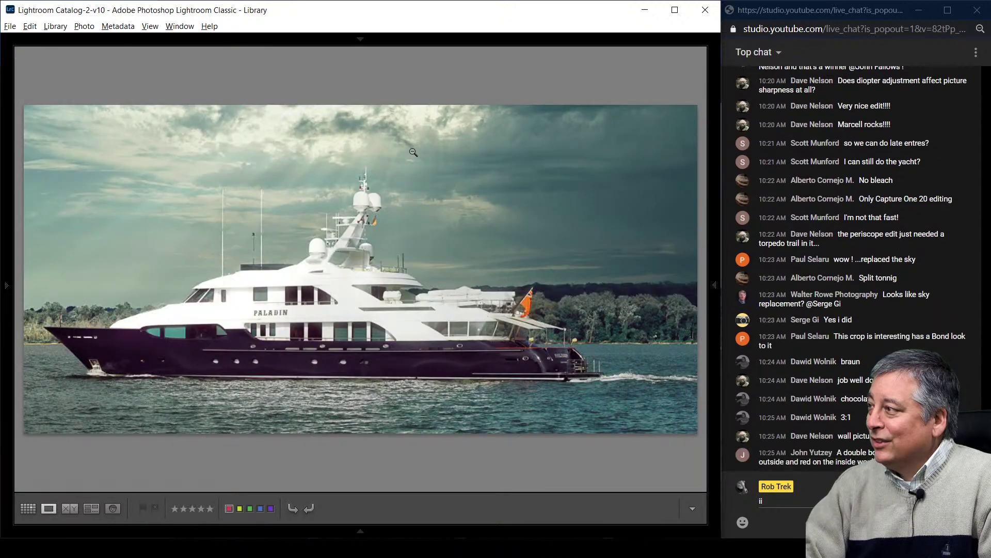
# - Select the green night-vision yacht edit in the thumbnail grid and show it enlarged
pyautogui.press('g')
pyautogui.press('Left')
pyautogui.press('Left')
pyautogui.press('Left')
pyautogui.press('Left')
pyautogui.press('Left')
pyautogui.press('Left')
pyautogui.press('Left')
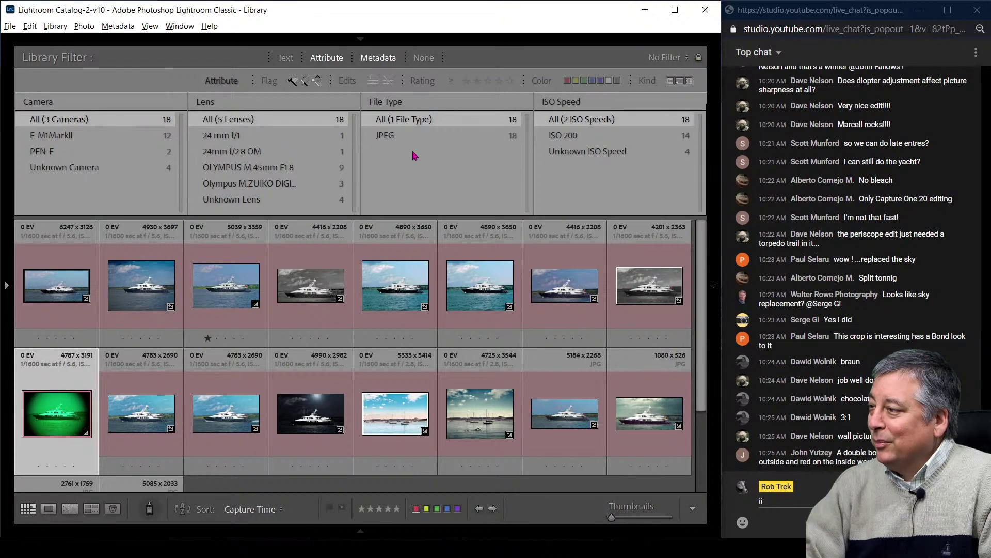
pyautogui.press('e')
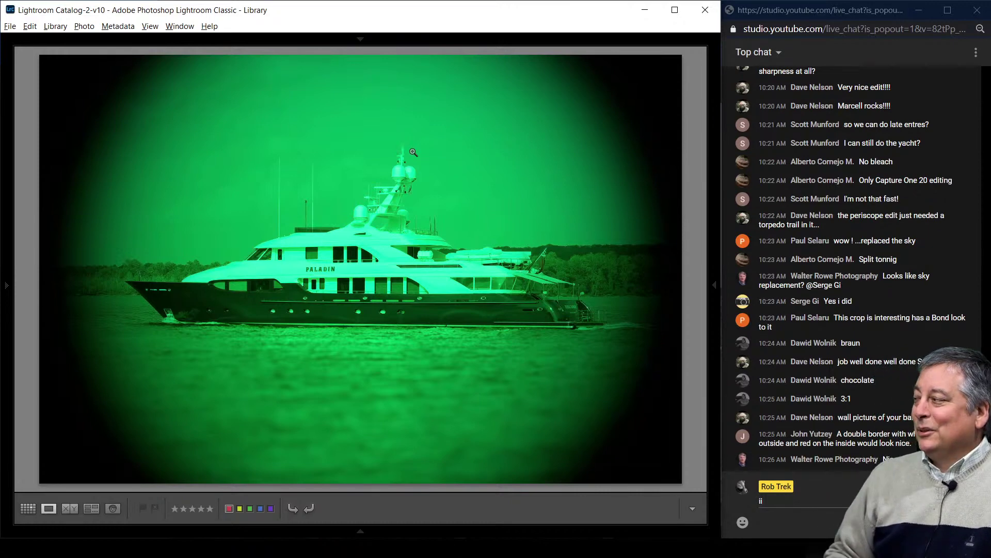
# - Find the unframed black-and-white yacht edit with the cloudy sky in the thumbnail grid and show it enlarged
pyautogui.press('g')
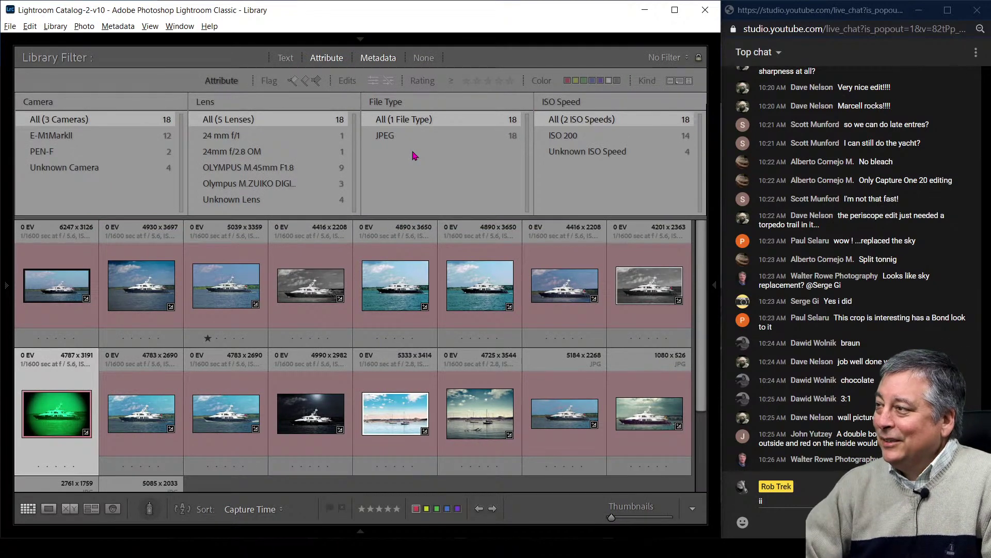
pyautogui.press('Right')
pyautogui.press('Right')
pyautogui.press('Right')
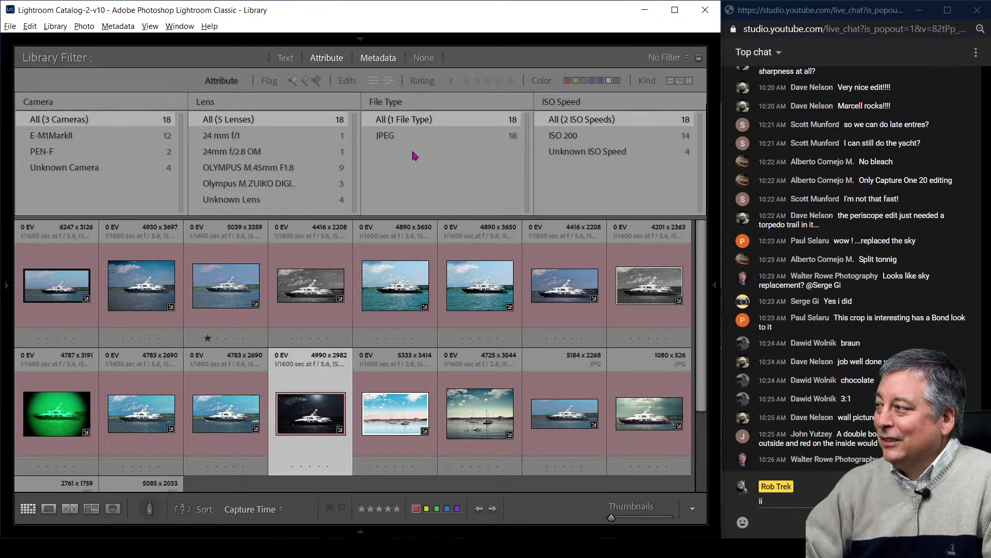
pyautogui.press('Down')
pyautogui.press('Up')
pyautogui.press('Up')
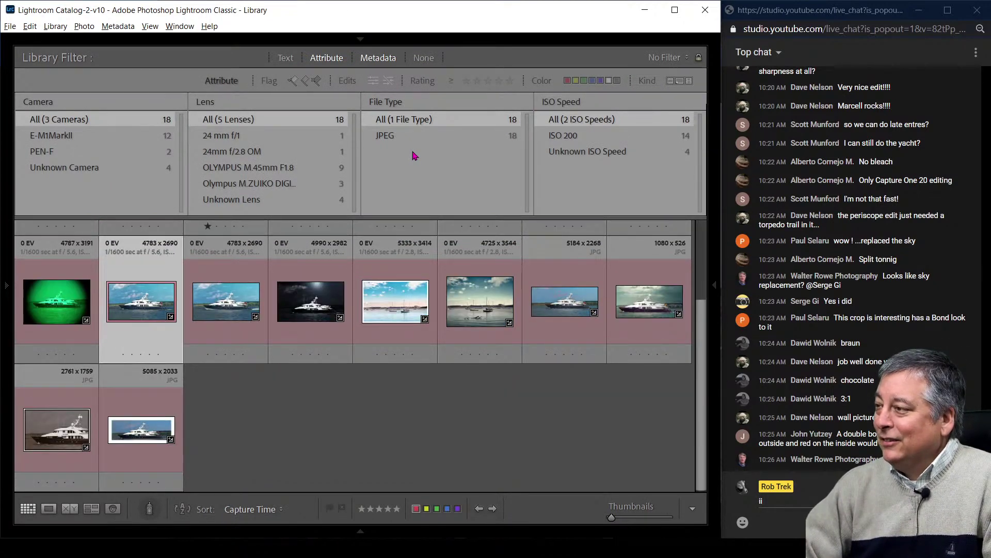
pyautogui.press('Right')
pyautogui.press('Right')
pyautogui.press('e')
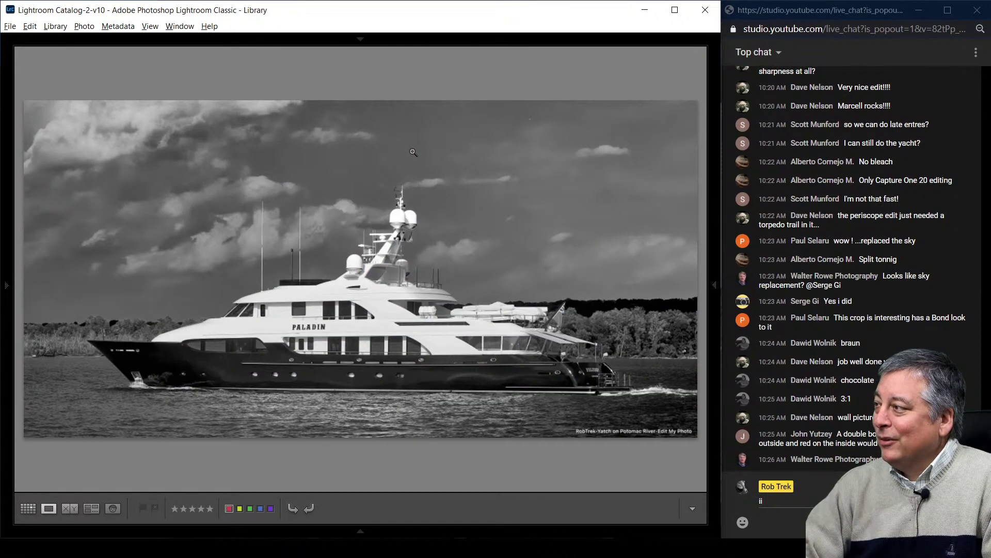
# - Return to the thumbnail grid and select the white-framed panoramic yacht edit
pyautogui.press('g')
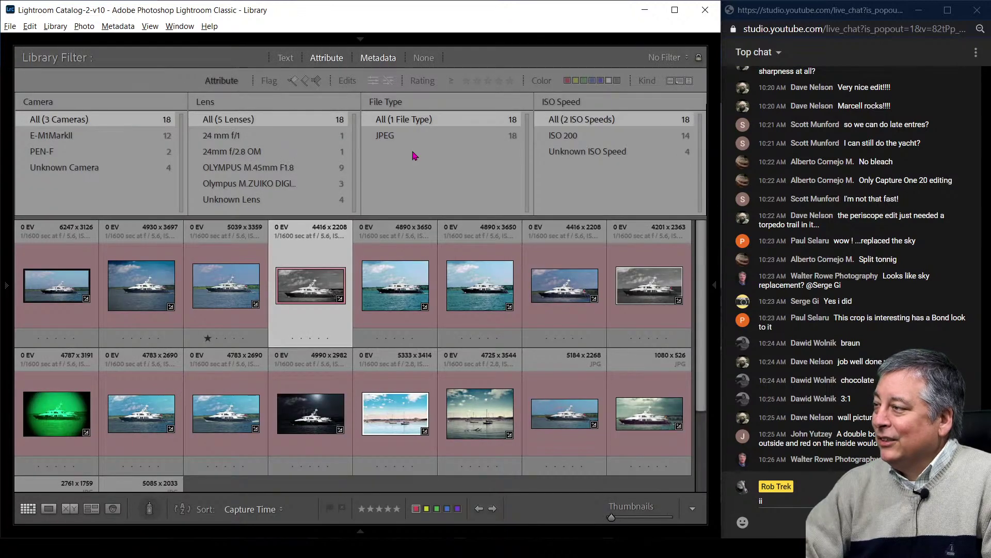
pyautogui.press('Down')
pyautogui.press('Down')
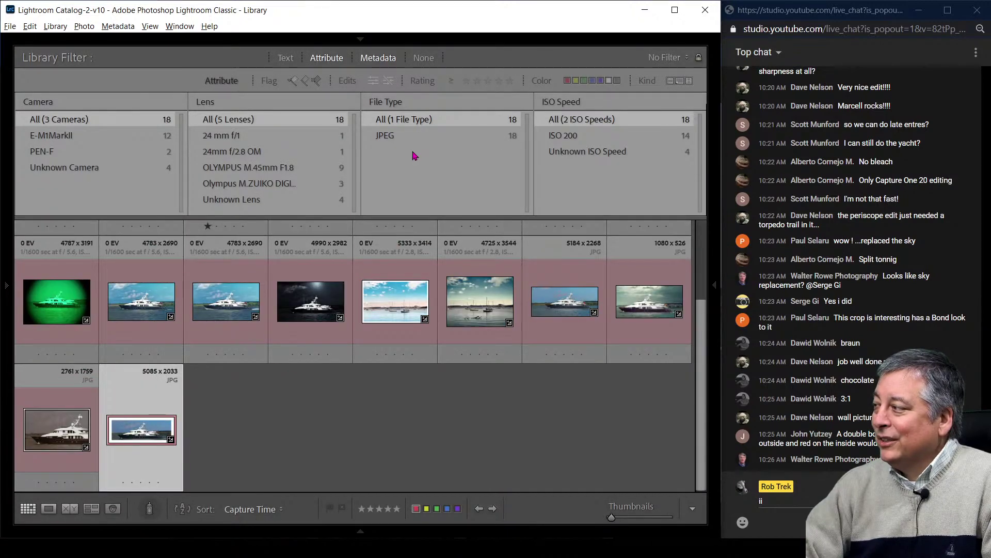